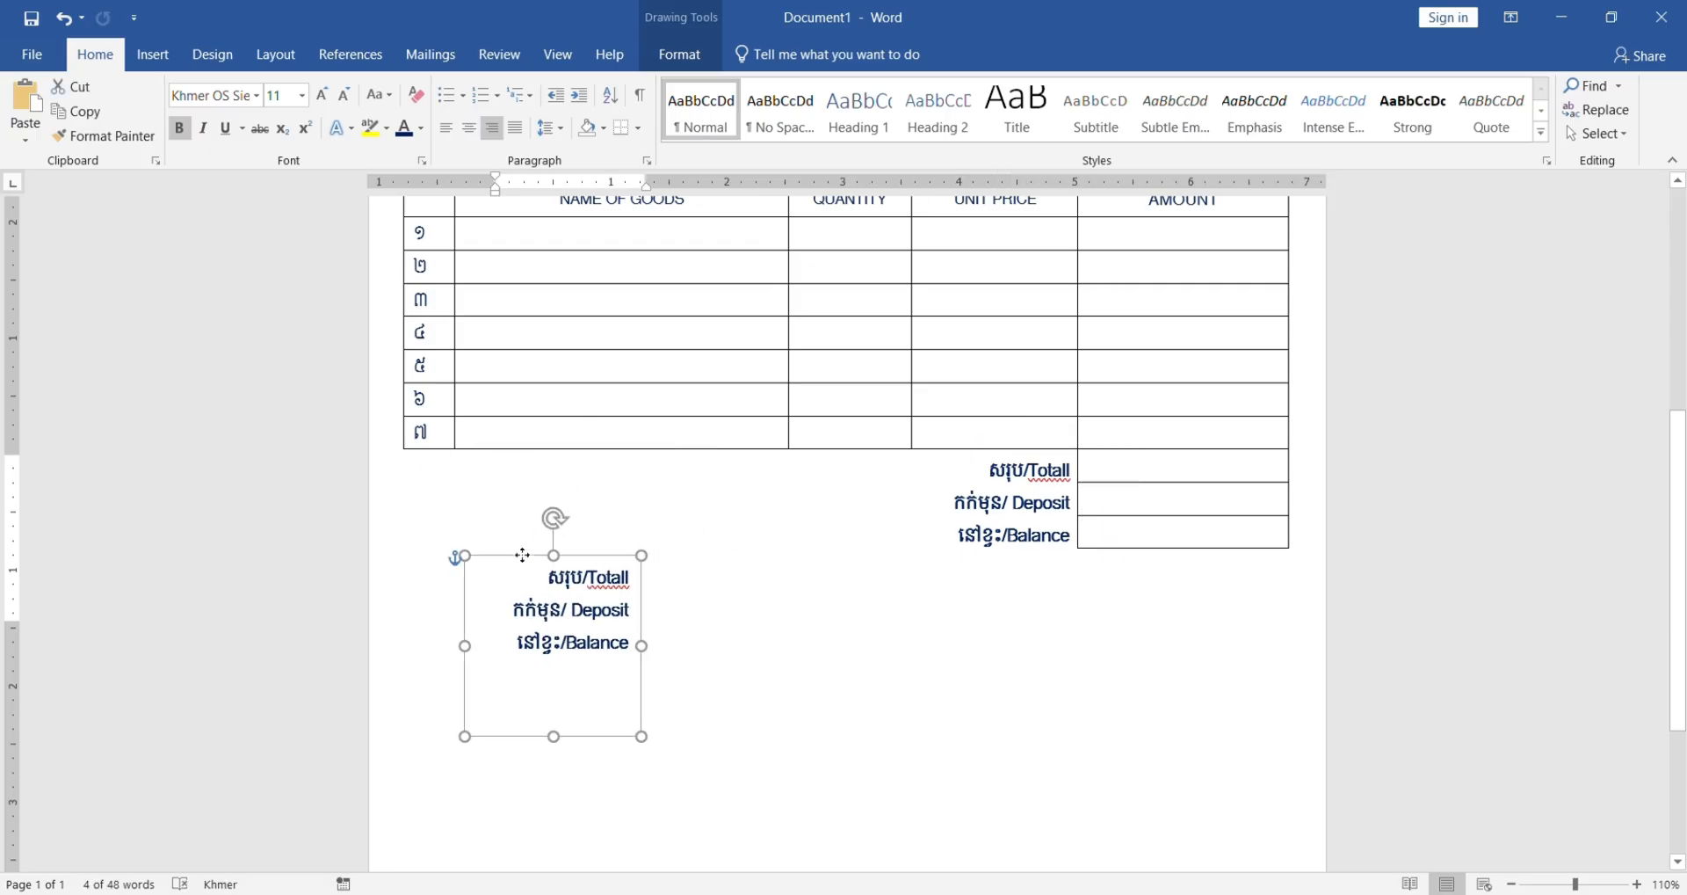
# Step: Widen the copied totals text box below the table, left-align its text and replace the first line with "បញ្ជាក់៖"
pyautogui.moveTo(580, 569); pyautogui.dragTo(799, 569)
pyautogui.click(636, 565)
pyautogui.hotkey('ctrl', 'a')
pyautogui.hotkey('ctrl', 'l')
pyautogui.write('បញ្ជាក់')
# Step: Replace the other two lines with "- ទំនិញទិញហើយ មិនអាចប្តូរយកលុយវិញបាន។" and "- សូមពិនិត្យទំនិញឱ្យច្បាស់មុននឹងចាកចេញ។", and move the box up against the table
pyautogui.moveTo(505, 502); pyautogui.dragTo(660, 542)
pyautogui.press('BackSpace')
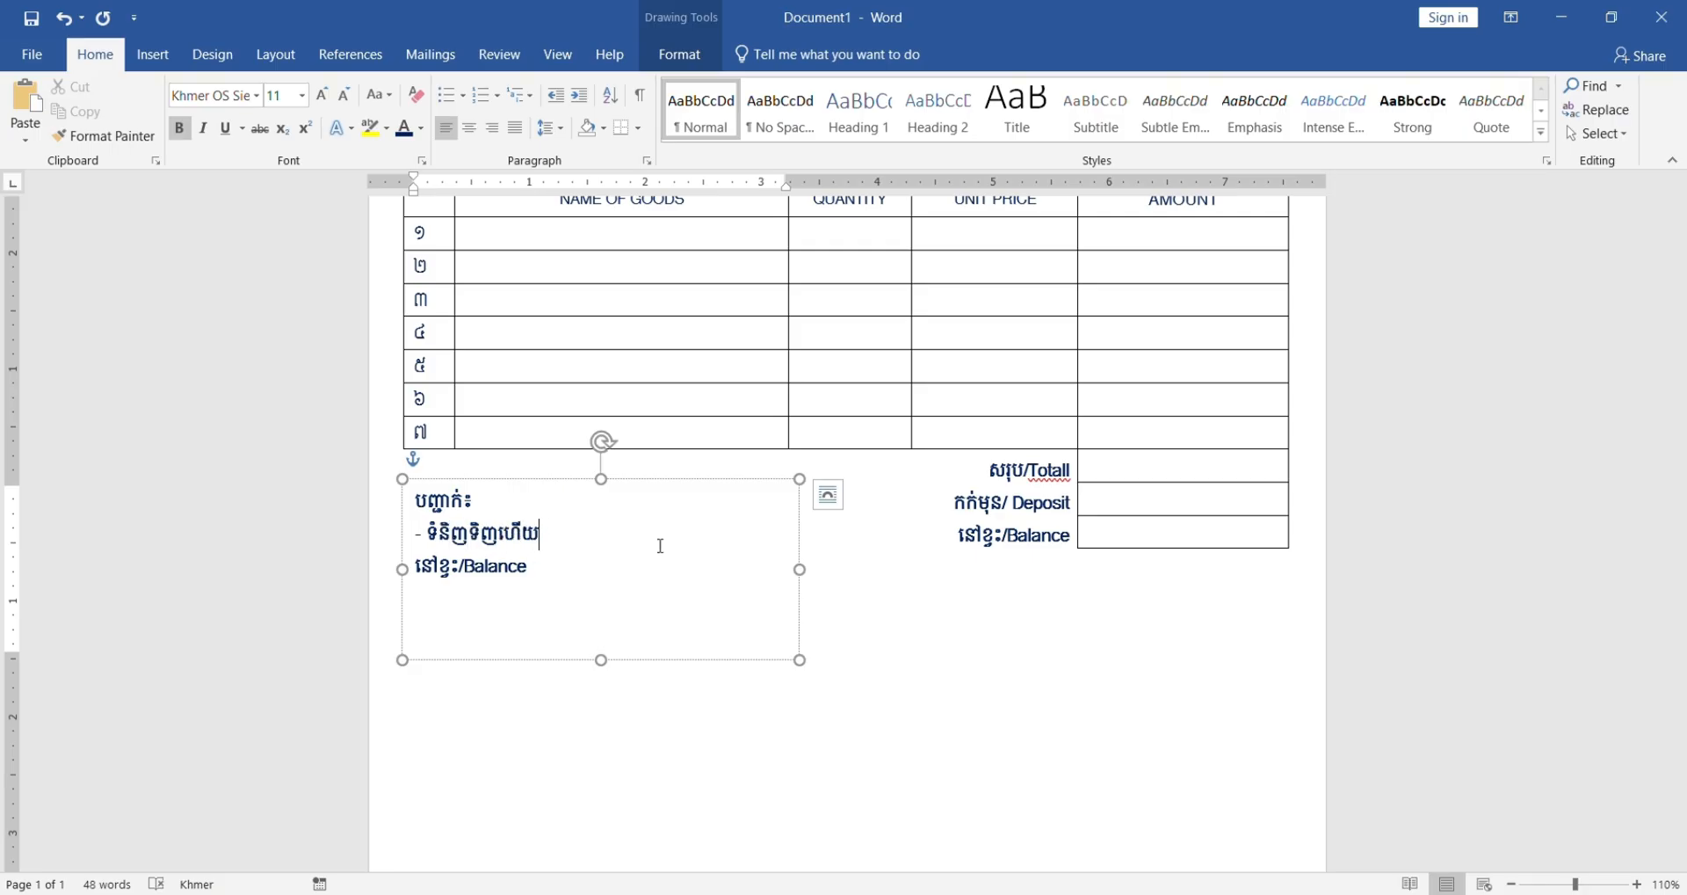
pyautogui.write('- ទំនិញទិញហើយ មិនអាចប្តូរយកលុយវិញបាន។')
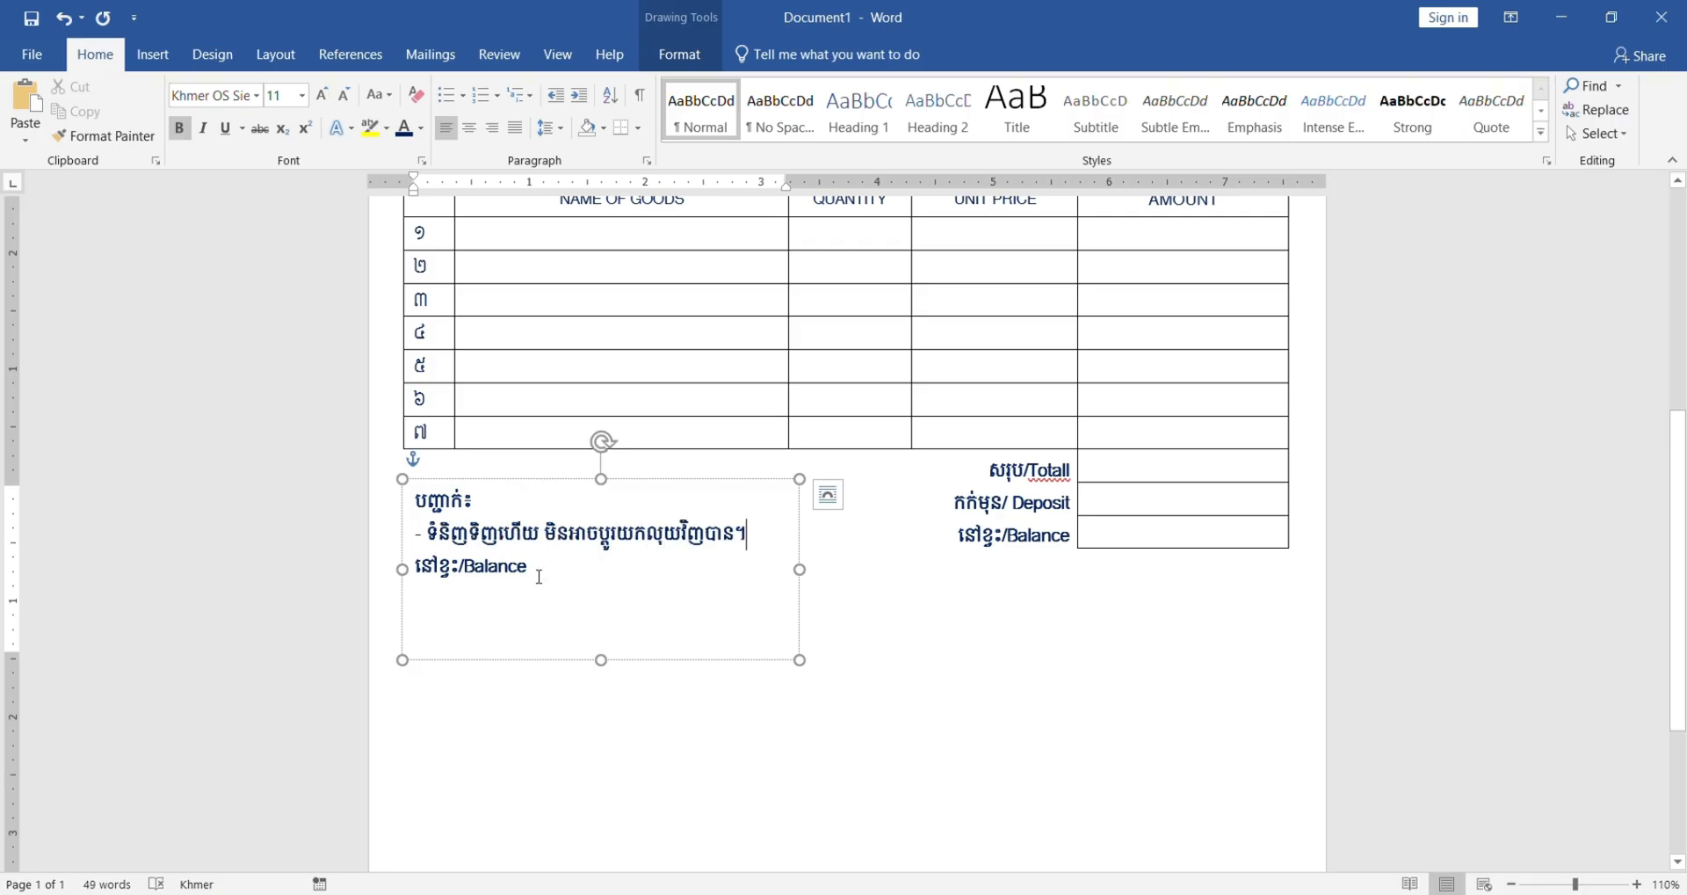
pyautogui.moveTo(539, 575); pyautogui.dragTo(391, 556)
pyautogui.write('- សូមពិនិត្យទំនិញឱ')
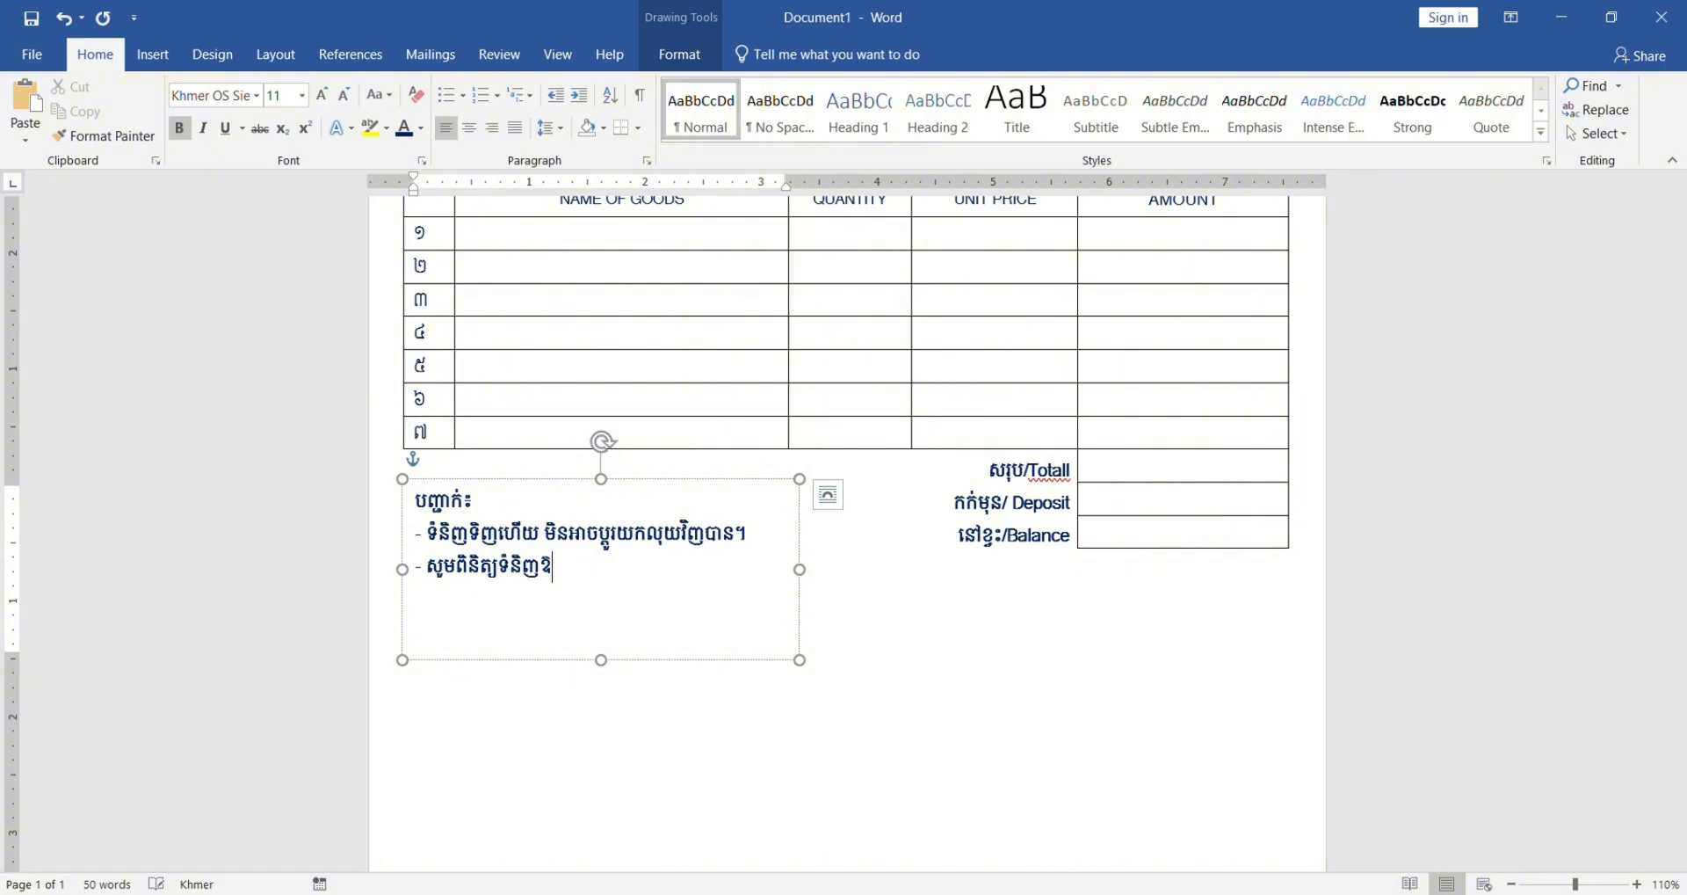
pyautogui.write('្យច្បាស់មុននឹងចាកចេញ។។')
pyautogui.moveTo(484, 478); pyautogui.dragTo(486, 449)
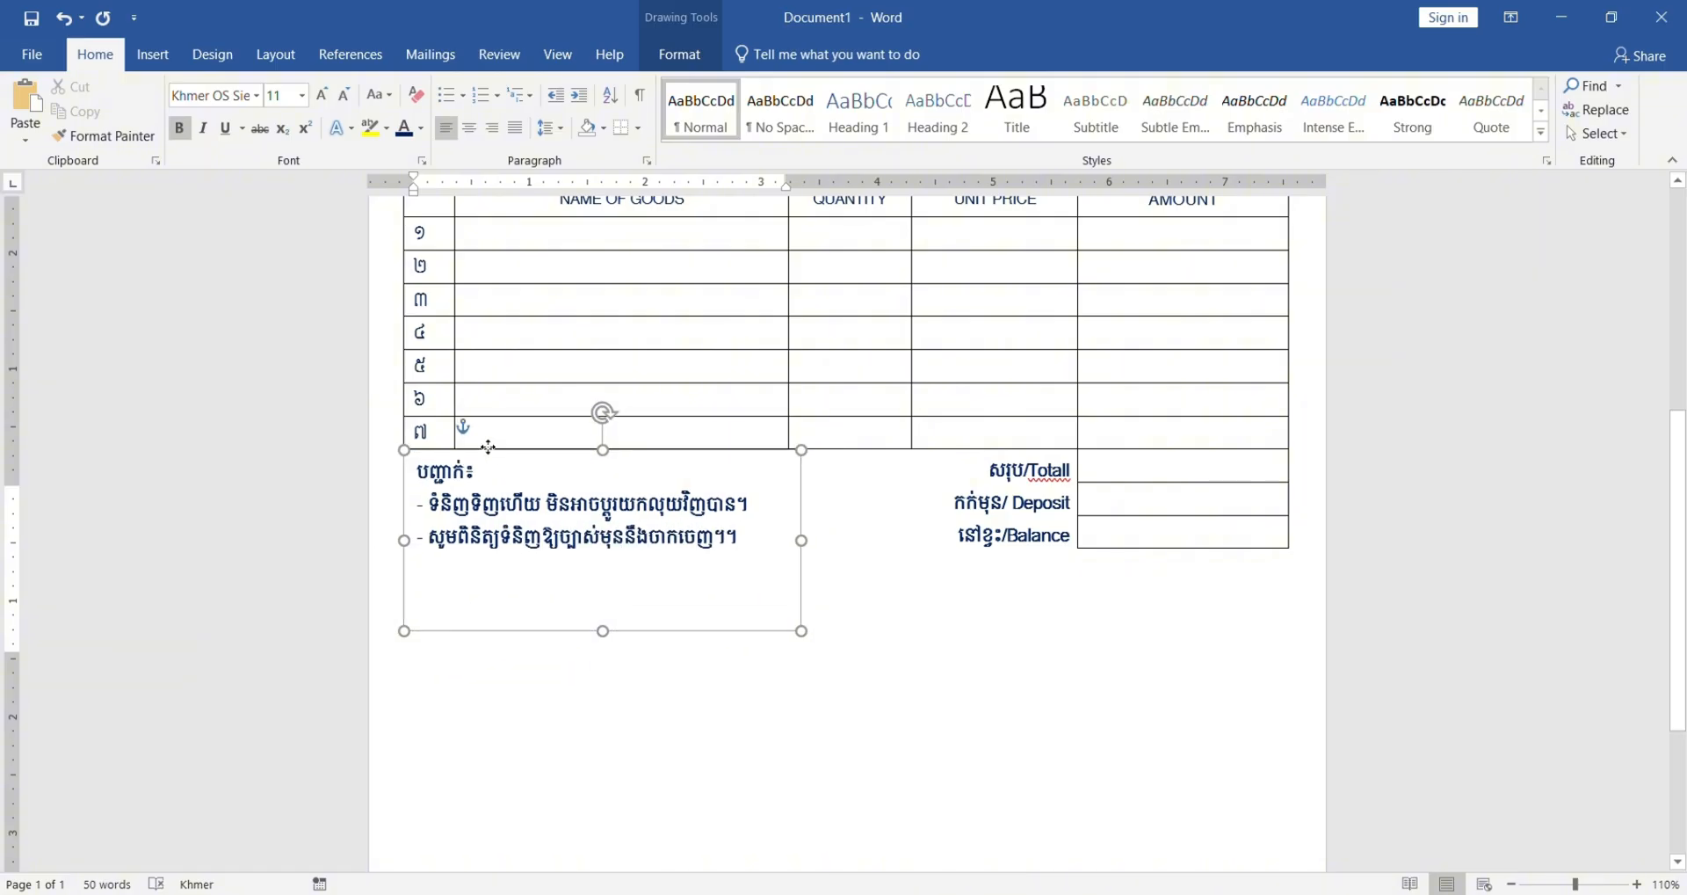
# Step: Duplicate the notes text box below the original and remove the extra "។" from the end of the original's last note
pyautogui.click(907, 688)
pyautogui.scroll(4, 907, 688)
pyautogui.scroll(-4, 916, 679)
pyautogui.scroll(4, 916, 679)
pyautogui.scroll(-3, 791, 703)
pyautogui.moveTo(581, 618); pyautogui.dragTo(583, 793)
pyautogui.click(771, 697)
pyautogui.click(744, 524)
pyautogui.press('BackSpace')
# Step: Replace all the text in the duplicated box with the label "អ្នកទិញ / The buyer"
pyautogui.moveTo(749, 708); pyautogui.dragTo(361, 645)
pyautogui.write('អ្នកទិញ / ទ')
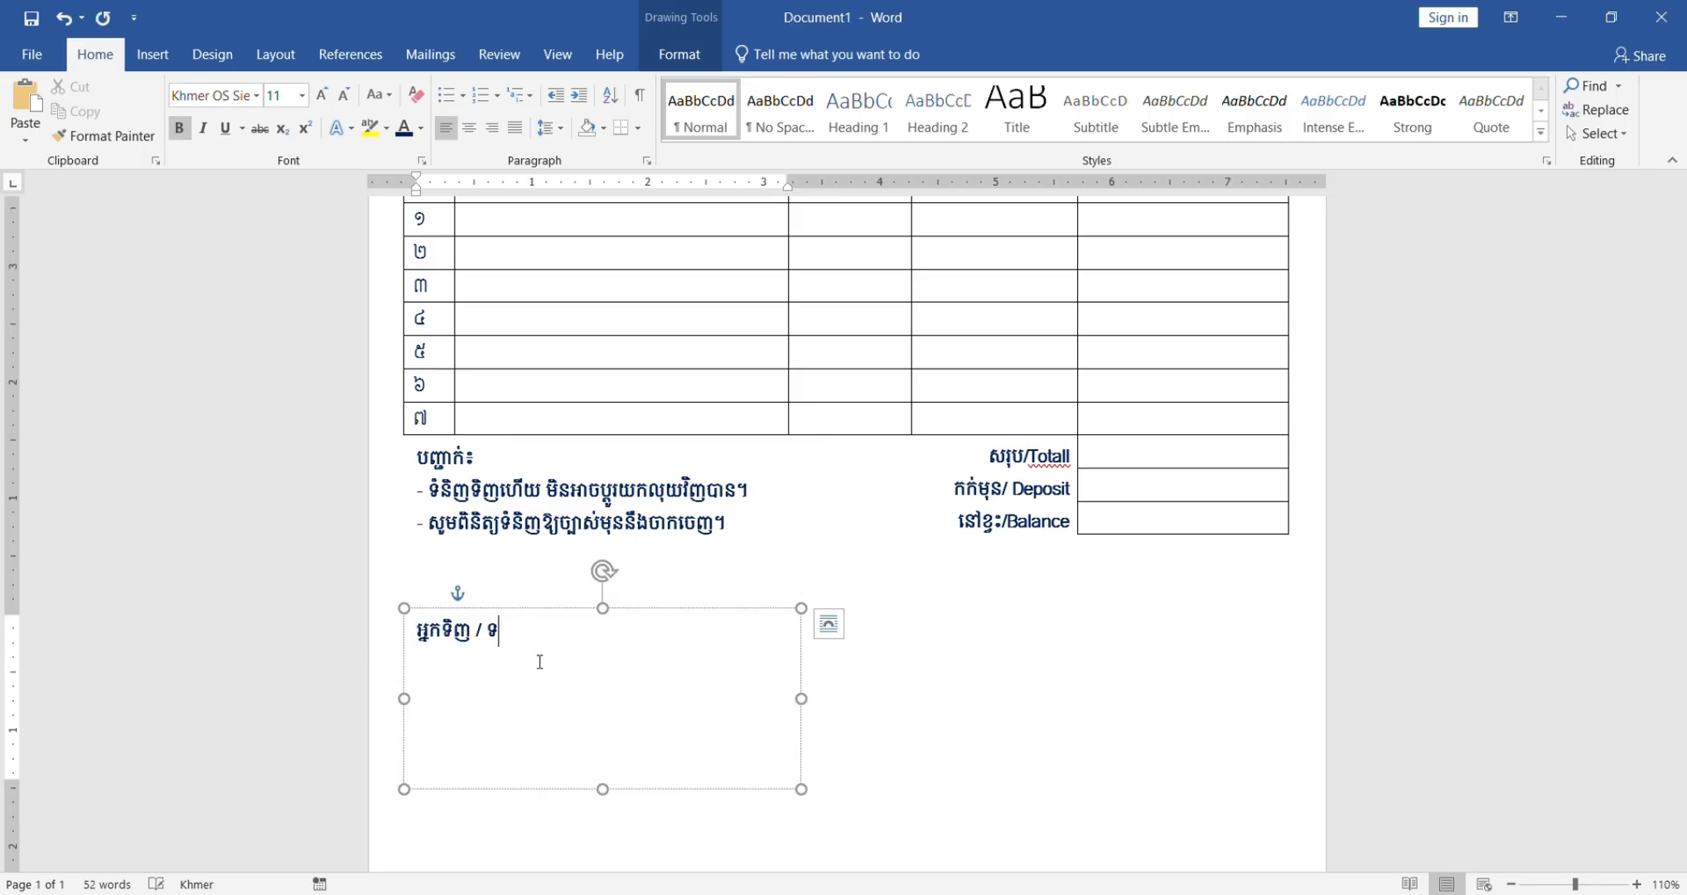
pyautogui.press('BackSpace')
pyautogui.hotkey('alt', 'shift')
pyautogui.write('The buyer')
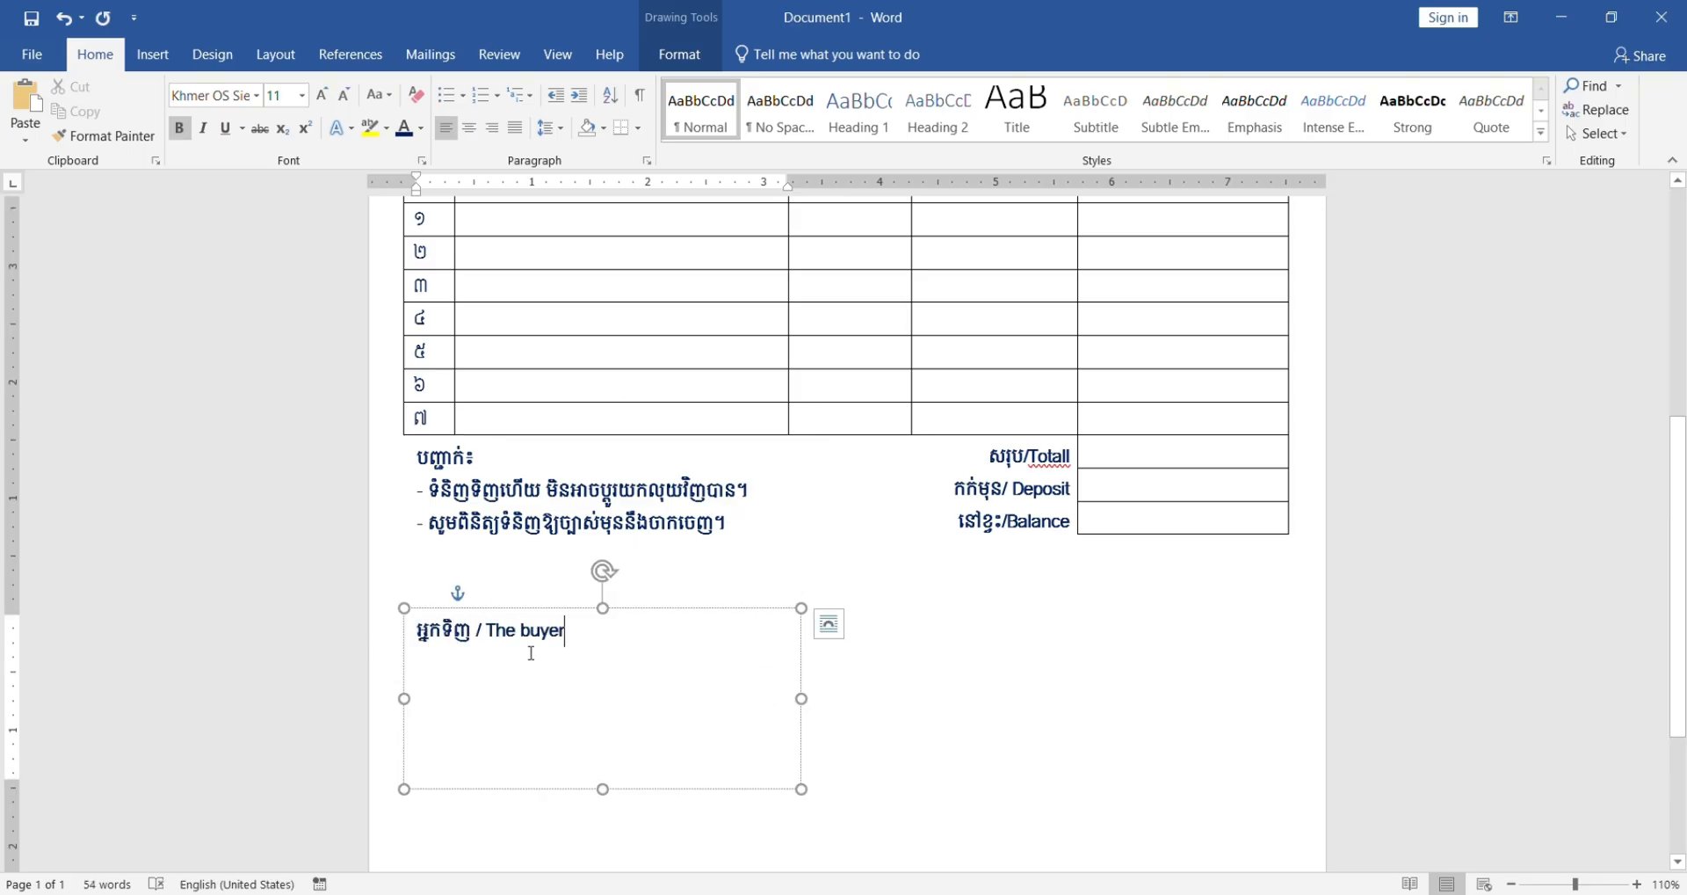
# Step: Centre the buyer label, add a dotted signature line below it, and reposition the box beneath the notes
pyautogui.hotkey('ctrl', 'e')
pyautogui.press('Return')
pyautogui.press('Return')
pyautogui.press('Return')
pyautogui.write('--')
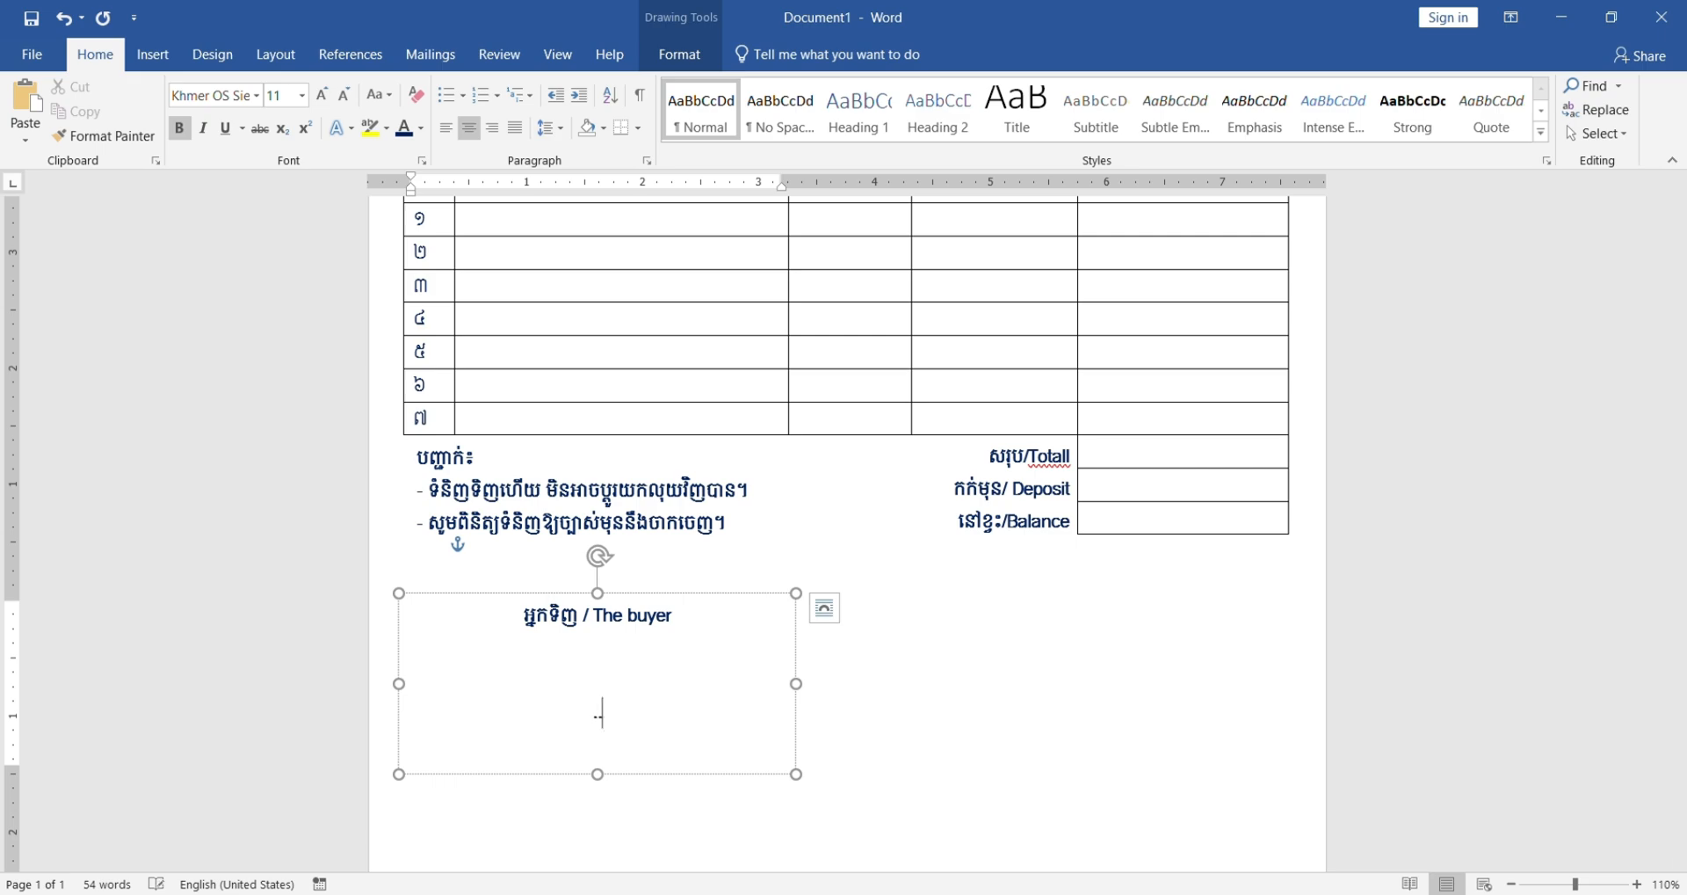
pyautogui.press('BackSpace')
pyautogui.press('BackSpace')
pyautogui.press('BackSpace')
pyautogui.press('BackSpace')
pyautogui.moveTo(554, 593)
pyautogui.mouseDown()
pyautogui.moveTo(1035, 613)
pyautogui.moveTo(536, 609)
pyautogui.mouseUp()
# Step: Duplicate the buyer signature block beneath the totals and relabel the copy "អ្នកលក់ / The Seller"
pyautogui.click(614, 665)
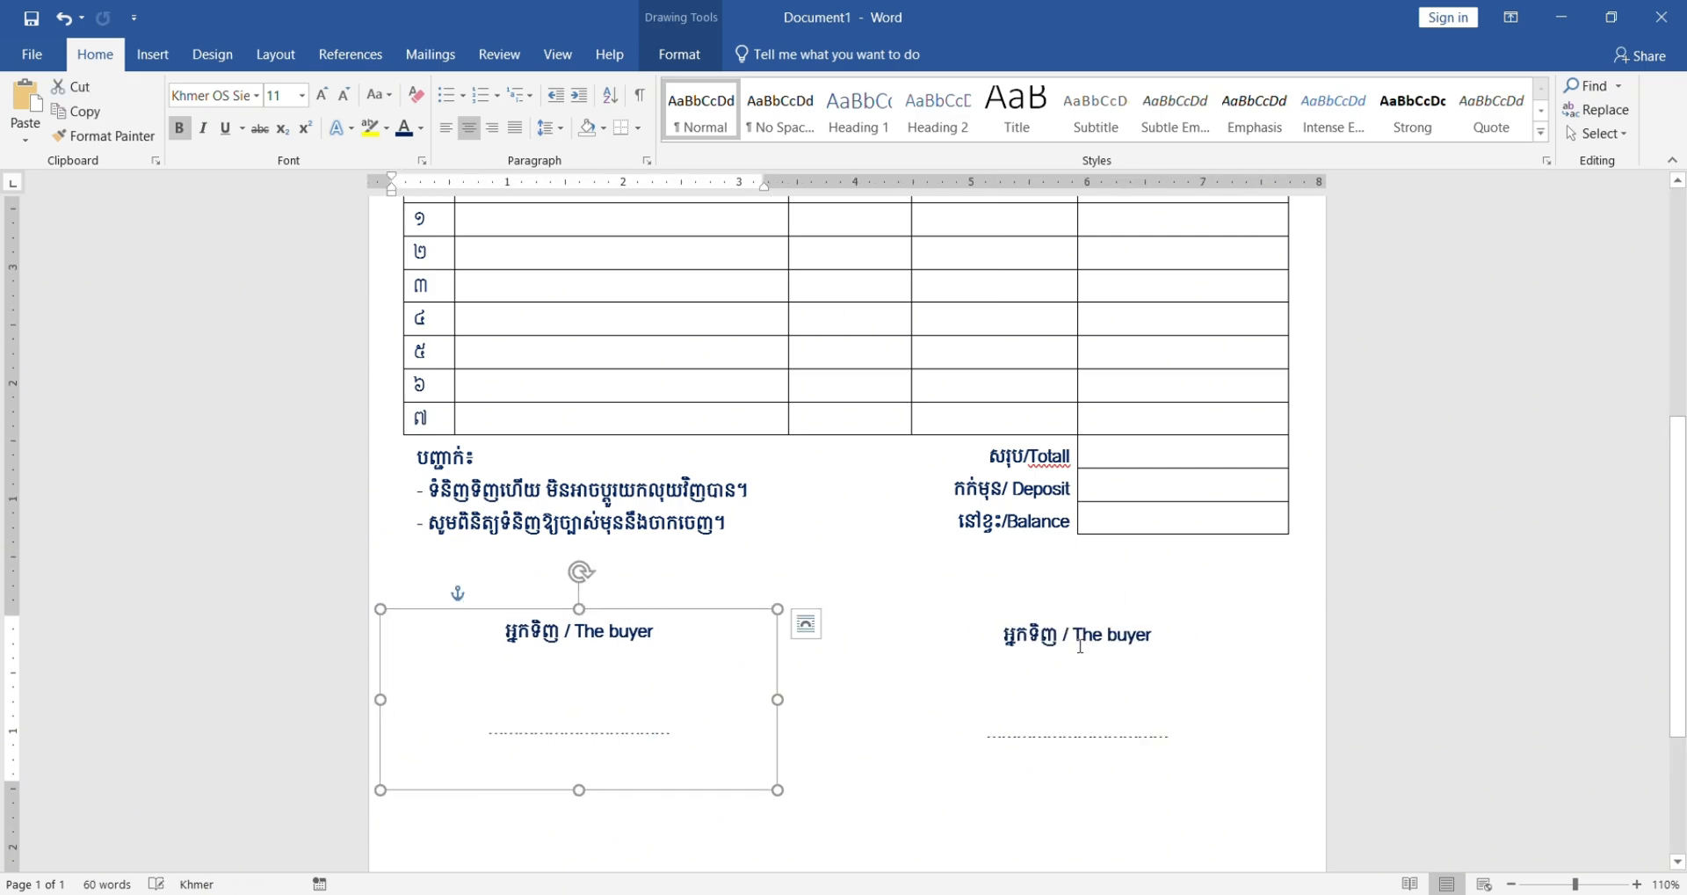
pyautogui.click(1080, 644)
pyautogui.moveTo(1037, 614); pyautogui.dragTo(1037, 598)
pyautogui.doubleClick(1079, 651)
pyautogui.doubleClick(1044, 620)
pyautogui.write('លក់')
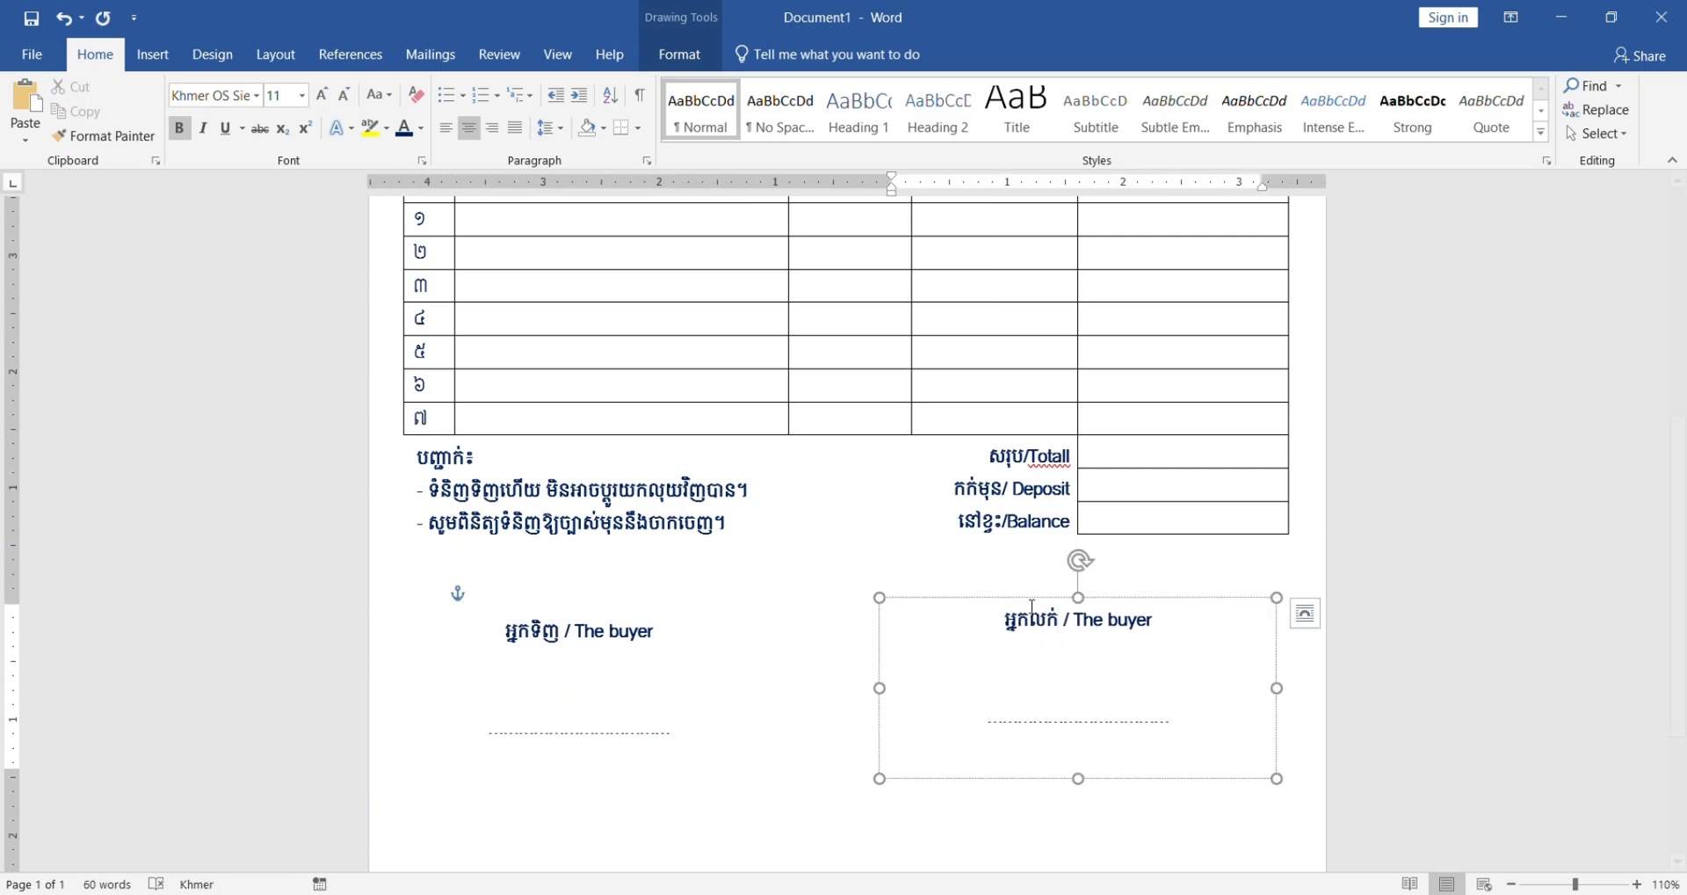
pyautogui.moveTo(1151, 619); pyautogui.dragTo(1105, 619)
pyautogui.write('ៃ')
pyautogui.press('BackSpace')
pyautogui.write('Seller')
pyautogui.click(1002, 575)
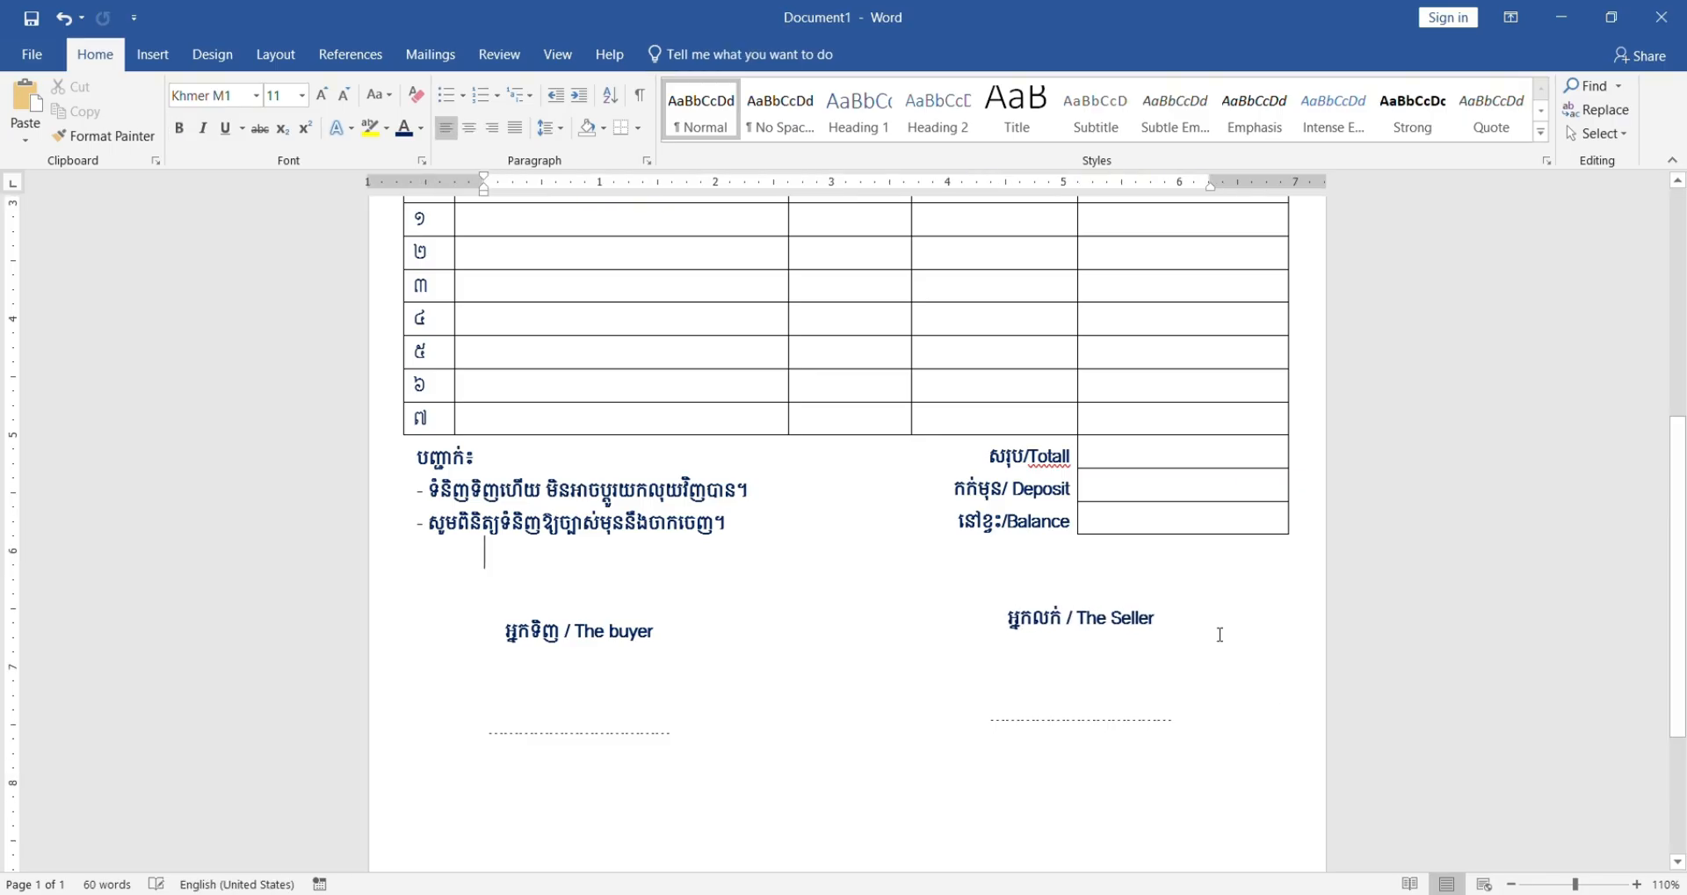
pyautogui.scroll(-5, 1139, 674)
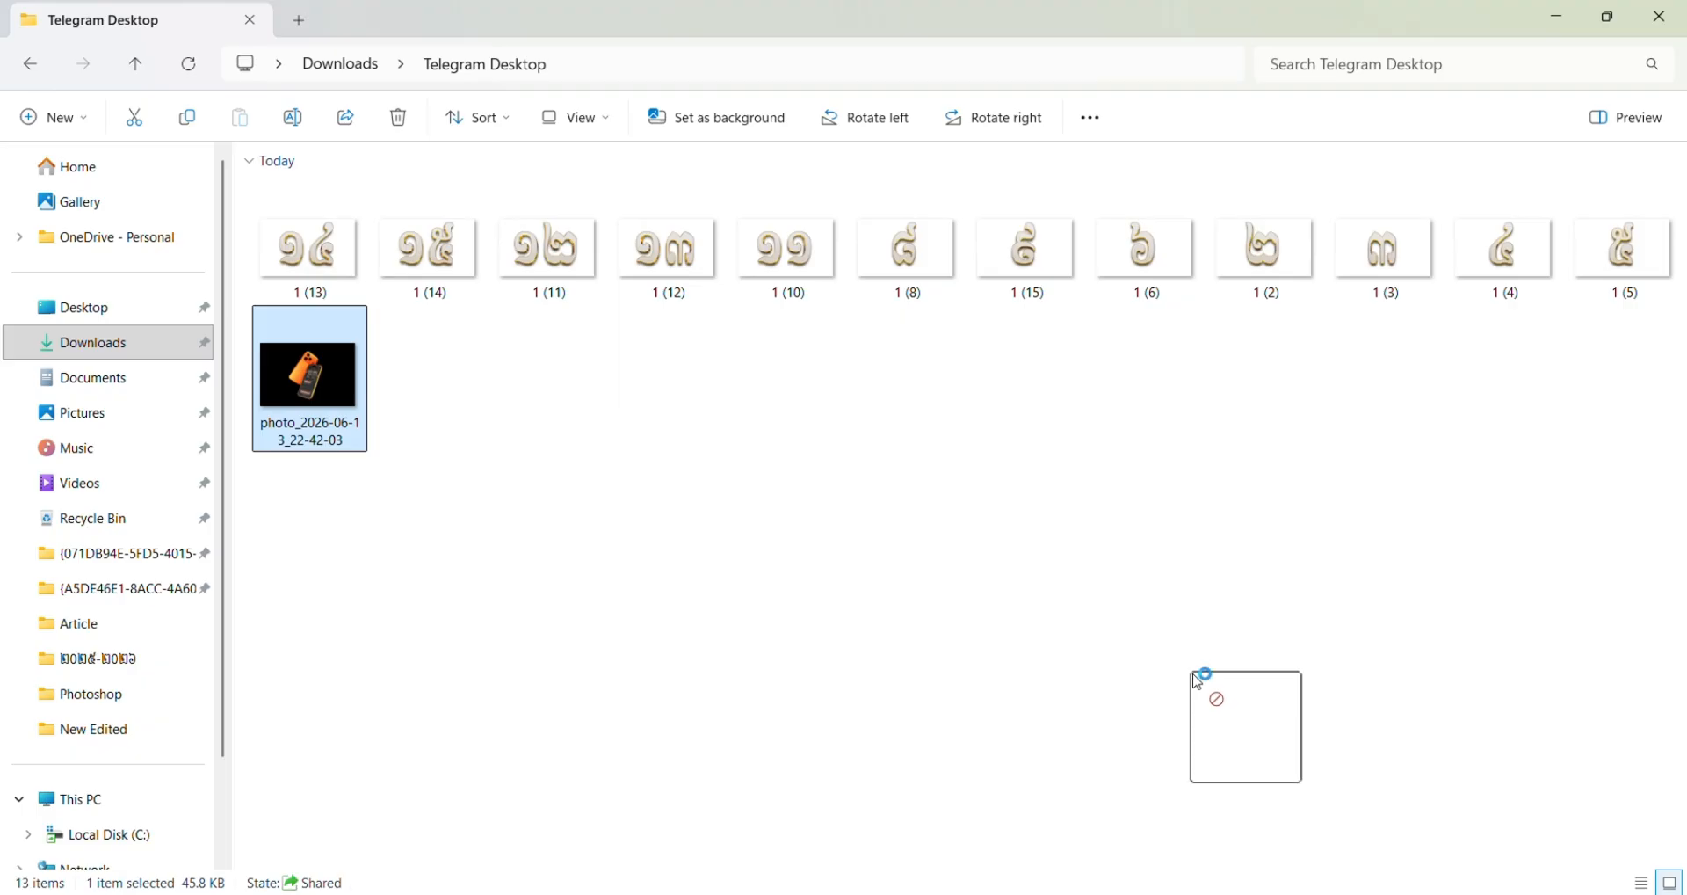
# Step: Insert the picture photo_2026-06-13_22-42-03 from the Telegram Desktop folder into the blank Word document
pyautogui.moveTo(1197, 681); pyautogui.dragTo(850, 577)
pyautogui.moveTo(549, 430); pyautogui.dragTo(530, 405)
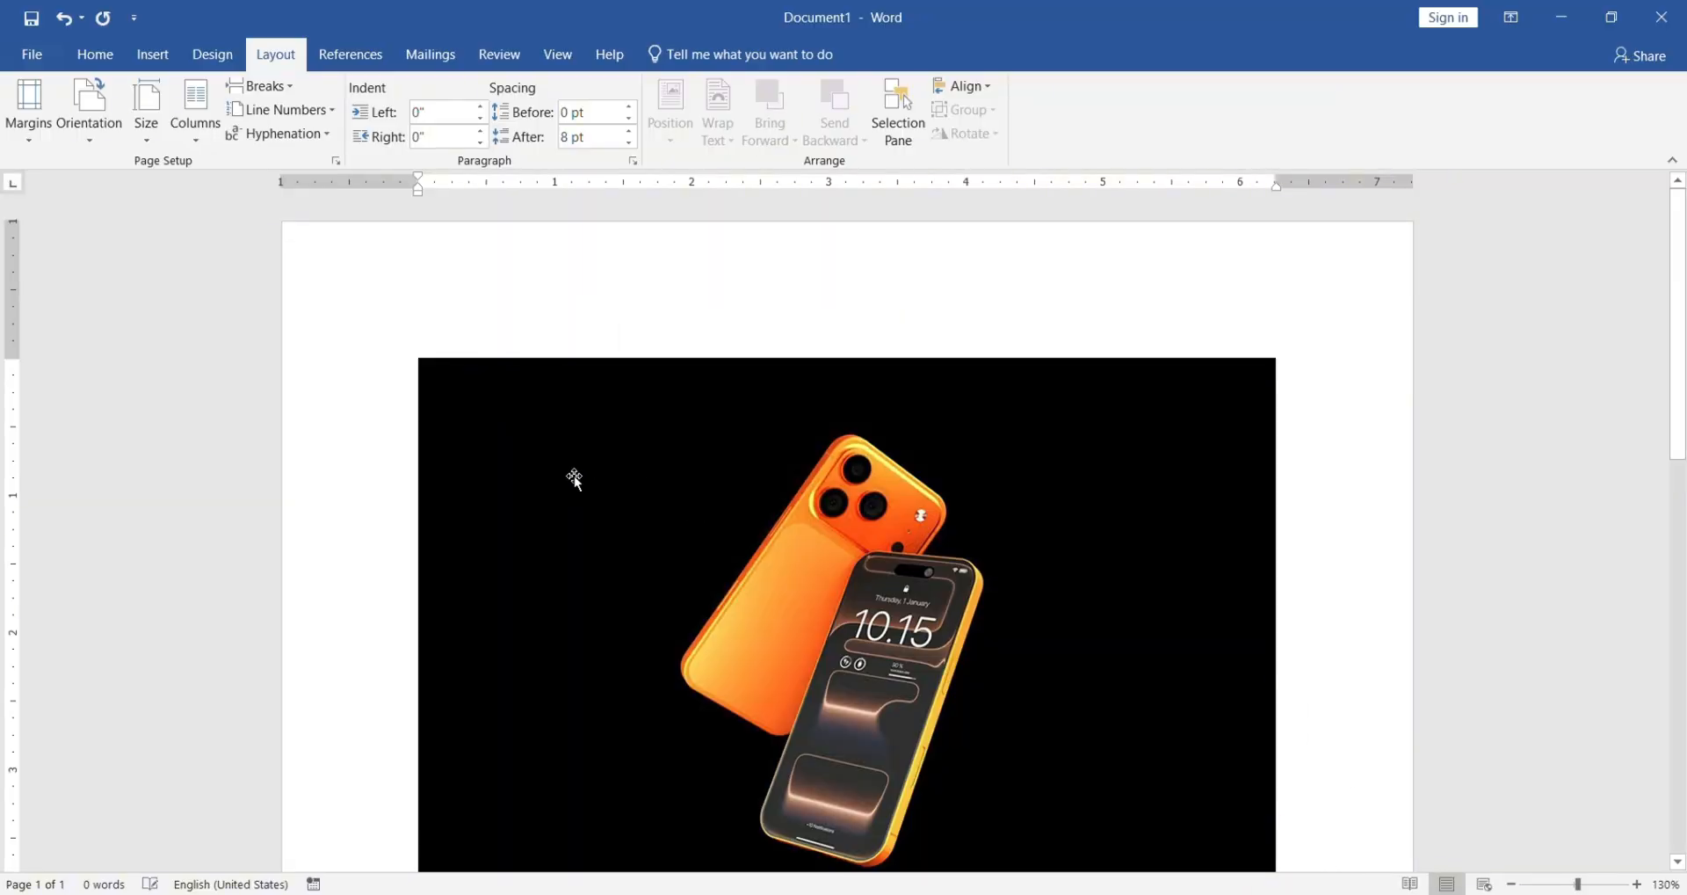
# Step: Remove the black background from the phone picture and keep the changes
pyautogui.click(773, 535)
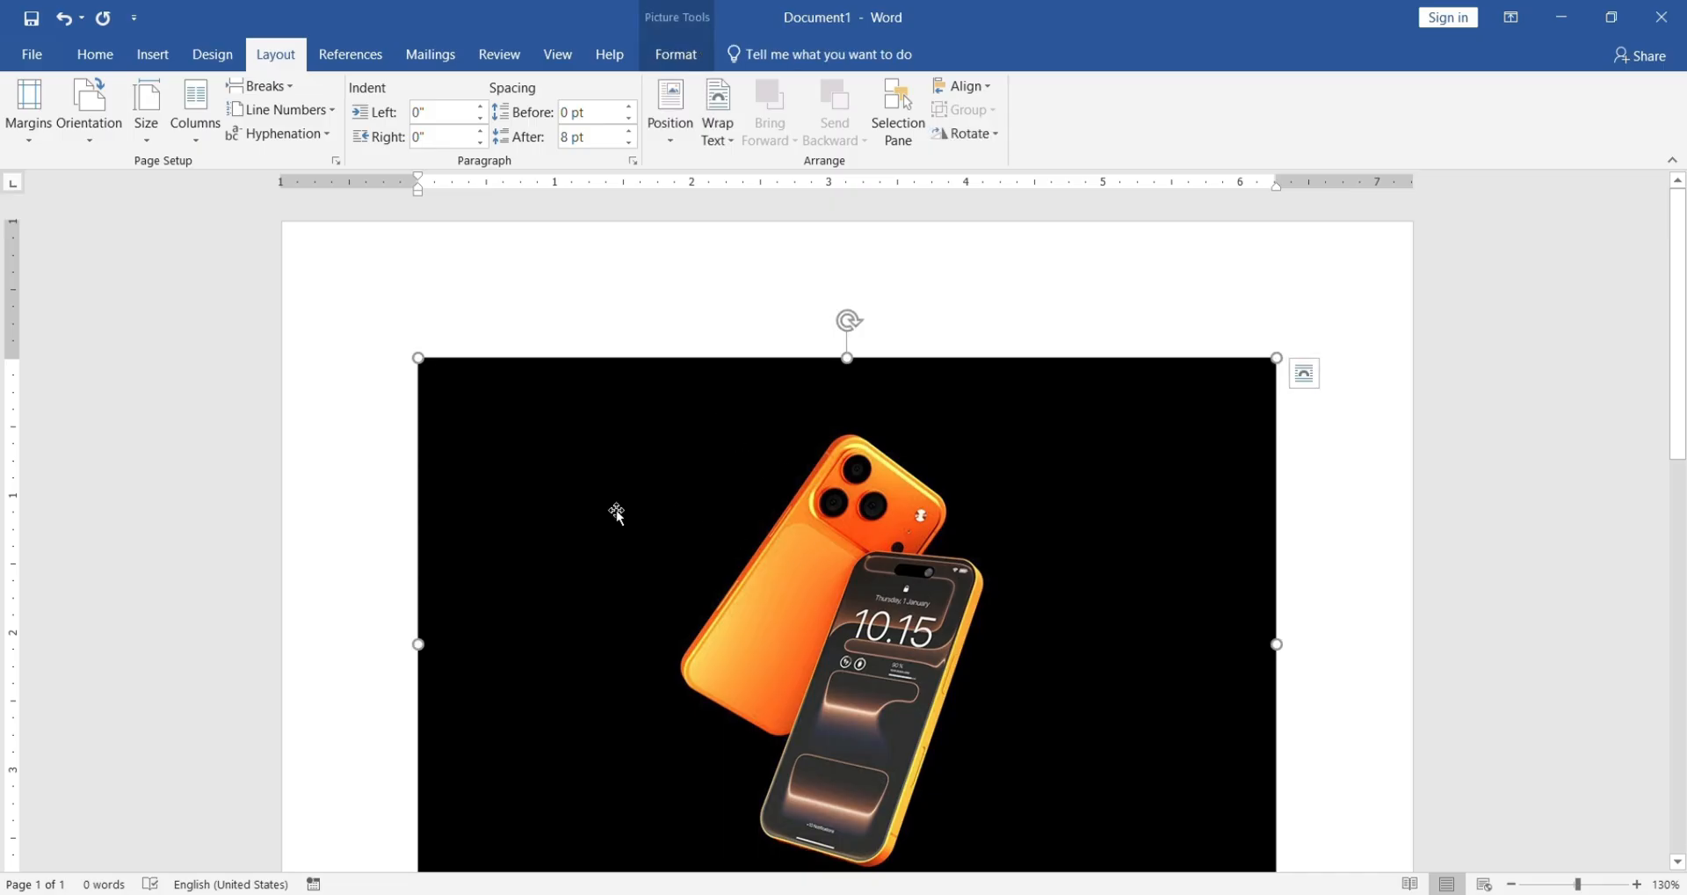
pyautogui.scroll(-2, 618, 514)
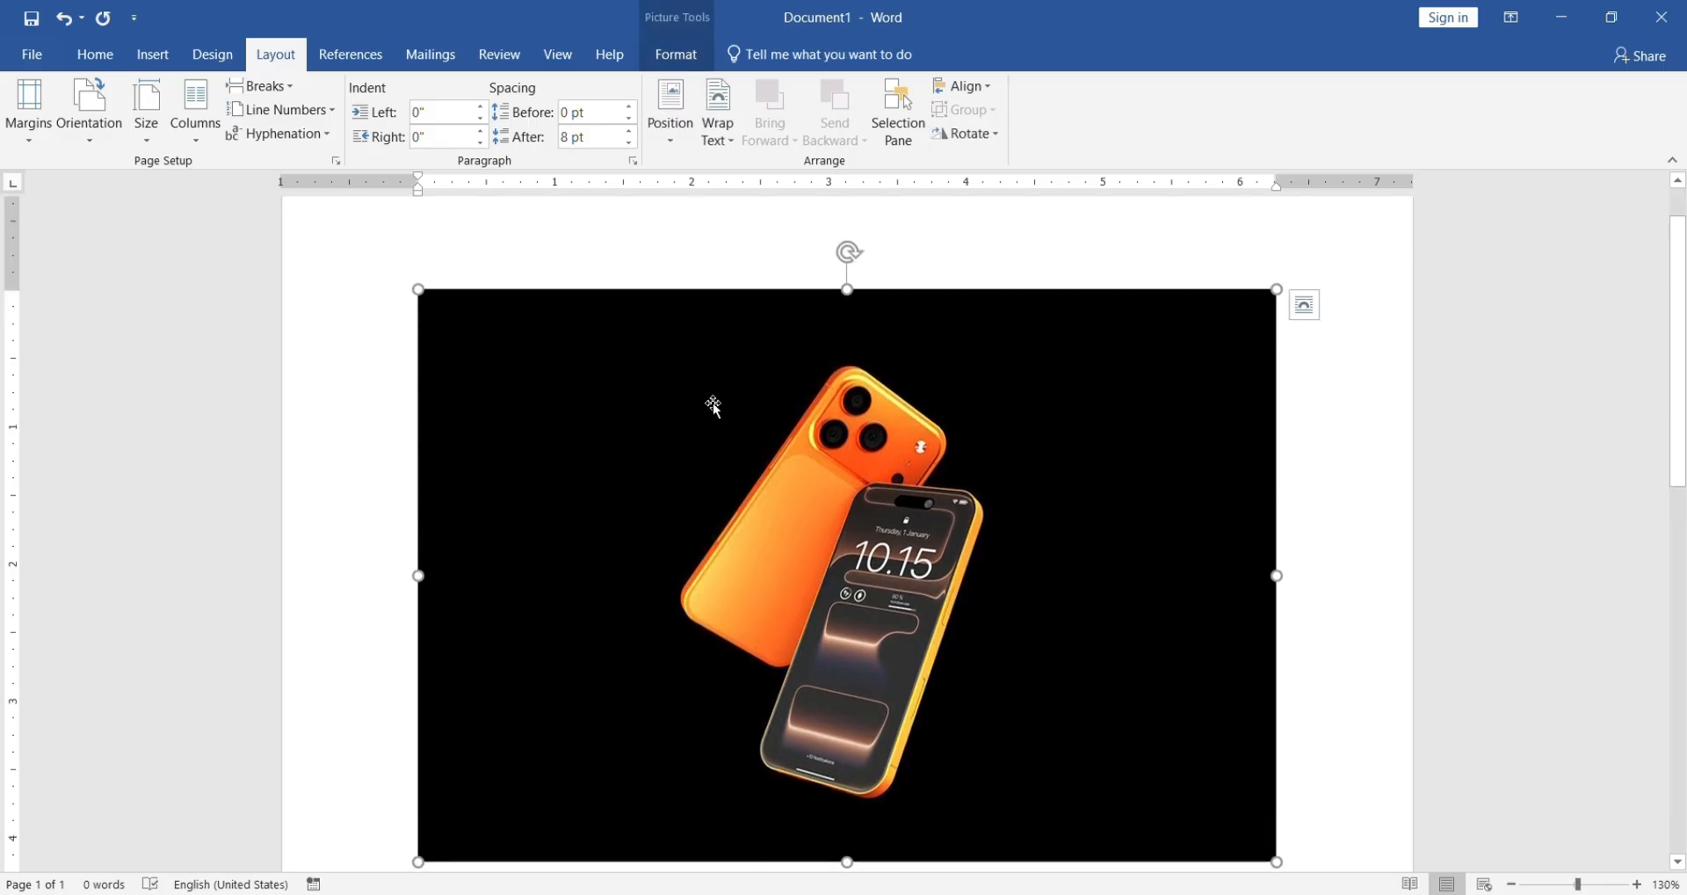
pyautogui.click(676, 53)
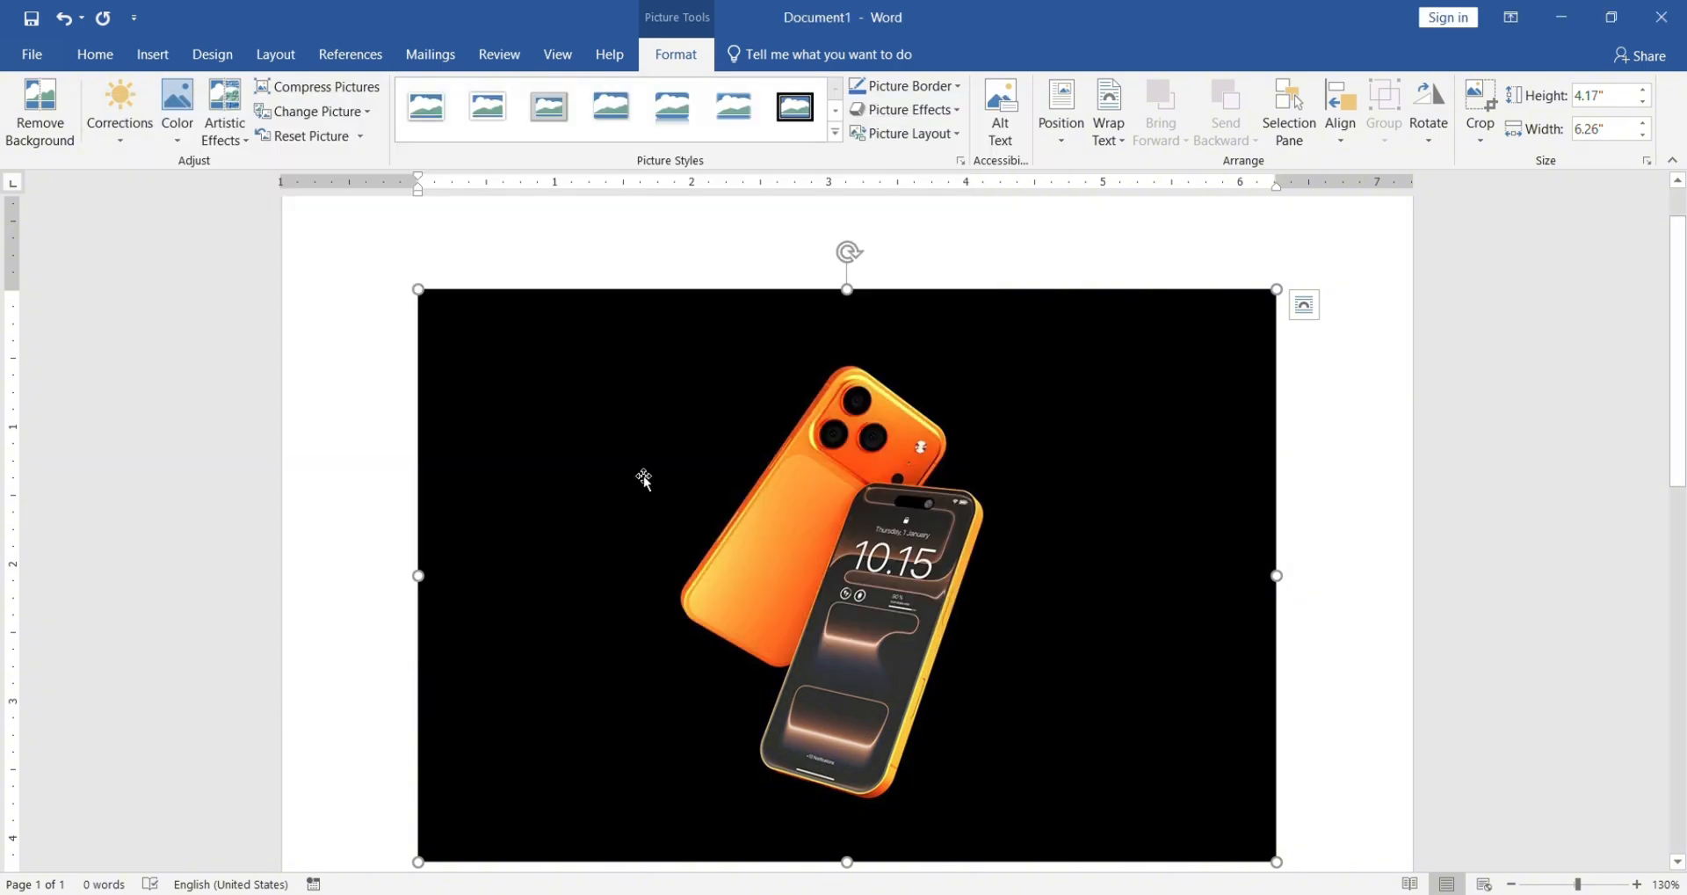
pyautogui.click(37, 110)
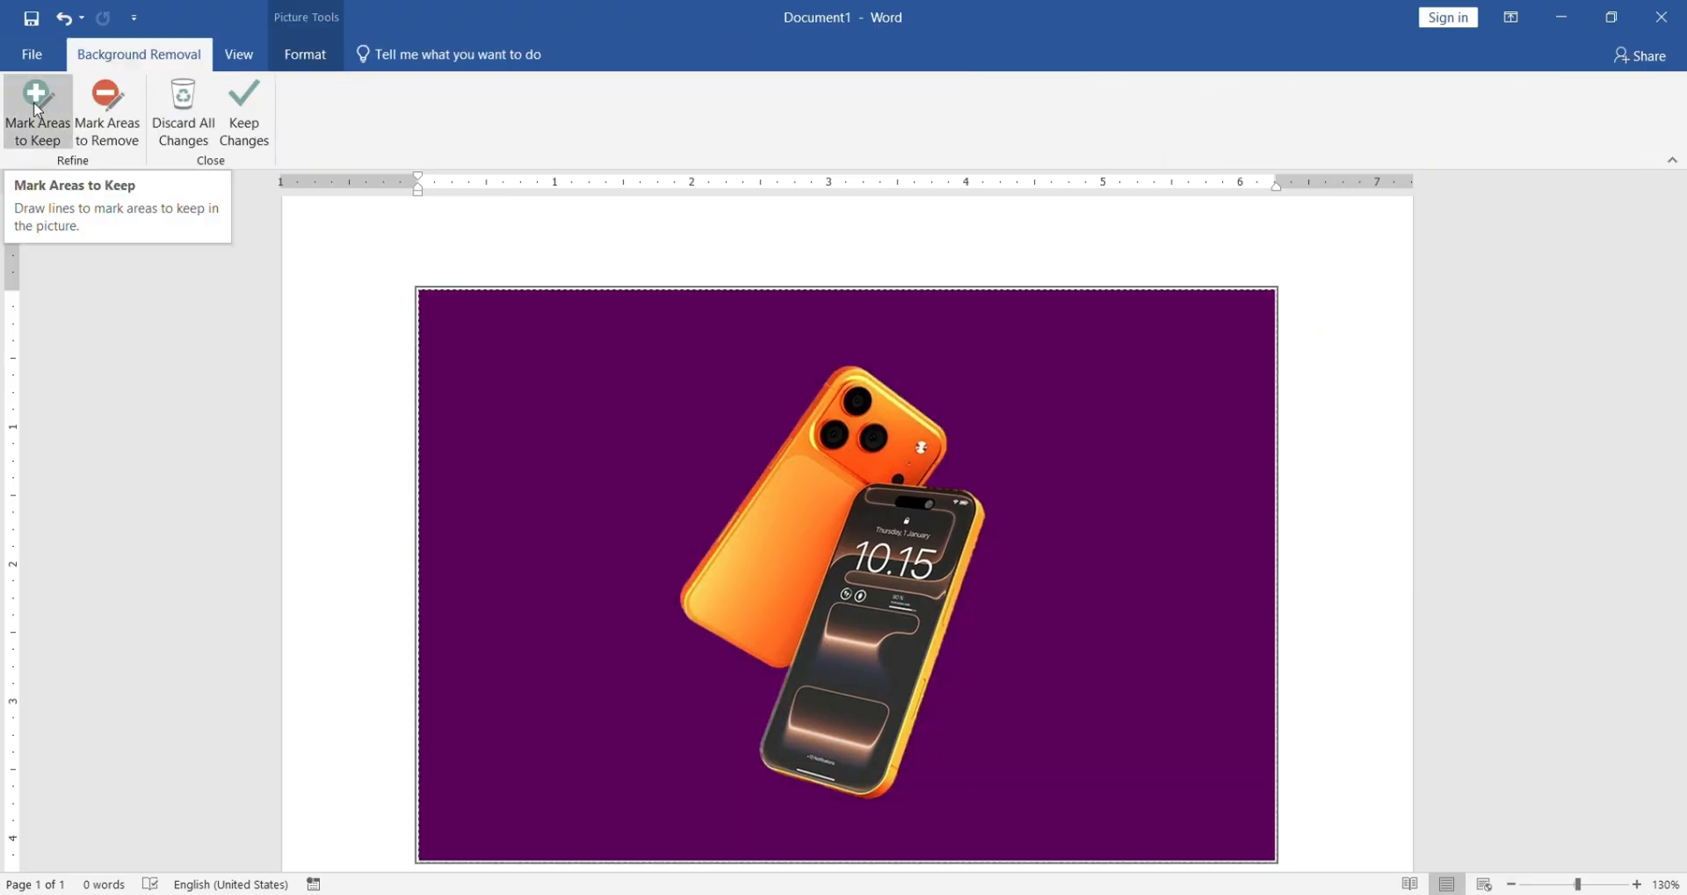
pyautogui.click(248, 113)
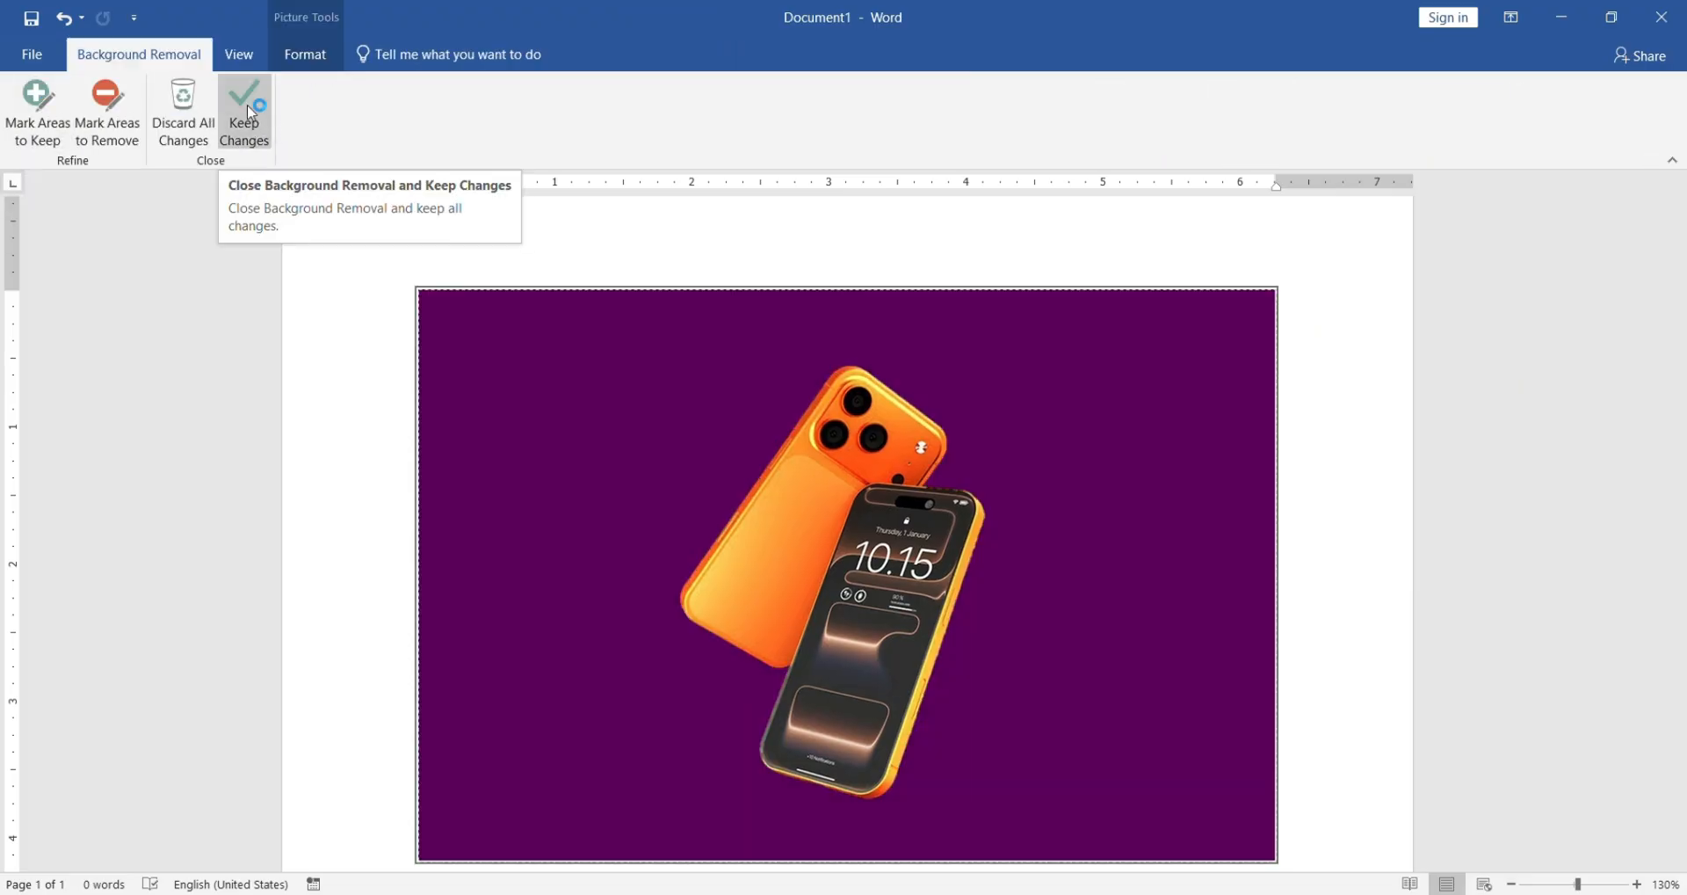
pyautogui.click(100, 119)
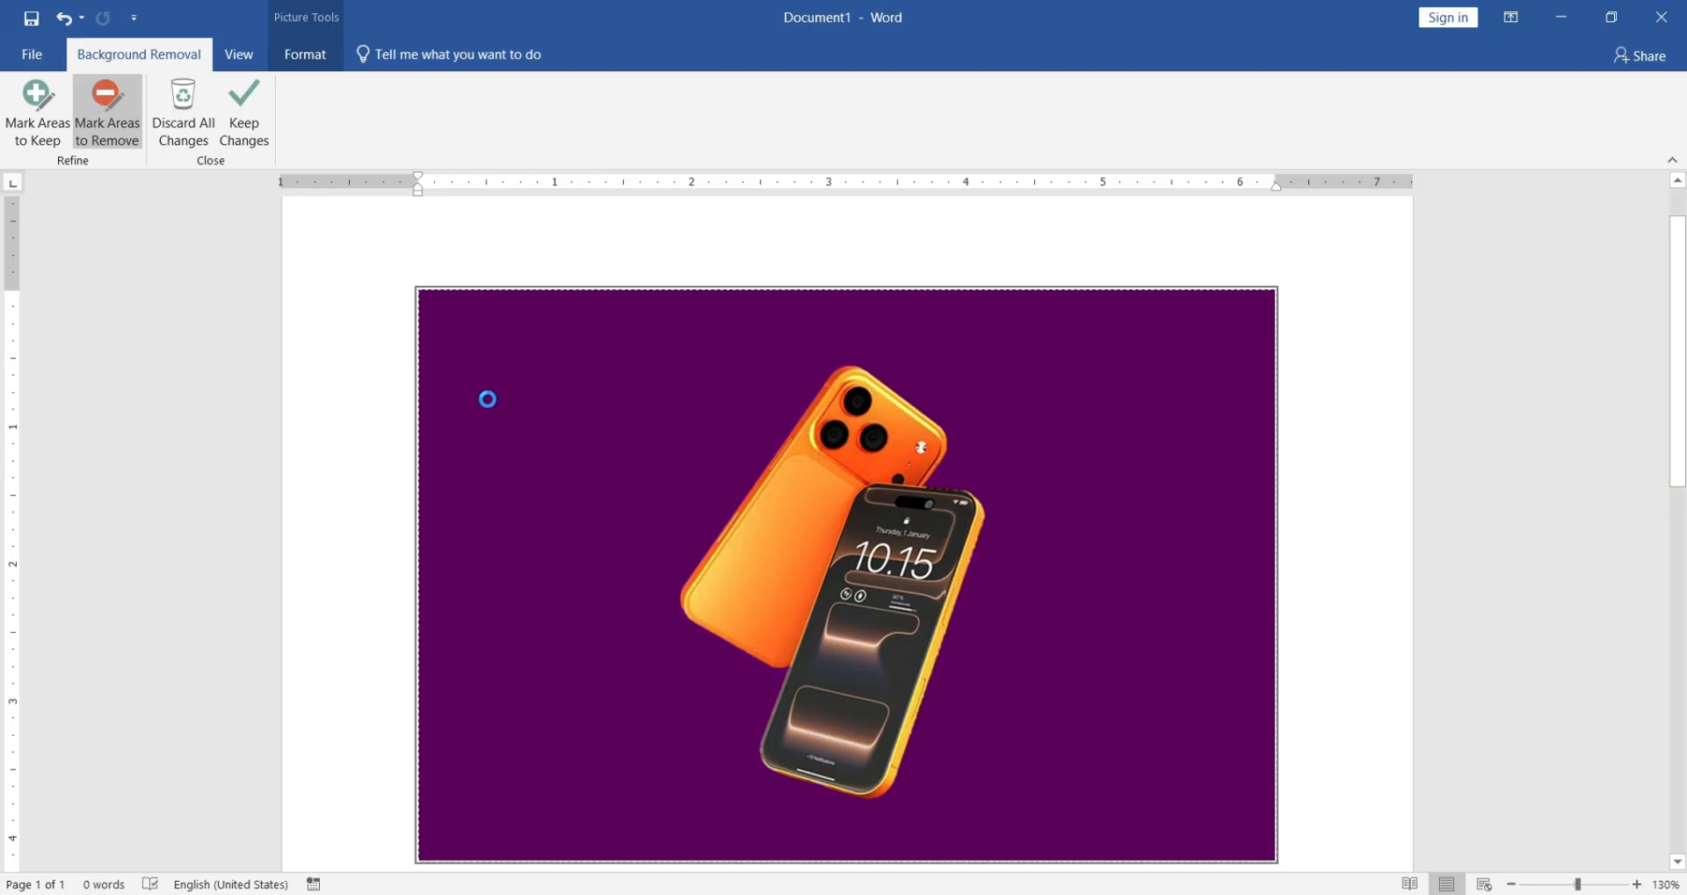
pyautogui.click(243, 113)
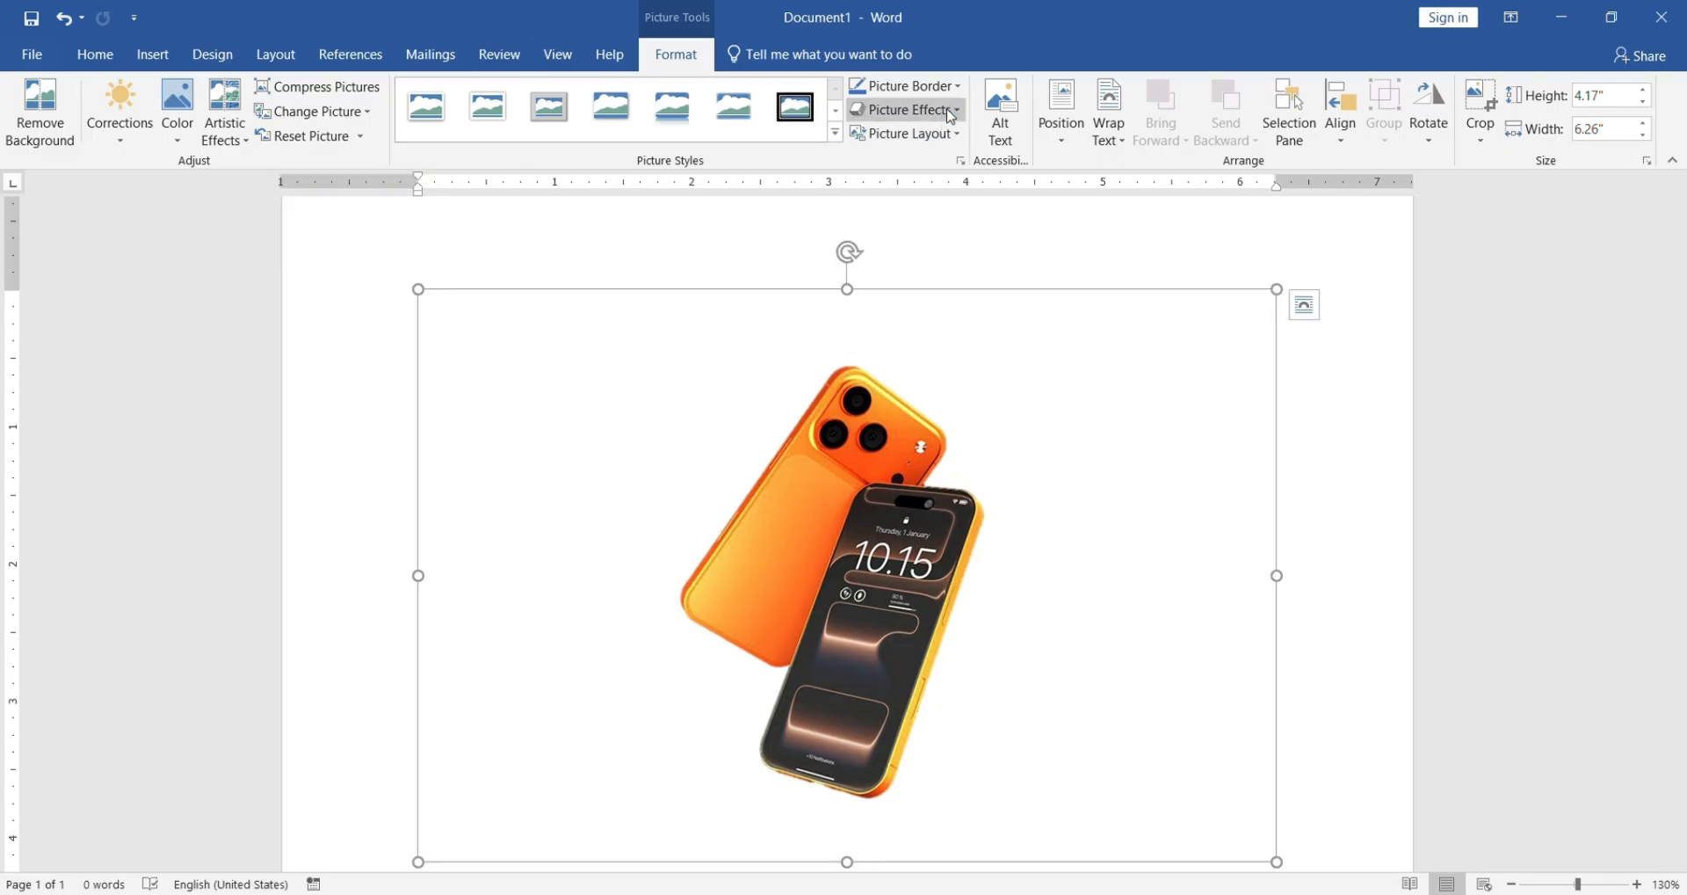
# Step: Set the phone picture's text wrapping to Behind Text so it can be moved freely
pyautogui.click(1112, 128)
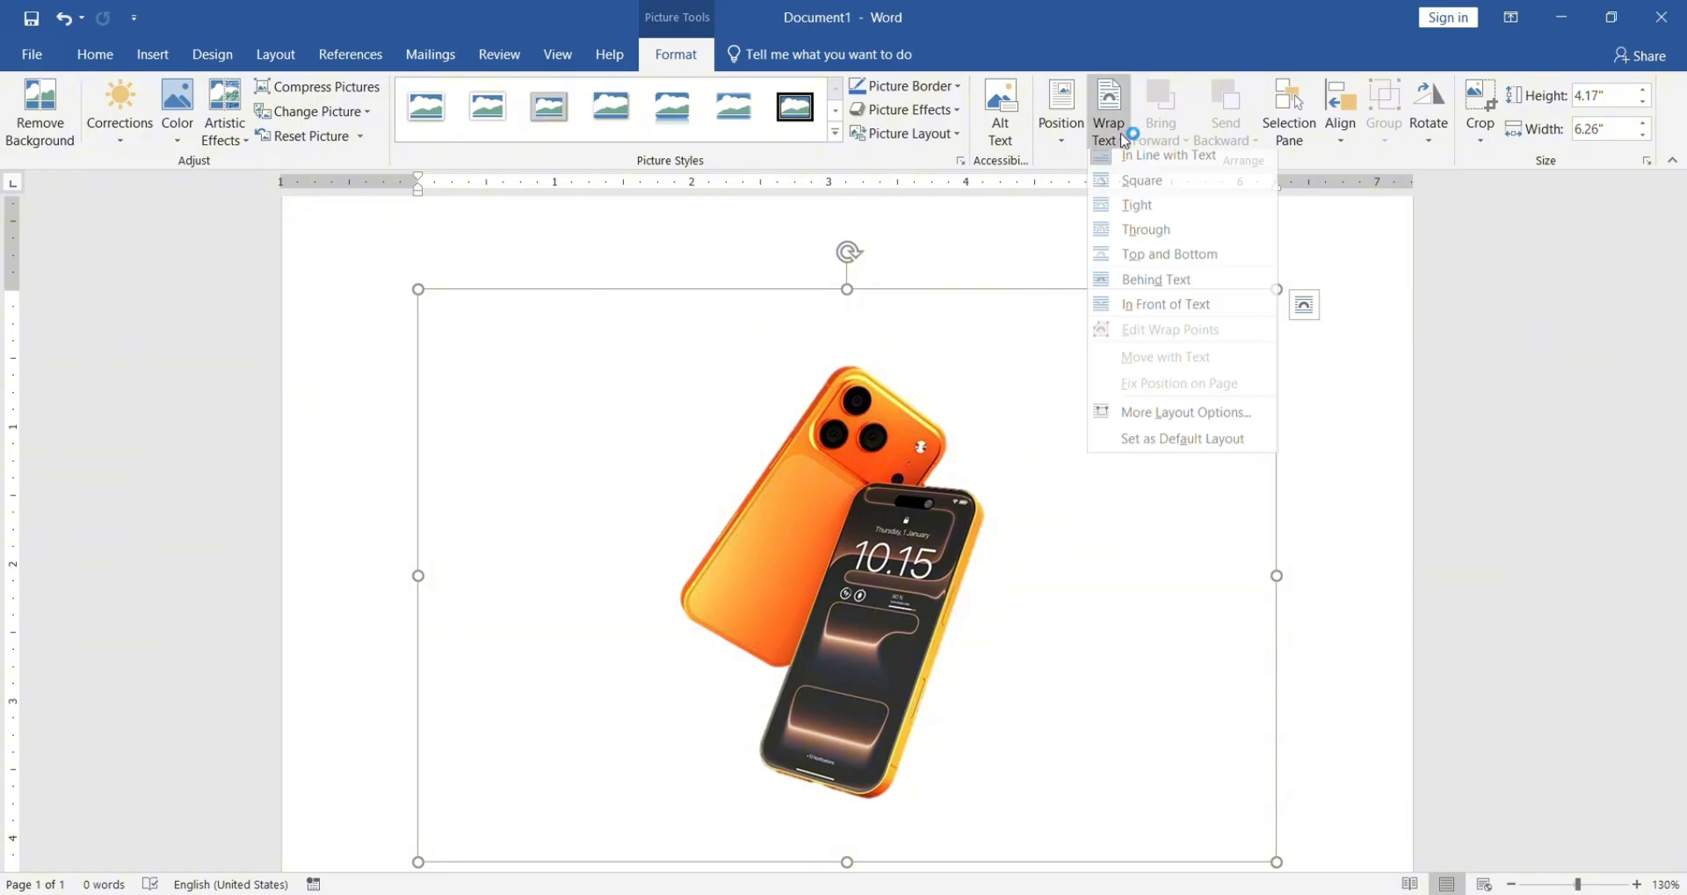
pyautogui.click(1142, 288)
pyautogui.moveTo(820, 472)
pyautogui.mouseDown()
pyautogui.moveTo(578, 391)
pyautogui.moveTo(740, 439)
pyautogui.moveTo(821, 384)
pyautogui.moveTo(820, 470)
pyautogui.mouseUp()
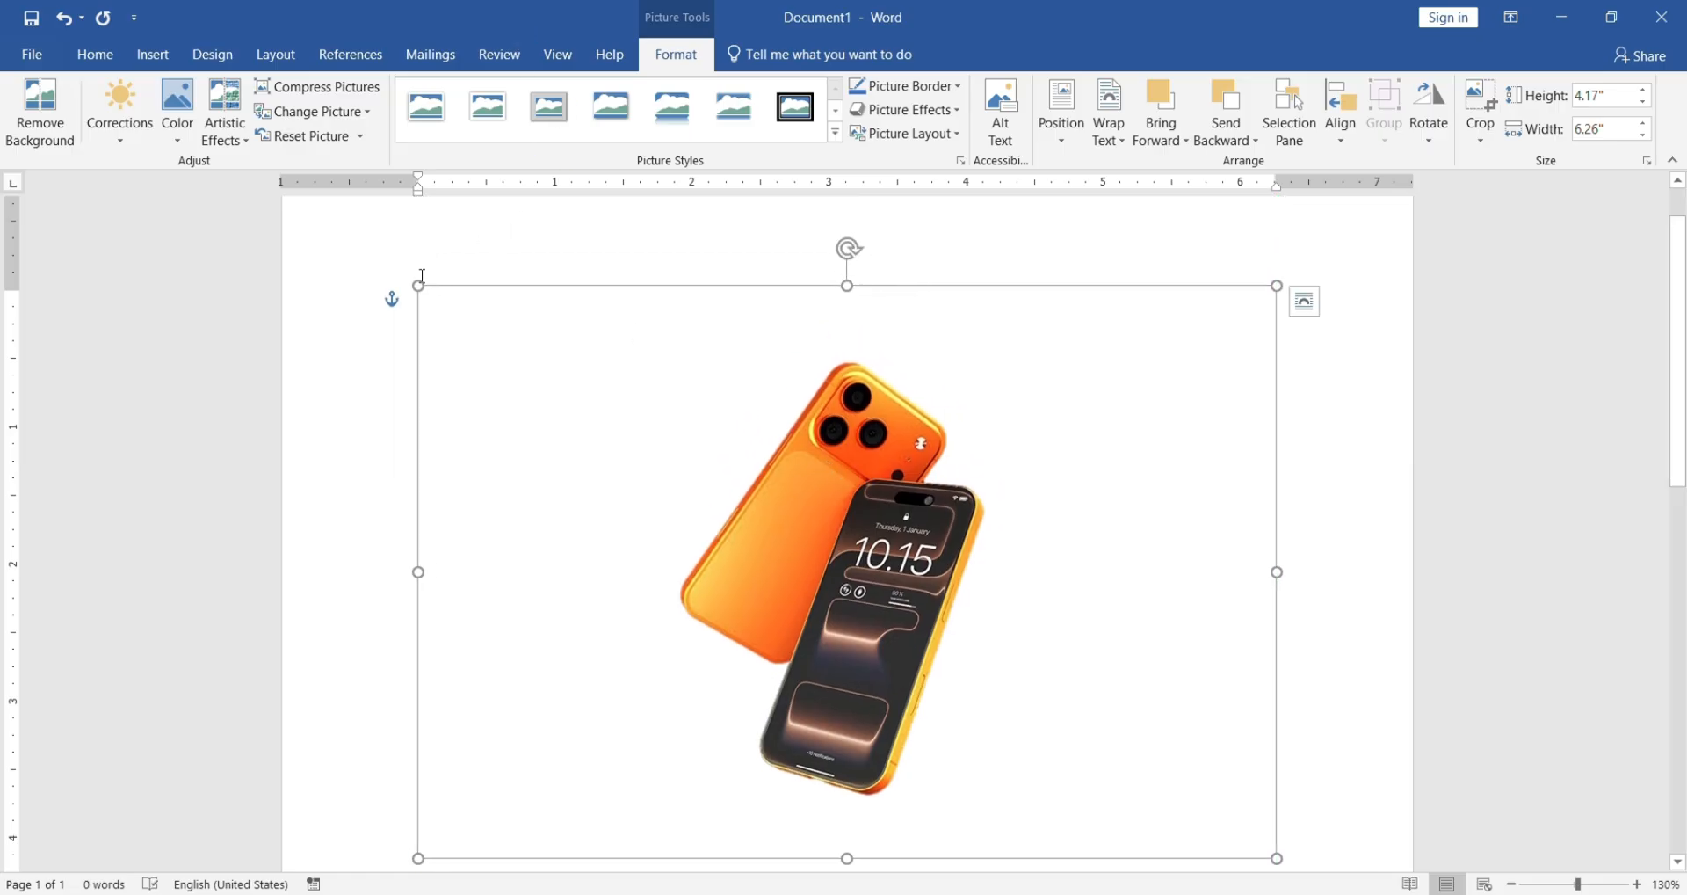
# Step: Shrink the phone picture to about 1.6" high by 2.4" wide and place it in the page's upper-left corner
pyautogui.moveTo(419, 285); pyautogui.dragTo(878, 592)
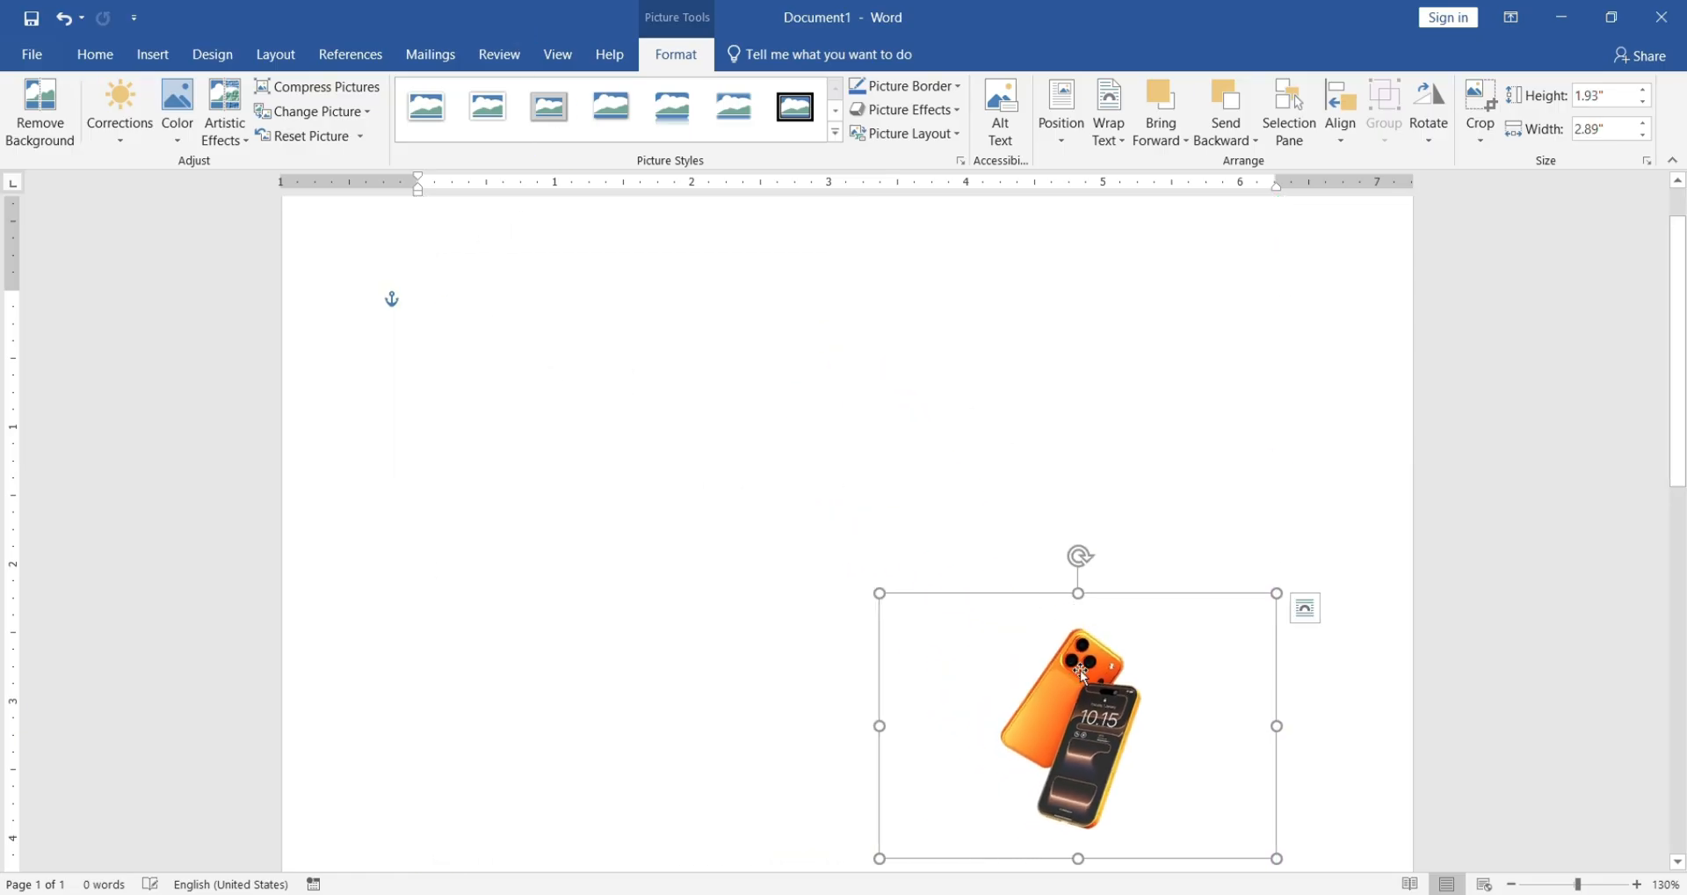
pyautogui.moveTo(1084, 683); pyautogui.dragTo(502, 305)
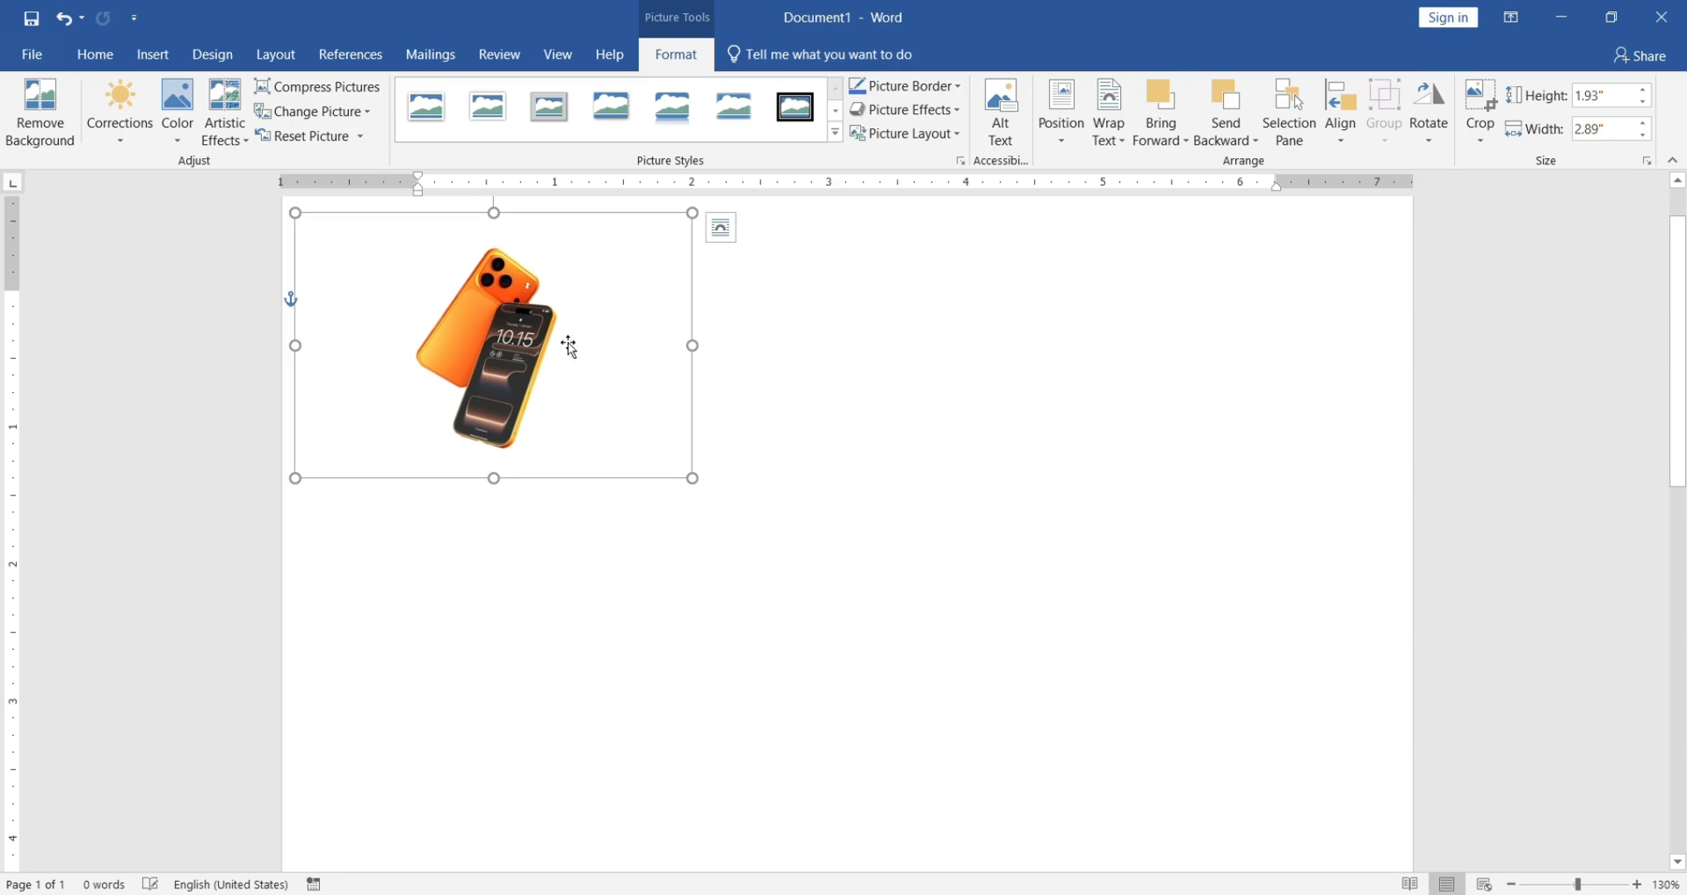
pyautogui.moveTo(665, 474); pyautogui.dragTo(598, 429)
# Step: Duplicate the phone picture into the page's upper-right corner
pyautogui.moveTo(461, 321); pyautogui.dragTo(1257, 313)
pyautogui.hotkey('ctrl', 'v')
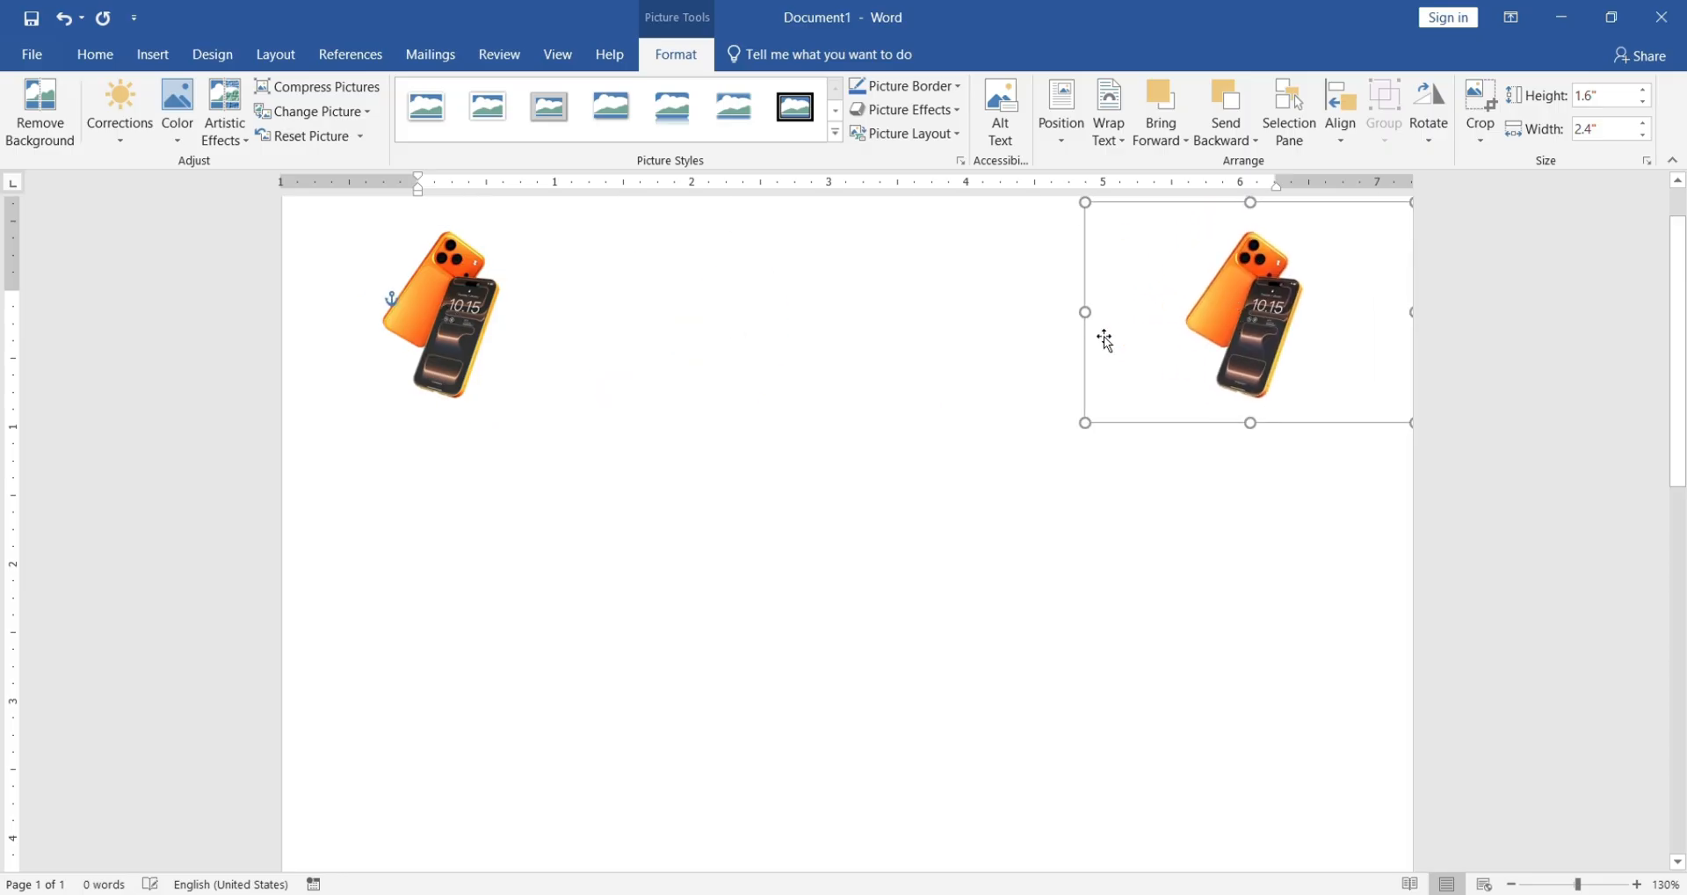
# Step: Move the original phone picture closer to the page's left edge and delete the duplicate at the right edge
pyautogui.moveTo(455, 313); pyautogui.dragTo(427, 310)
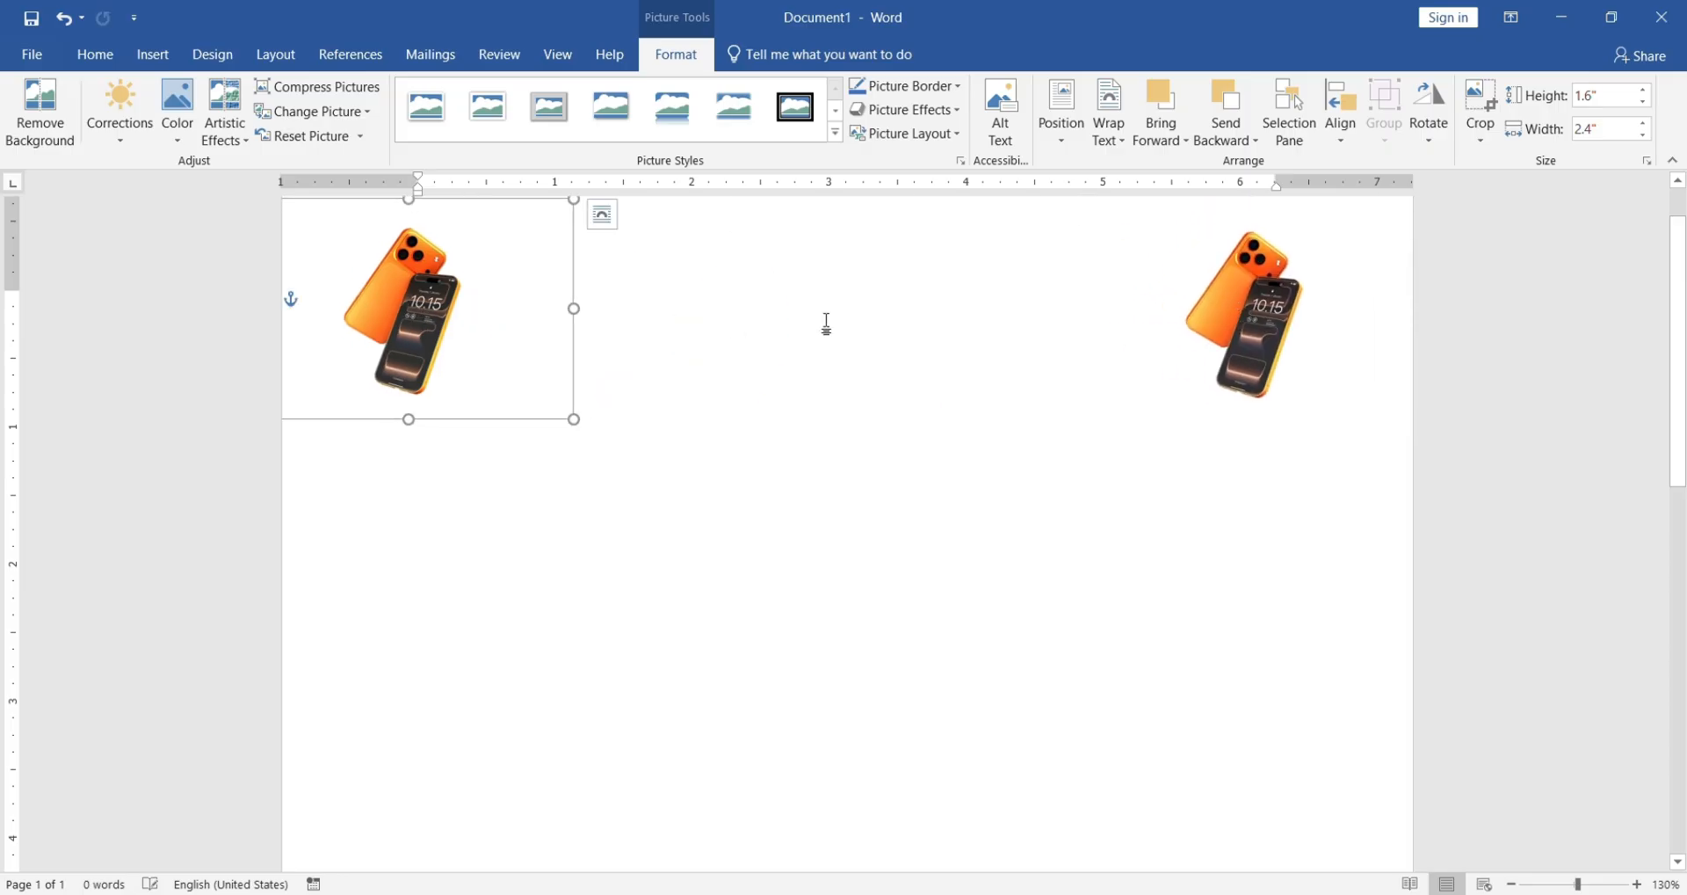
pyautogui.click(1228, 374)
pyautogui.press('Delete')
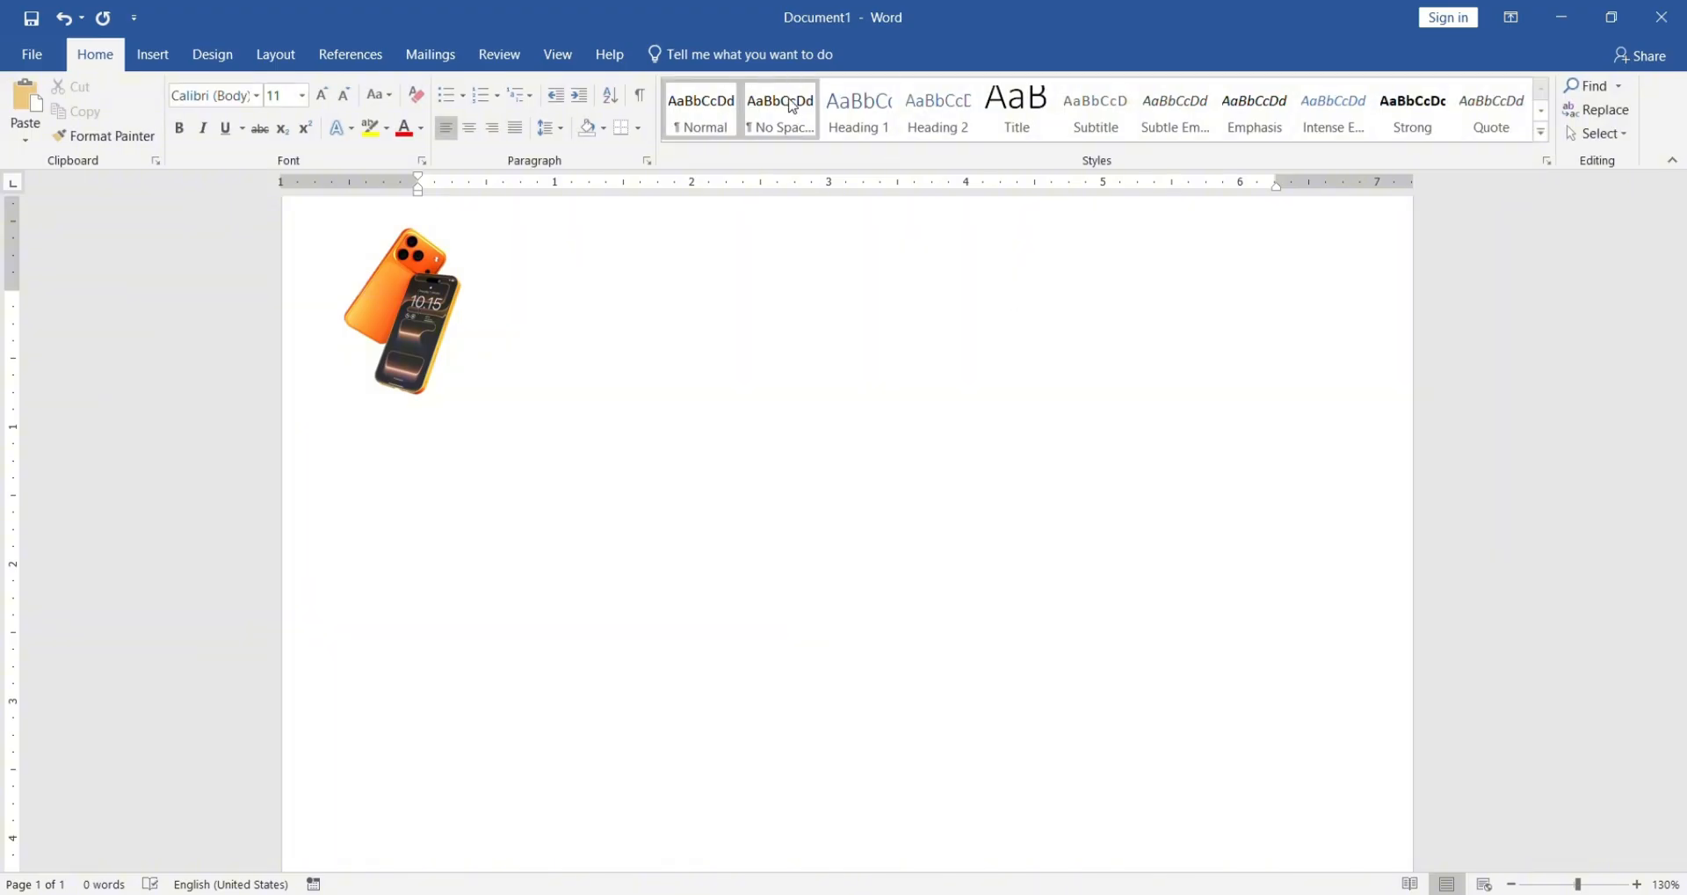
# Step: Insert a WordArt object in the solid gold style and place it in the header area beside the phone picture
pyautogui.scroll(2, 507, 343)
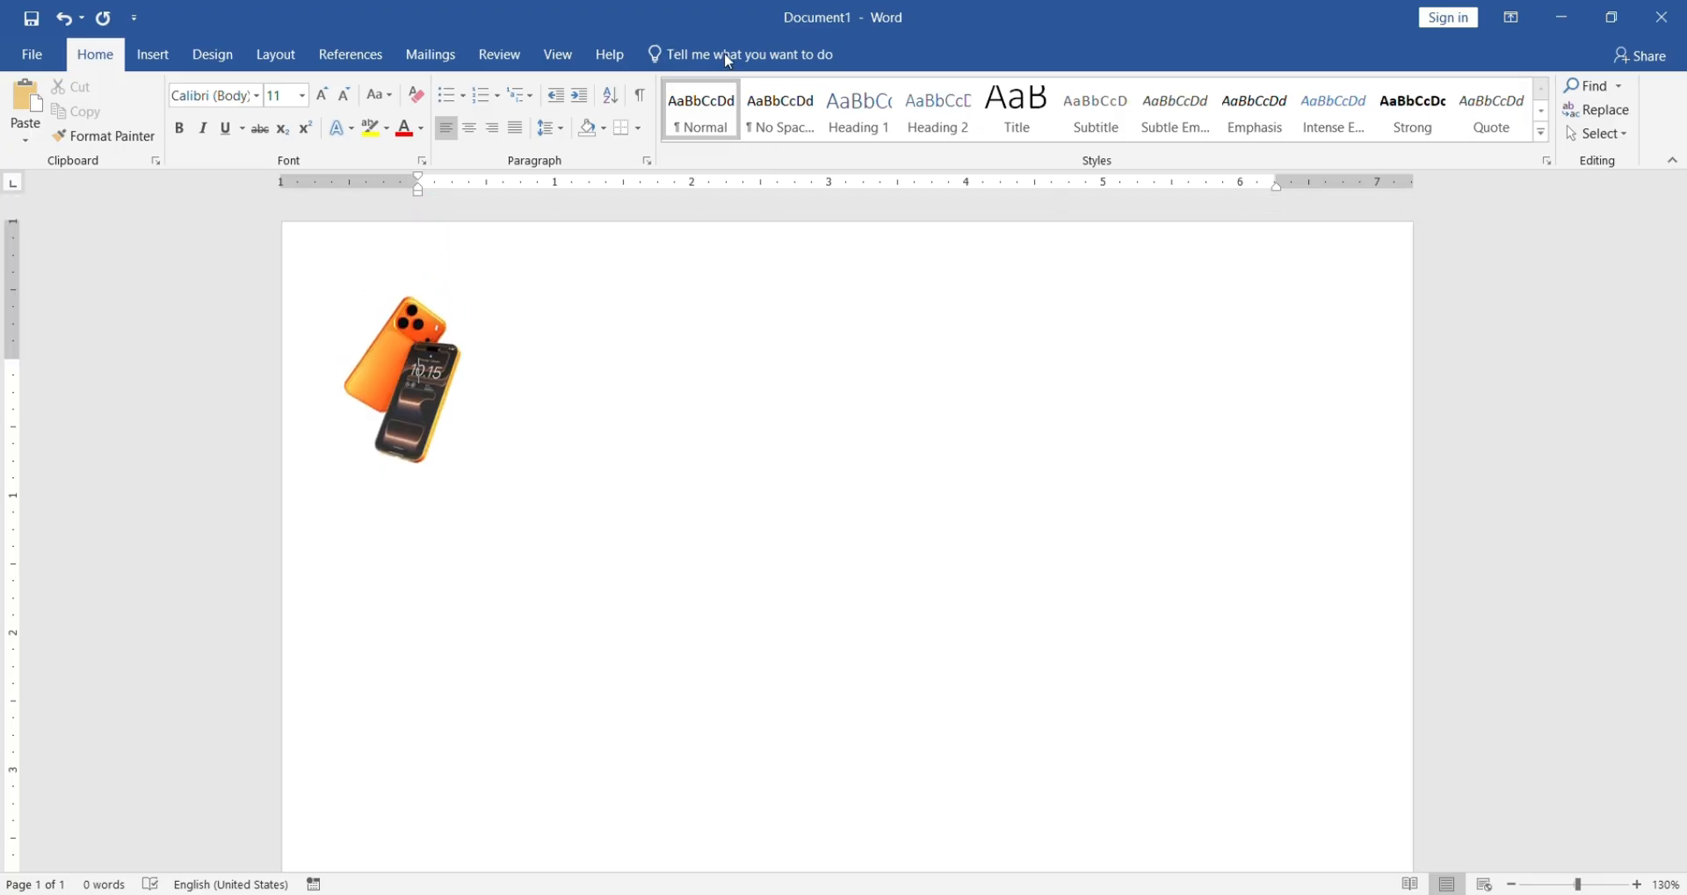
pyautogui.click(761, 338)
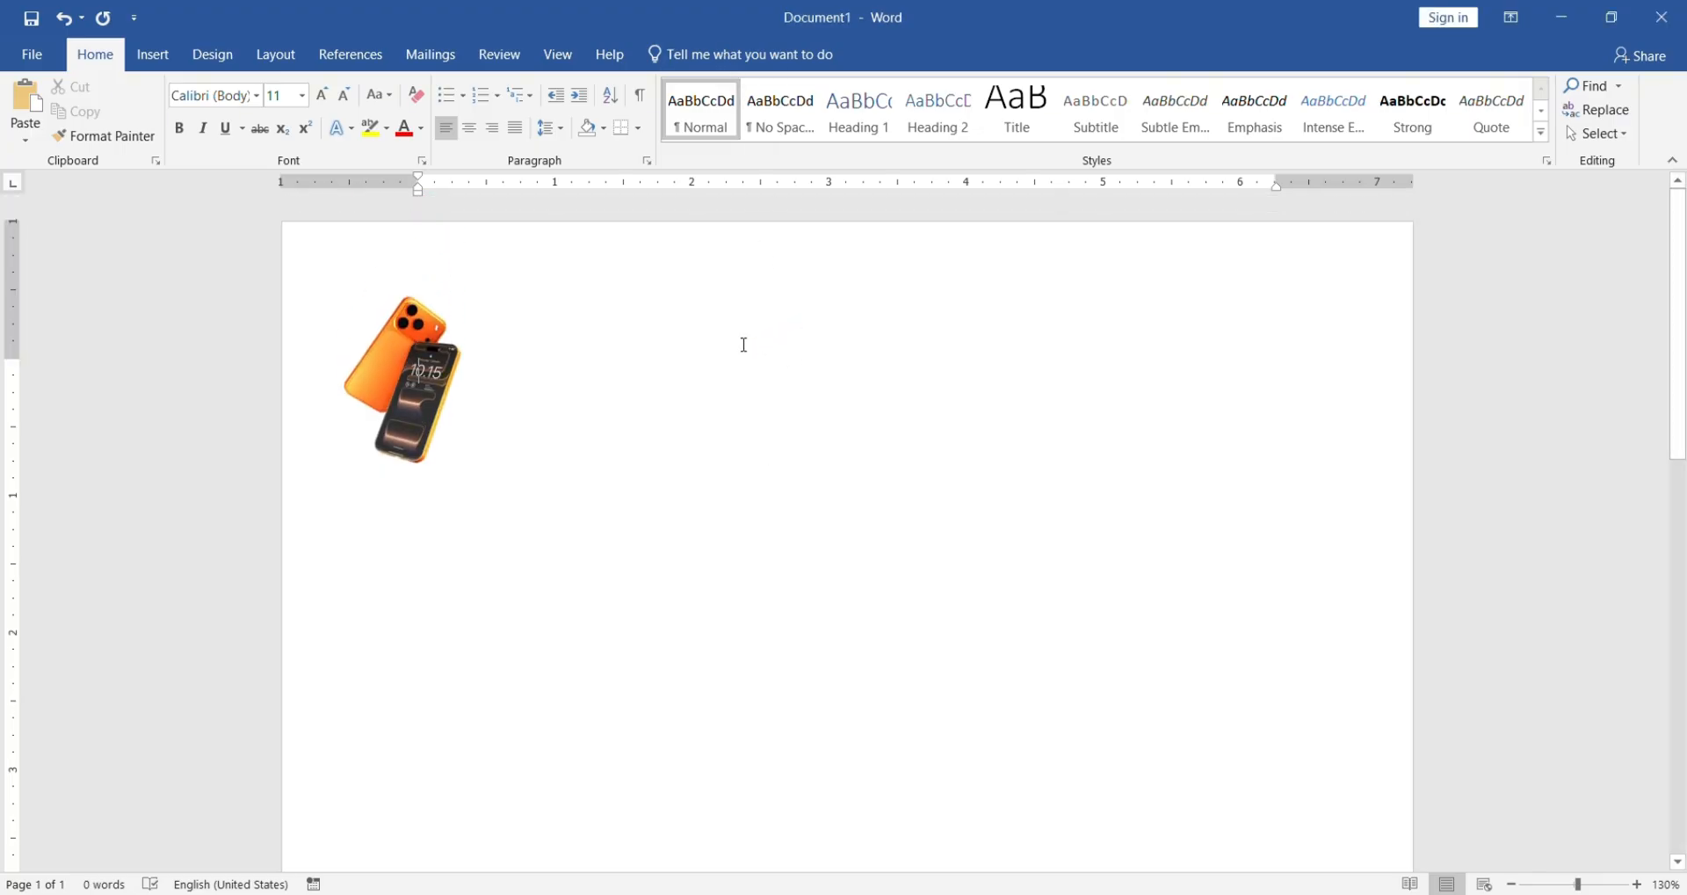
pyautogui.click(270, 55)
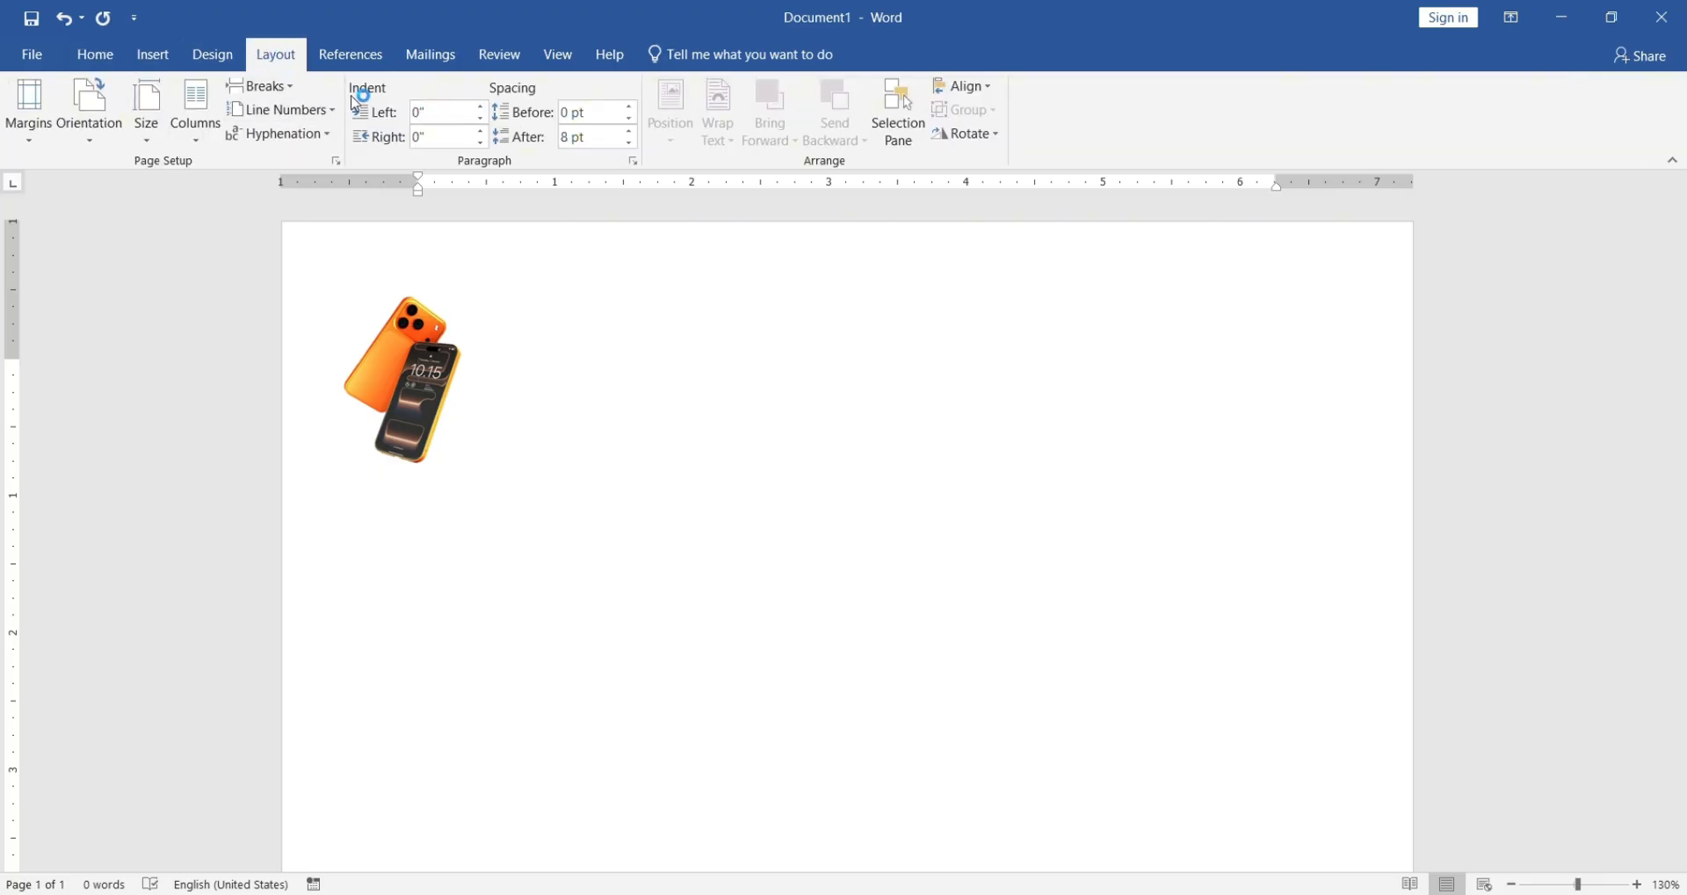
pyautogui.click(161, 58)
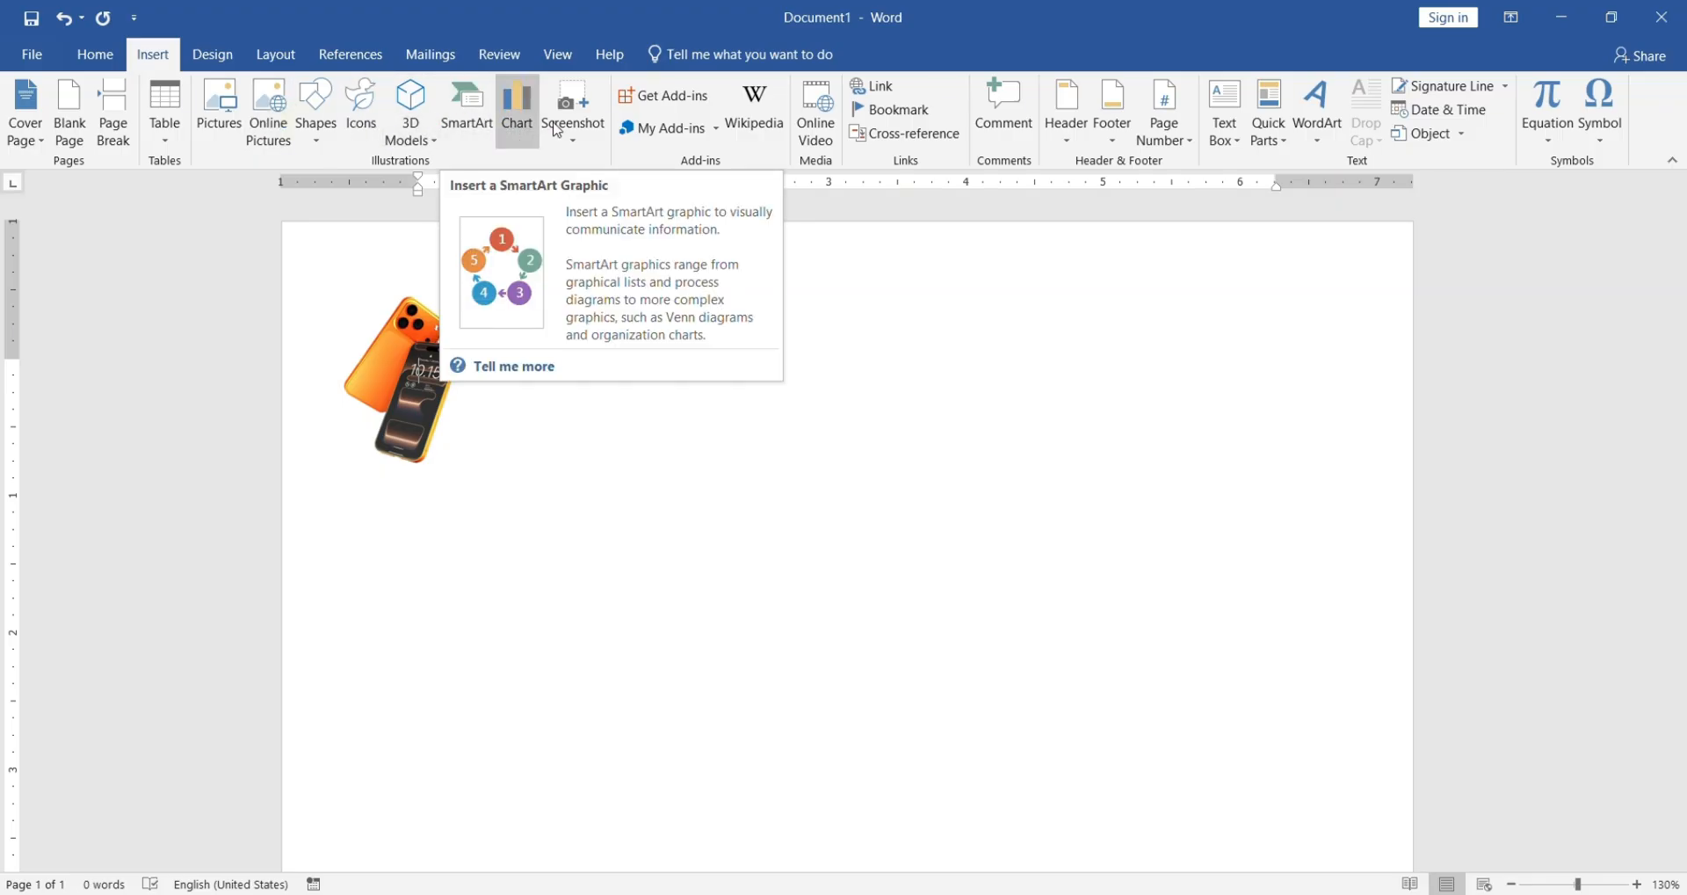
pyautogui.click(1318, 150)
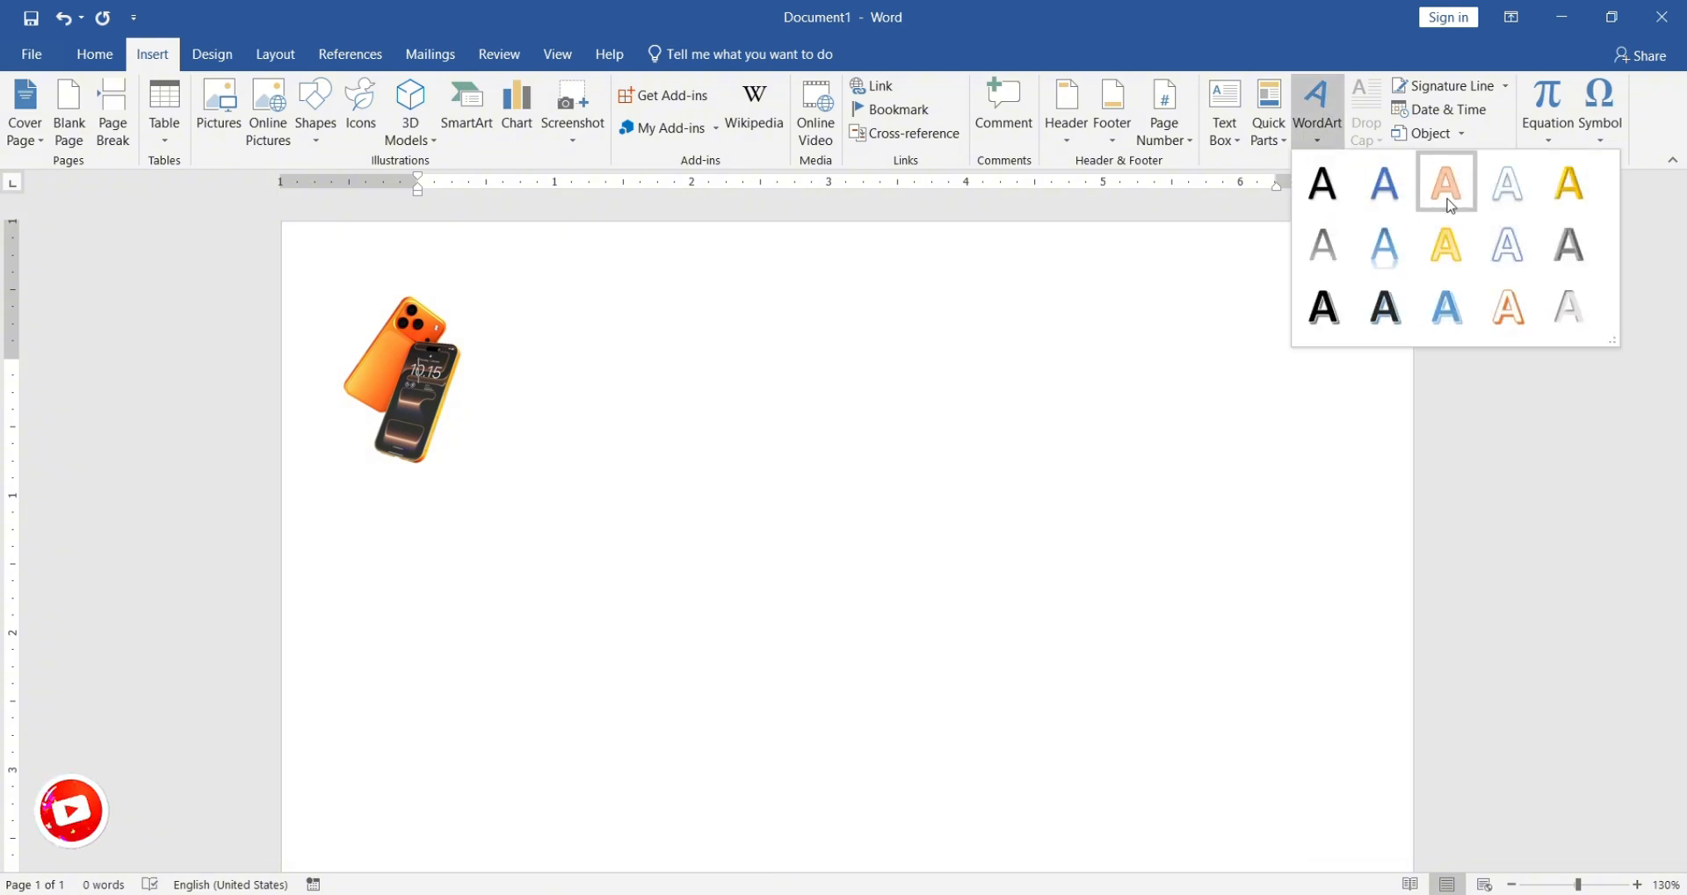
pyautogui.click(1562, 201)
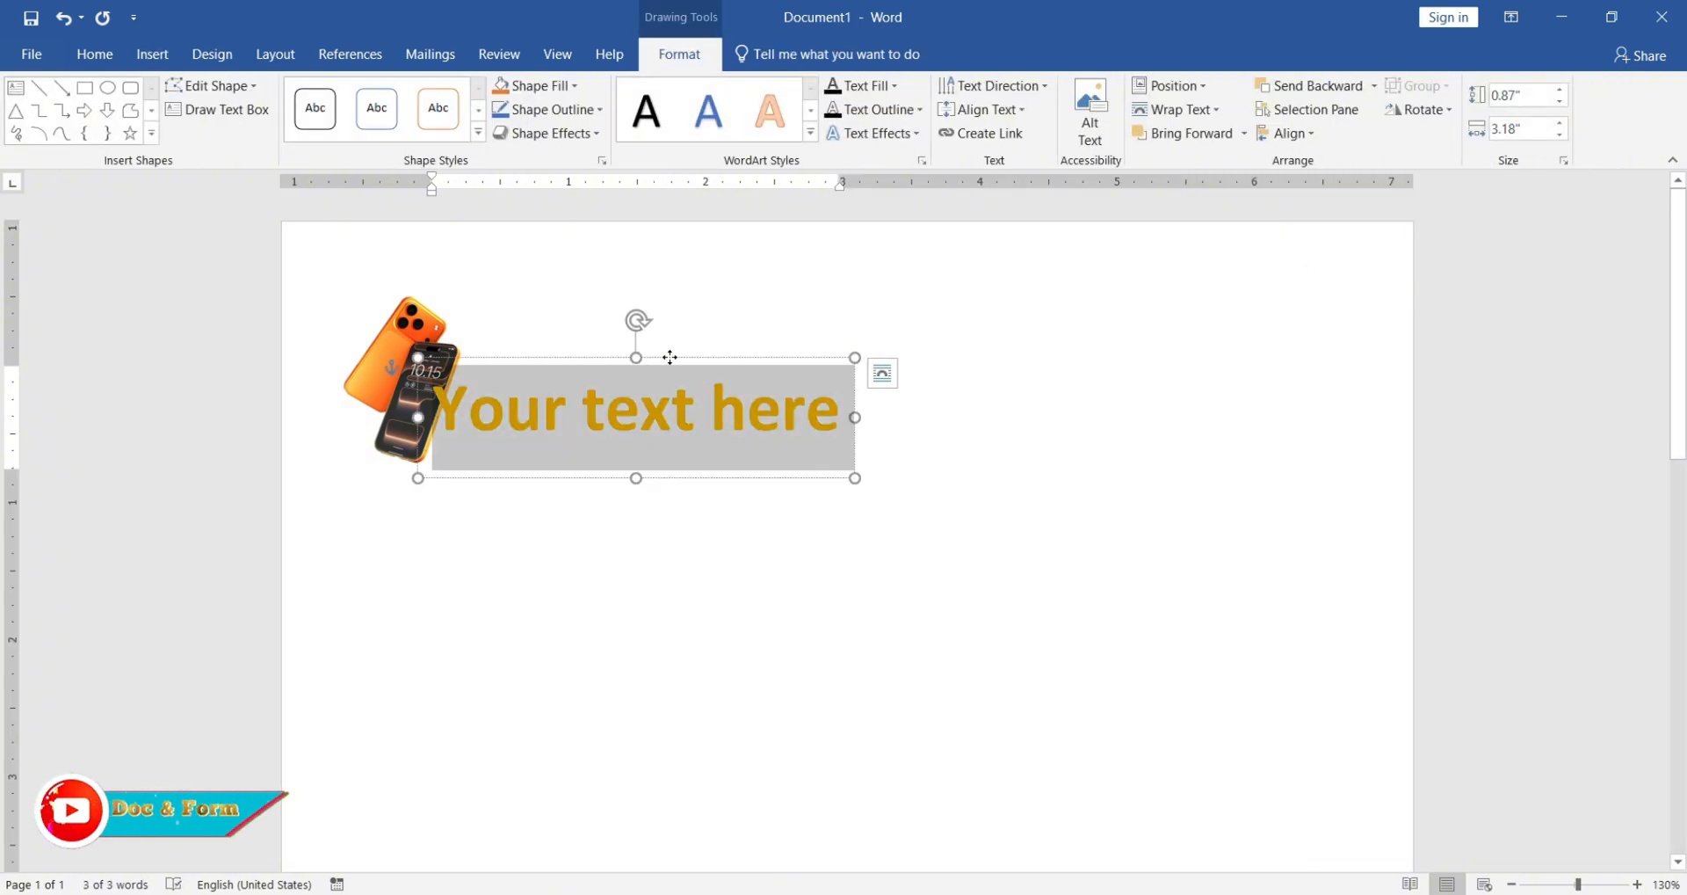
pyautogui.moveTo(664, 367); pyautogui.dragTo(848, 329)
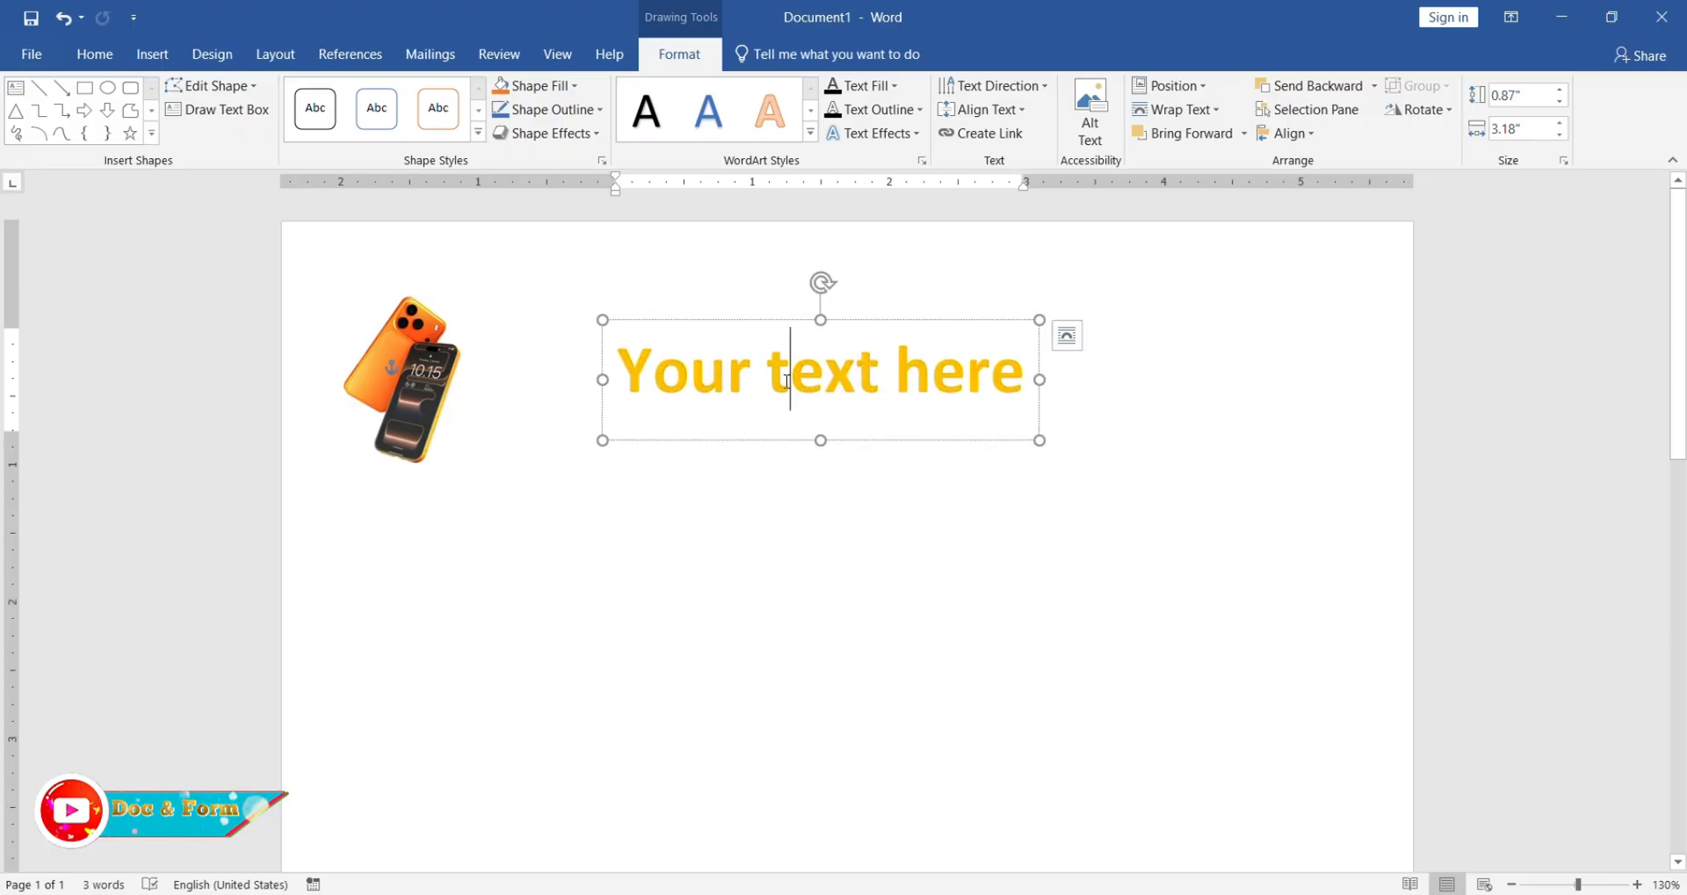
# Step: Replace the WordArt placeholder text with the Khmer heading "អេបផល សាមសុង"
pyautogui.tripleClick(789, 381)
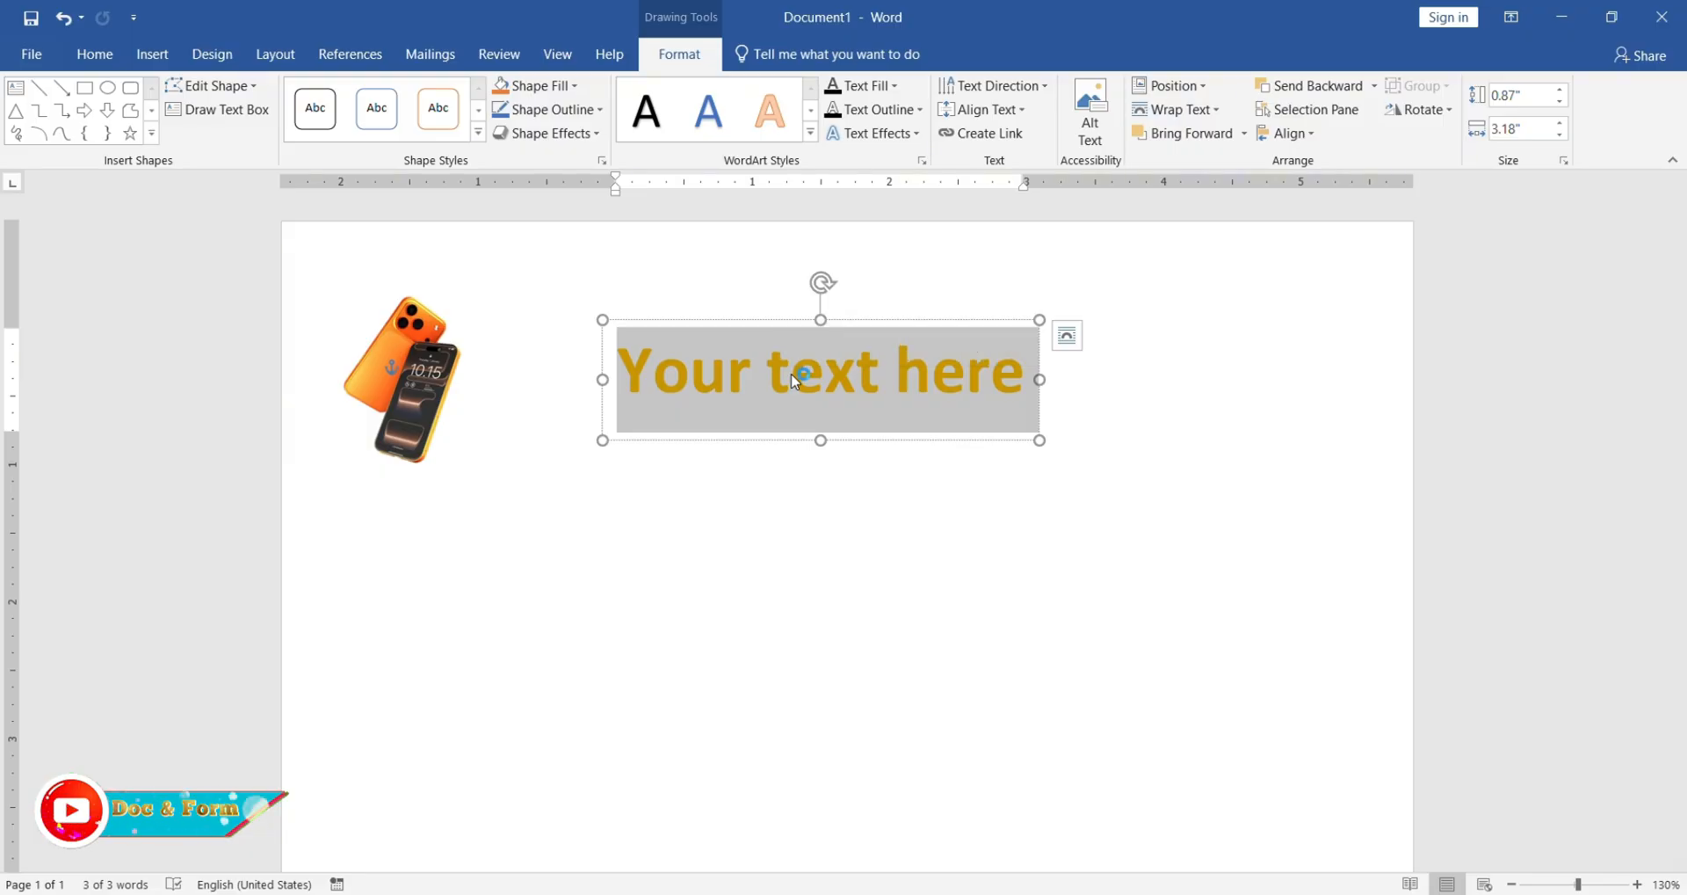
pyautogui.write('ឃ')
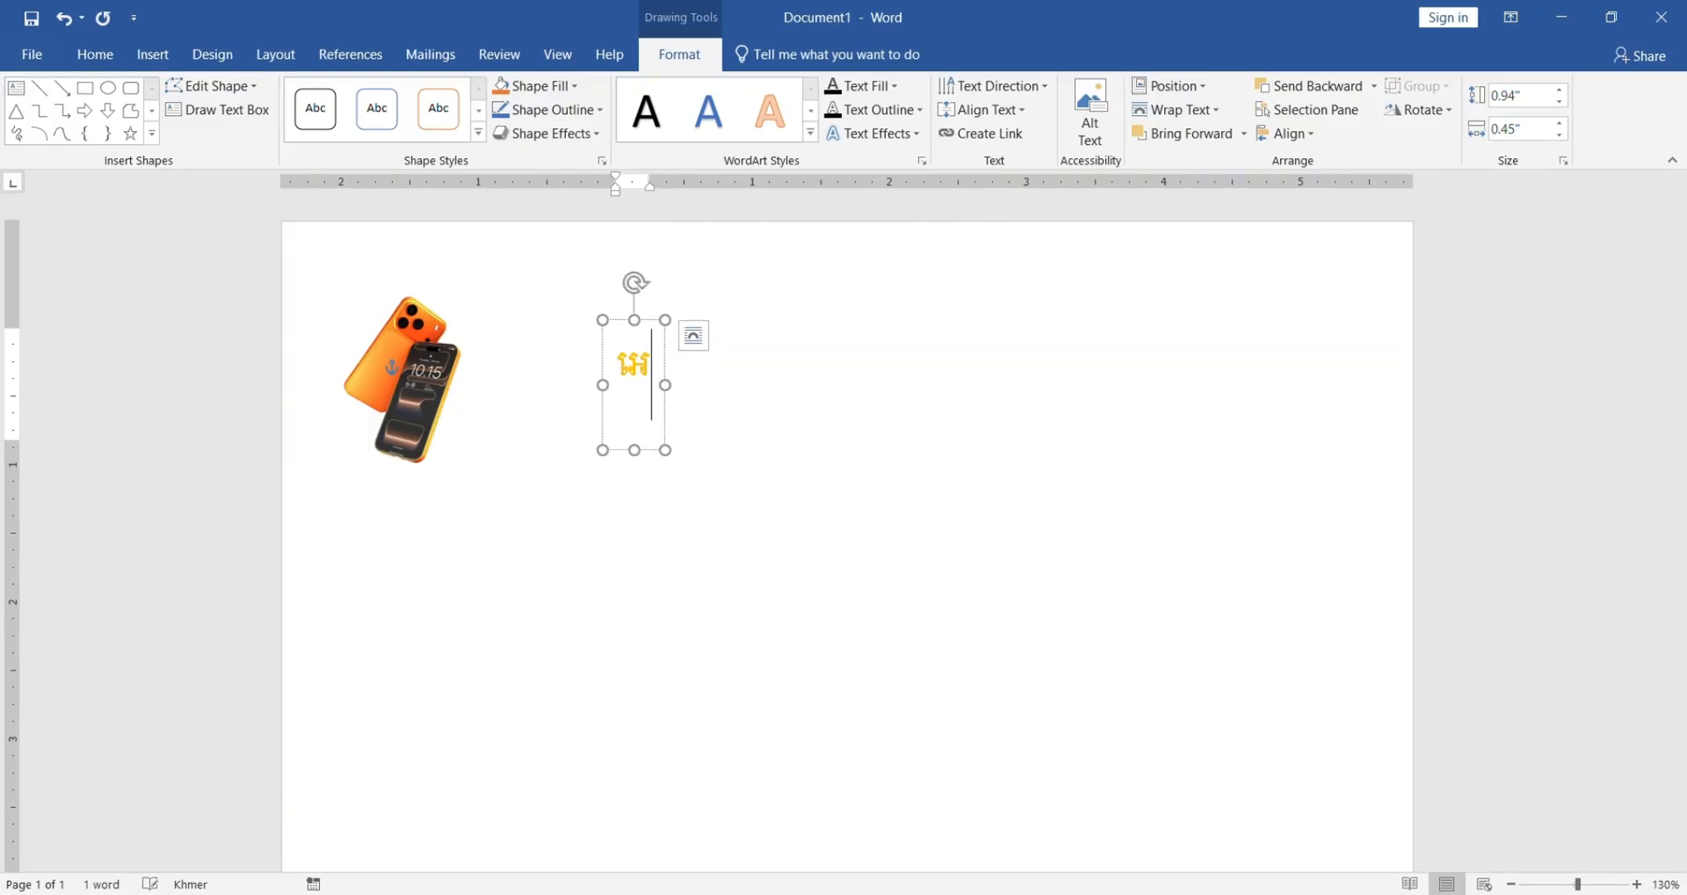
pyautogui.write('បអើ')
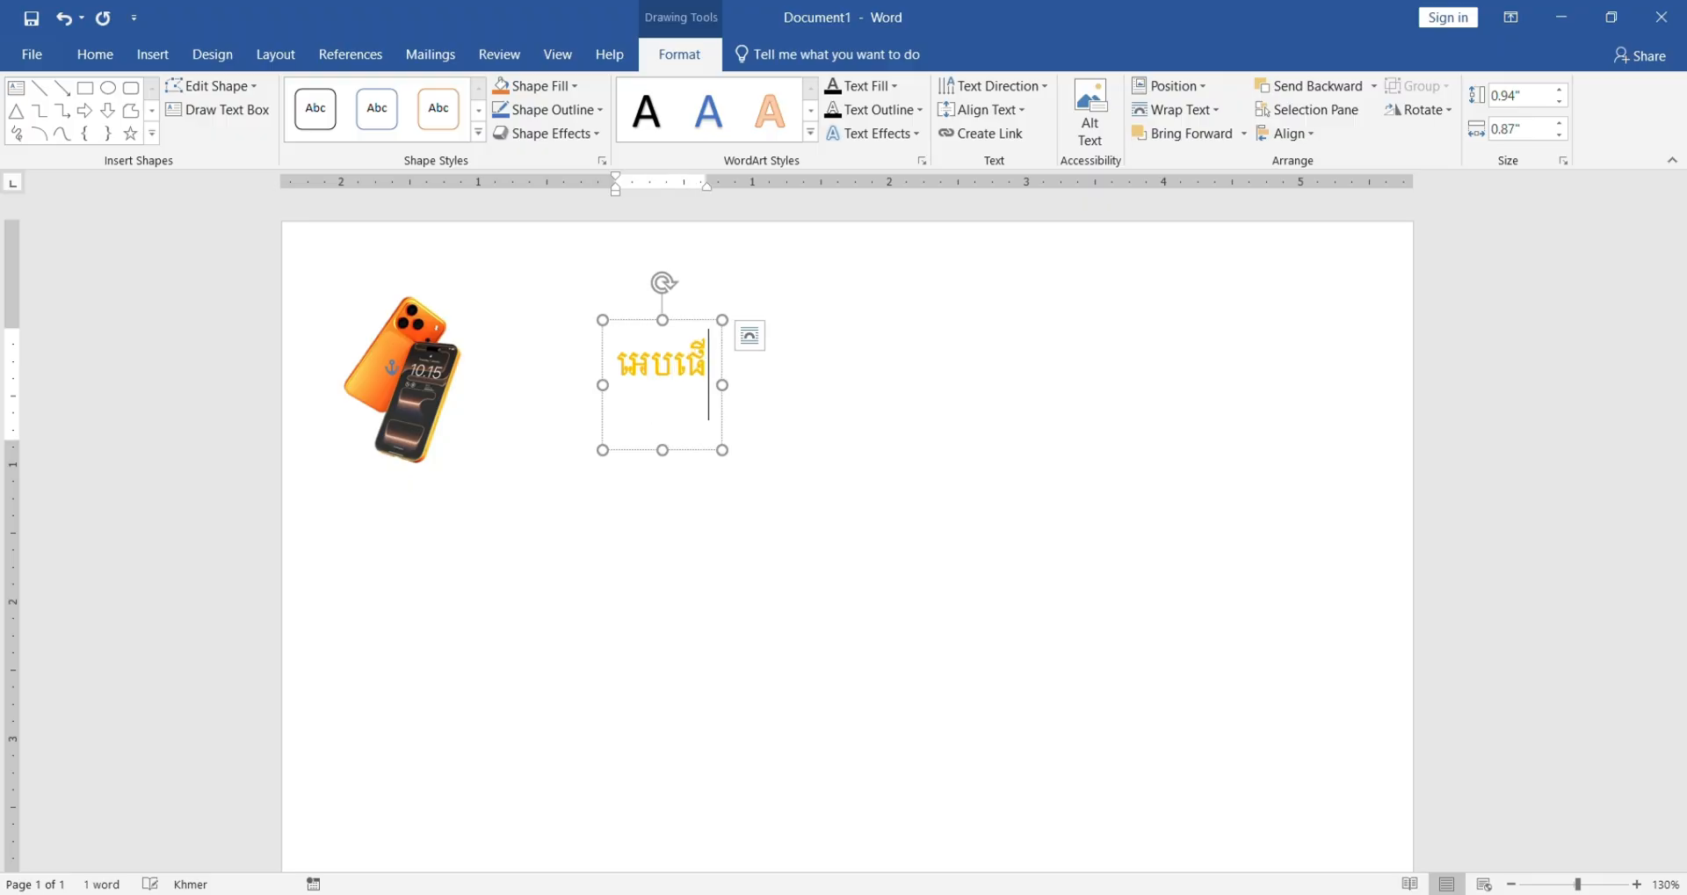
pyautogui.press('BackSpace')
pyautogui.write('ល សា')
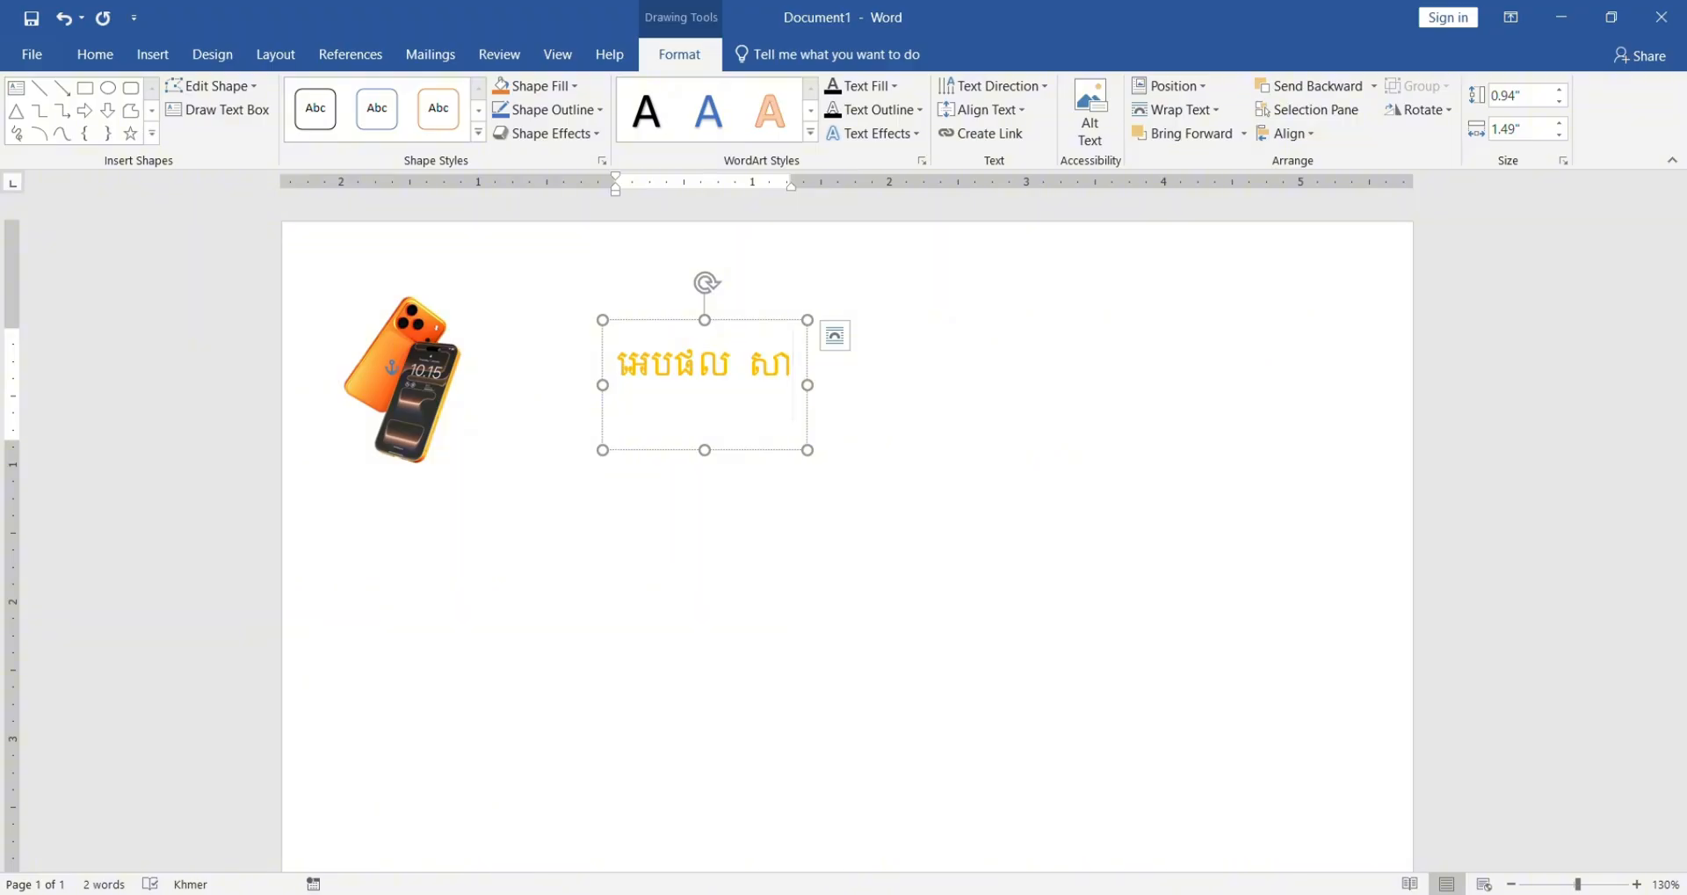
pyautogui.write('មសុង')
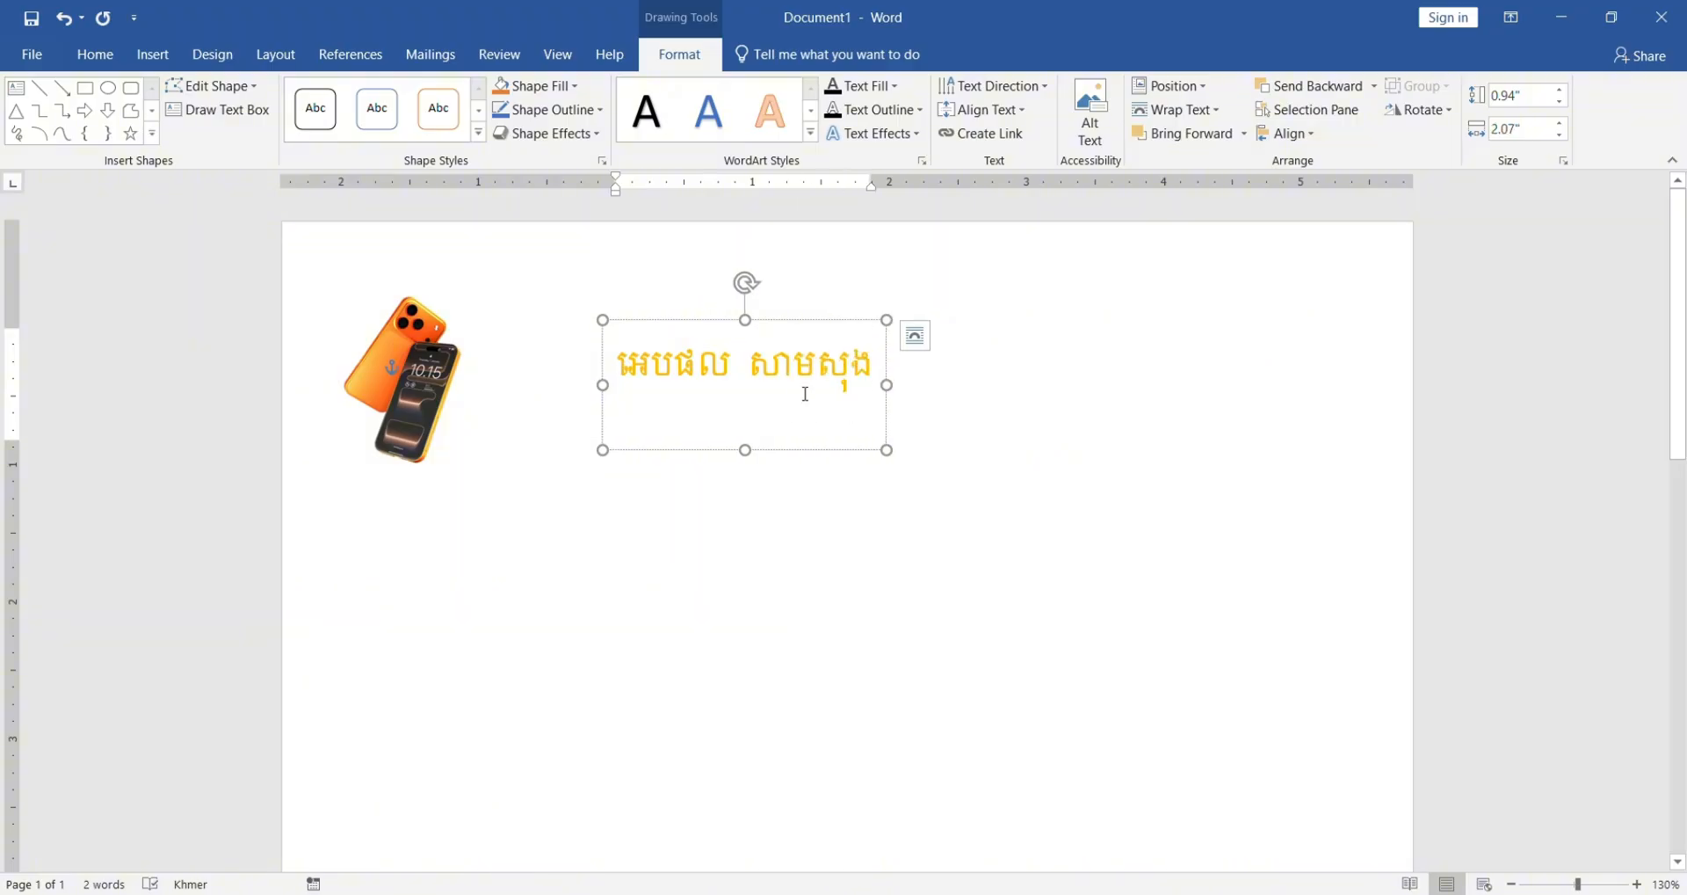
# Step: Replace the whole WordArt text with the English heading "DOC & FORM" in capitals
pyautogui.hotkey('ctrl', 'a')
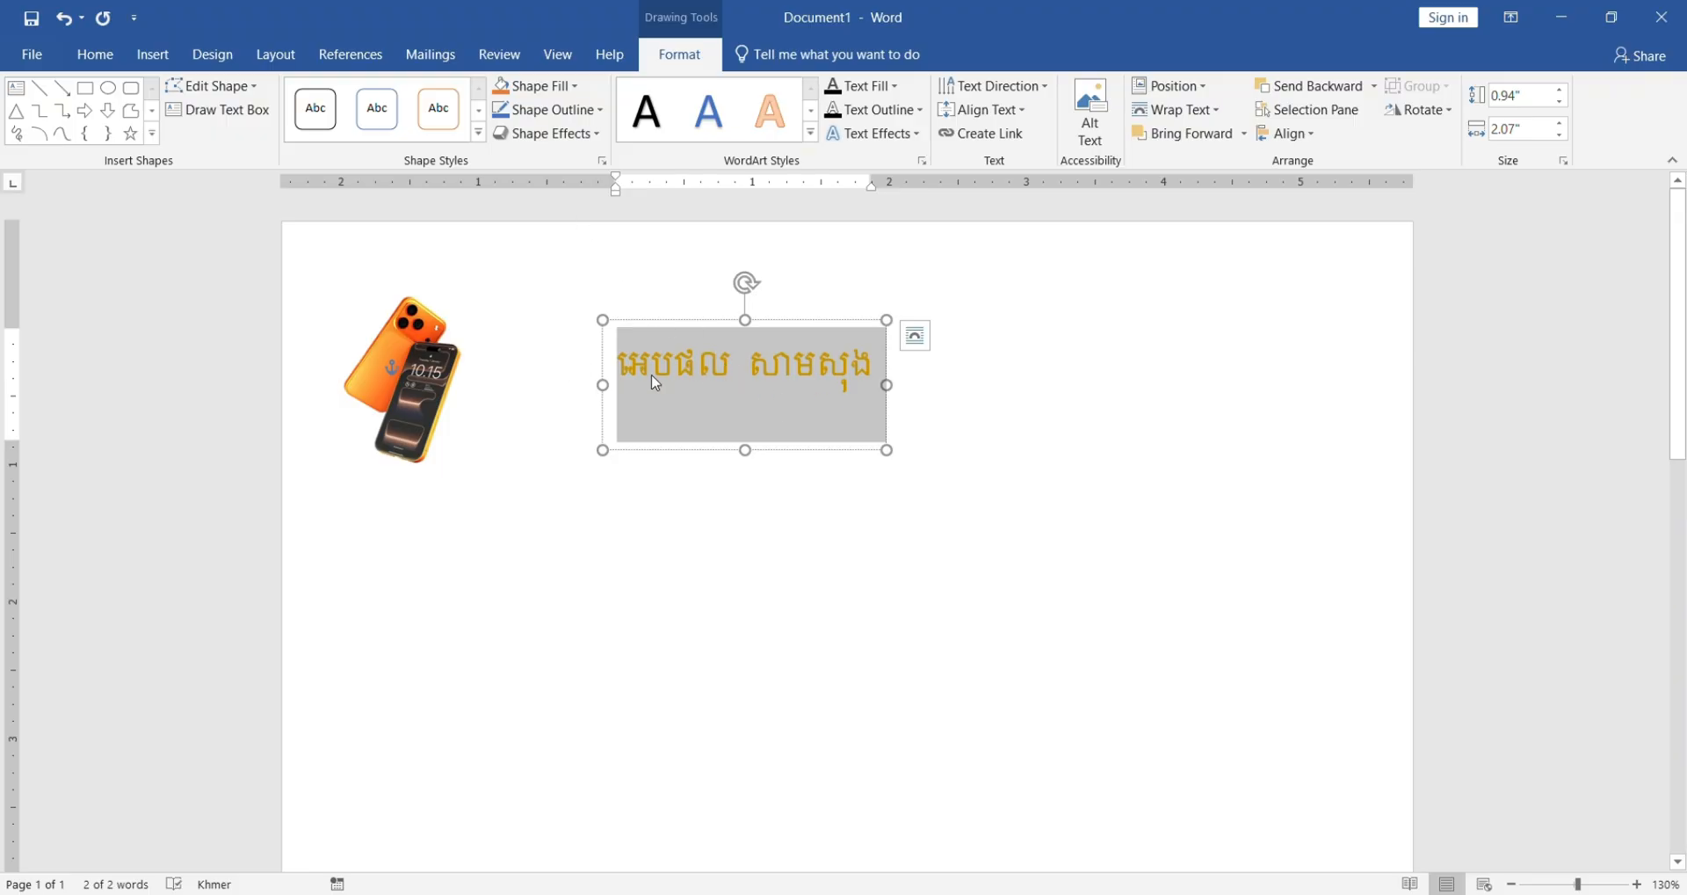
pyautogui.click(735, 387)
pyautogui.hotkey('ctrl', 'a')
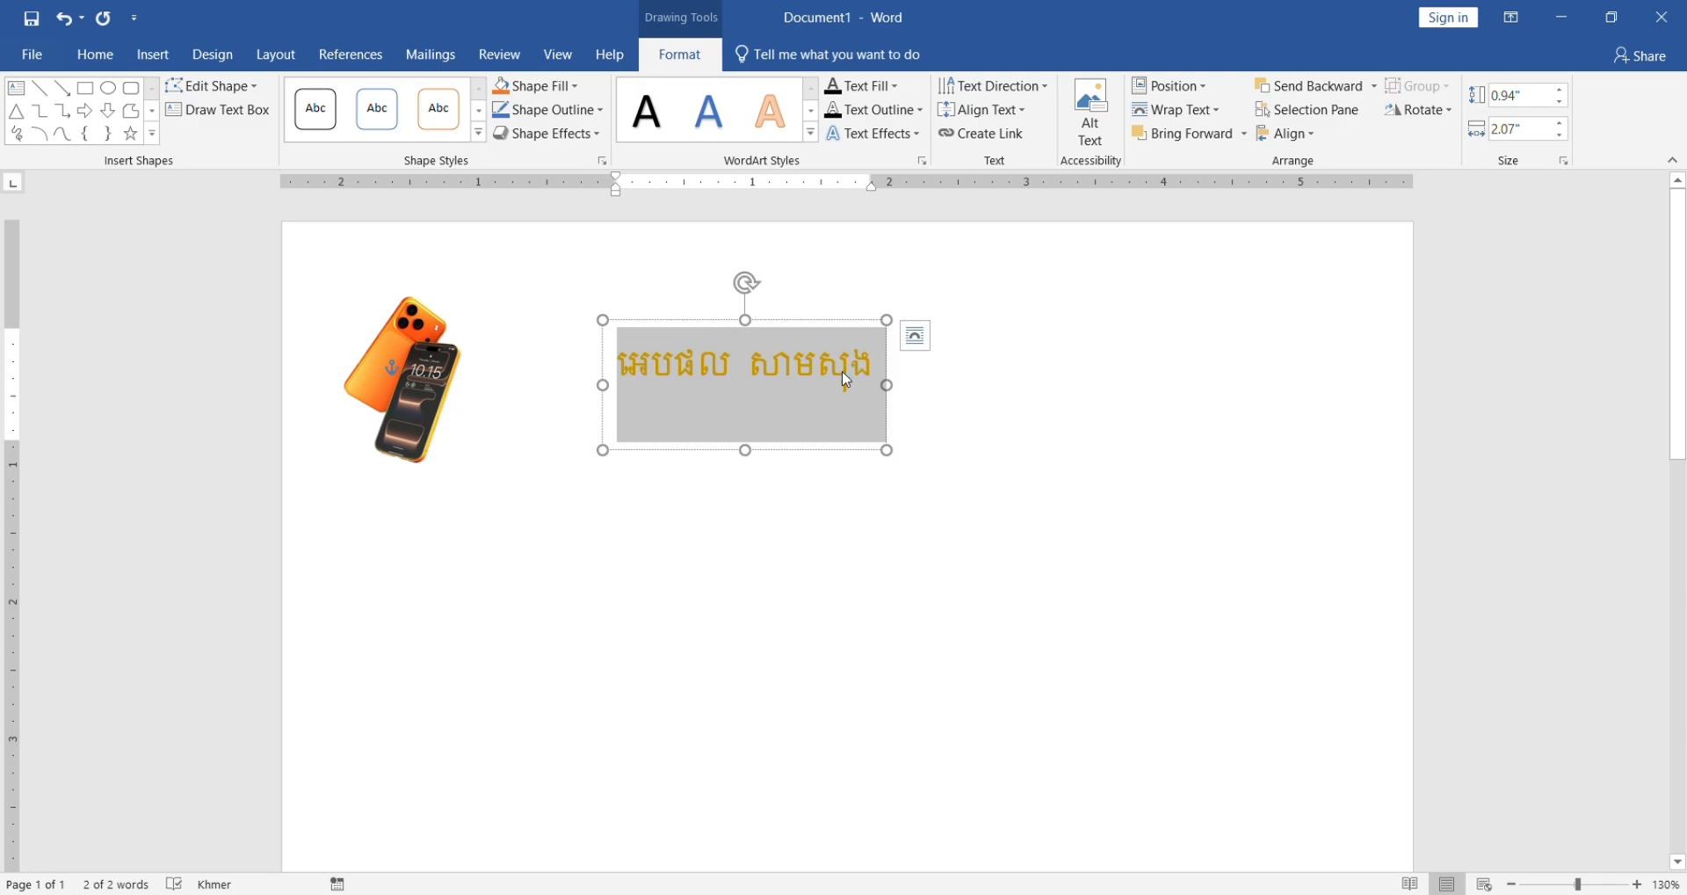
pyautogui.write('ឃ')
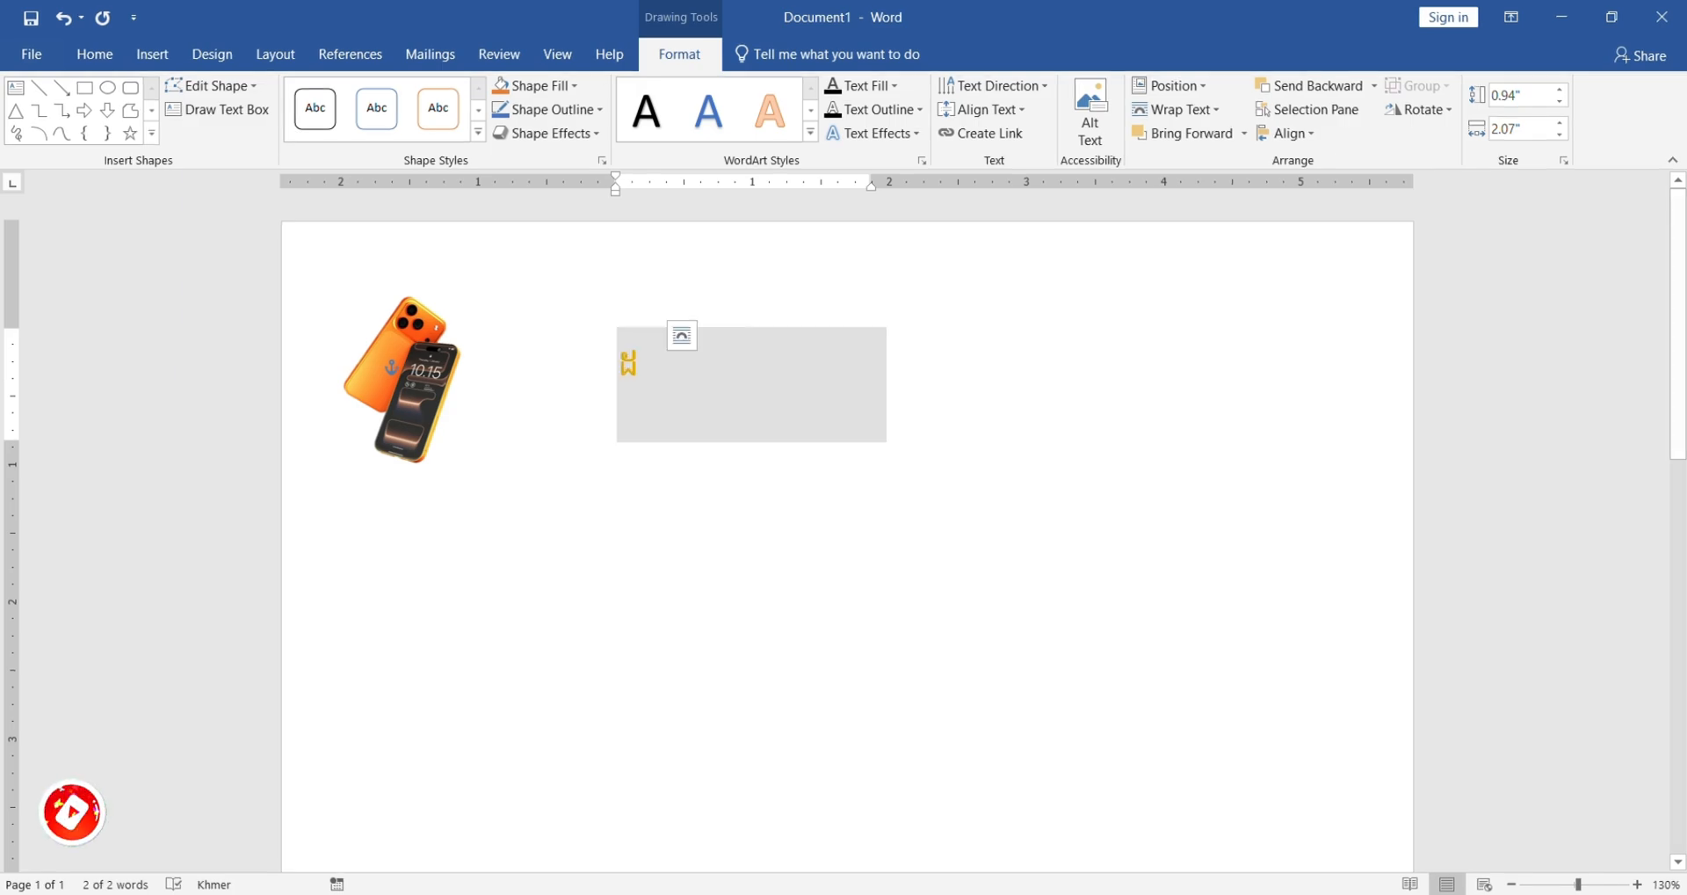
pyautogui.hotkey('alt', 'shift')
pyautogui.write('d')
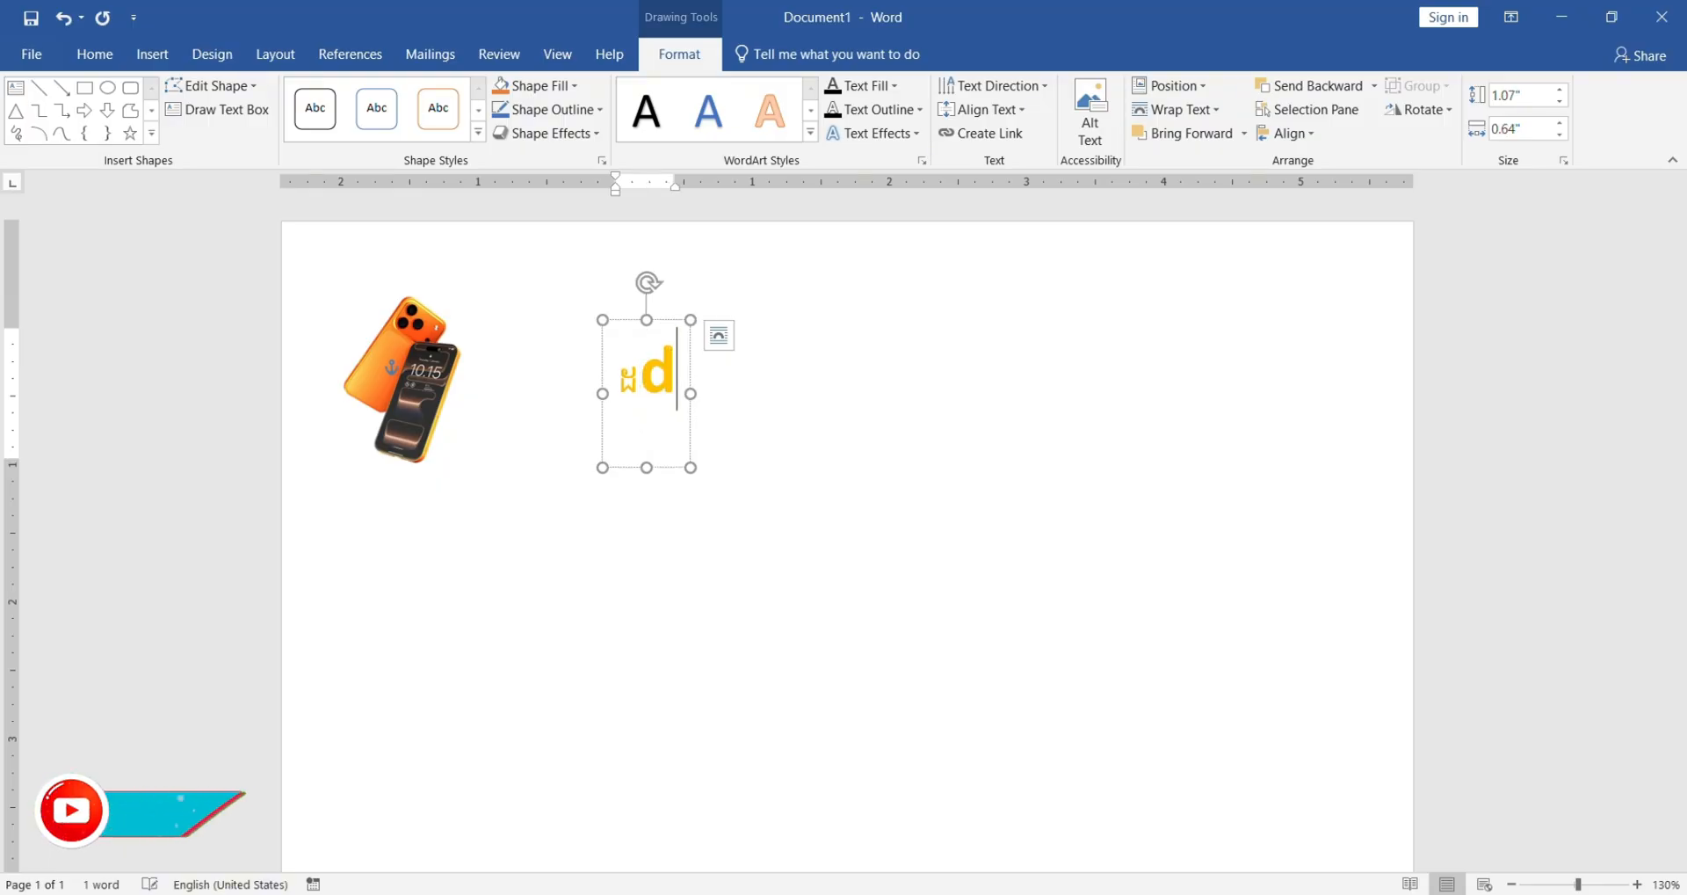
pyautogui.press('BackSpace')
pyautogui.press('BackSpace')
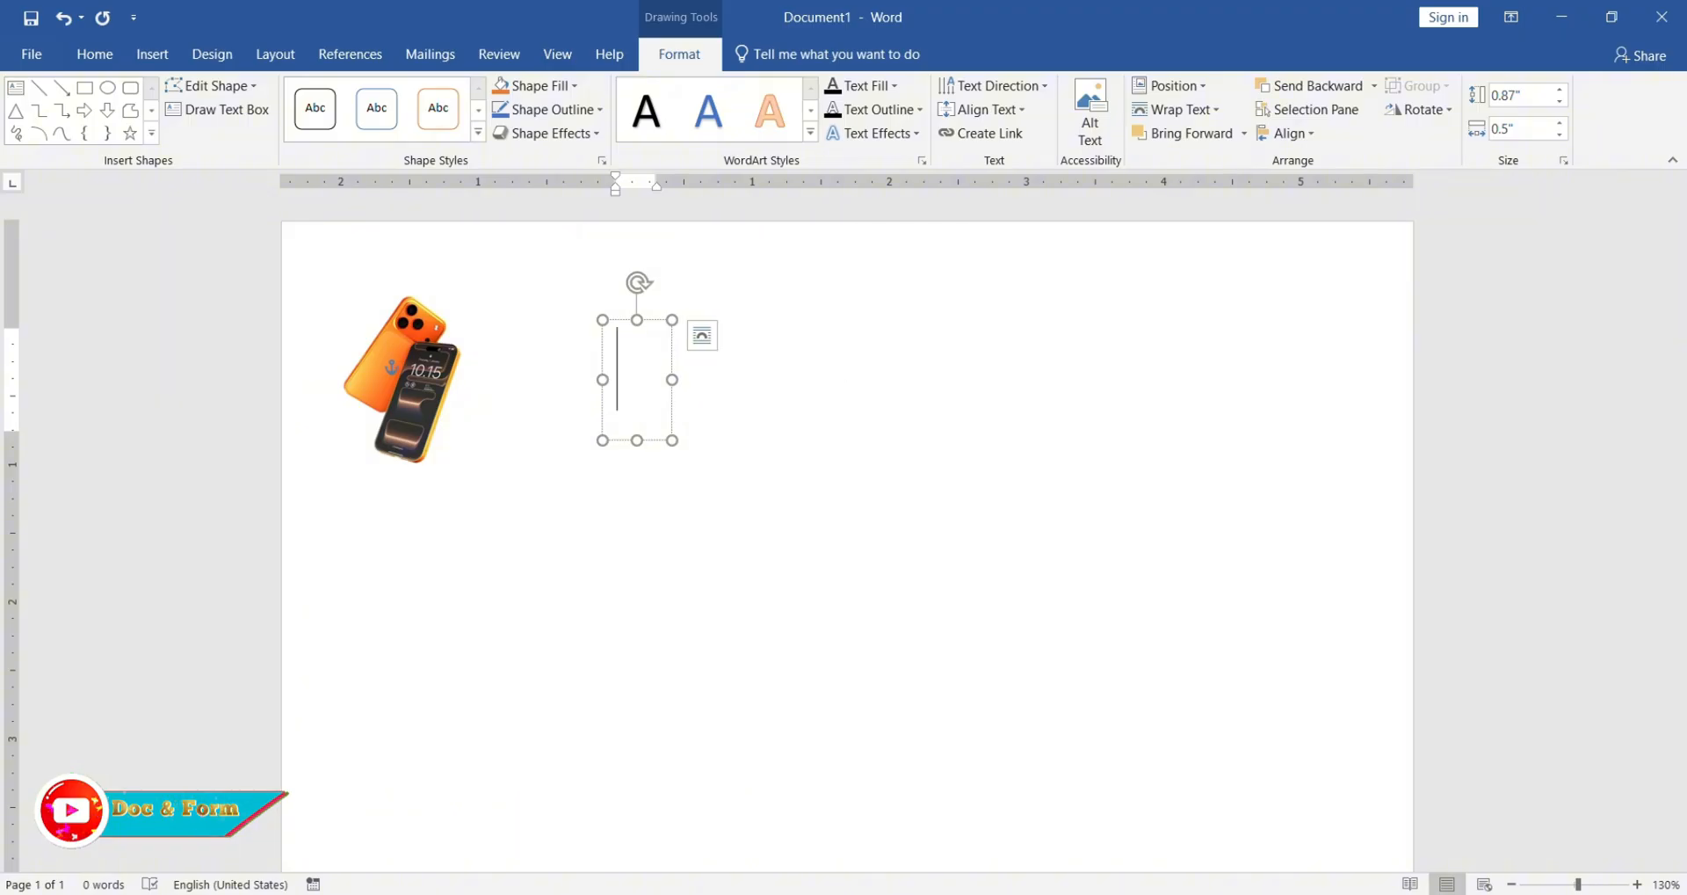
pyautogui.write('DOC & form')
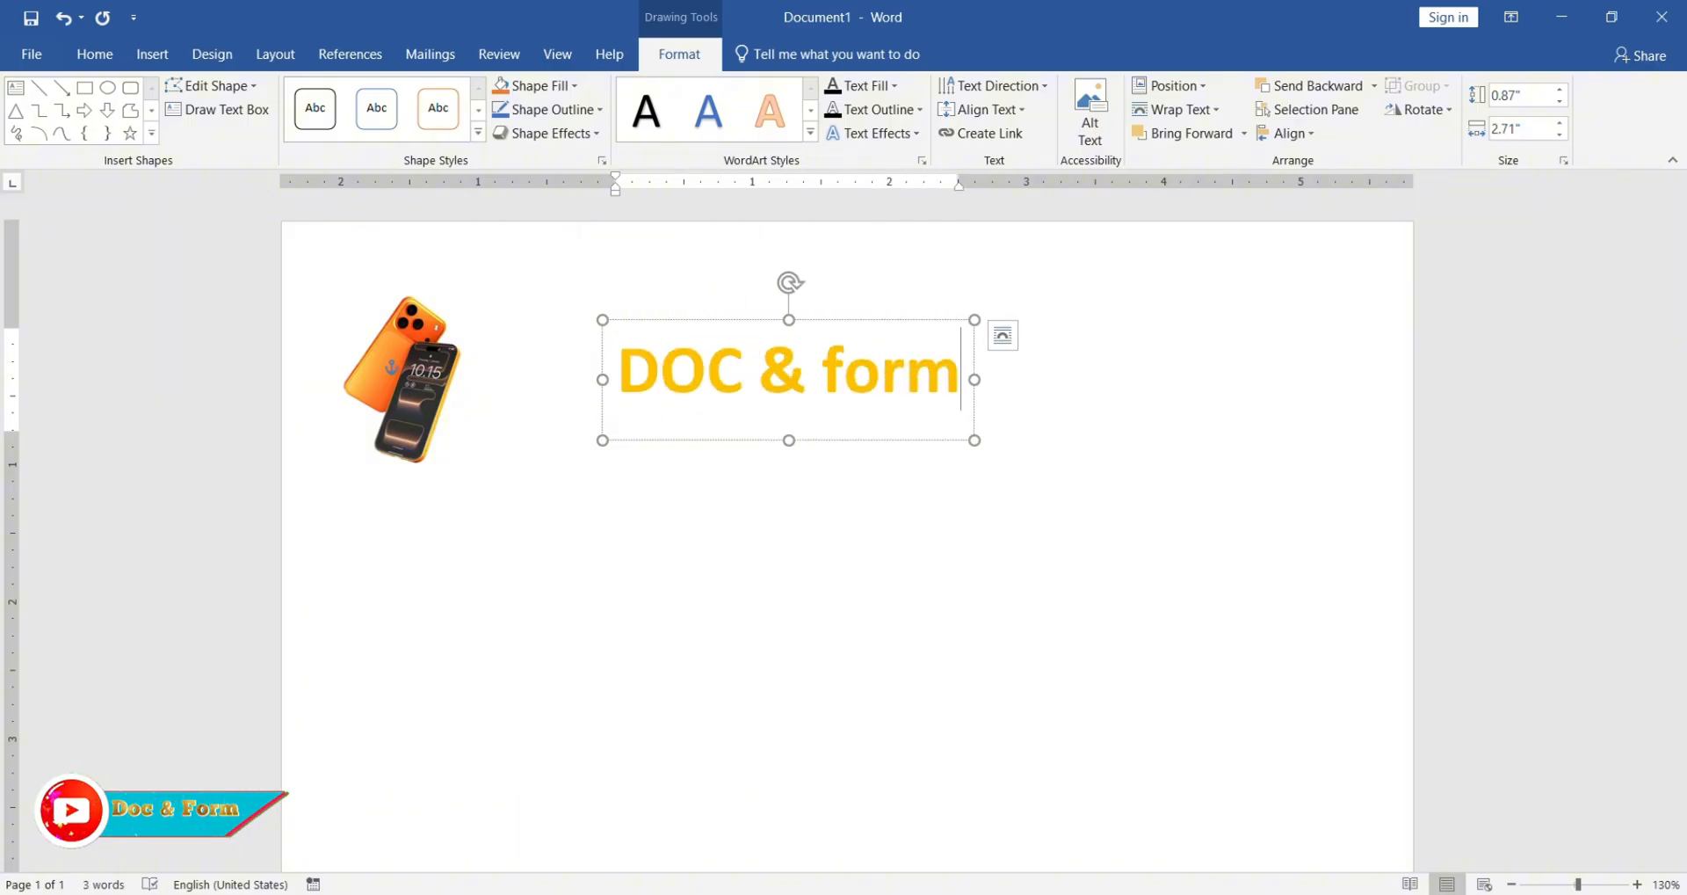
pyautogui.press('BackSpace')
pyautogui.press('BackSpace')
pyautogui.press('BackSpace')
pyautogui.press('BackSpace')
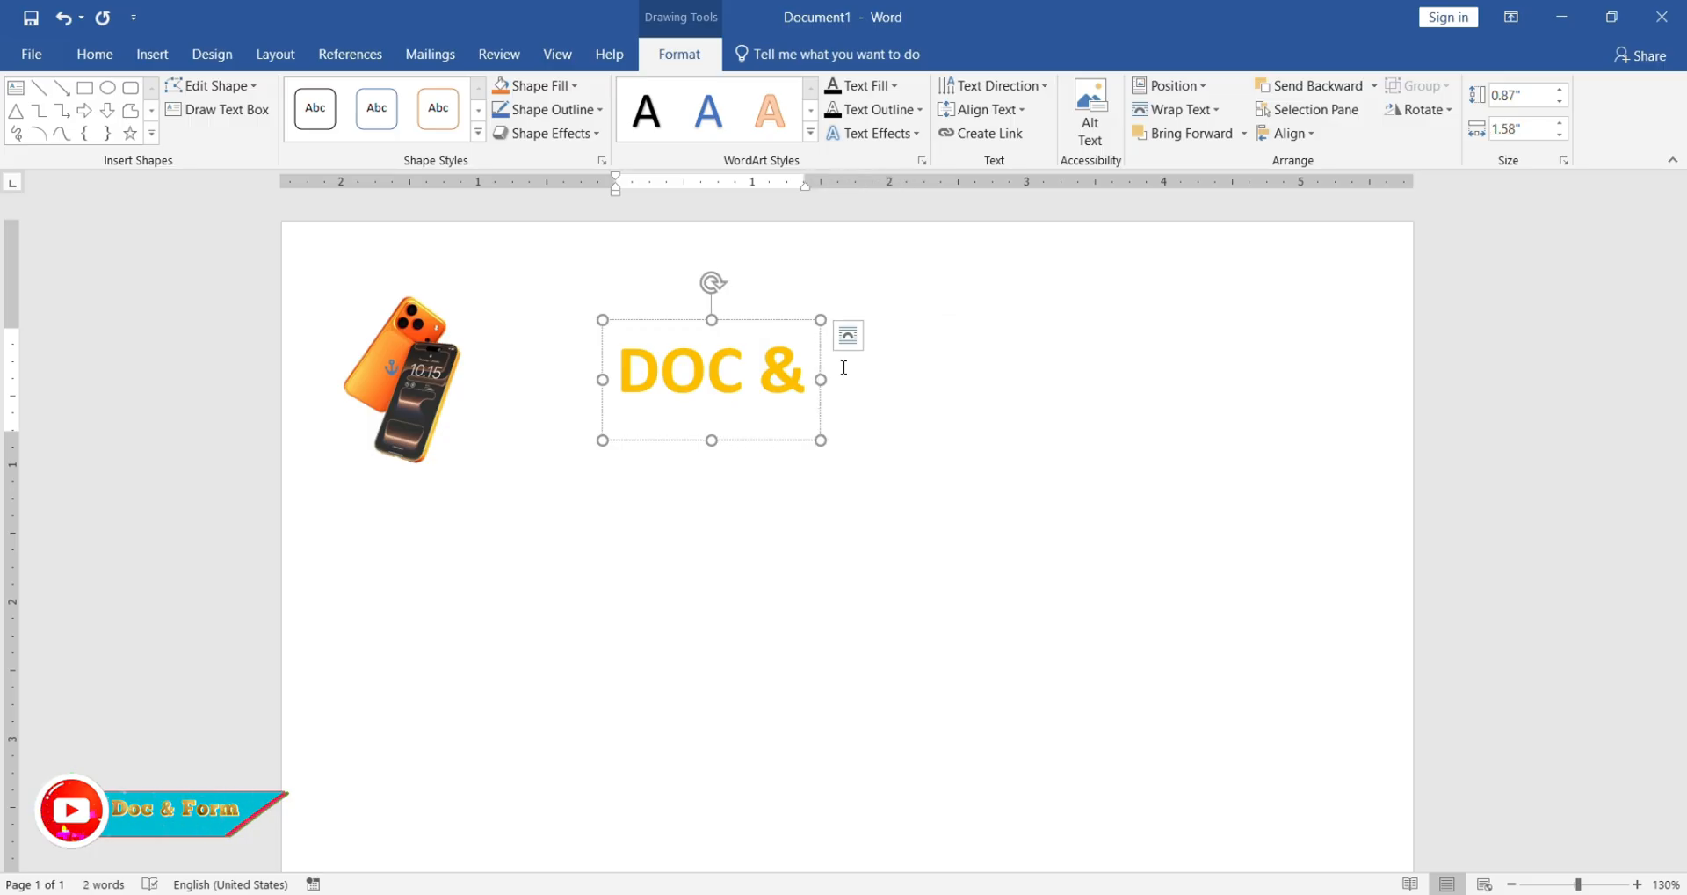
pyautogui.write('FORM')
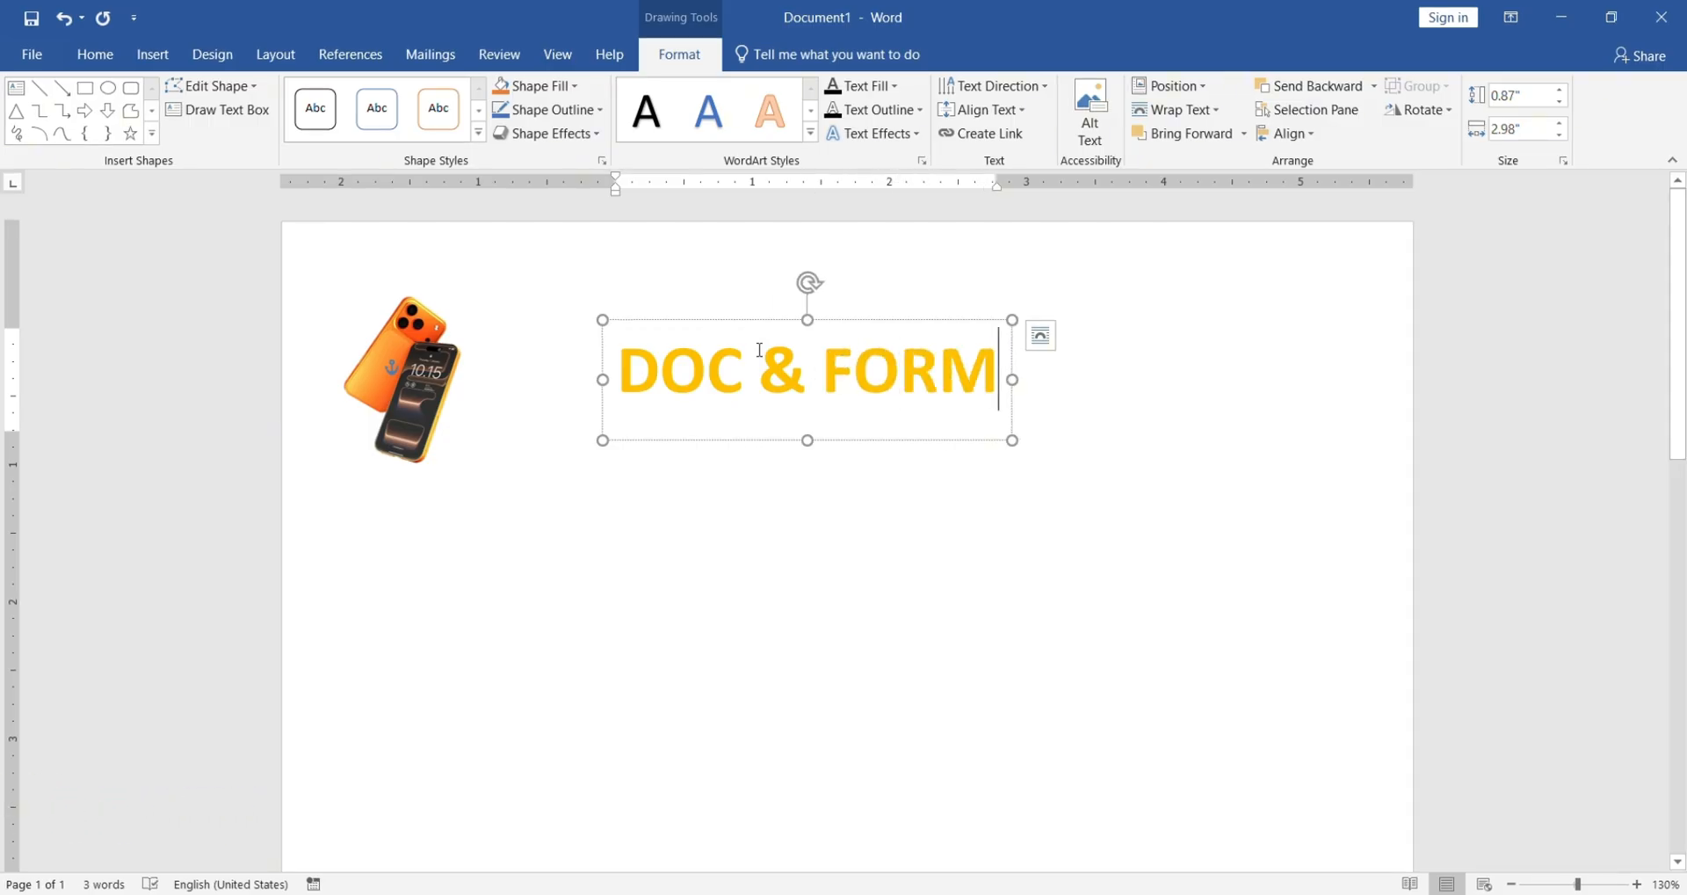
# Step: Set the "DOC & FORM" WordArt in Times New Roman and position it centred near the page's top edge
pyautogui.moveTo(753, 328); pyautogui.dragTo(739, 255)
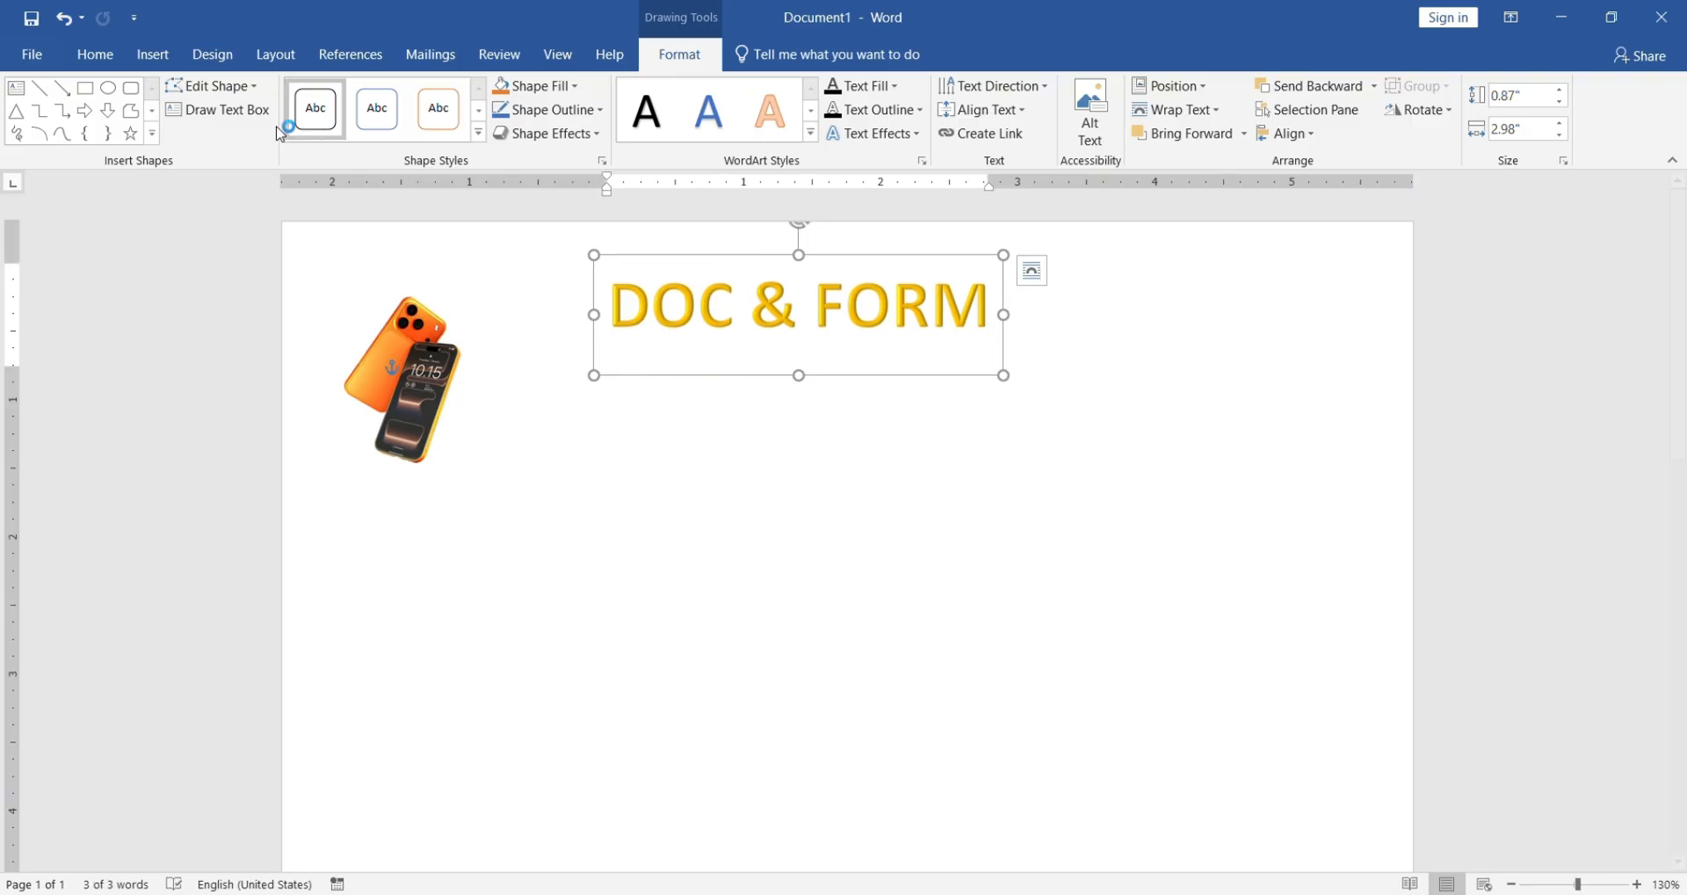
pyautogui.click(96, 55)
pyautogui.click(256, 95)
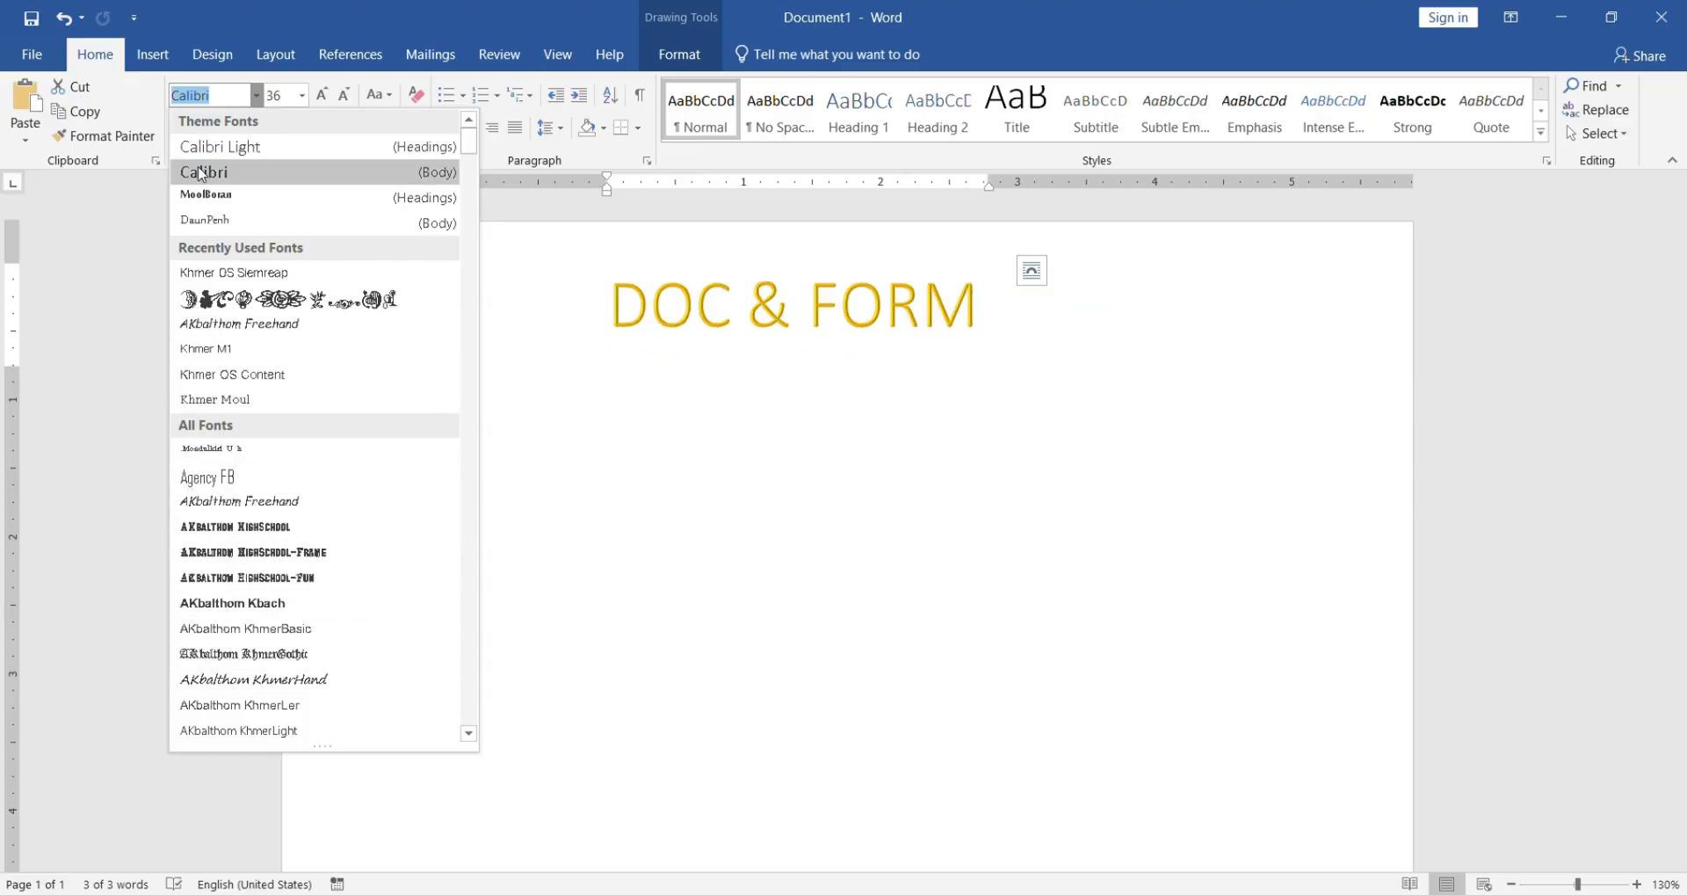
pyautogui.write('Times New R')
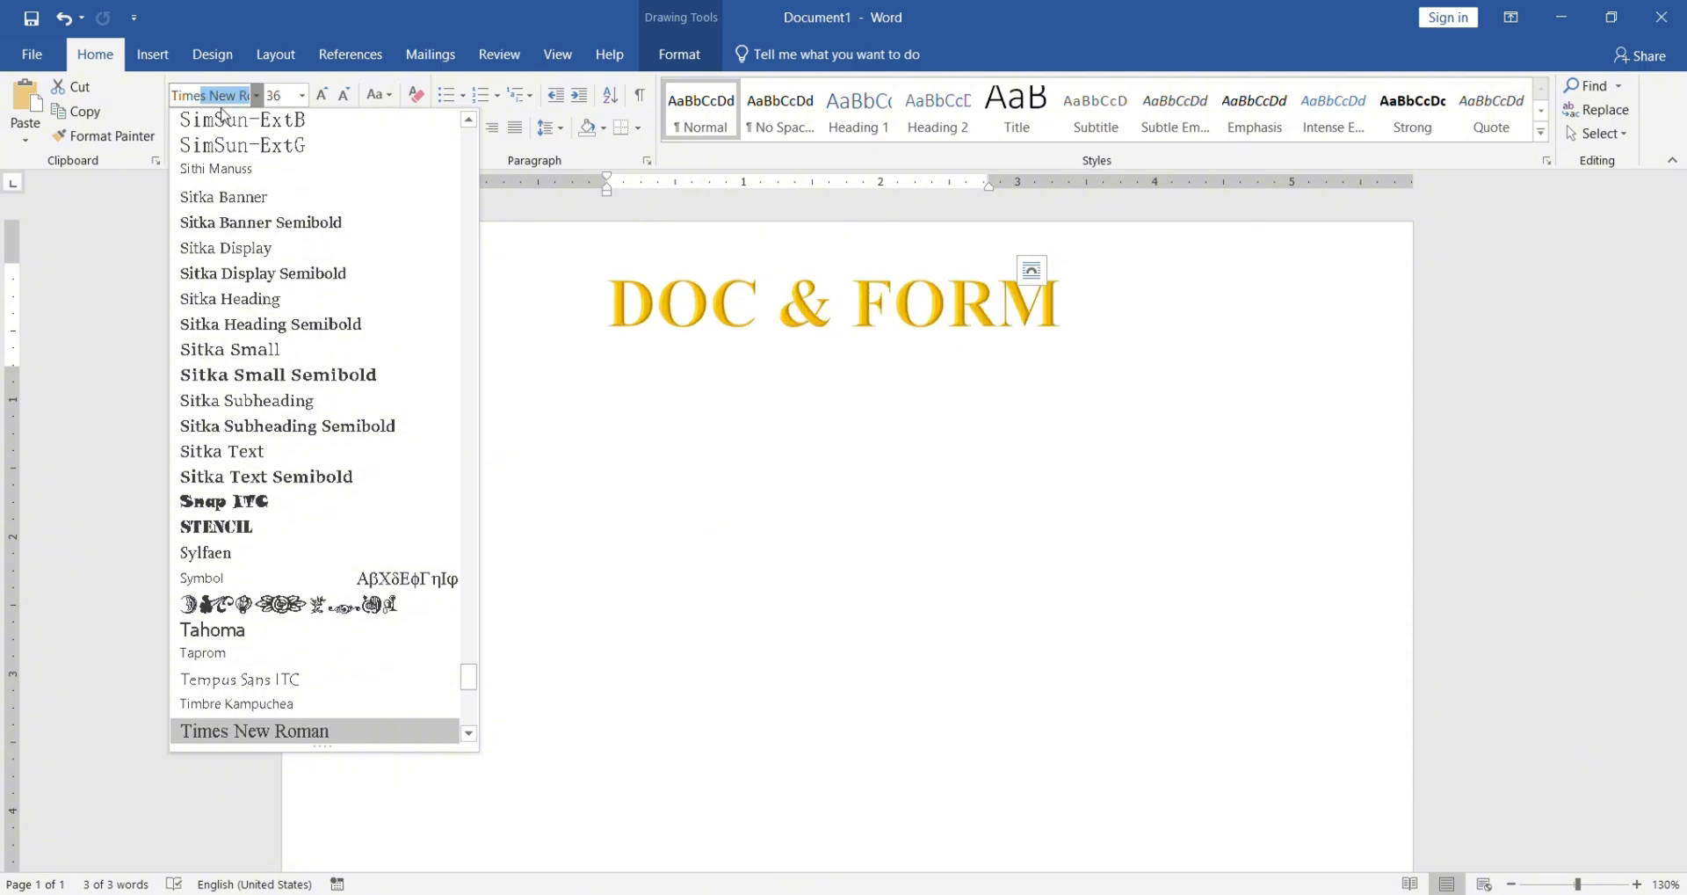
pyautogui.press('Return')
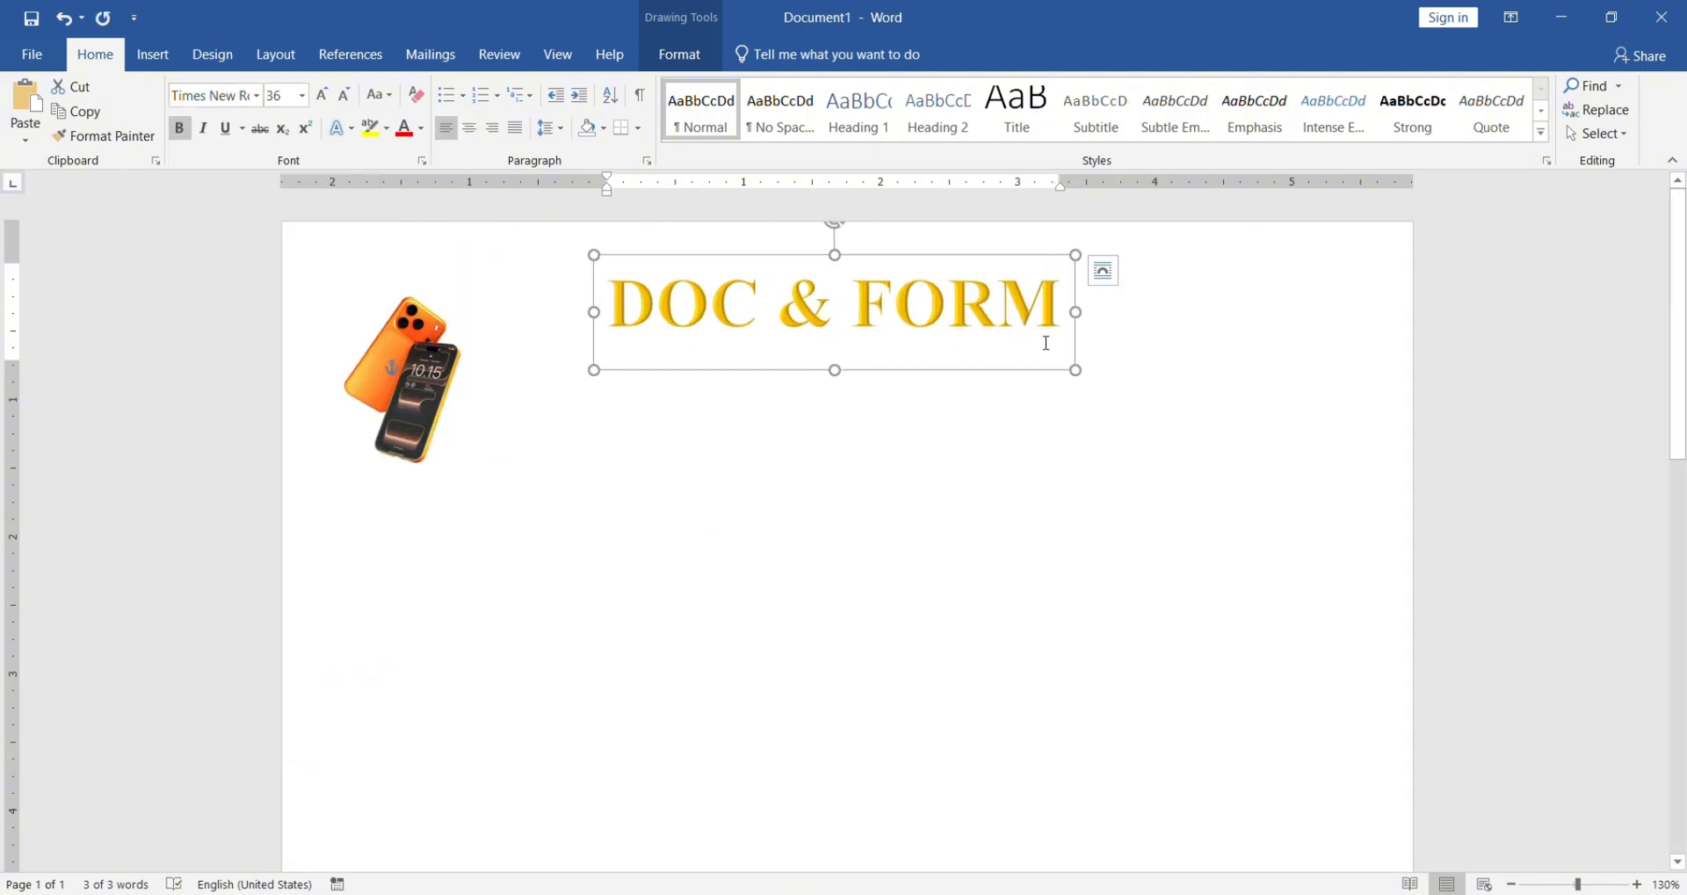
pyautogui.moveTo(1077, 370)
pyautogui.mouseDown()
pyautogui.moveTo(976, 339)
pyautogui.moveTo(1076, 363)
pyautogui.mouseUp()
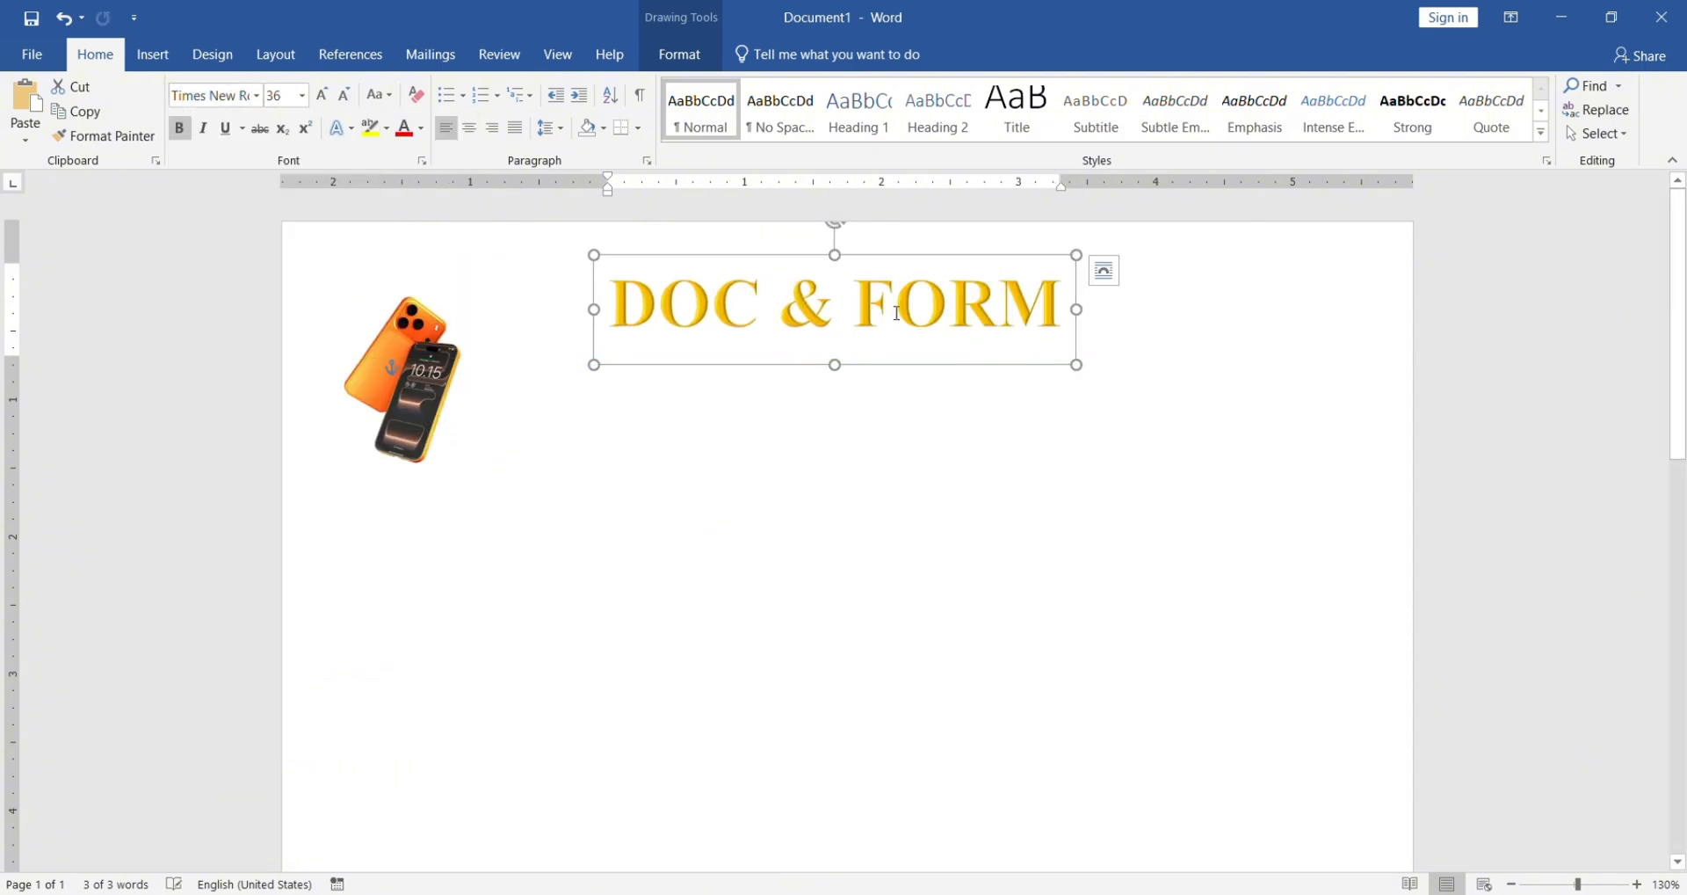
pyautogui.moveTo(793, 256)
pyautogui.mouseDown()
pyautogui.moveTo(772, 253)
pyautogui.moveTo(814, 255)
pyautogui.mouseUp()
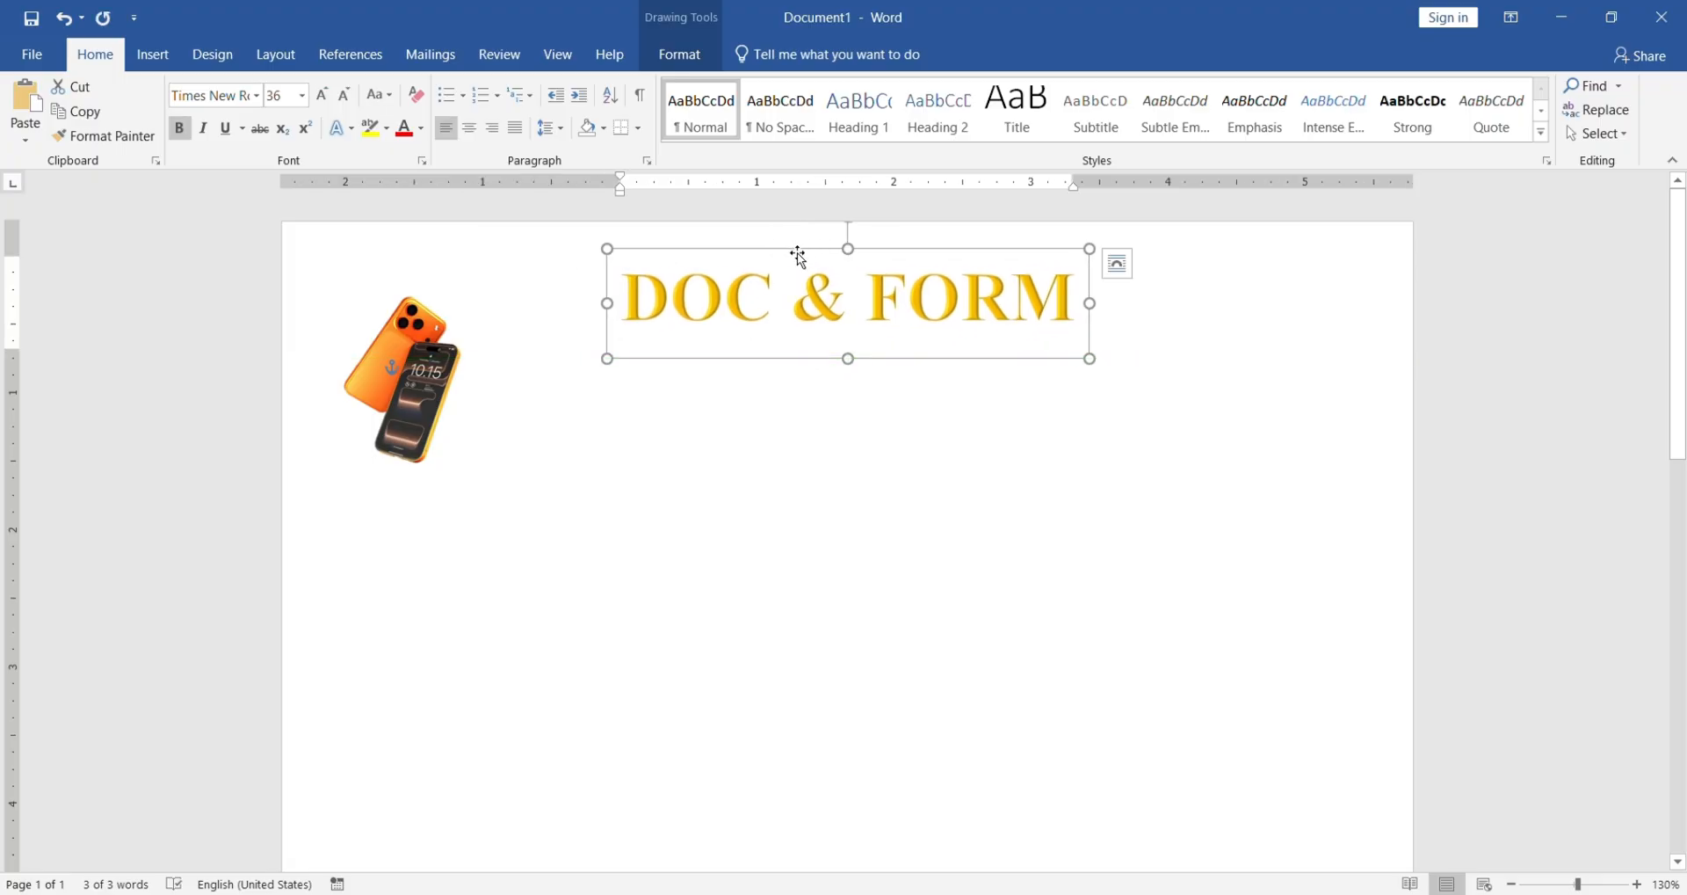
# Step: Move the phone picture up into the page's upper-left corner and shrink it to about 80% of its size
pyautogui.click(402, 387)
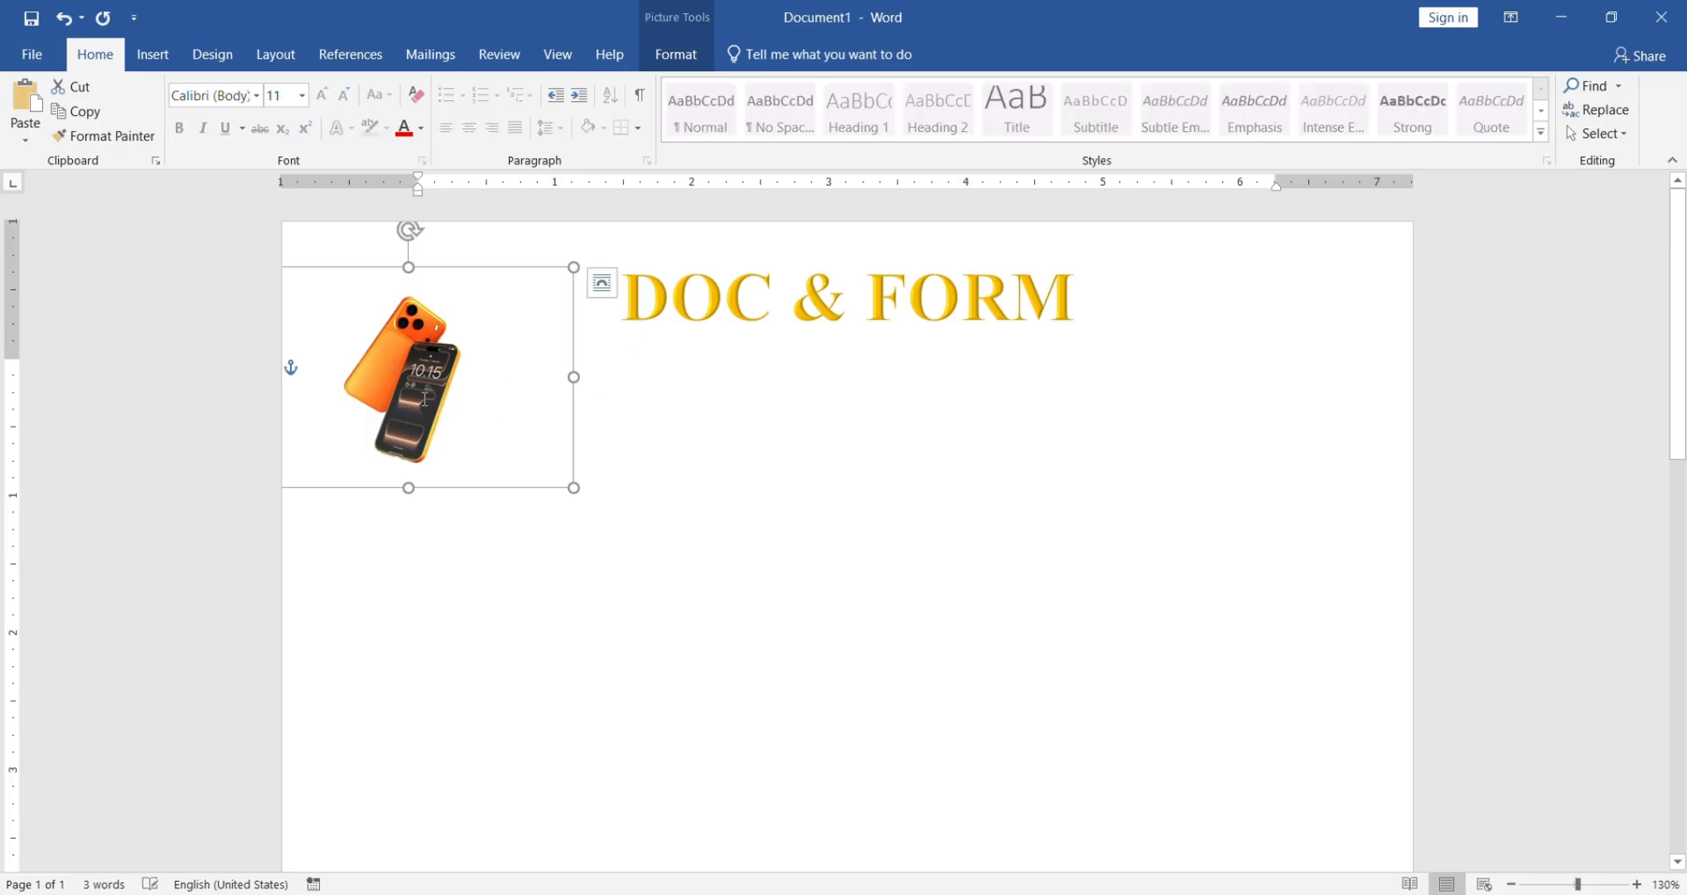
pyautogui.moveTo(401, 388); pyautogui.dragTo(458, 359)
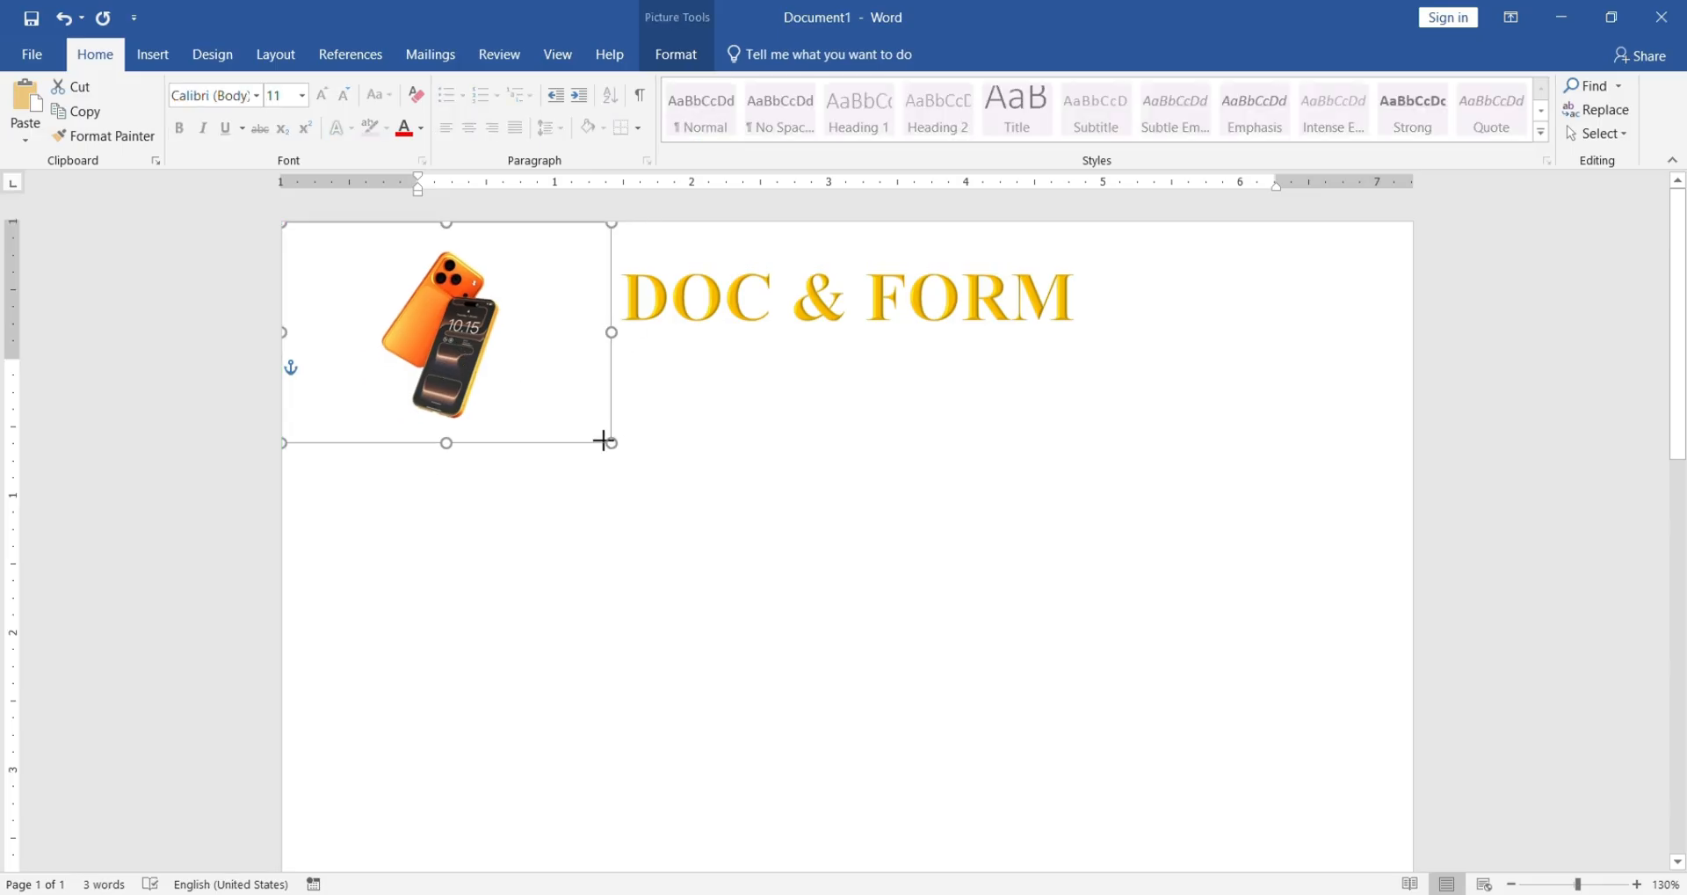
pyautogui.moveTo(603, 441); pyautogui.dragTo(551, 399)
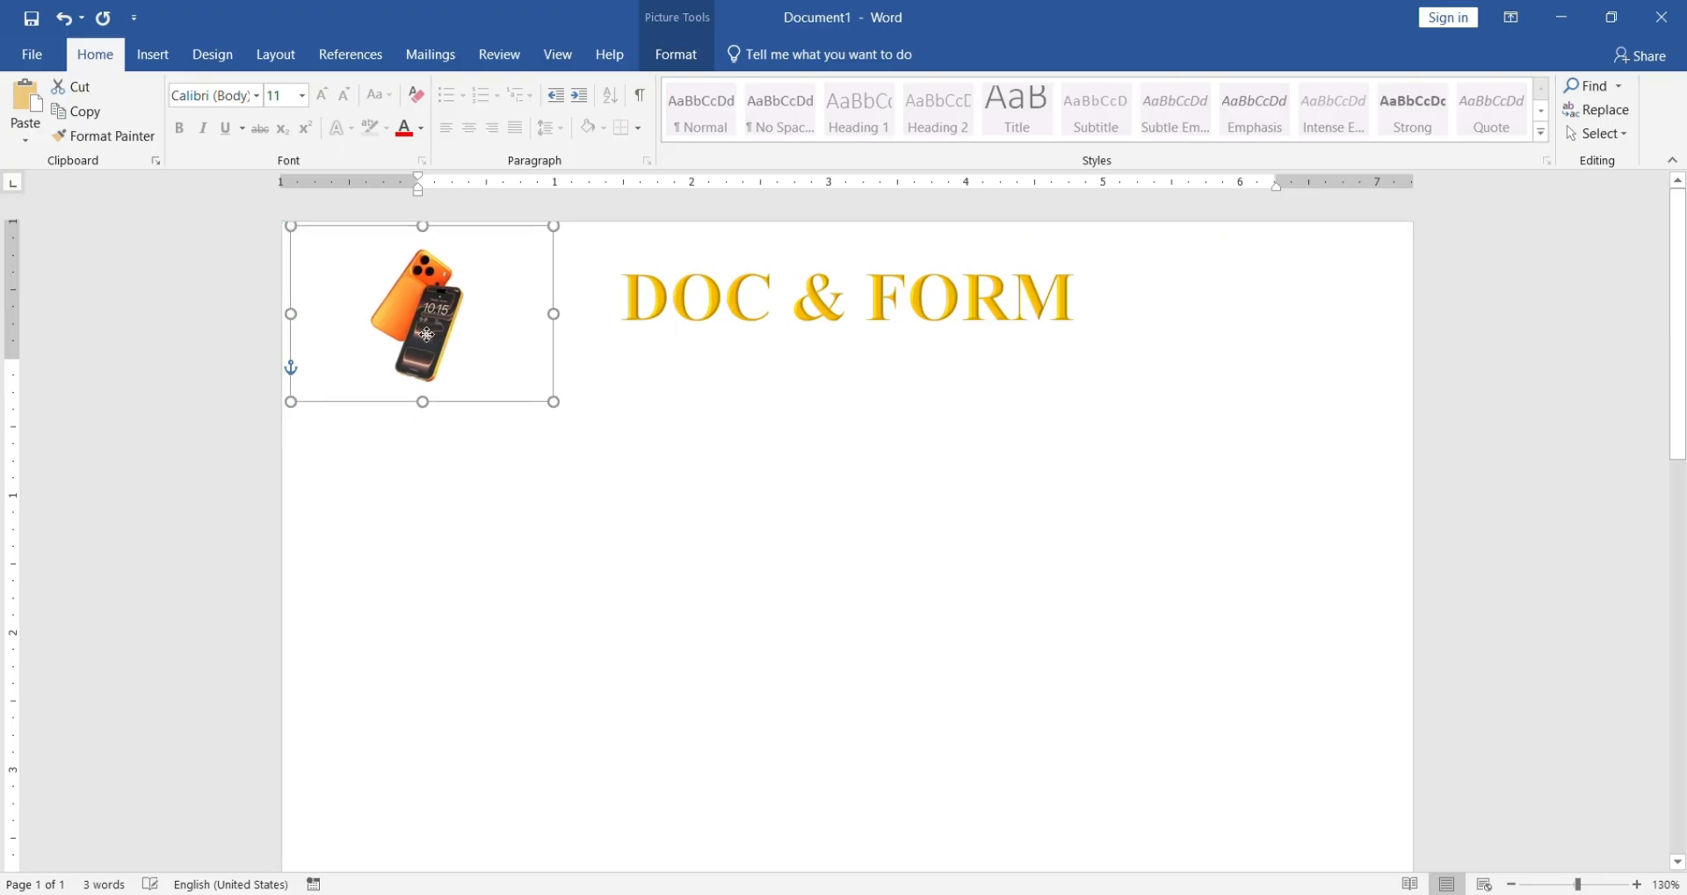
pyautogui.moveTo(426, 334); pyautogui.dragTo(429, 339)
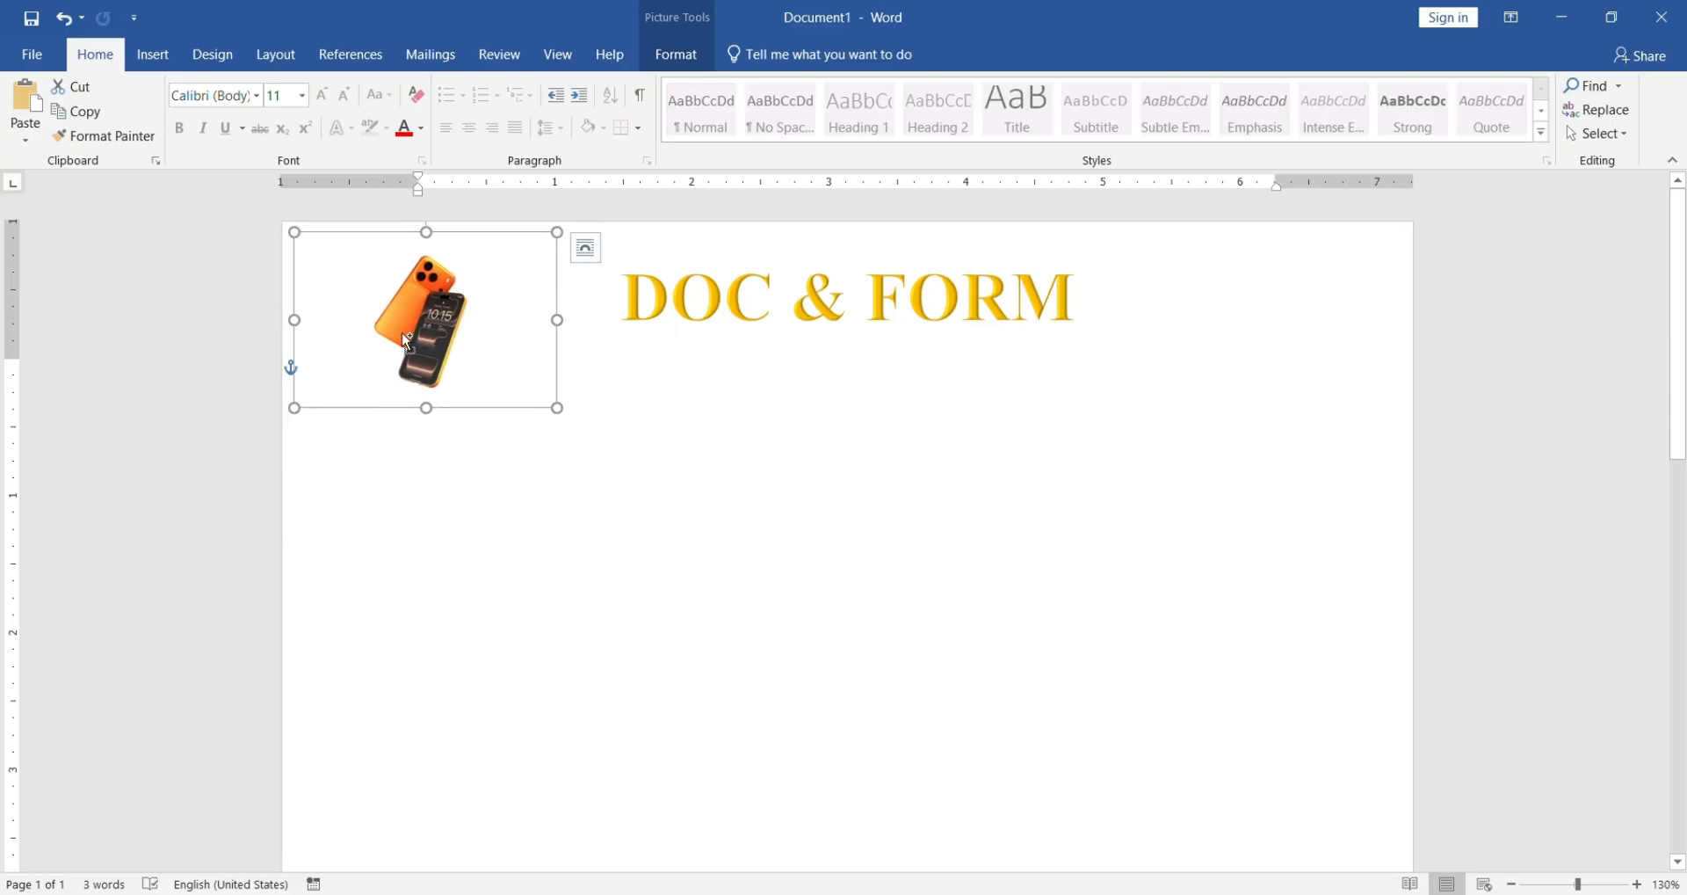
# Step: Place a copy of the phone picture in the page's upper-right corner, level with the original
pyautogui.moveTo(481, 327); pyautogui.dragTo(1214, 343)
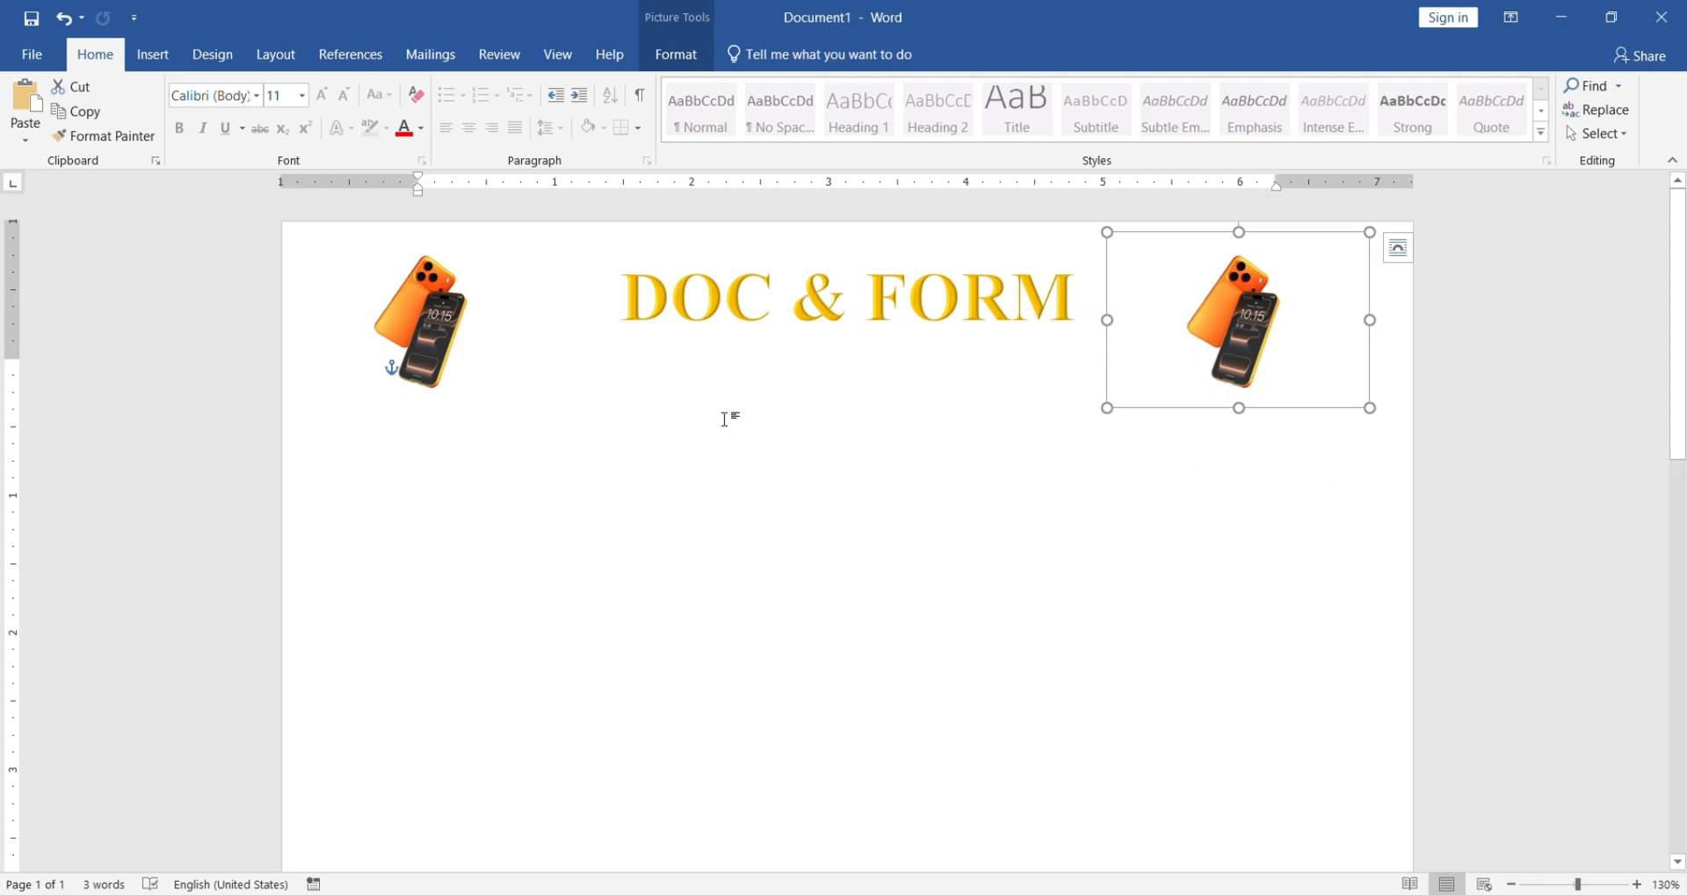
pyautogui.click(919, 429)
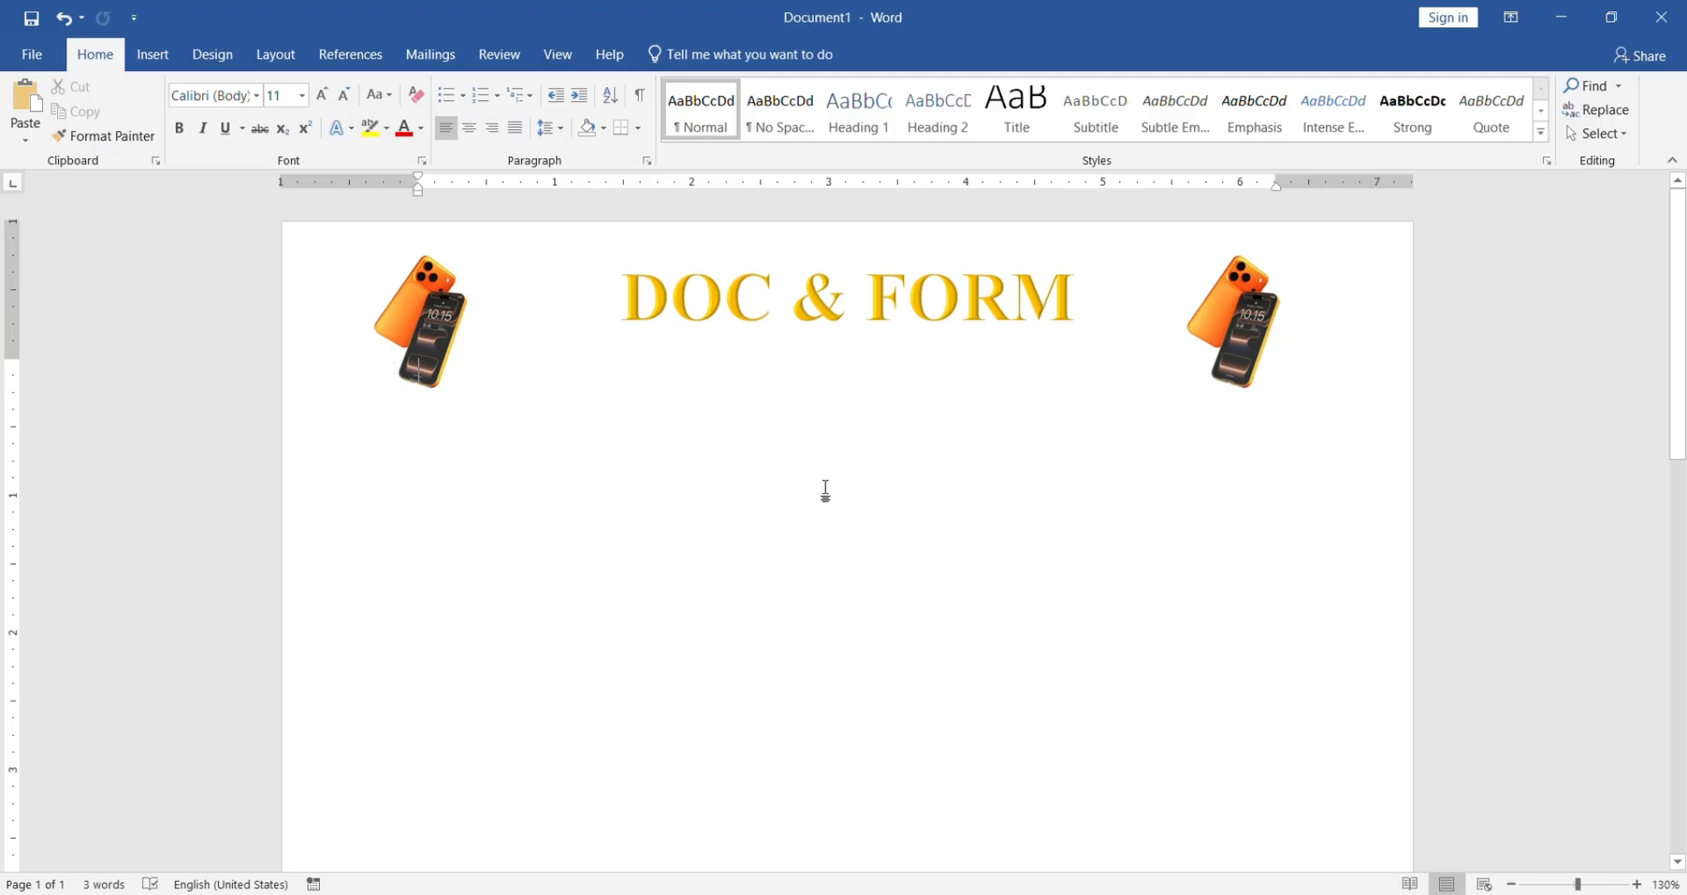
pyautogui.hotkey('ctrl', 'z')
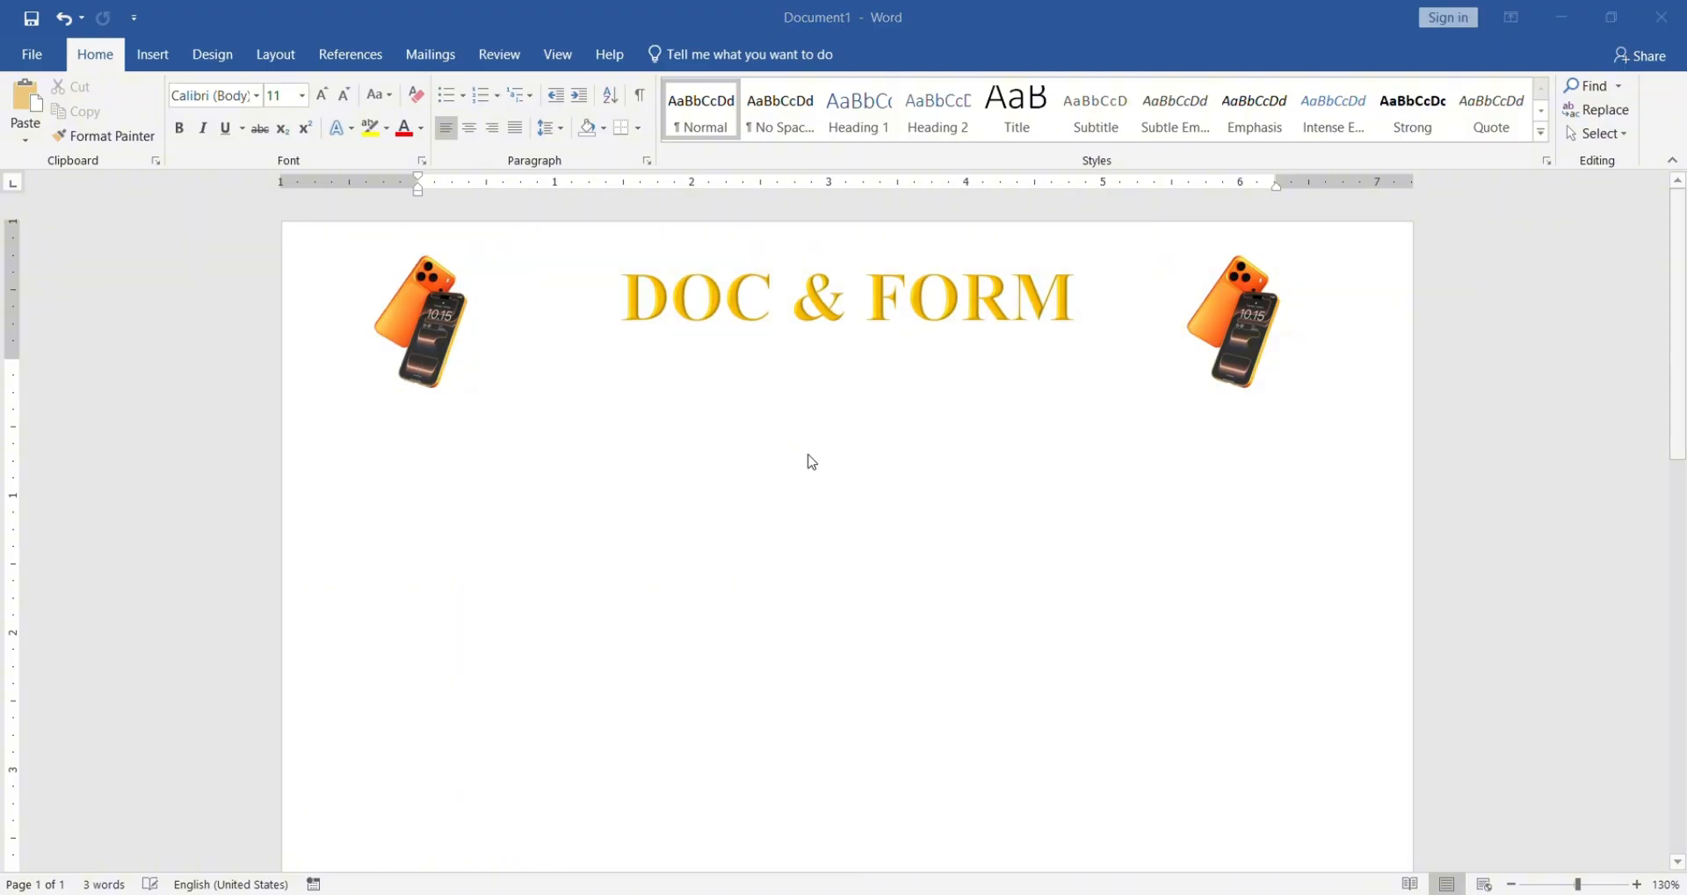
# Step: Start a centred Khmer line below the "DOC & FORM" heading with the text "លក់ ទិញ បញ្ចាំ និងជួសជុលល ទូរ"
pyautogui.doubleClick(824, 420)
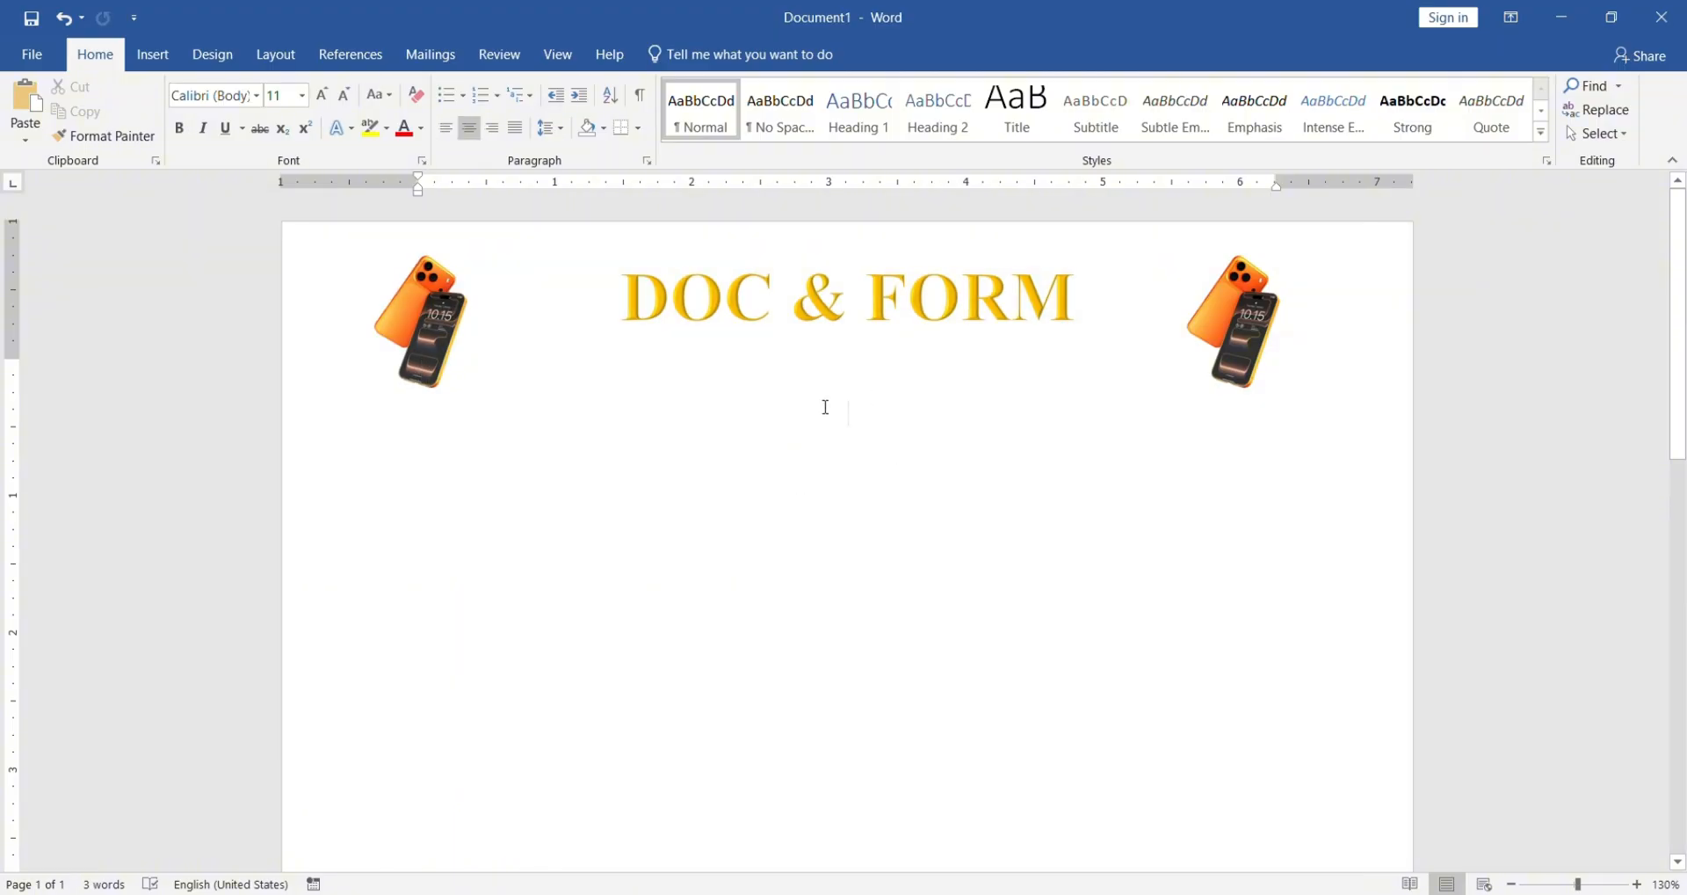
pyautogui.write('man')
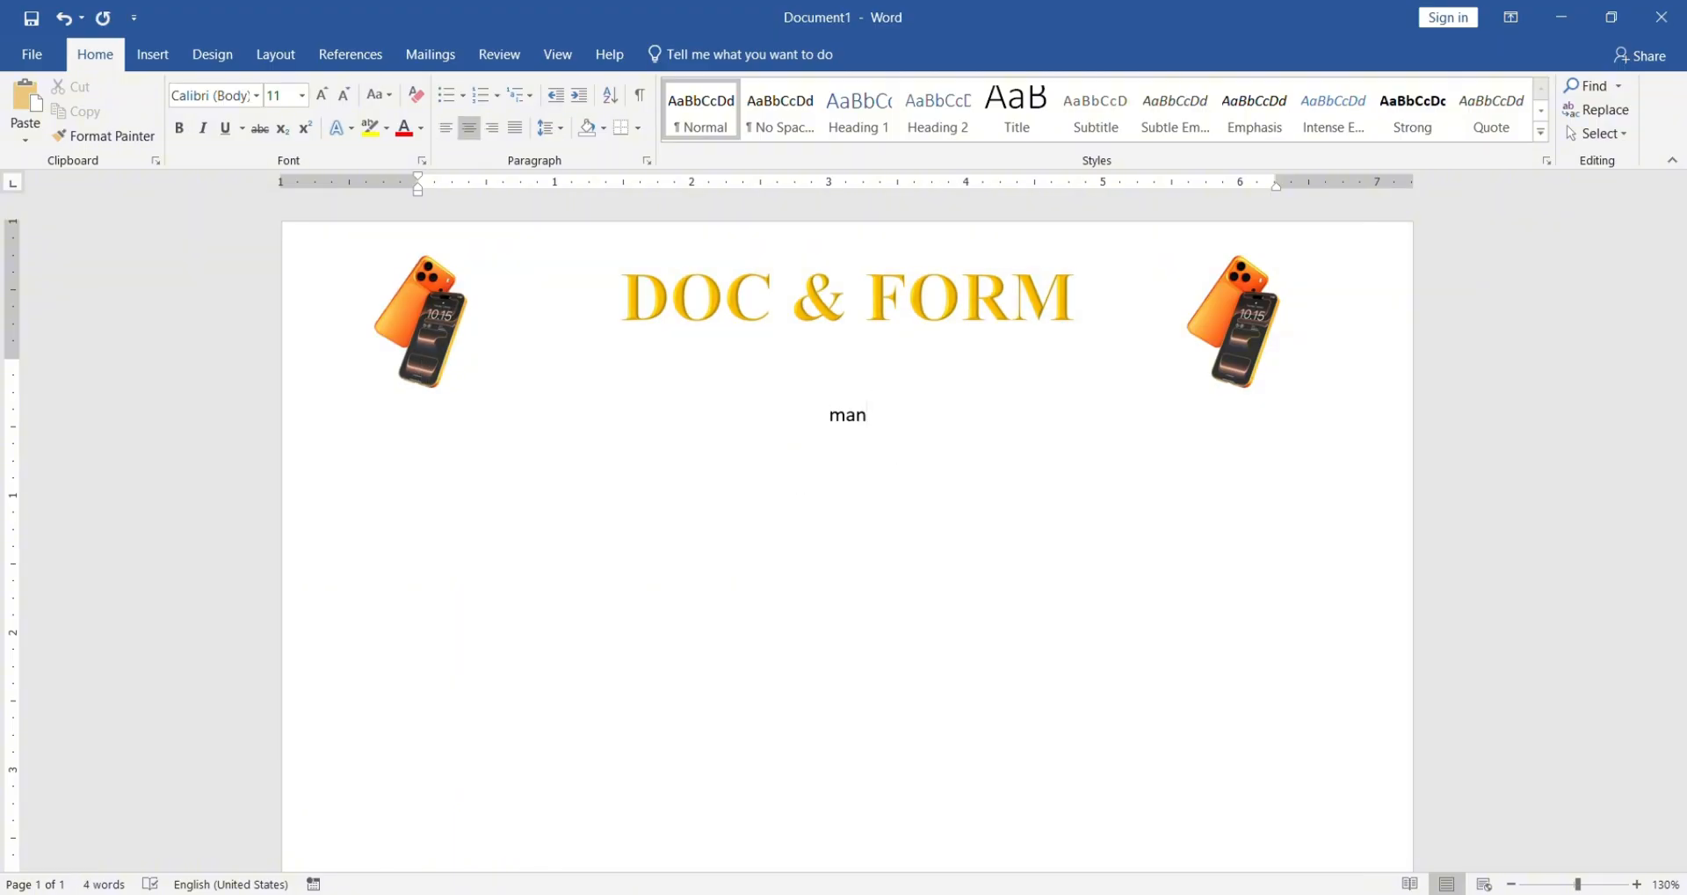
pyautogui.hotkey('alt', 'shift')
pyautogui.hotkey('ctrl', 'a')
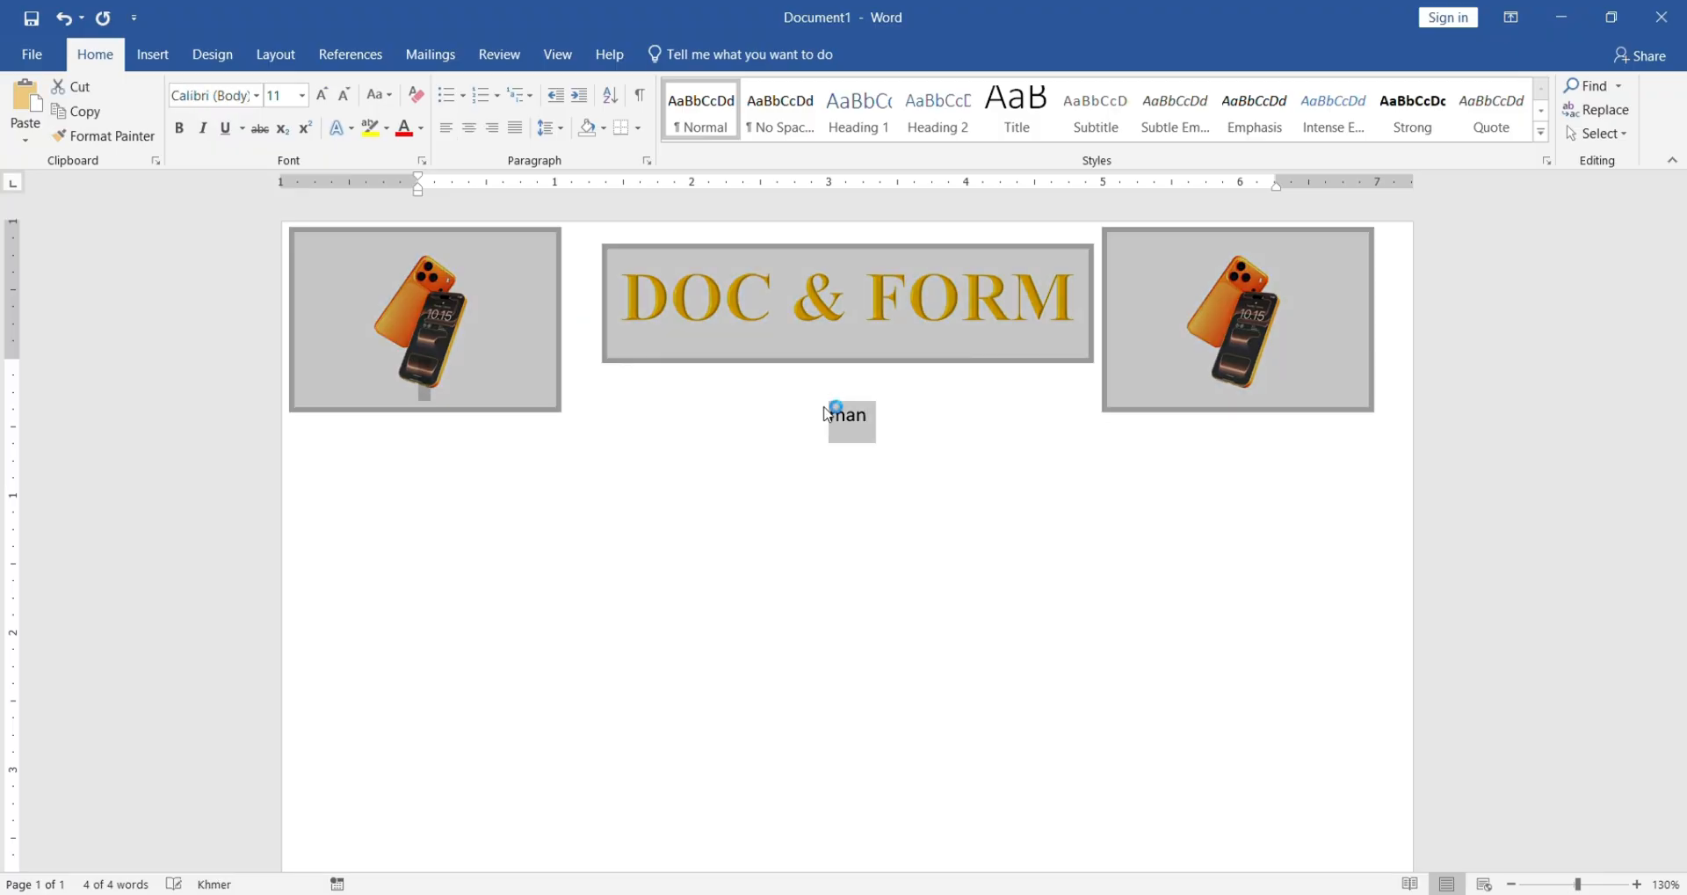
pyautogui.click(858, 440)
pyautogui.doubleClick(773, 403)
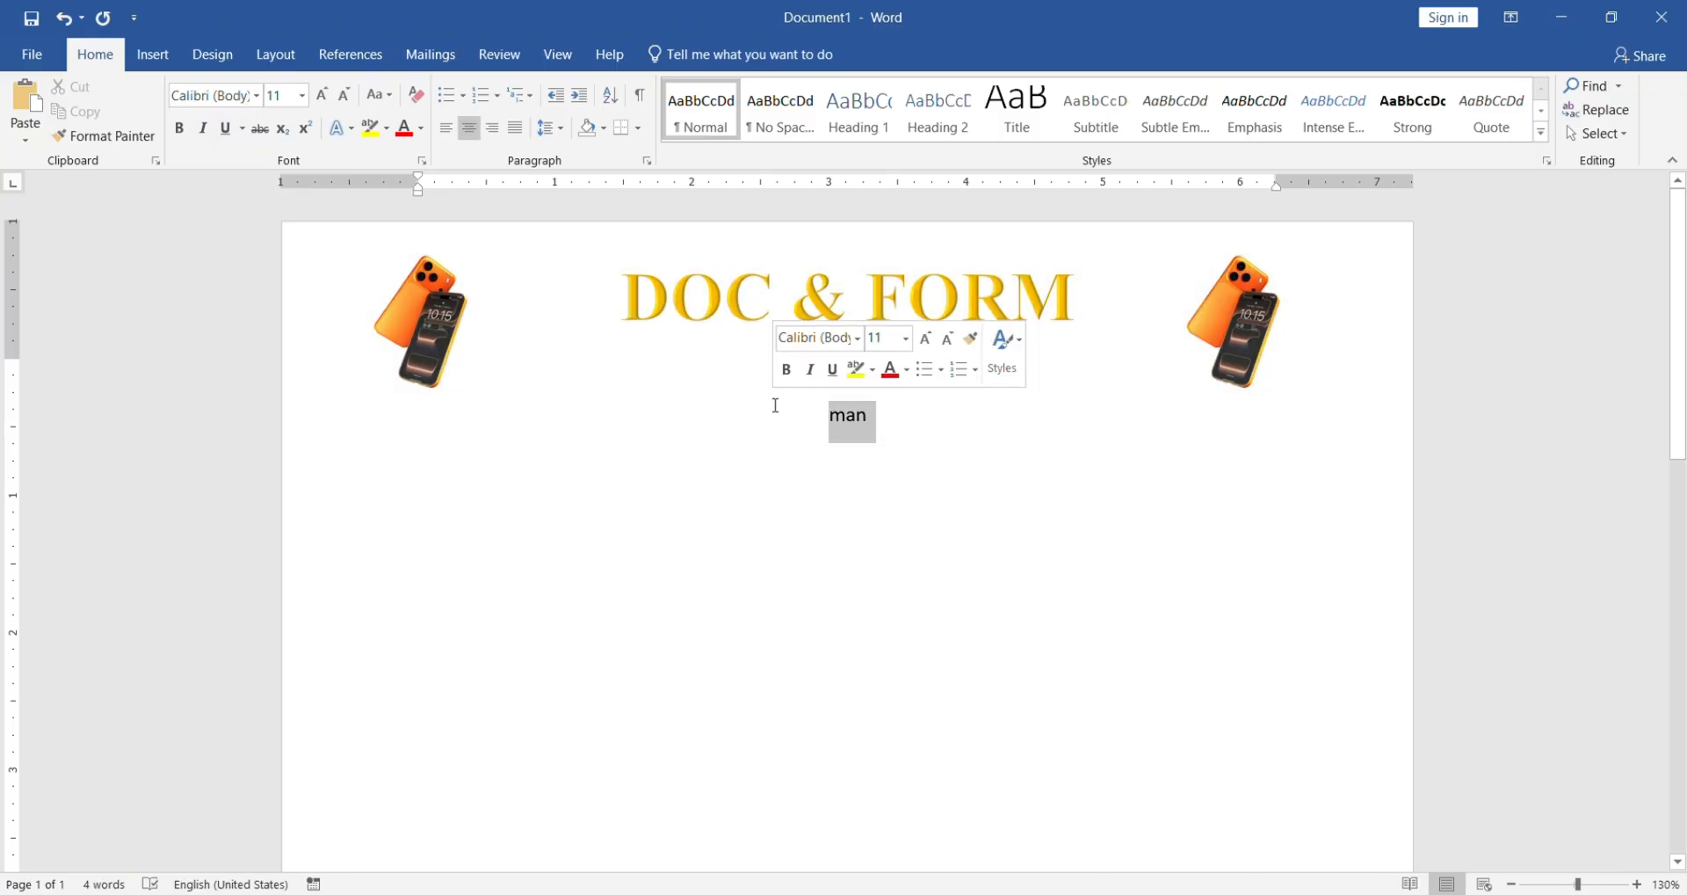
pyautogui.write('មាន')
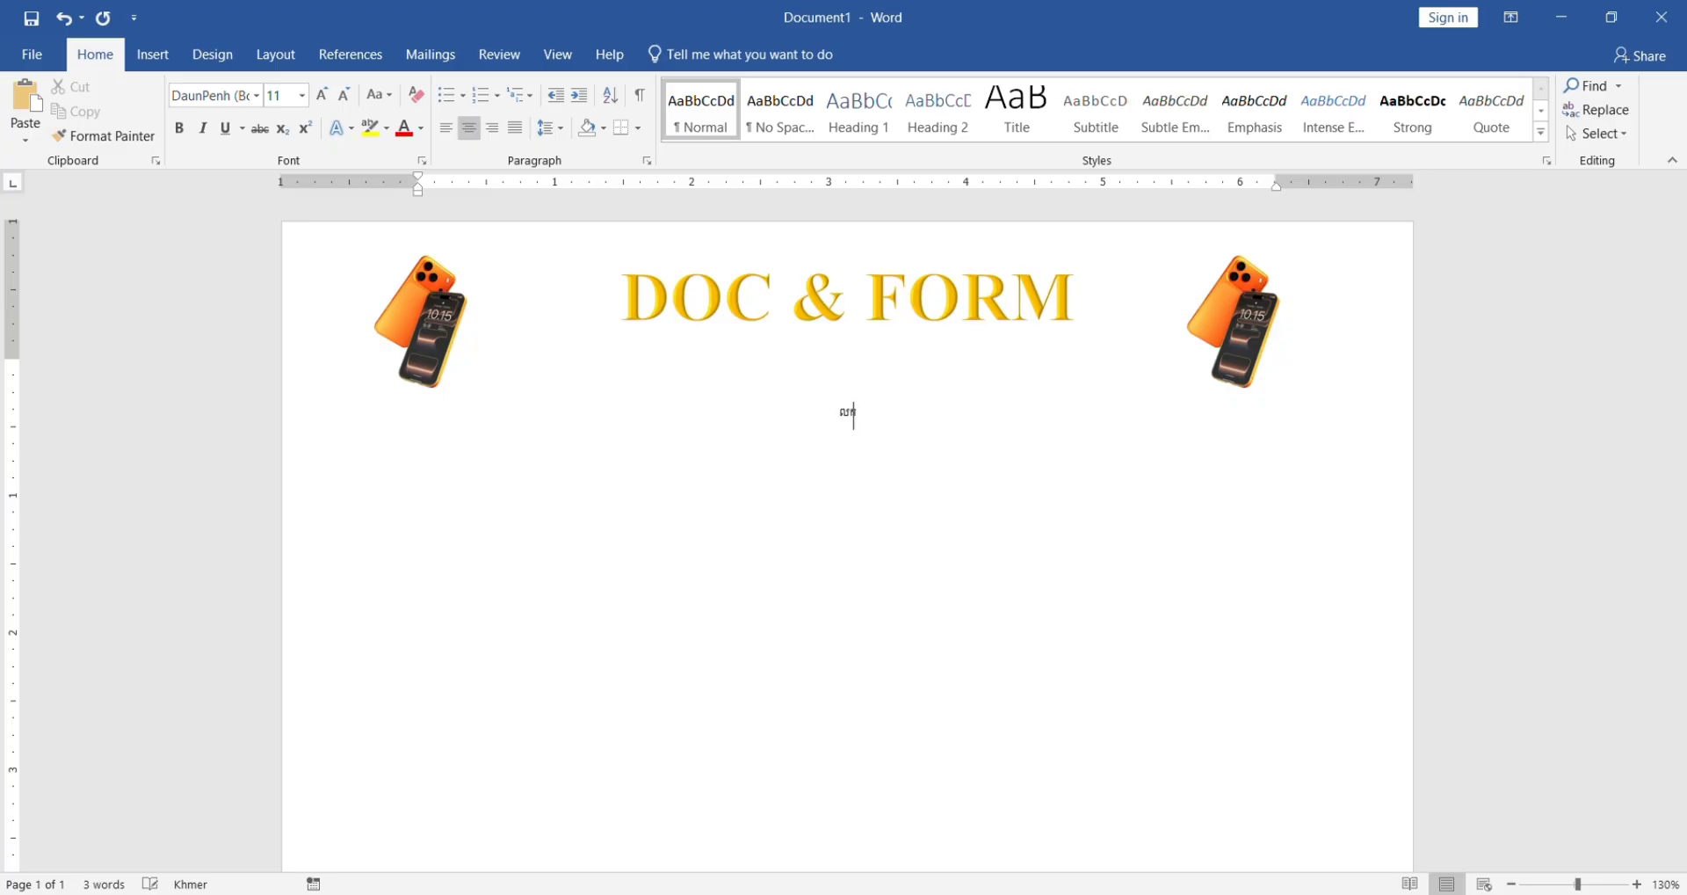
pyautogui.write('ញ បញ្ហាំ និងជួសជុលល ទូរ')
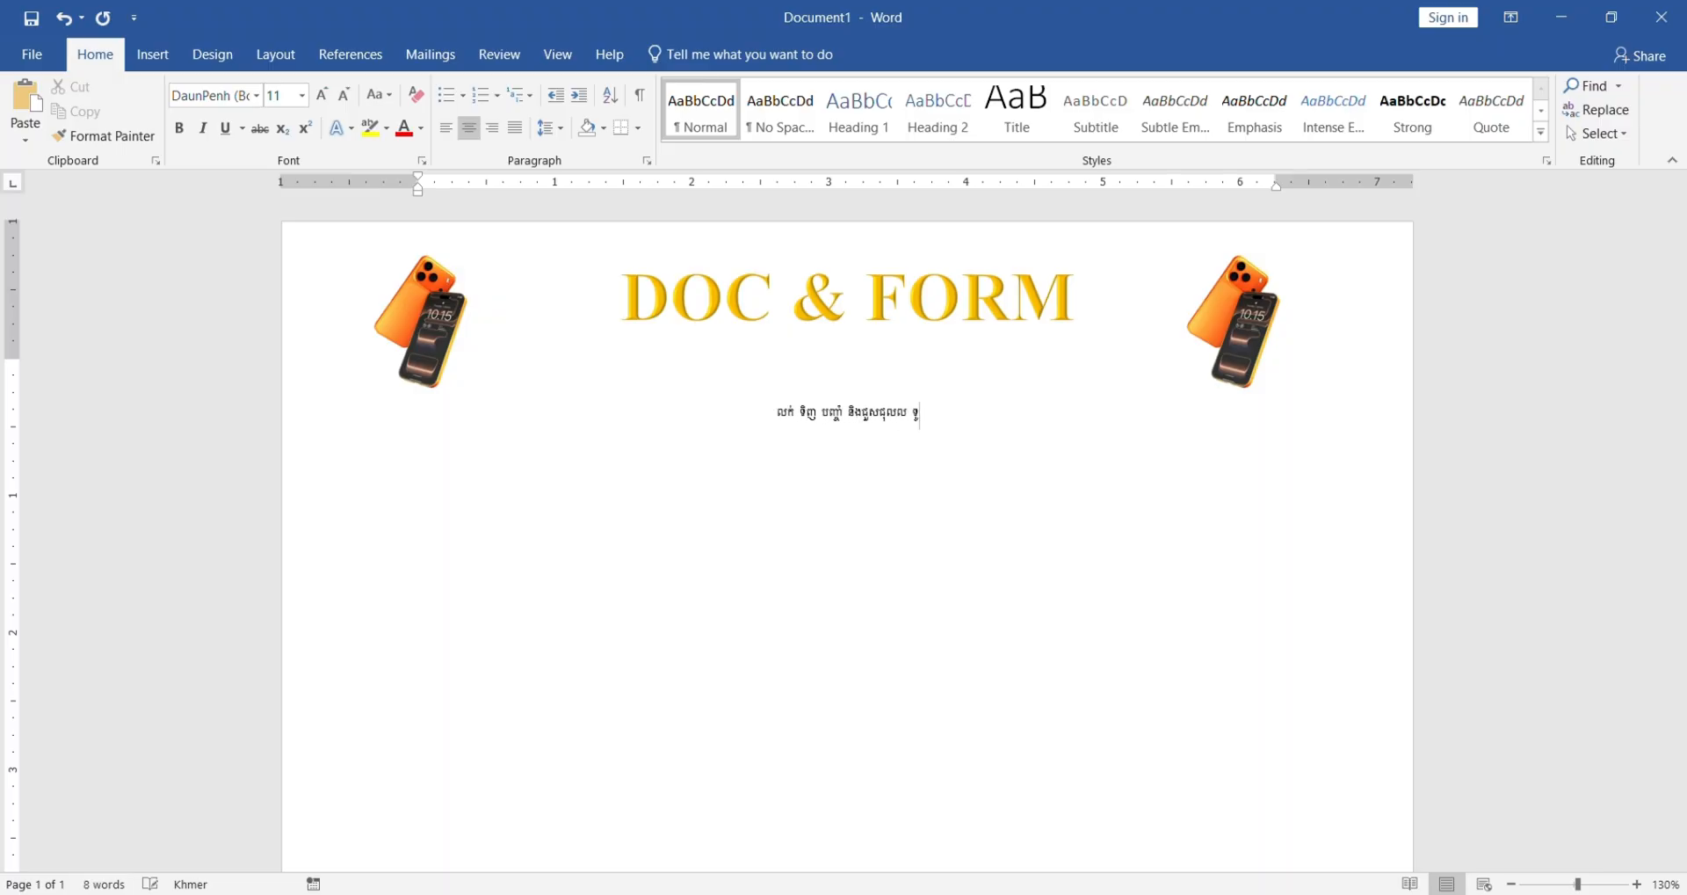
# Step: Complete the Khmer tagline so that it ends with "ទូរស័ព្ទដៃ ទំនើបគ្រប់ប្រភេទ"
pyautogui.write('ស័ព្ទ ដ')
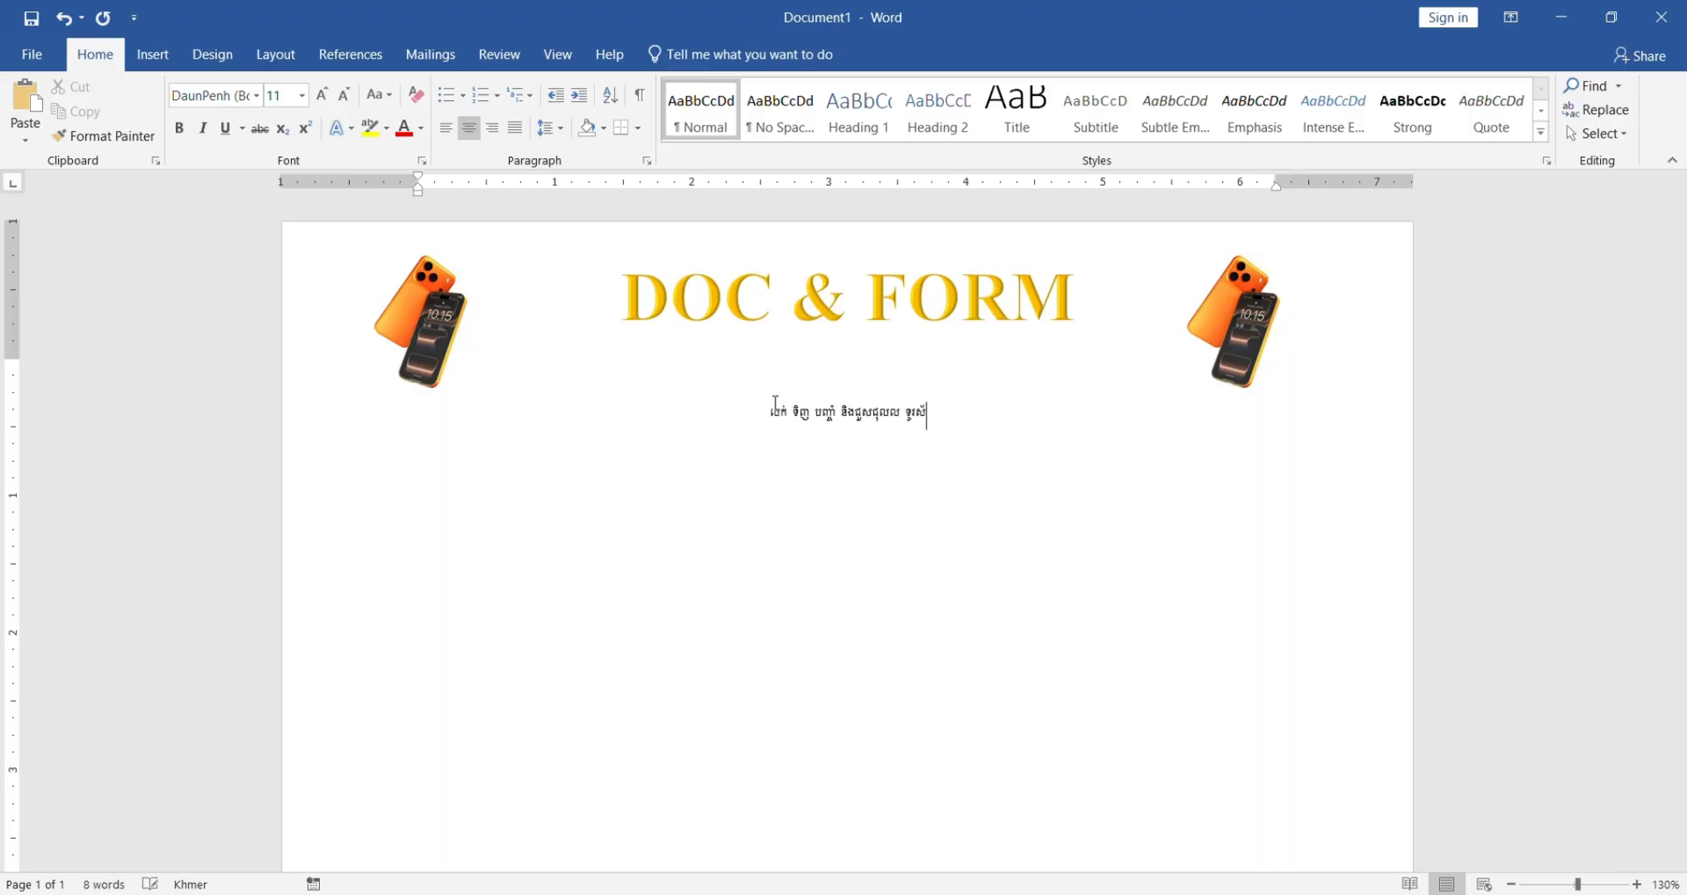
pyautogui.press('BackSpace')
pyautogui.press('BackSpace')
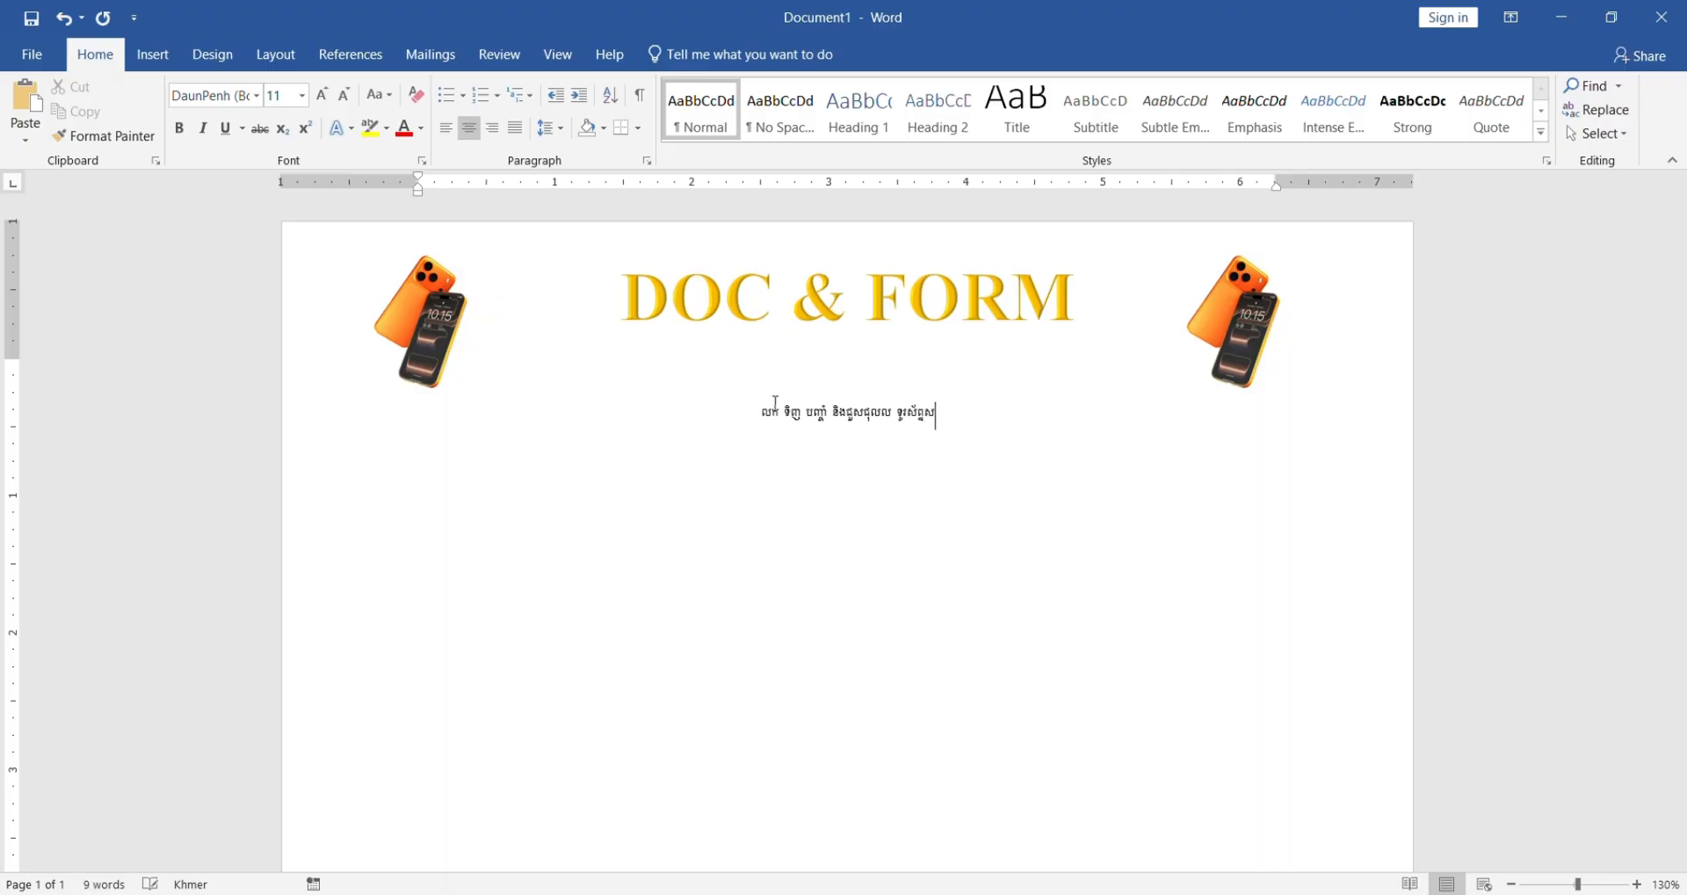
pyautogui.write('ដៃ ទំនើ')
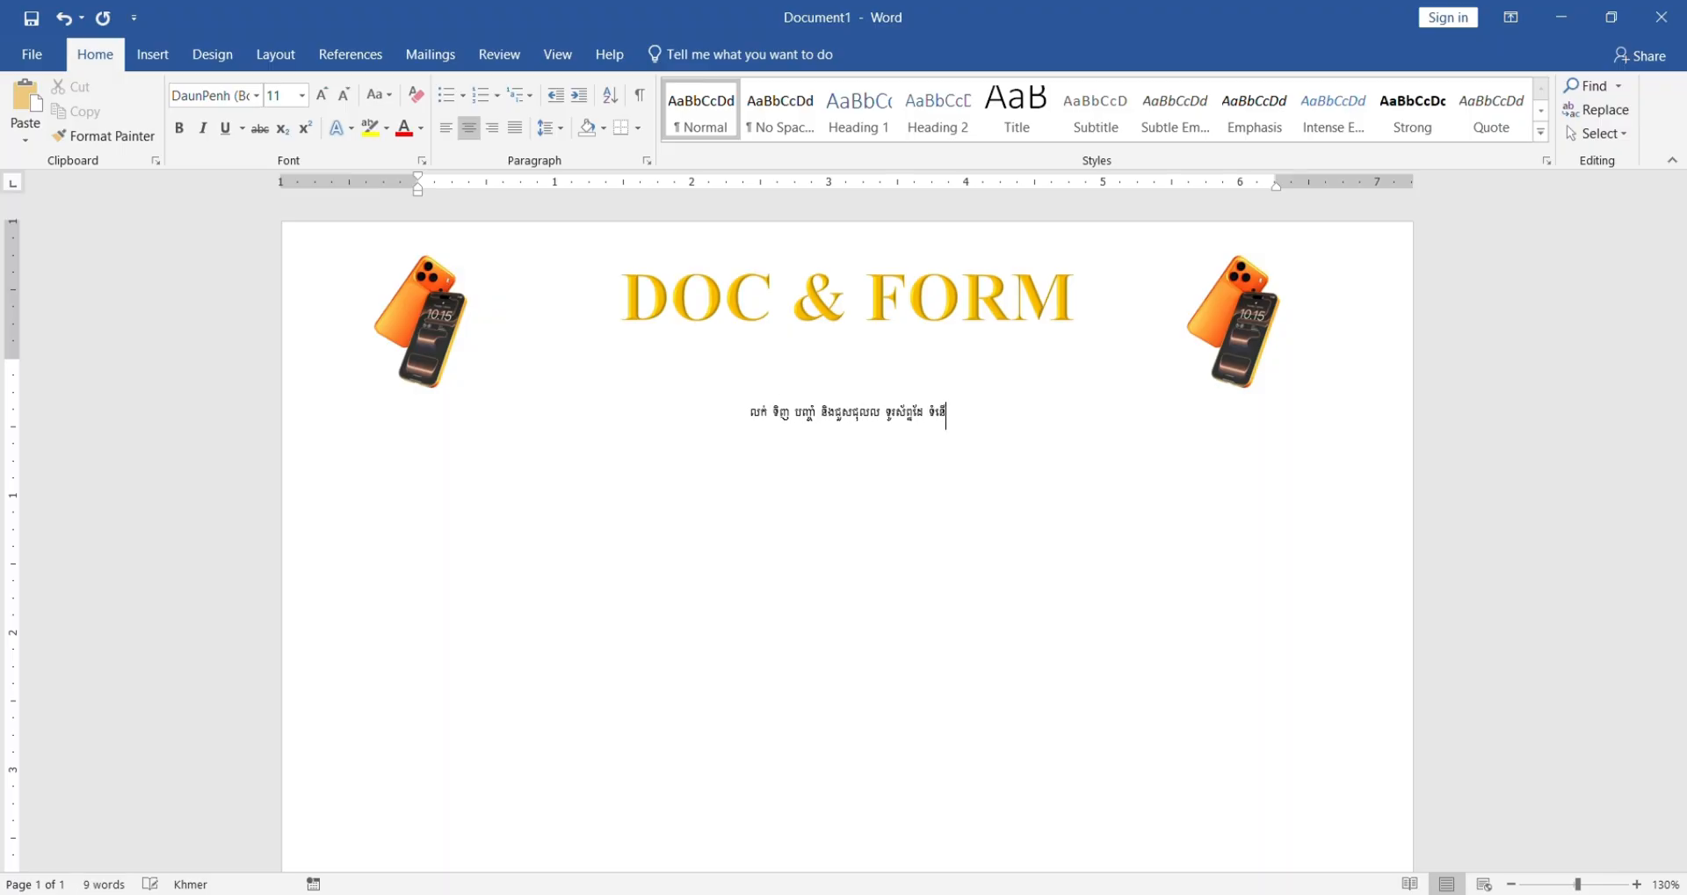
pyautogui.write('បគ្រប់')
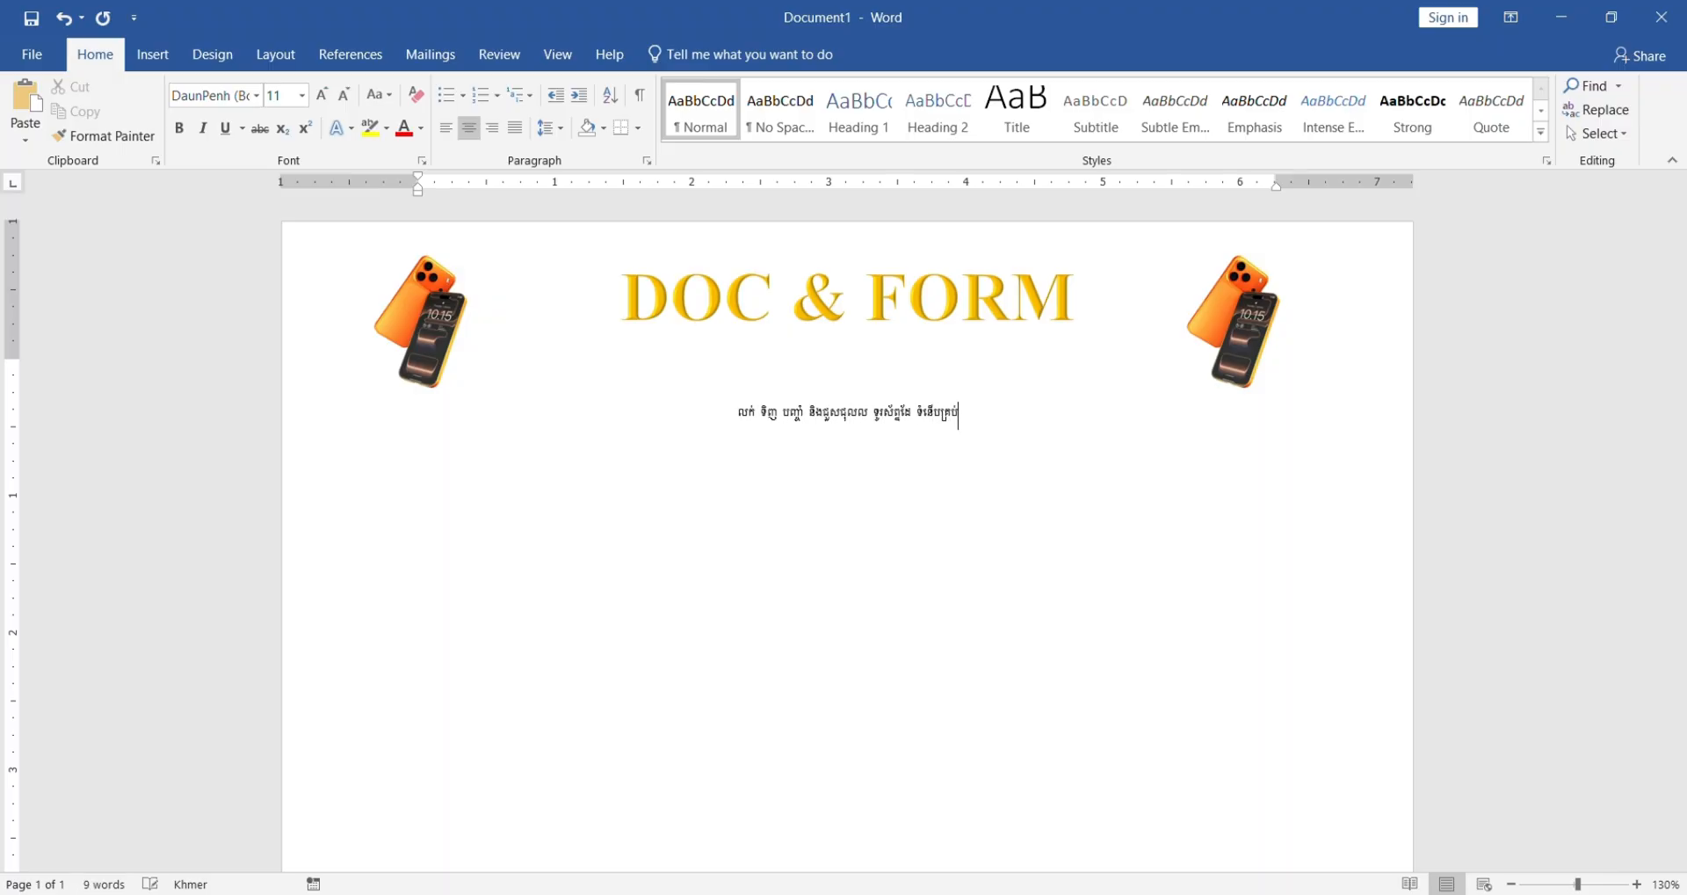
pyautogui.write('ប្រភេទ')
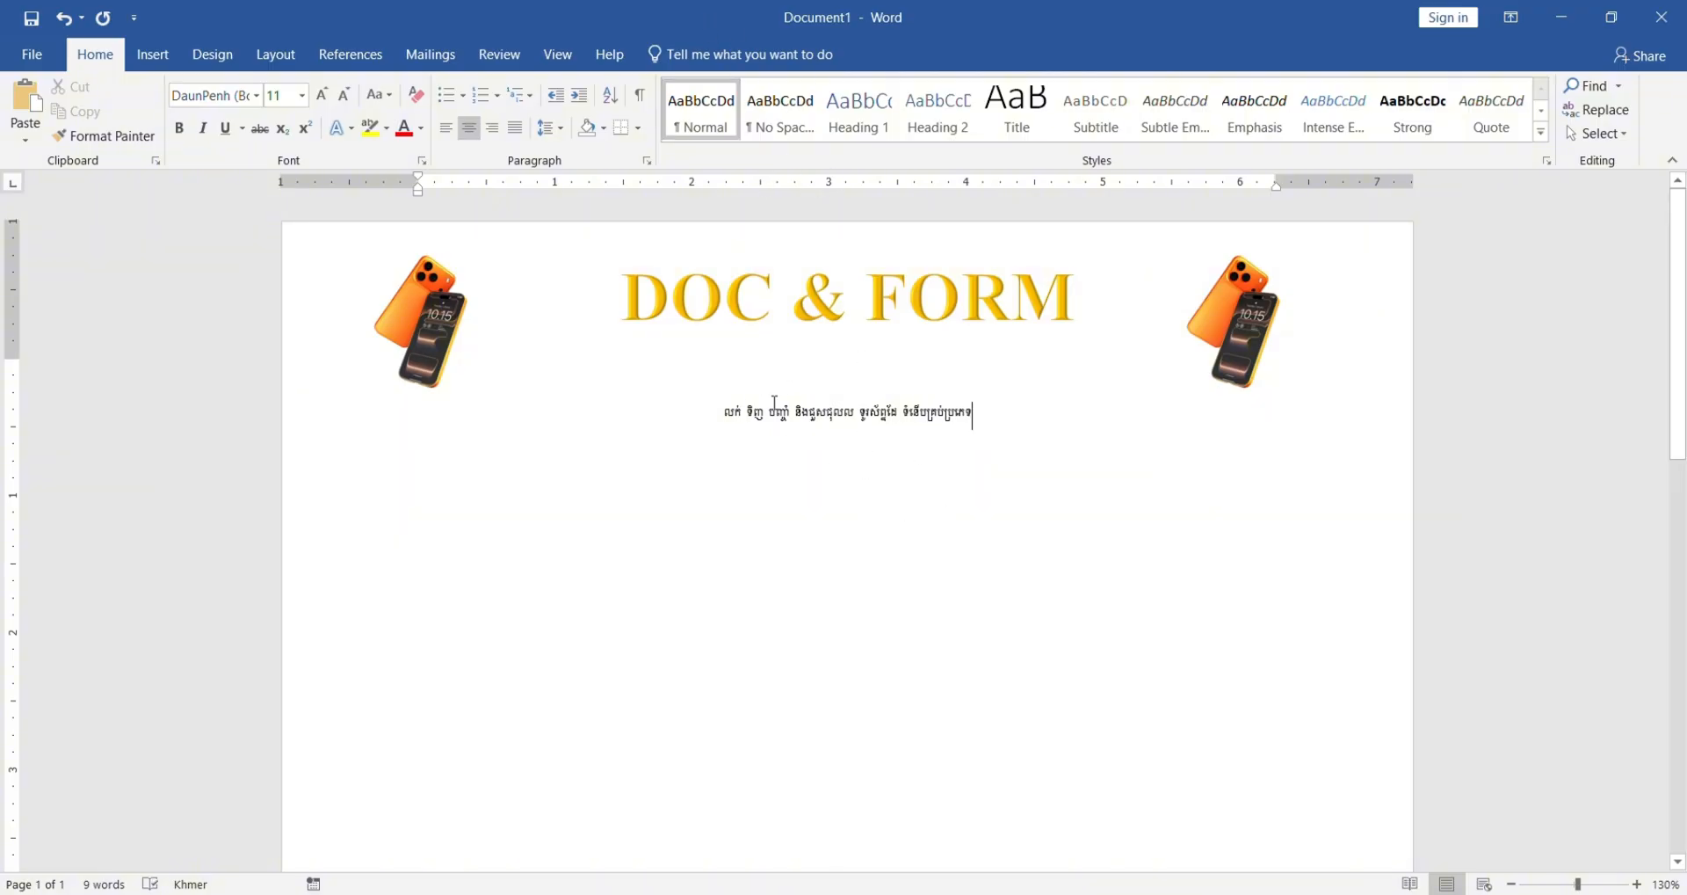
# Step: Set the whole Khmer tagline in the Khmer M1 font and colour it standard blue
pyautogui.moveTo(717, 413); pyautogui.dragTo(1005, 432)
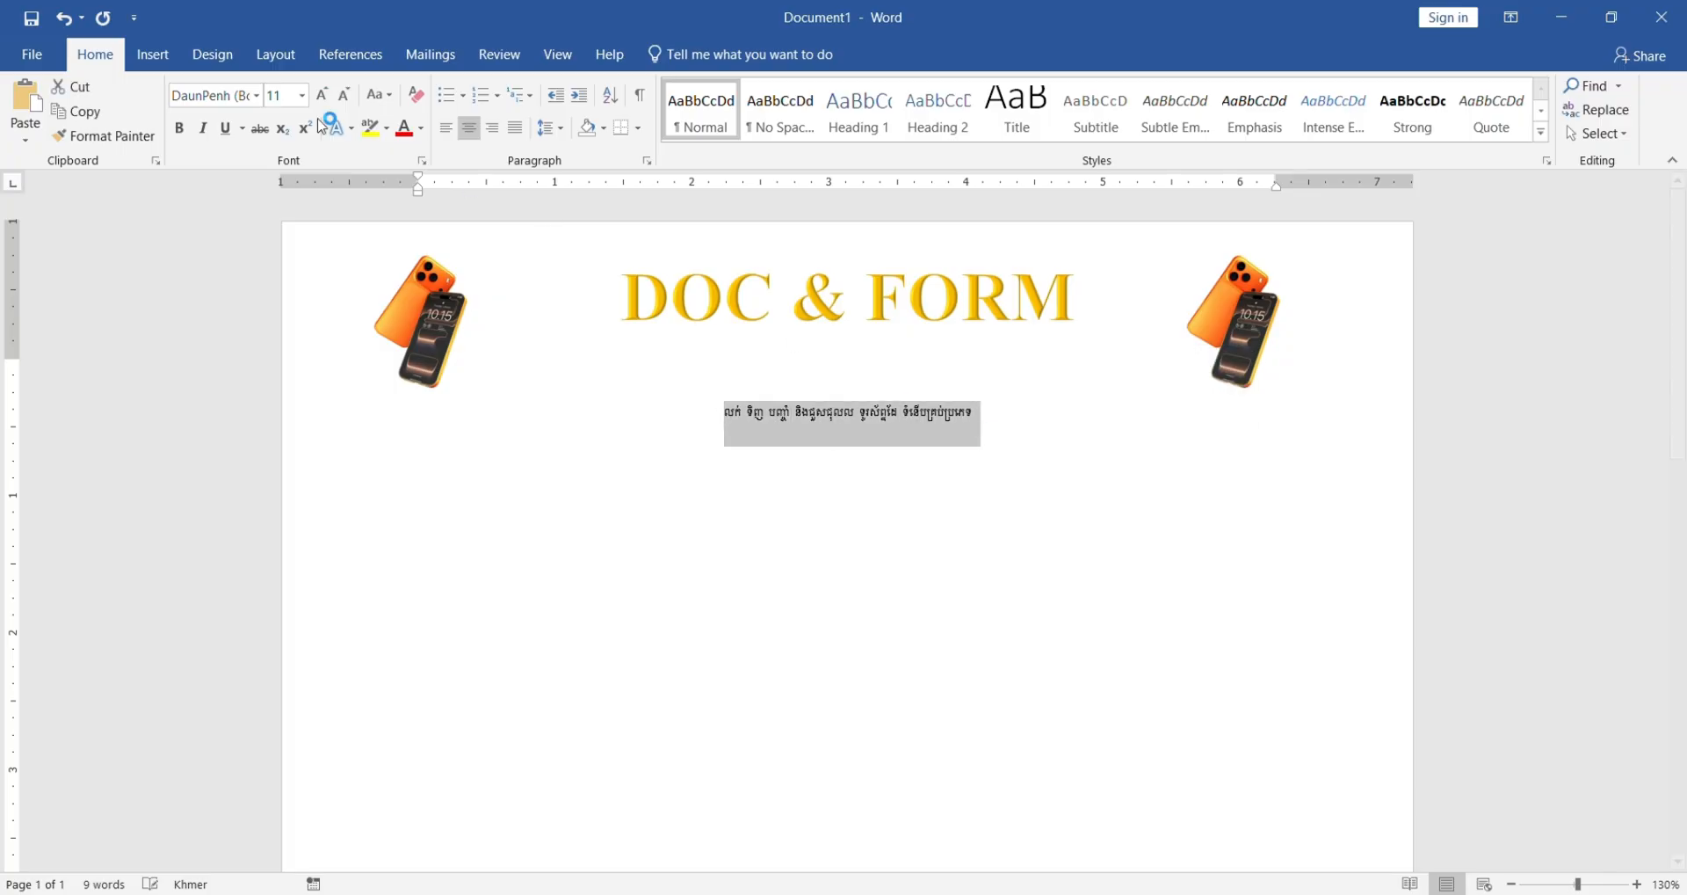
pyautogui.click(256, 95)
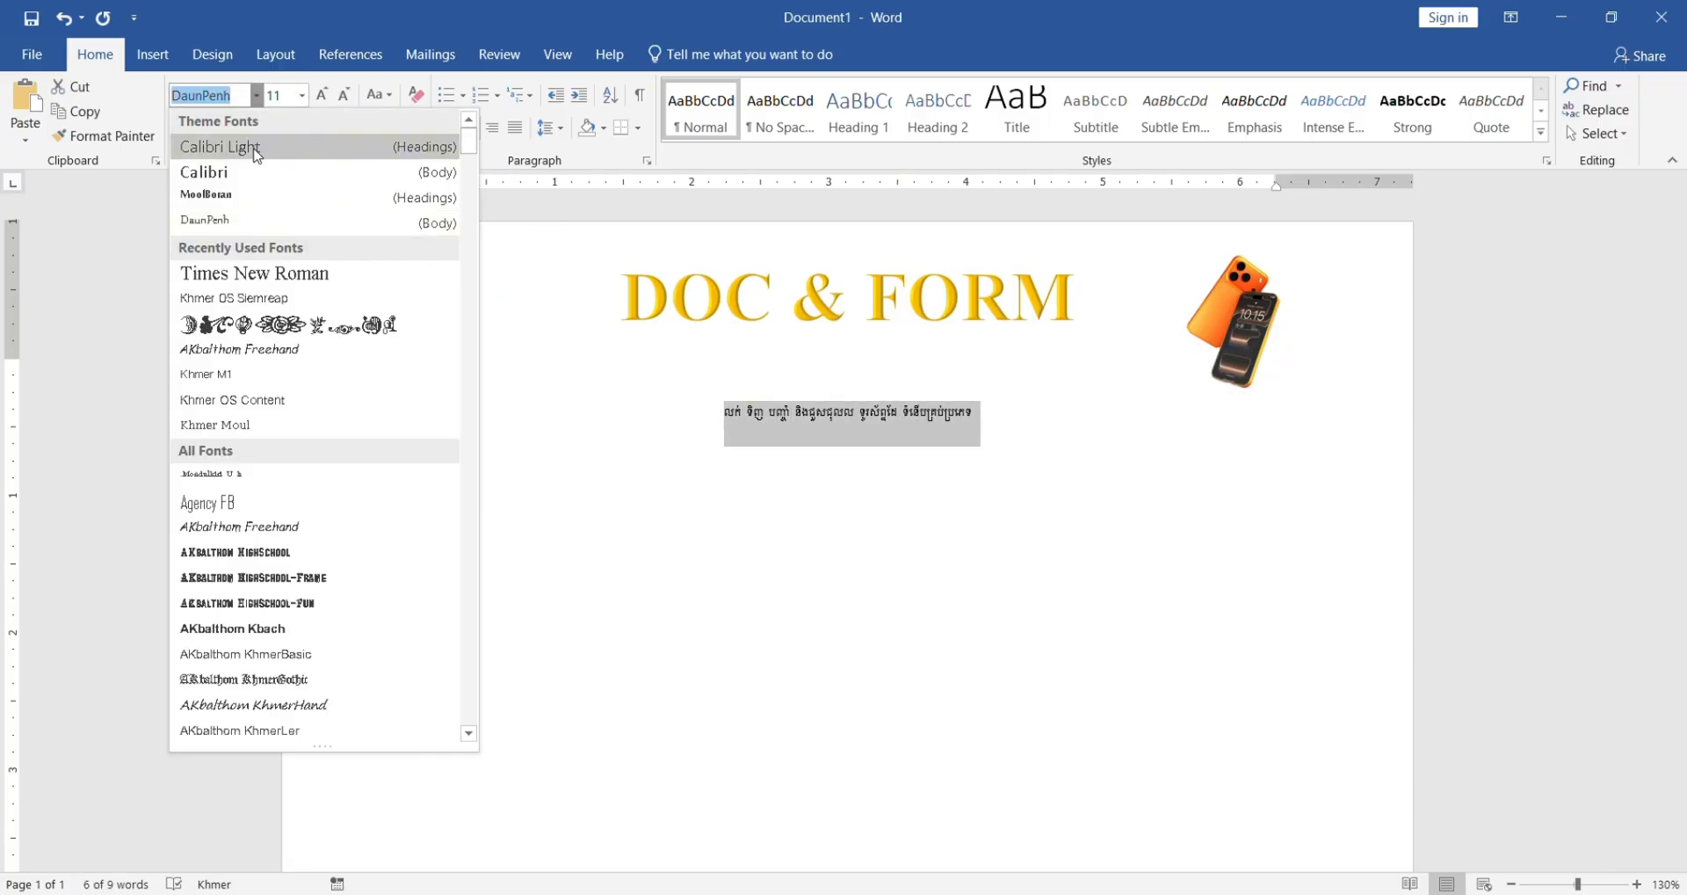
pyautogui.click(247, 382)
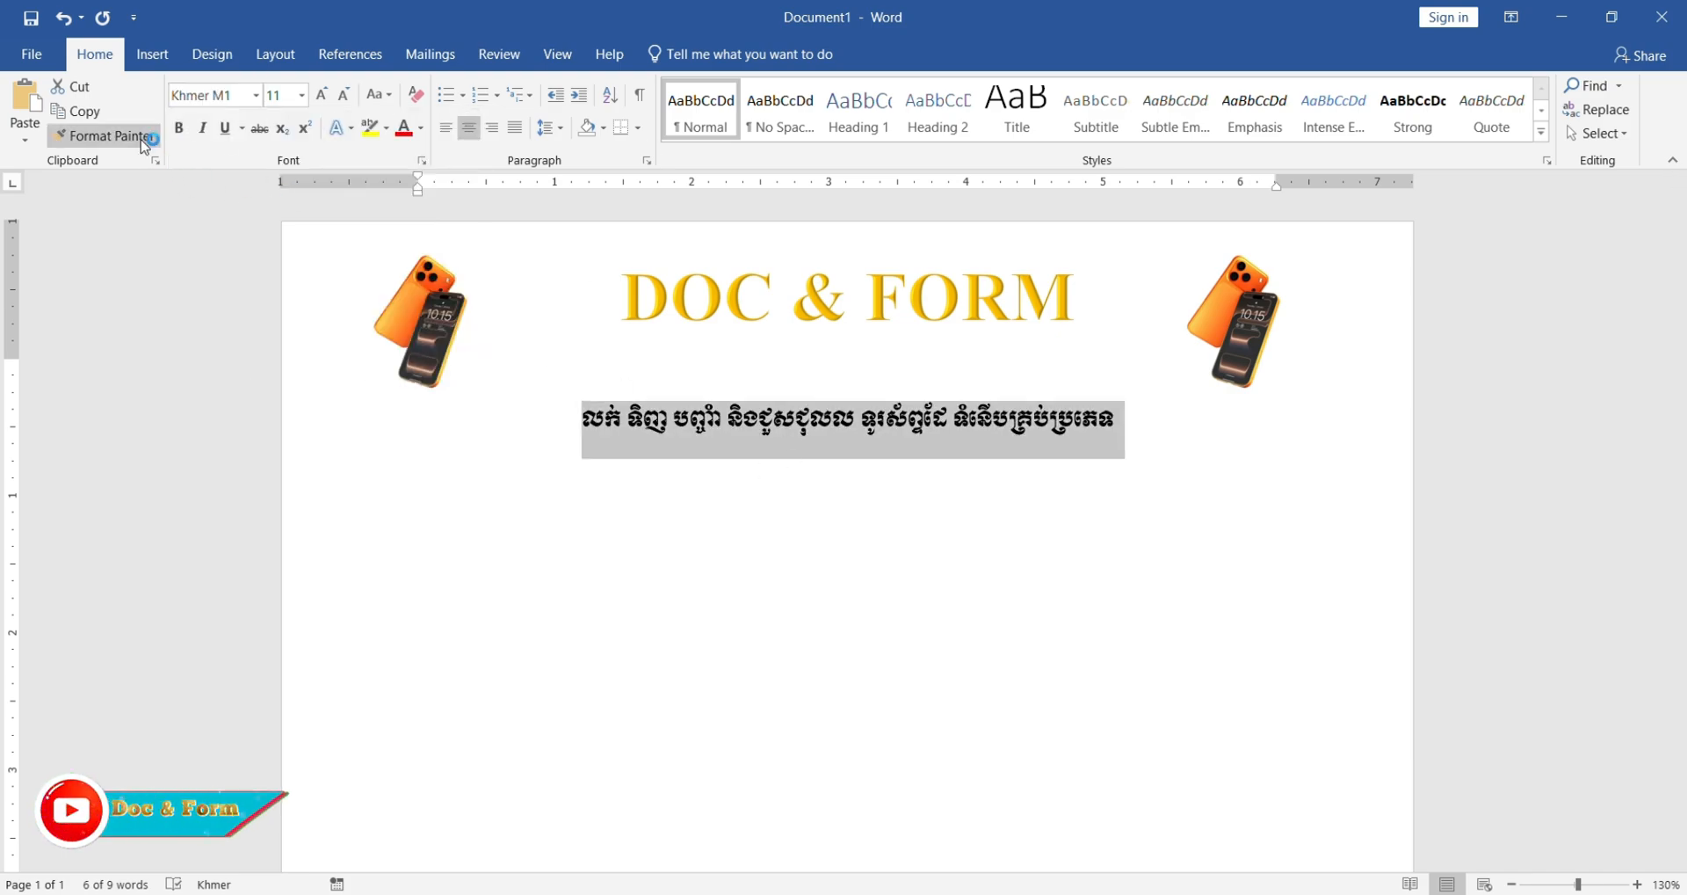
pyautogui.click(421, 129)
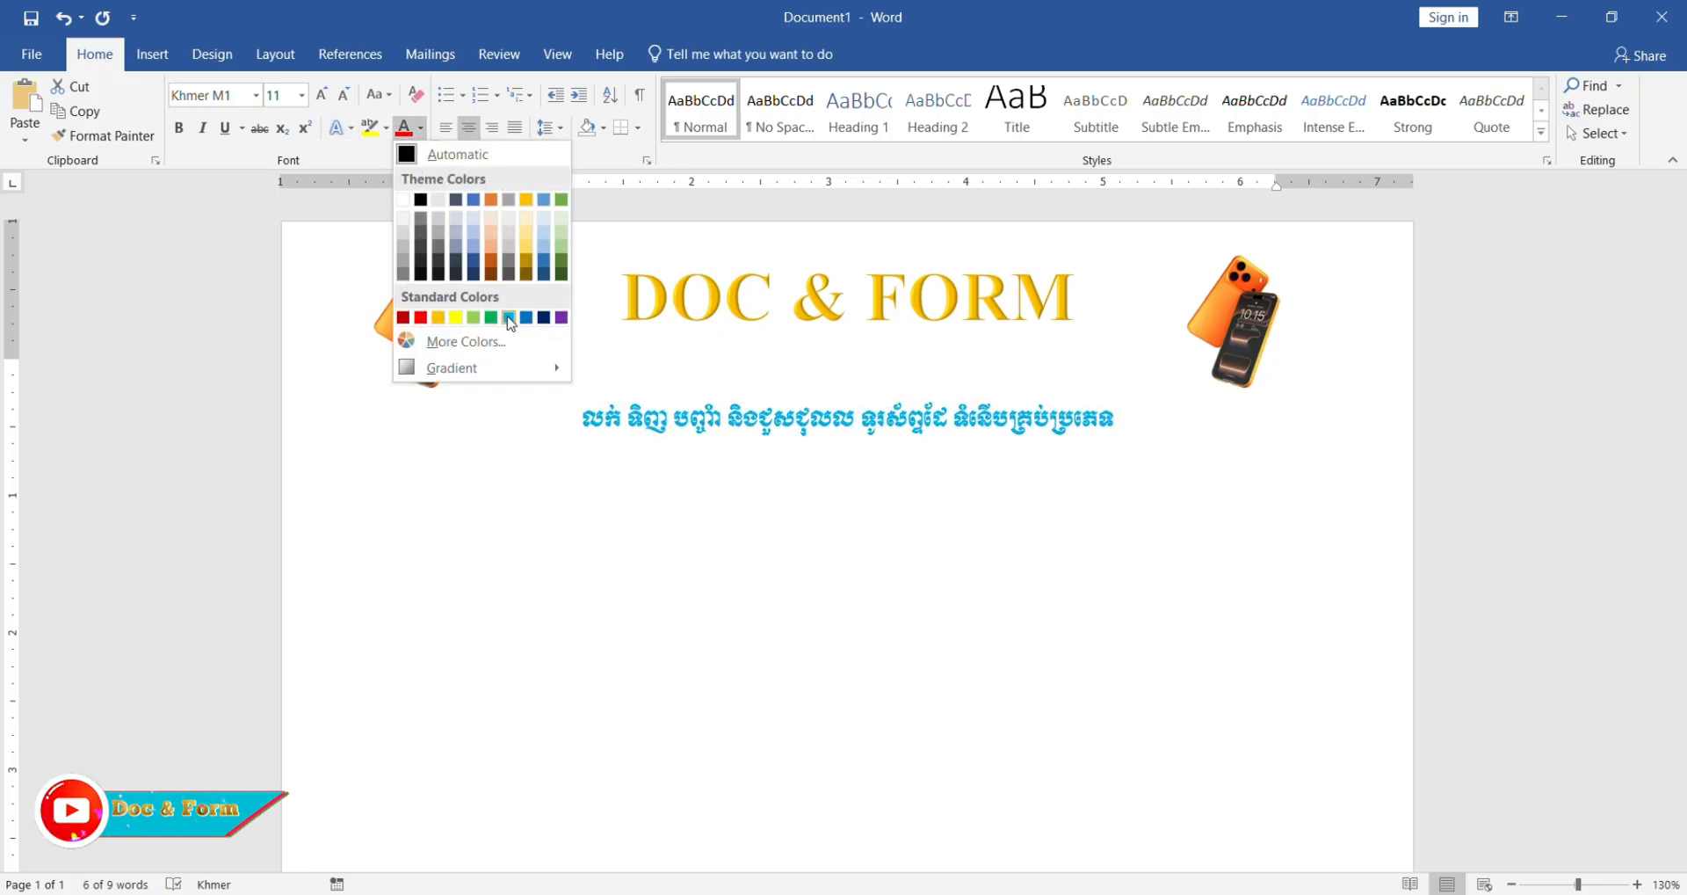
pyautogui.click(536, 318)
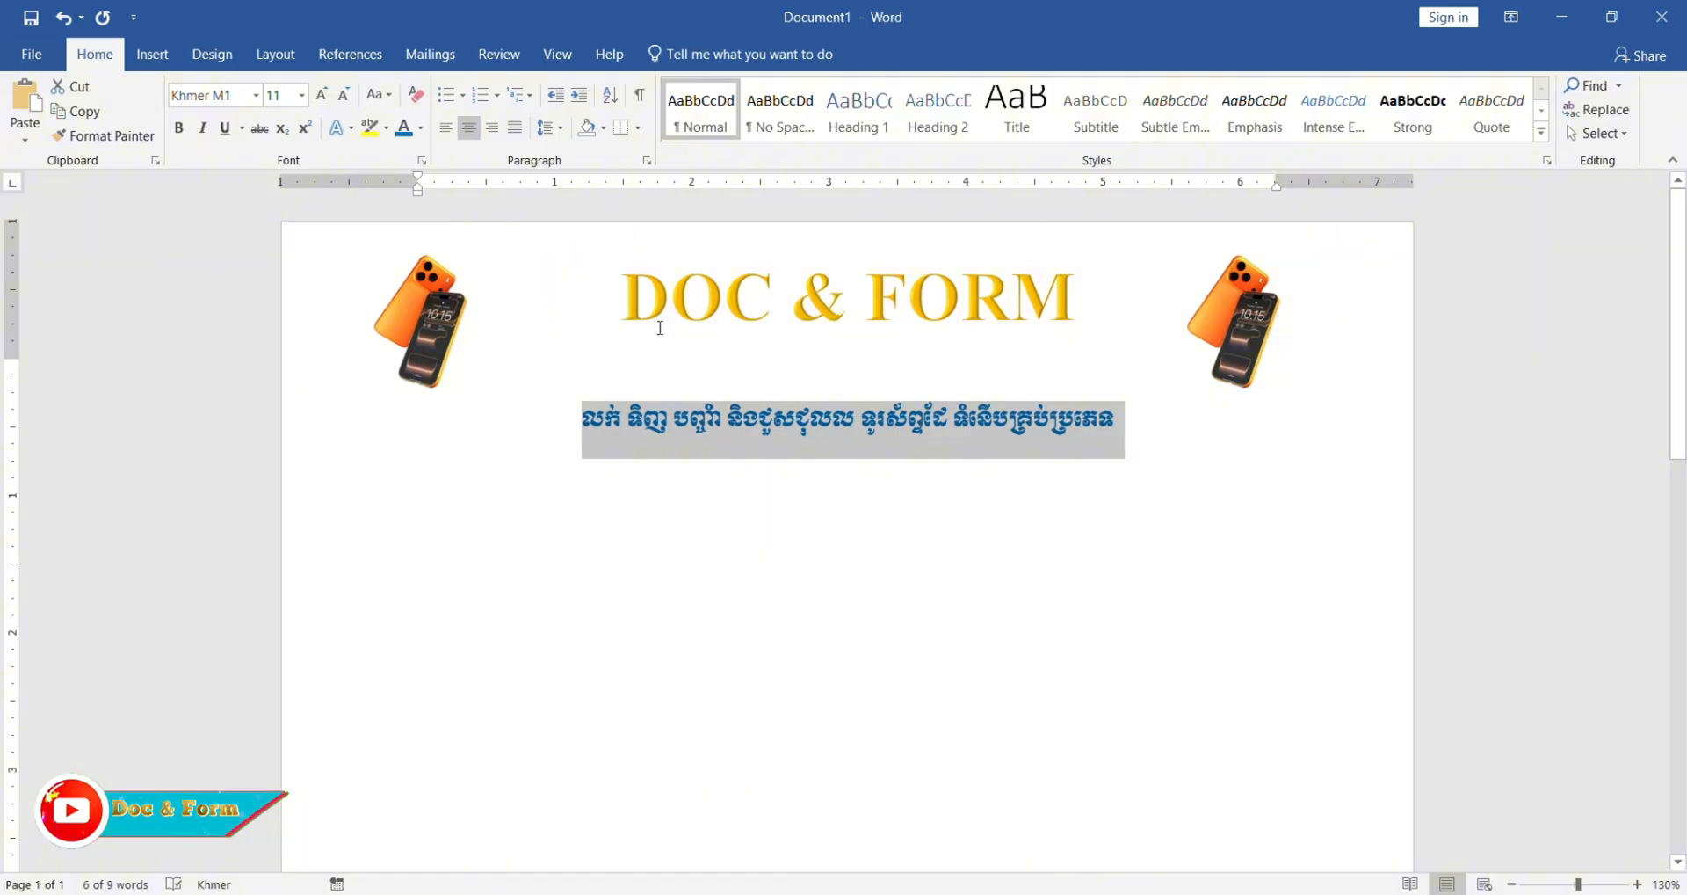
pyautogui.click(700, 390)
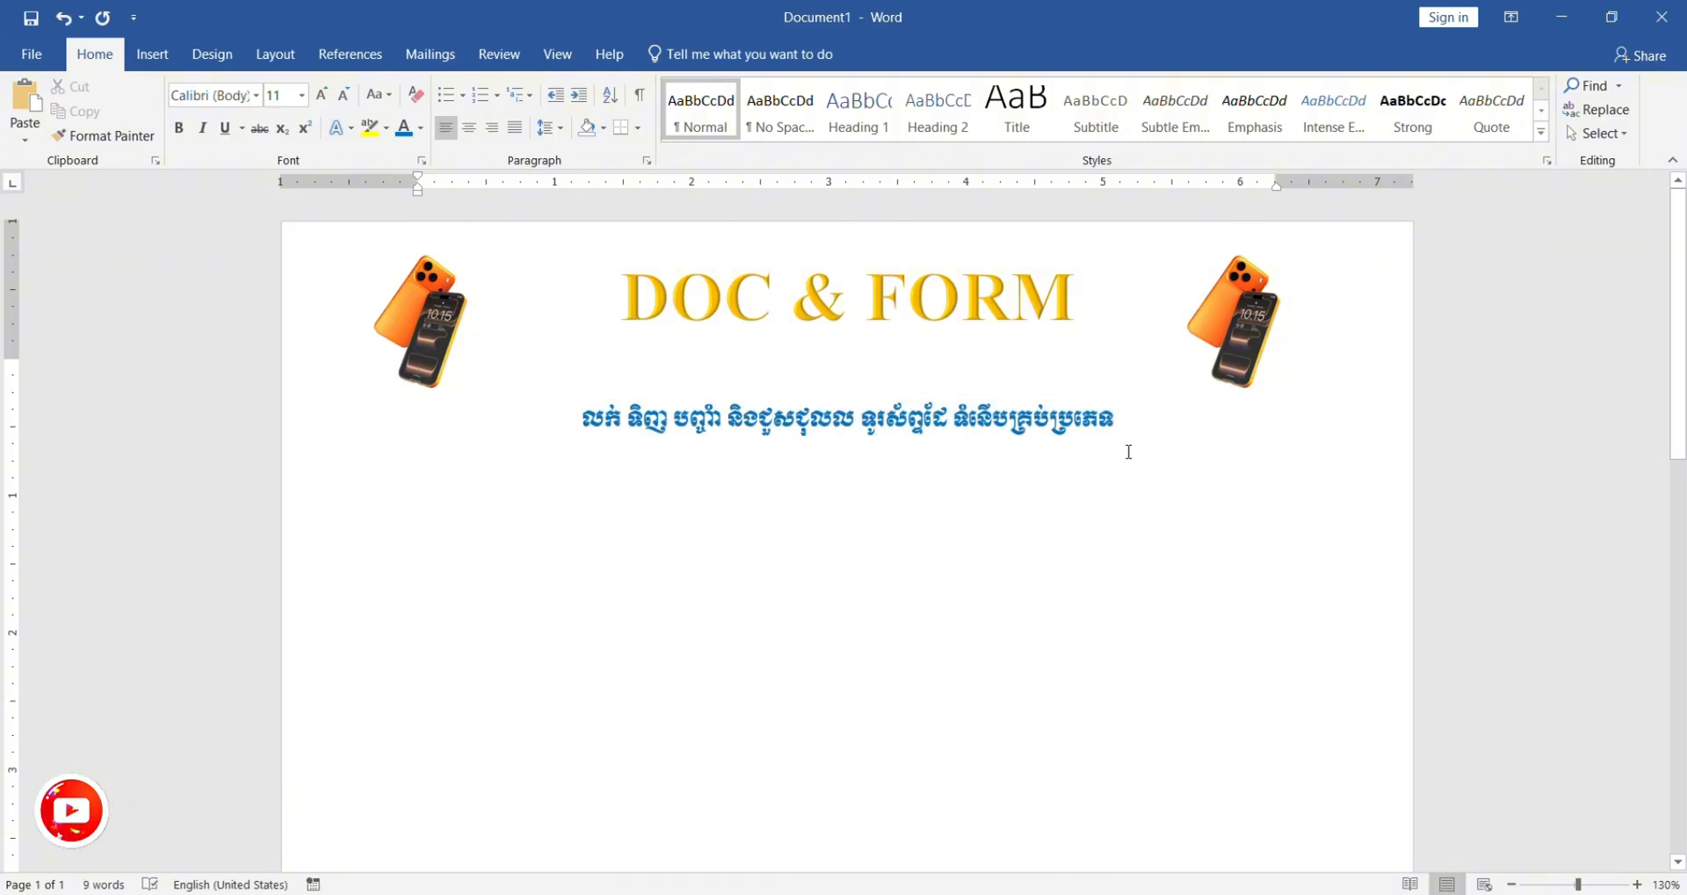
# Step: Add a left-aligned line below the tagline and draw a text box there, about 1.21" high and 2.22" wide
pyautogui.click(1118, 418)
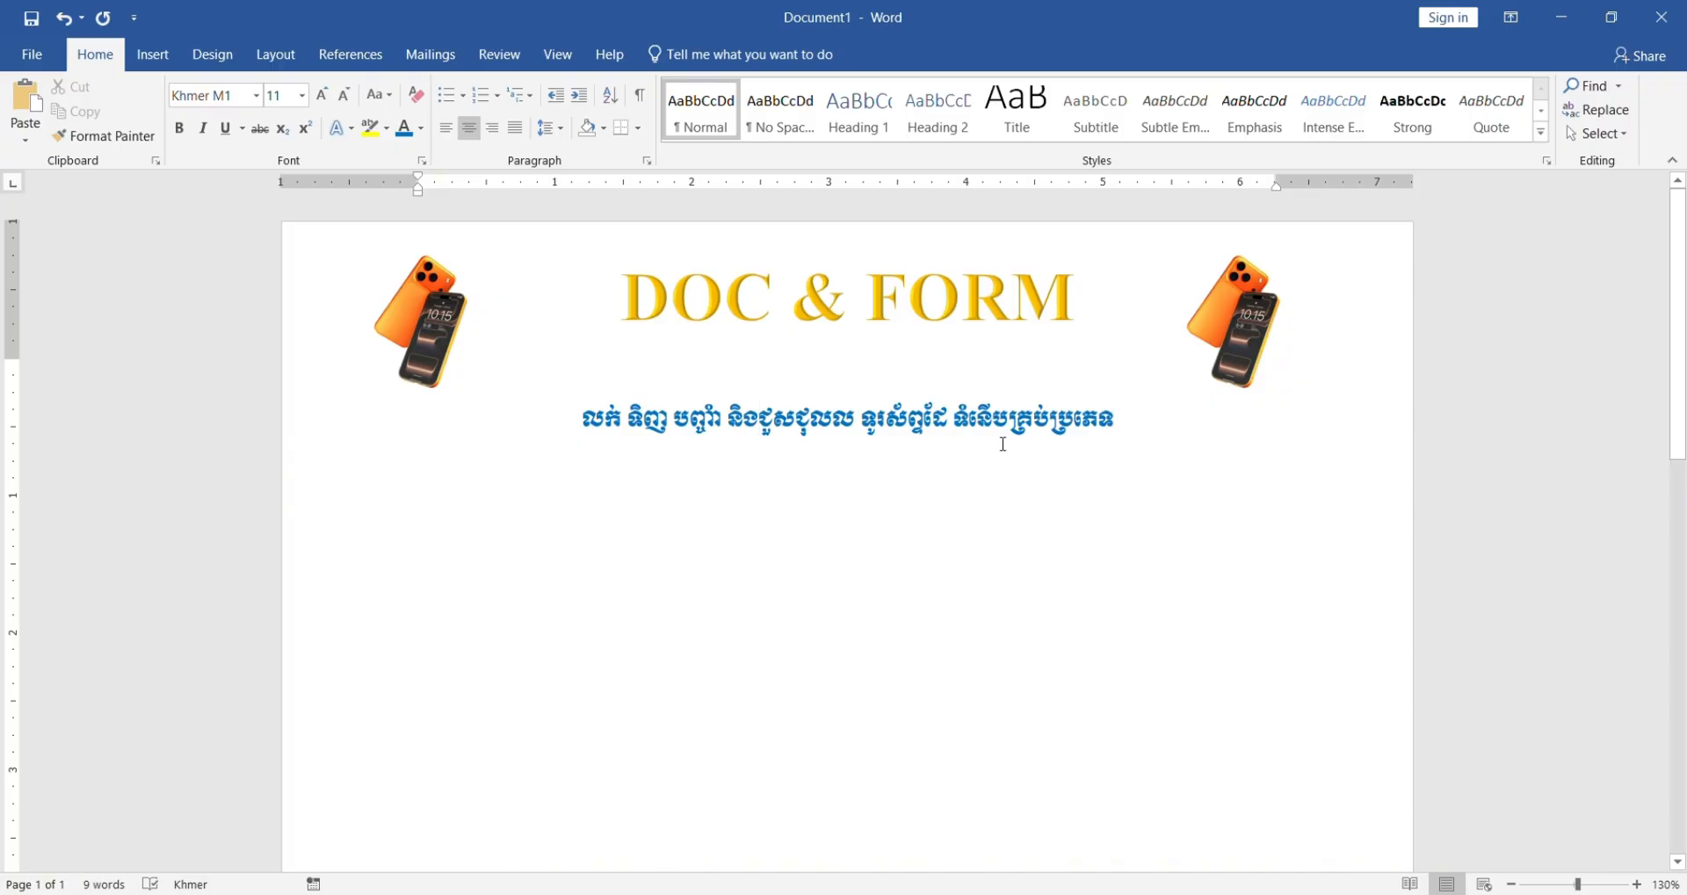
pyautogui.press('Return')
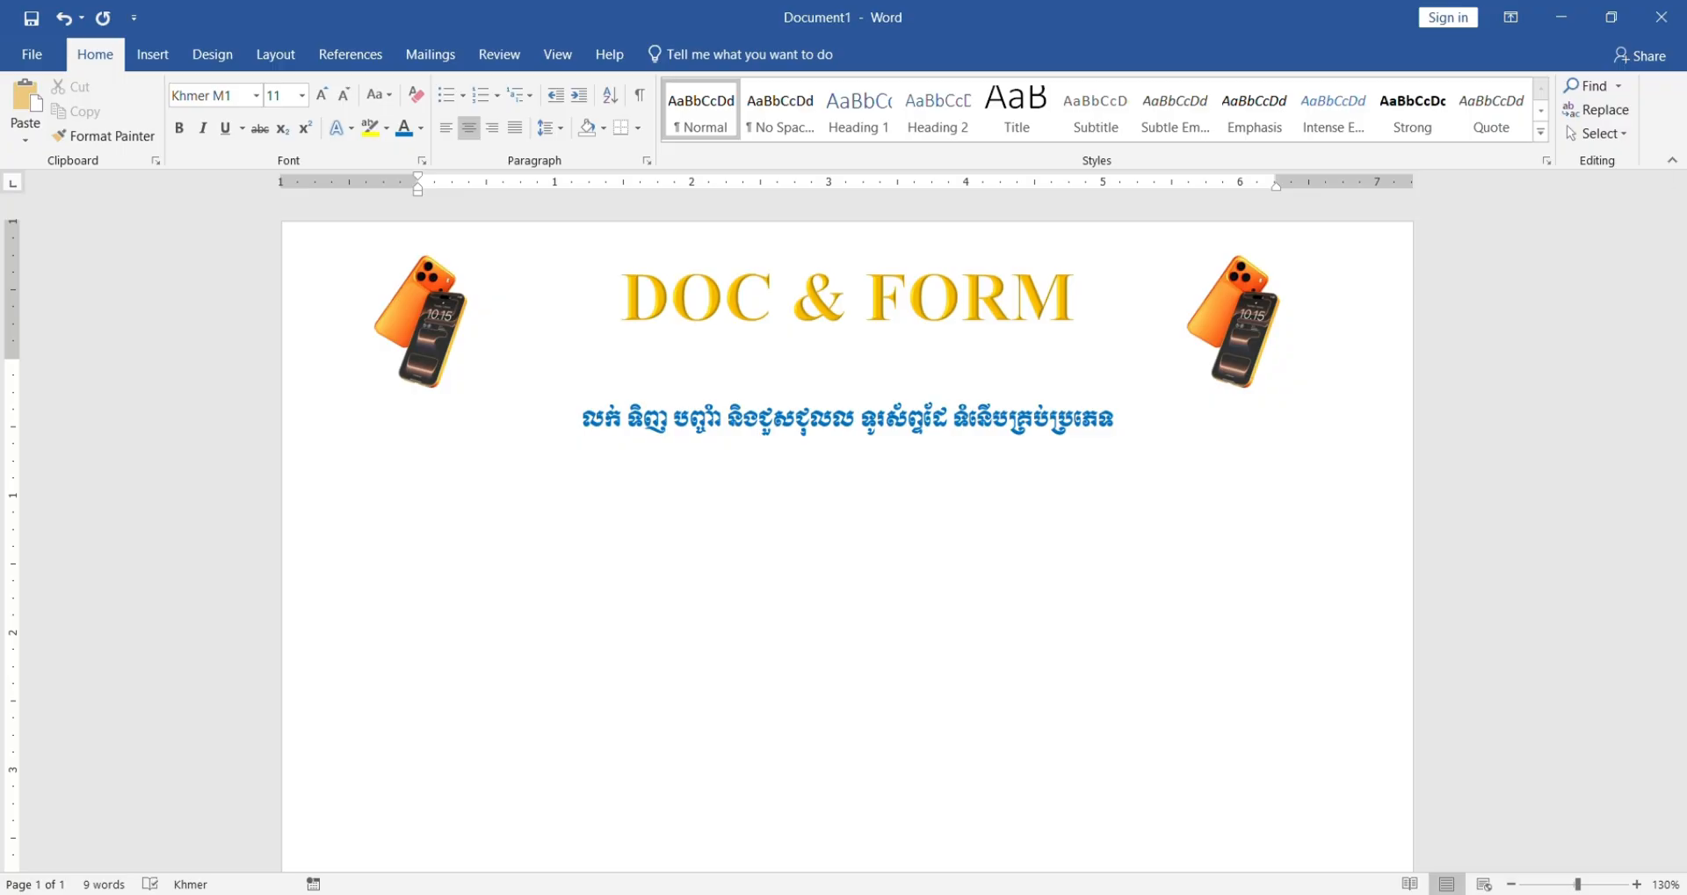
pyautogui.hotkey('ctrl', 'l')
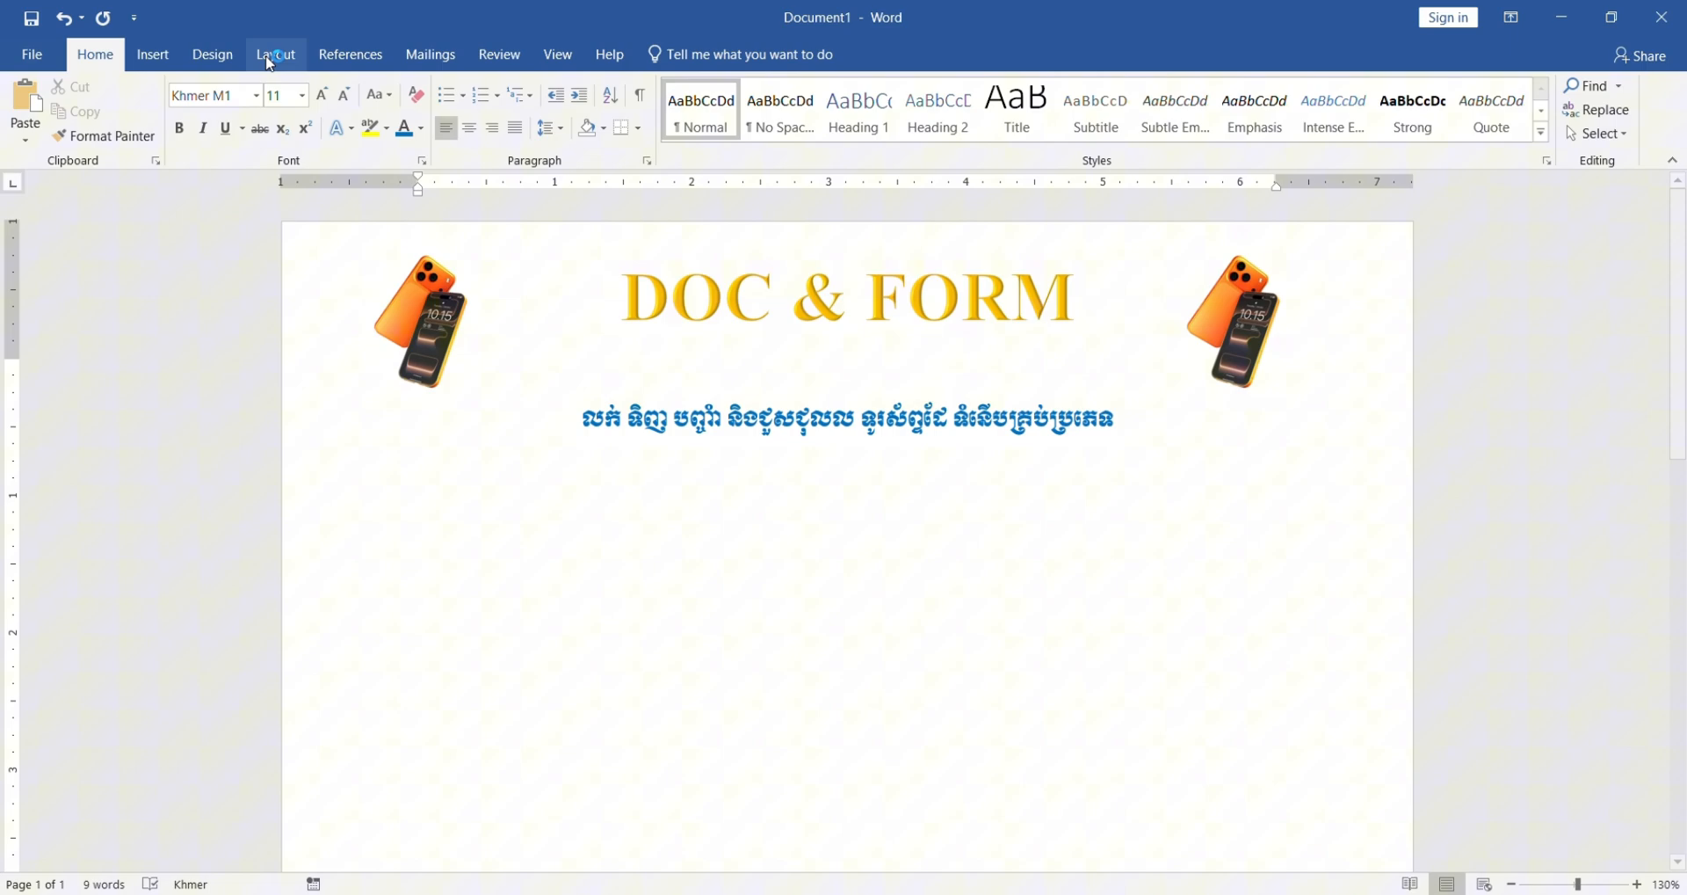
pyautogui.click(153, 54)
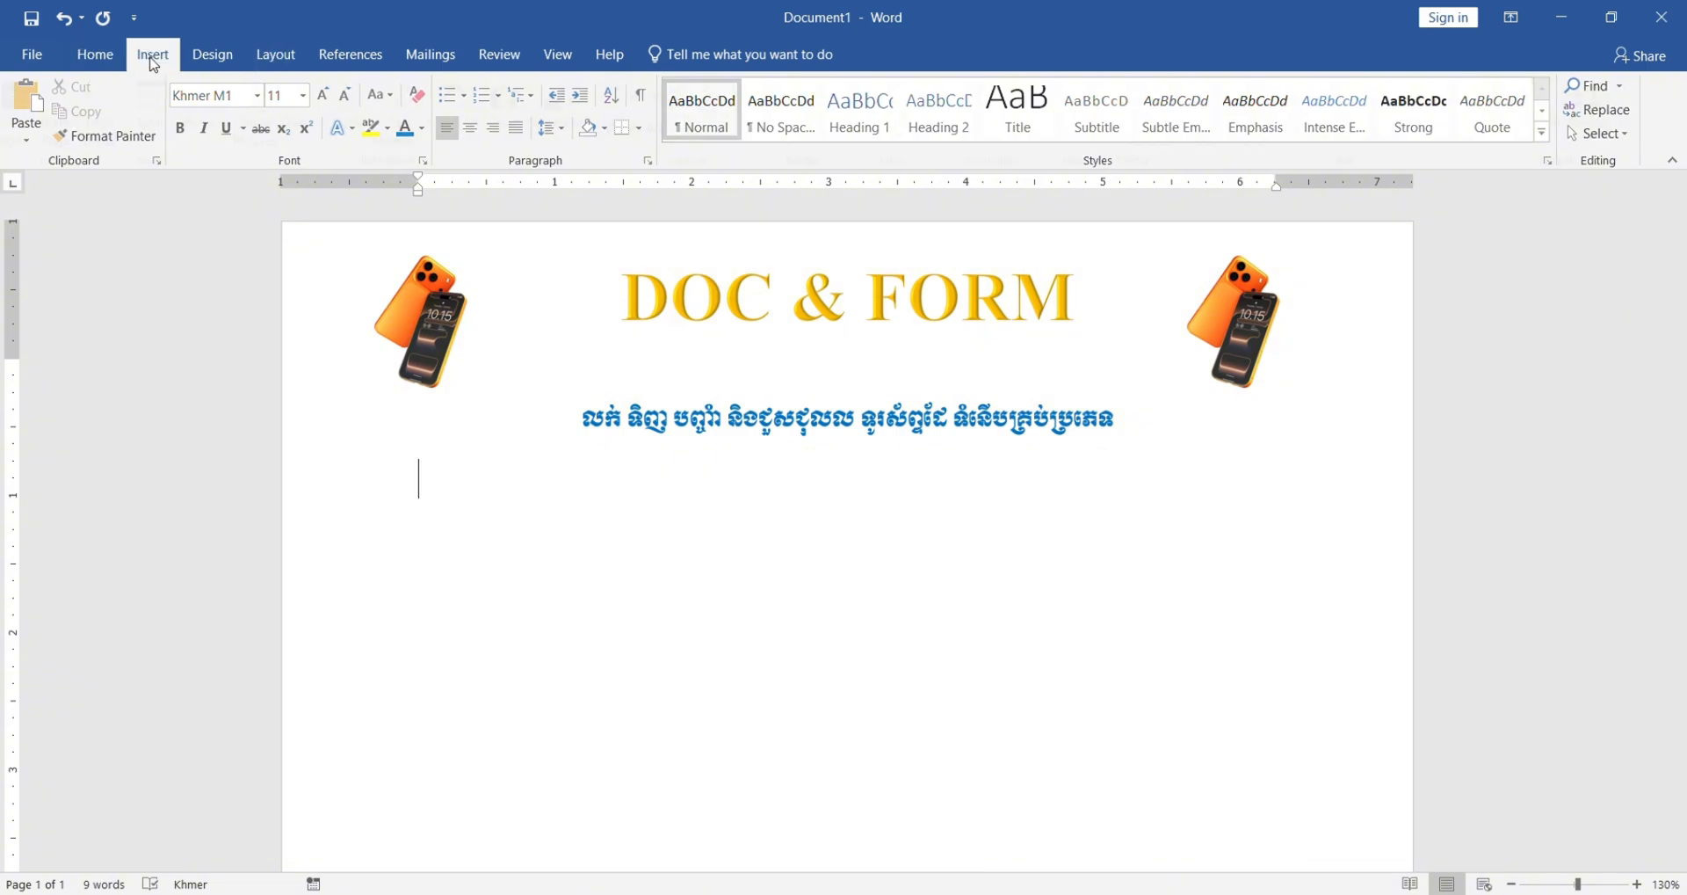
pyautogui.click(329, 138)
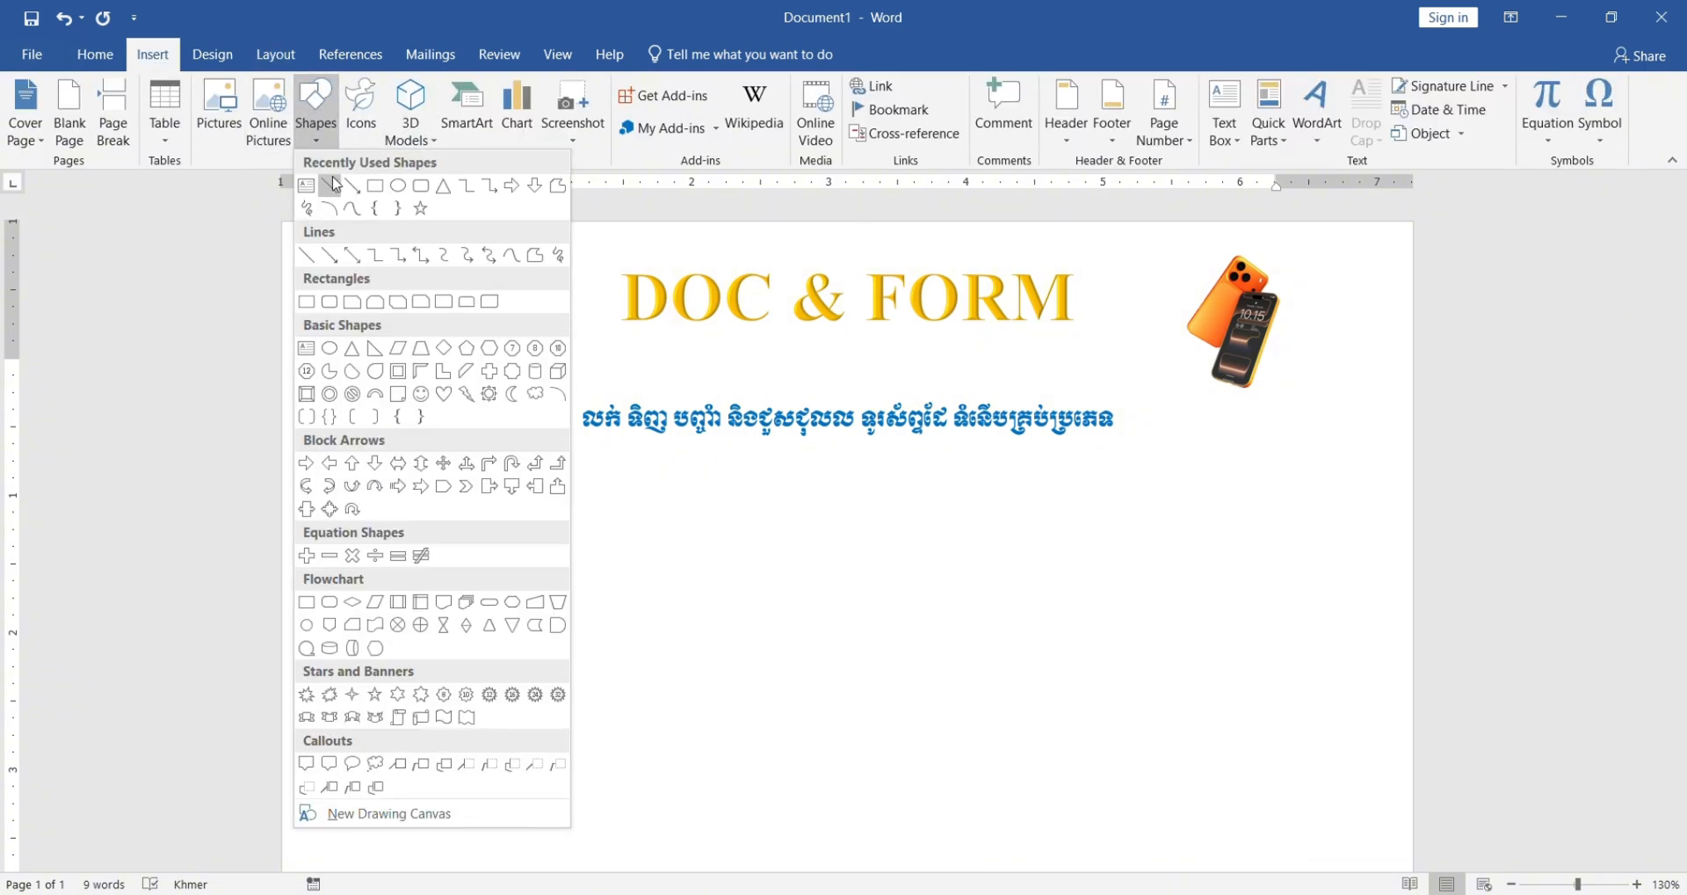
pyautogui.click(305, 345)
pyautogui.moveTo(375, 481); pyautogui.dragTo(681, 647)
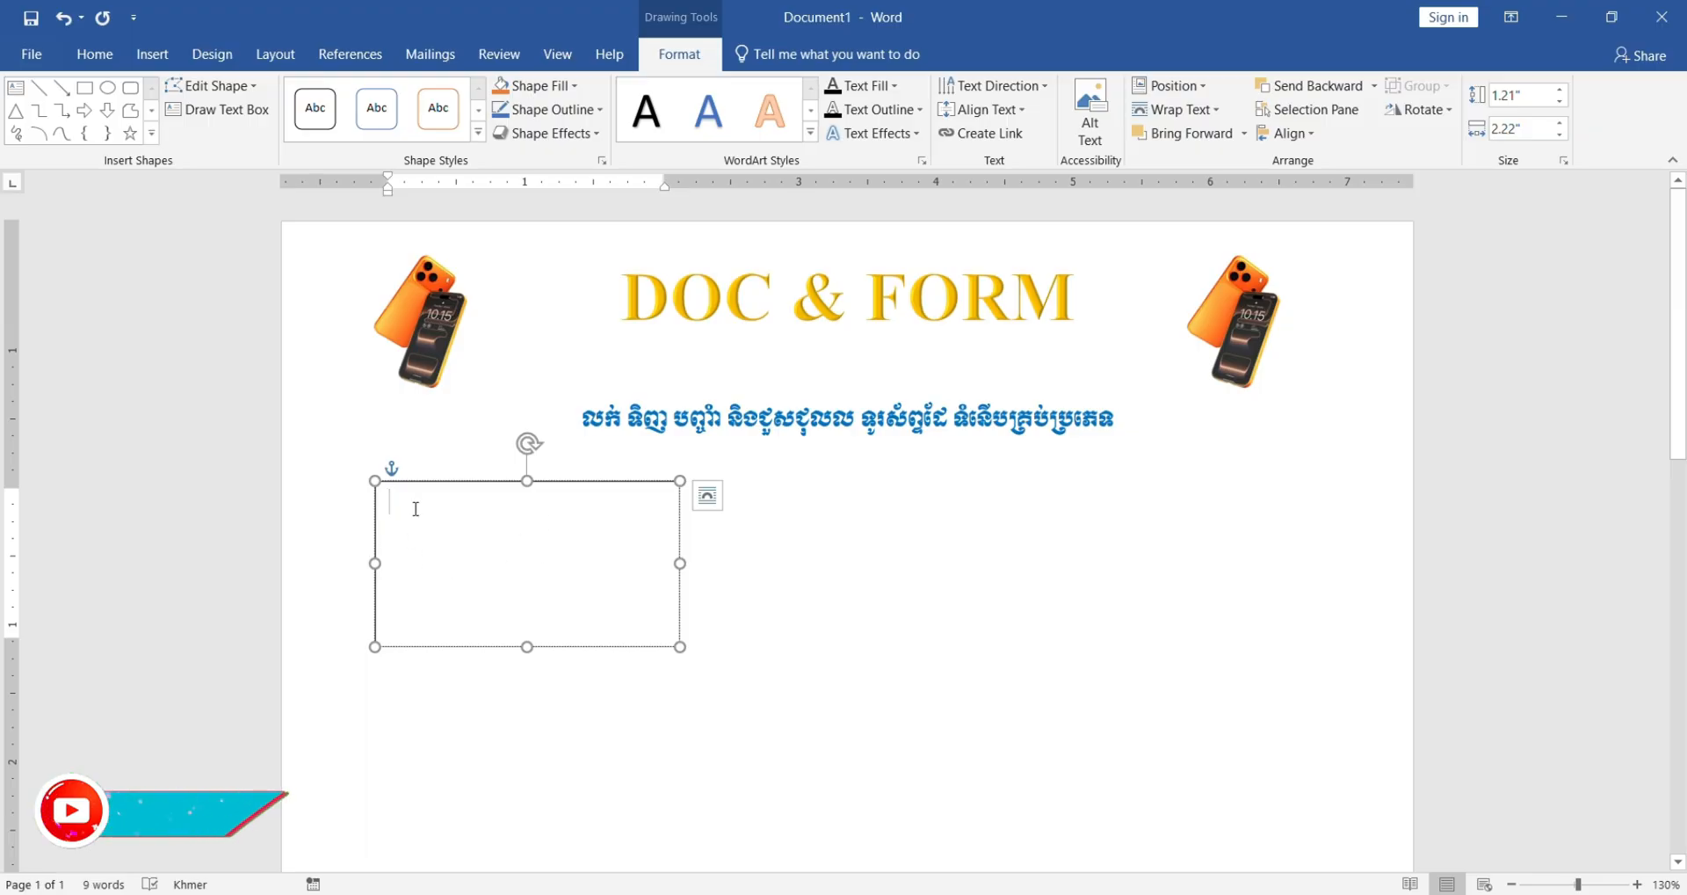
# Step: Give the new text box no fill and no outline
pyautogui.click(530, 92)
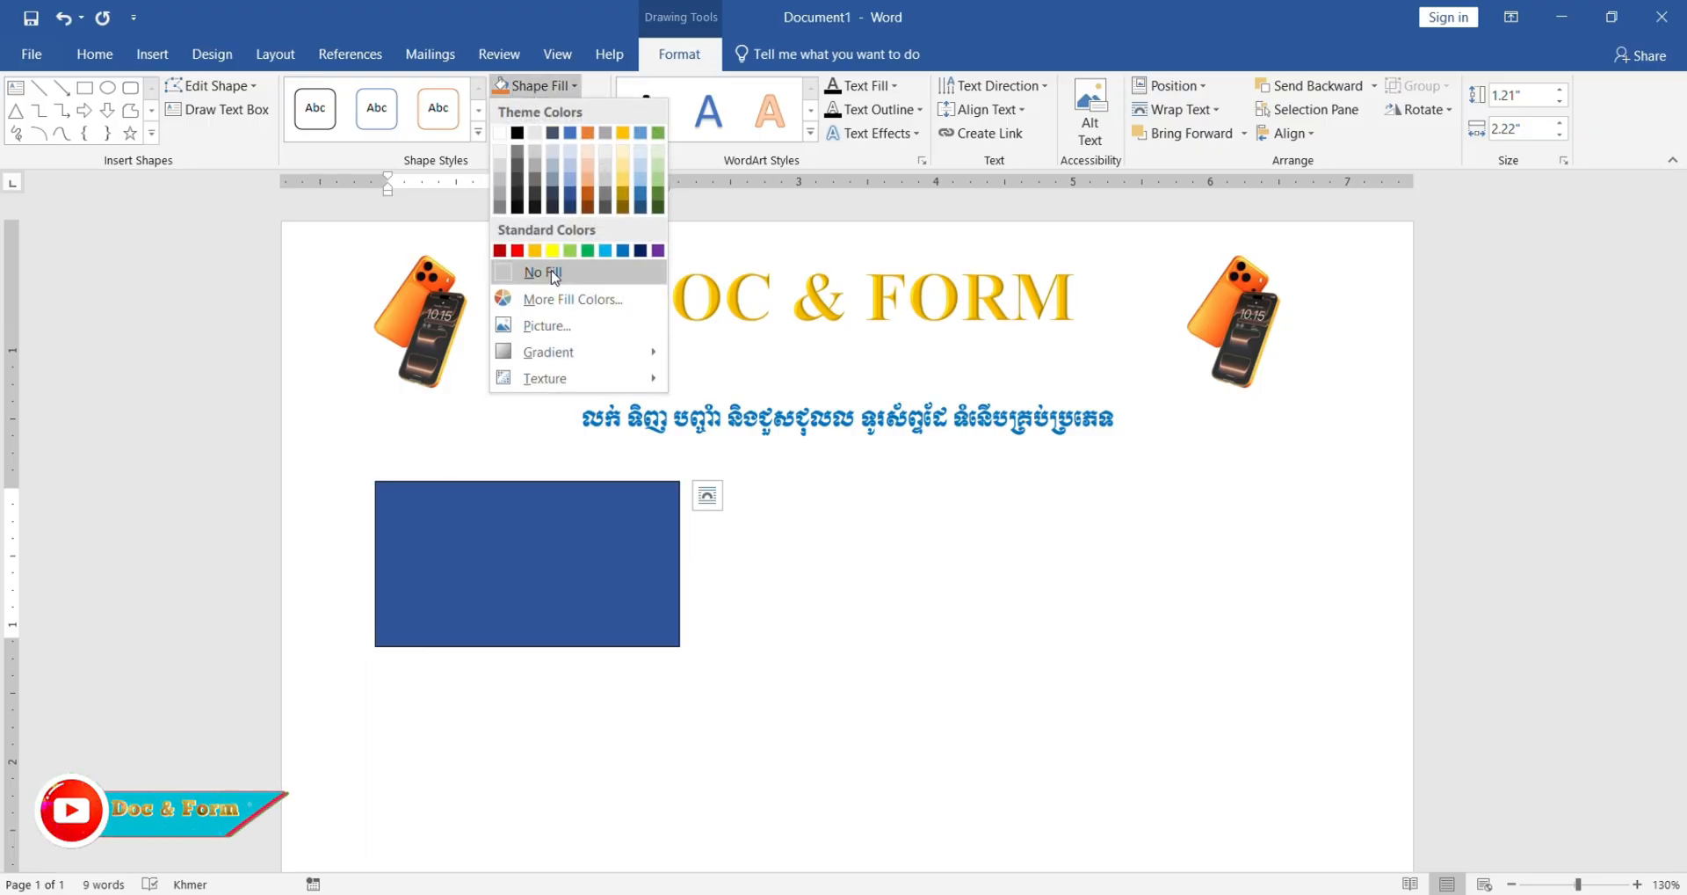
pyautogui.click(538, 272)
pyautogui.click(550, 114)
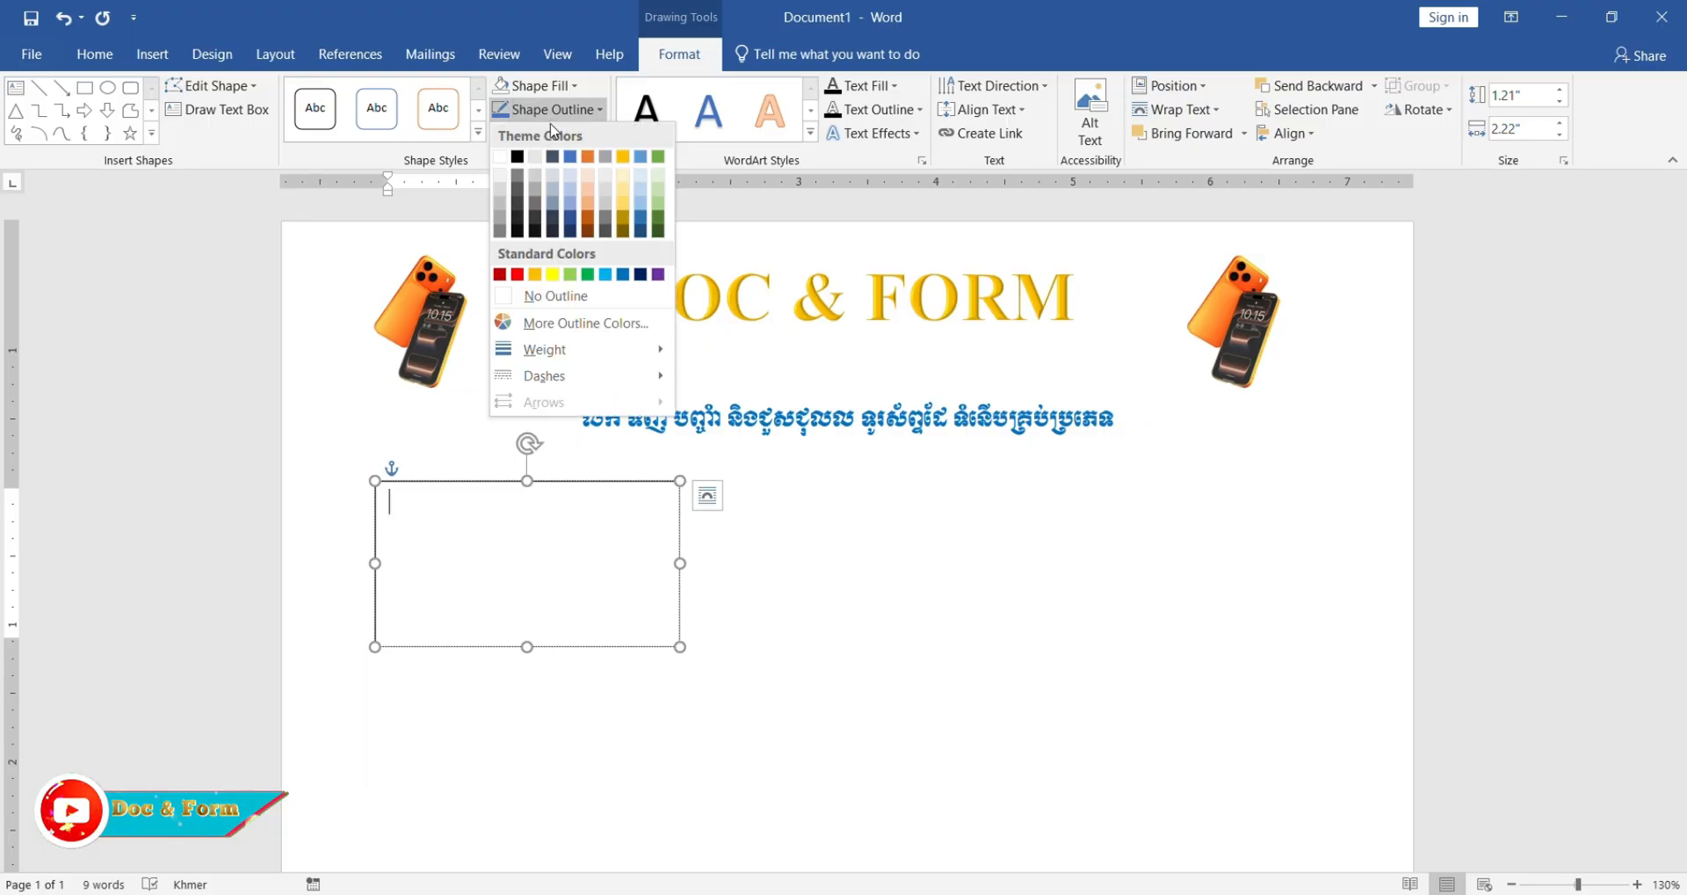
pyautogui.click(546, 293)
pyautogui.click(533, 133)
pyautogui.click(595, 539)
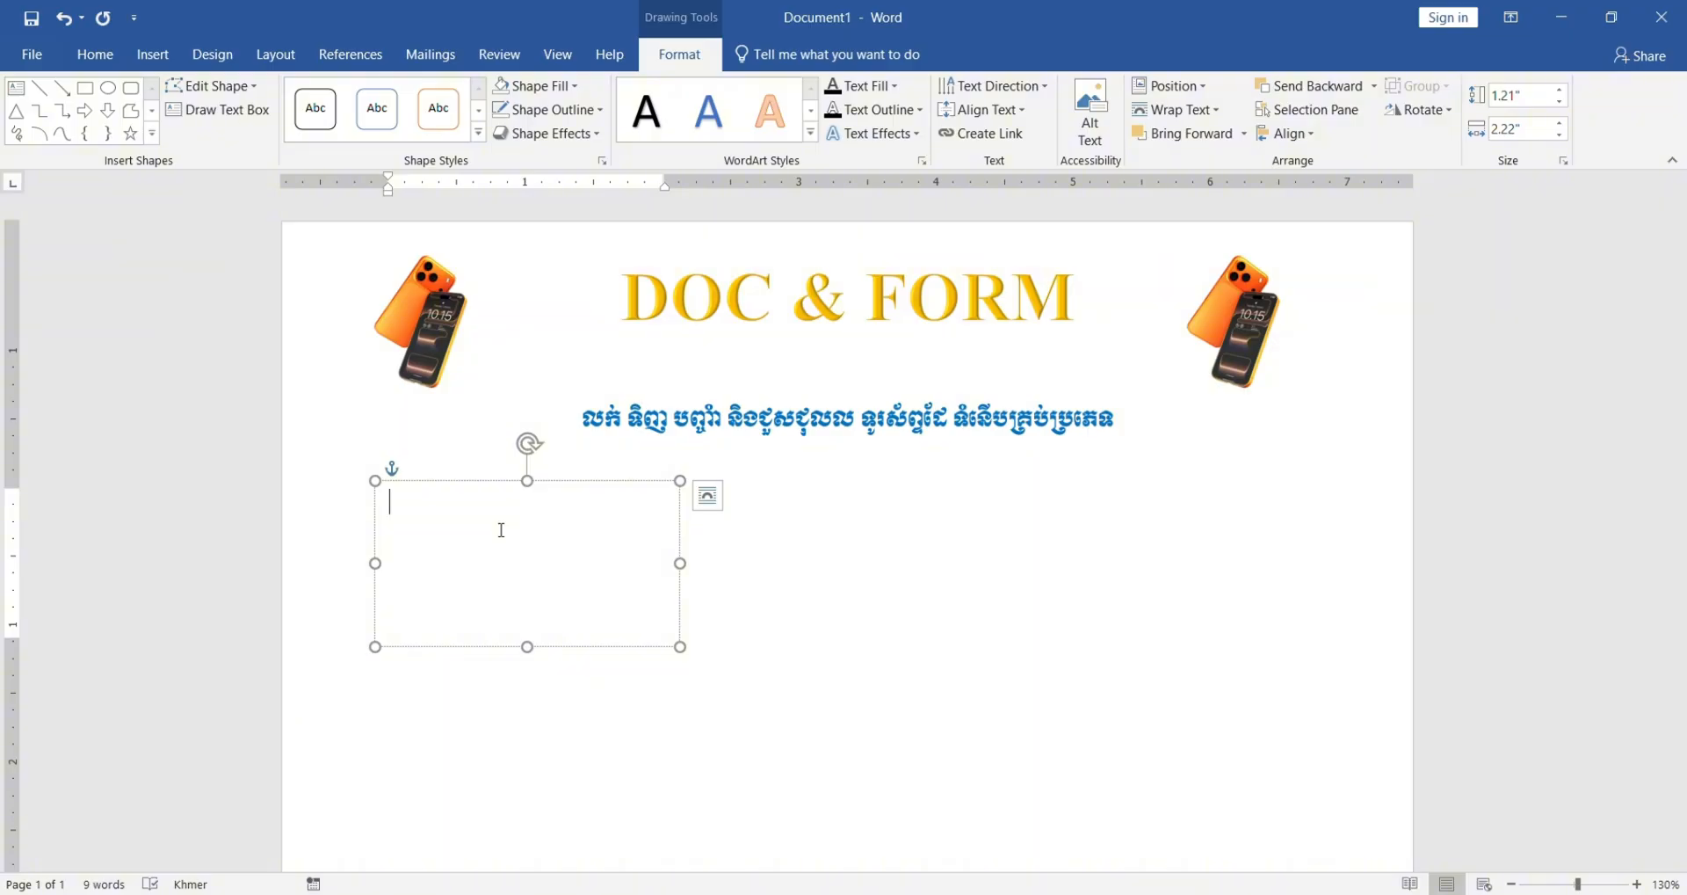
# Step: Enter the address label "អាសយដ្ឋាន៖" followed by a dotted blank in the text box, and begin a second line
pyautogui.write('១')
pyautogui.write('ាស')
pyautogui.press('BackSpace')
pyautogui.write('យដ្ឋាន')
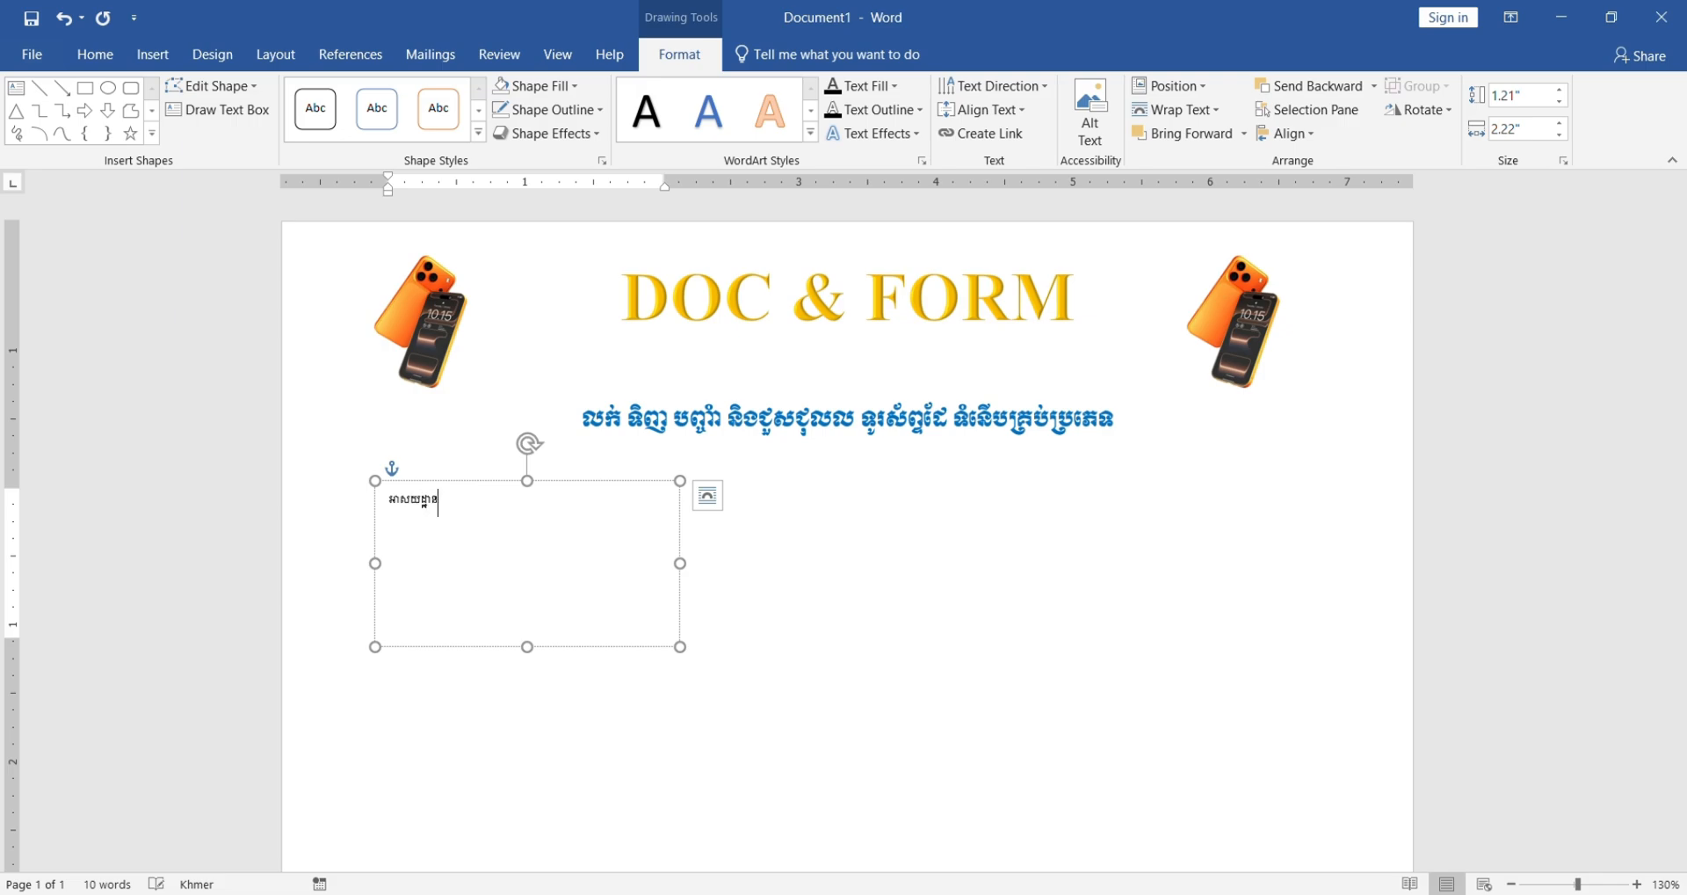
pyautogui.write('៖ ។')
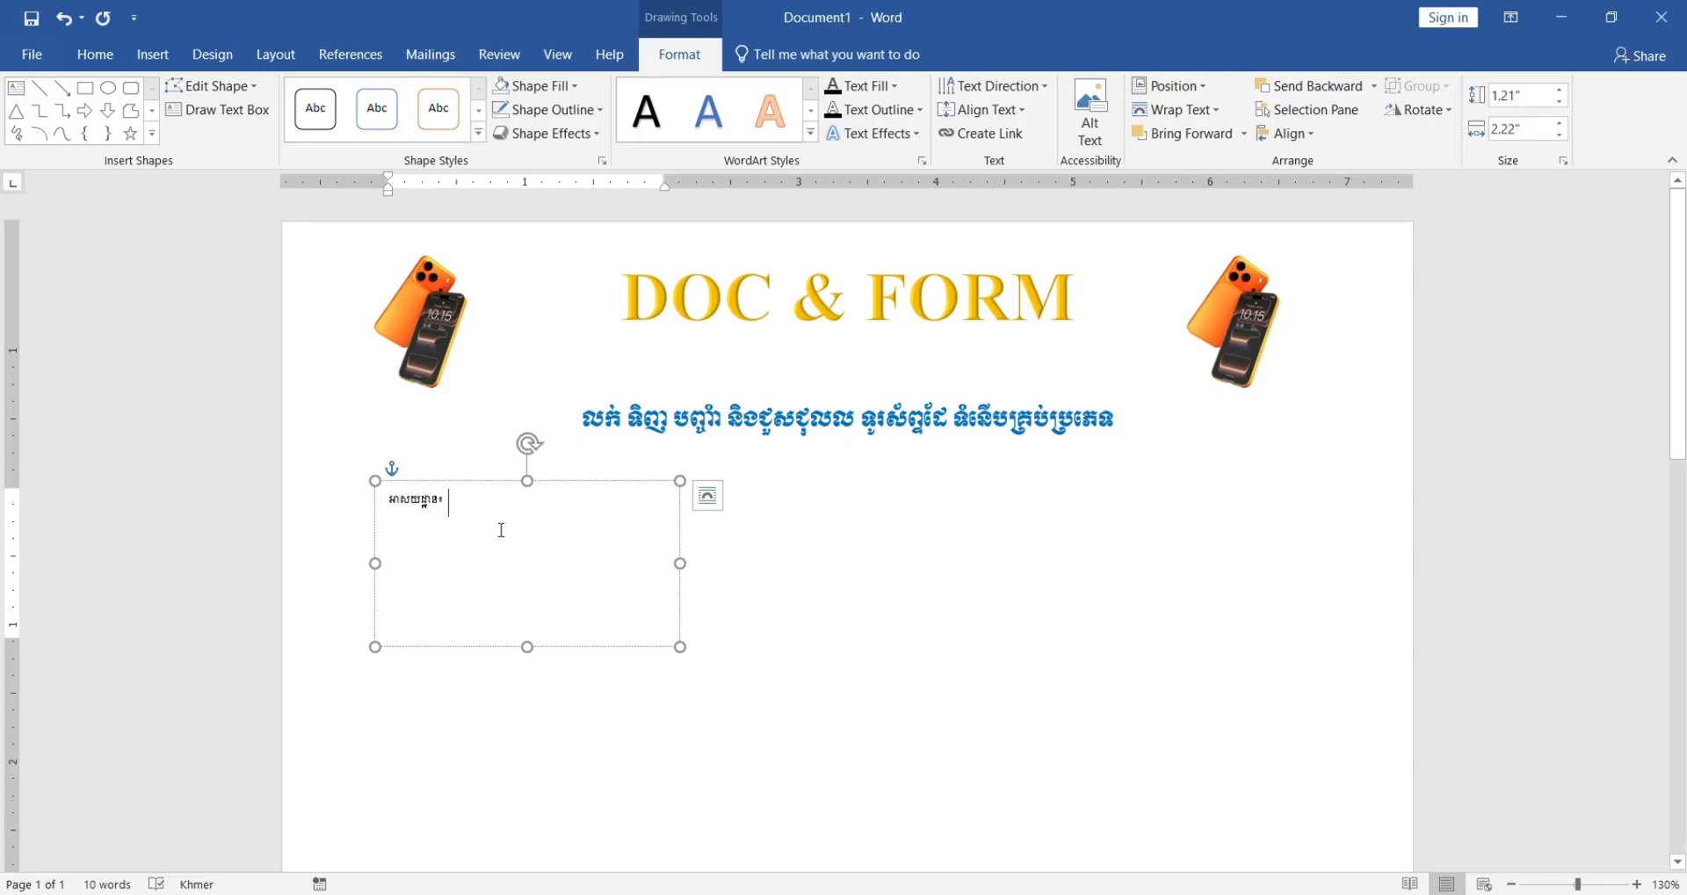
pyautogui.write('។។។។។។។។។')
pyautogui.press('Return')
pyautogui.hotkey('alt', 'shift')
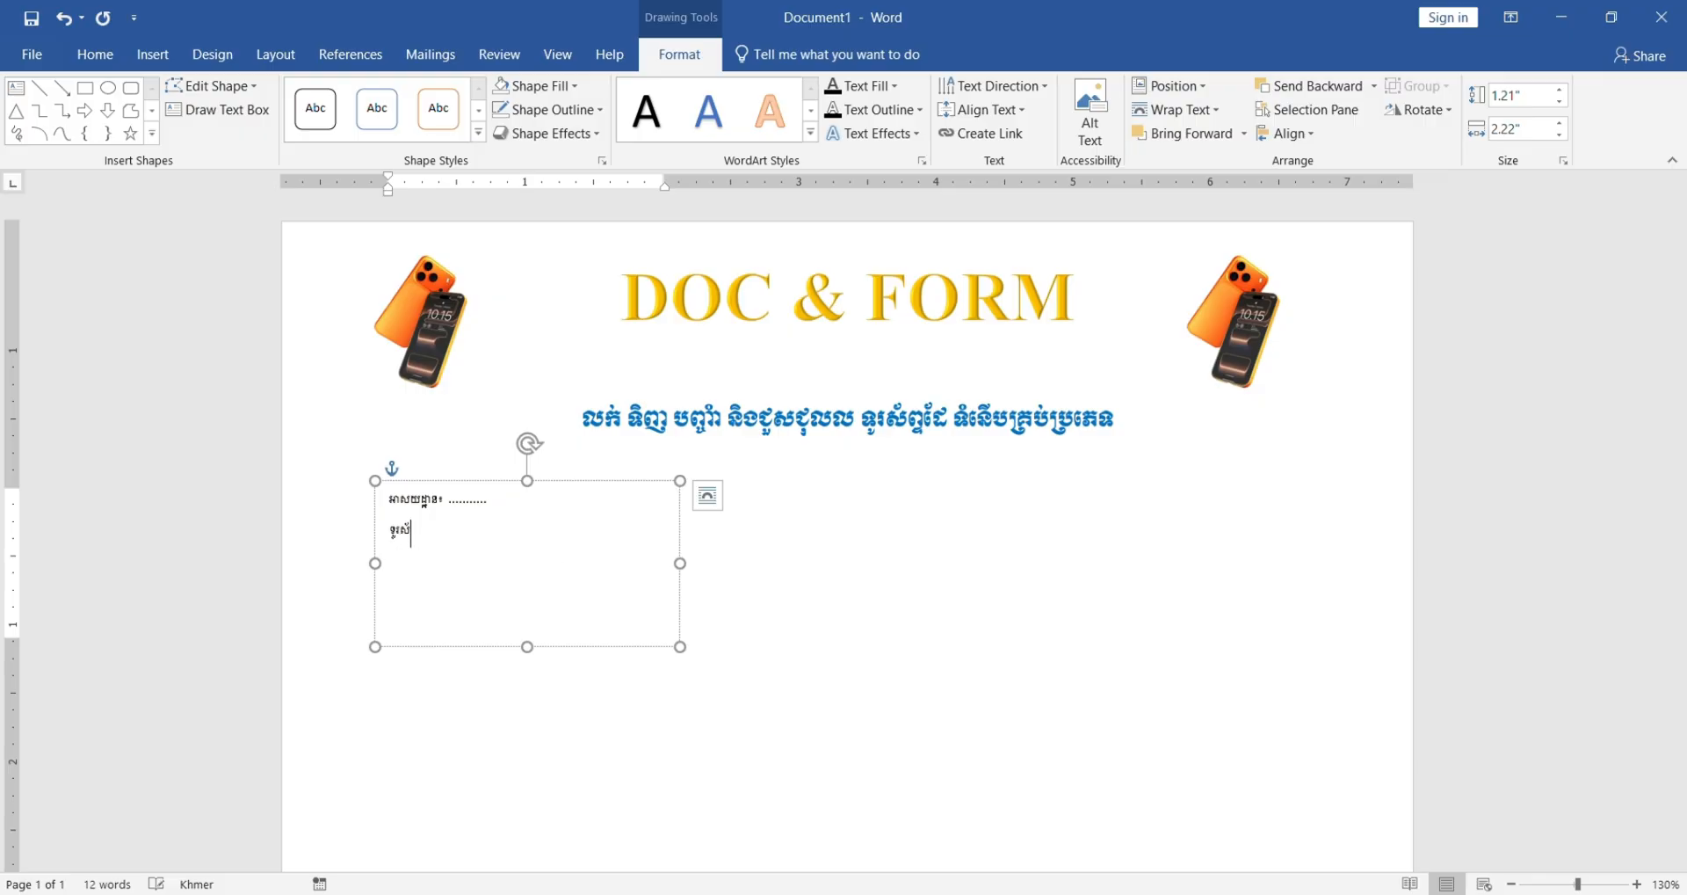
# Step: Enter the phone label "ទូរស័ព្ទៈ" followed by a dotted blank on the text box's second line
pyautogui.write('ព្ទលេខោះ')
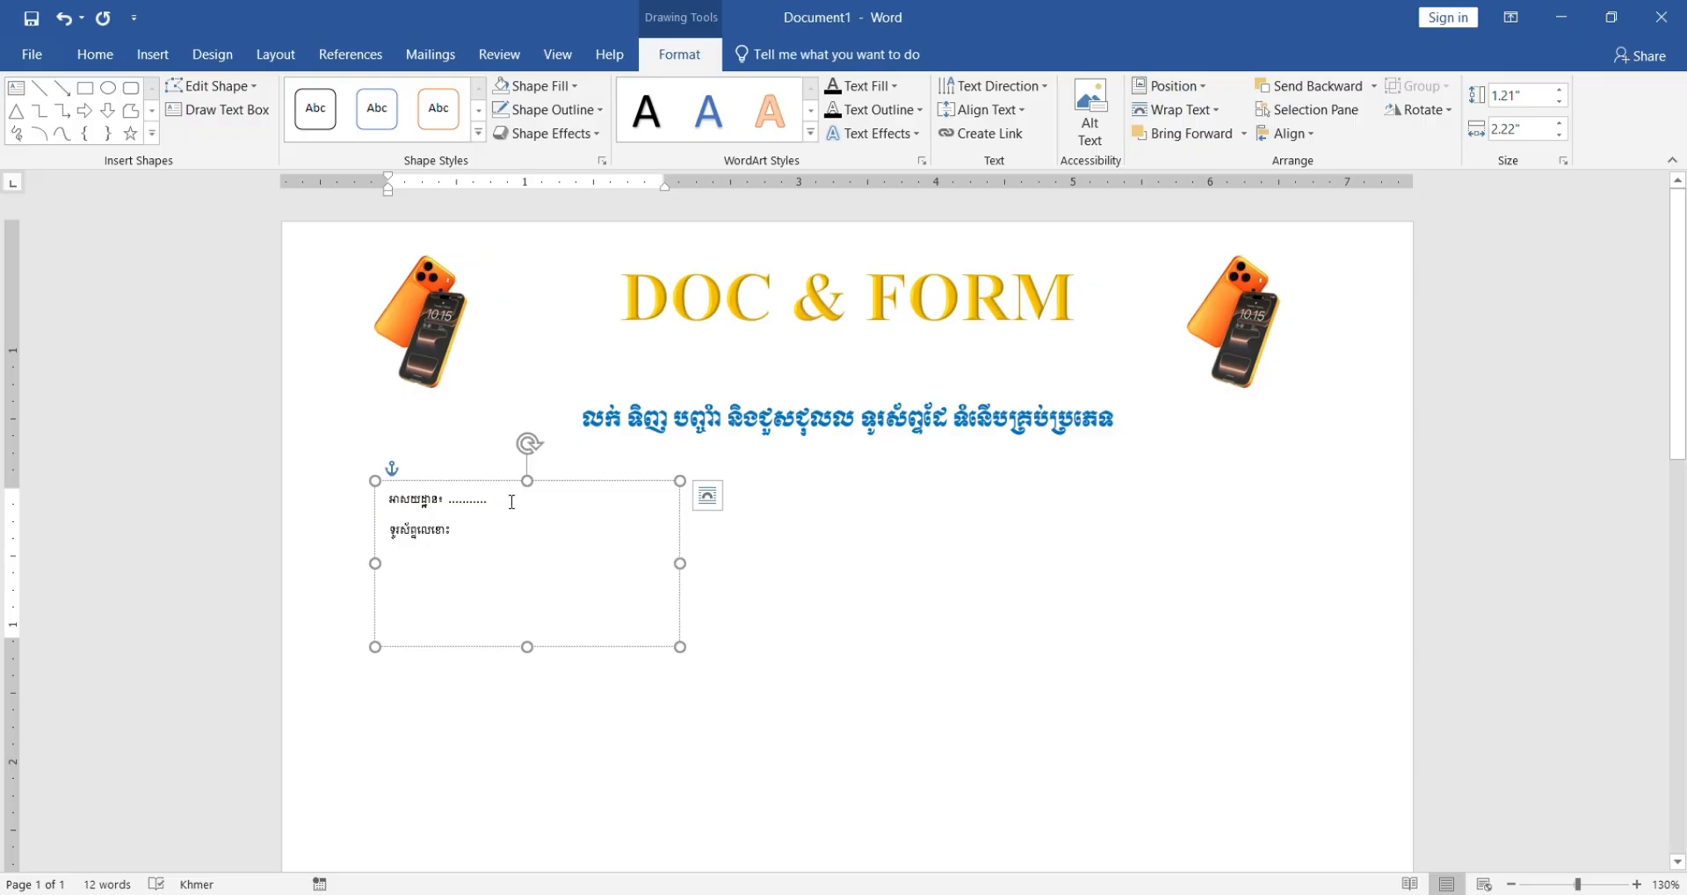
pyautogui.hotkey('ctrl', 'z')
pyautogui.write('័ព')
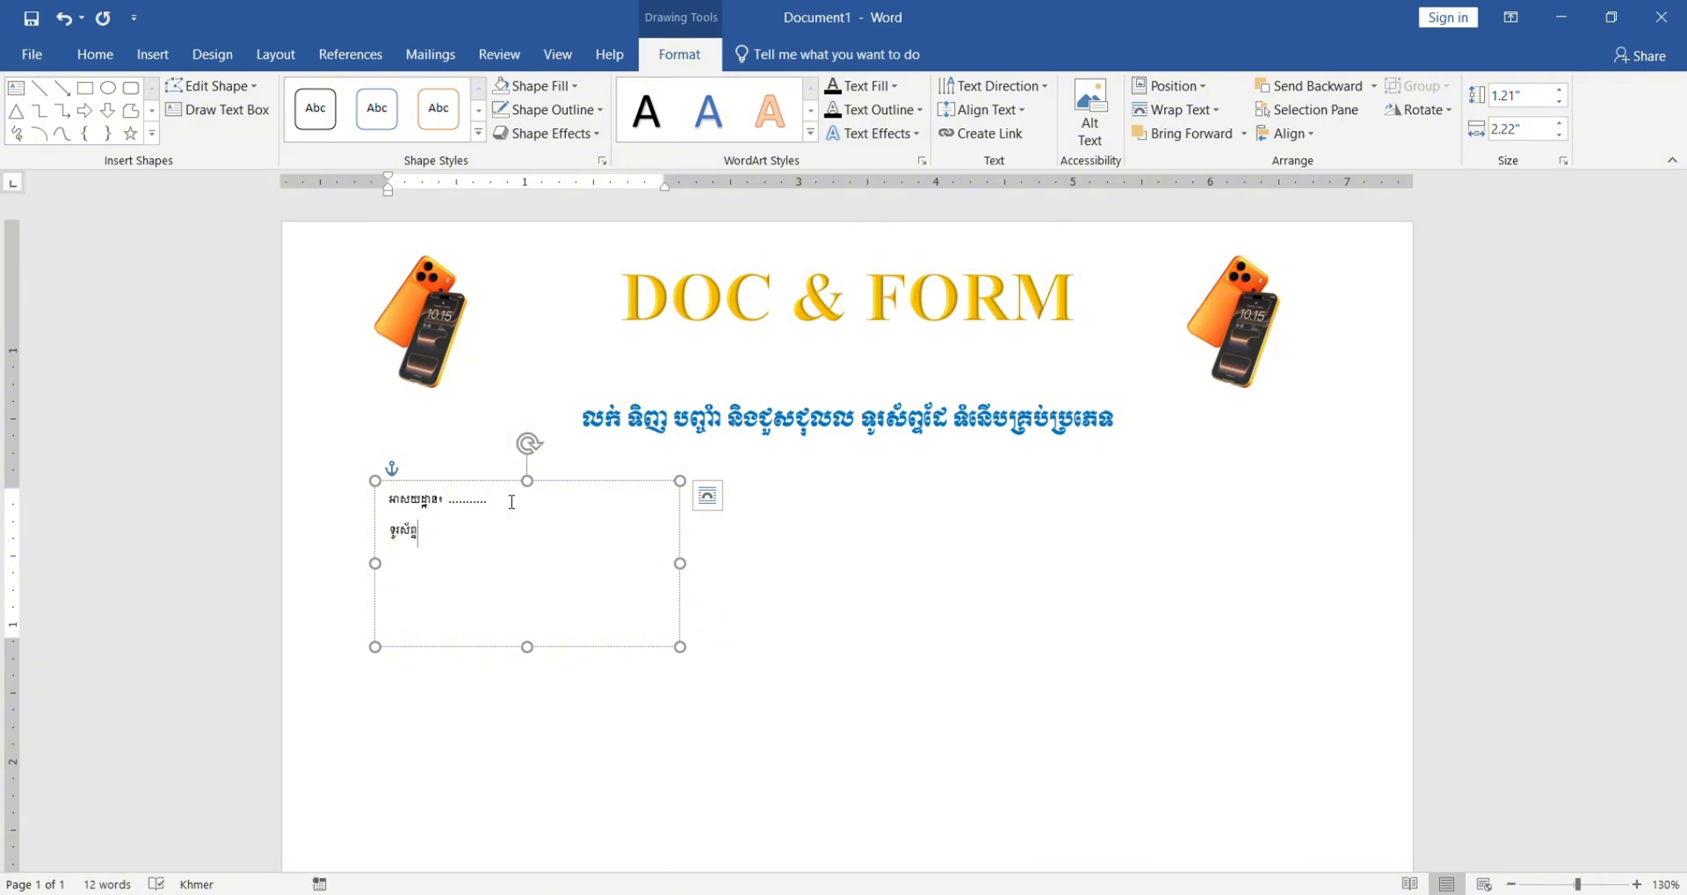
pyautogui.write('្ទៈ ................')
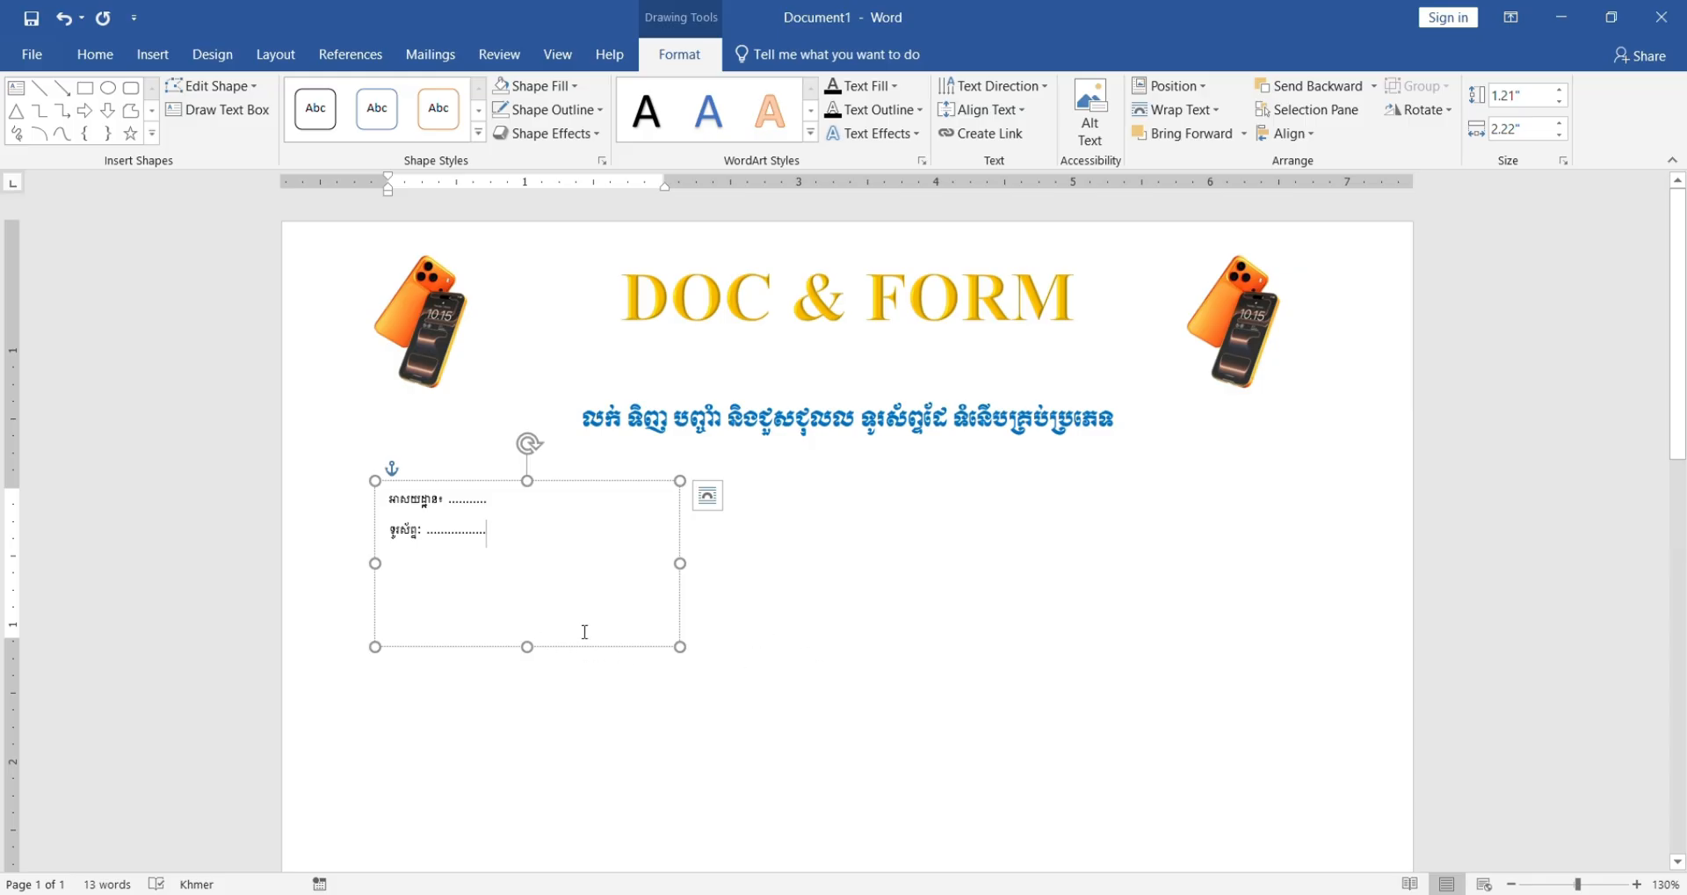
# Step: Set the font of both contact lines in the text box to Khmer OS Siemreap
pyautogui.scroll(3, 603, 652)
pyautogui.scroll(-3, 603, 653)
pyautogui.scroll(3, 603, 655)
pyautogui.scroll(-3, 603, 654)
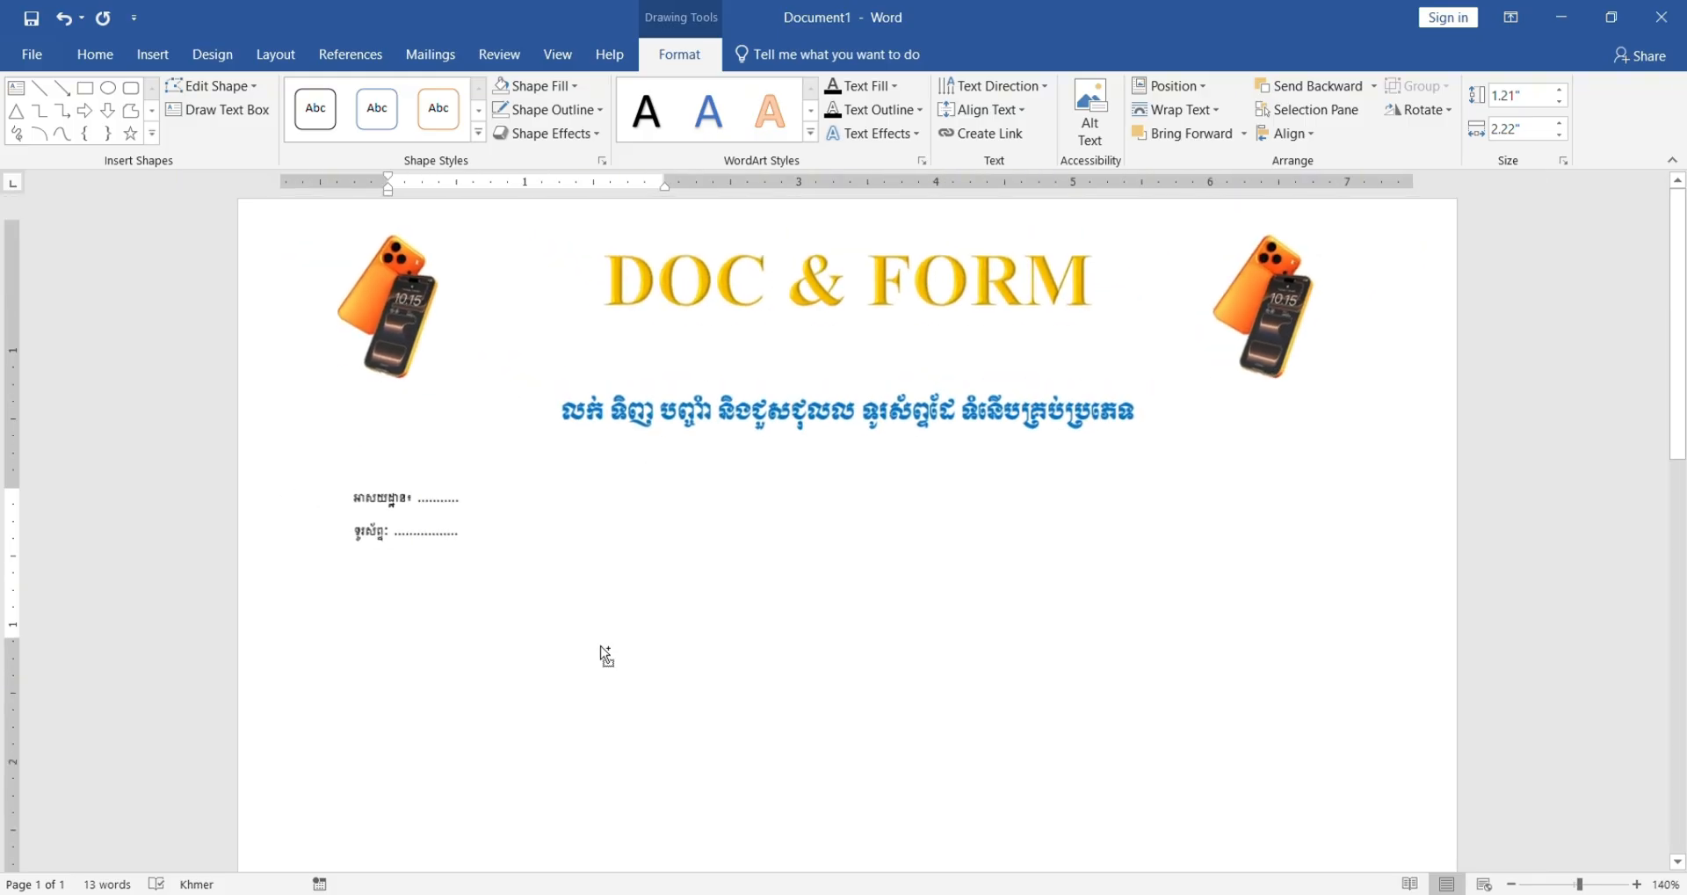
pyautogui.scroll(1, 602, 655)
pyautogui.scroll(3, 606, 657)
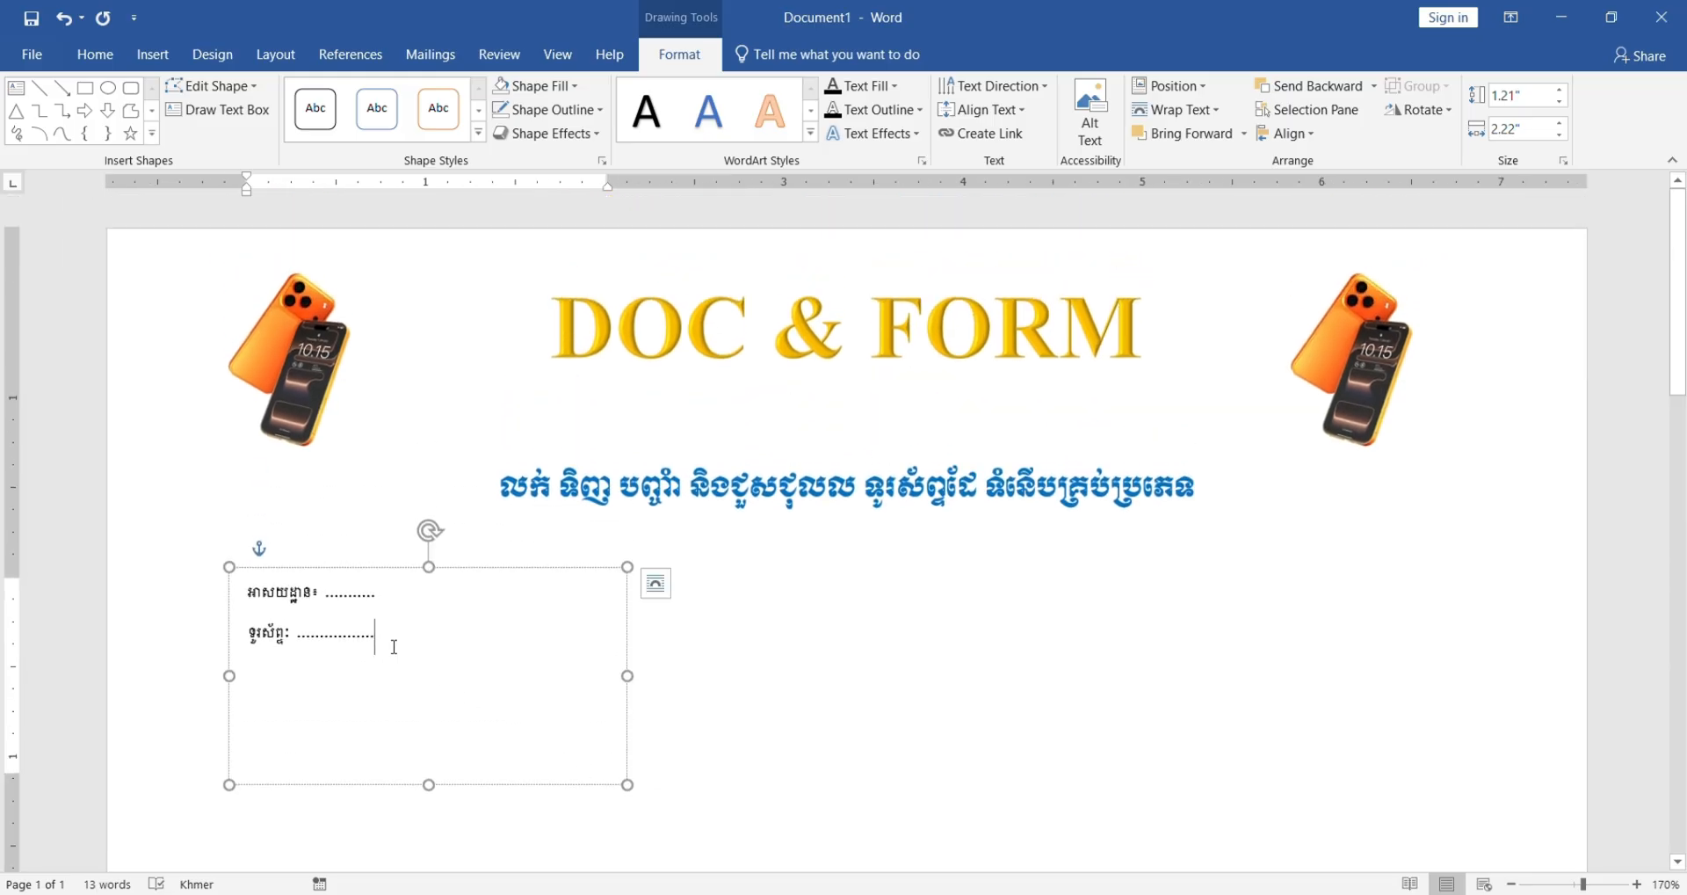
pyautogui.hotkey('ctrl', 'a')
pyautogui.click(95, 54)
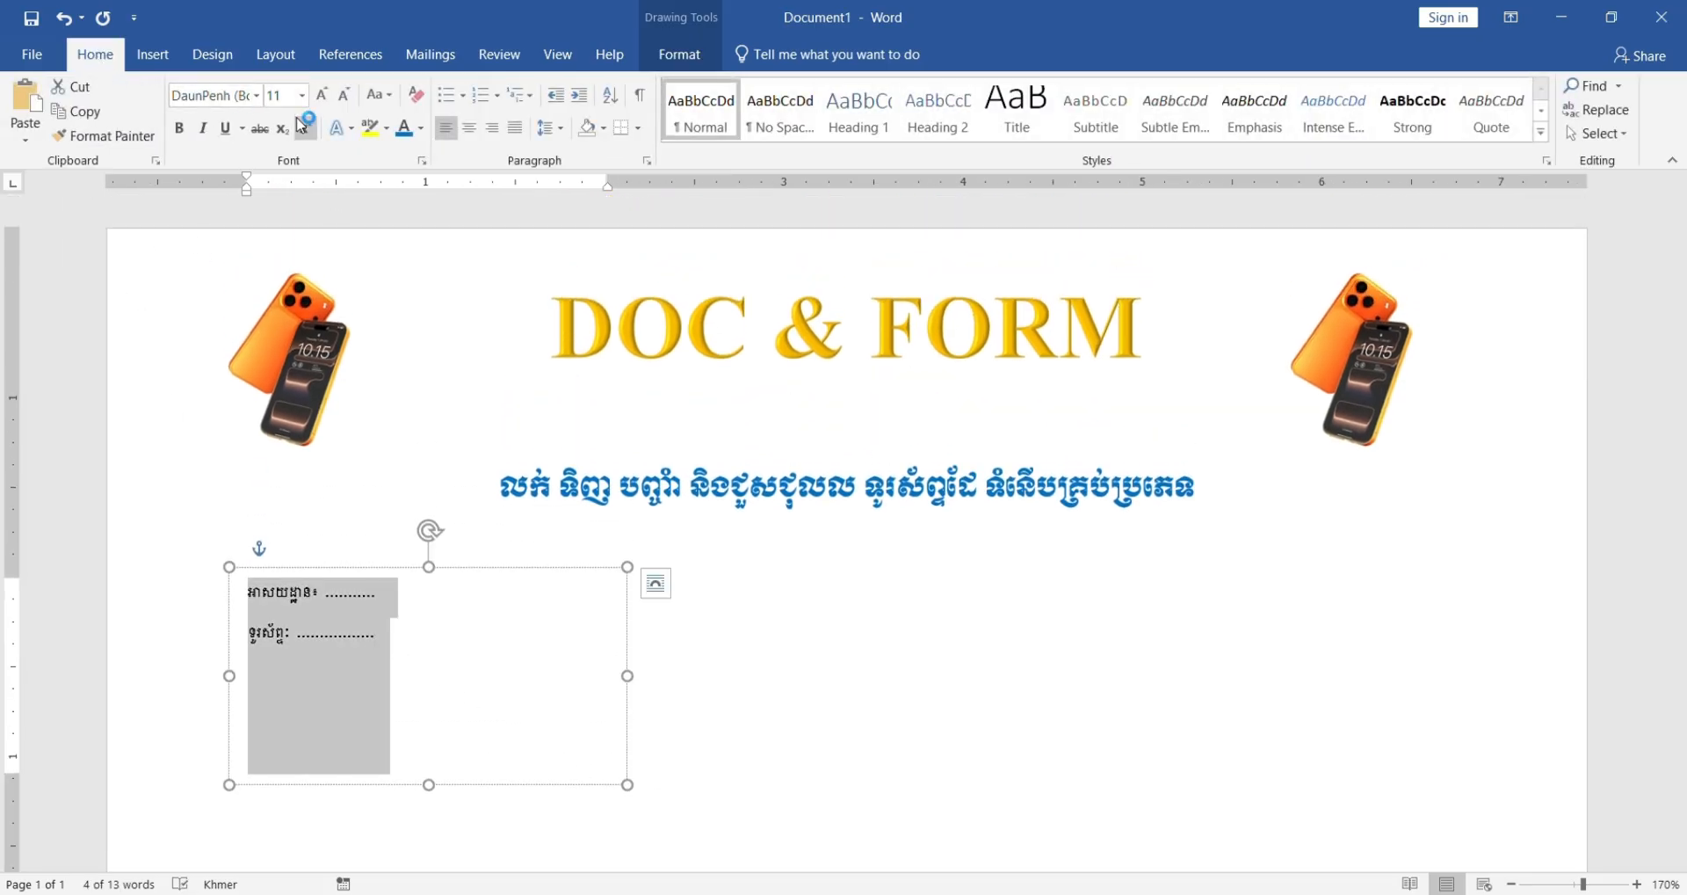
pyautogui.click(257, 97)
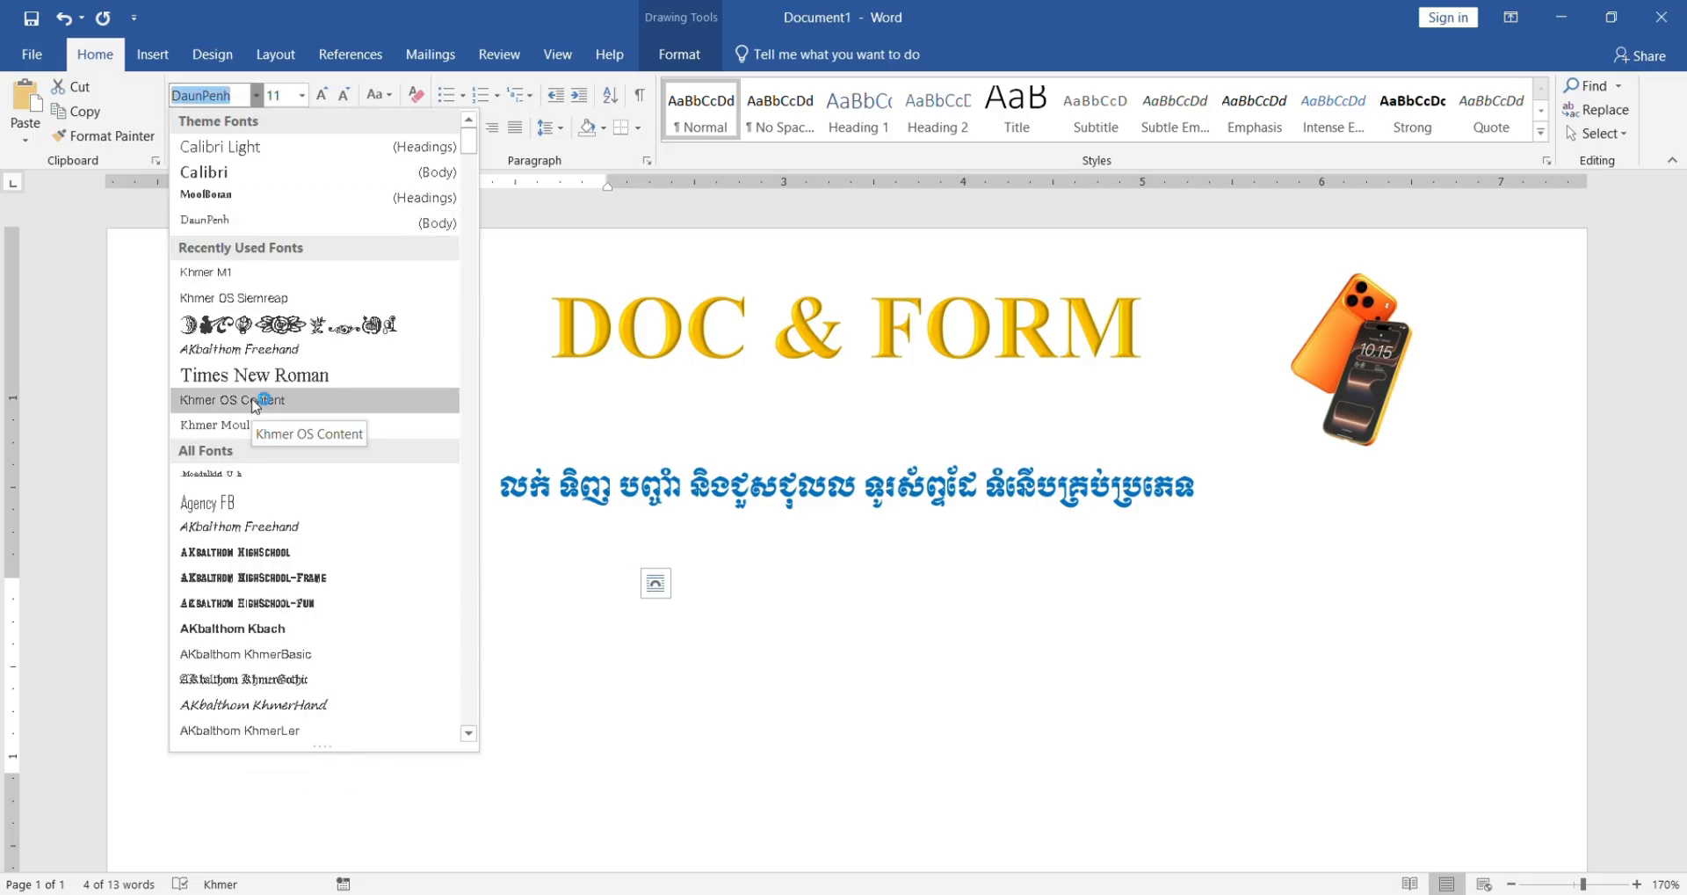
pyautogui.click(263, 297)
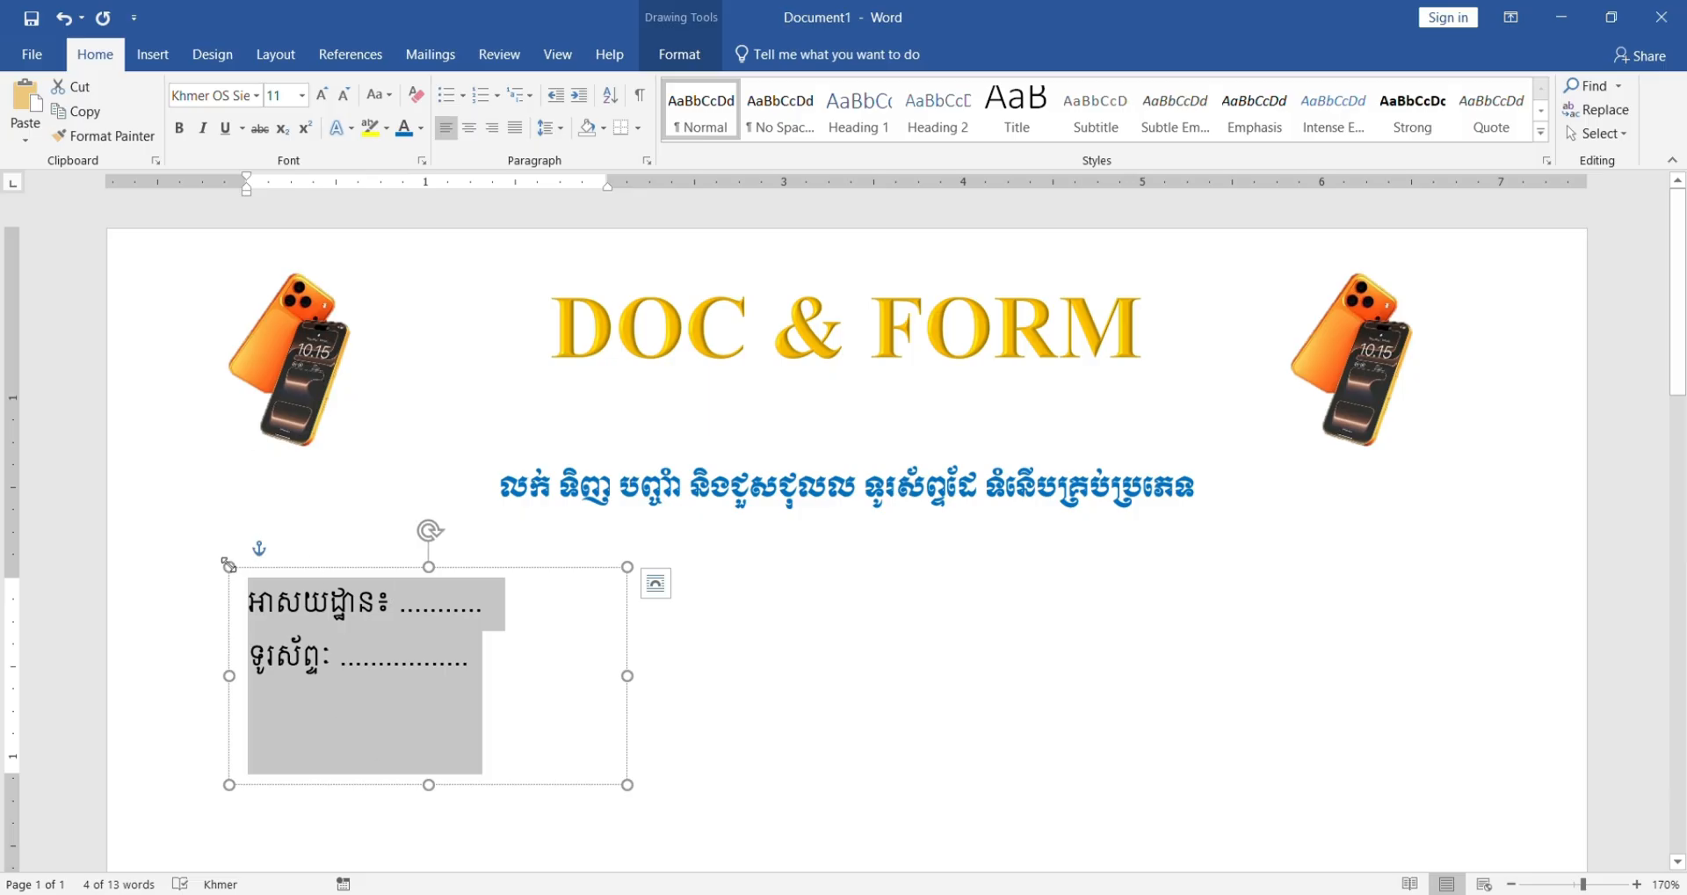
# Step: Move the contact text box closer to the page's left edge and place a copy level with it at the page's right edge
pyautogui.moveTo(237, 569); pyautogui.dragTo(162, 555)
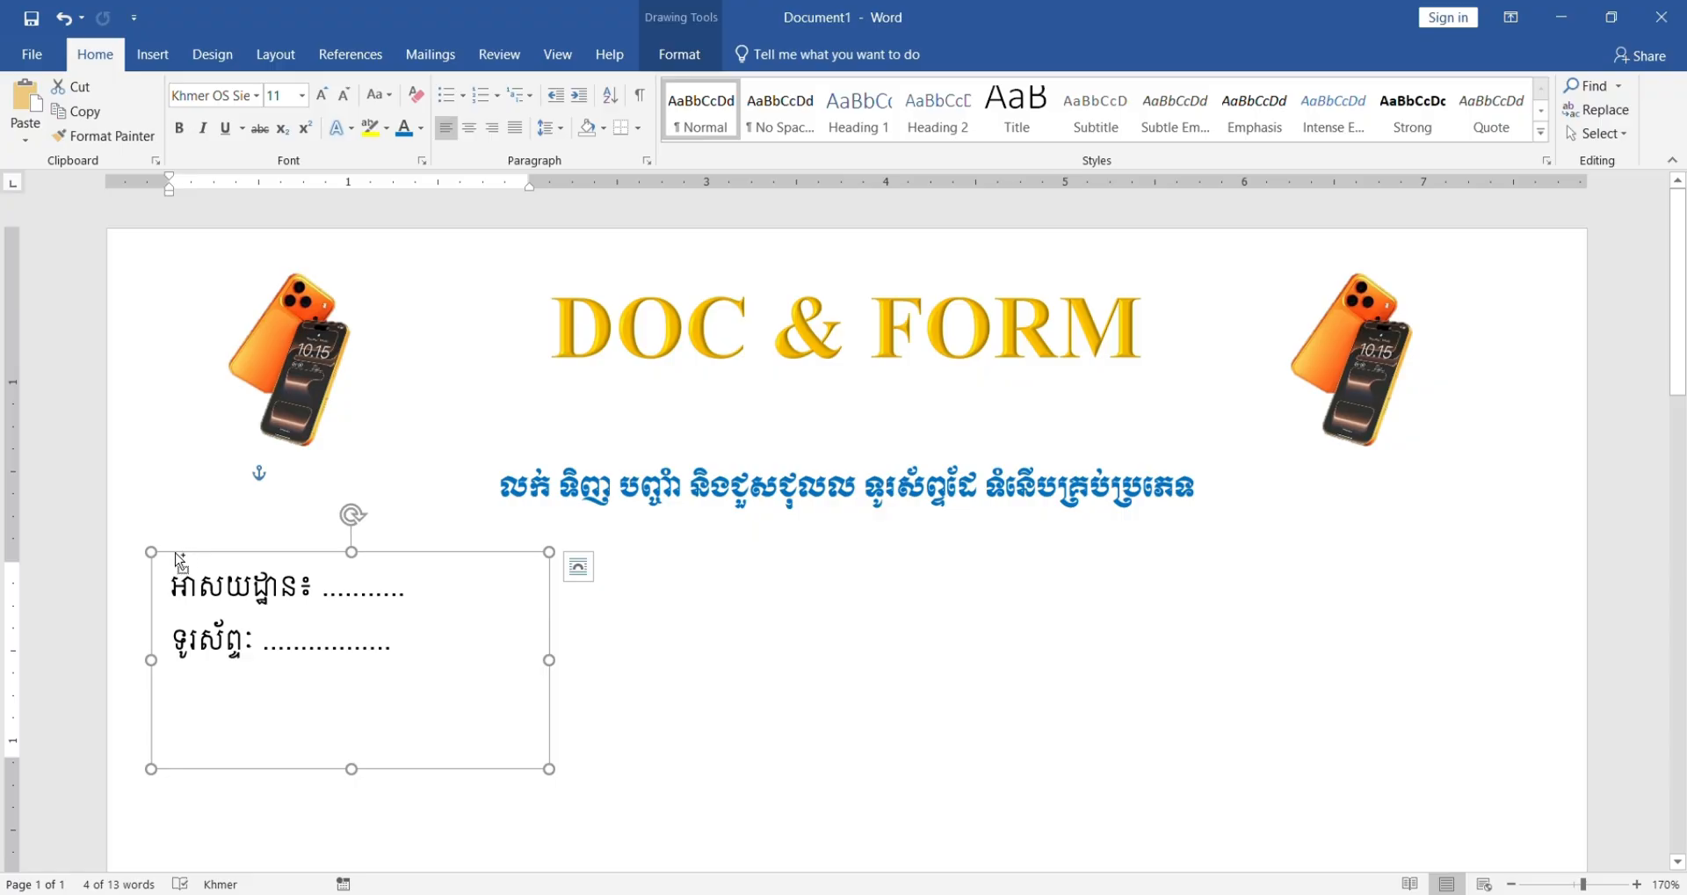
pyautogui.moveTo(181, 563); pyautogui.dragTo(1209, 557)
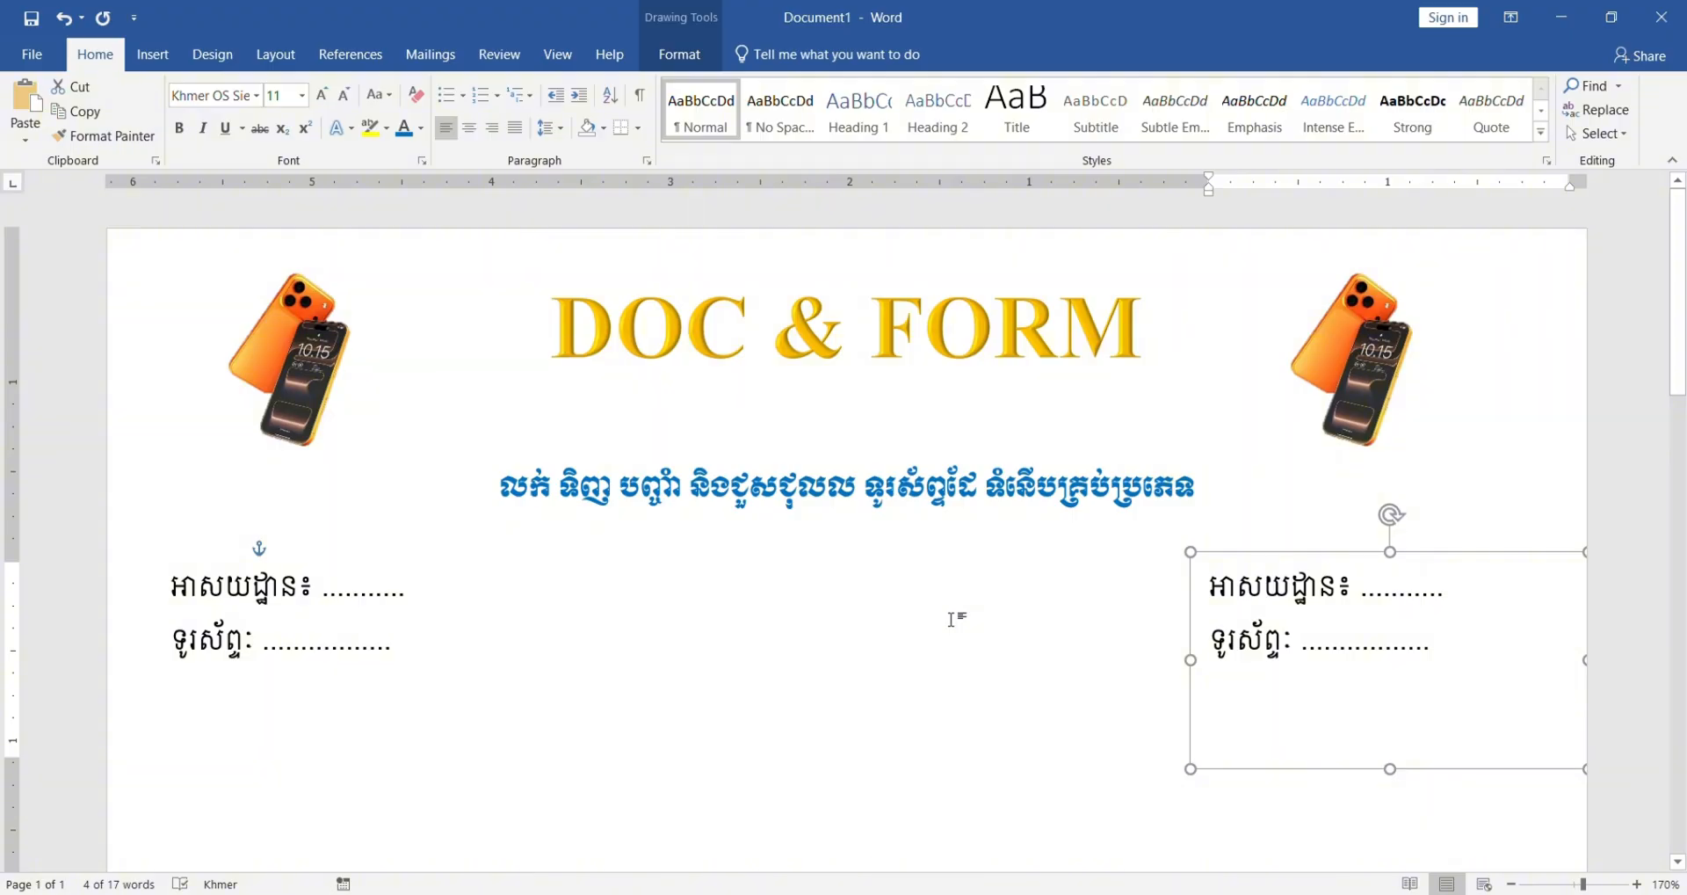
# Step: Replace the copied box's labels with "ផេក៖" and "តិតតុក៖", lengthen the first dotted blank, and nudge the box up slightly
pyautogui.doubleClick(1340, 587)
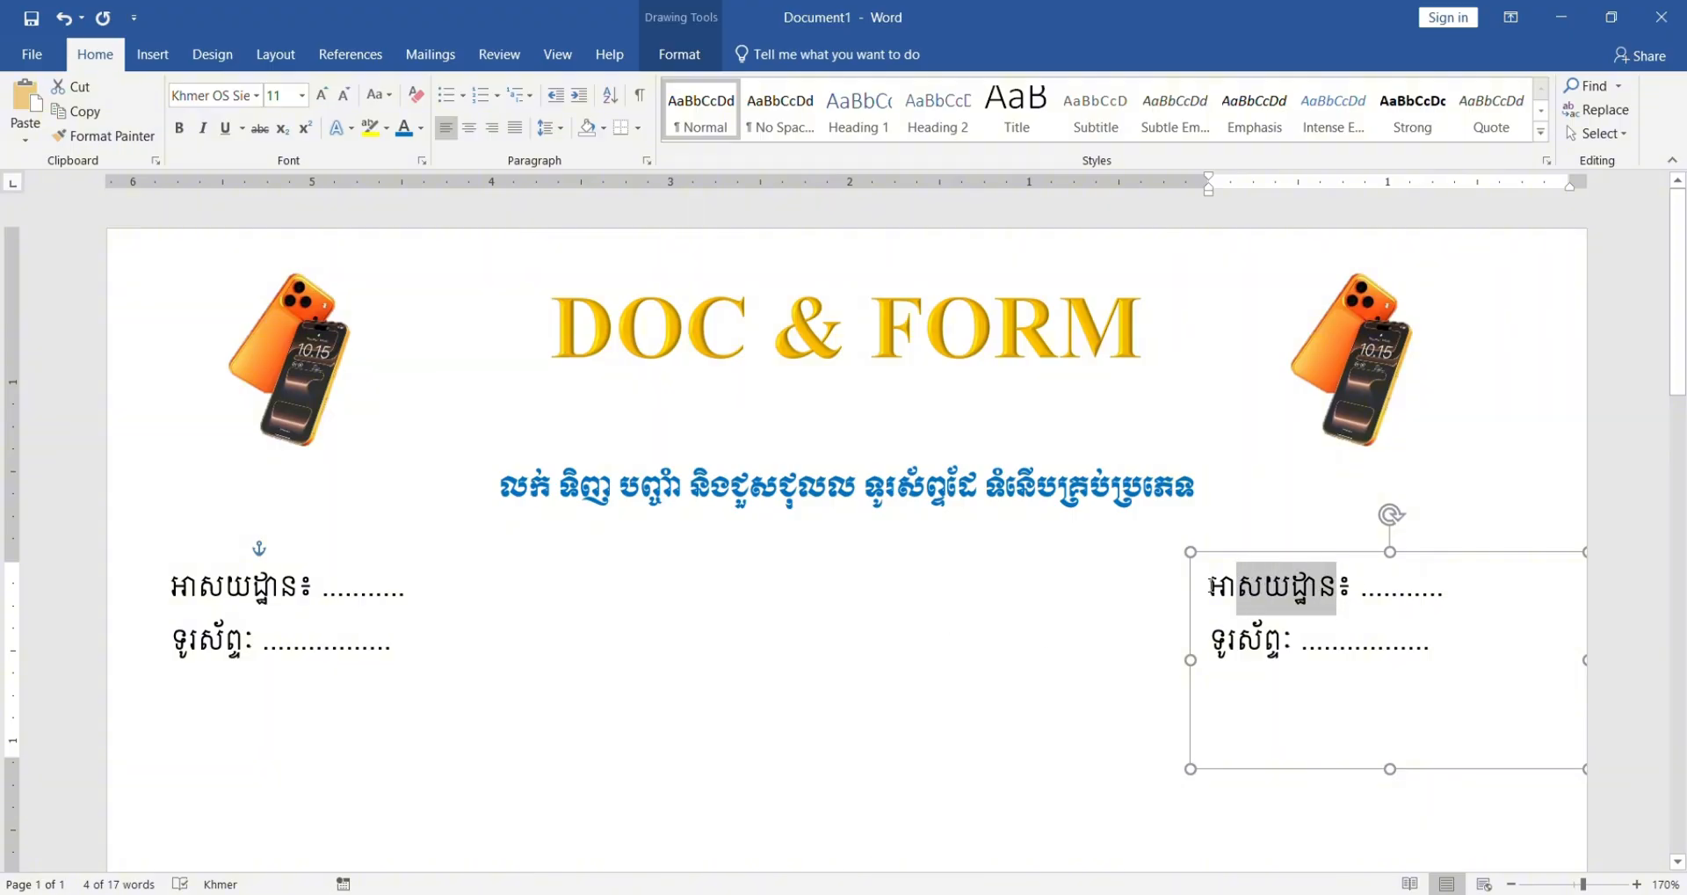
pyautogui.write('ផេក')
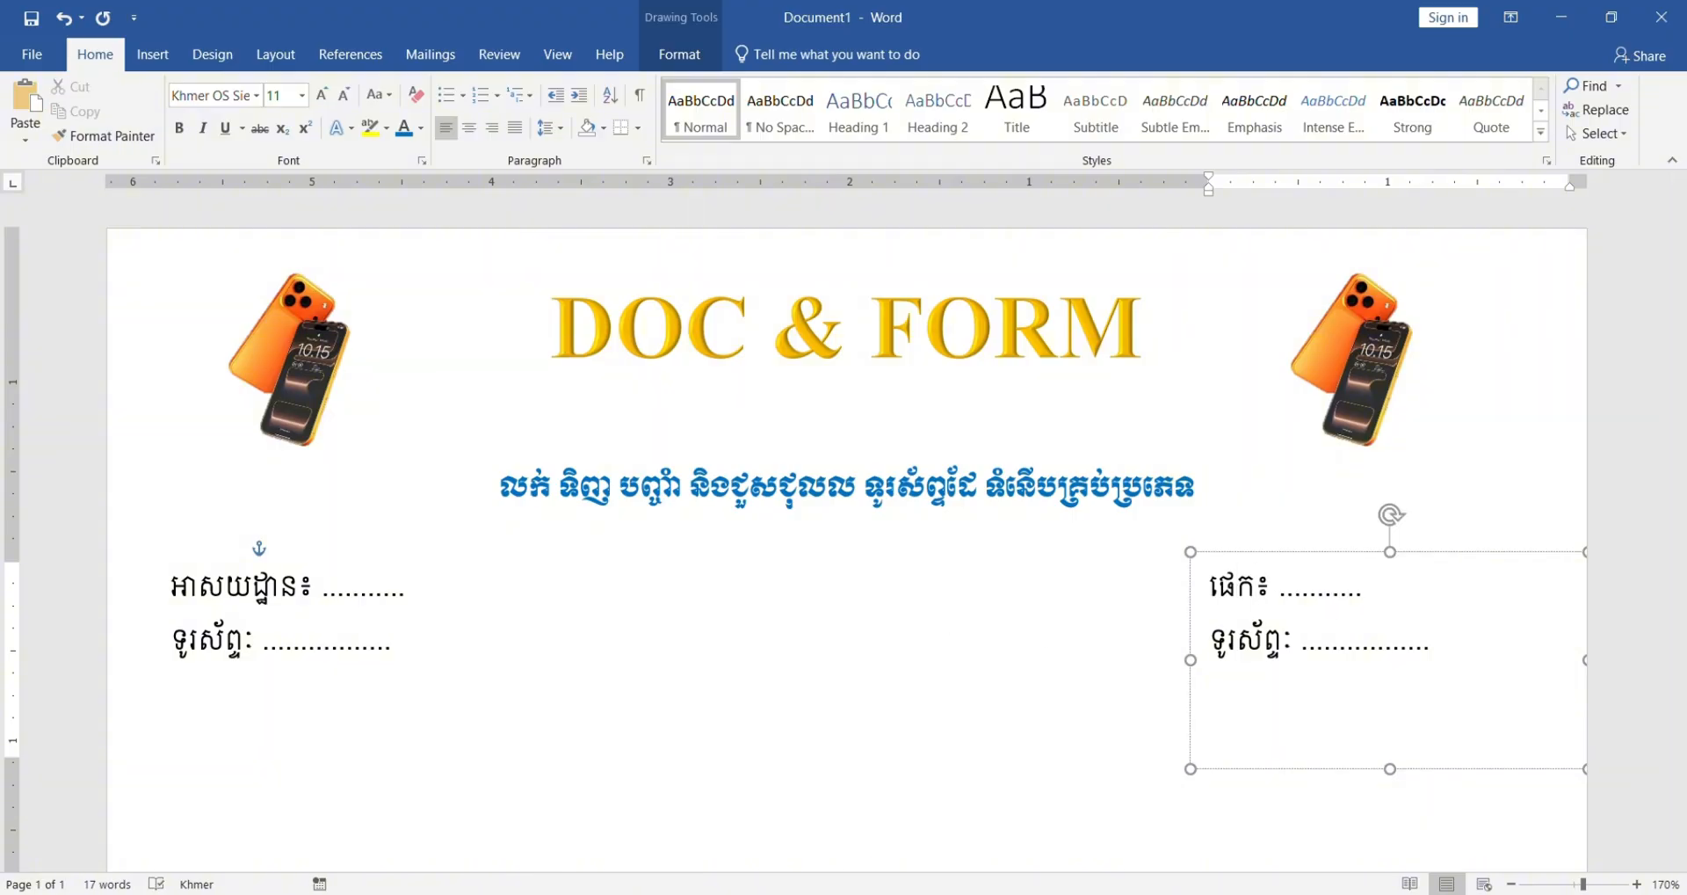
pyautogui.moveTo(1285, 625); pyautogui.dragTo(1209, 627)
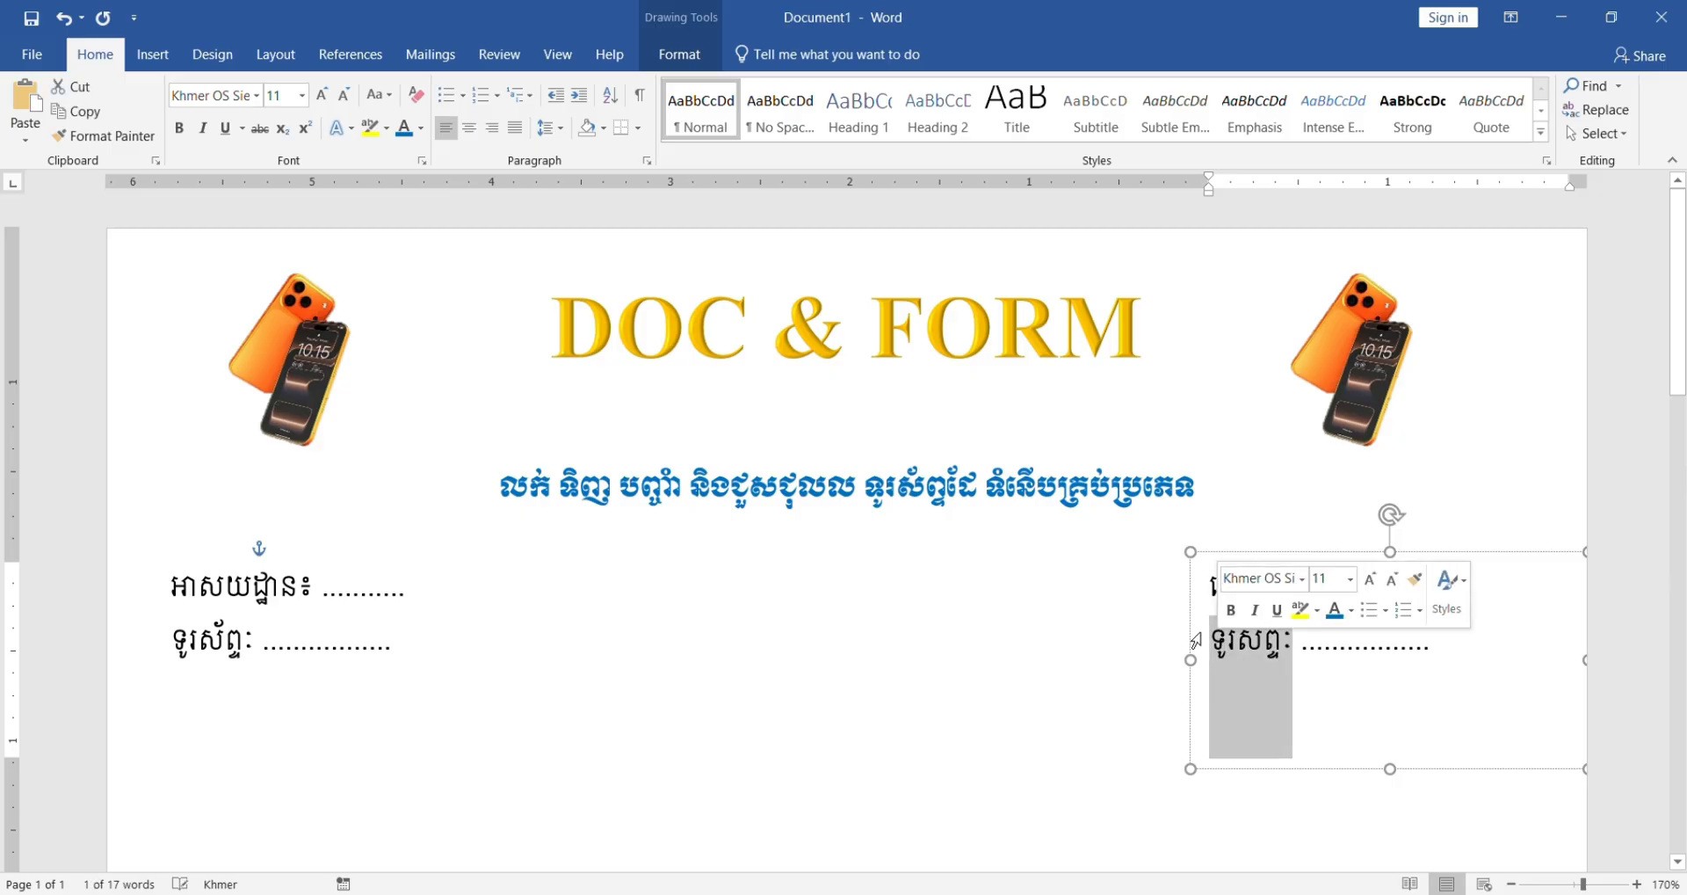
pyautogui.write('តិ')
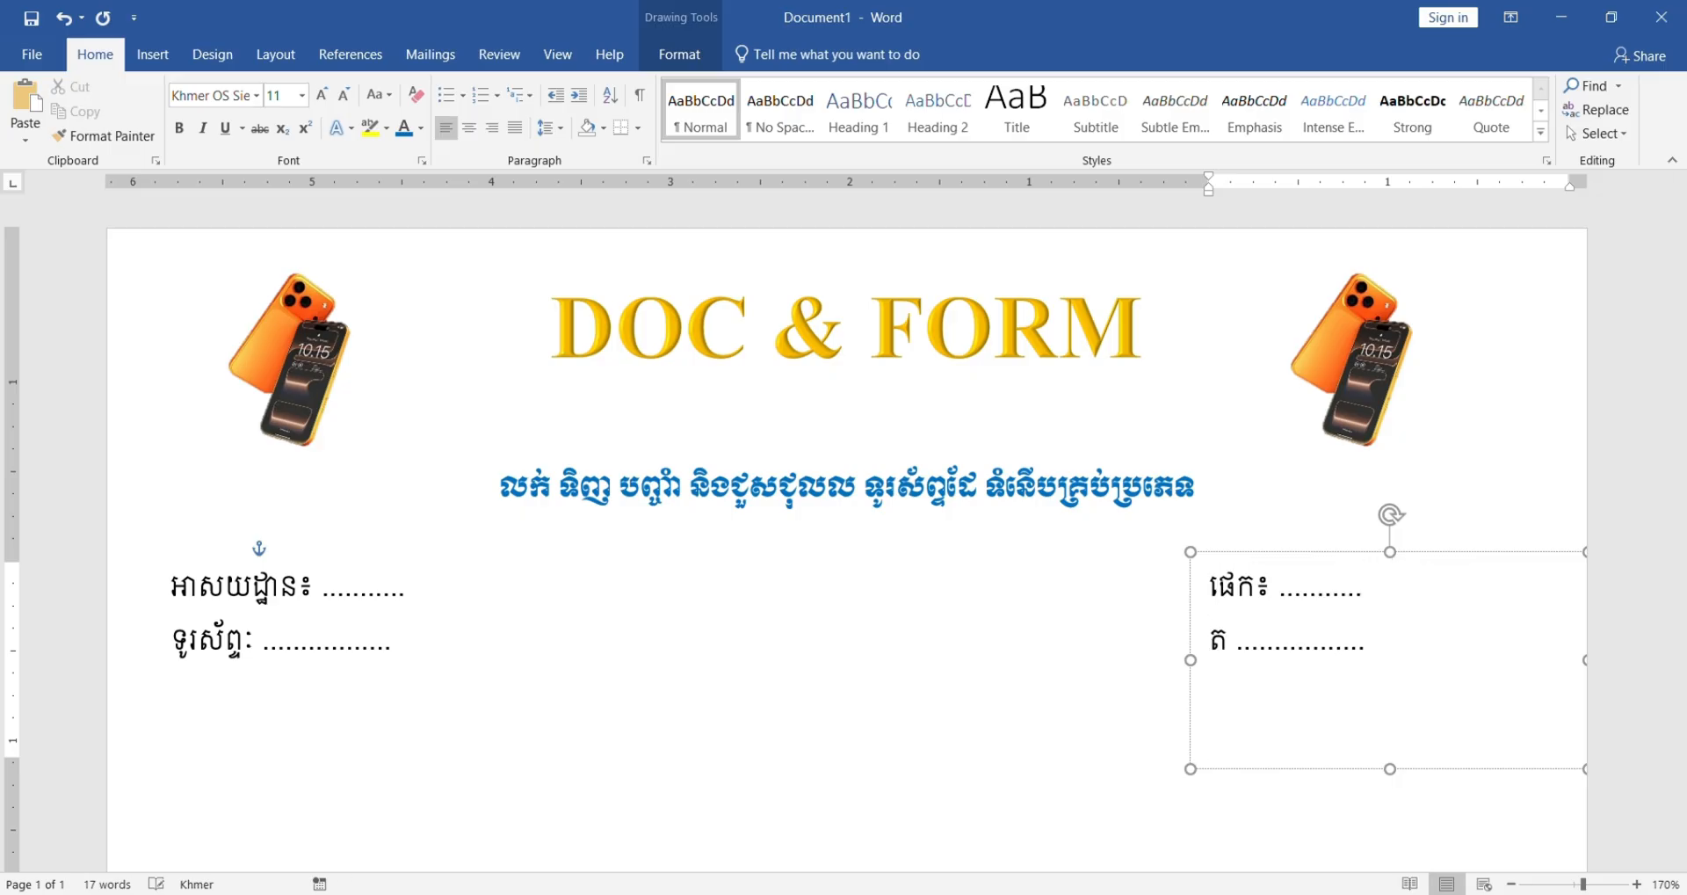
pyautogui.write('តតុ')
pyautogui.write('ក')
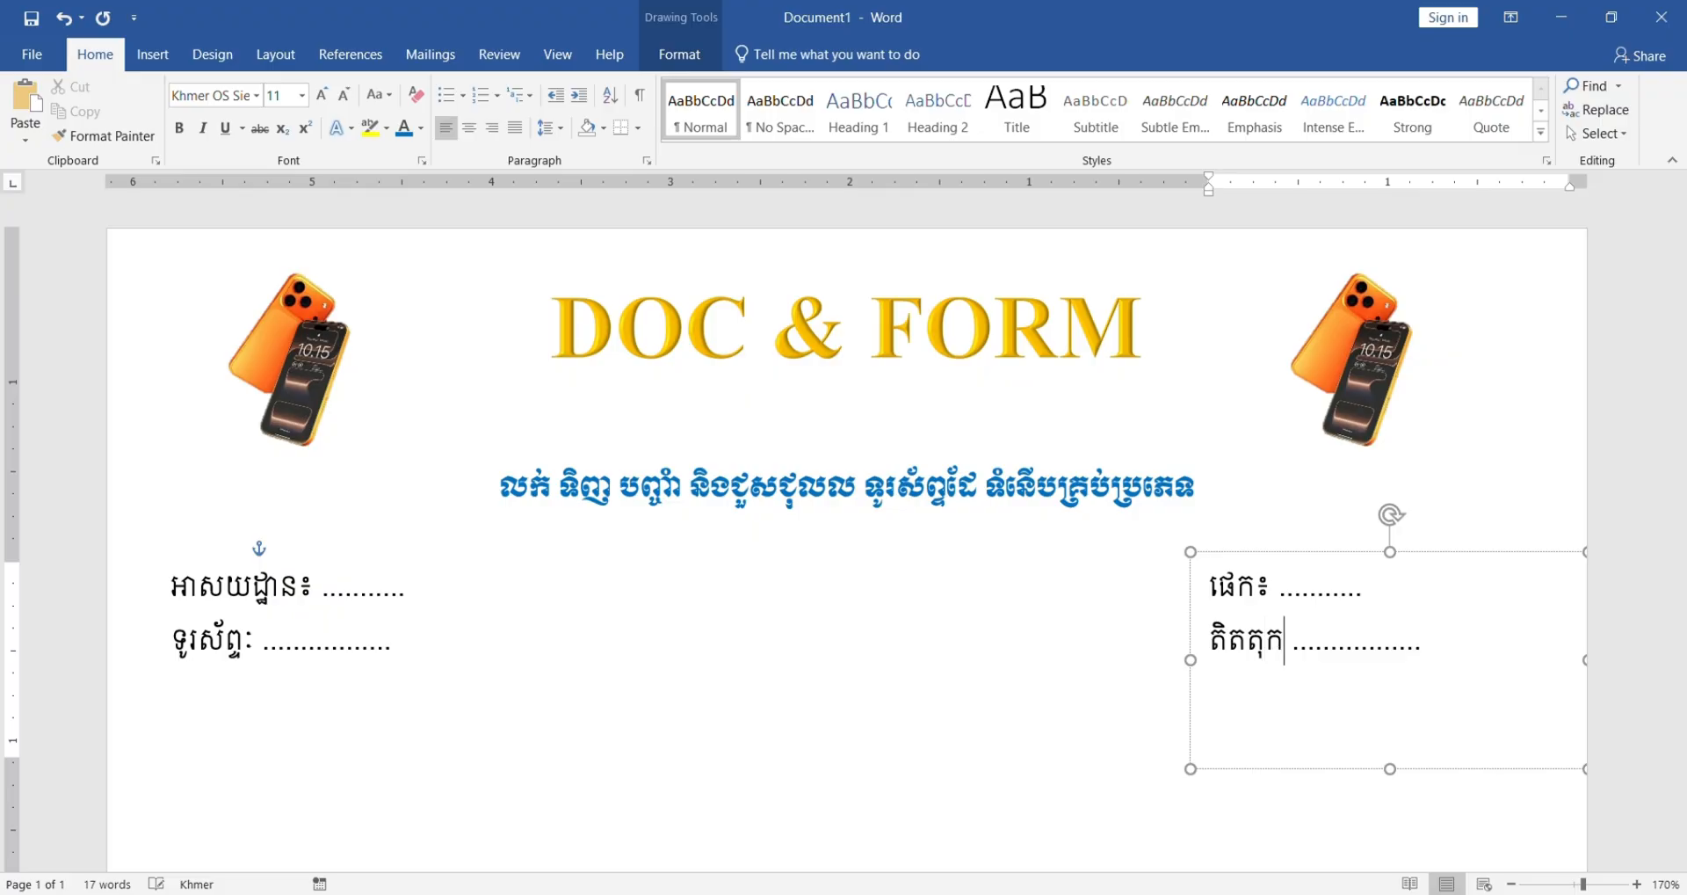
pyautogui.write('៏')
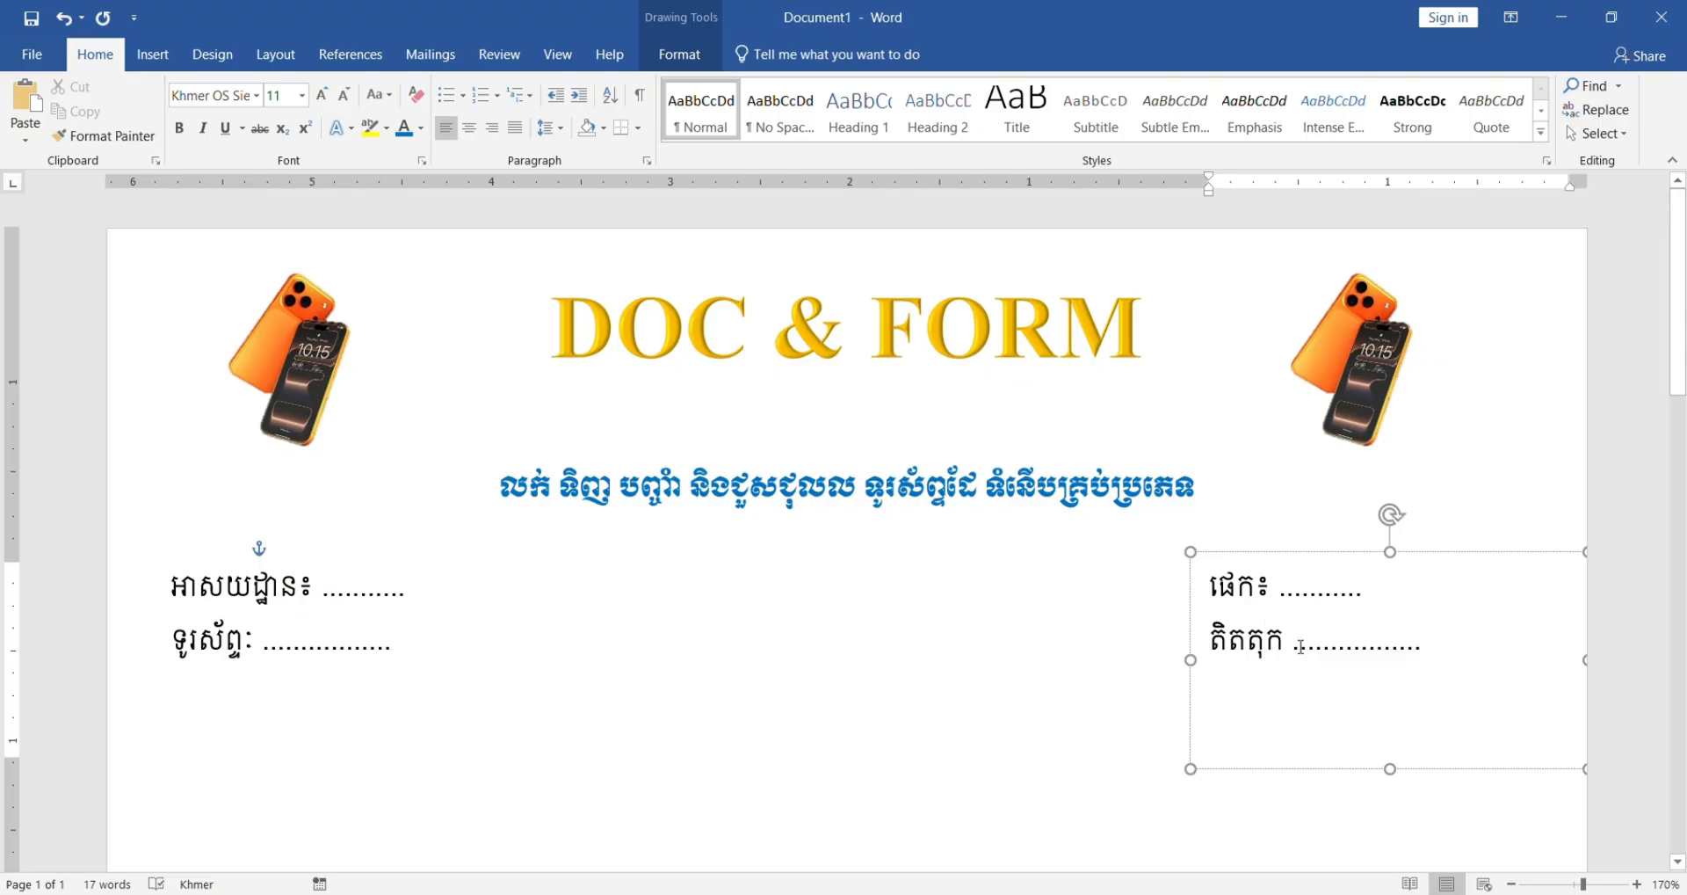
pyautogui.write('៖........')
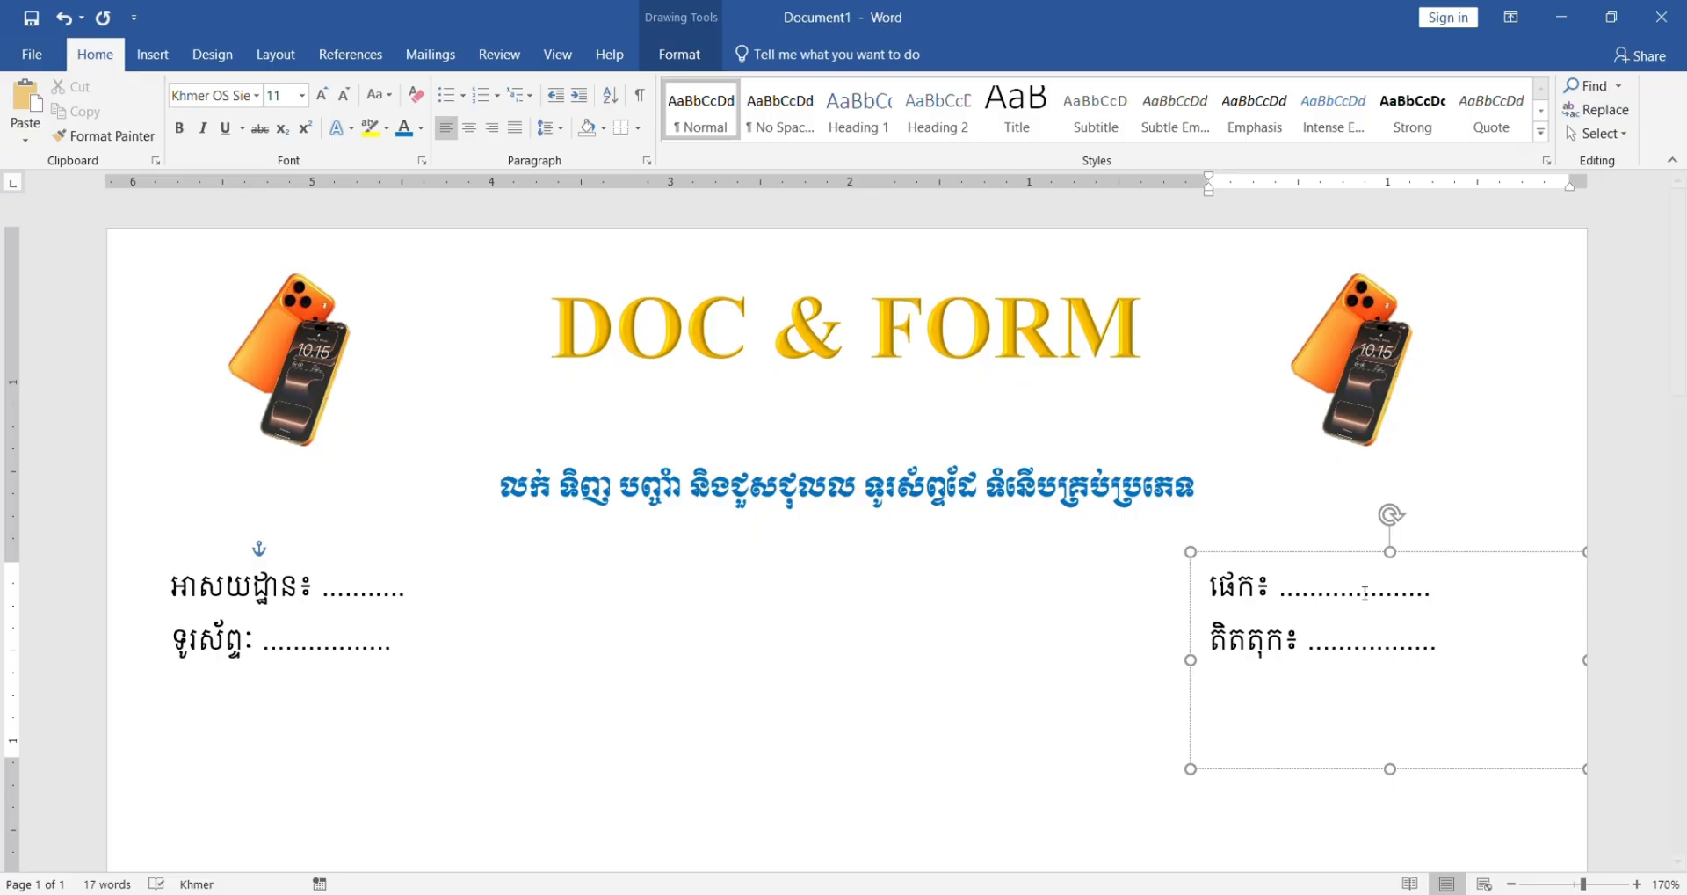
pyautogui.click(1256, 551)
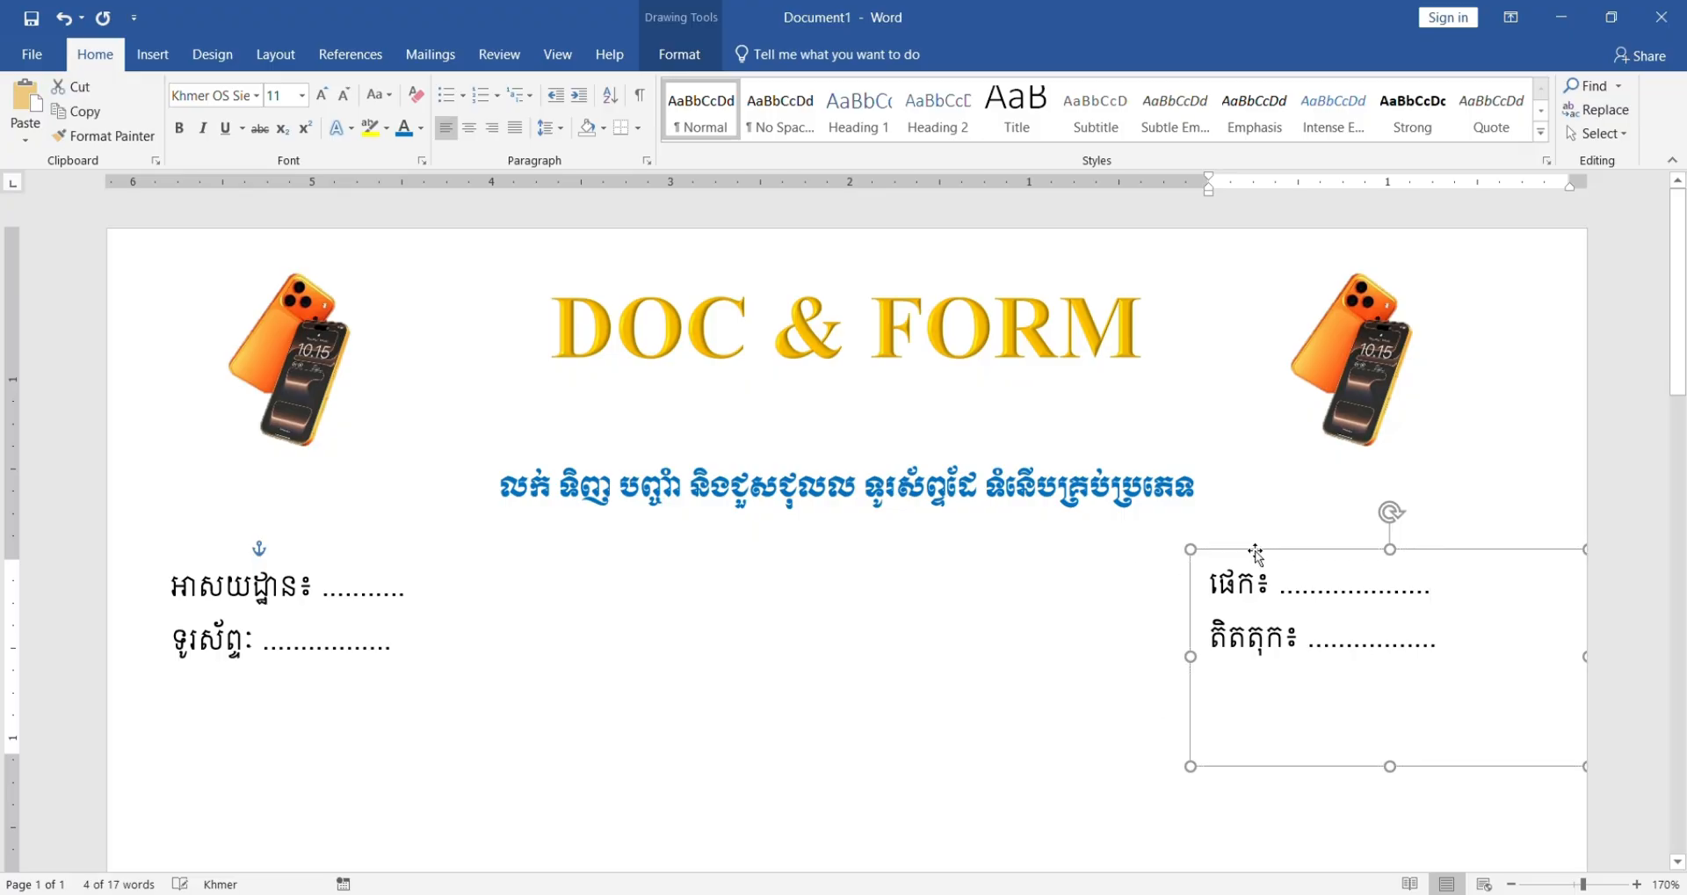
# Step: Copy the "DOC & FORM" heading text box into the space between the two contact blocks and make the copy slightly narrower and taller
pyautogui.scroll(-2, 878, 703)
pyautogui.click(632, 550)
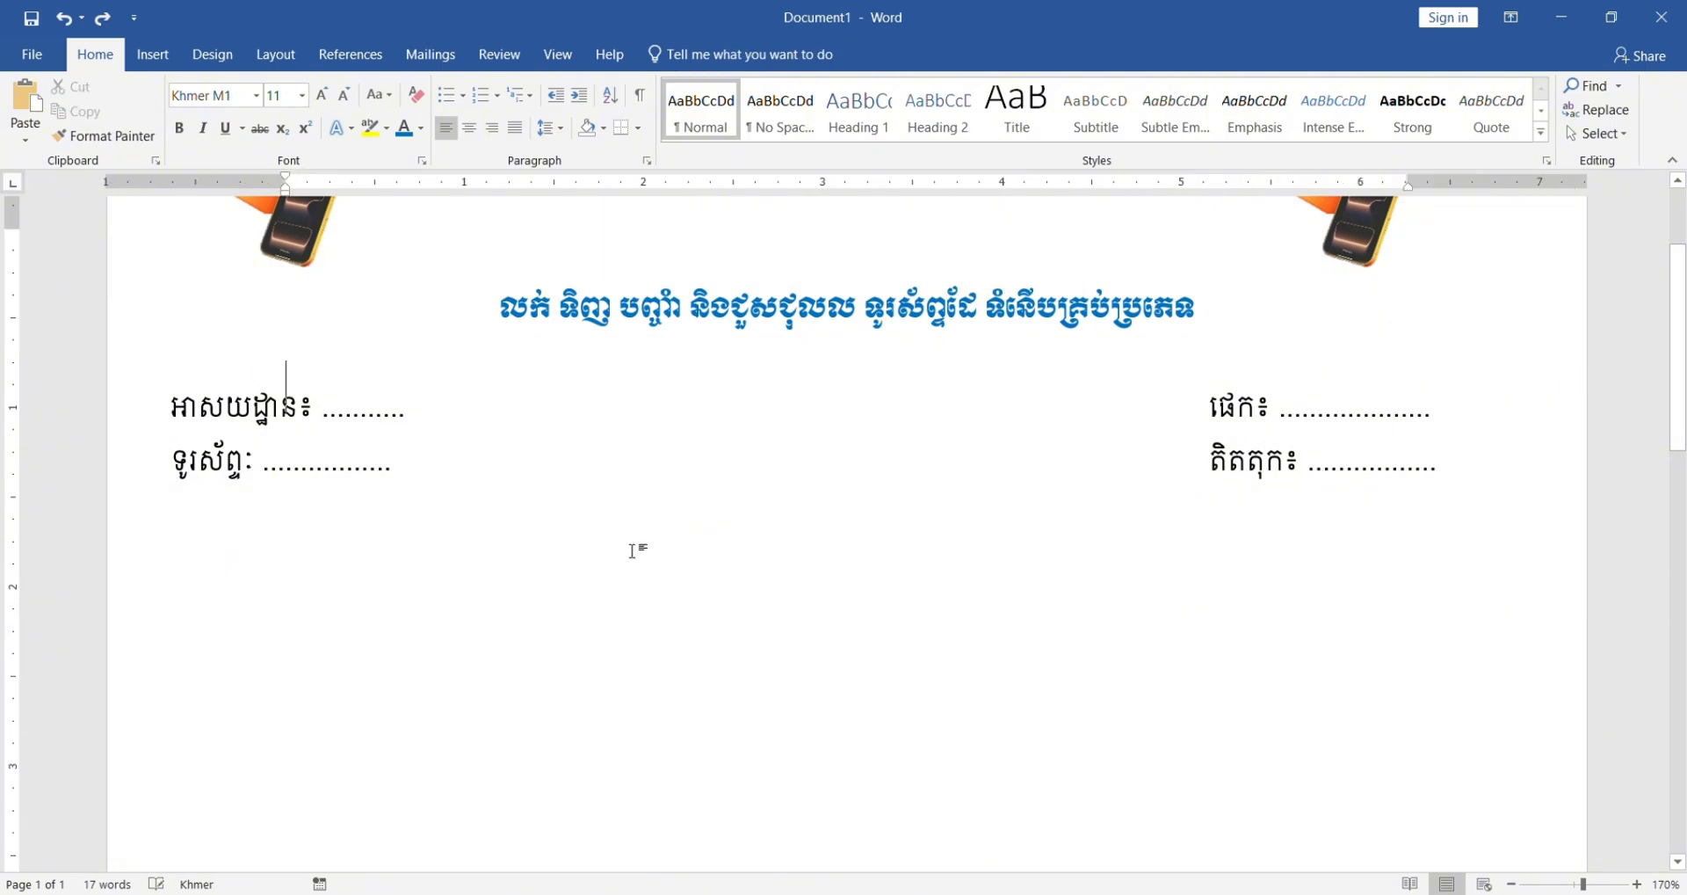
pyautogui.scroll(-4, 812, 606)
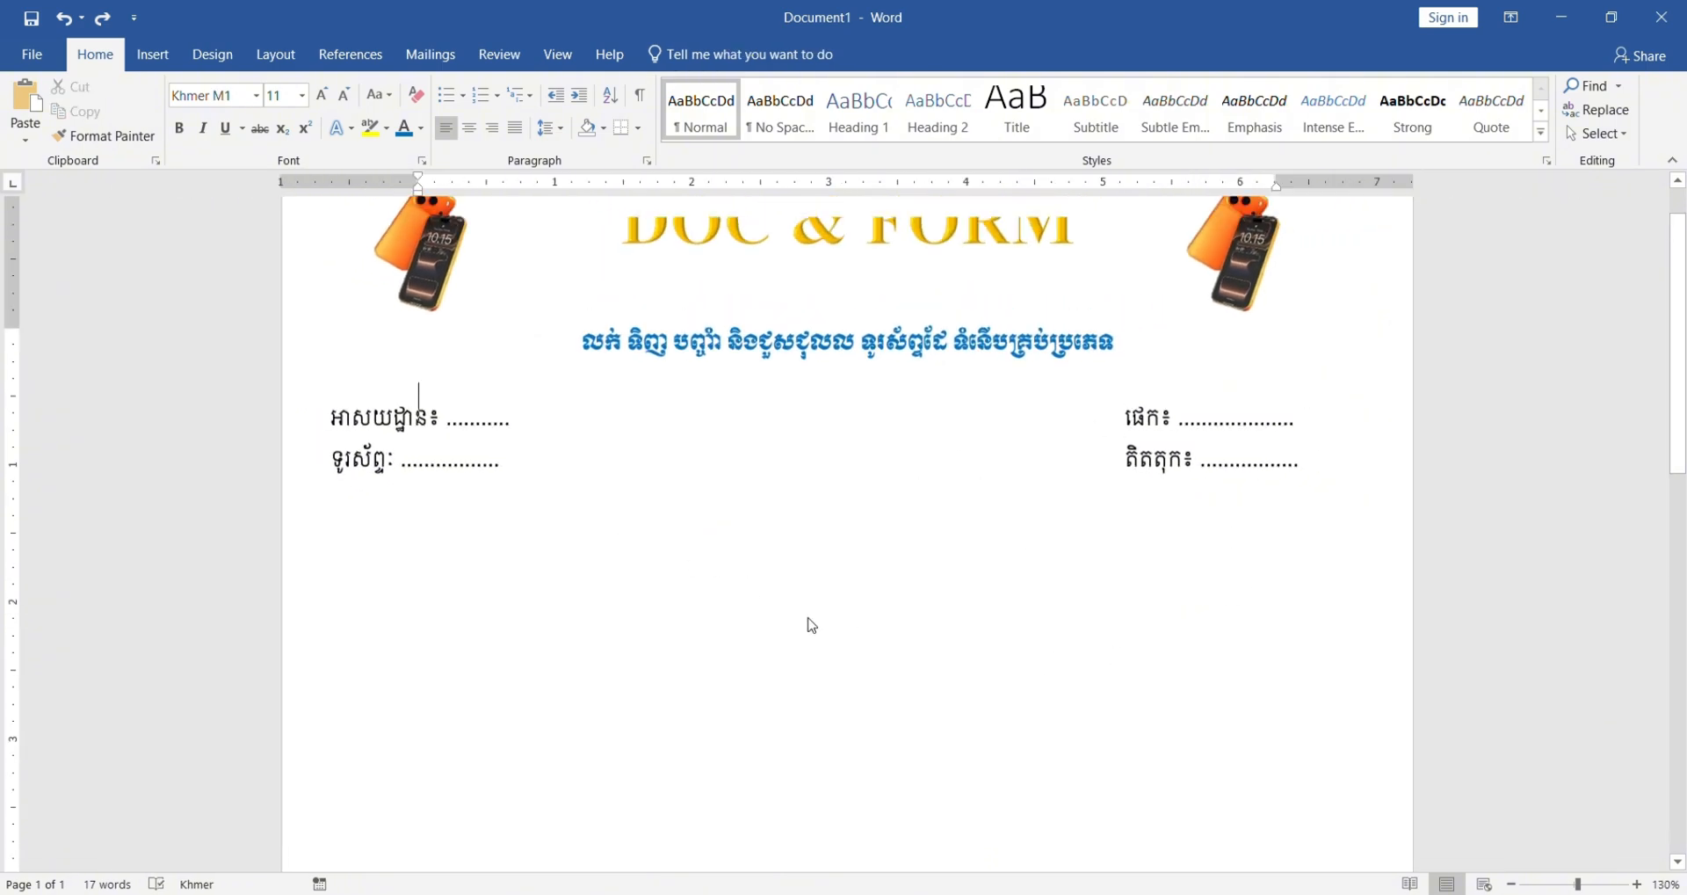
pyautogui.click(717, 359)
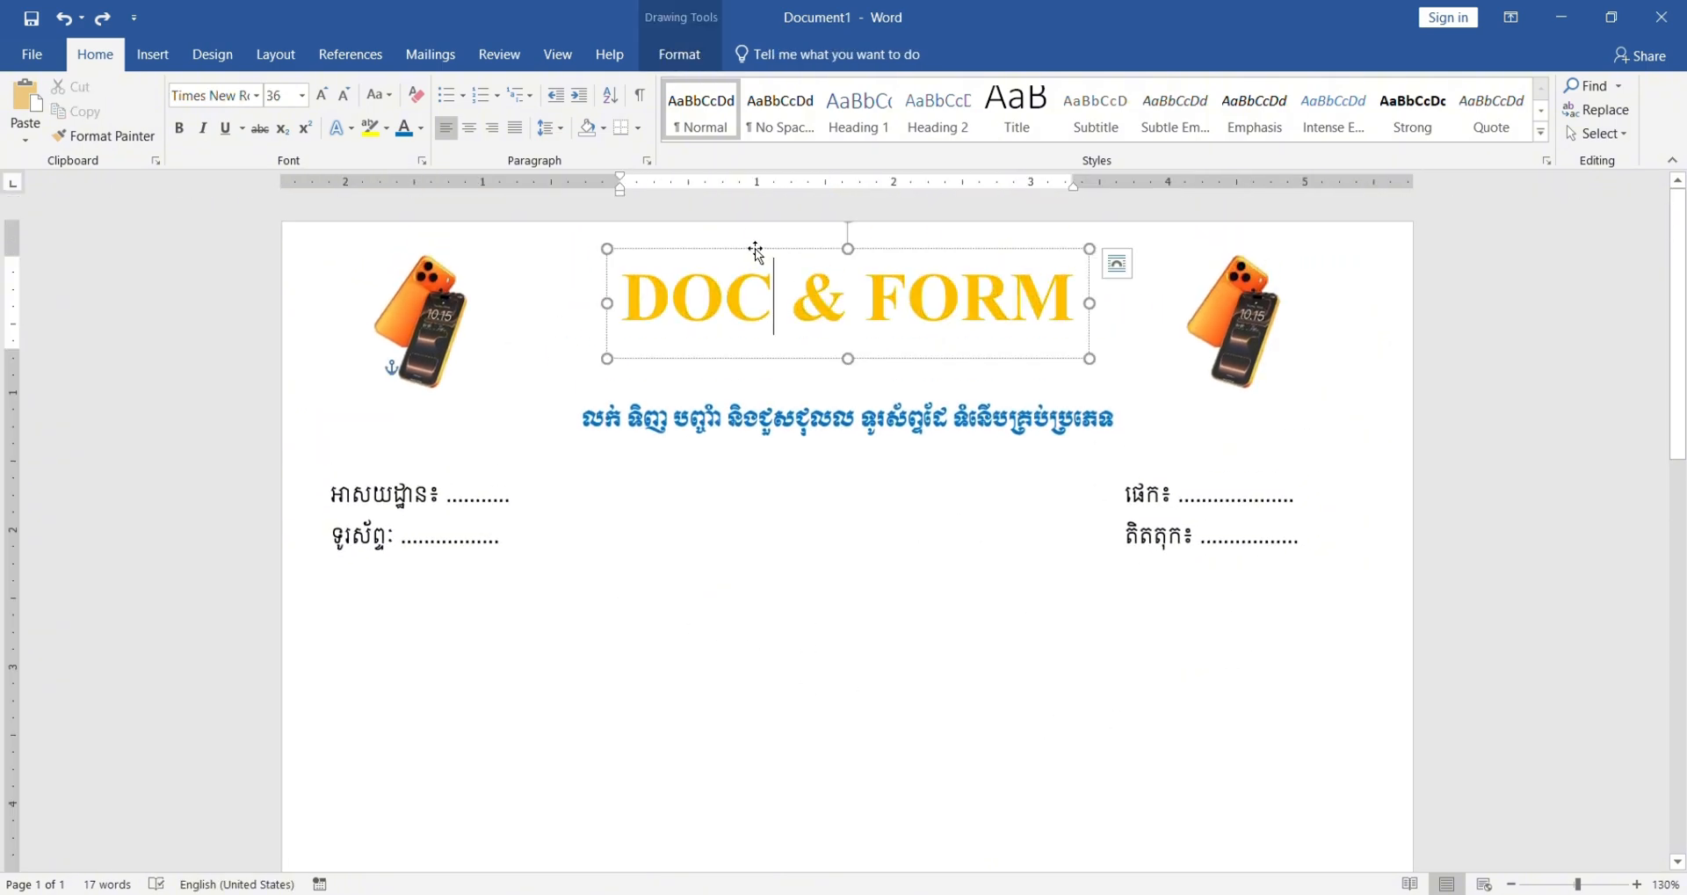
pyautogui.keyDown('ctrl'); pyautogui.moveTo(756, 250); pyautogui.dragTo(758, 469); pyautogui.keyUp('ctrl')
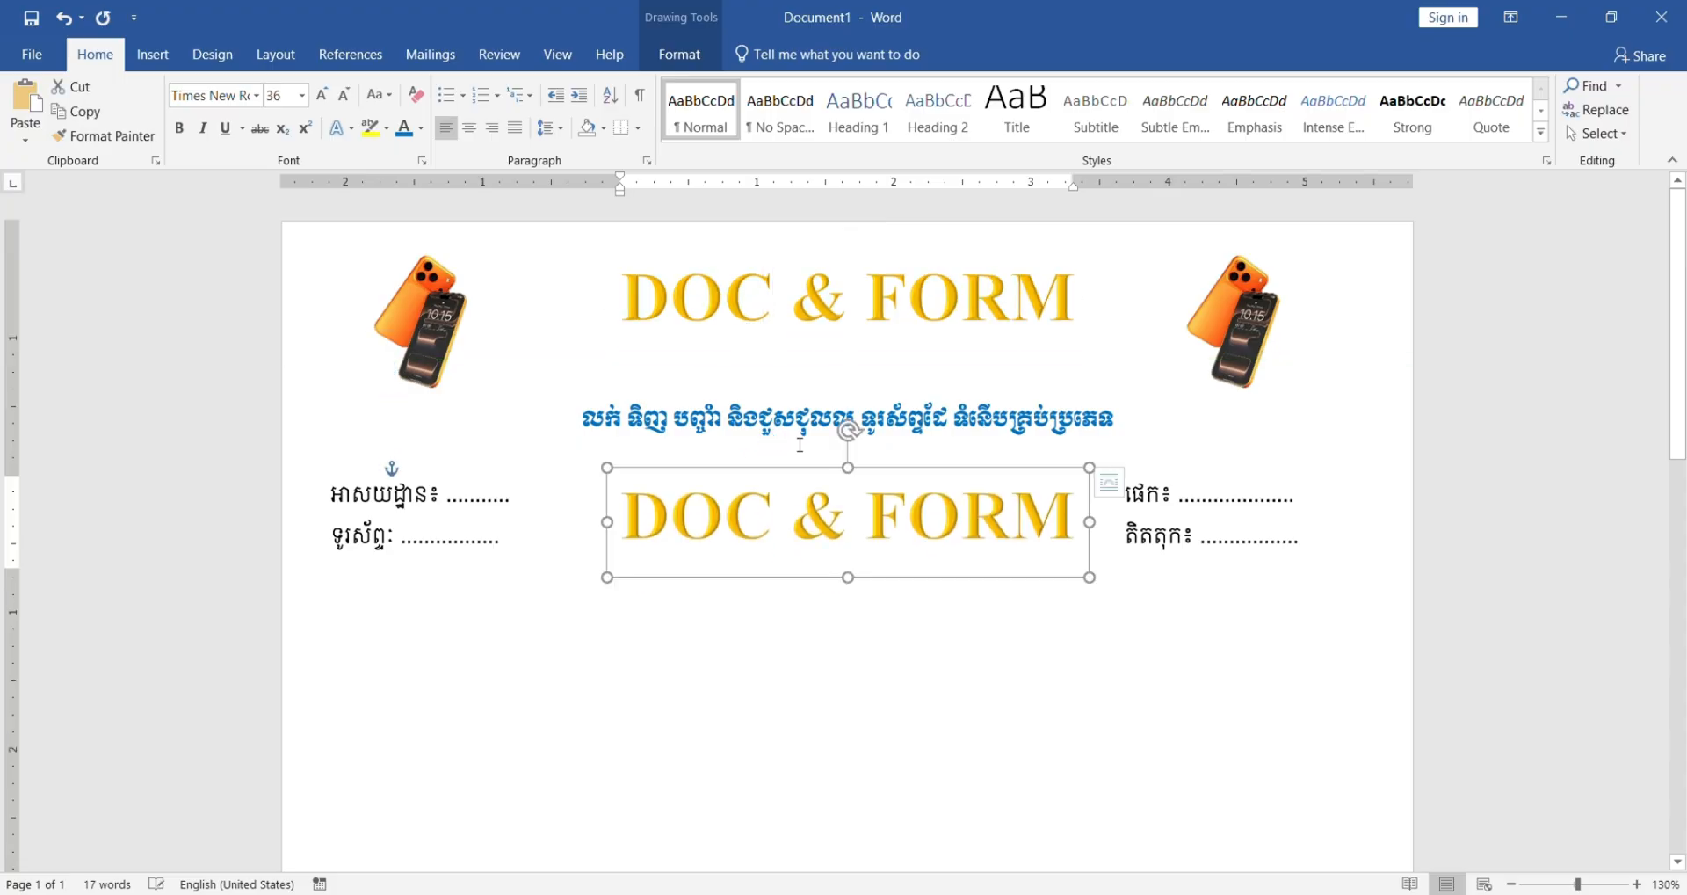
pyautogui.moveTo(1088, 576)
pyautogui.mouseDown()
pyautogui.moveTo(1017, 512)
pyautogui.moveTo(998, 542)
pyautogui.moveTo(1017, 595)
pyautogui.moveTo(990, 553)
pyautogui.moveTo(1072, 597)
pyautogui.mouseUp()
# Step: Reduce the copied heading's text to 16 pt and centre it in its box
pyautogui.click(880, 551)
pyautogui.hotkey('ctrl', 'a')
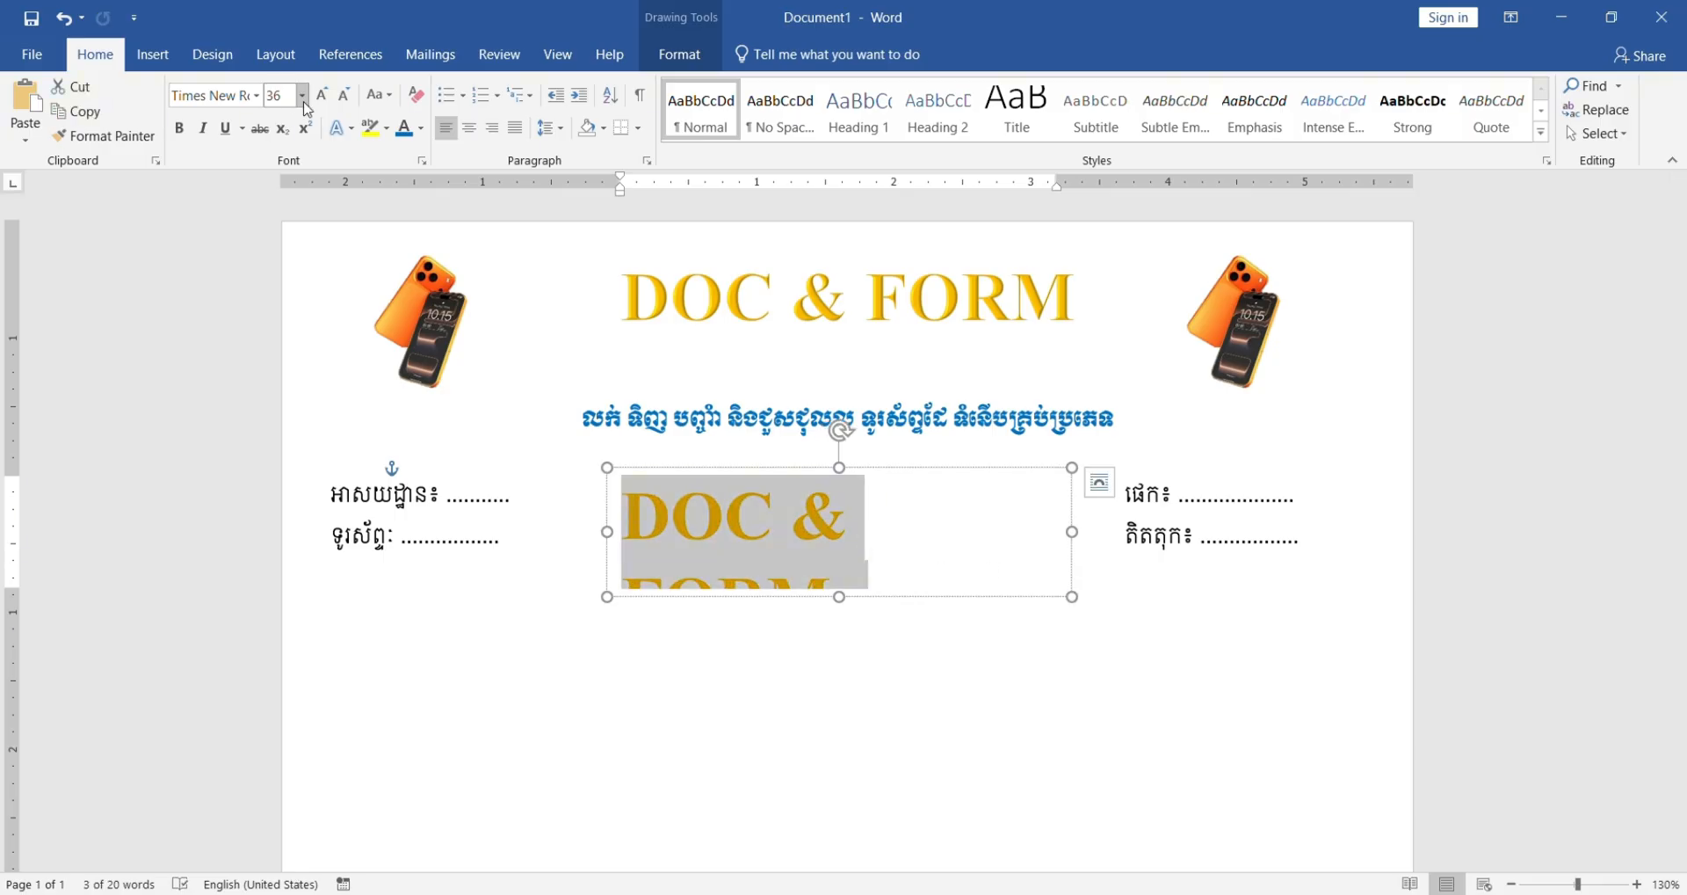
pyautogui.click(342, 100)
pyautogui.click(342, 100)
pyautogui.click(342, 100)
pyautogui.click(342, 100)
pyautogui.click(342, 100)
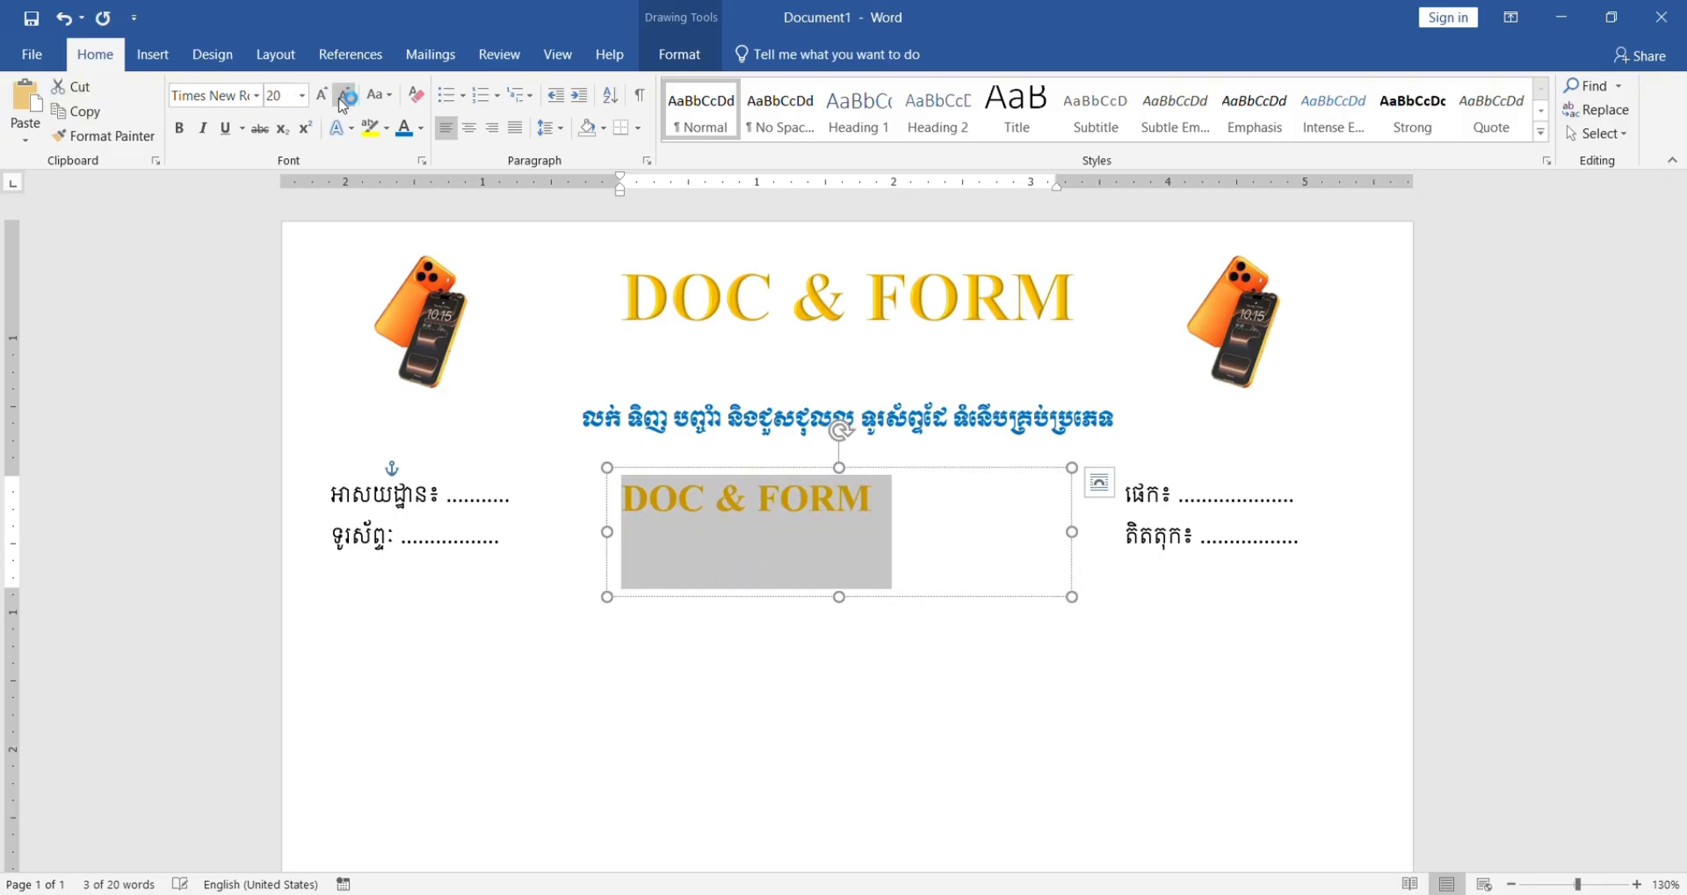
pyautogui.click(342, 101)
pyautogui.click(342, 100)
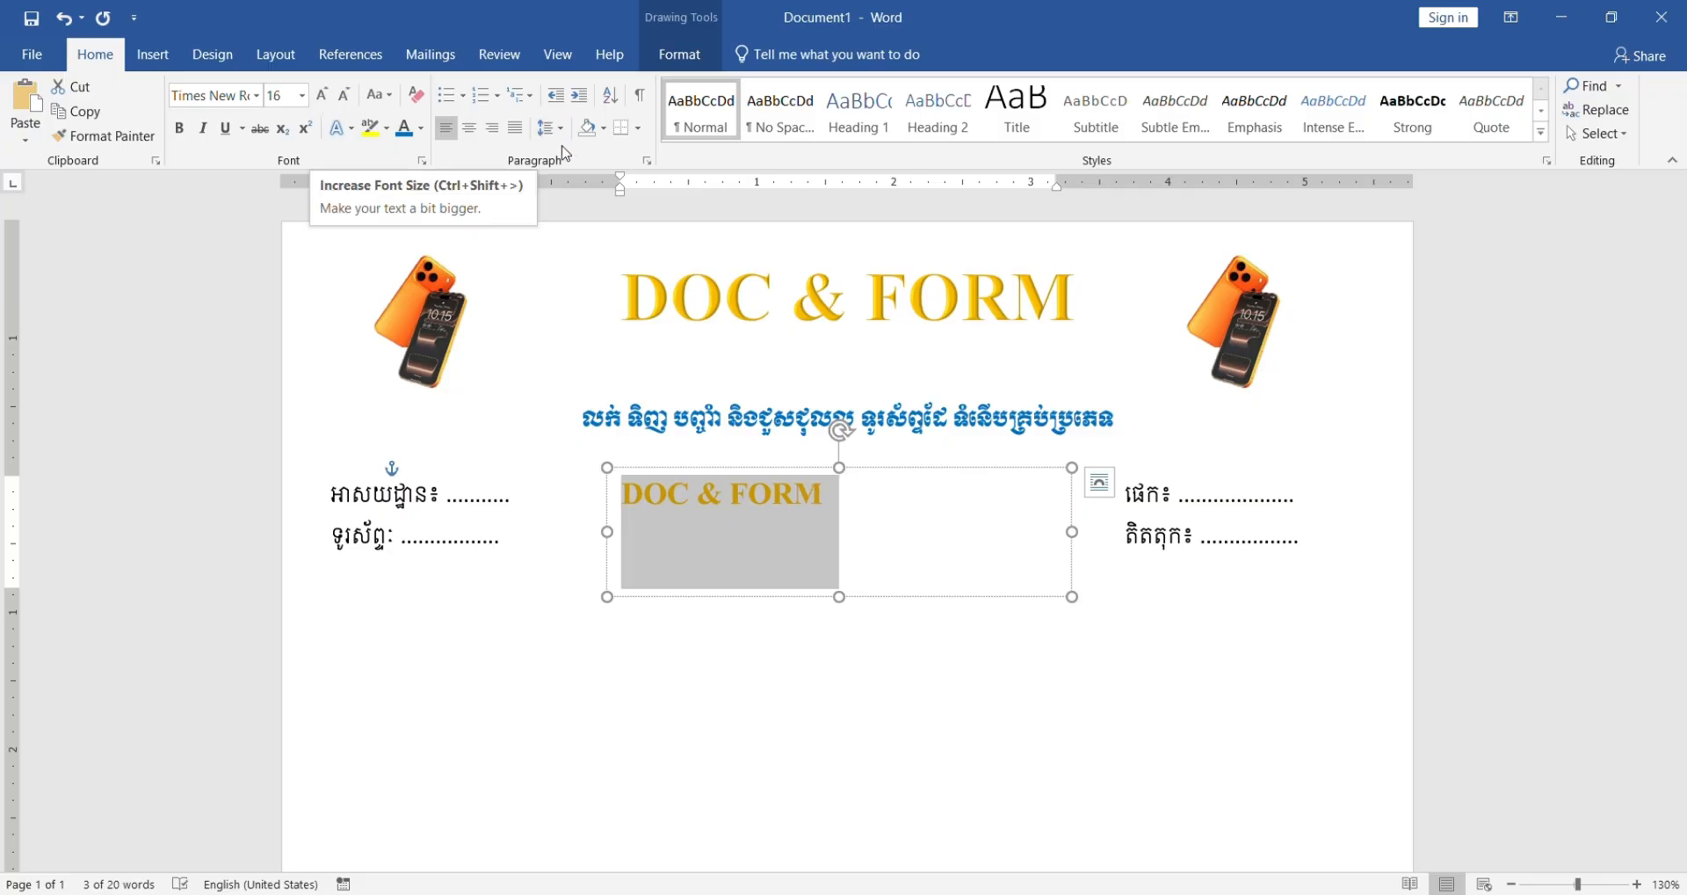
pyautogui.click(469, 127)
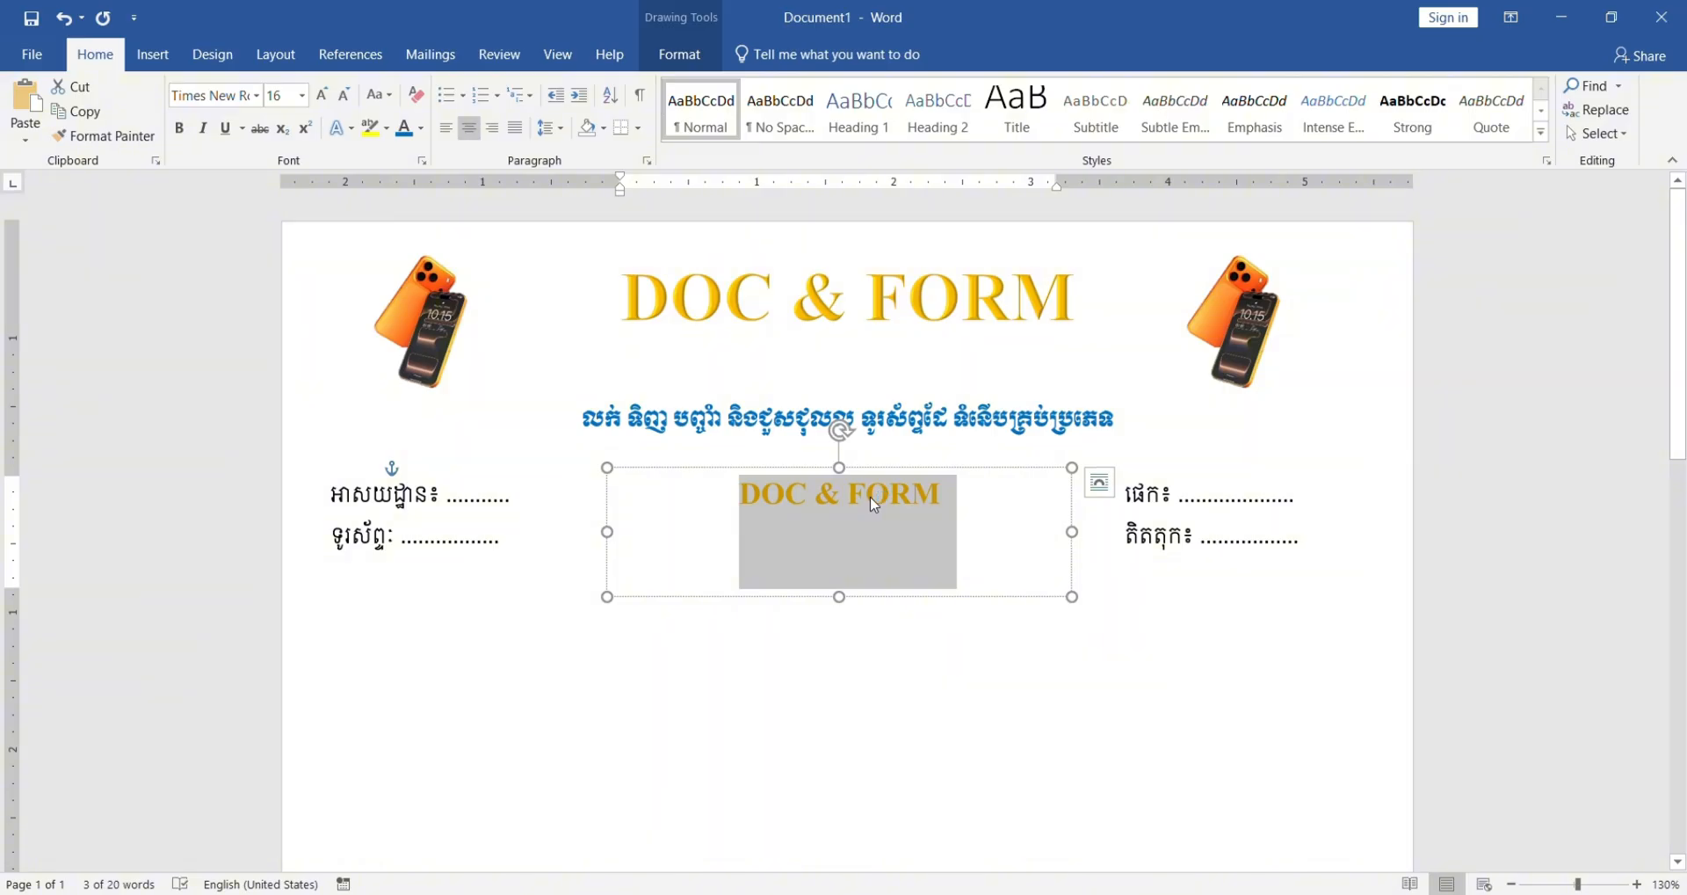
# Step: Replace the copied heading's text with the Khmer invoice title "វិក្កយបត្រ"
pyautogui.write('រិក')
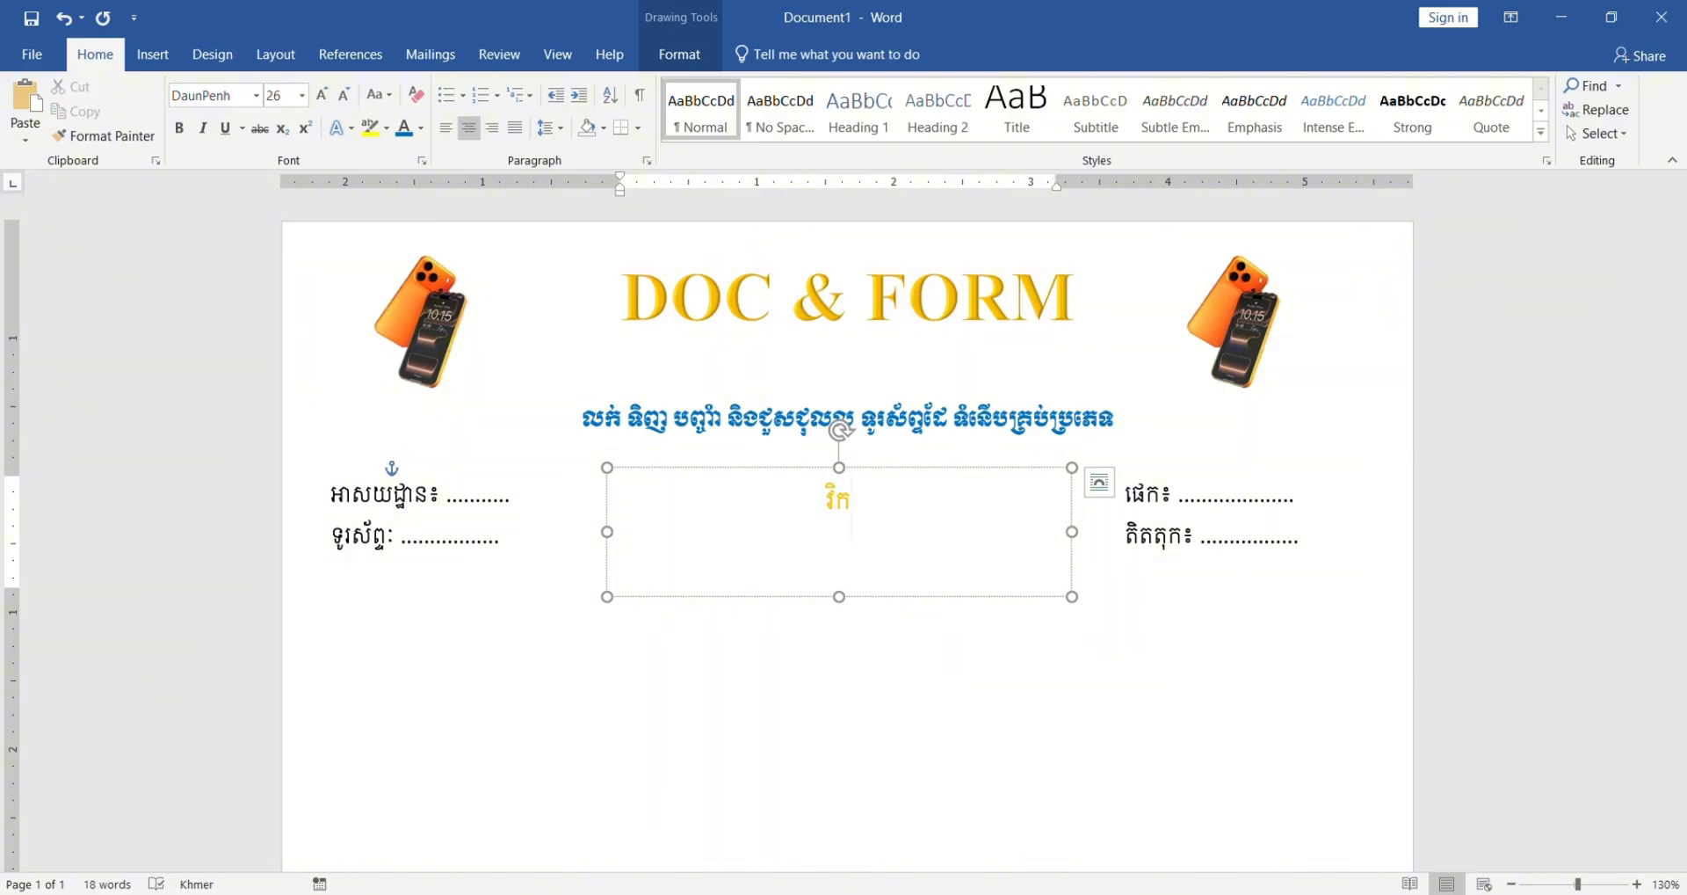
pyautogui.write('ក')
pyautogui.press('BackSpace')
pyautogui.write('យបត្រ')
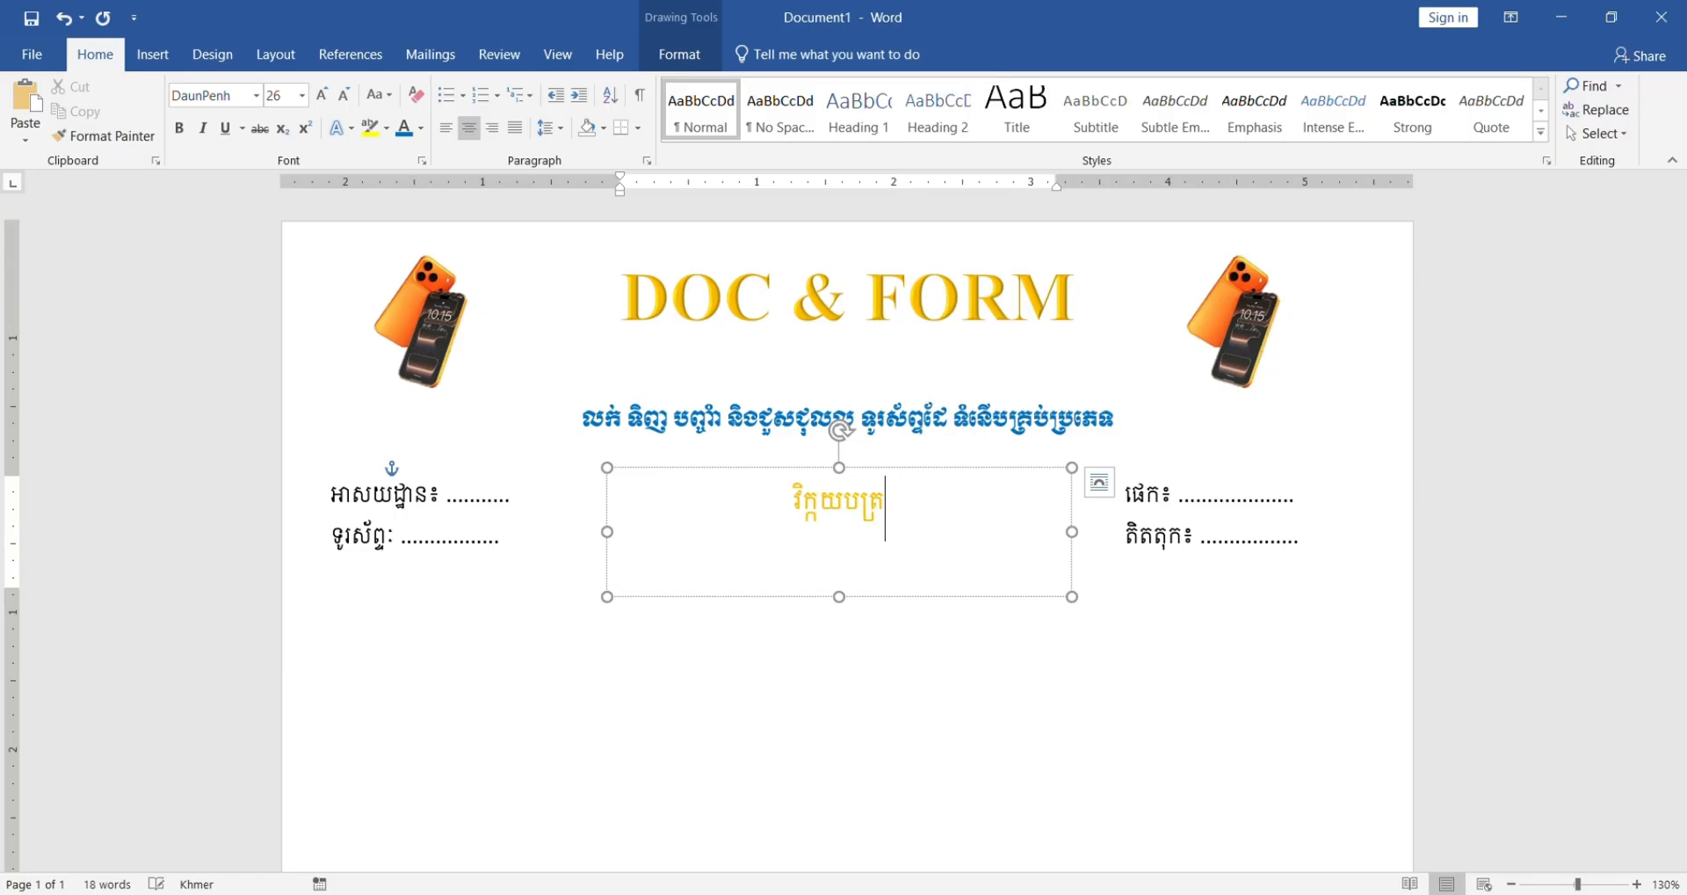
# Step: Format the Khmer invoice title in Khmer M1 at 14 pt
pyautogui.doubleClick(868, 527)
pyautogui.click(255, 95)
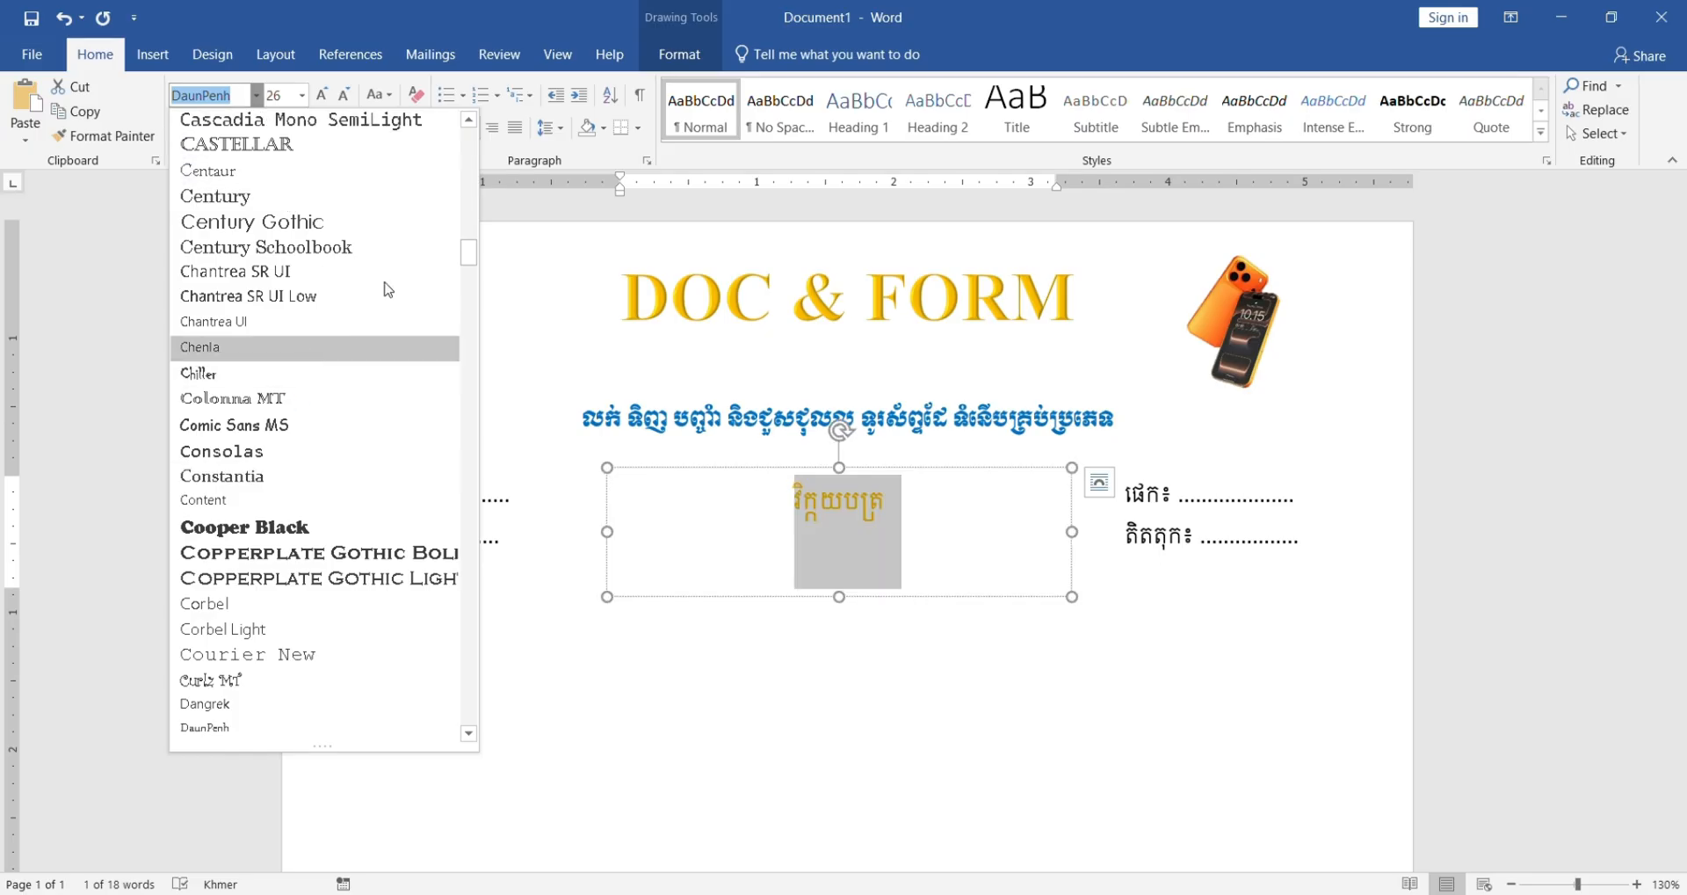
pyautogui.moveTo(468, 253); pyautogui.dragTo(493, 118)
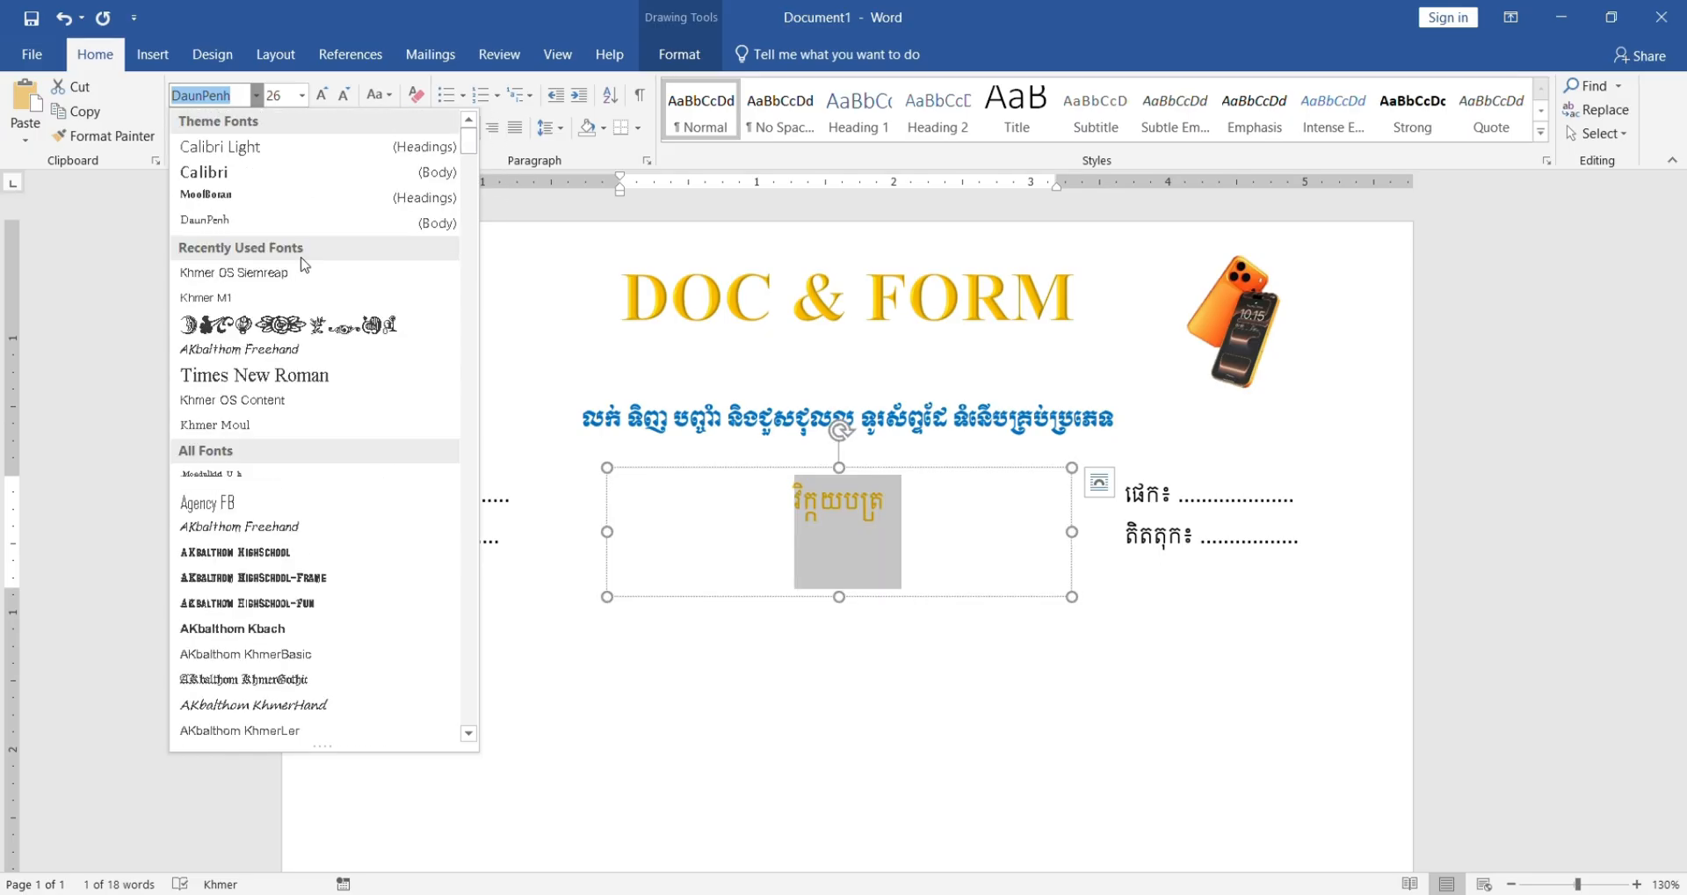
pyautogui.click(231, 302)
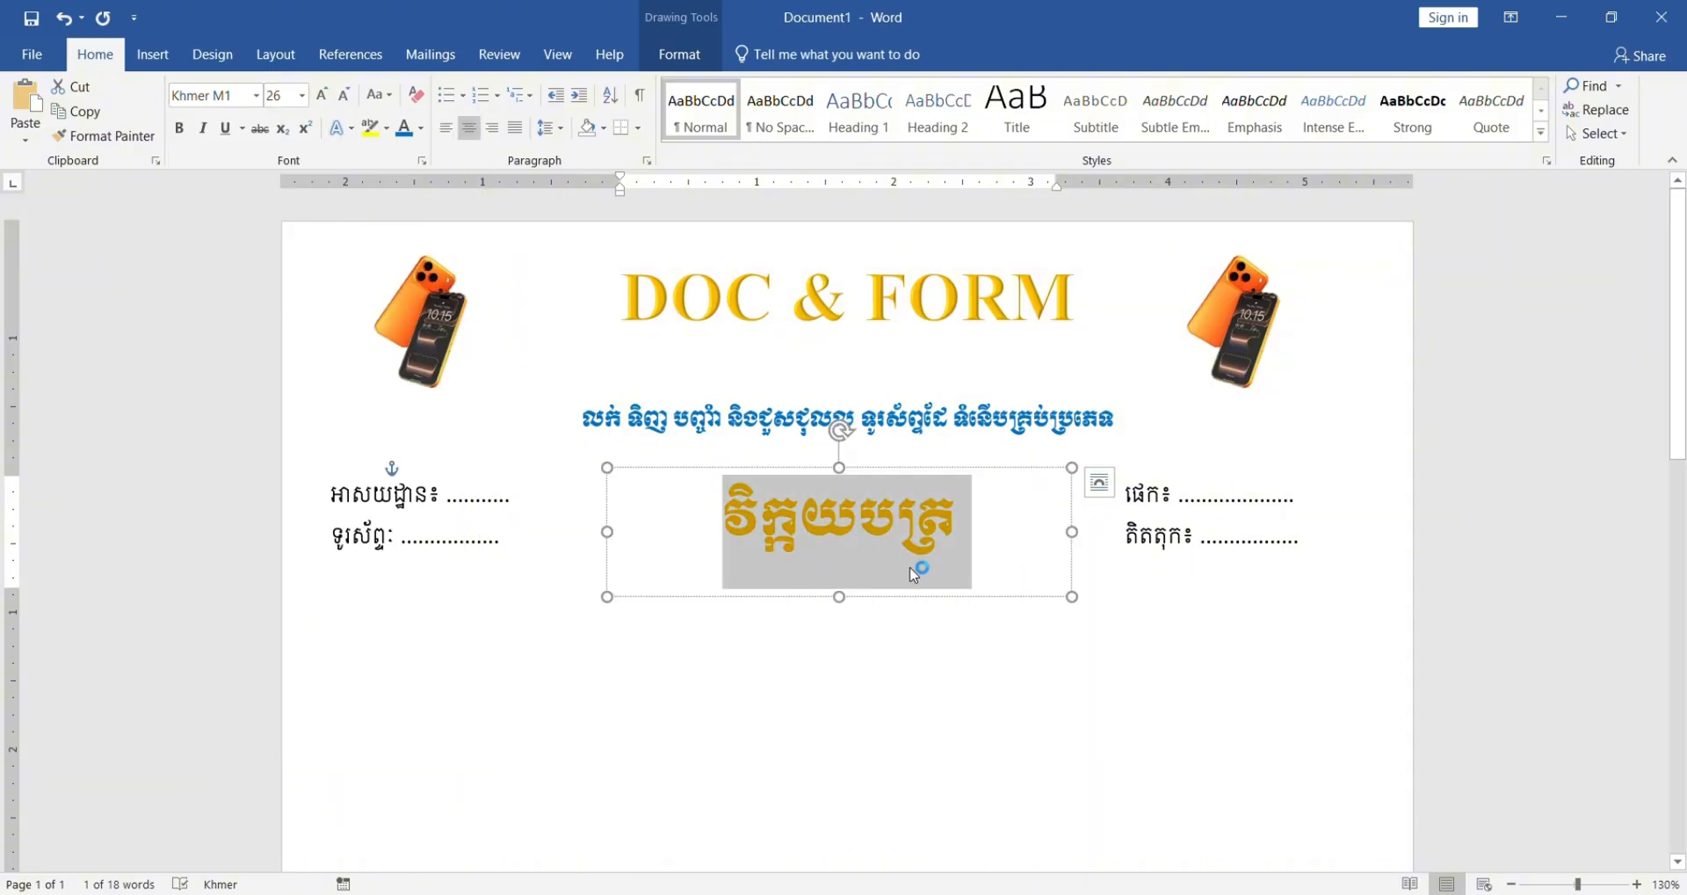
pyautogui.click(345, 97)
pyautogui.click(345, 96)
pyautogui.click(350, 104)
pyautogui.click(350, 105)
pyautogui.click(350, 105)
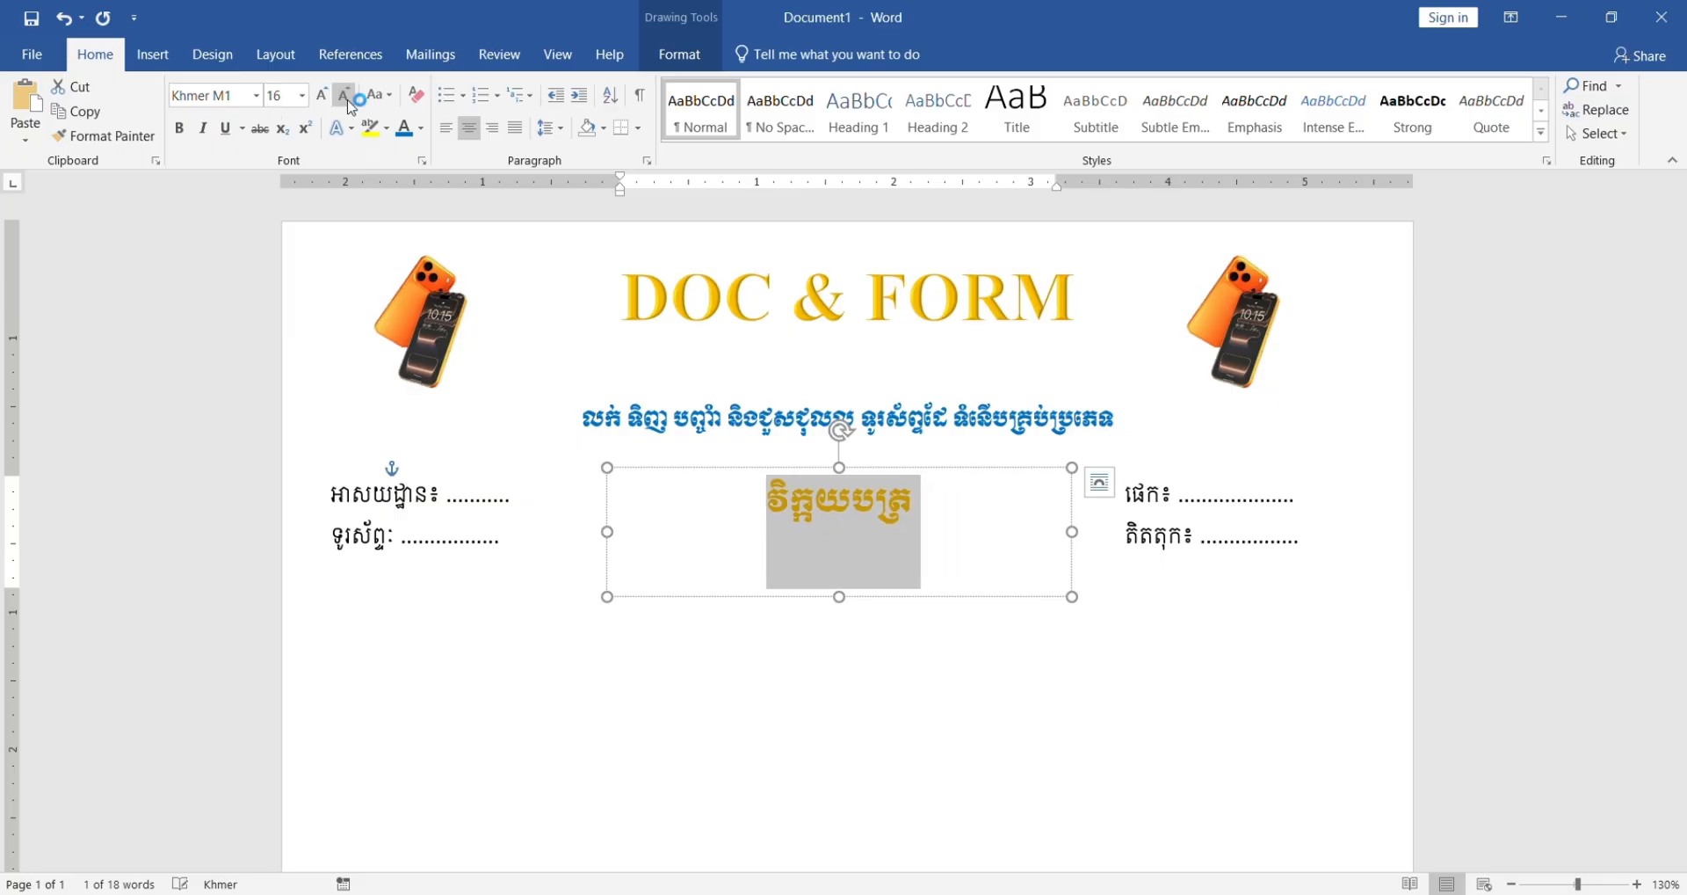
pyautogui.click(350, 104)
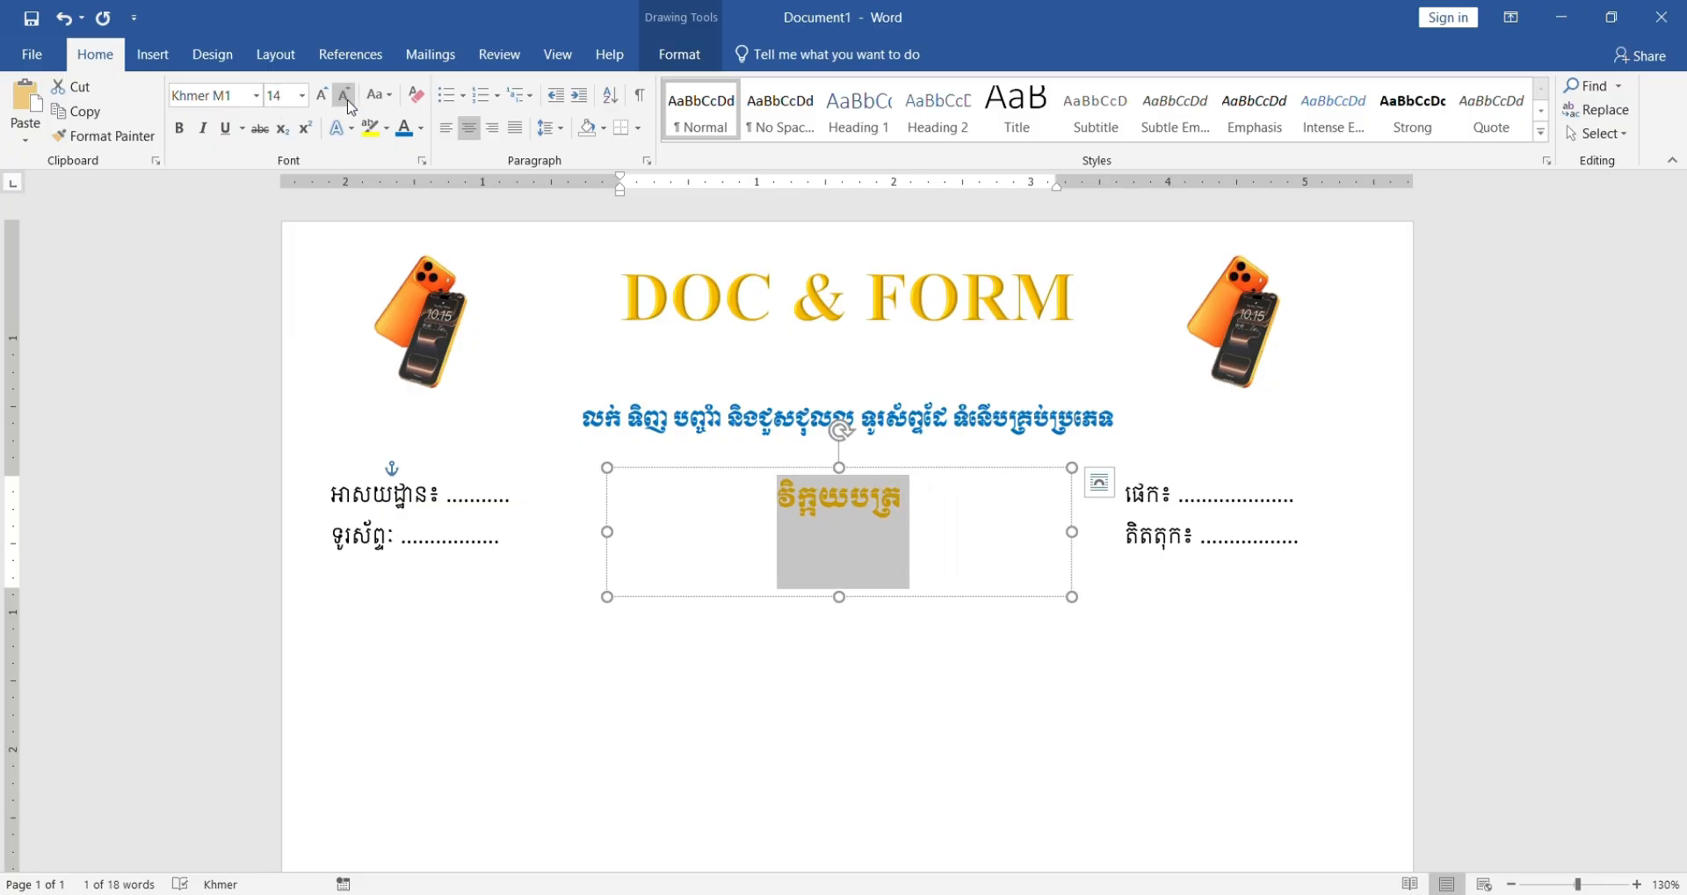
# Step: Nudge the invoice title's text box slightly to the left and deselect it
pyautogui.click(757, 466)
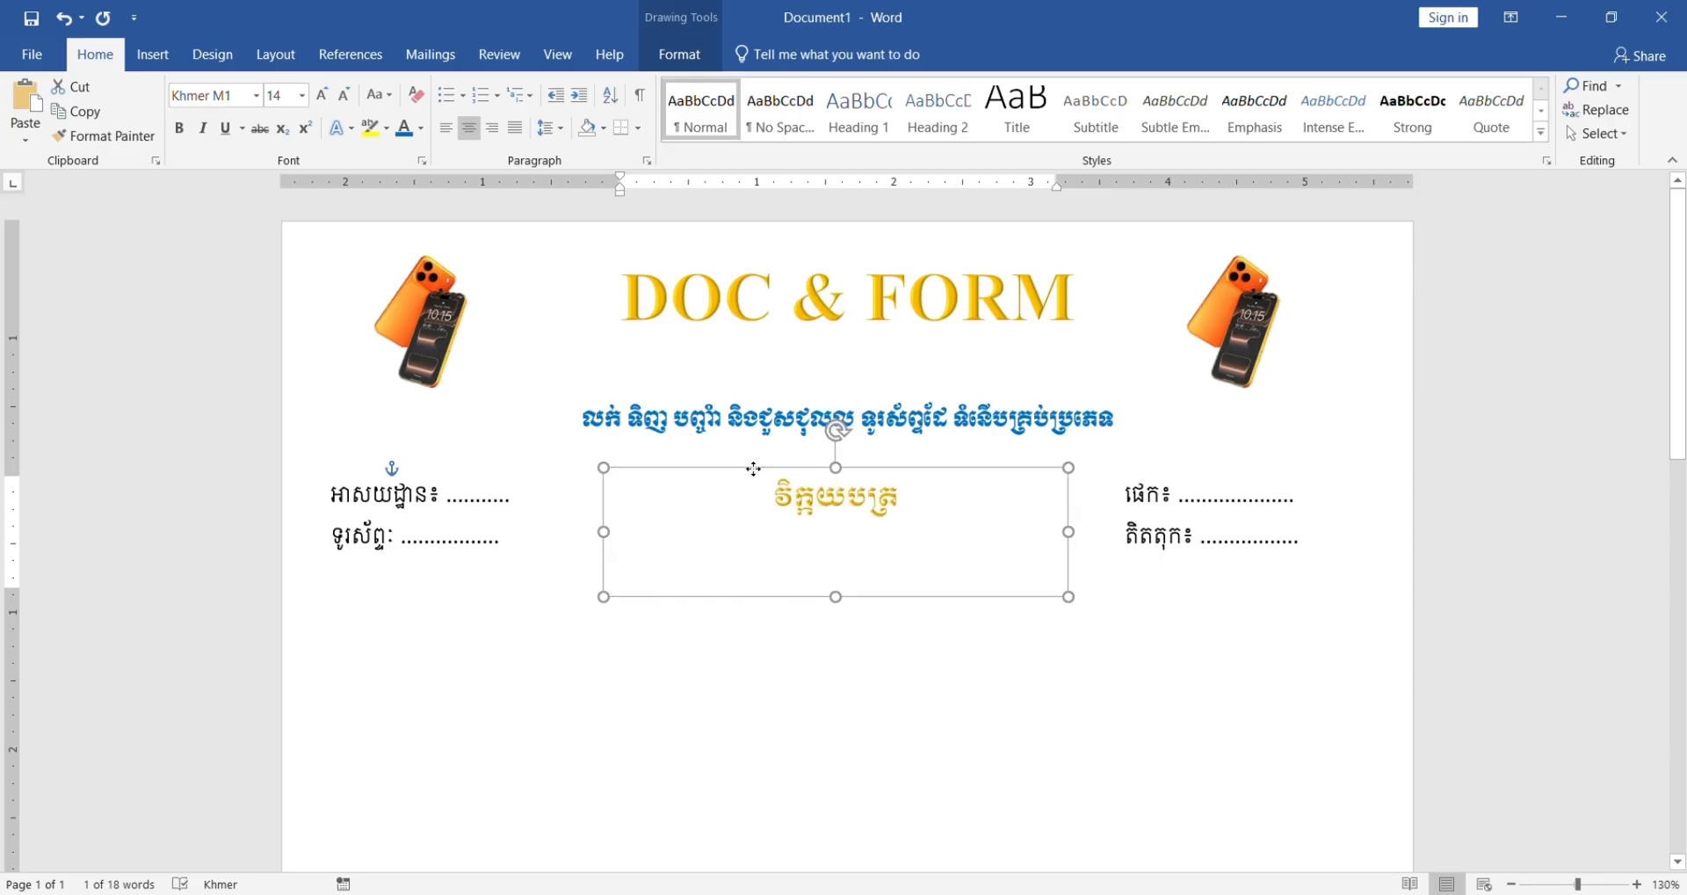
pyautogui.click(999, 681)
pyautogui.click(802, 529)
pyautogui.click(817, 756)
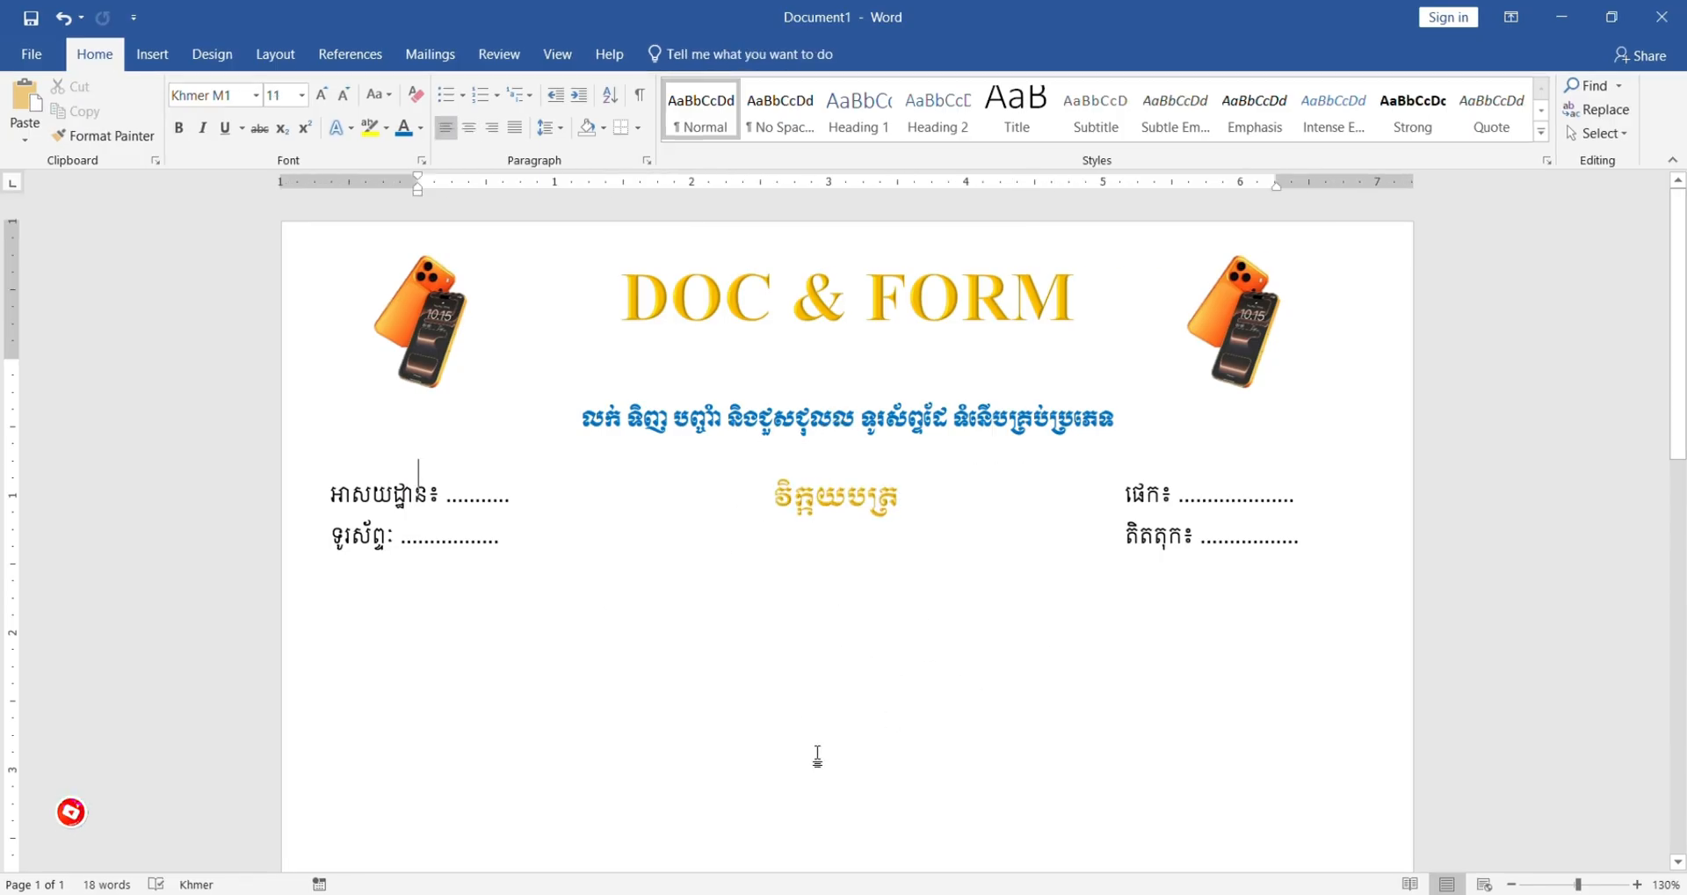
# Step: Add the line "INVOICE" beneath the Khmer invoice title and nudge the title's text box slightly upward
pyautogui.click(919, 513)
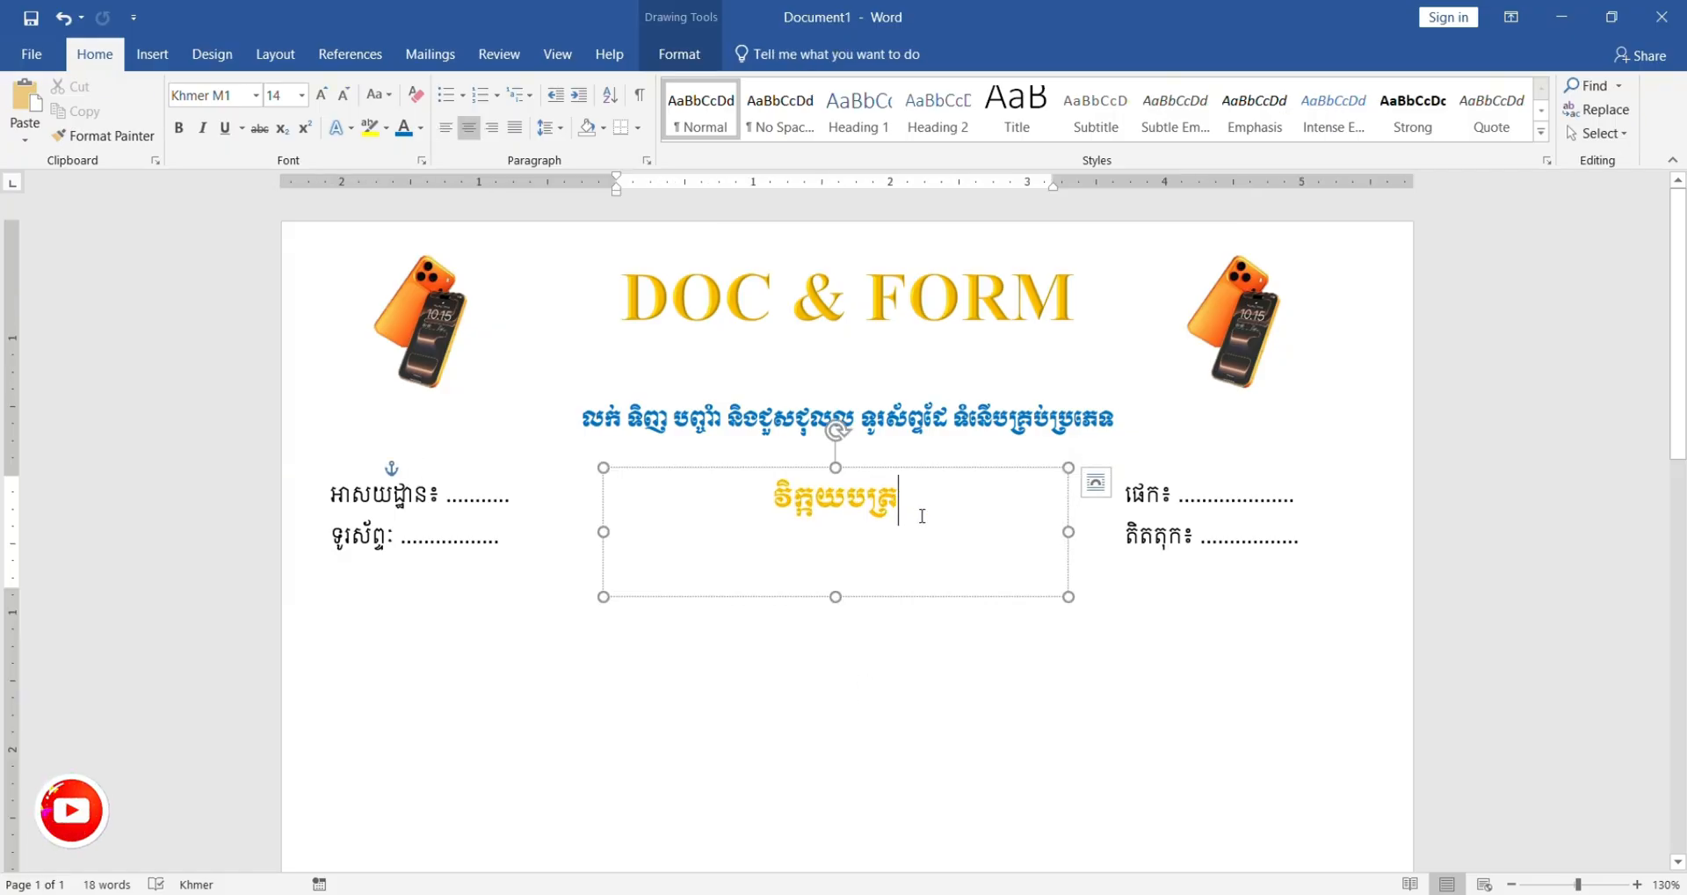
pyautogui.press('Return')
pyautogui.hotkey('alt', 'shift')
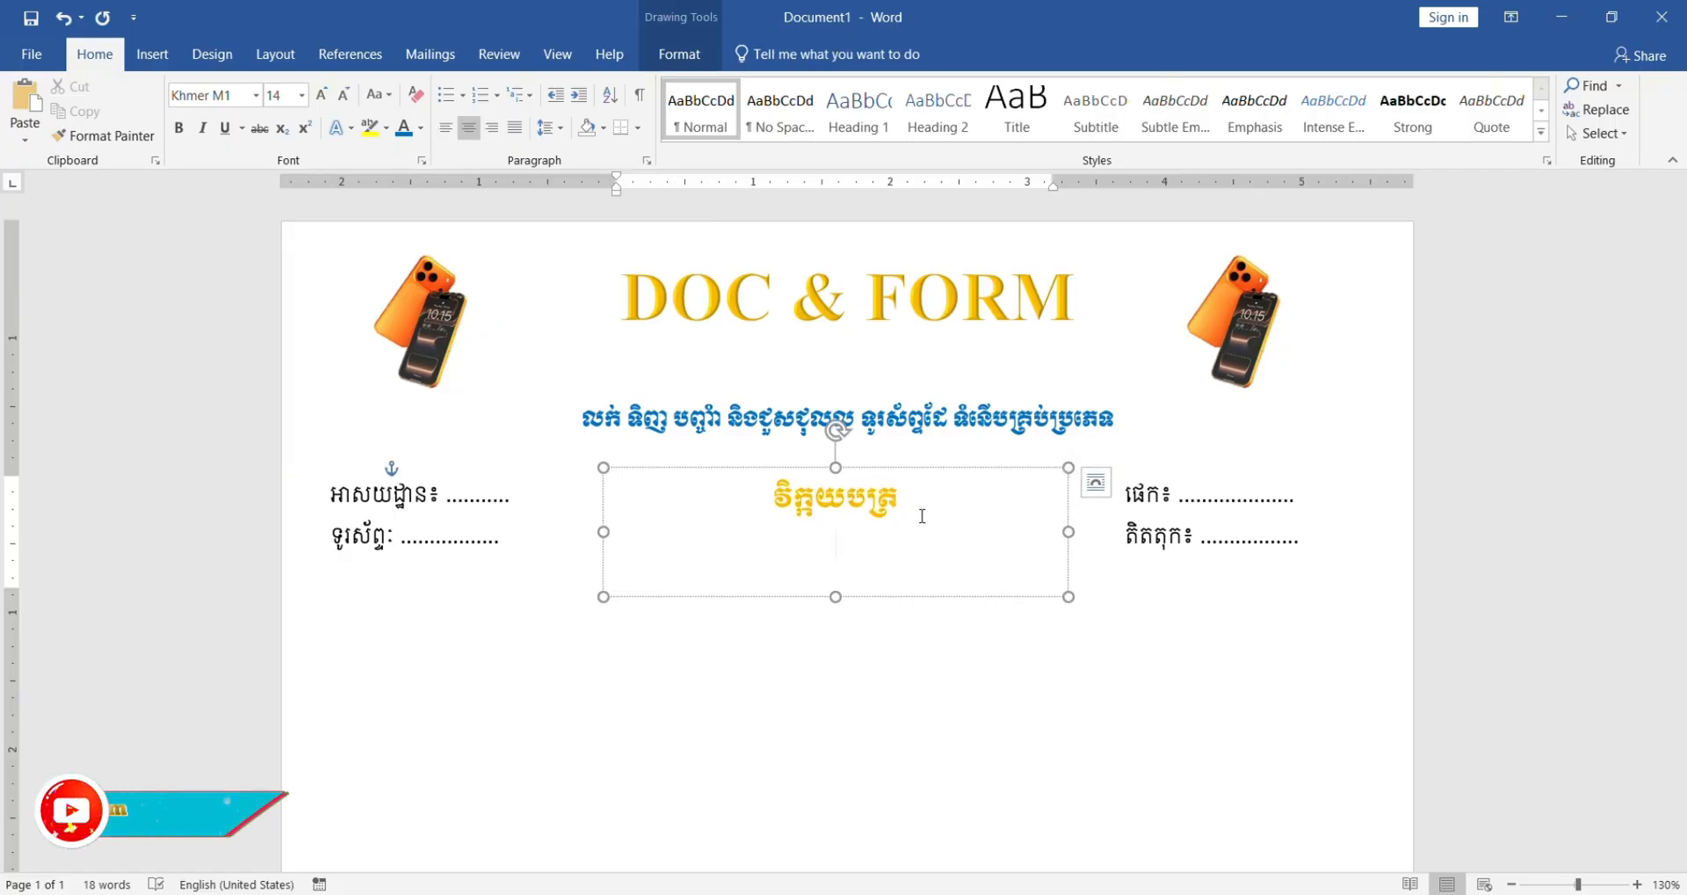
pyautogui.write('in')
pyautogui.press('BackSpace')
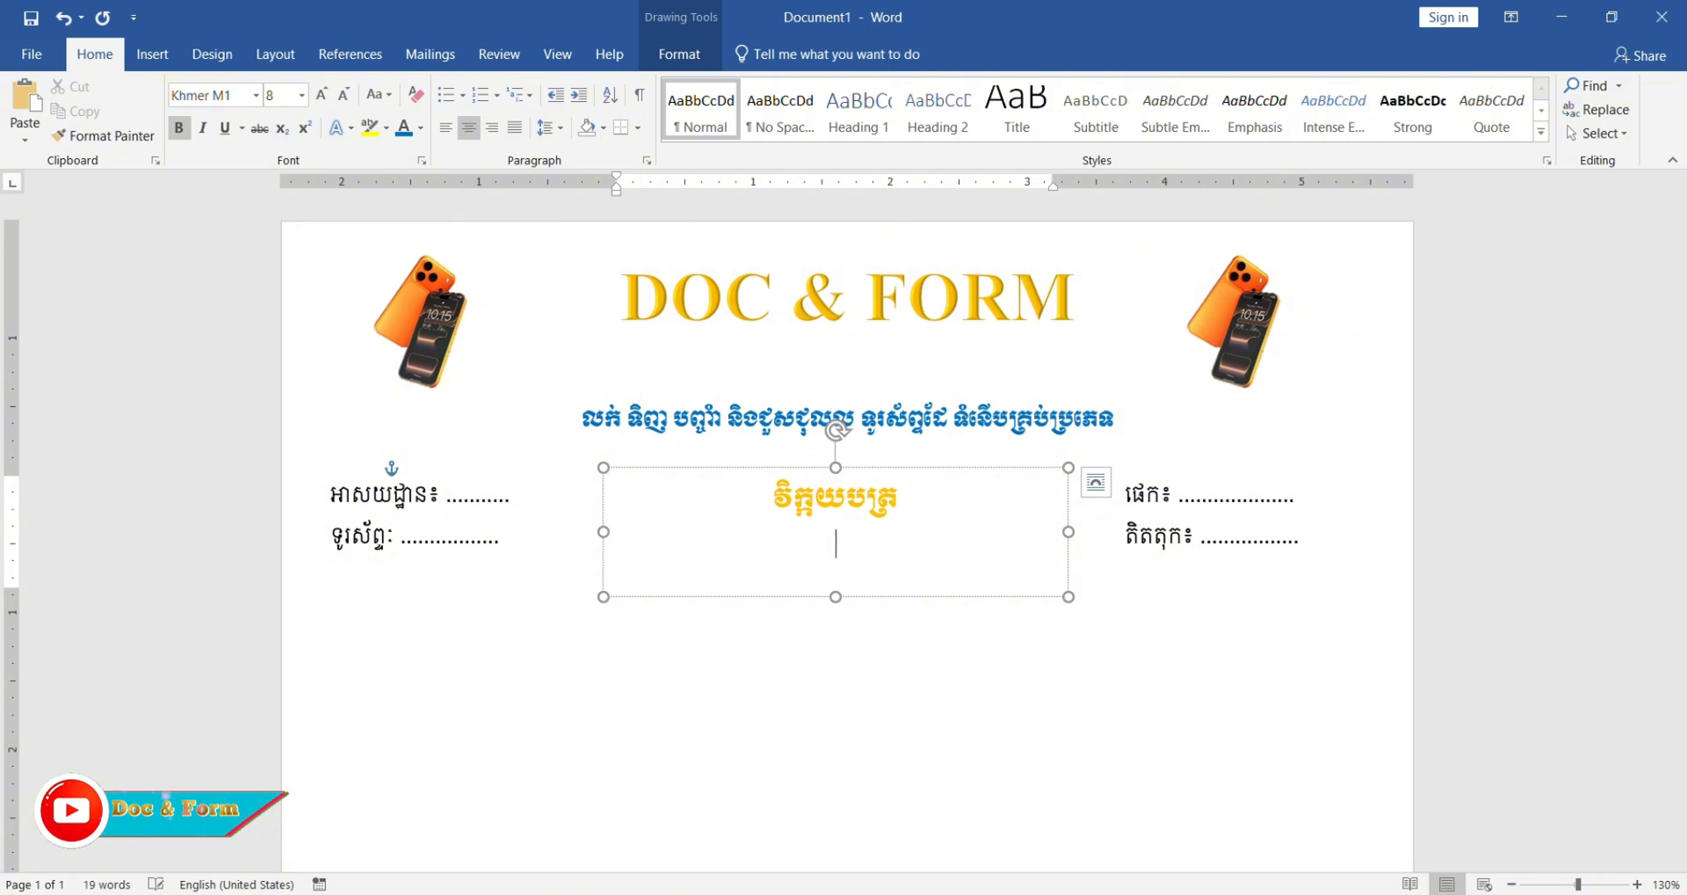
pyautogui.write('INVOICE')
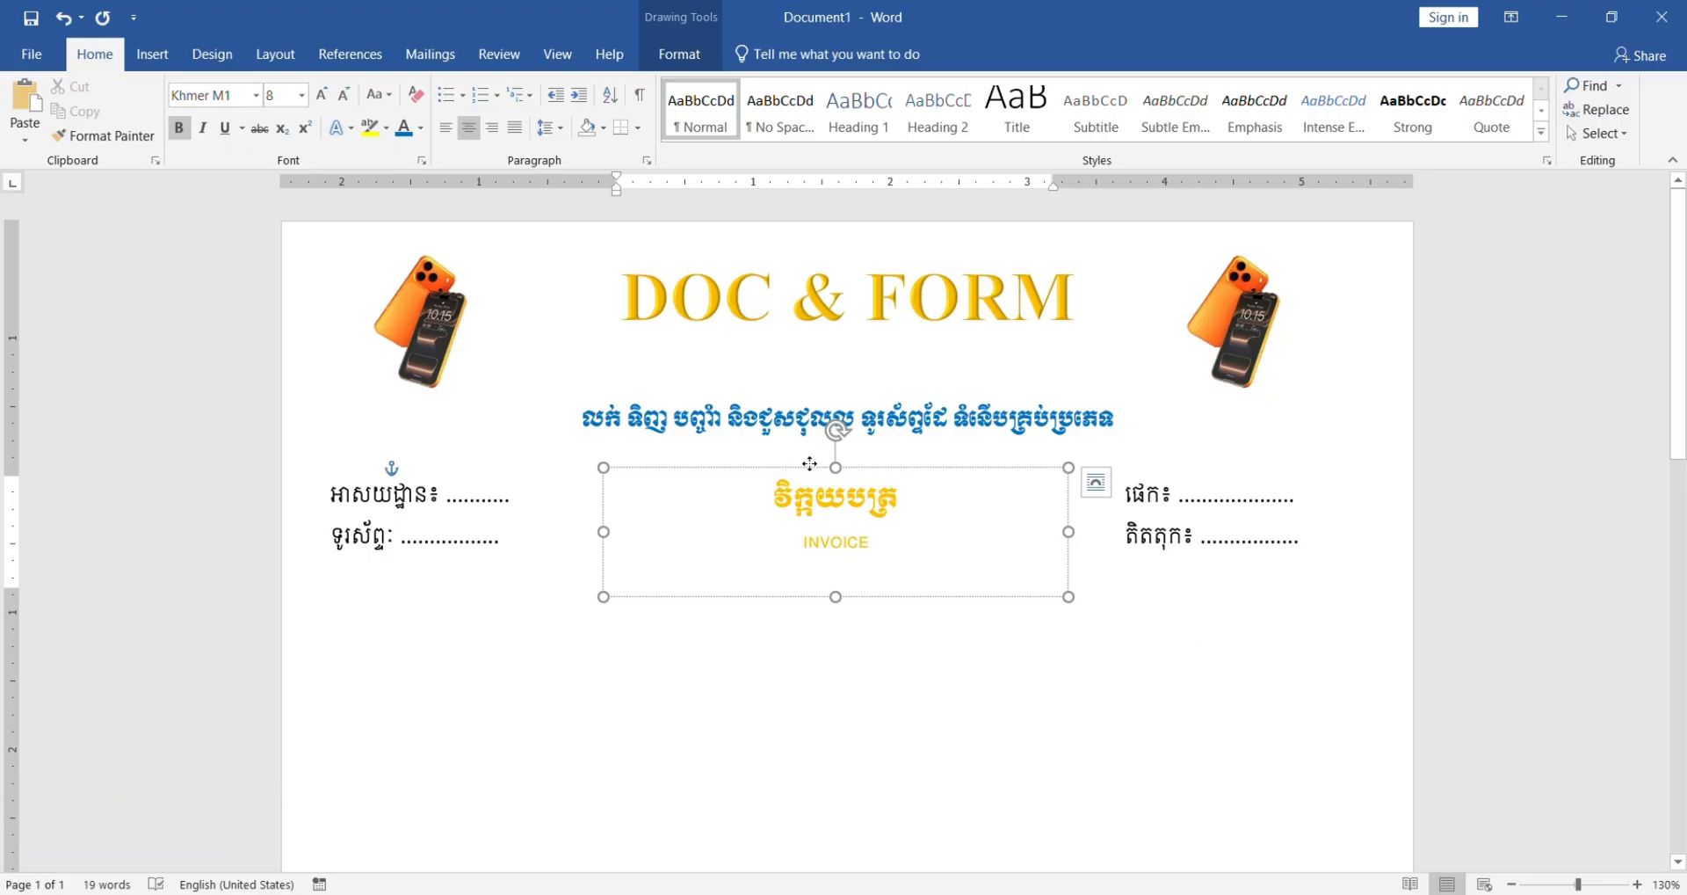
pyautogui.moveTo(809, 465); pyautogui.dragTo(809, 462)
pyautogui.click(870, 654)
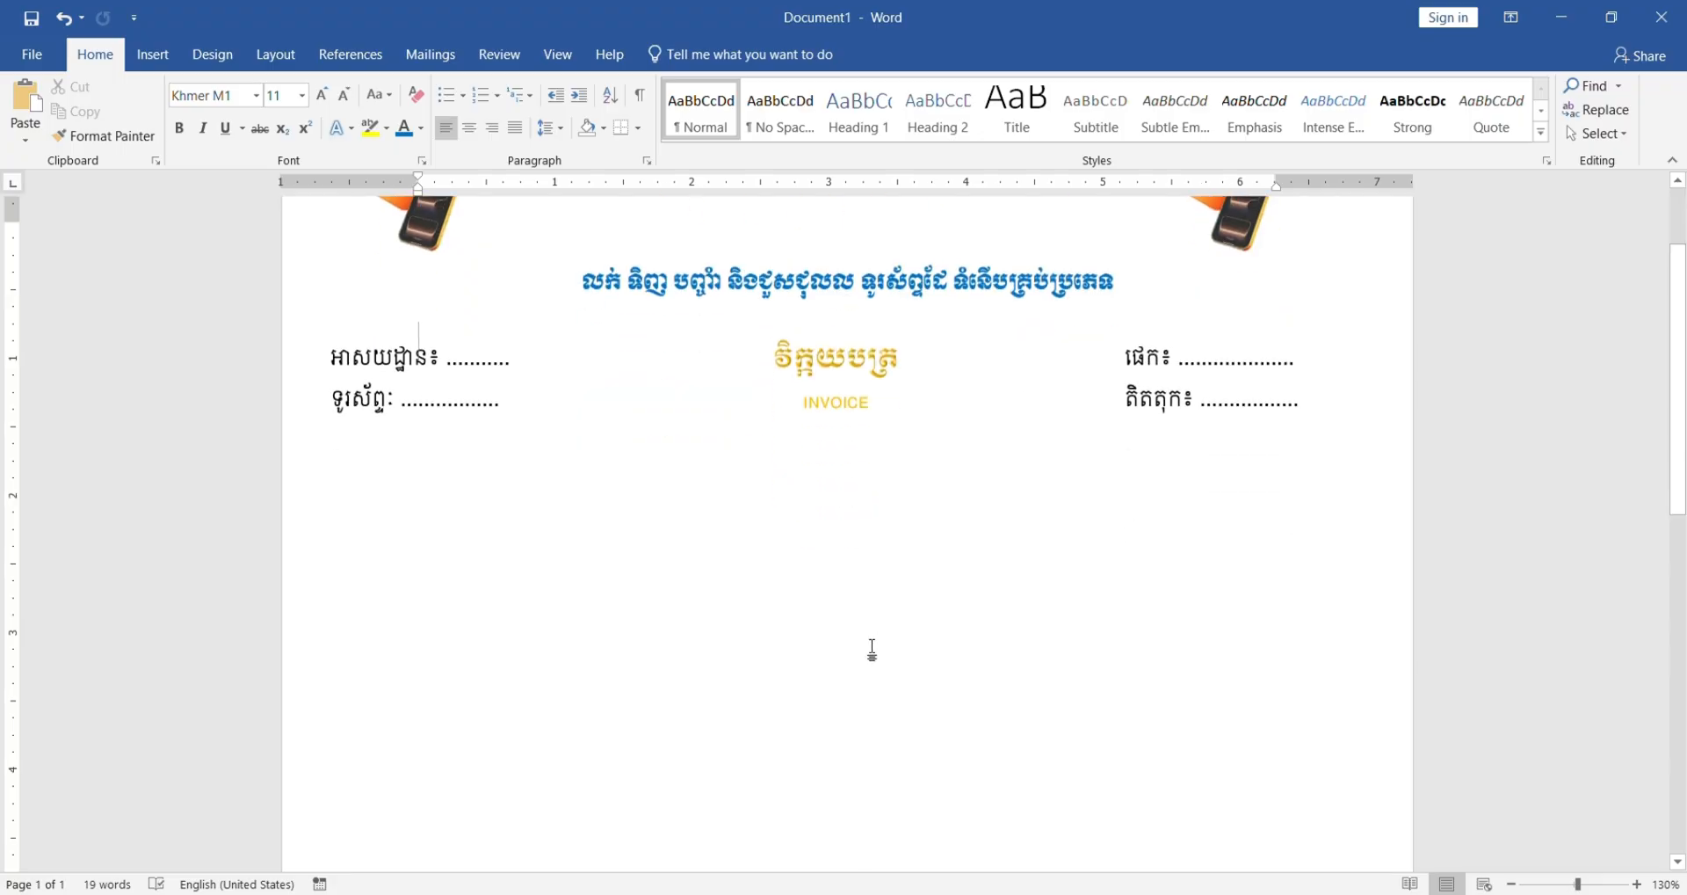
# Step: Duplicate the contact block beside the invoice title that starts with "ផេក៖" and place the copy below the title
pyautogui.scroll(-3, 879, 648)
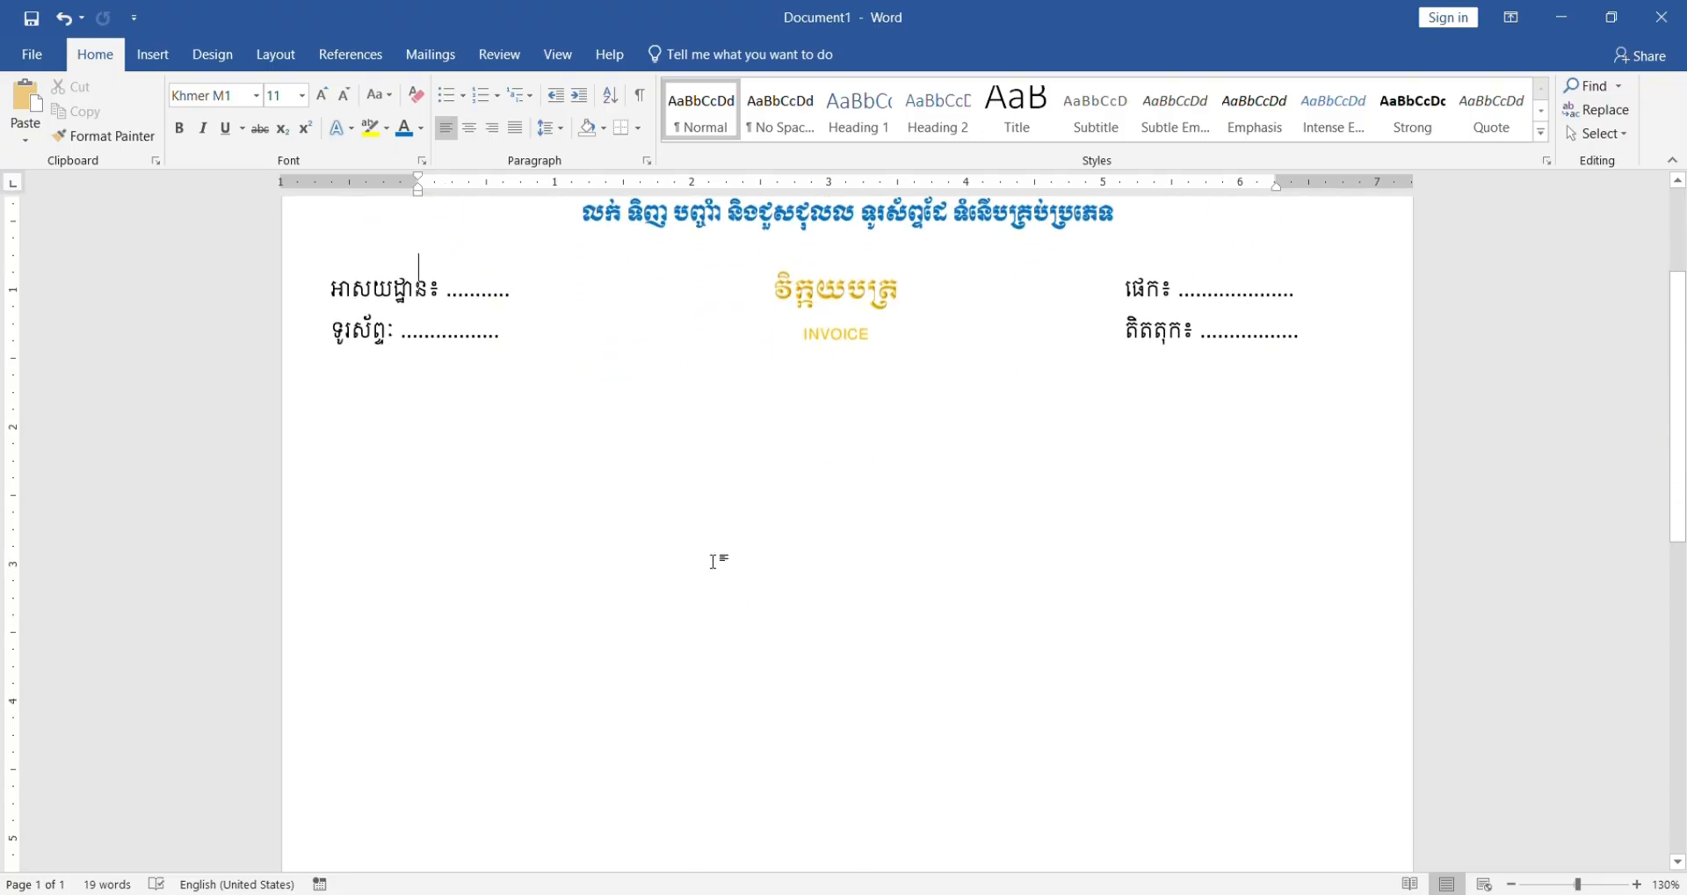
pyautogui.click(1139, 329)
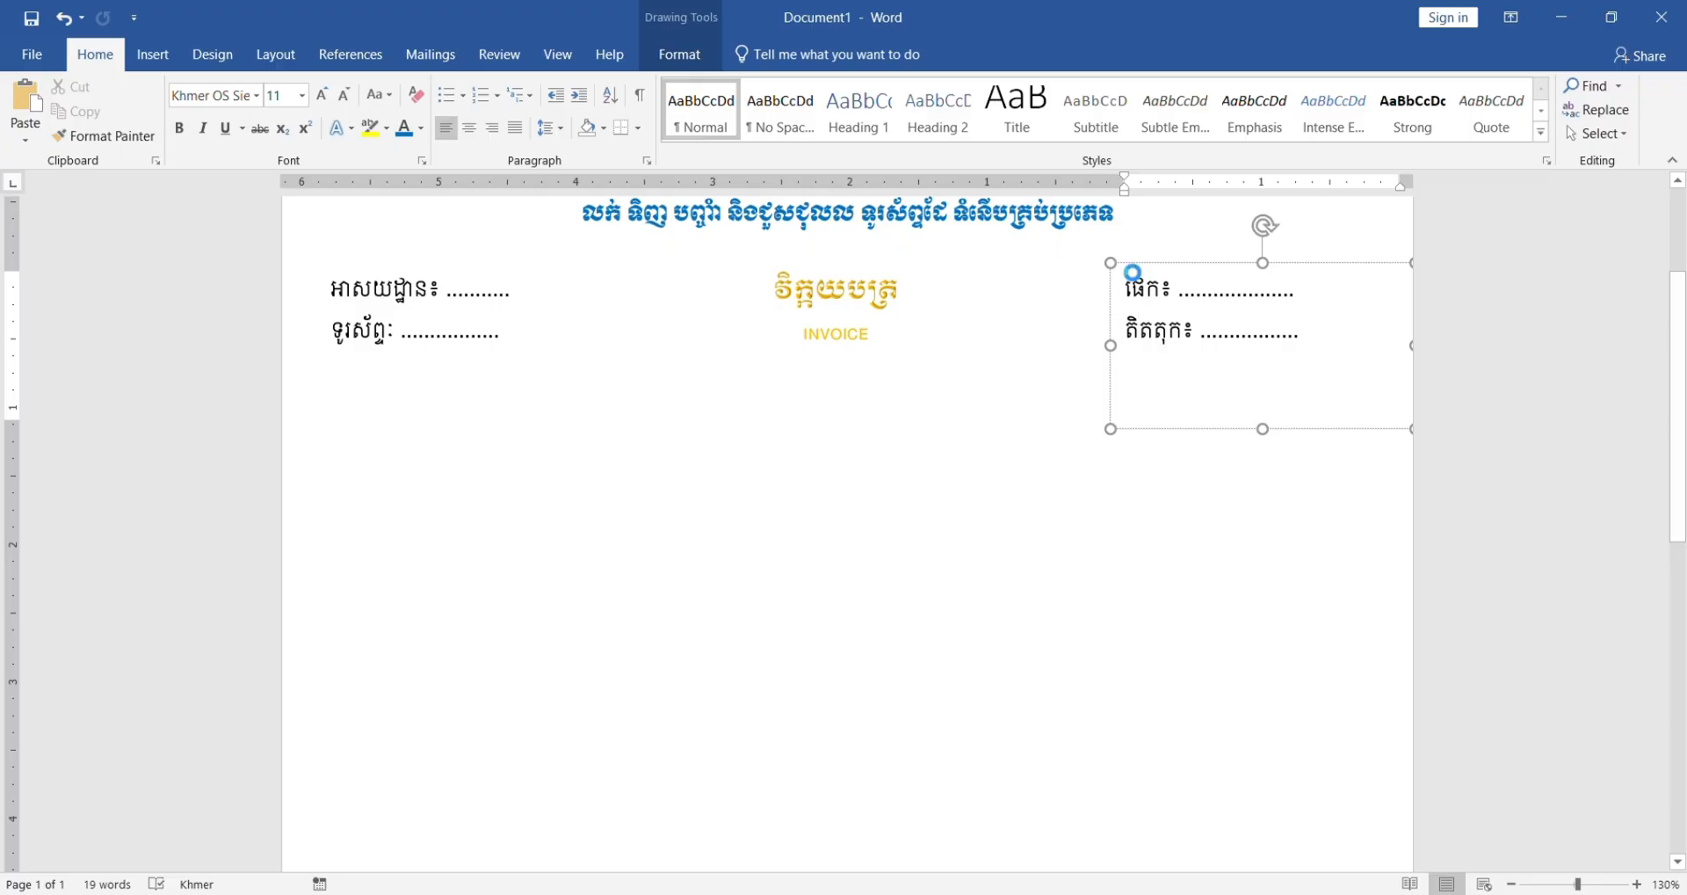
pyautogui.moveTo(1137, 267); pyautogui.dragTo(640, 266)
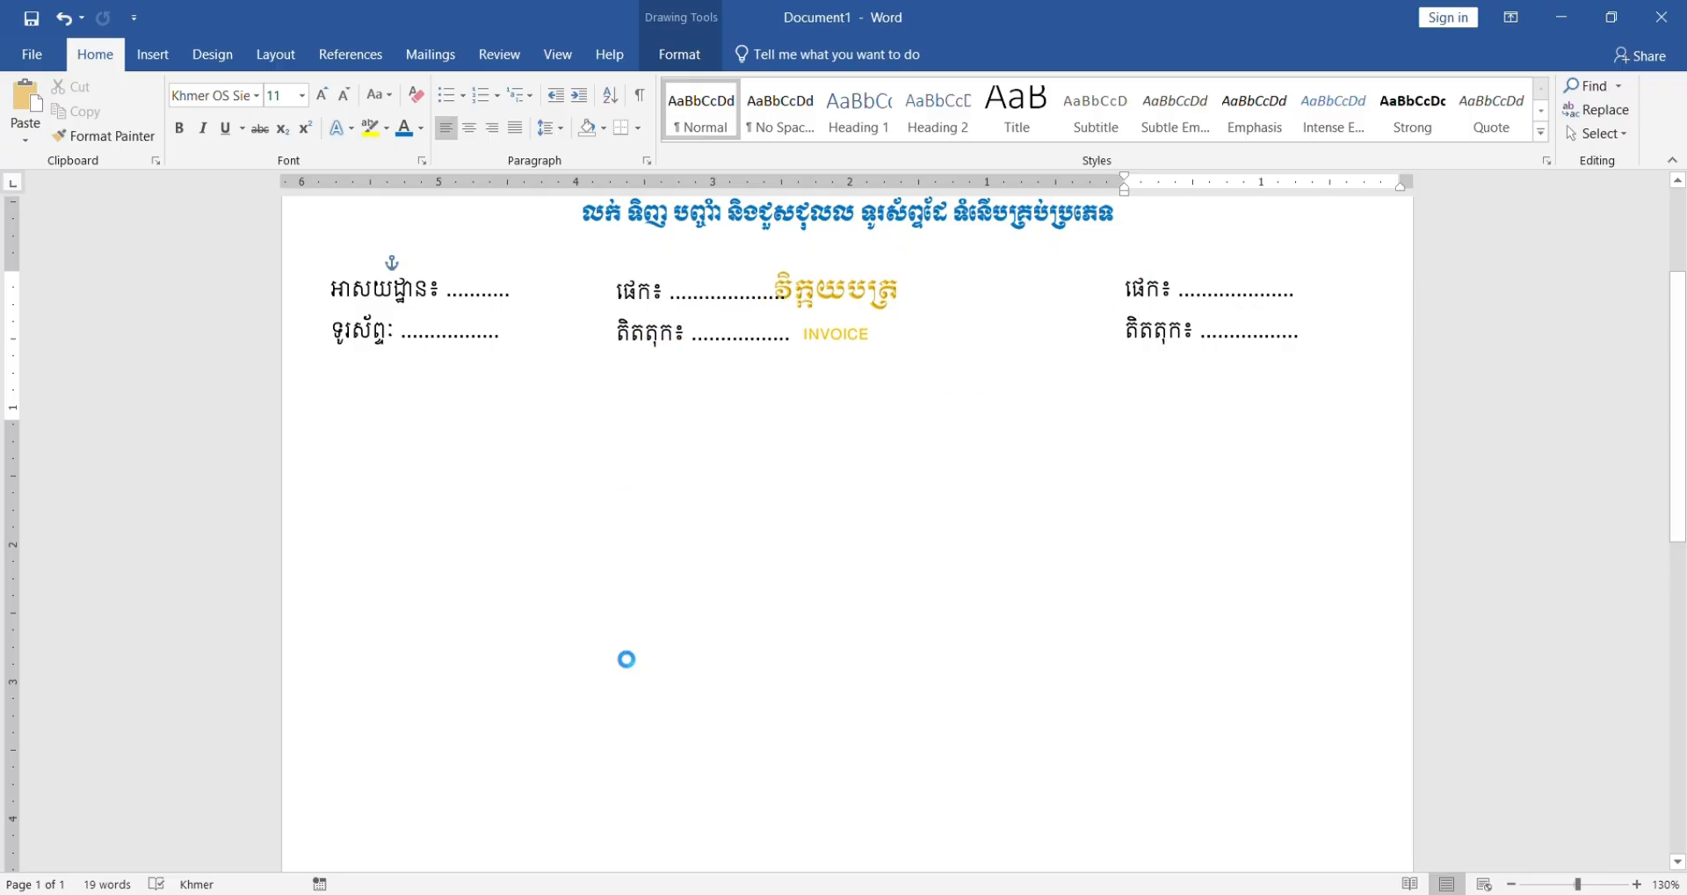
pyautogui.moveTo(669, 274); pyautogui.dragTo(556, 482)
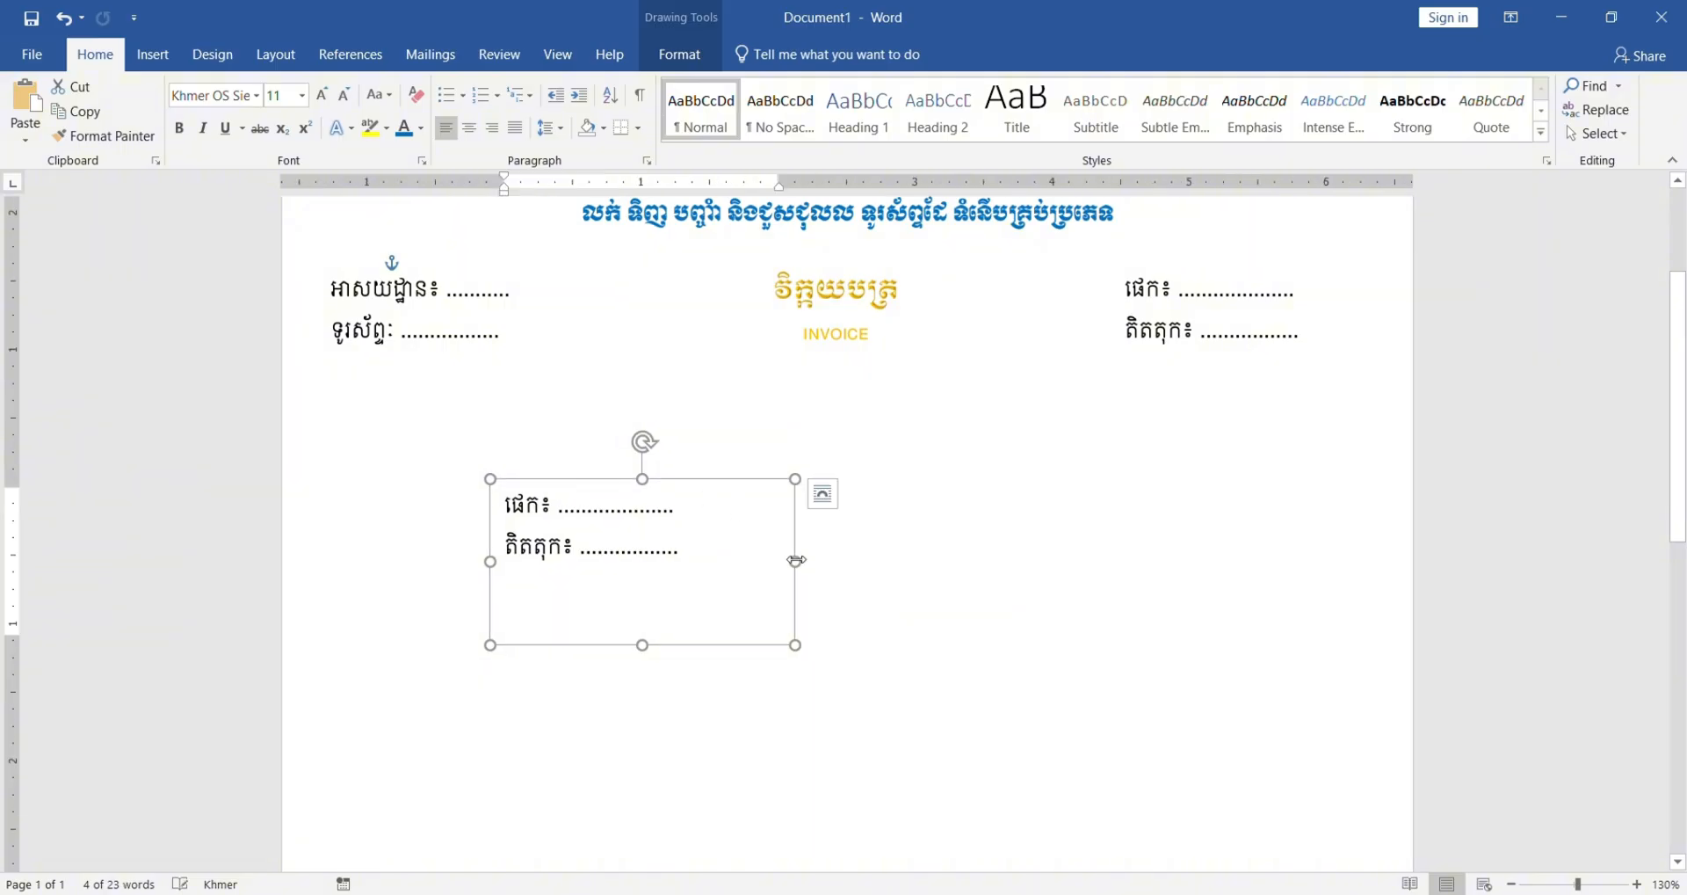
# Step: Widen the copied text box across nearly the full page width and move it up to just beneath "INVOICE"
pyautogui.moveTo(796, 560); pyautogui.dragTo(1382, 560)
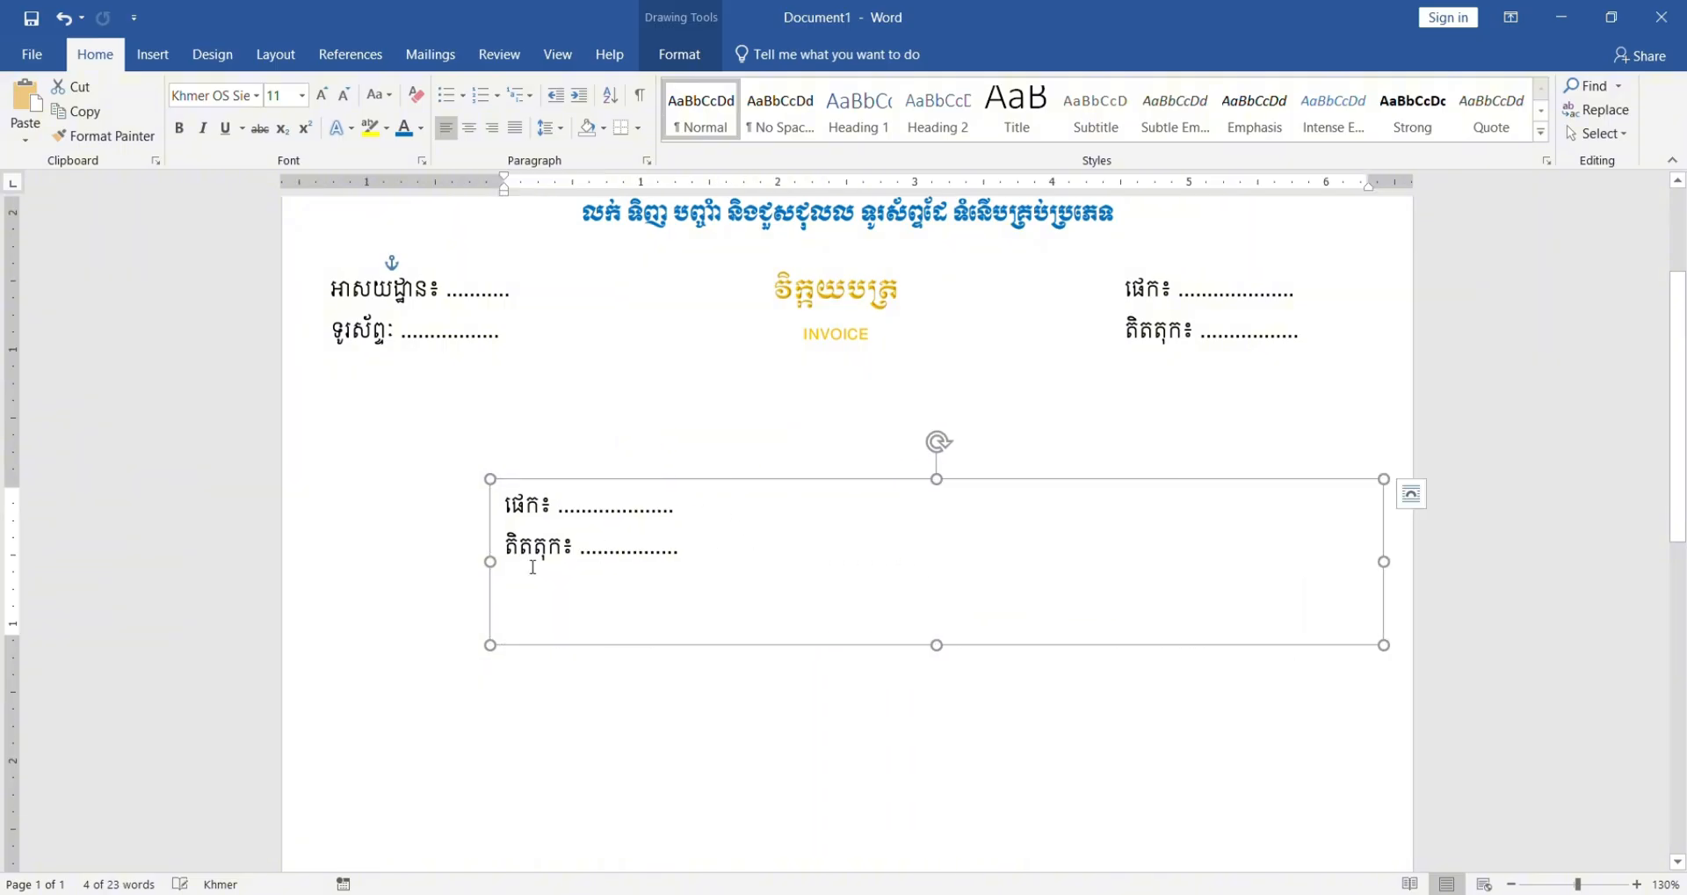
pyautogui.moveTo(490, 560); pyautogui.dragTo(313, 561)
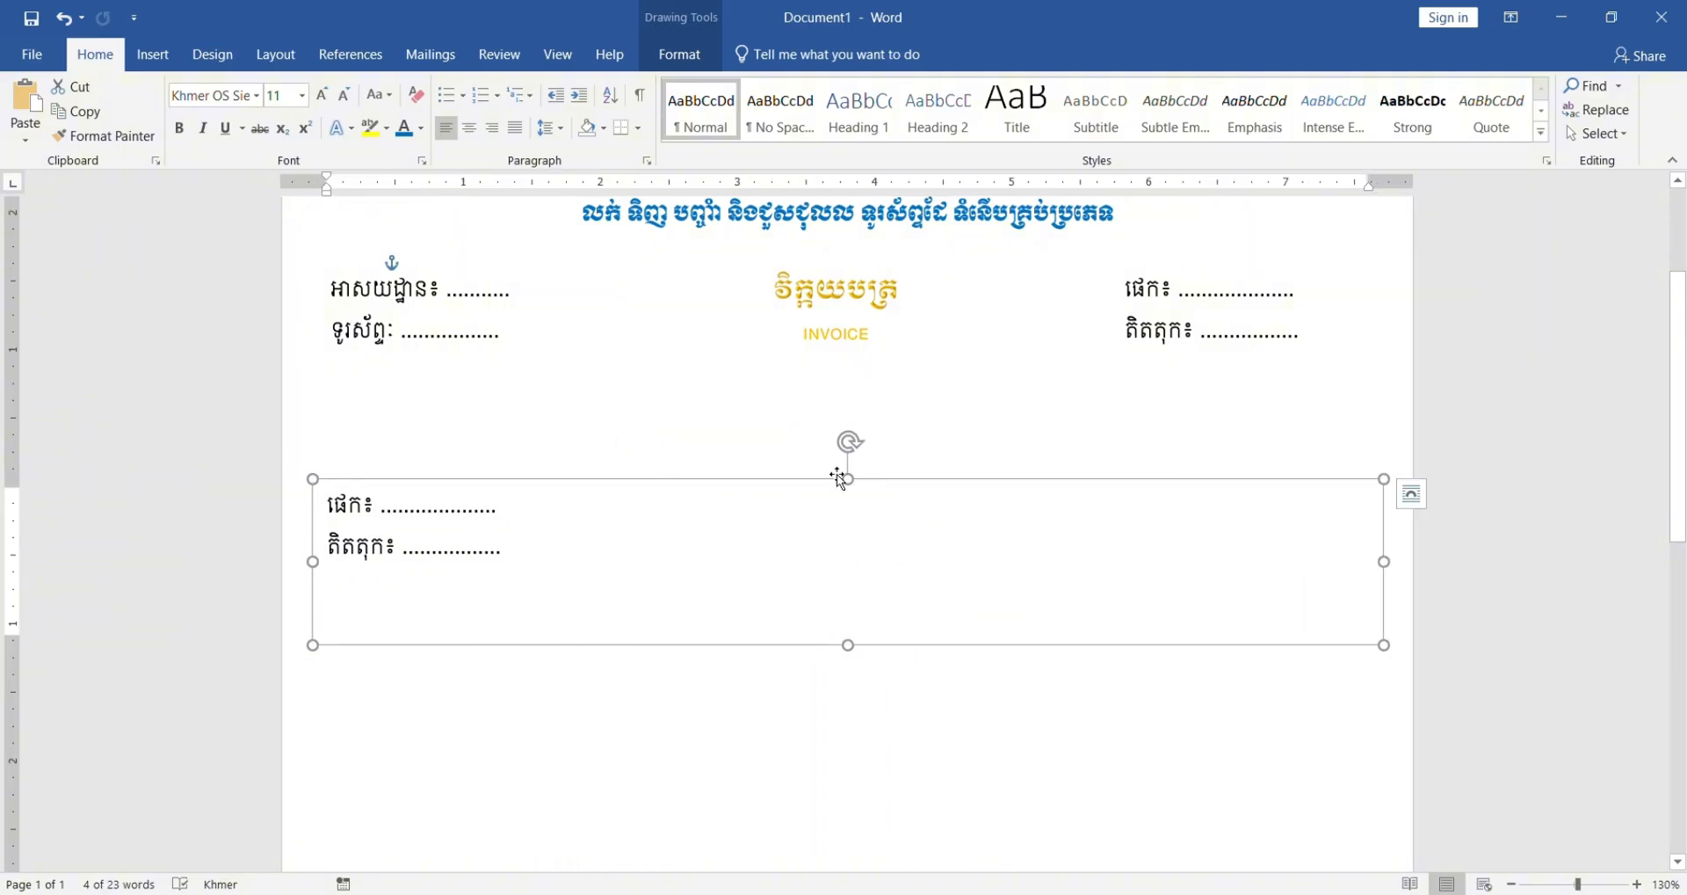
pyautogui.moveTo(842, 479); pyautogui.dragTo(840, 392)
# Step: Replace the copied box's text with the Khmer customer label "លក់ជូន"
pyautogui.click(620, 482)
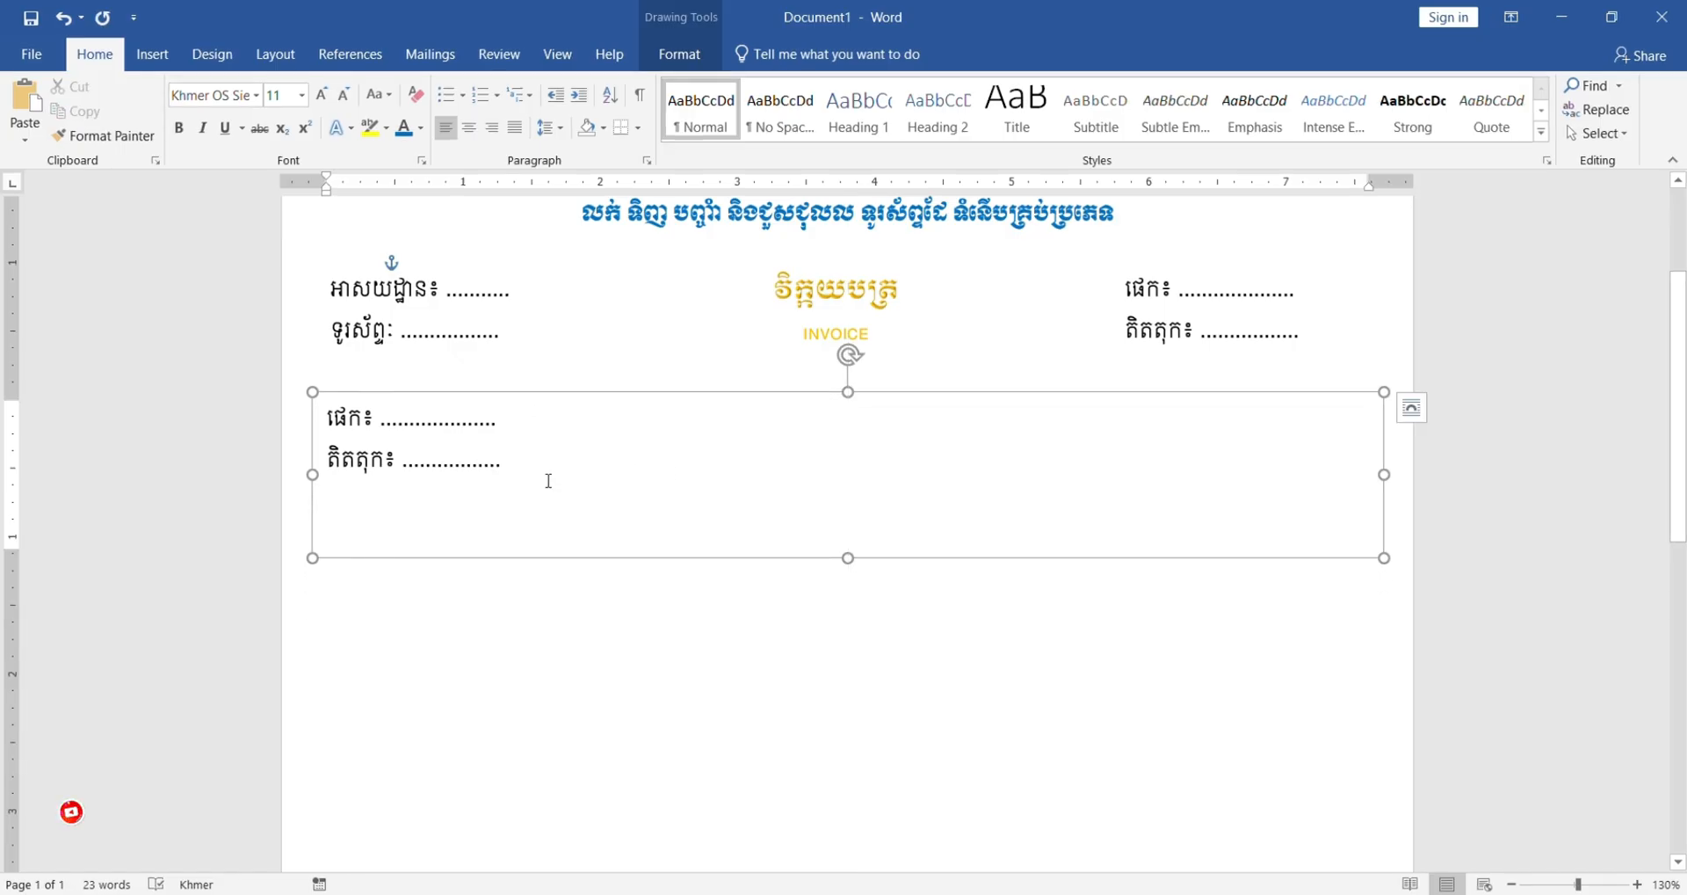
pyautogui.hotkey('ctrl', 'a')
pyautogui.press('BackSpace')
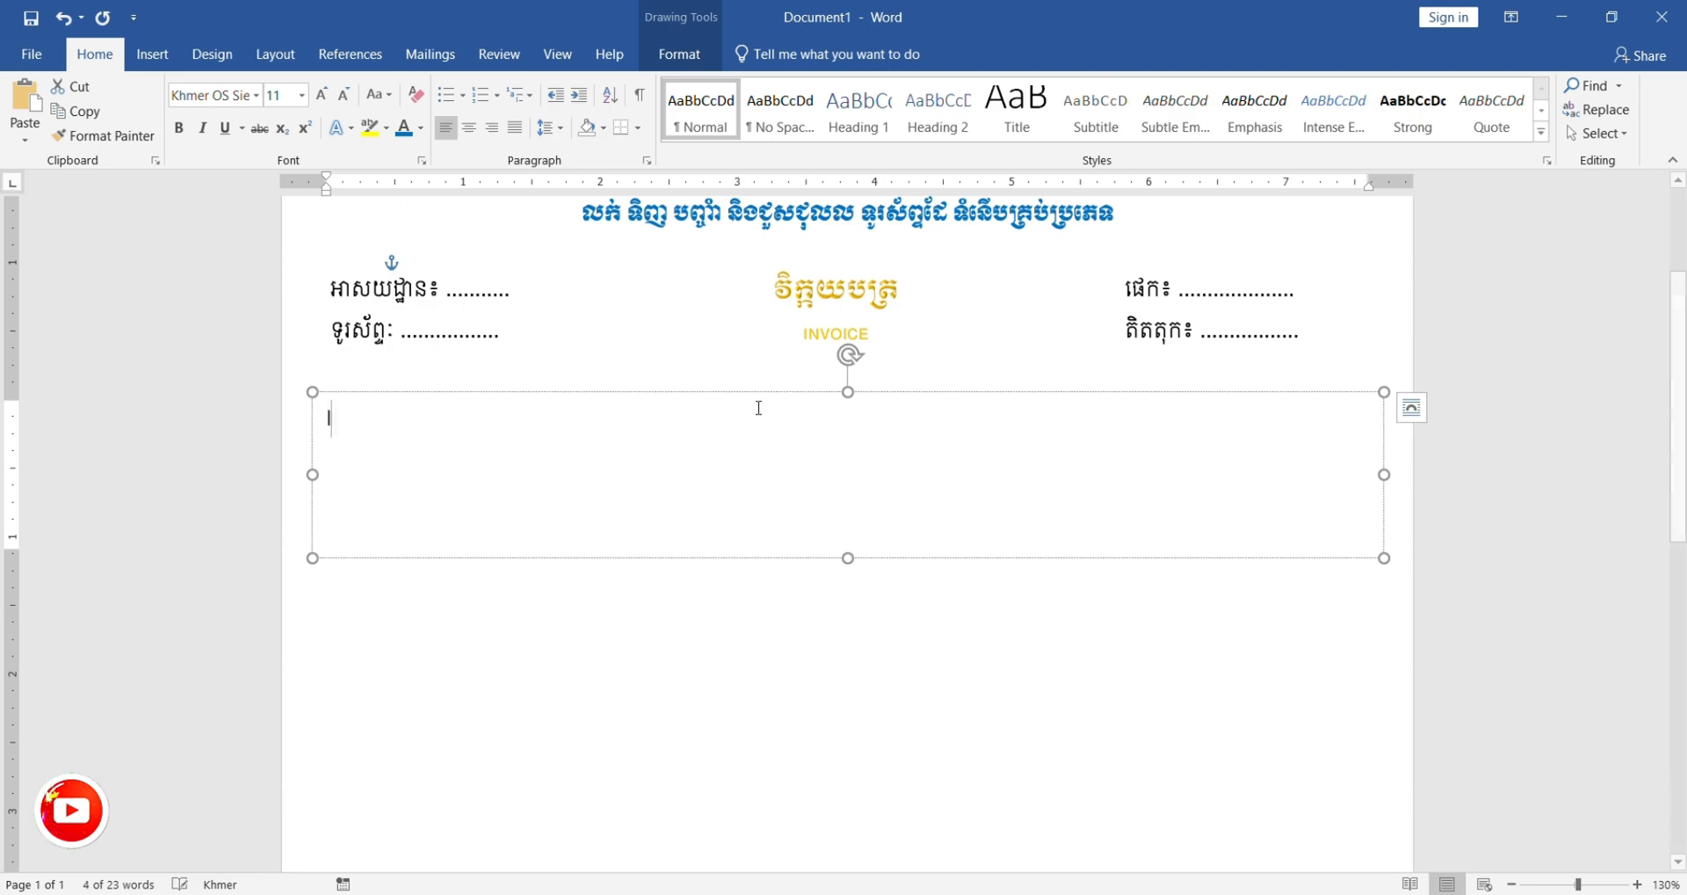
pyautogui.write("Lk'CUn")
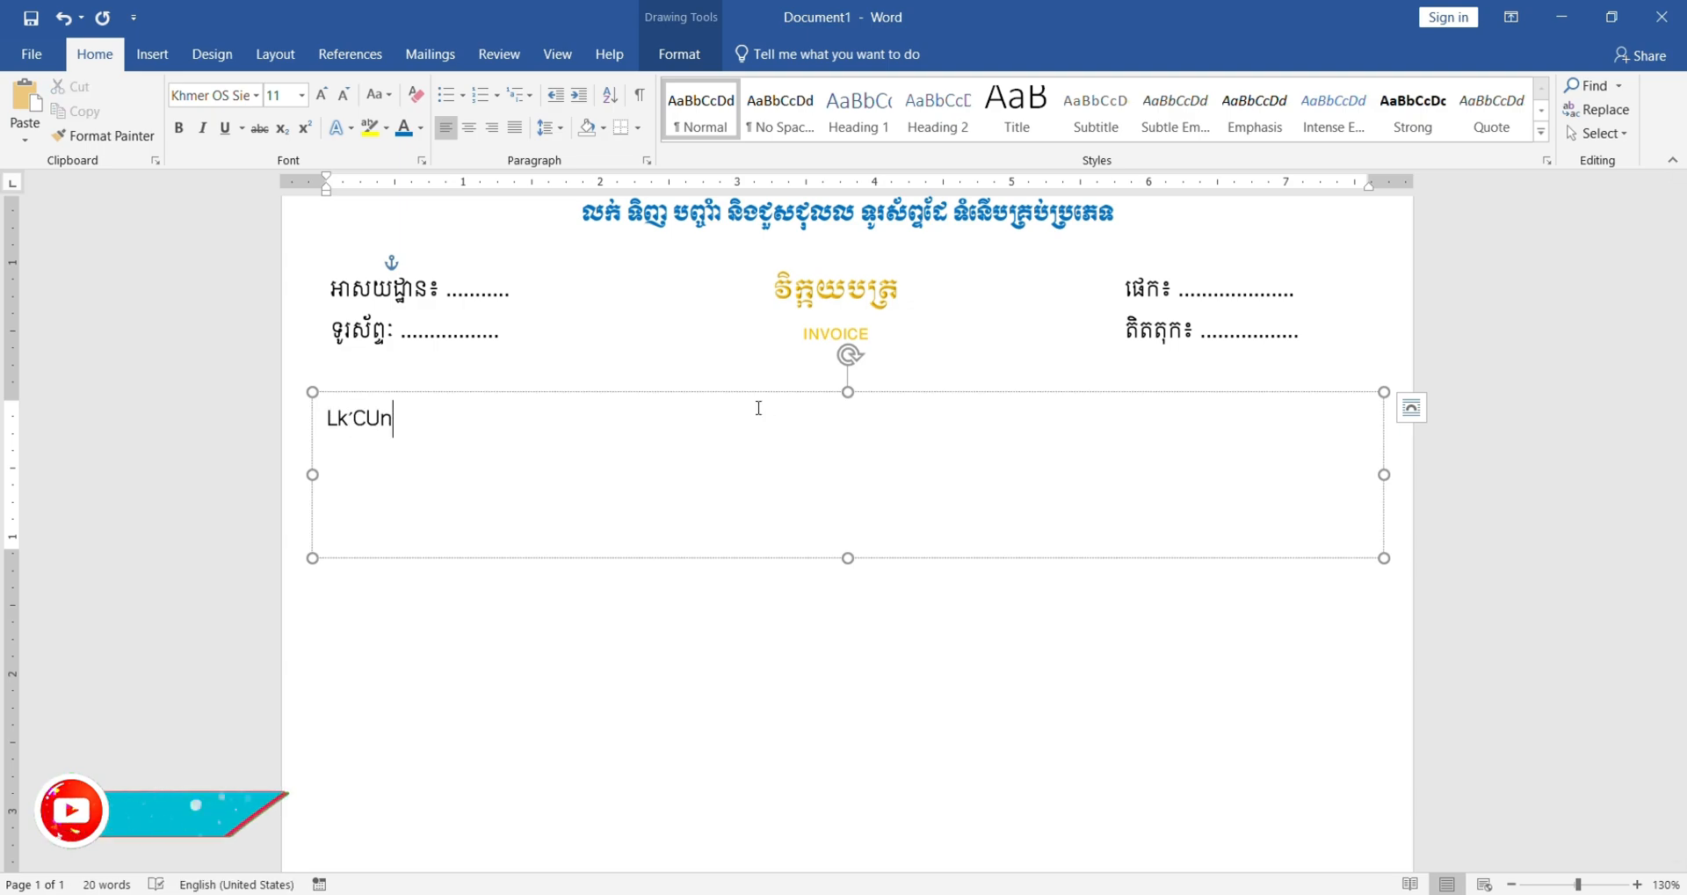
pyautogui.hotkey('ctrl', 'a')
pyautogui.write('ក់ជូន')
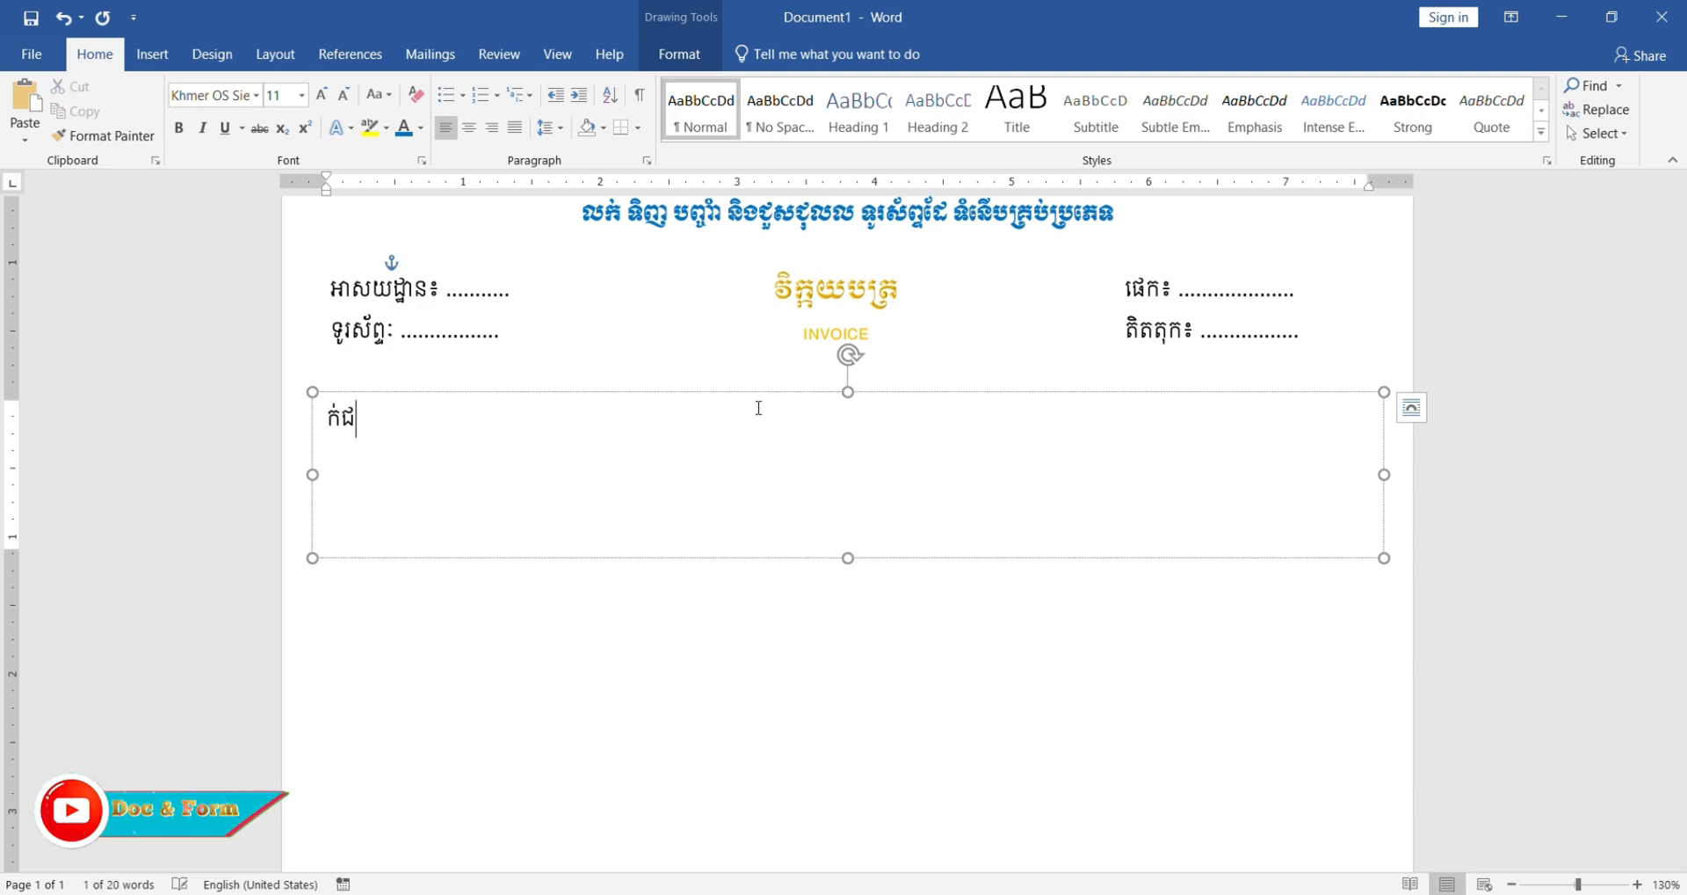
pyautogui.press('Home')
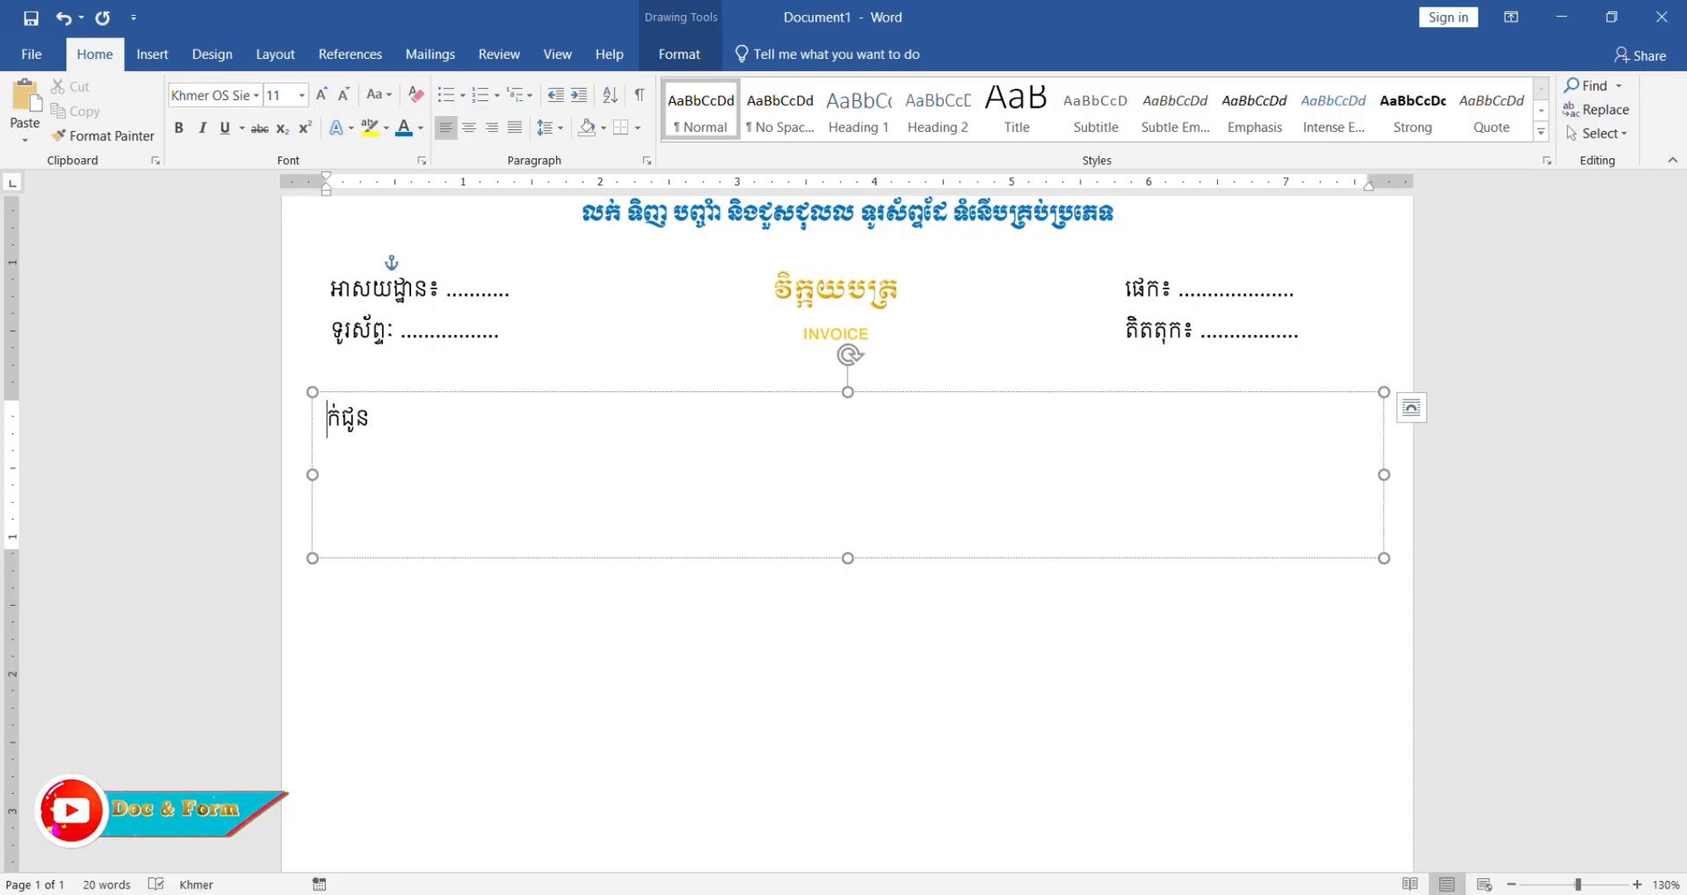
pyautogui.write('ល')
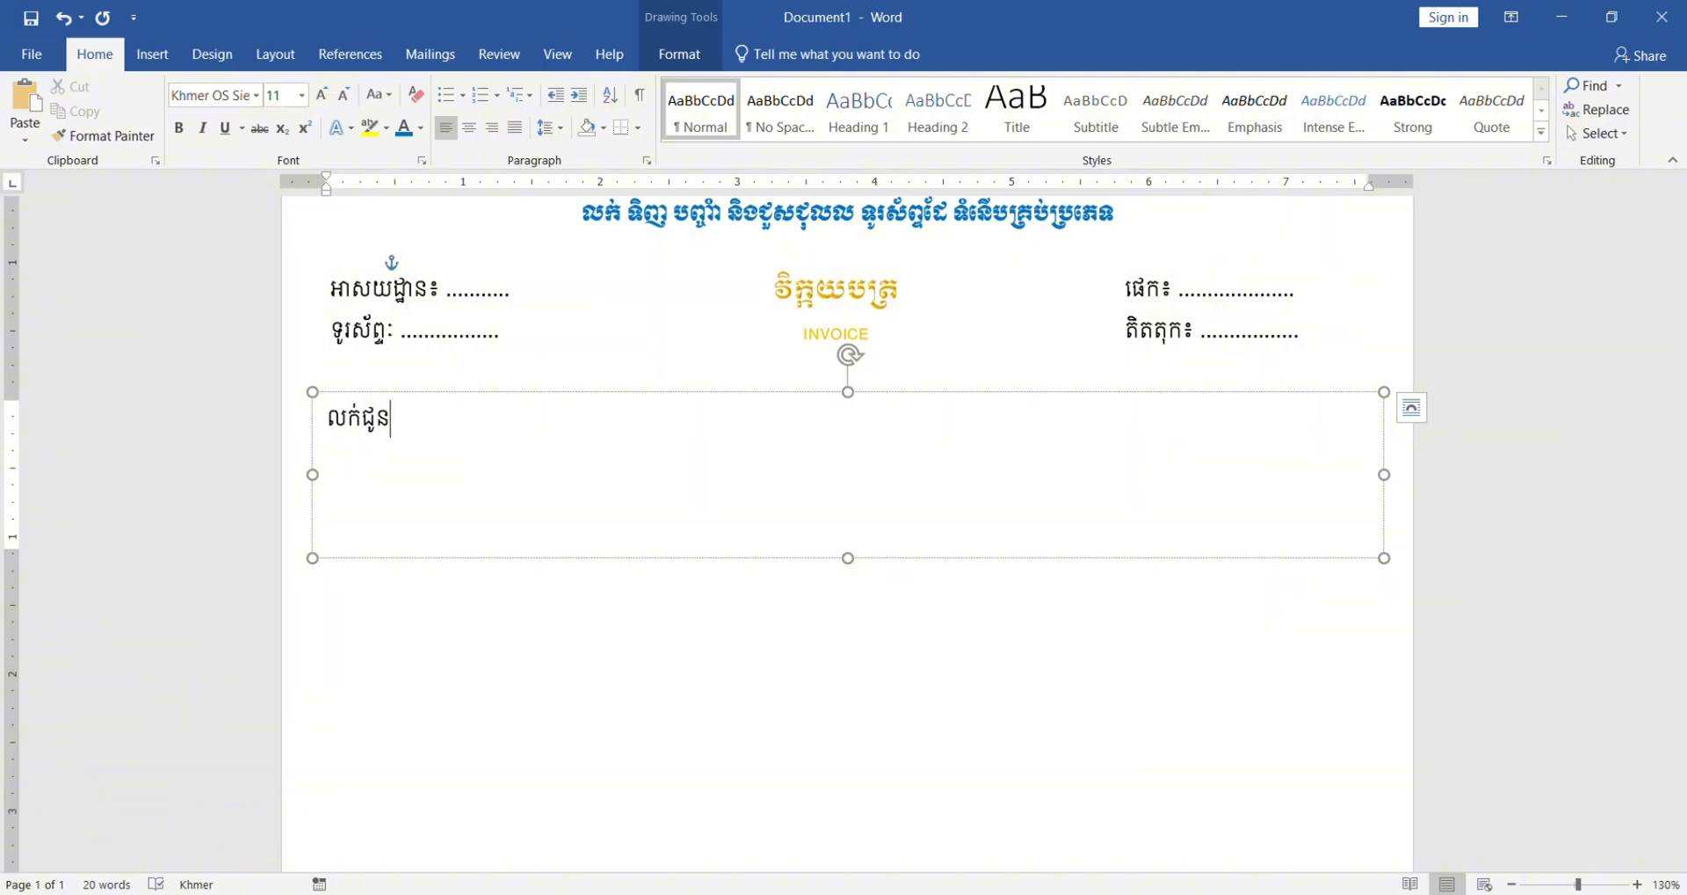
# Step: Add a dotted fill-in line after "លក់ជូន", followed by dotted date blanks labelled "ថ្ងៃ", "ទី", "ខែ" and "ឆ្នាំ២០"
pyautogui.write('.')
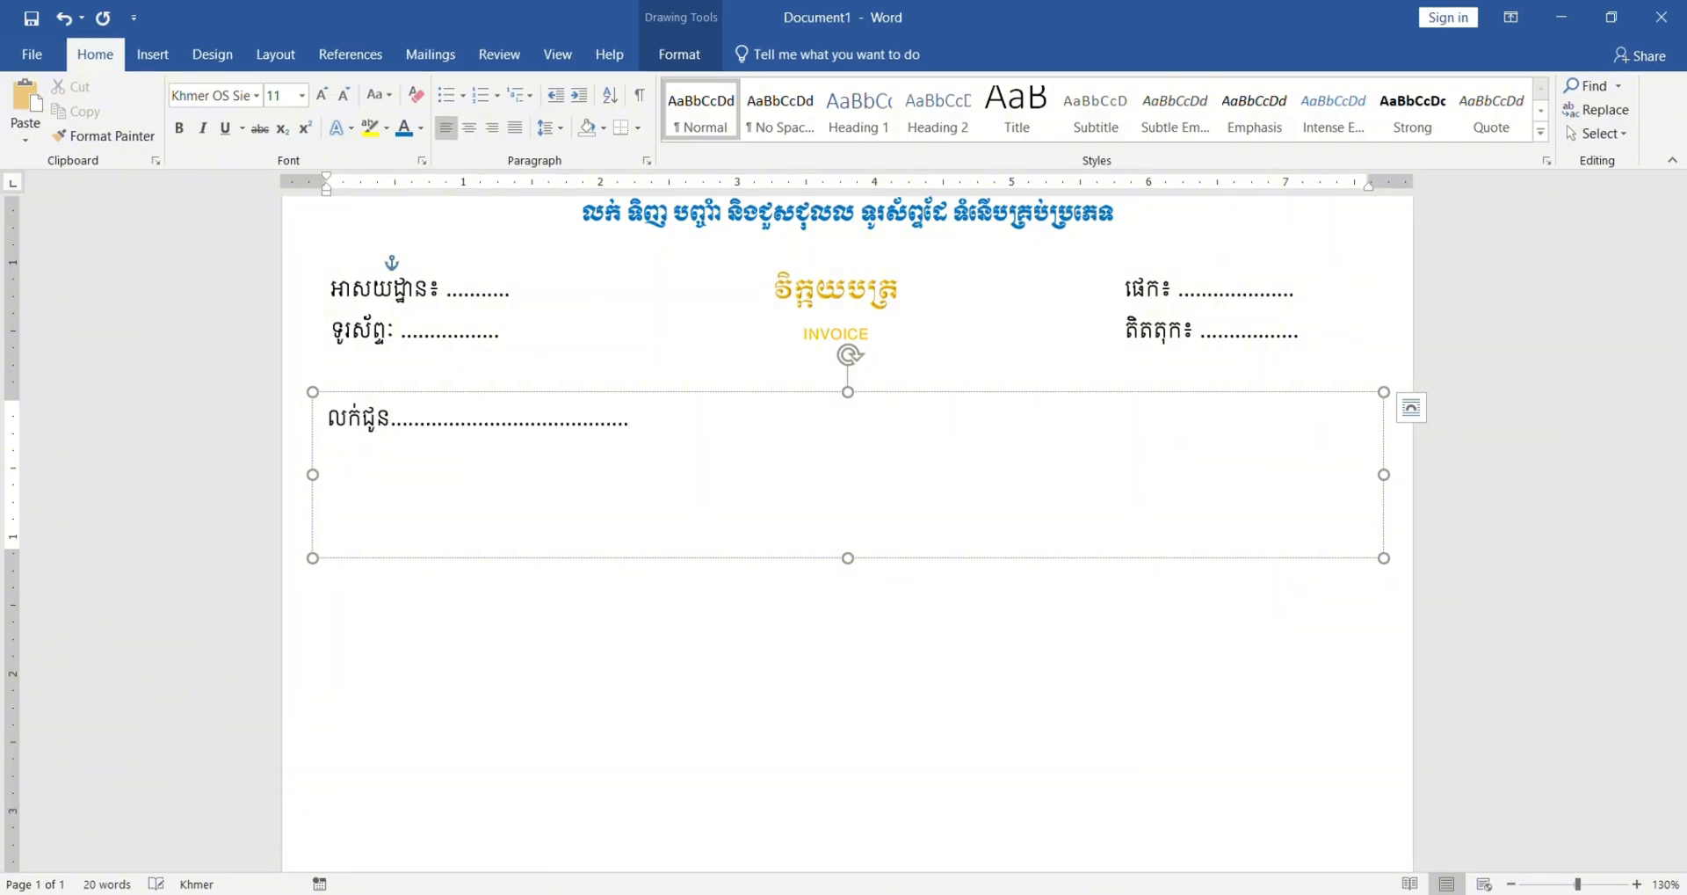
pyautogui.write('..................... ថ្ងៃទី')
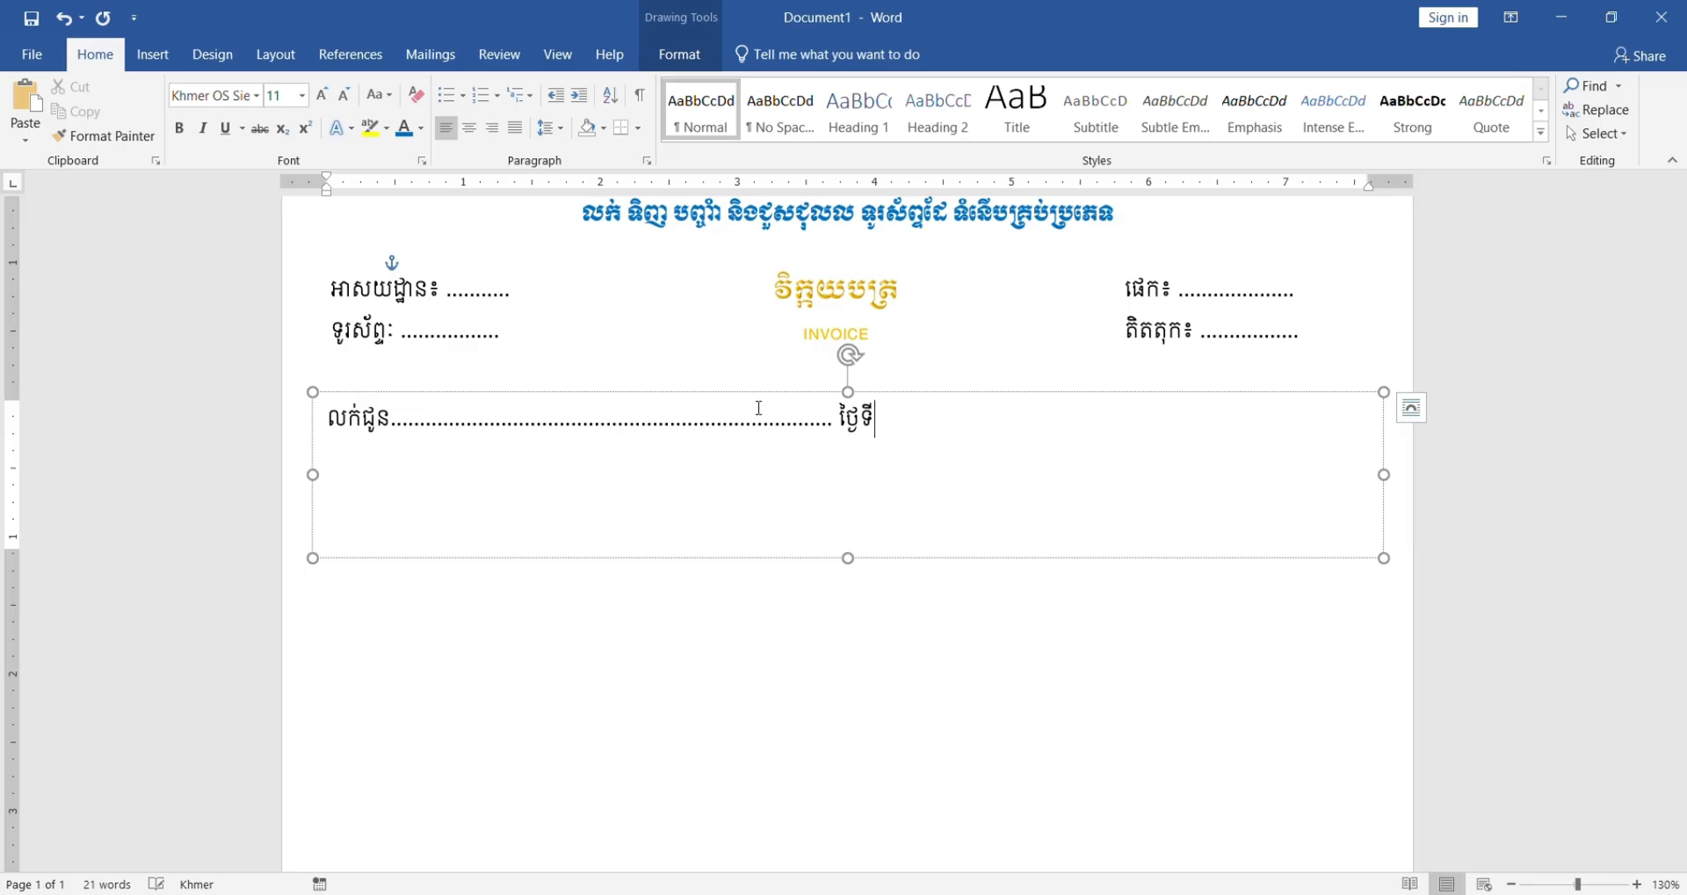
pyautogui.press('BackSpace')
pyautogui.press('BackSpace')
pyautogui.press('BackSpace')
pyautogui.write('..................ទី........ខ')
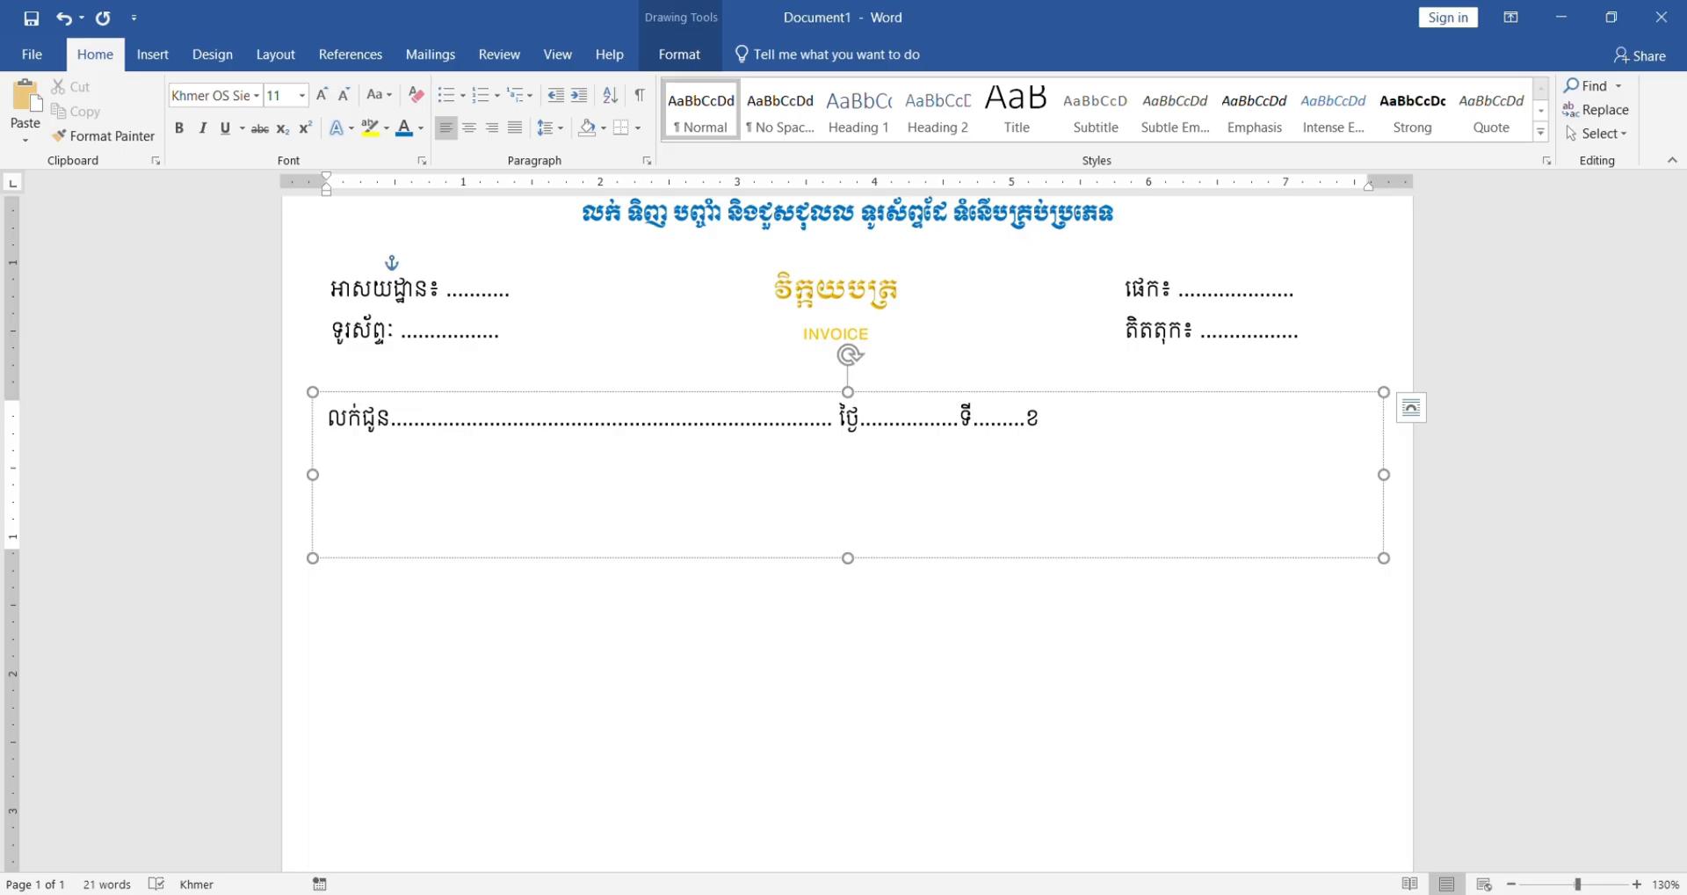
pyautogui.write('ែ....................ឆ្នាំ២០')
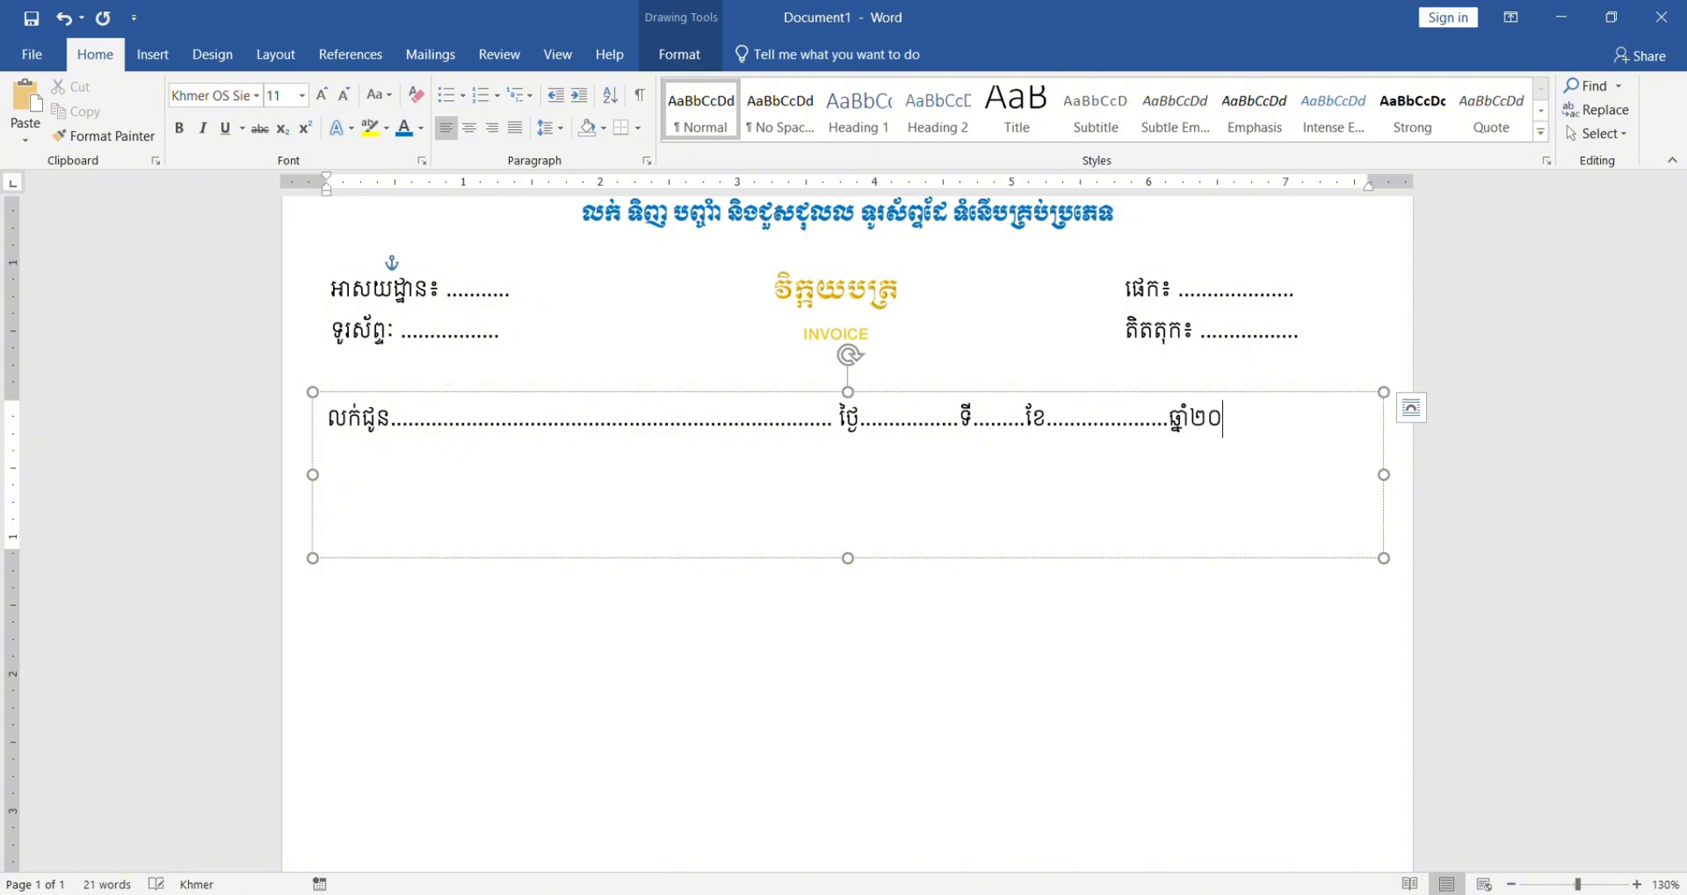
pyautogui.write('........')
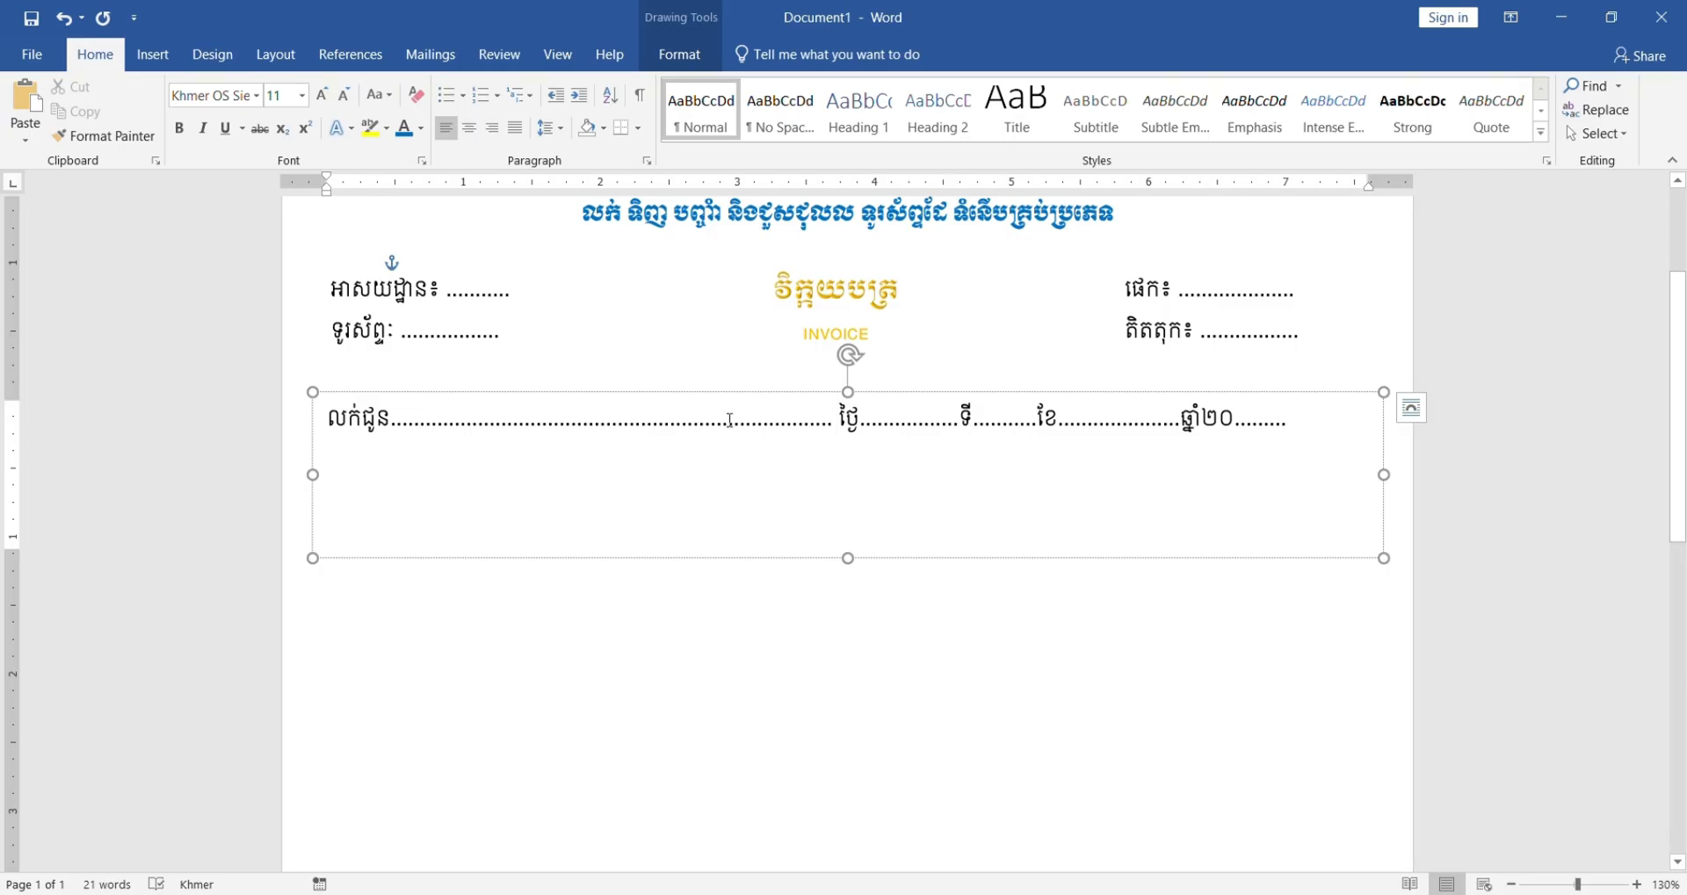
# Step: Lengthen the dotted blank after "លក់ជូន" until the customer and date line fills the text box's width
pyautogui.click(729, 419)
pyautogui.write('.............')
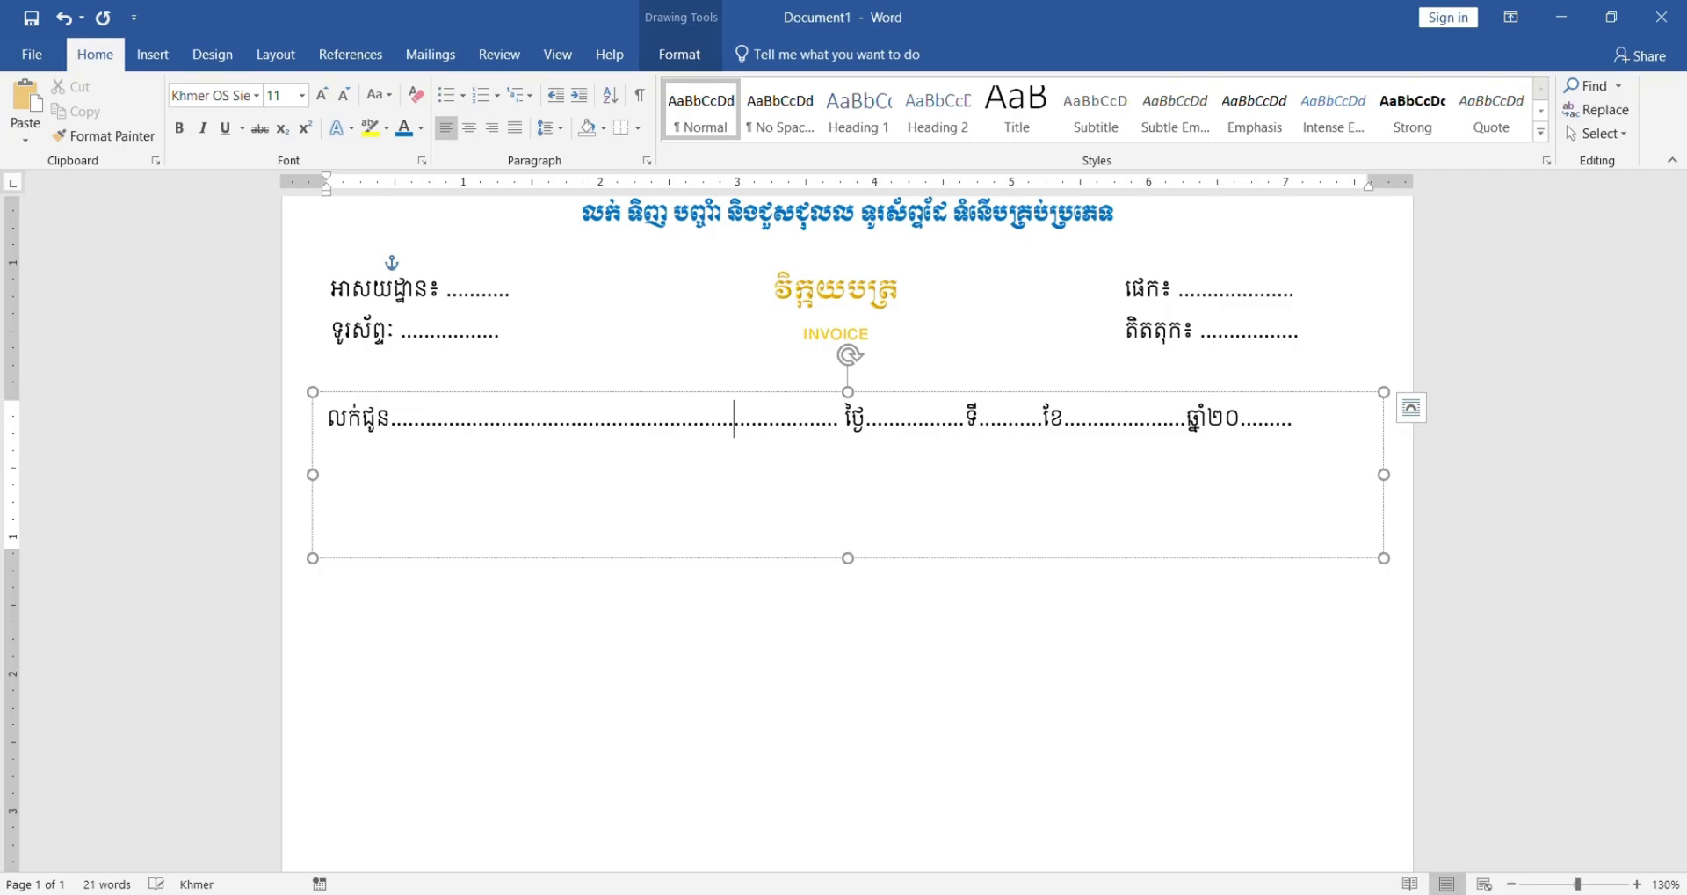
pyautogui.write('.............')
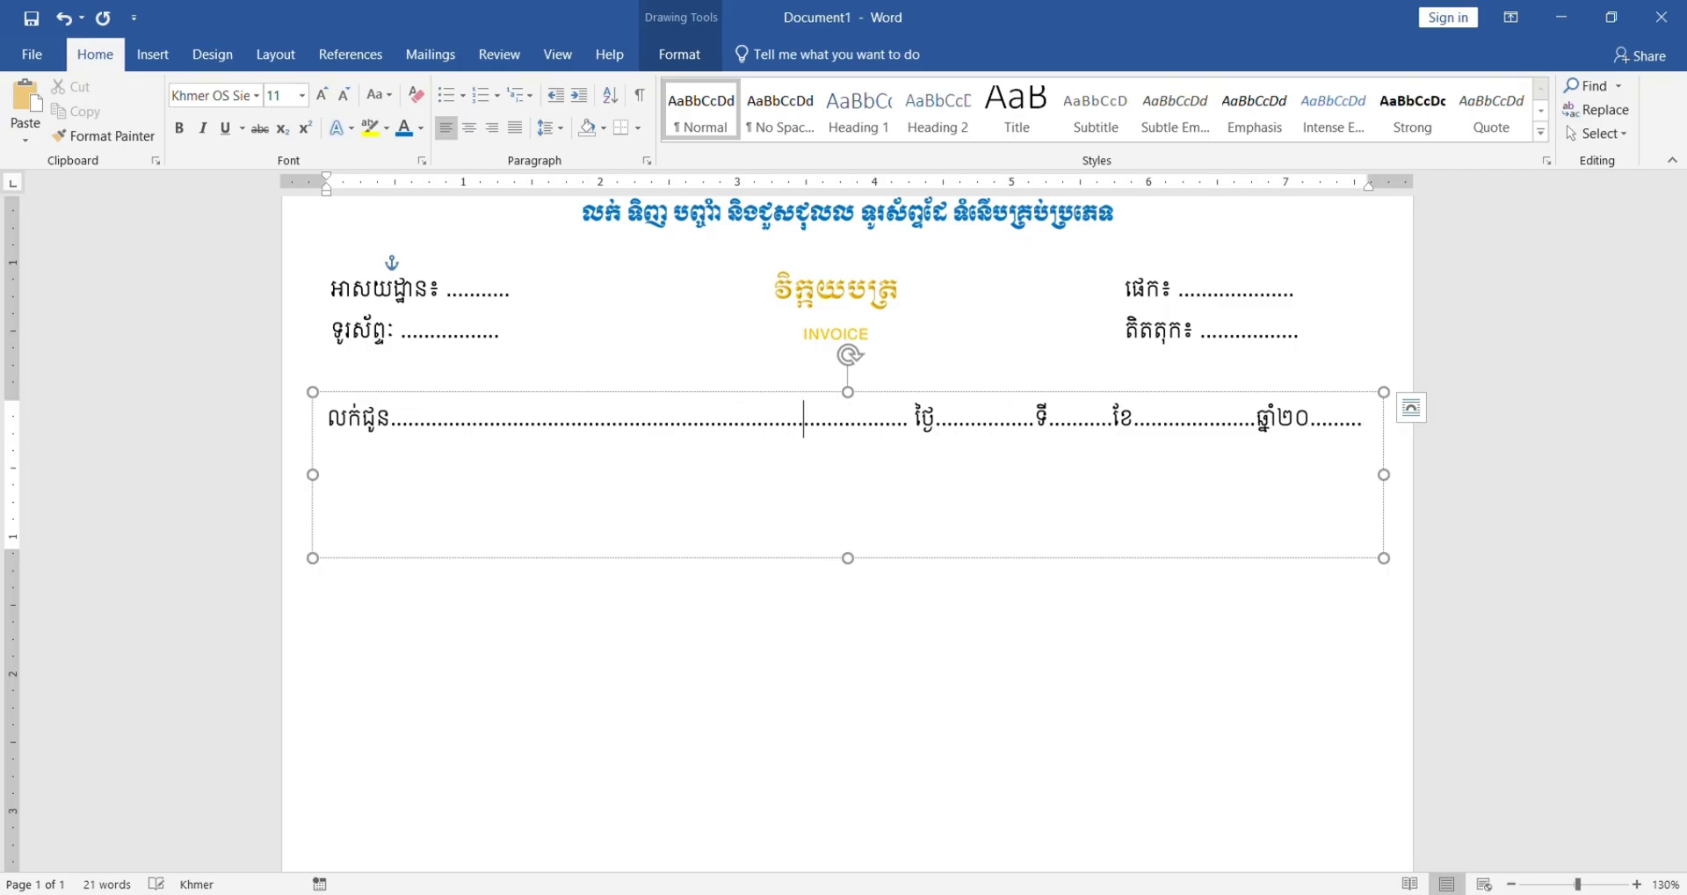
# Step: Lengthen the dotted blanks after "ទូរស័ព្ទ", "ផេក៖" and "តិតតុក៖", and shift the "ផេក៖" block right to align with the date line's end
pyautogui.click(503, 334)
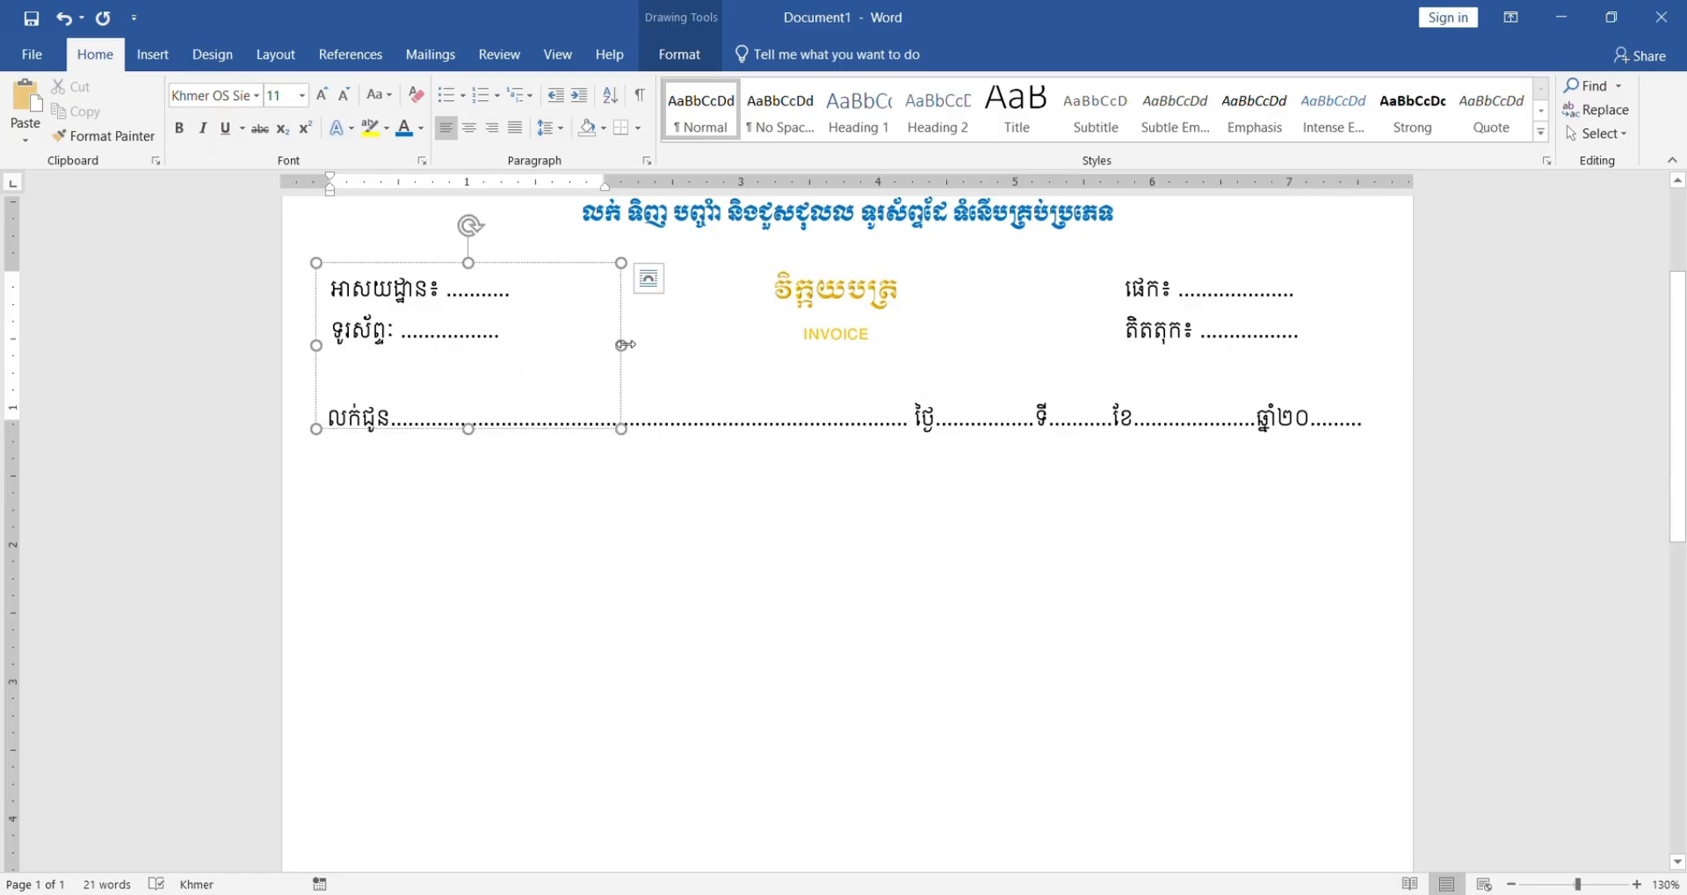
pyautogui.click(1190, 291)
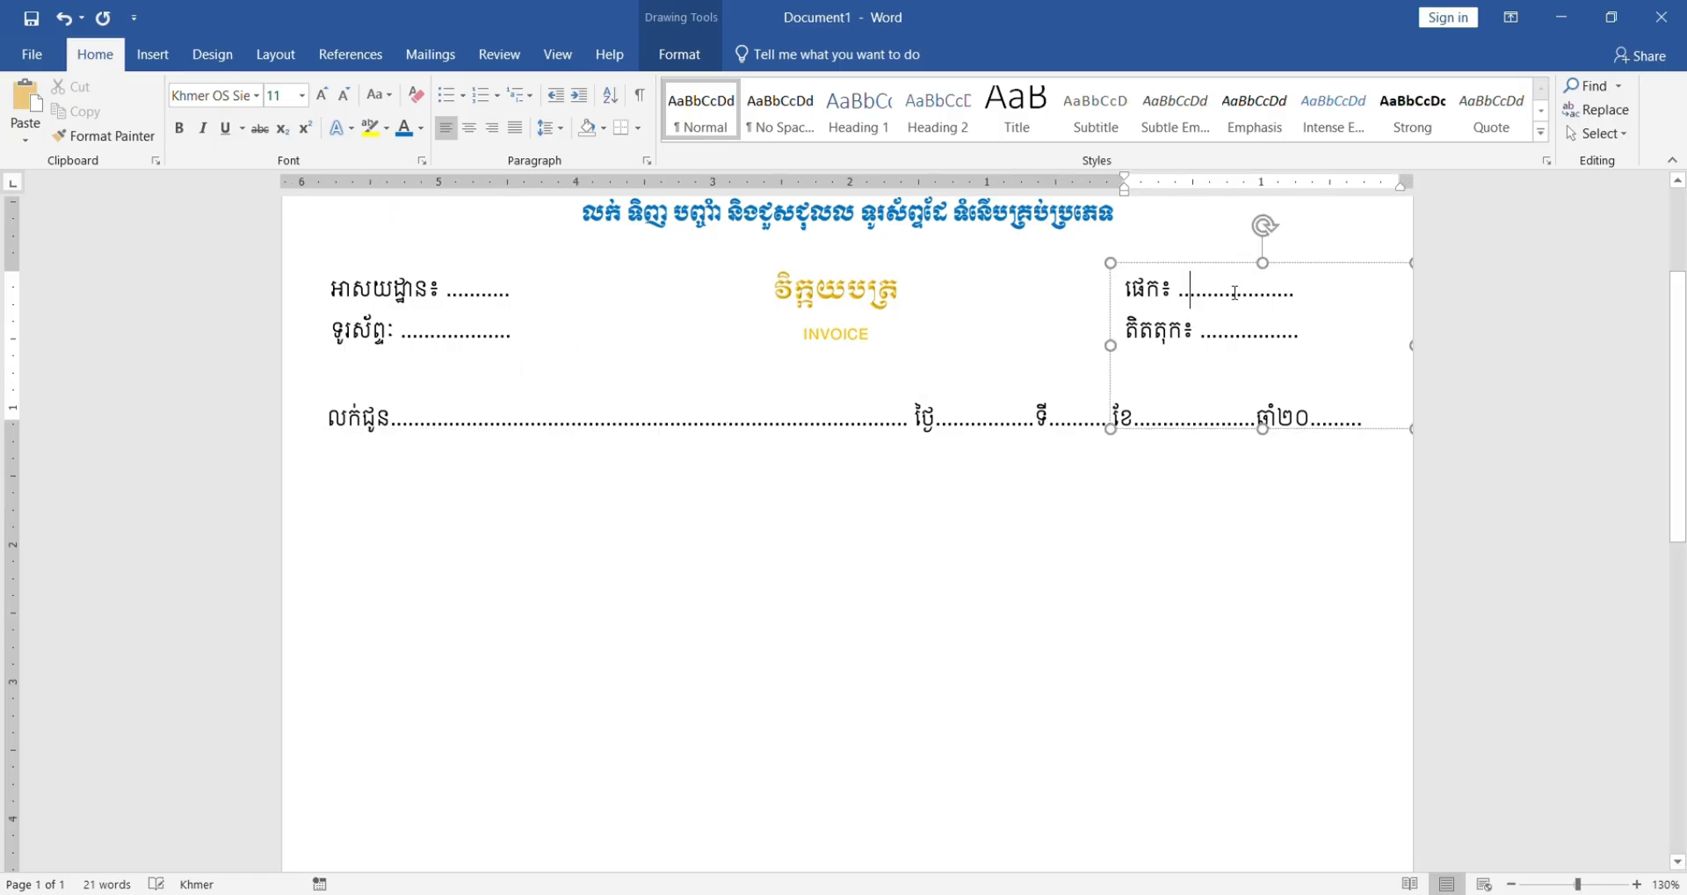
pyautogui.write('..........')
pyautogui.moveTo(1122, 253); pyautogui.dragTo(1160, 253)
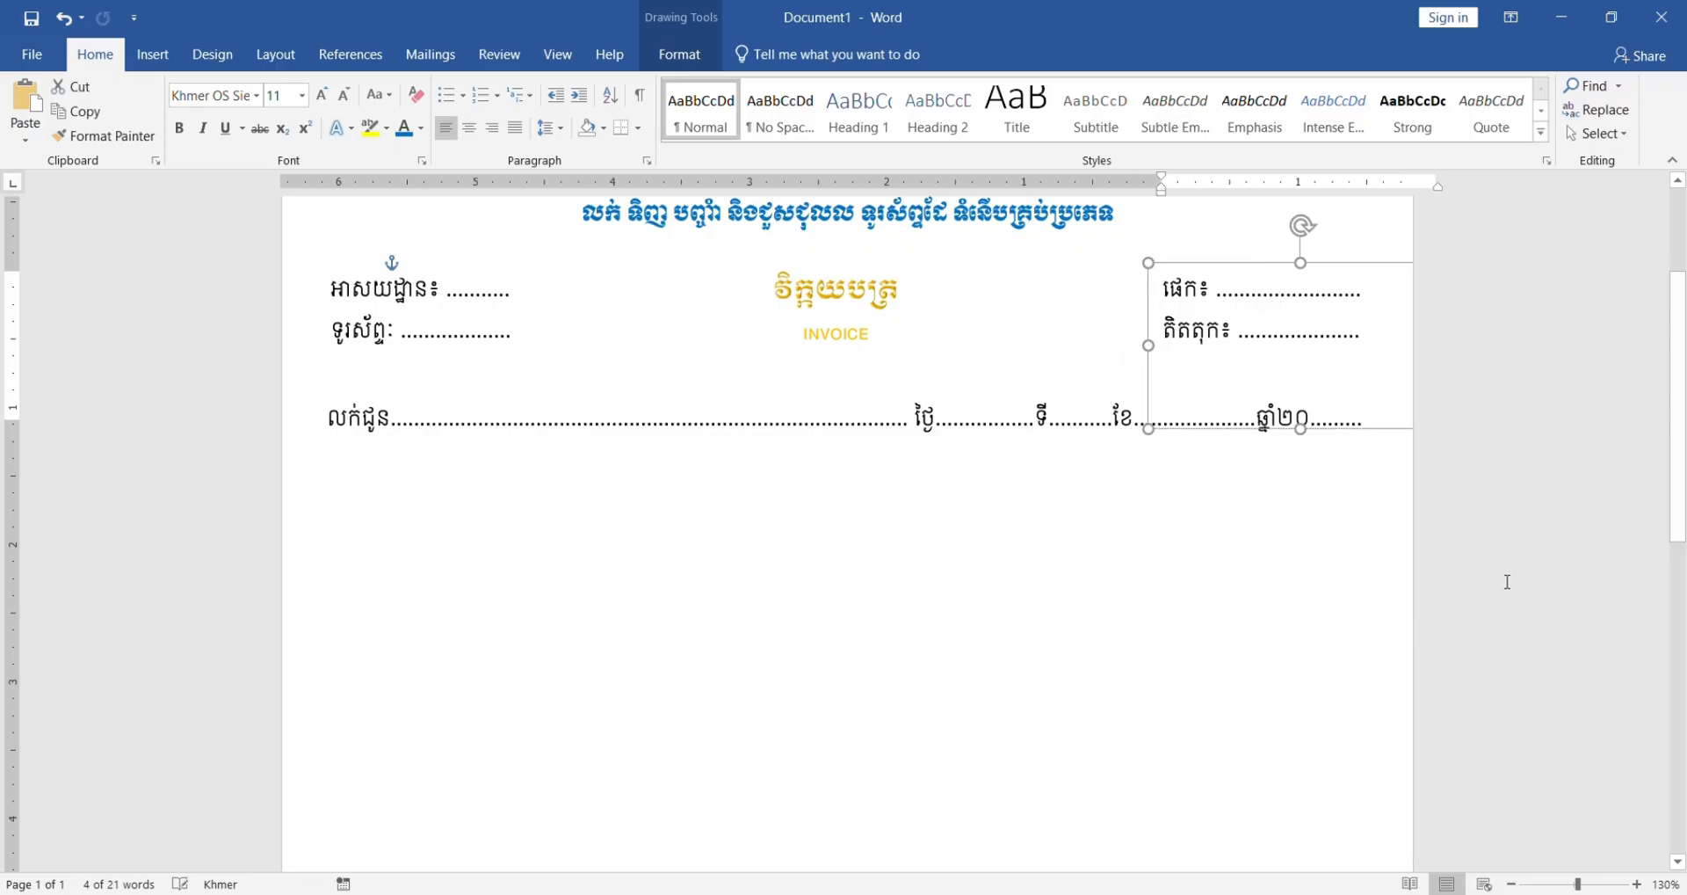
pyautogui.click(1288, 583)
# Step: Reduce the height of the customer and date line's text box by raising its lower edge
pyautogui.scroll(3, 1280, 684)
pyautogui.scroll(-3, 1140, 703)
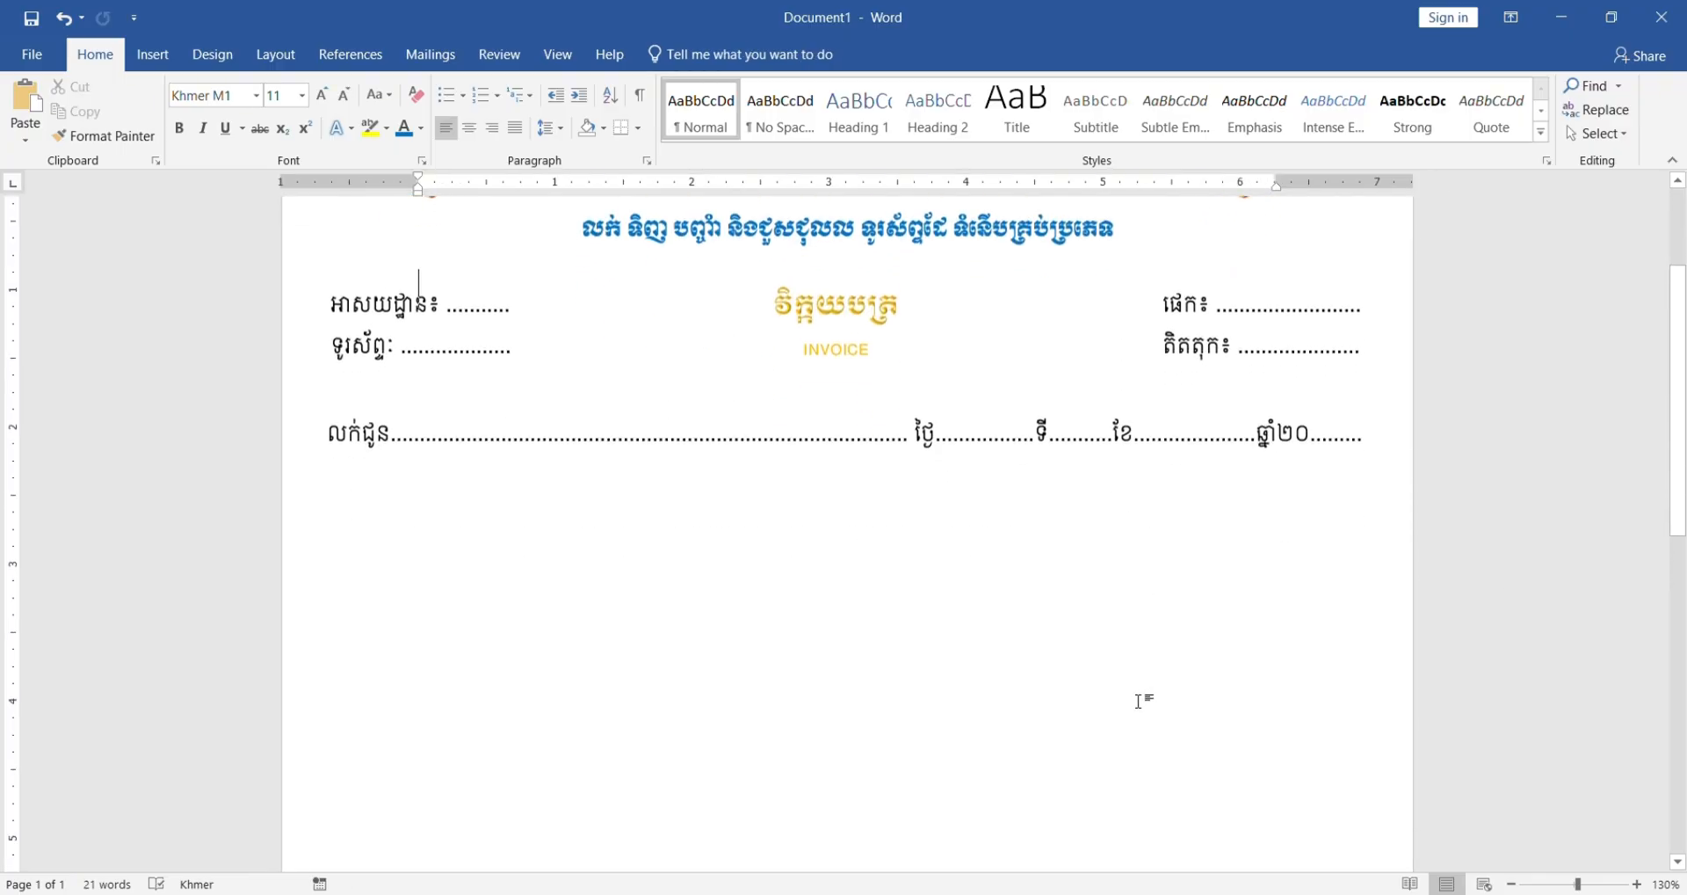
pyautogui.scroll(3, 1129, 697)
pyautogui.scroll(-3, 1126, 647)
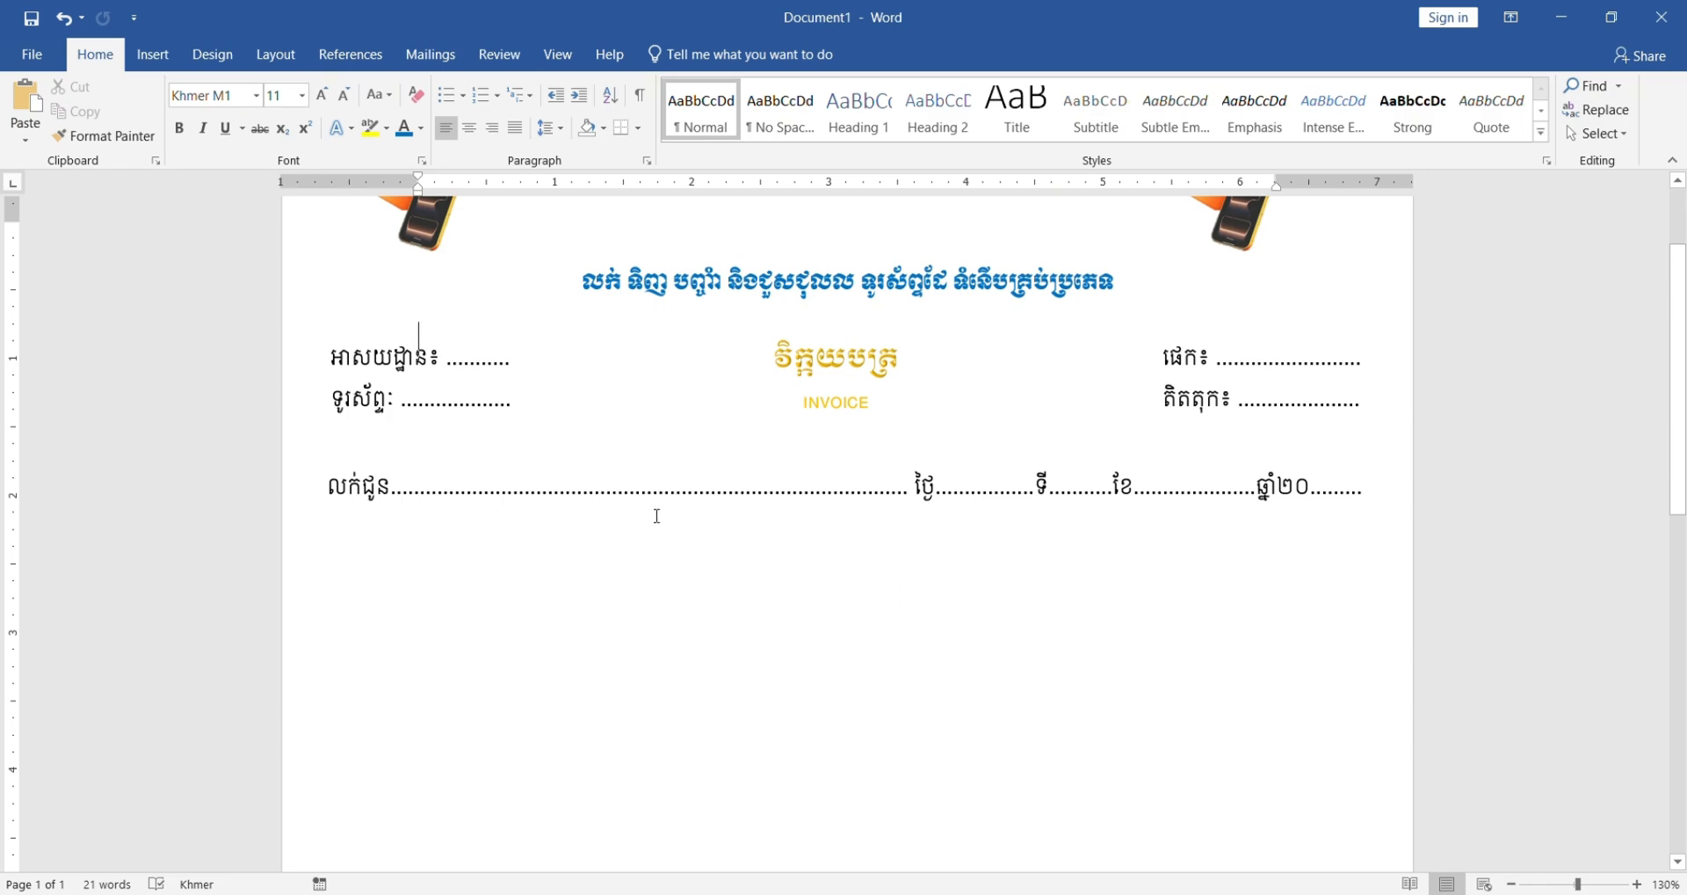
pyautogui.click(780, 593)
pyautogui.click(791, 723)
pyautogui.click(802, 606)
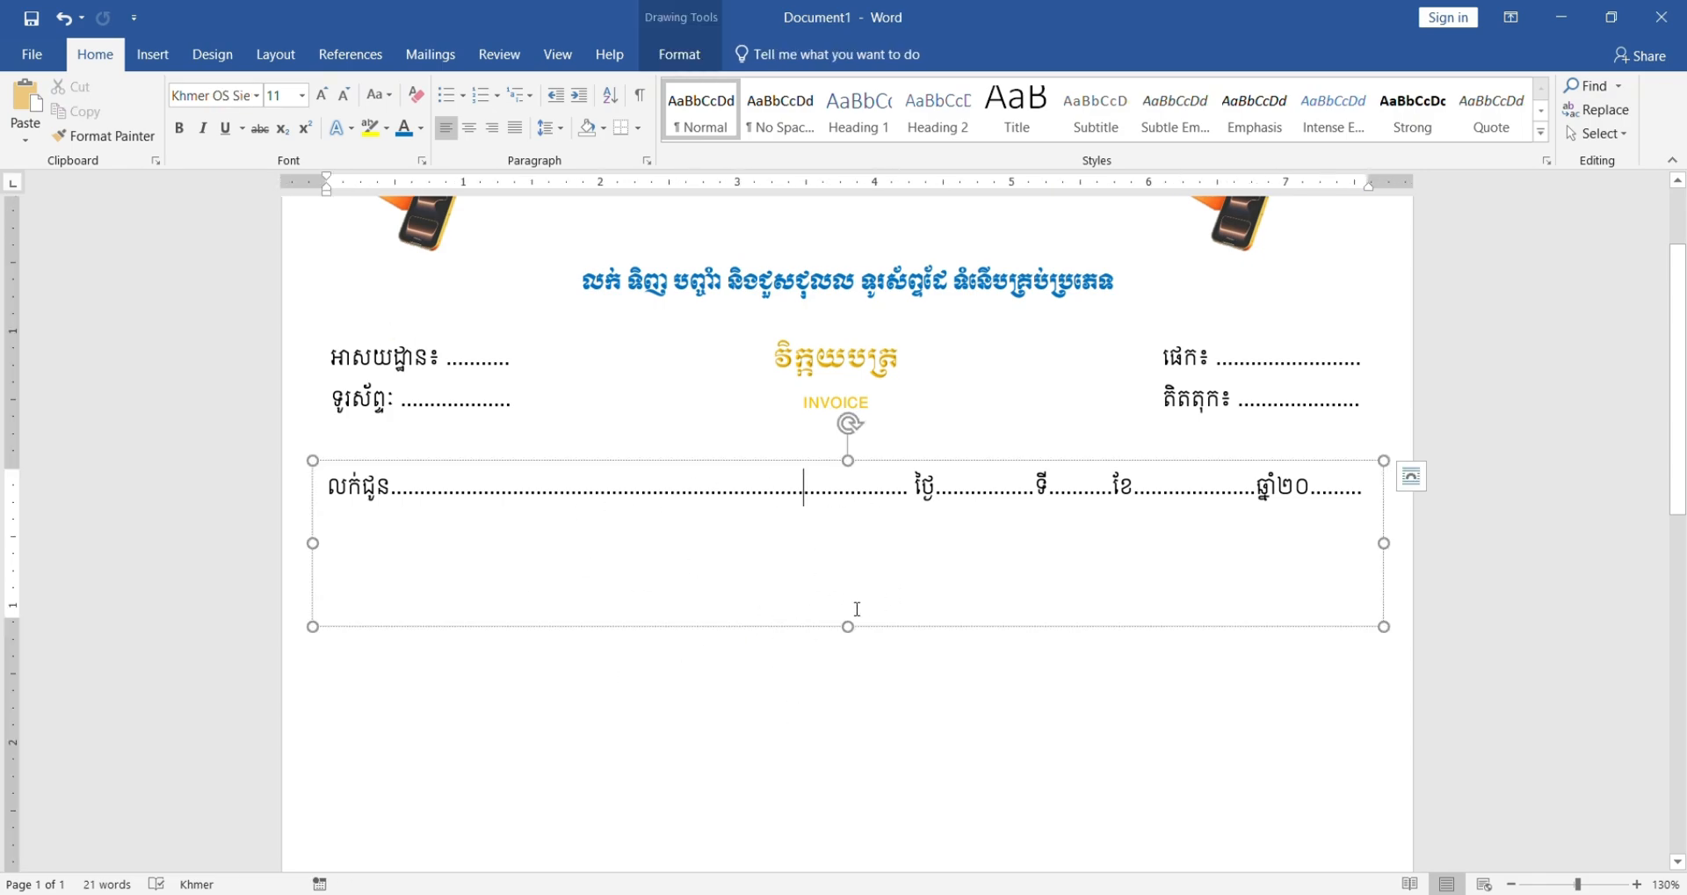
pyautogui.moveTo(841, 629); pyautogui.dragTo(850, 559)
pyautogui.click(857, 694)
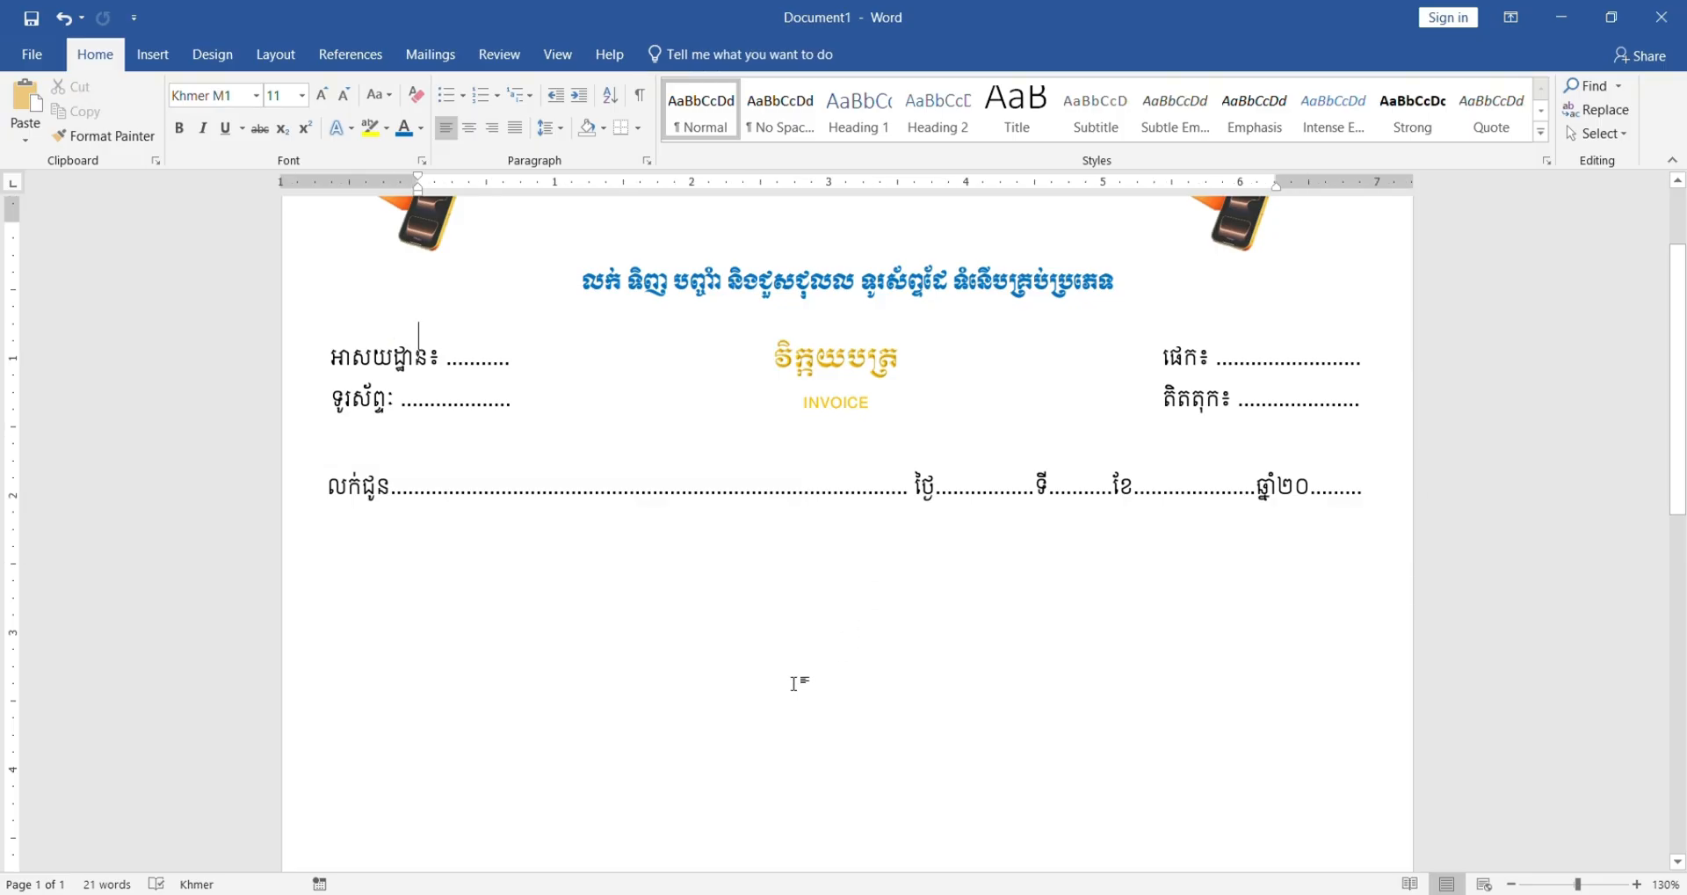
pyautogui.hotkey('ctrl', 'z')
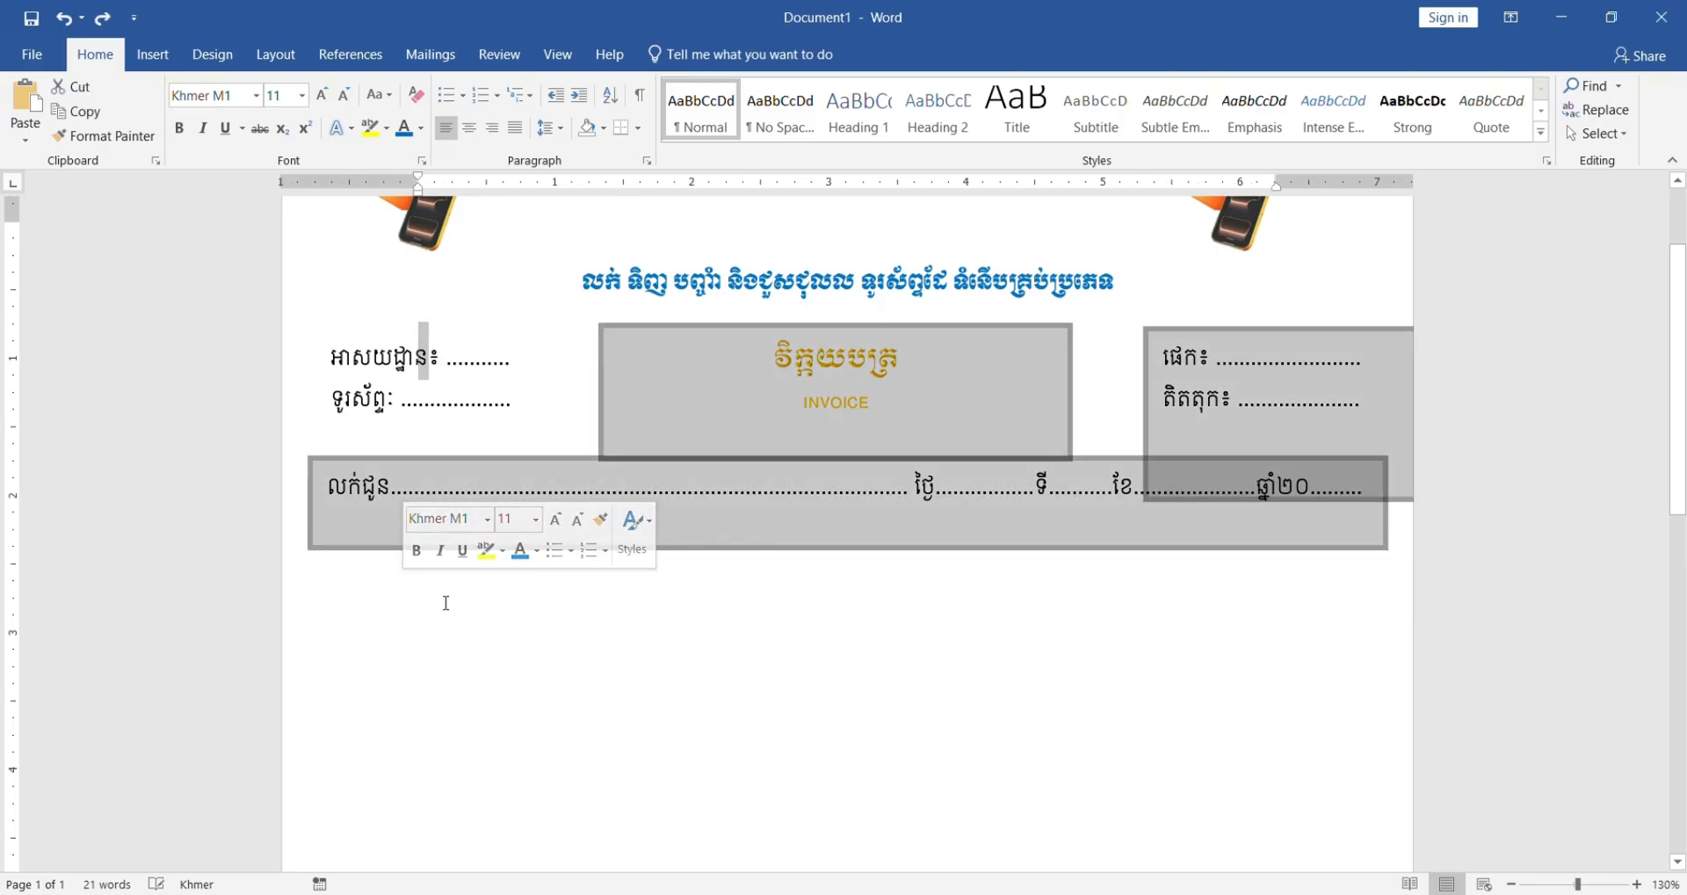
pyautogui.hotkey('ctrl', 'y')
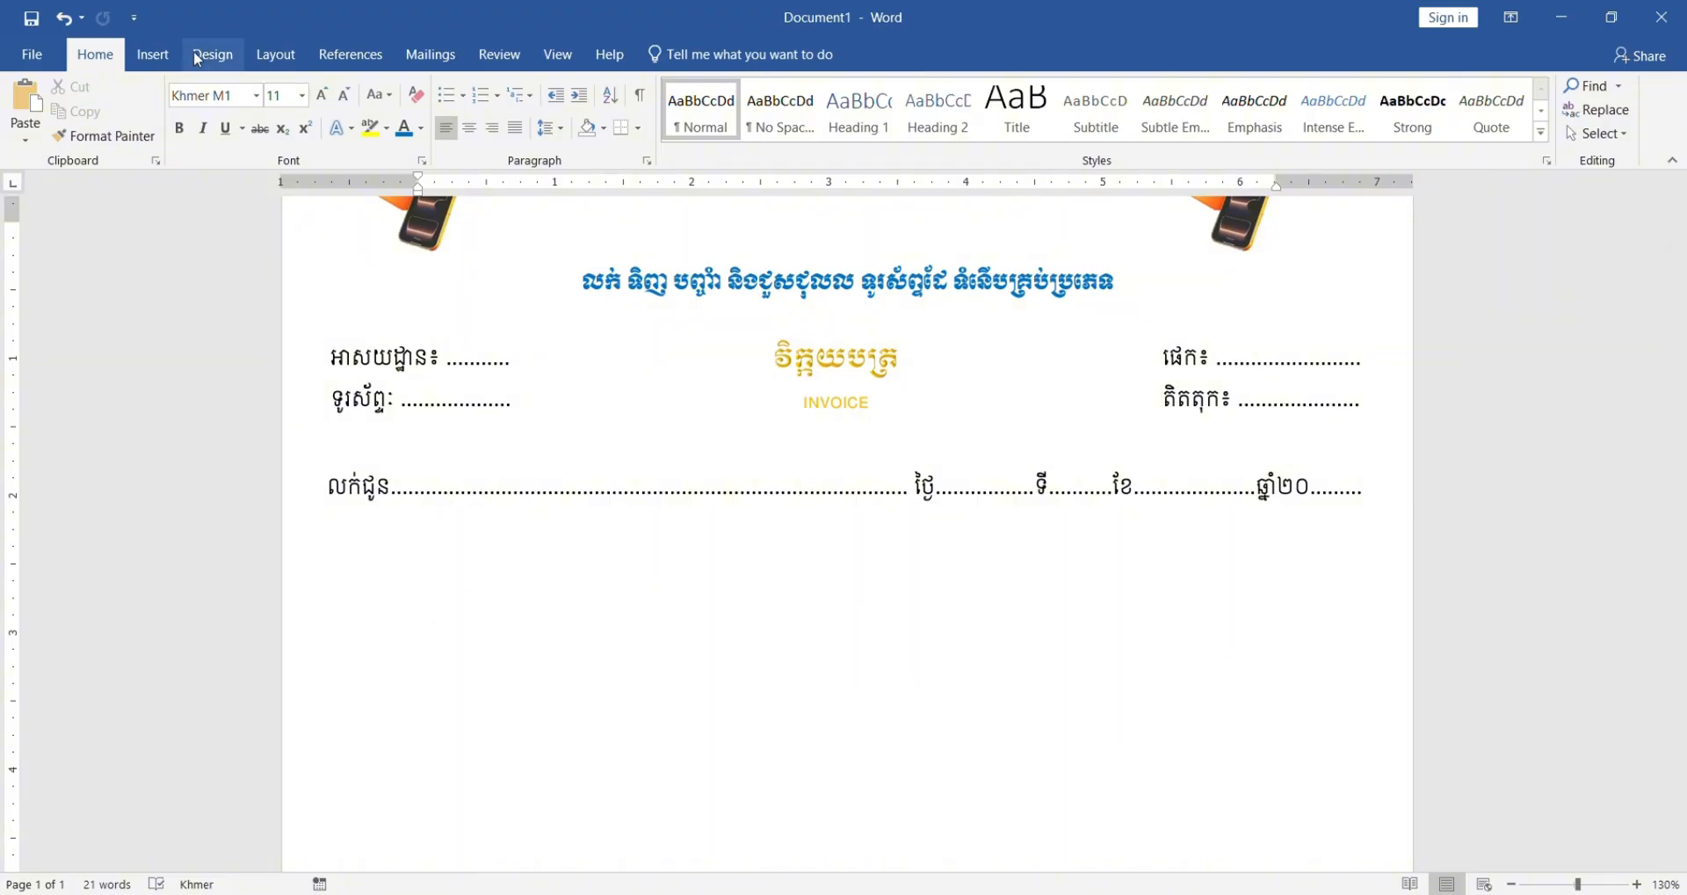
# Step: Insert a table with five columns and eight rows below the customer and date line
pyautogui.click(152, 55)
pyautogui.click(160, 139)
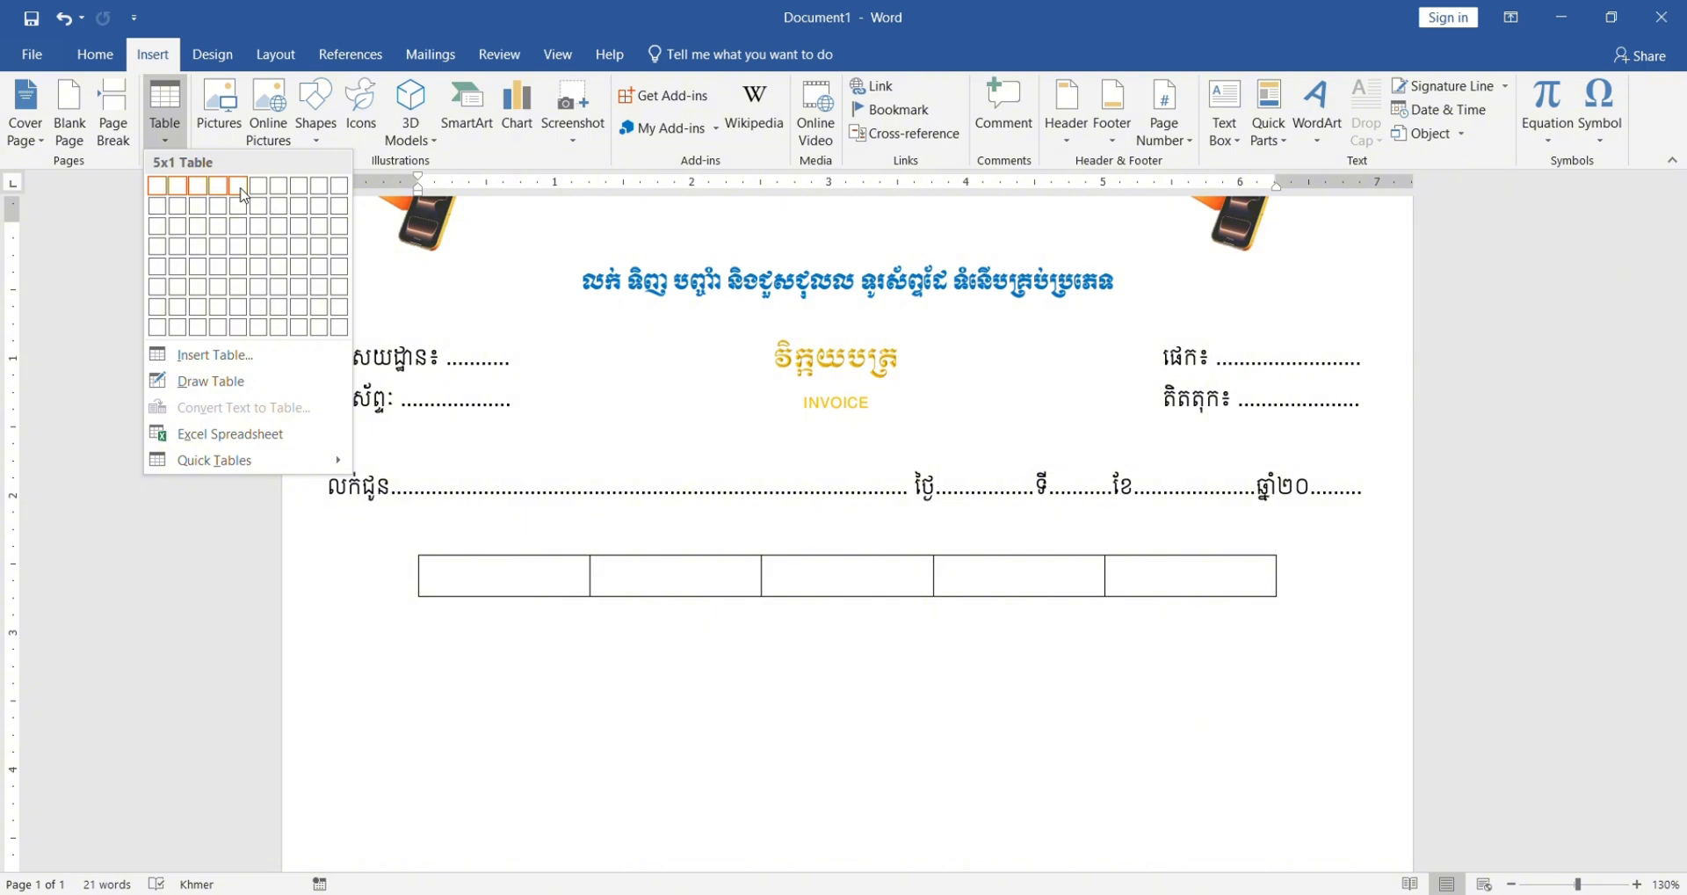
pyautogui.click(235, 330)
pyautogui.scroll(-4, 884, 564)
pyautogui.scroll(5, 779, 545)
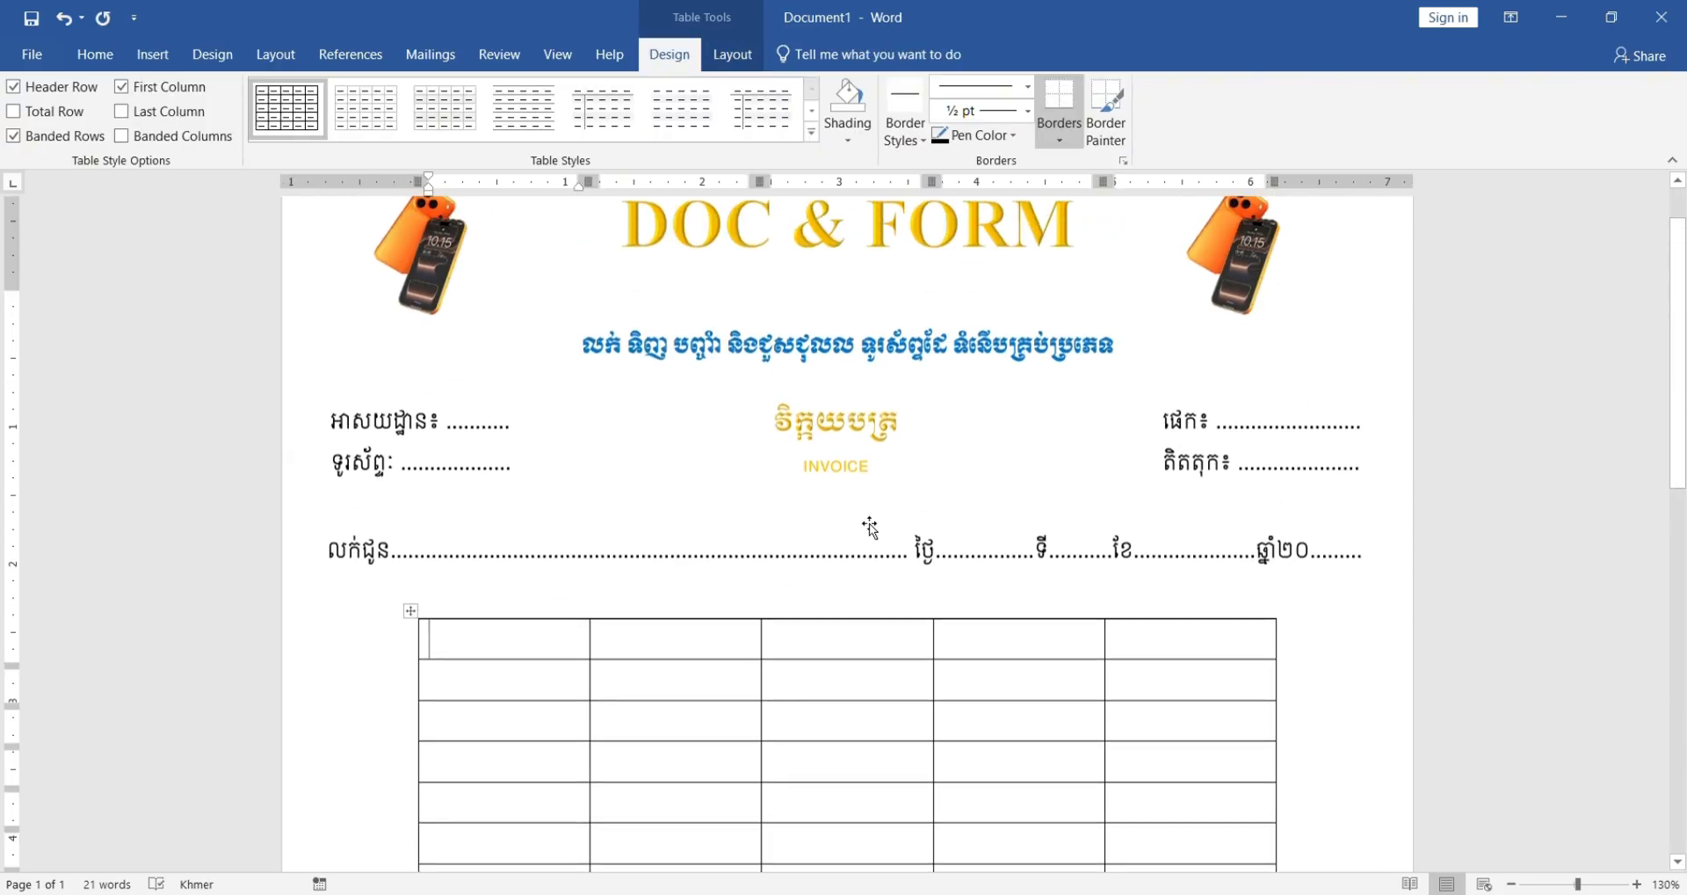
# Step: Align the table's left edge with the start of the customer line and make the first column a narrow one headed "ល.រ"
pyautogui.scroll(-2, 779, 545)
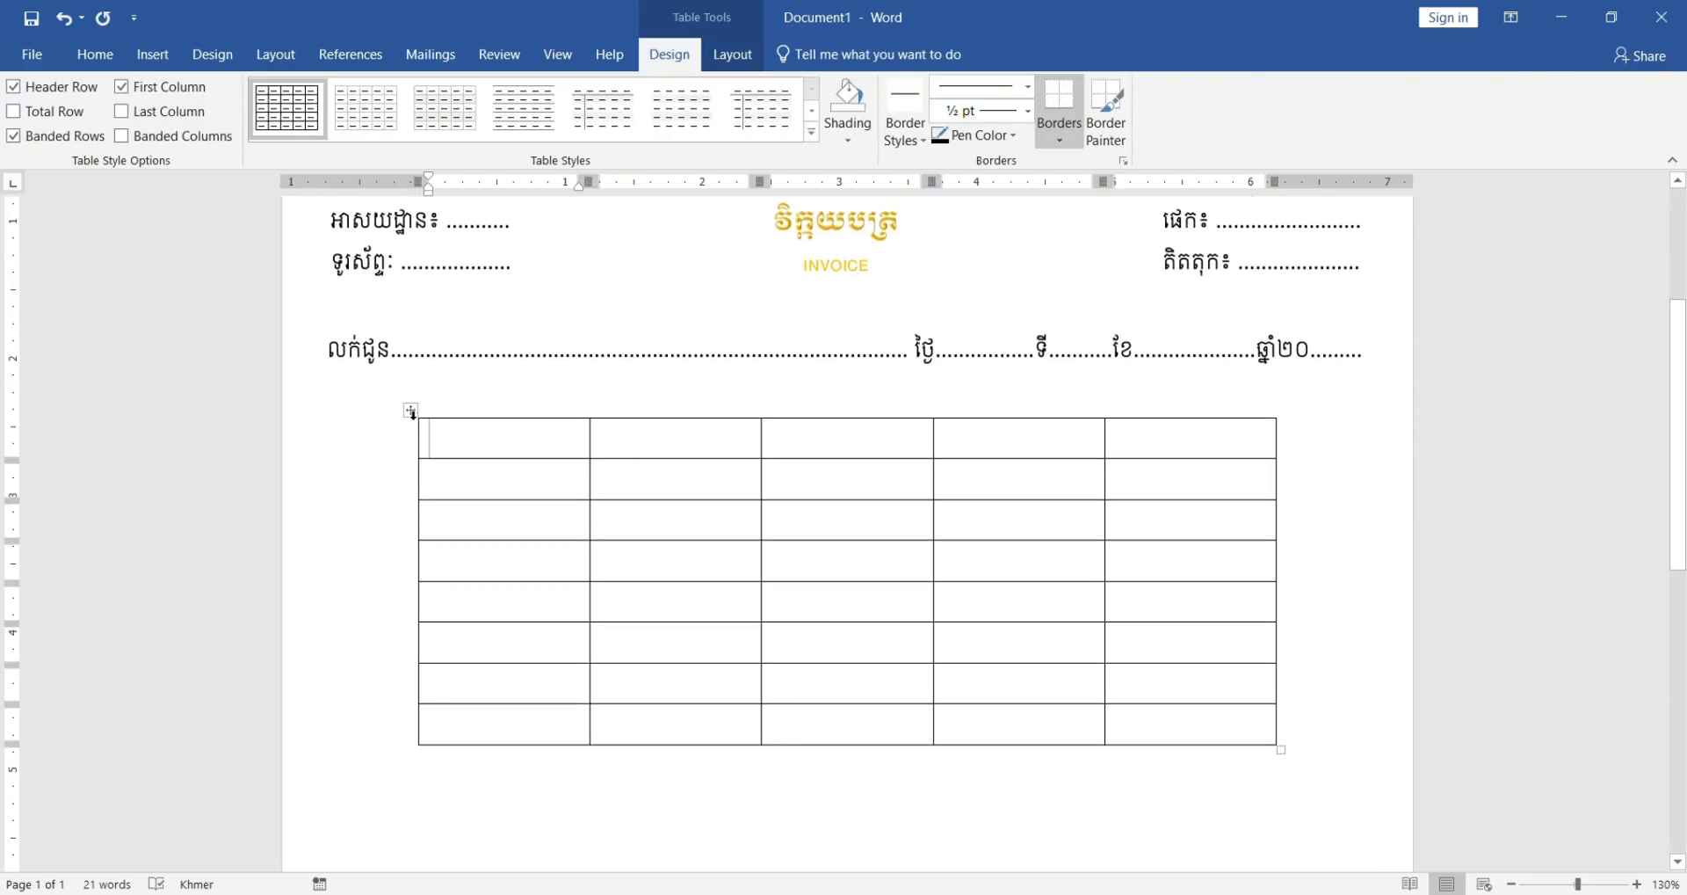
pyautogui.moveTo(418, 182); pyautogui.dragTo(319, 185)
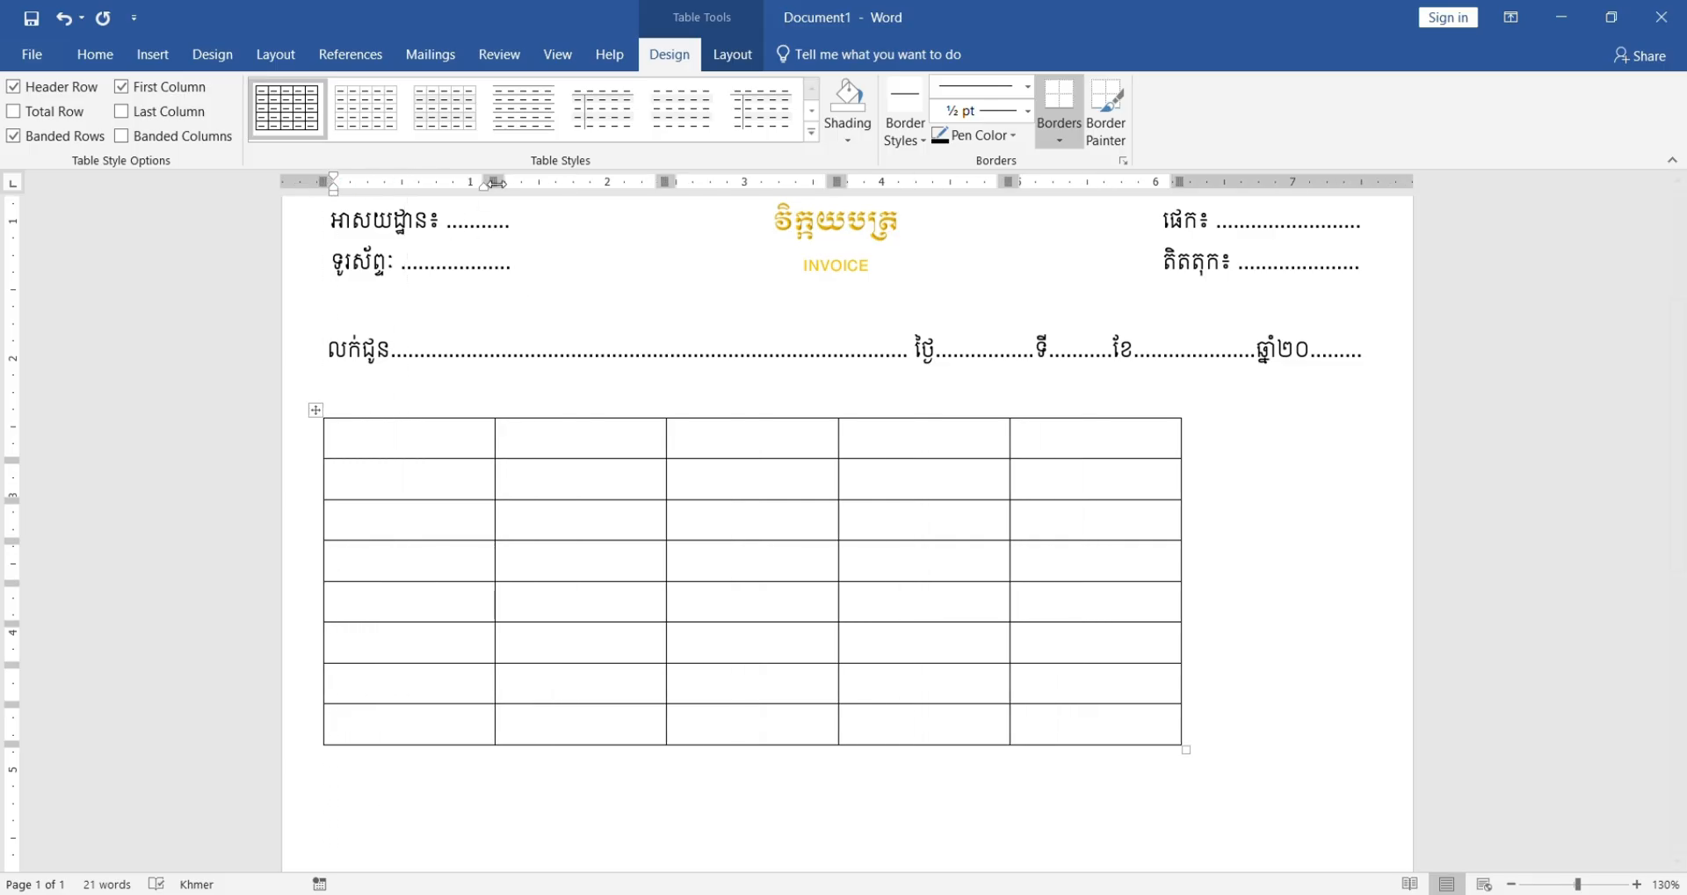
pyautogui.moveTo(496, 183); pyautogui.dragTo(382, 197)
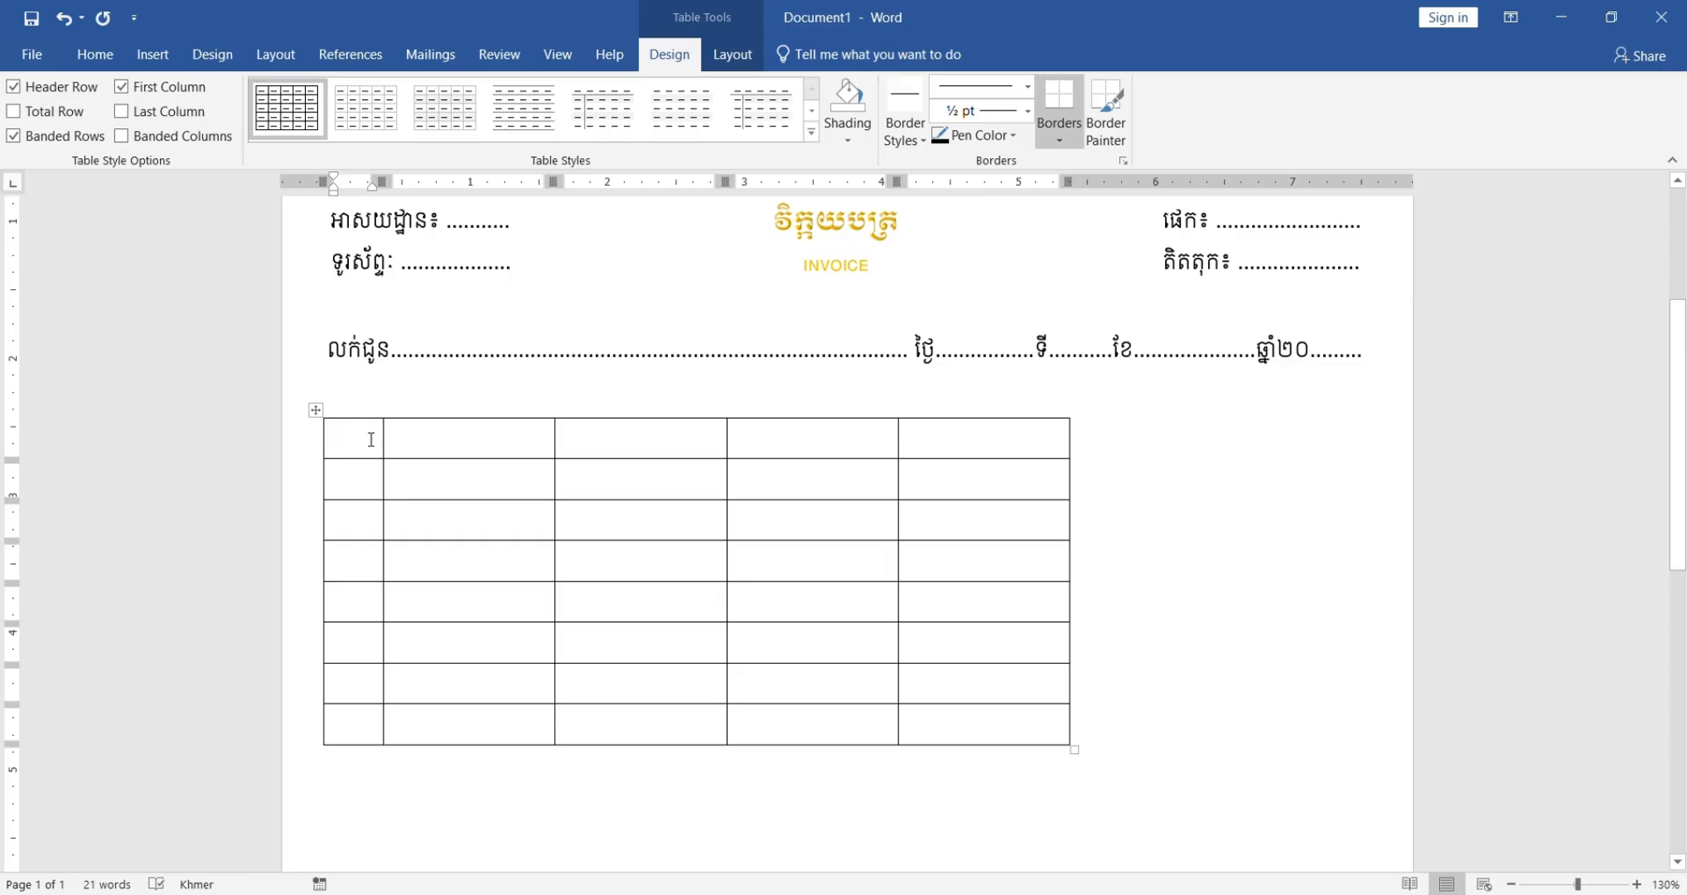
pyautogui.write('ឈ')
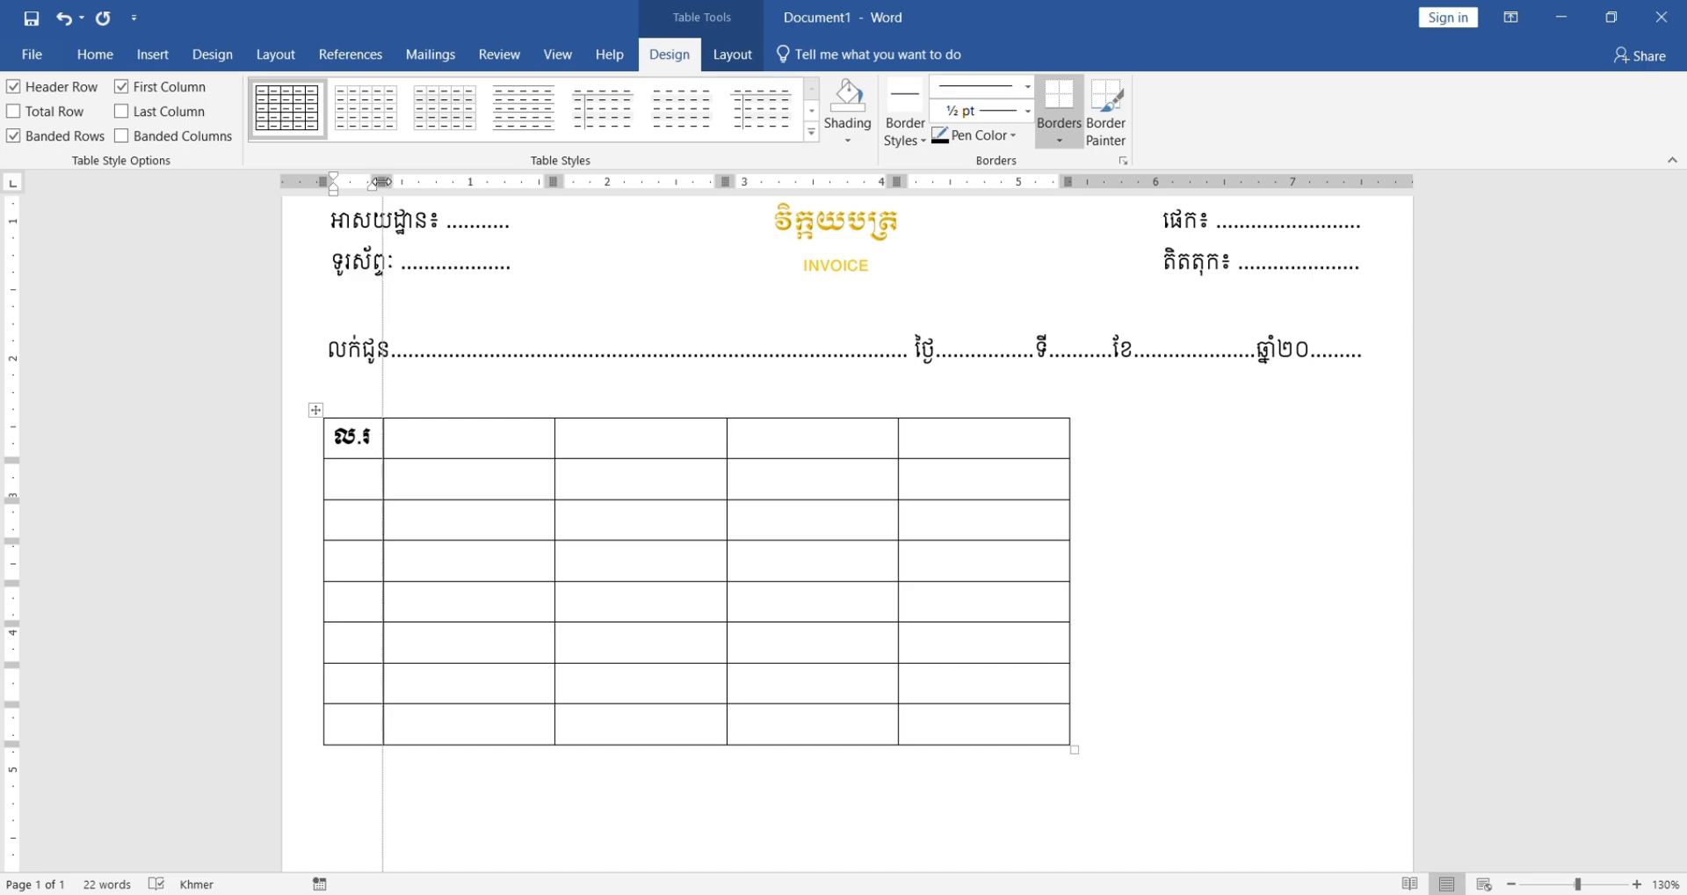
pyautogui.click(315, 409)
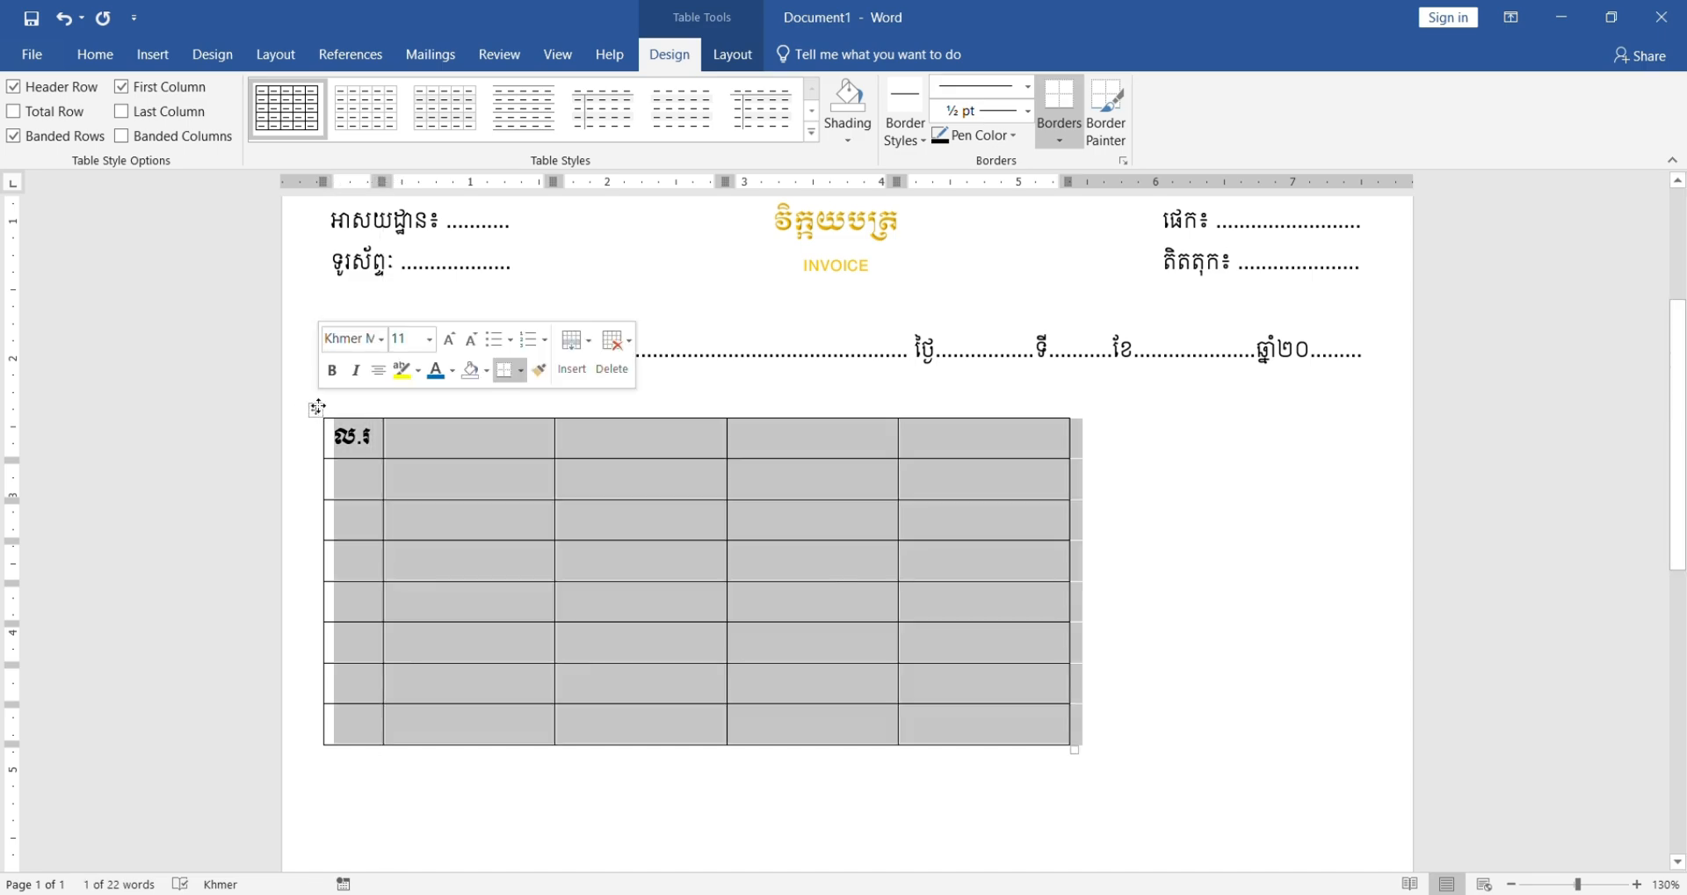
pyautogui.click(91, 54)
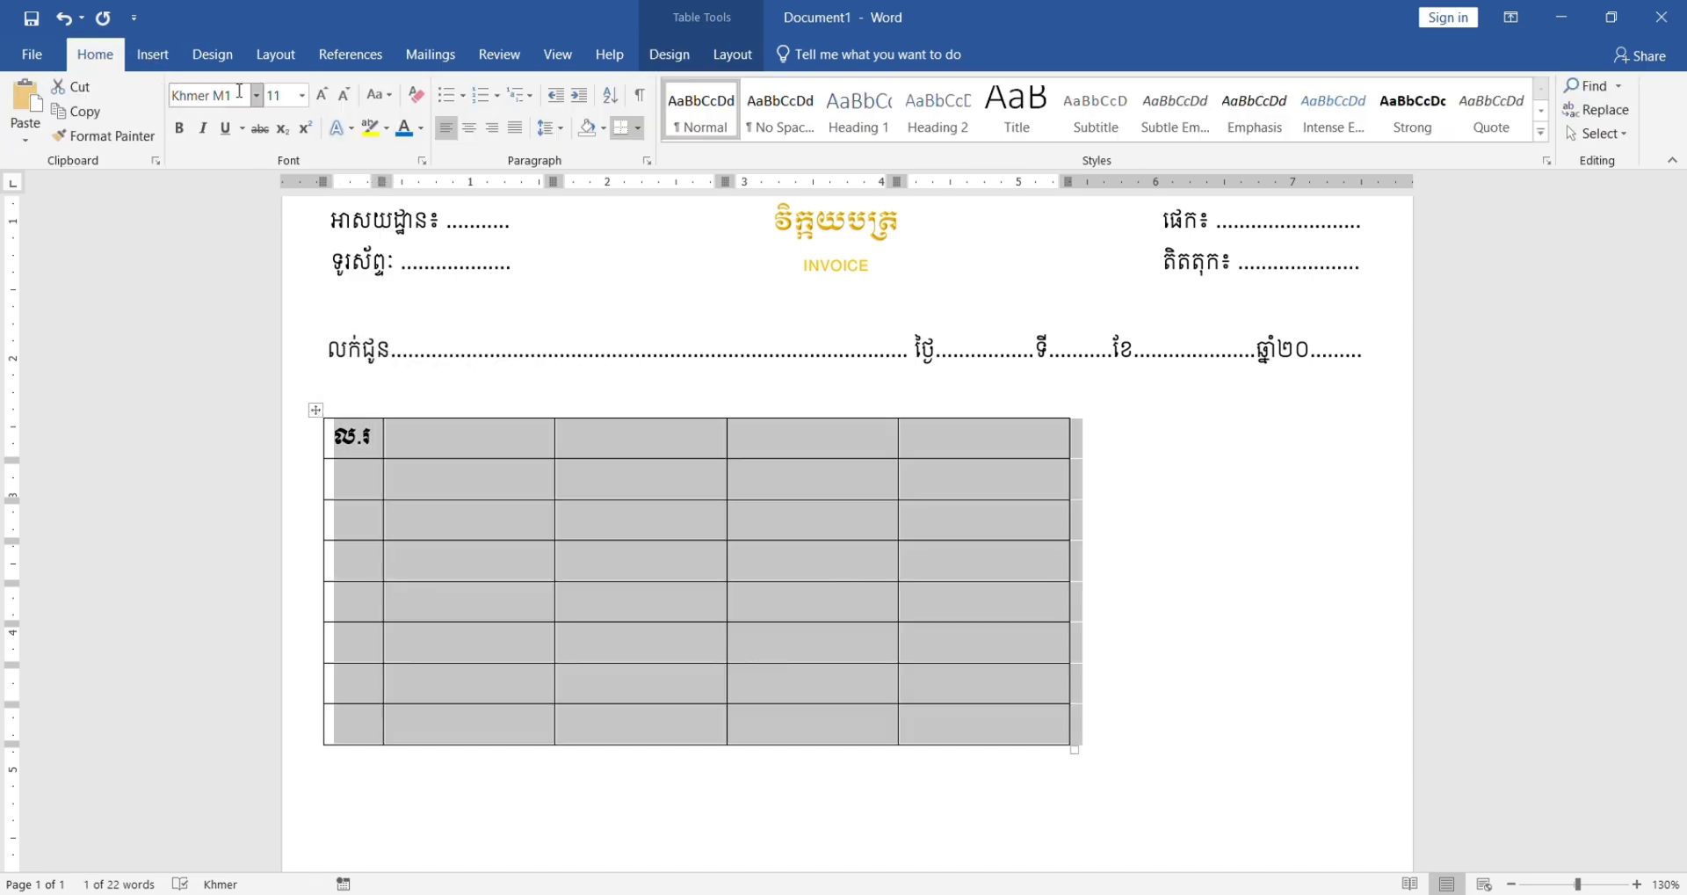
pyautogui.click(321, 96)
pyautogui.click(342, 97)
pyautogui.click(342, 97)
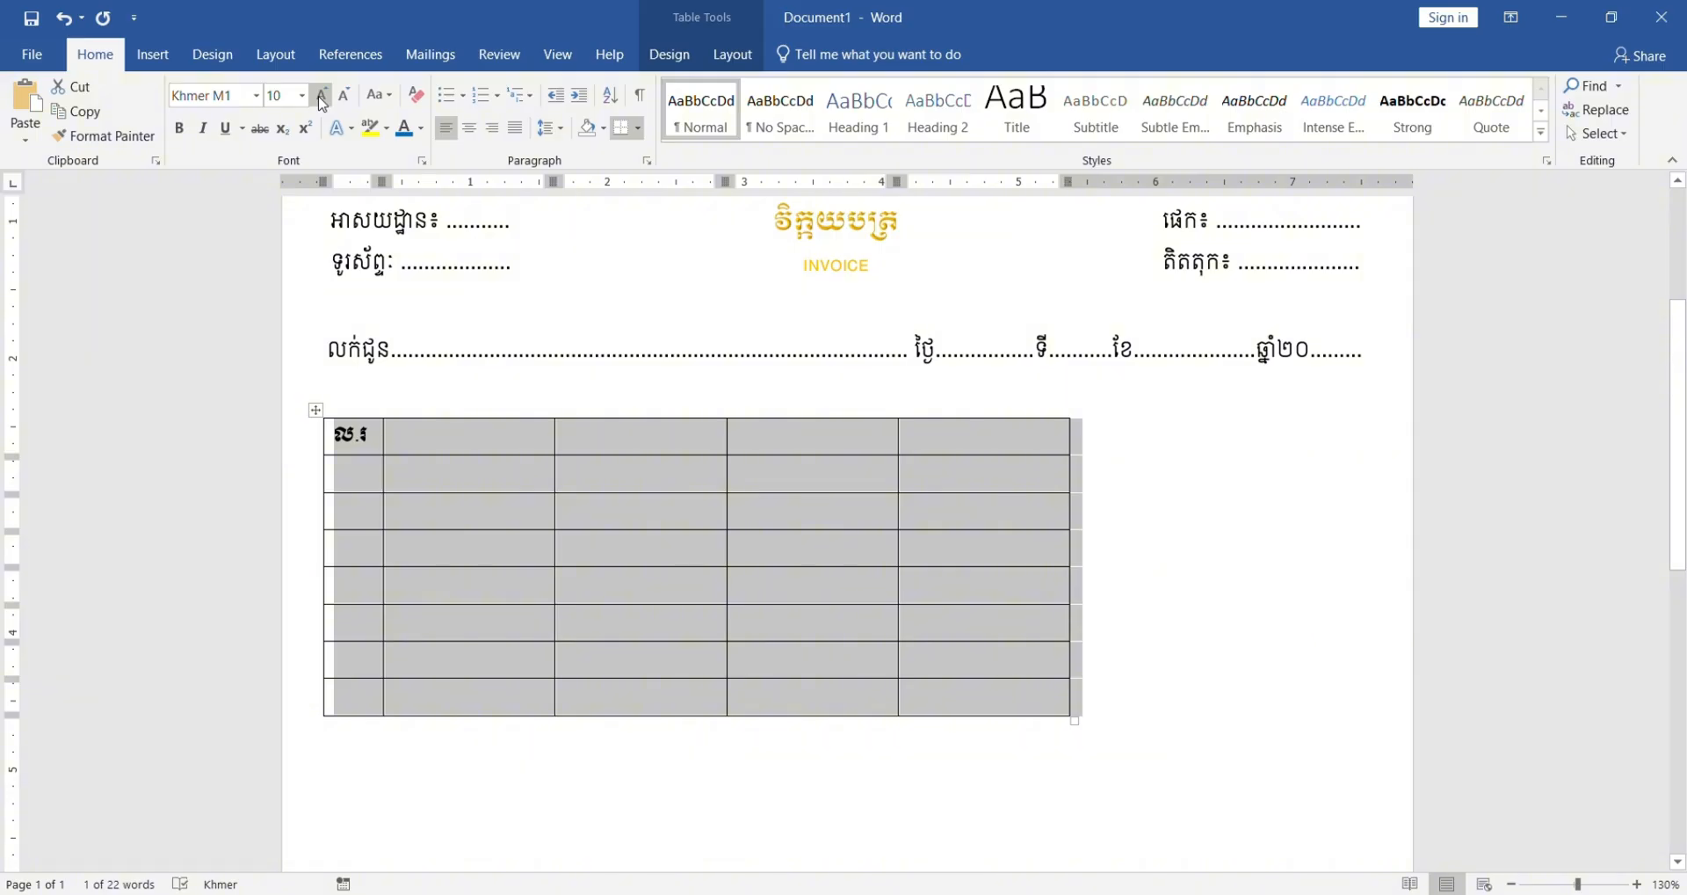
pyautogui.click(321, 97)
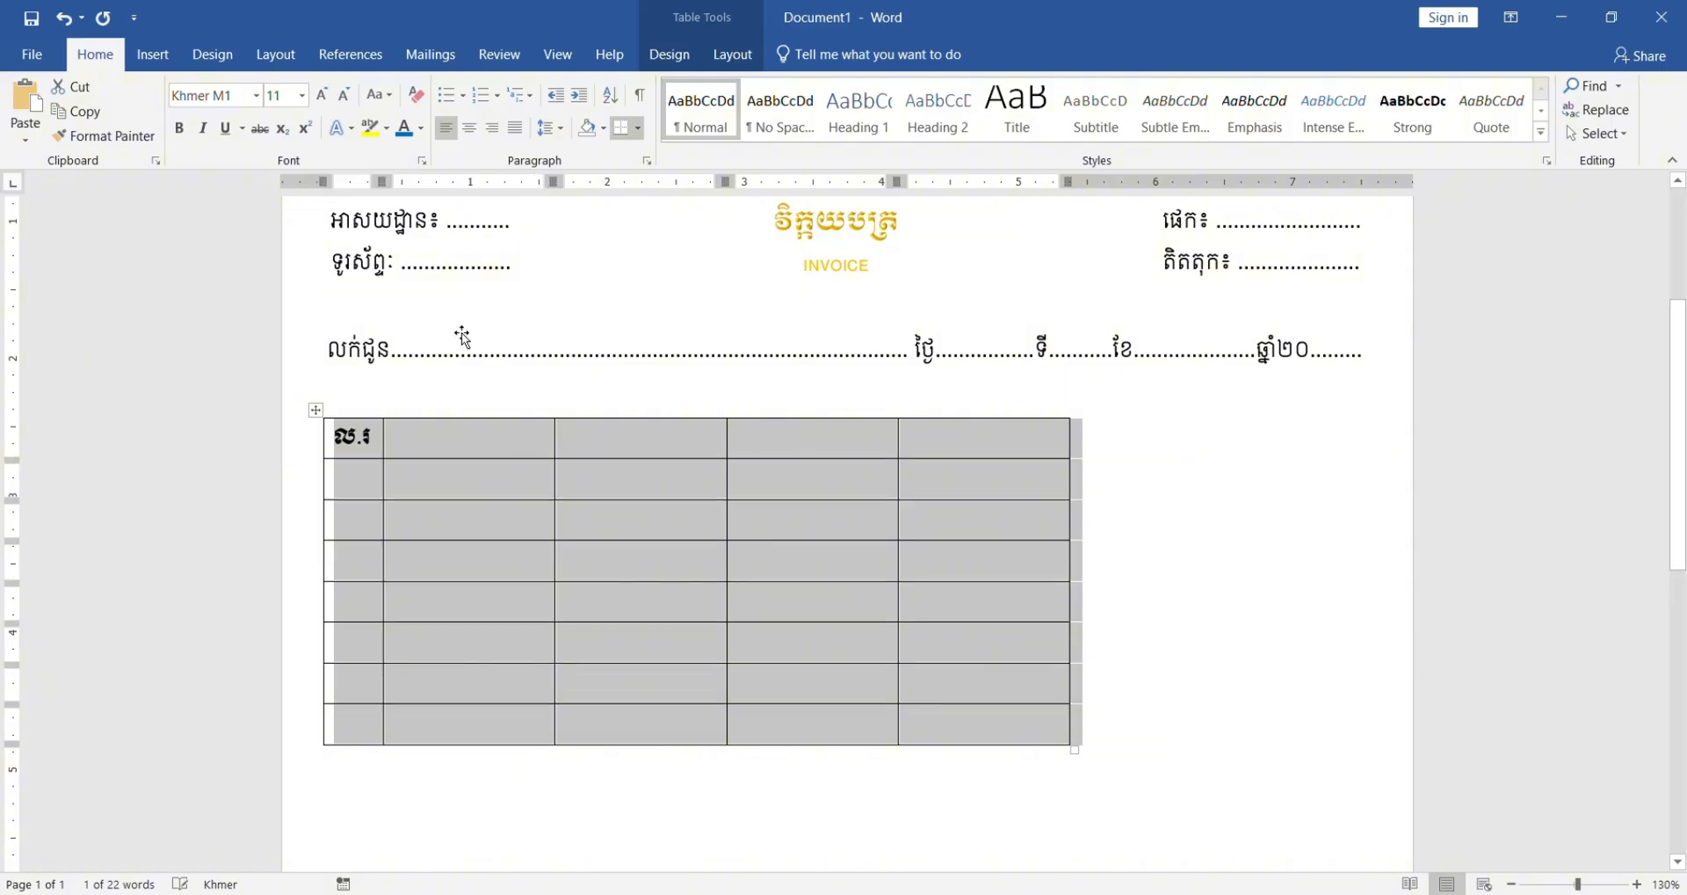
# Step: Enter the heading "ឈ្មោះទំនិញ" in the table's second column
pyautogui.click(505, 438)
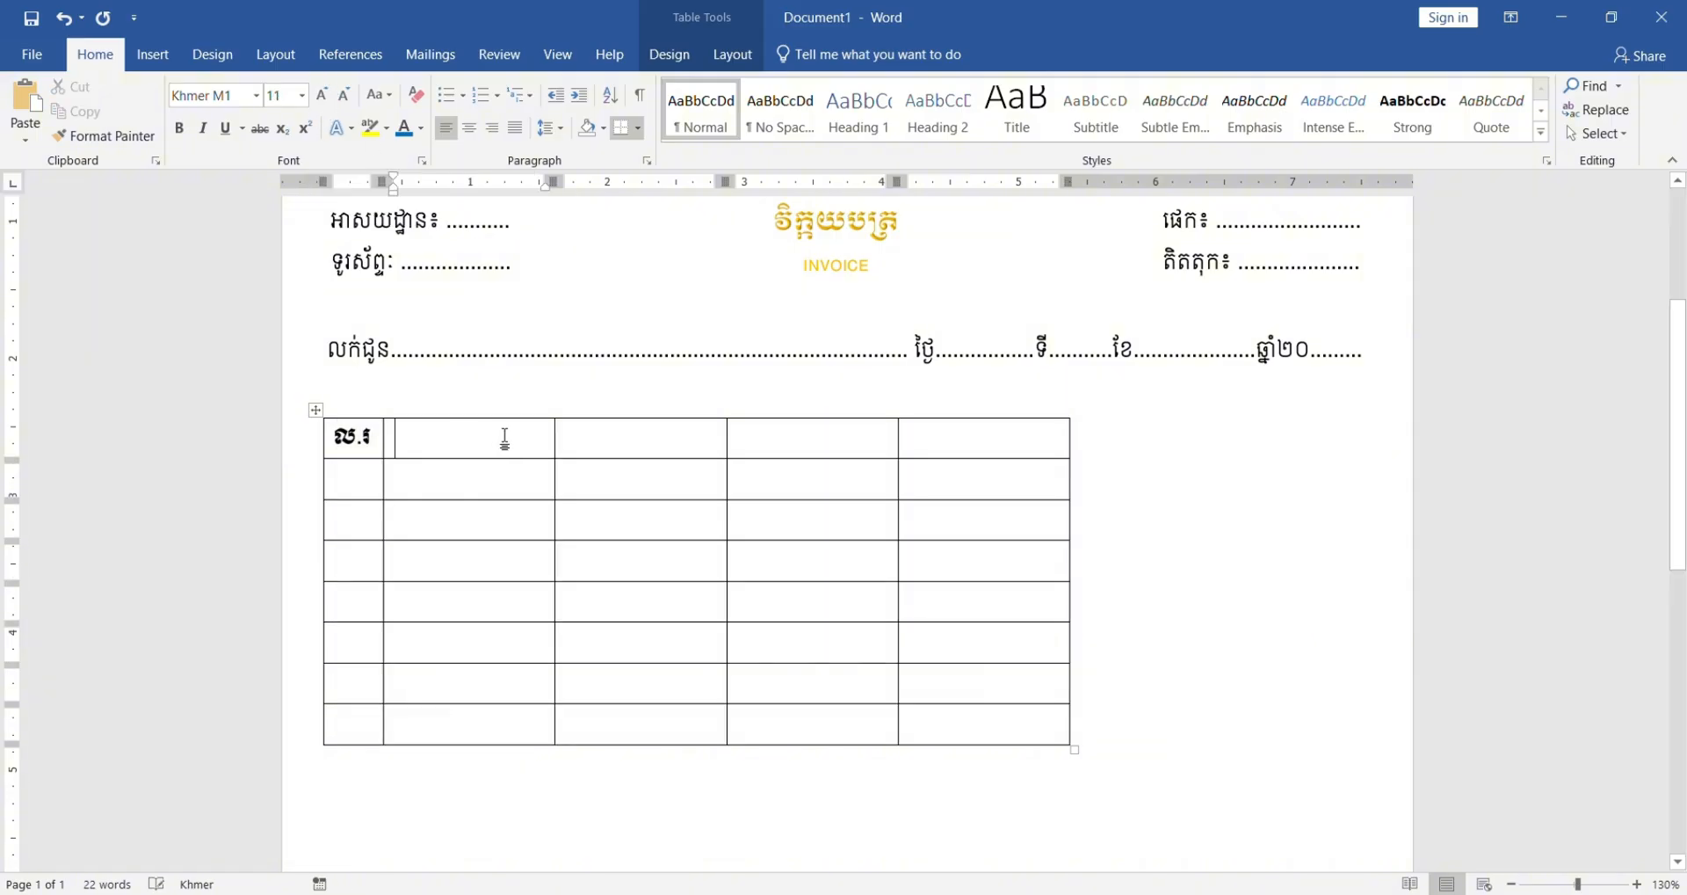
pyautogui.write('ណយ')
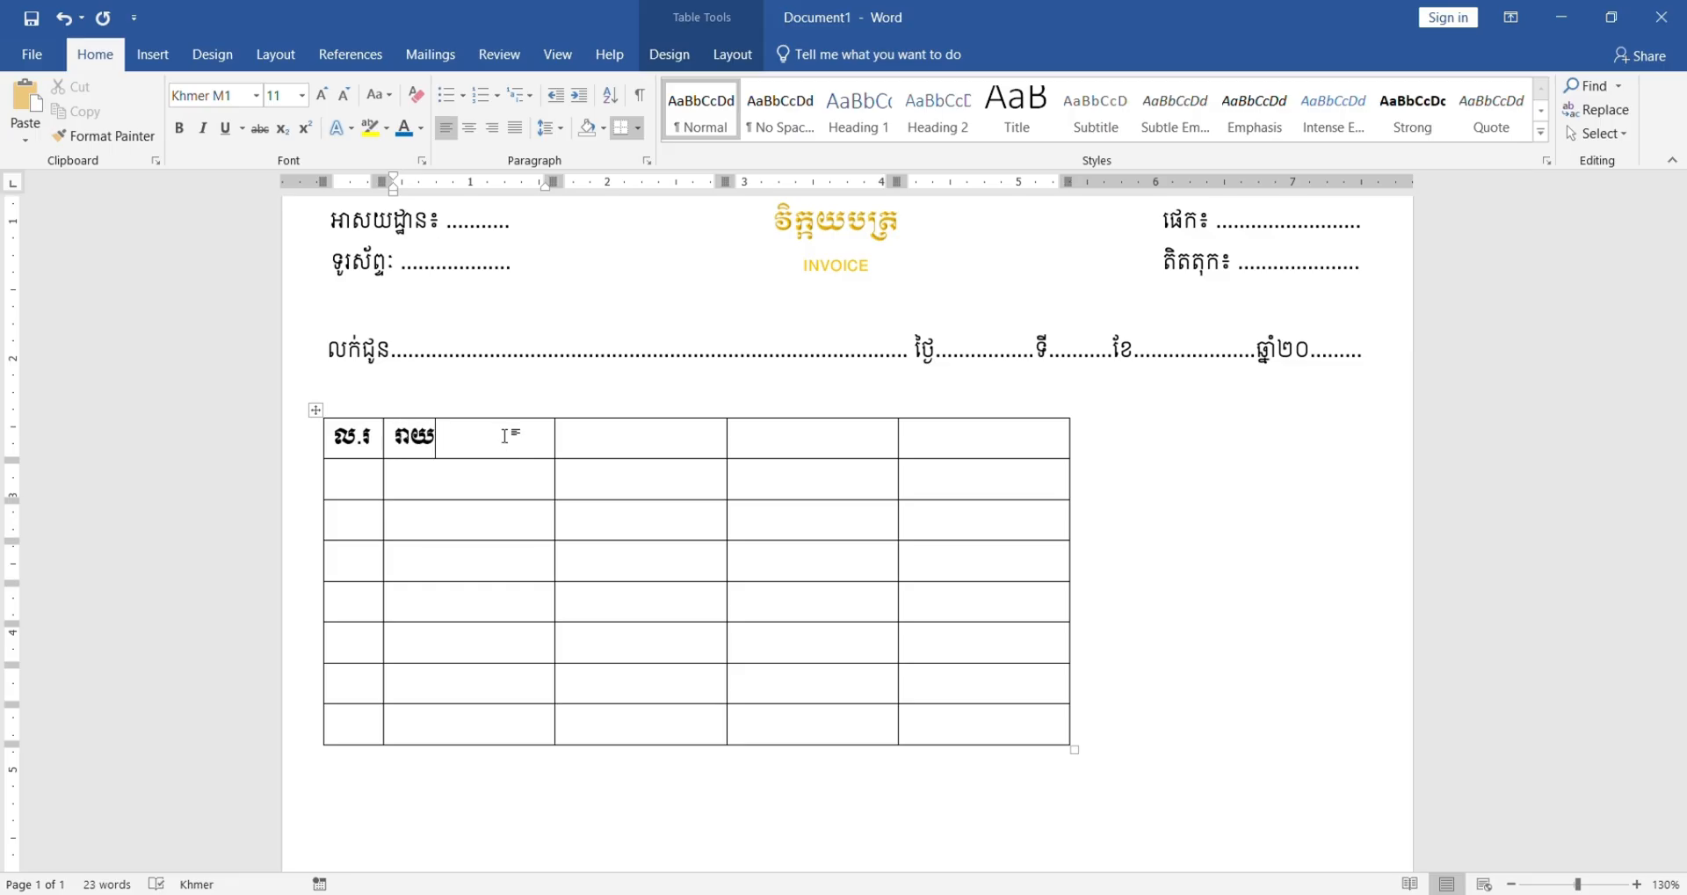
pyautogui.press('BackSpace')
pyautogui.press('BackSpace')
pyautogui.press('BackSpace')
pyautogui.write('ឈ្មោះទំ')
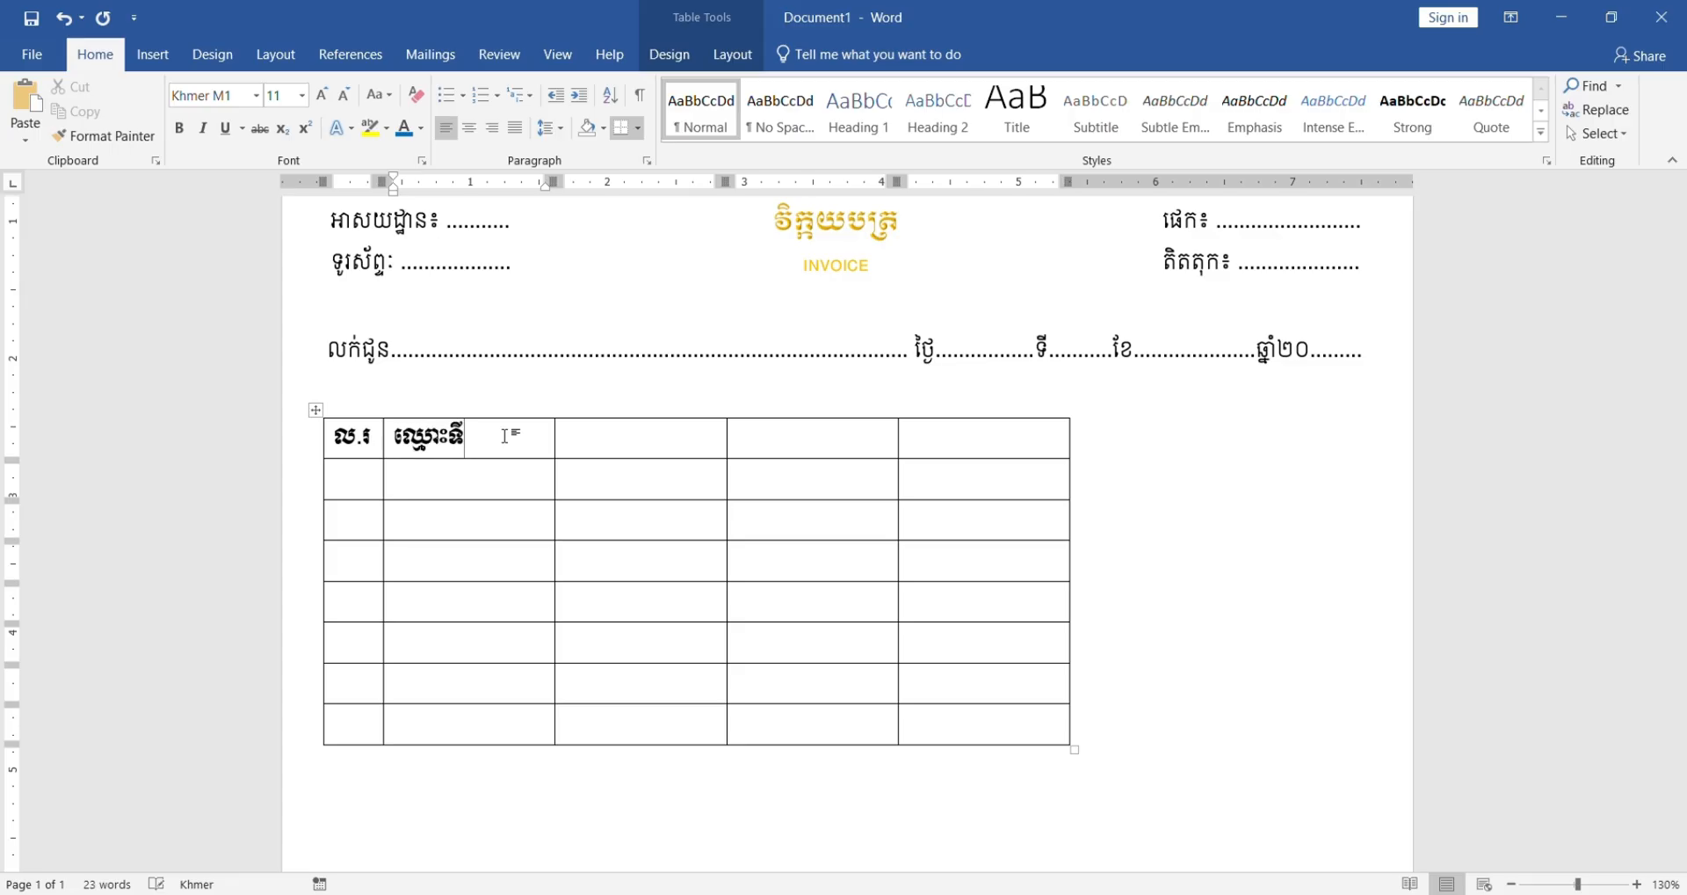
pyautogui.write('និត')
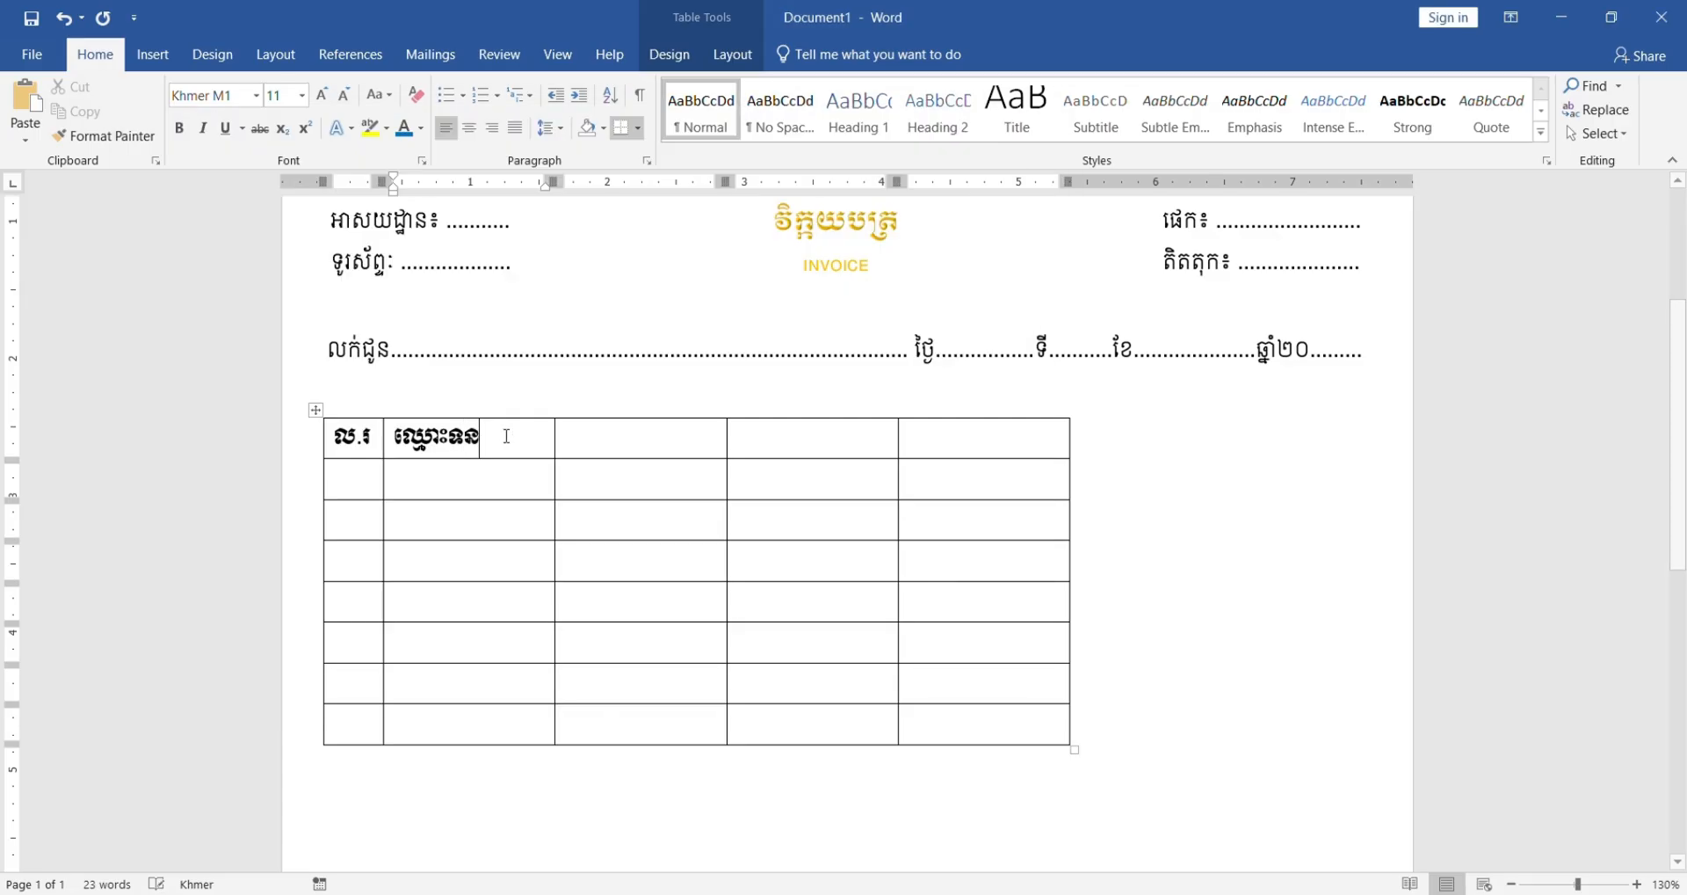
pyautogui.press('BackSpace')
pyautogui.press('BackSpace')
pyautogui.press('BackSpace')
pyautogui.write('ំនិញ')
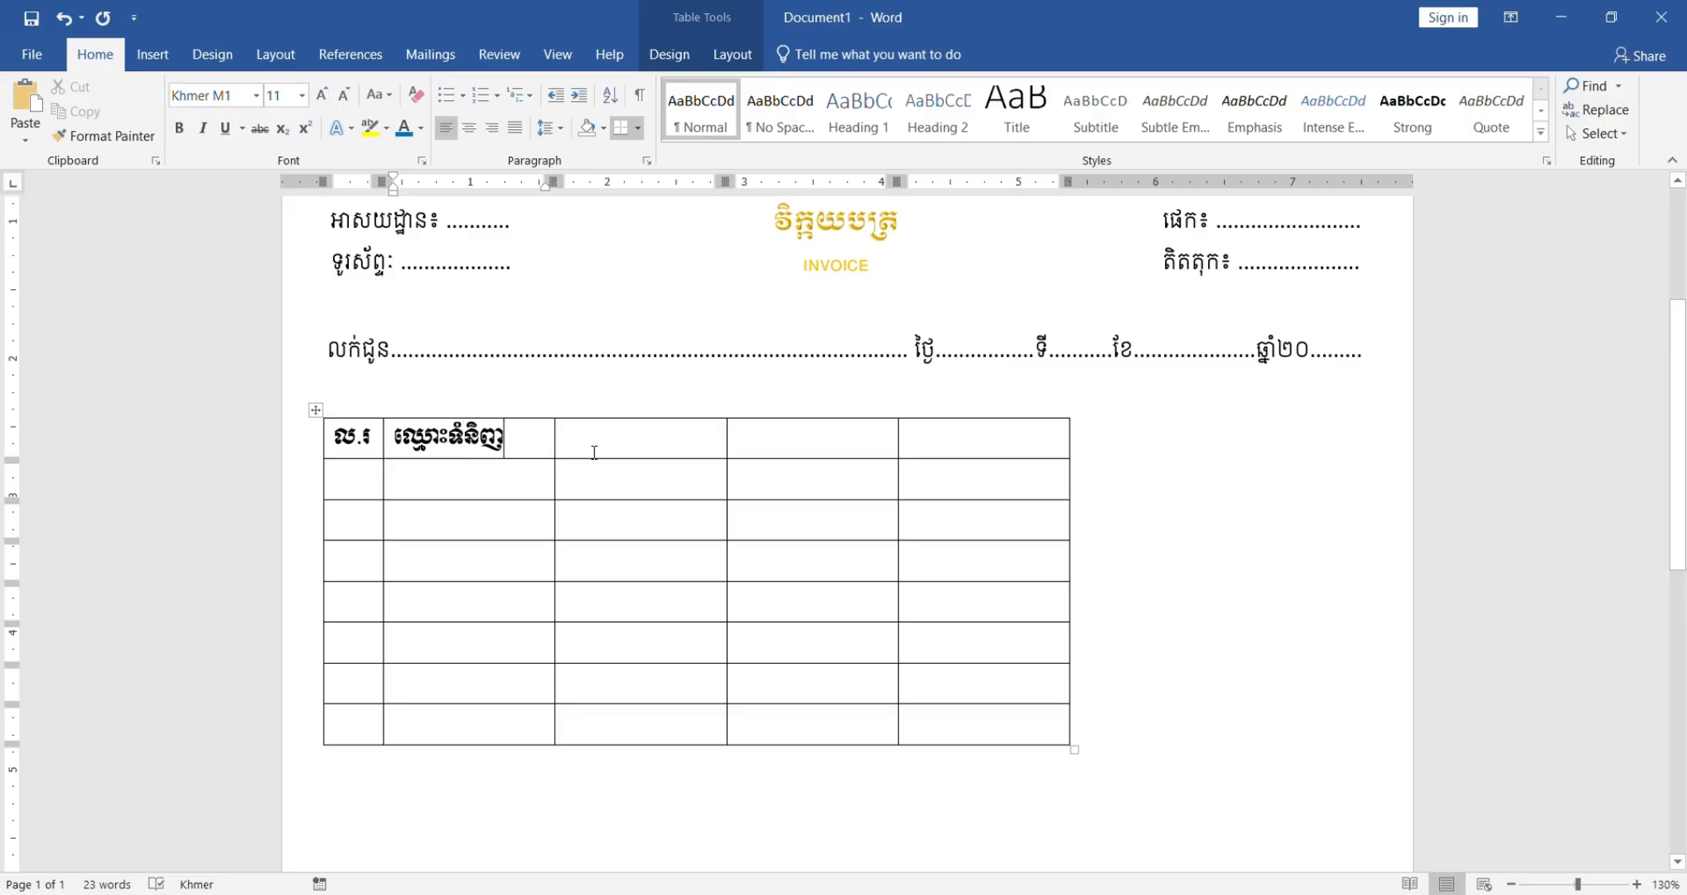
# Step: Enter the headings "ចំនួន" in the third column and "តម្លៃរាយ" in the fourth column
pyautogui.click(629, 435)
pyautogui.write('ចំណាយ')
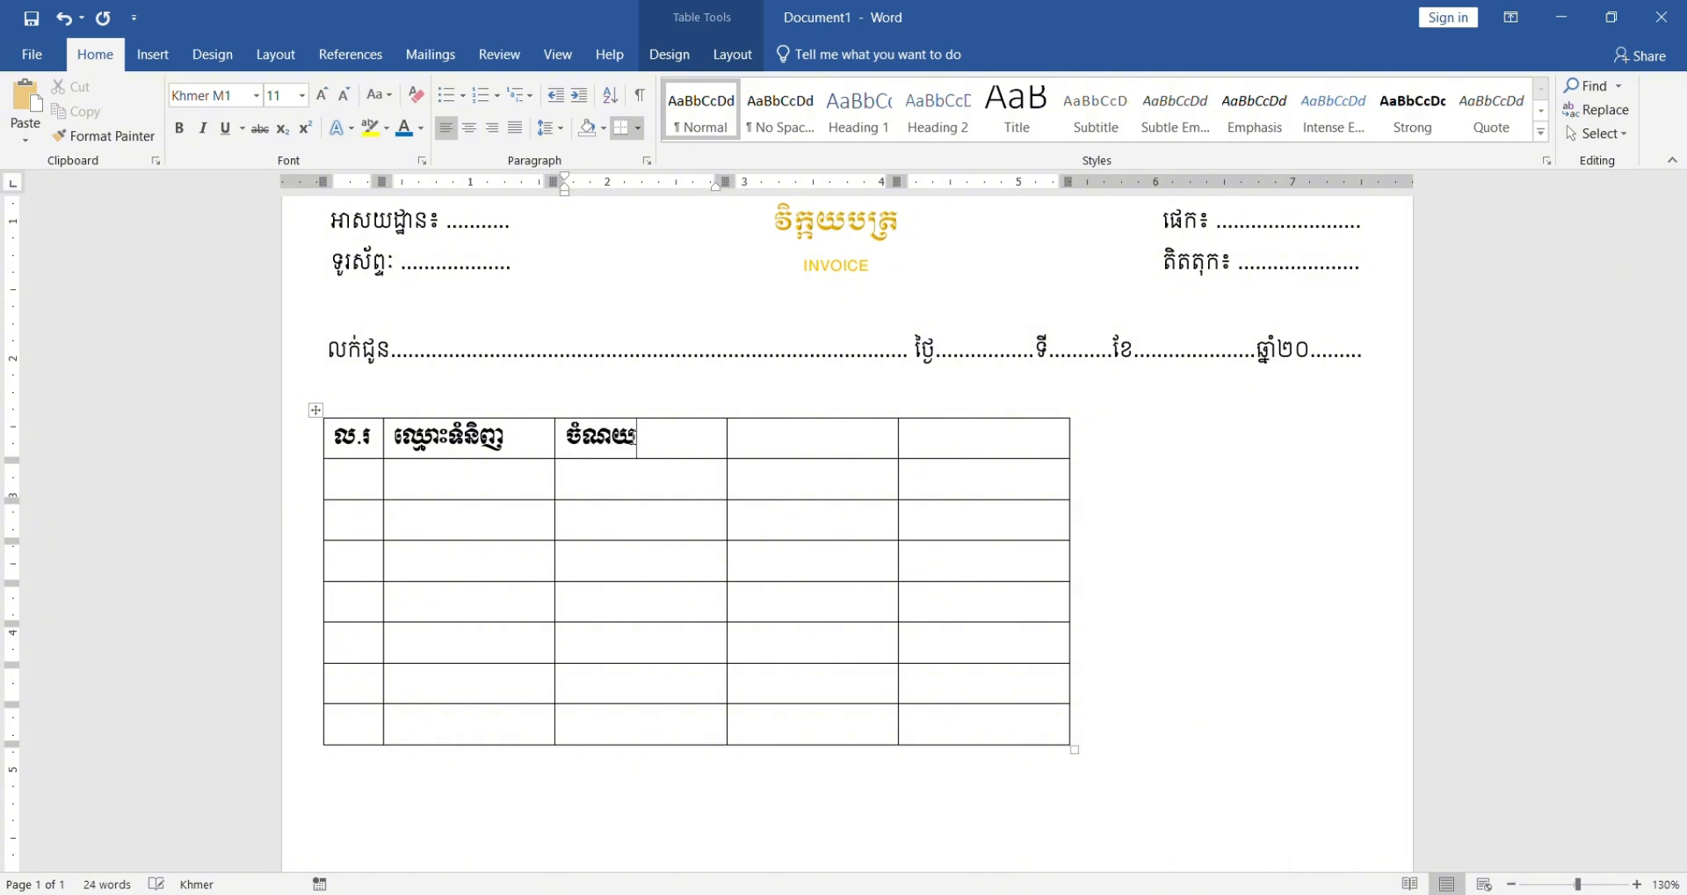
pyautogui.press('BackSpace')
pyautogui.write('នួន')
pyautogui.click(772, 436)
pyautogui.write('តម្លៃរា')
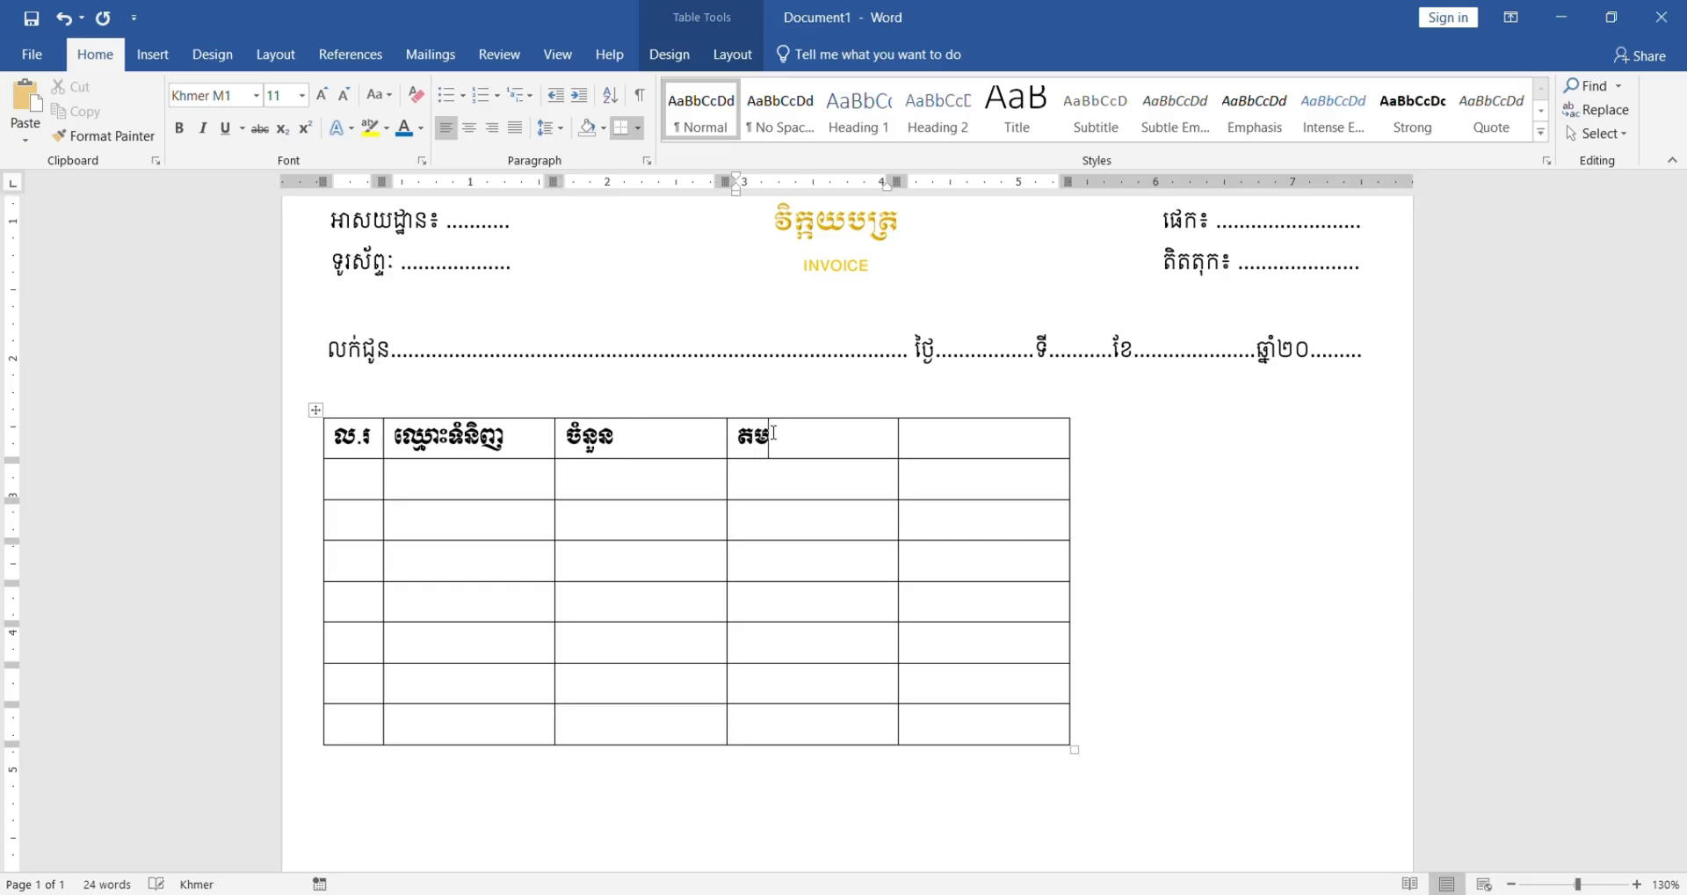
pyautogui.write('យ')
# Step: Enter the heading "តម្លៃសរុប" in the table's last column
pyautogui.click(930, 444)
pyautogui.write('ស')
pyautogui.press('BackSpace')
pyautogui.write('ត')
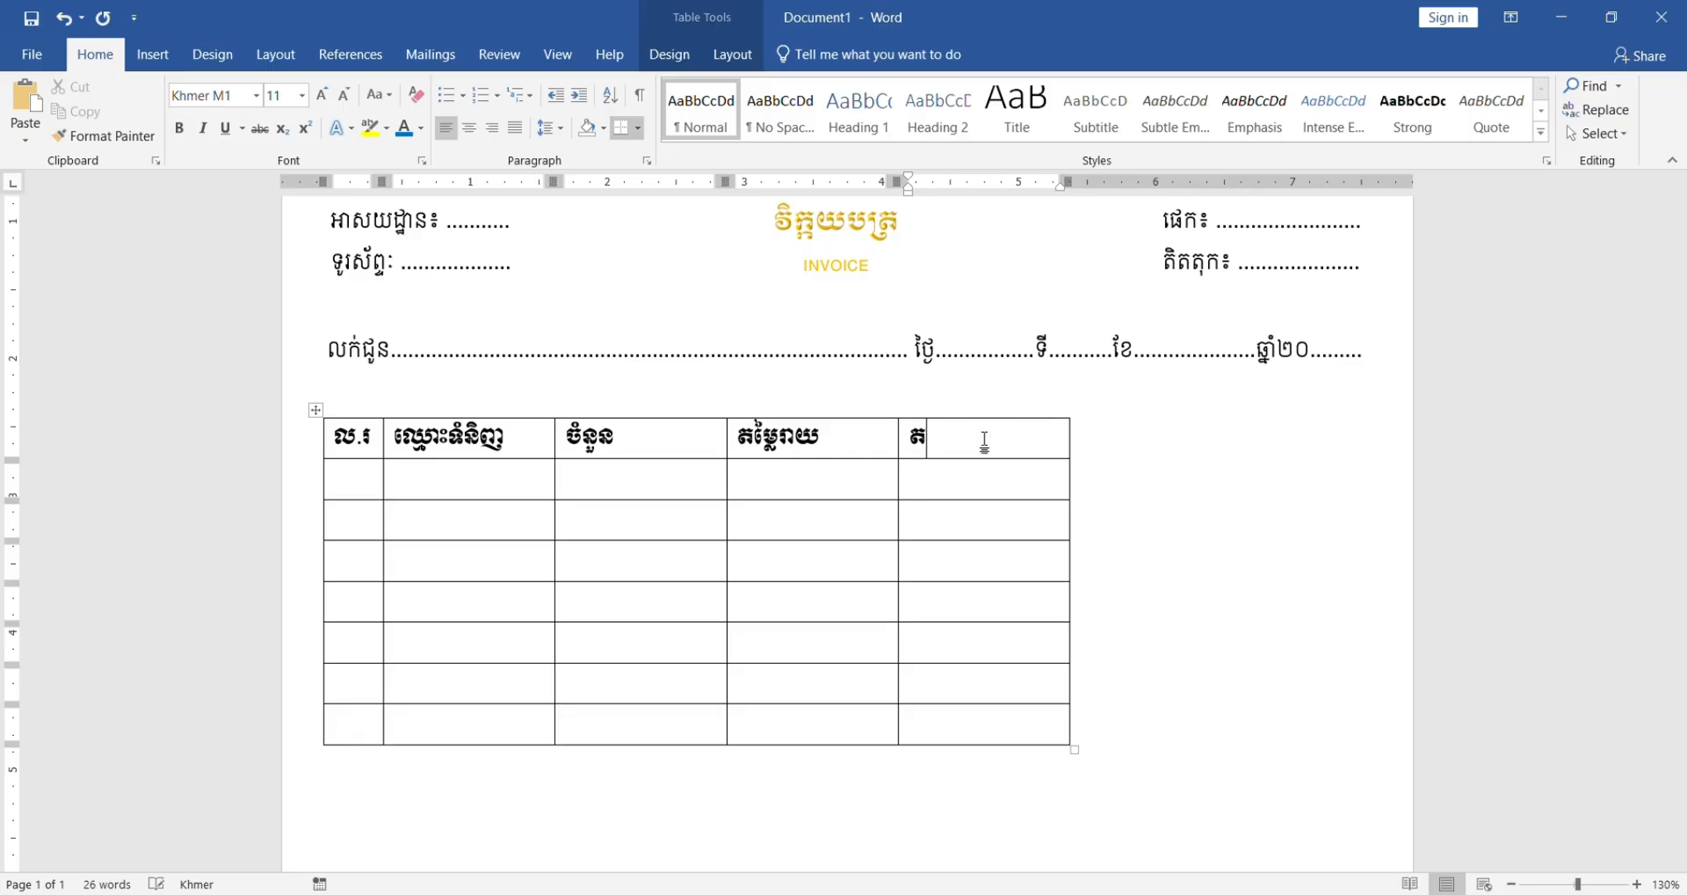
pyautogui.write('ម្លៃសរុប')
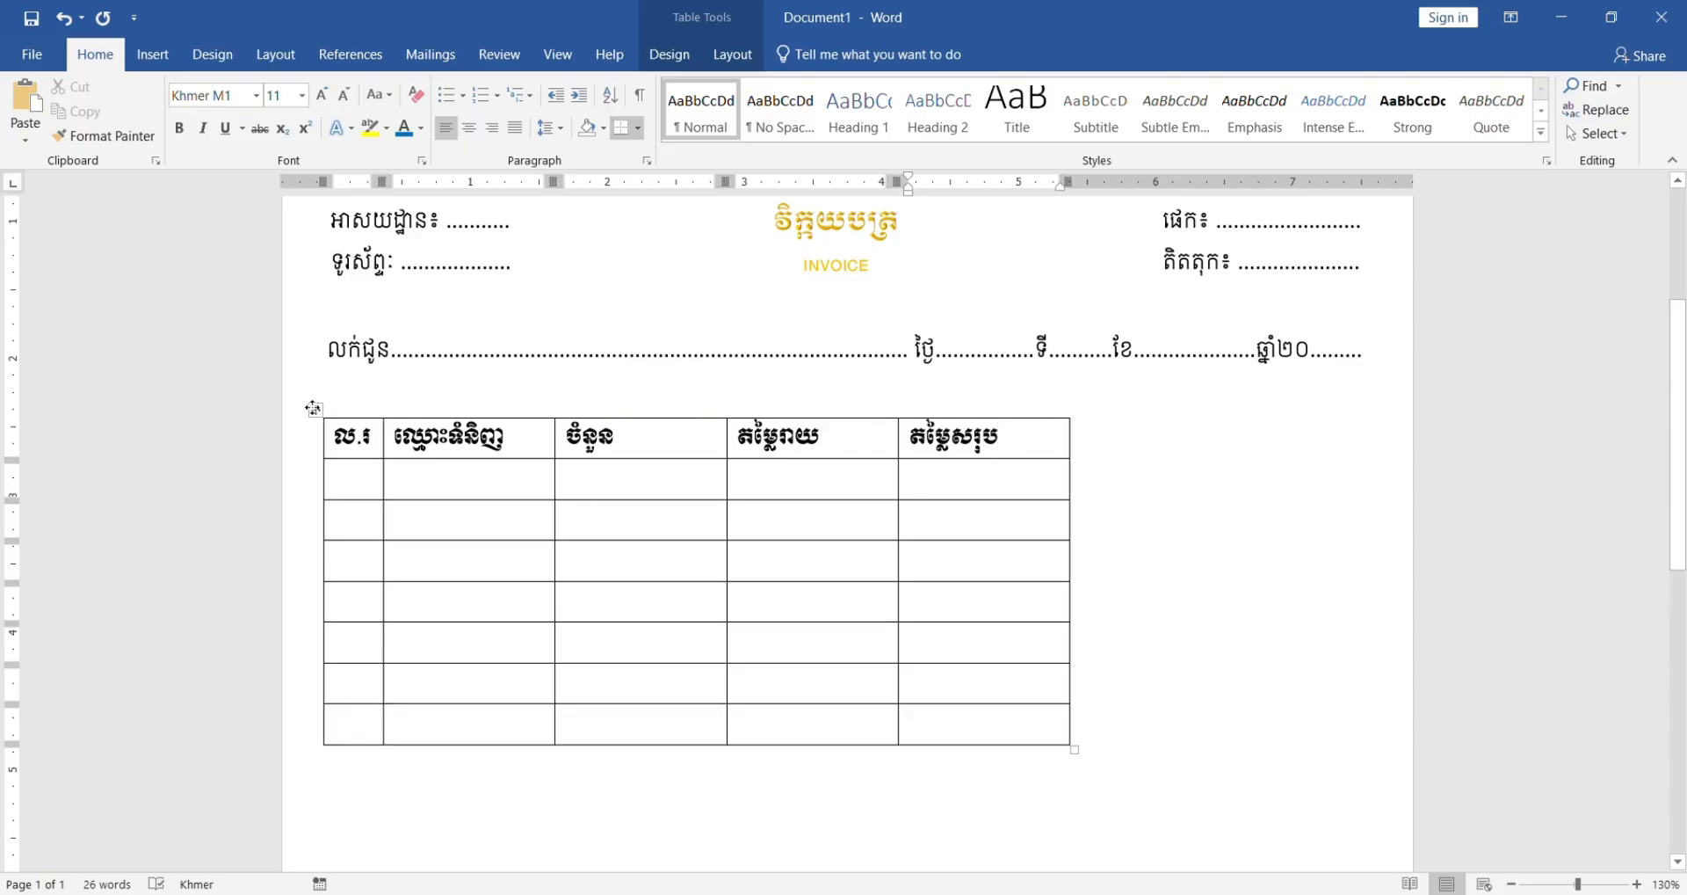
# Step: Try centring the whole selected table and undo the change
pyautogui.click(319, 410)
pyautogui.click(470, 129)
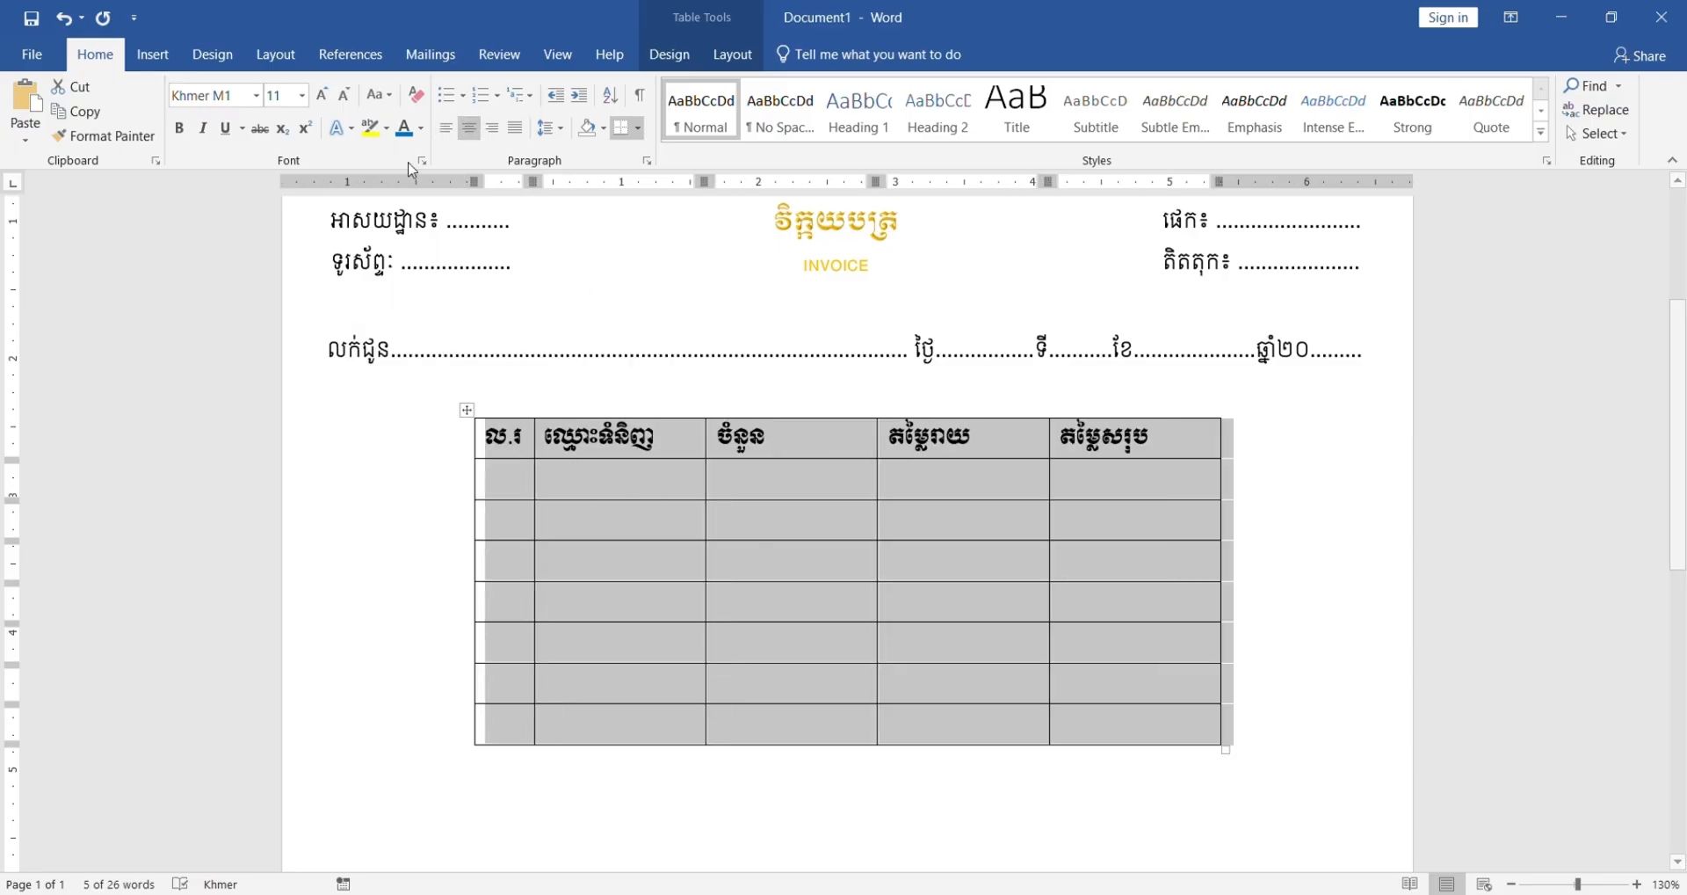
pyautogui.hotkey('ctrl', 'z')
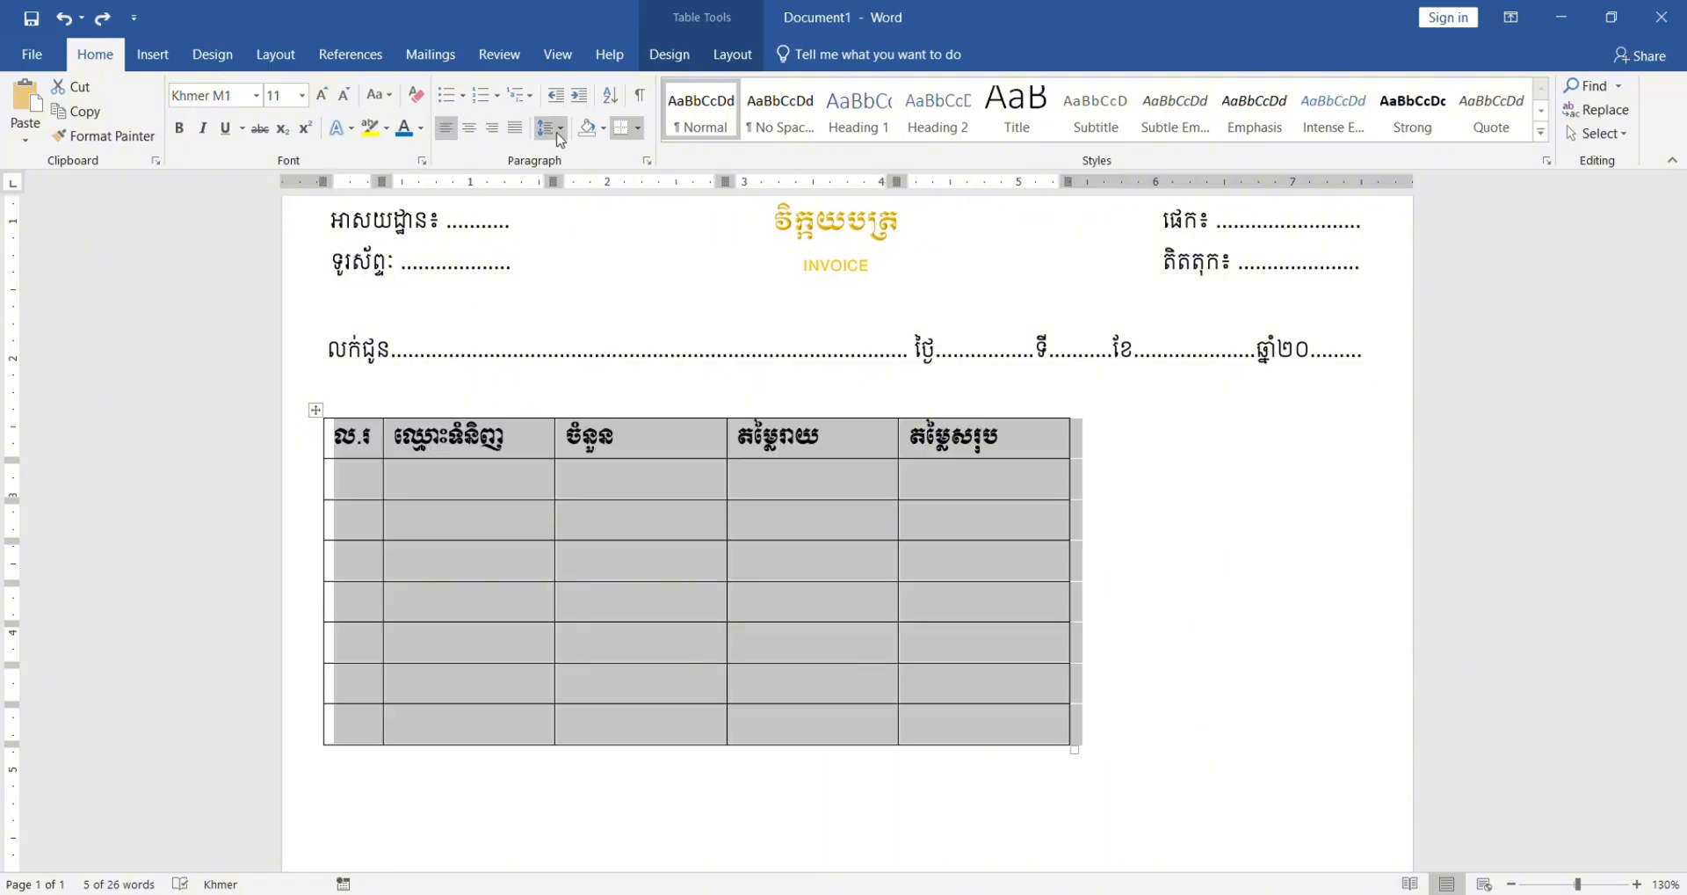
pyautogui.click(670, 53)
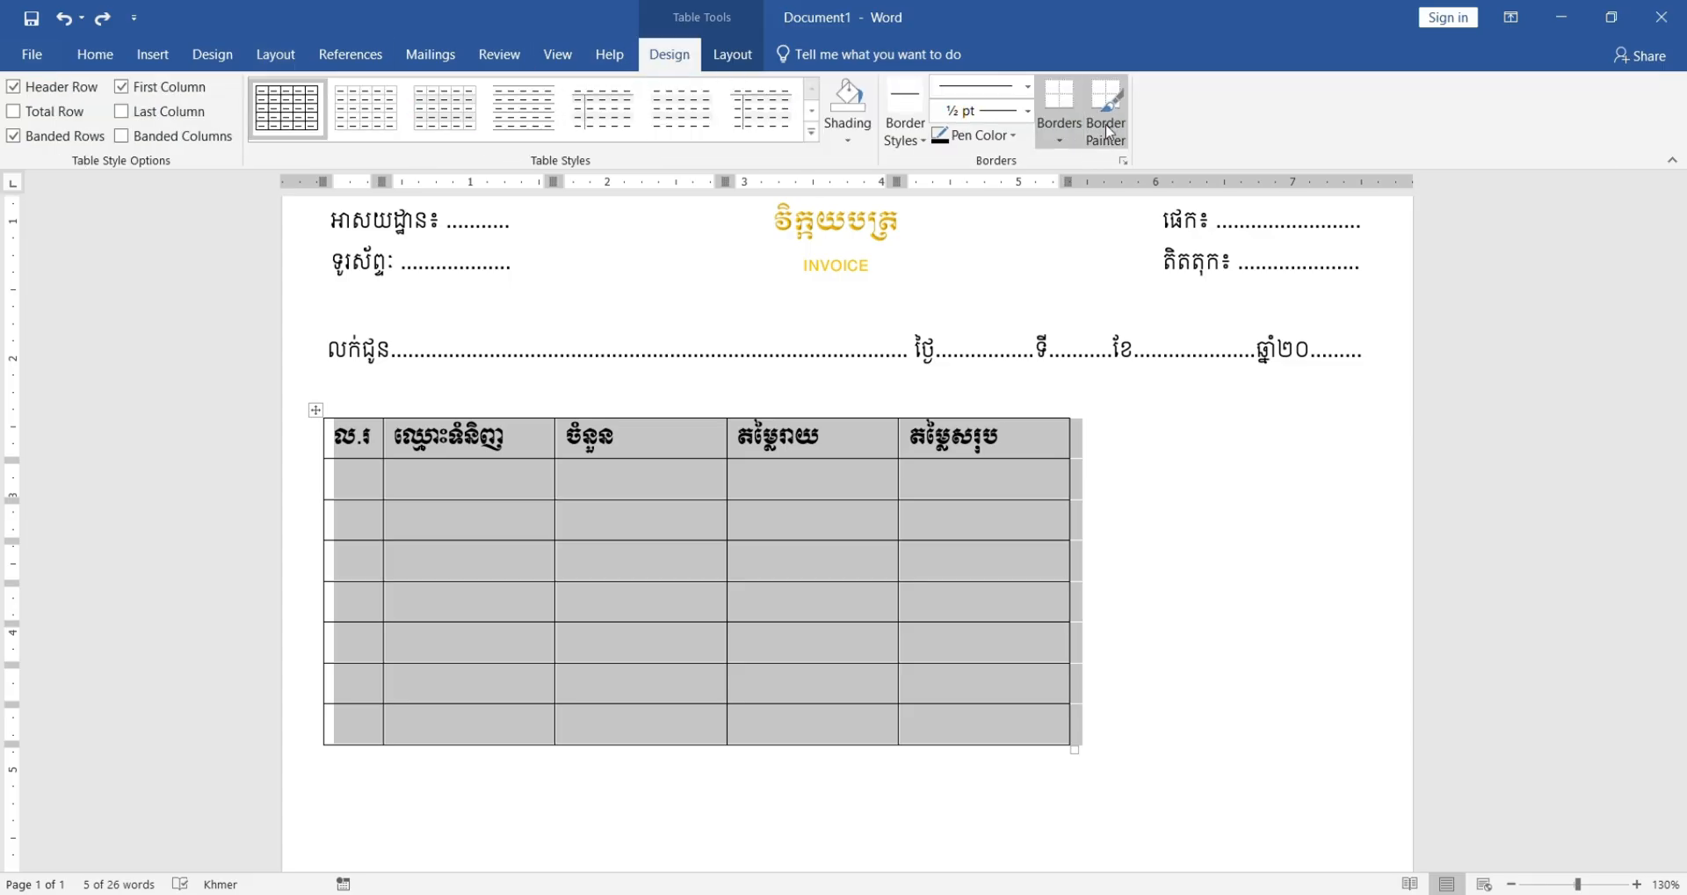
pyautogui.click(811, 132)
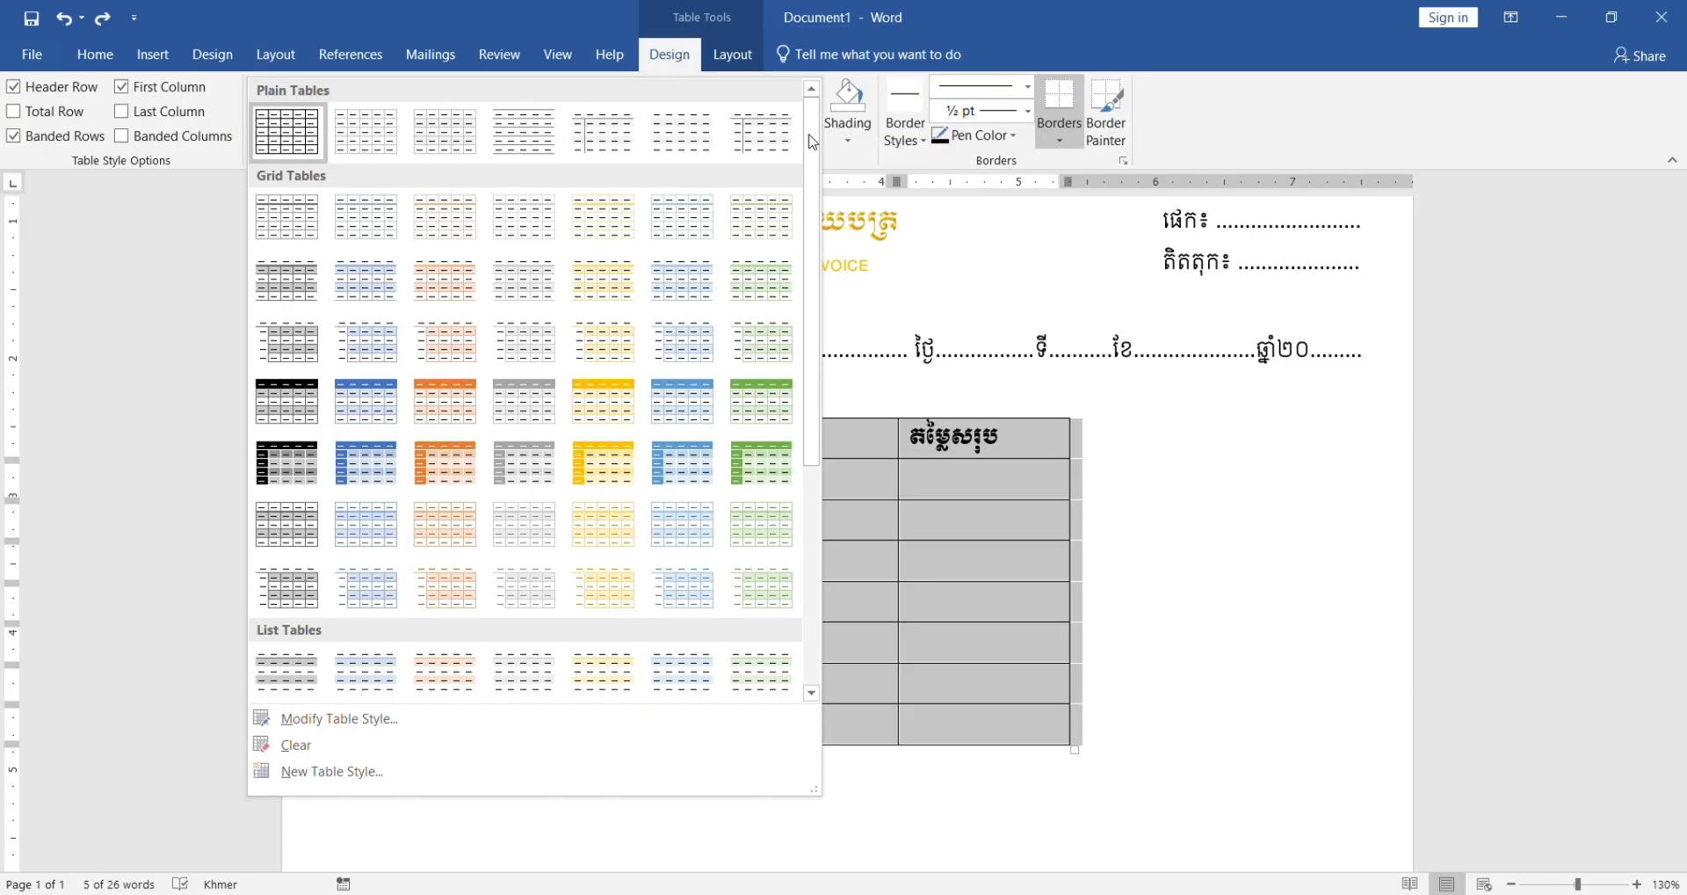
pyautogui.click(871, 155)
pyautogui.click(922, 140)
pyautogui.click(922, 139)
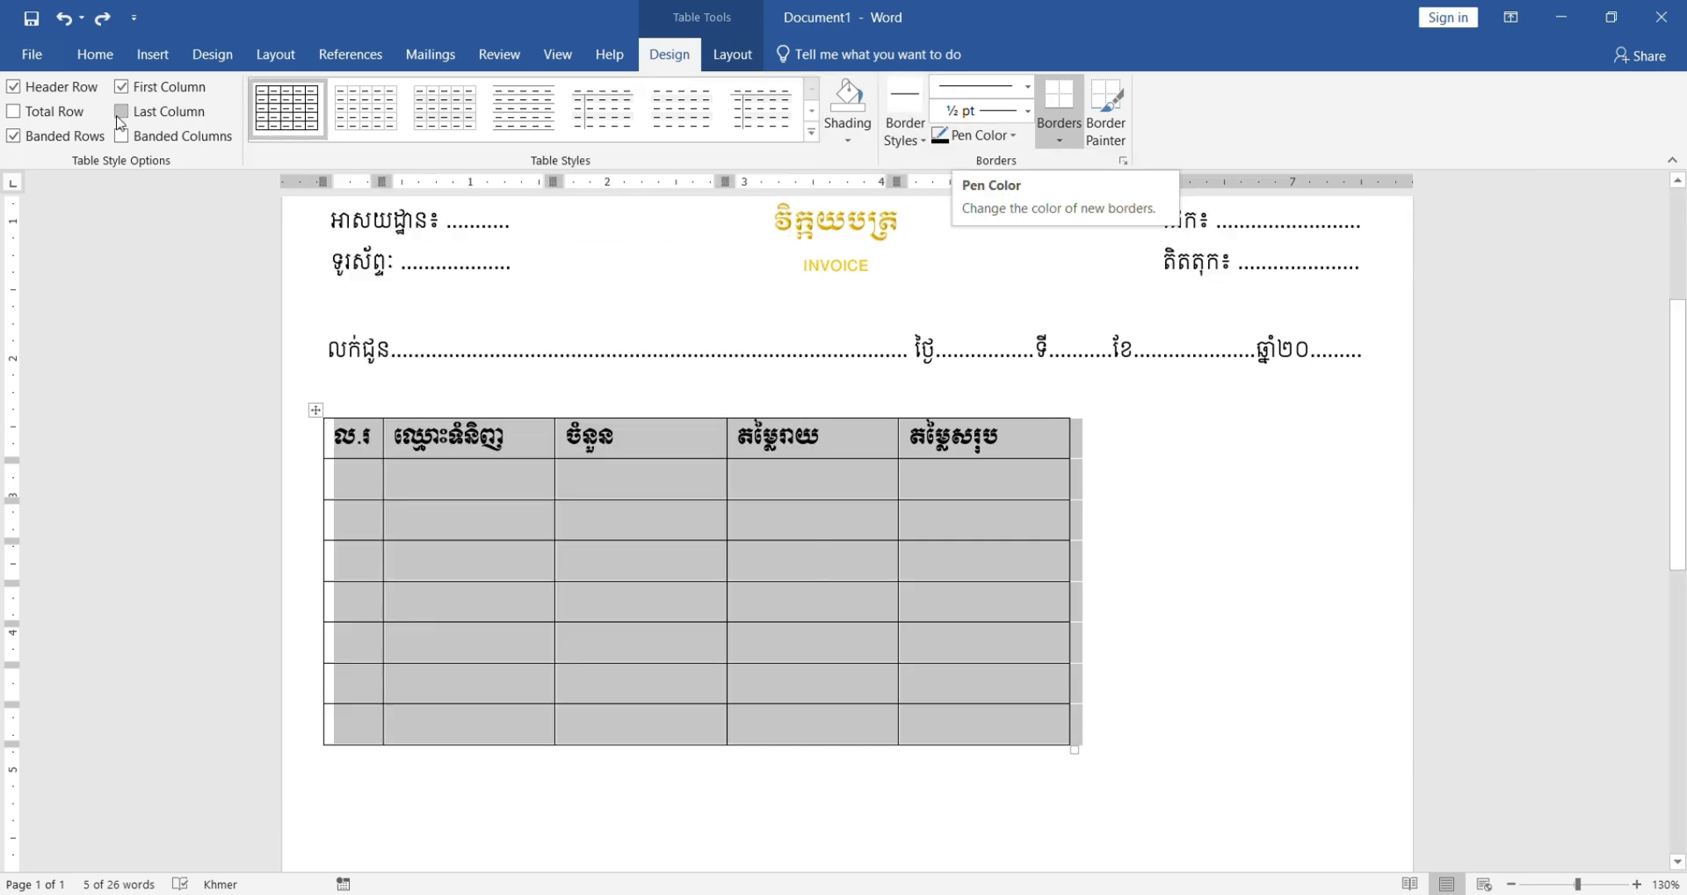
# Step: Centre the text of all five headings in the table's header row
pyautogui.click(555, 537)
pyautogui.moveTo(343, 436); pyautogui.dragTo(1021, 436)
pyautogui.click(95, 54)
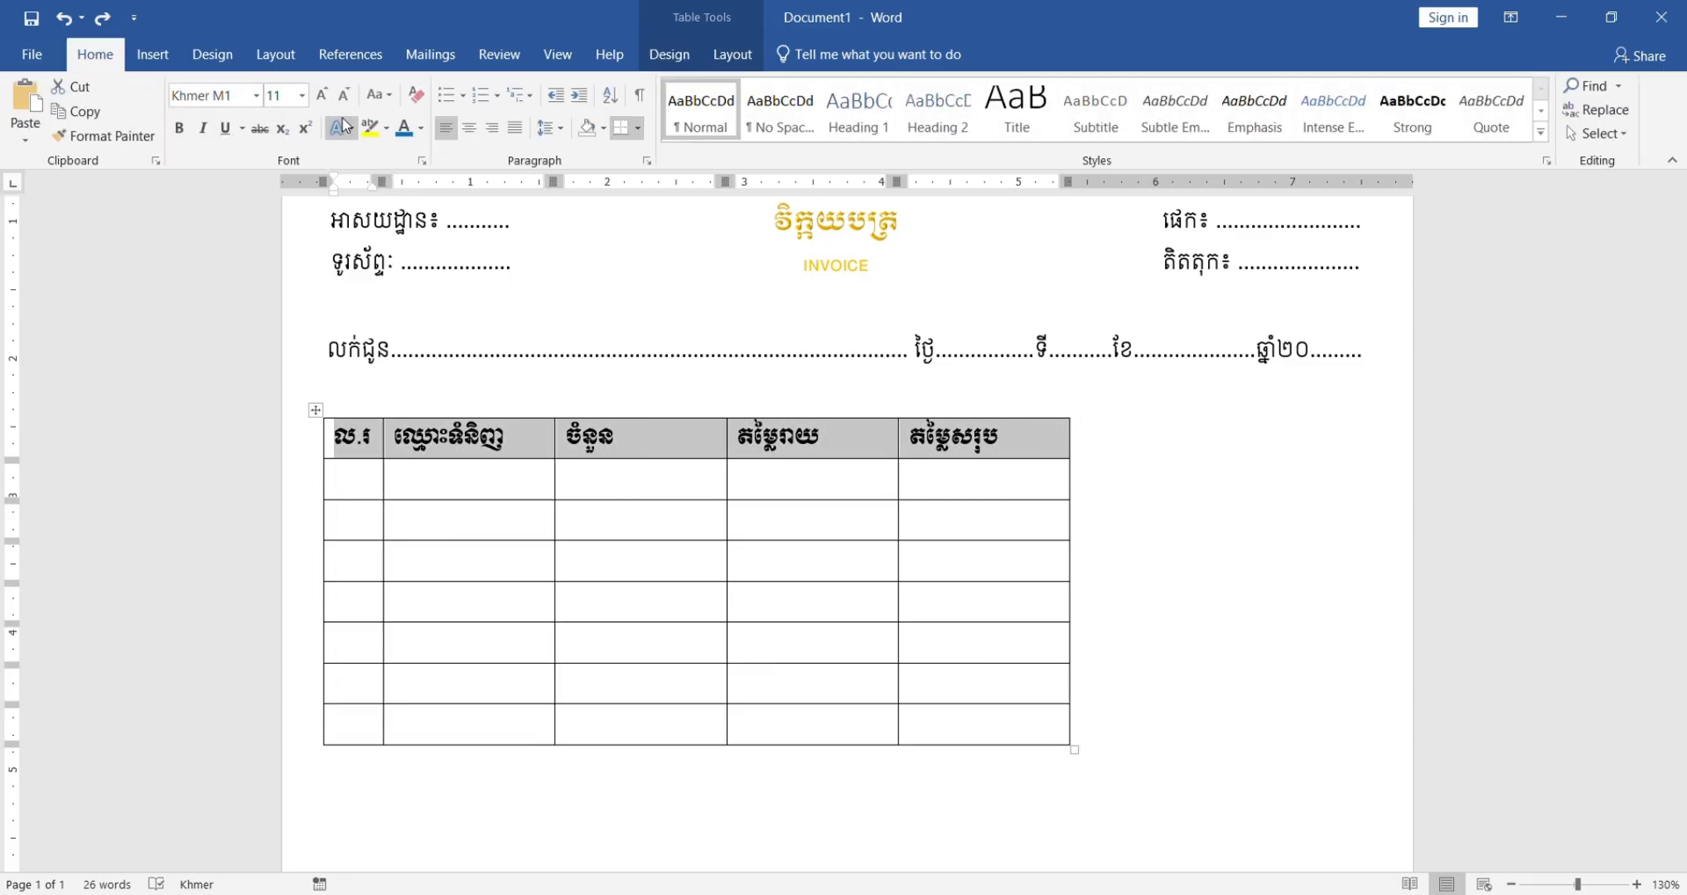
pyautogui.click(470, 127)
pyautogui.click(629, 505)
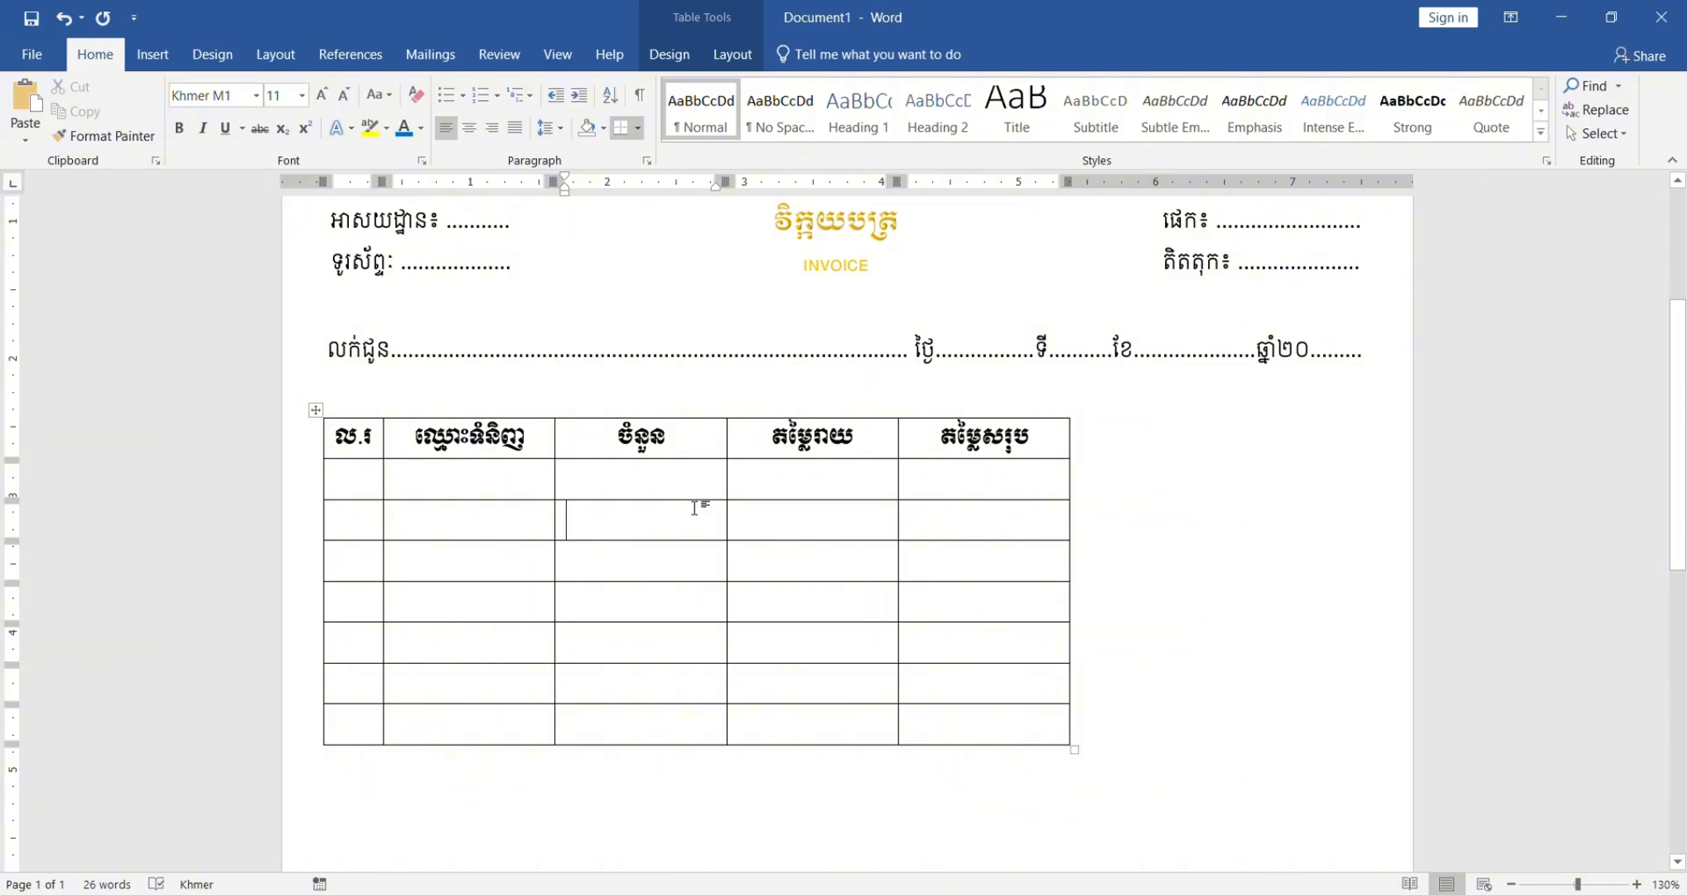
# Step: Number the first item row "១" and set the font of all rows below the header to Khmer OS Siemreap
pyautogui.click(358, 474)
pyautogui.write('១')
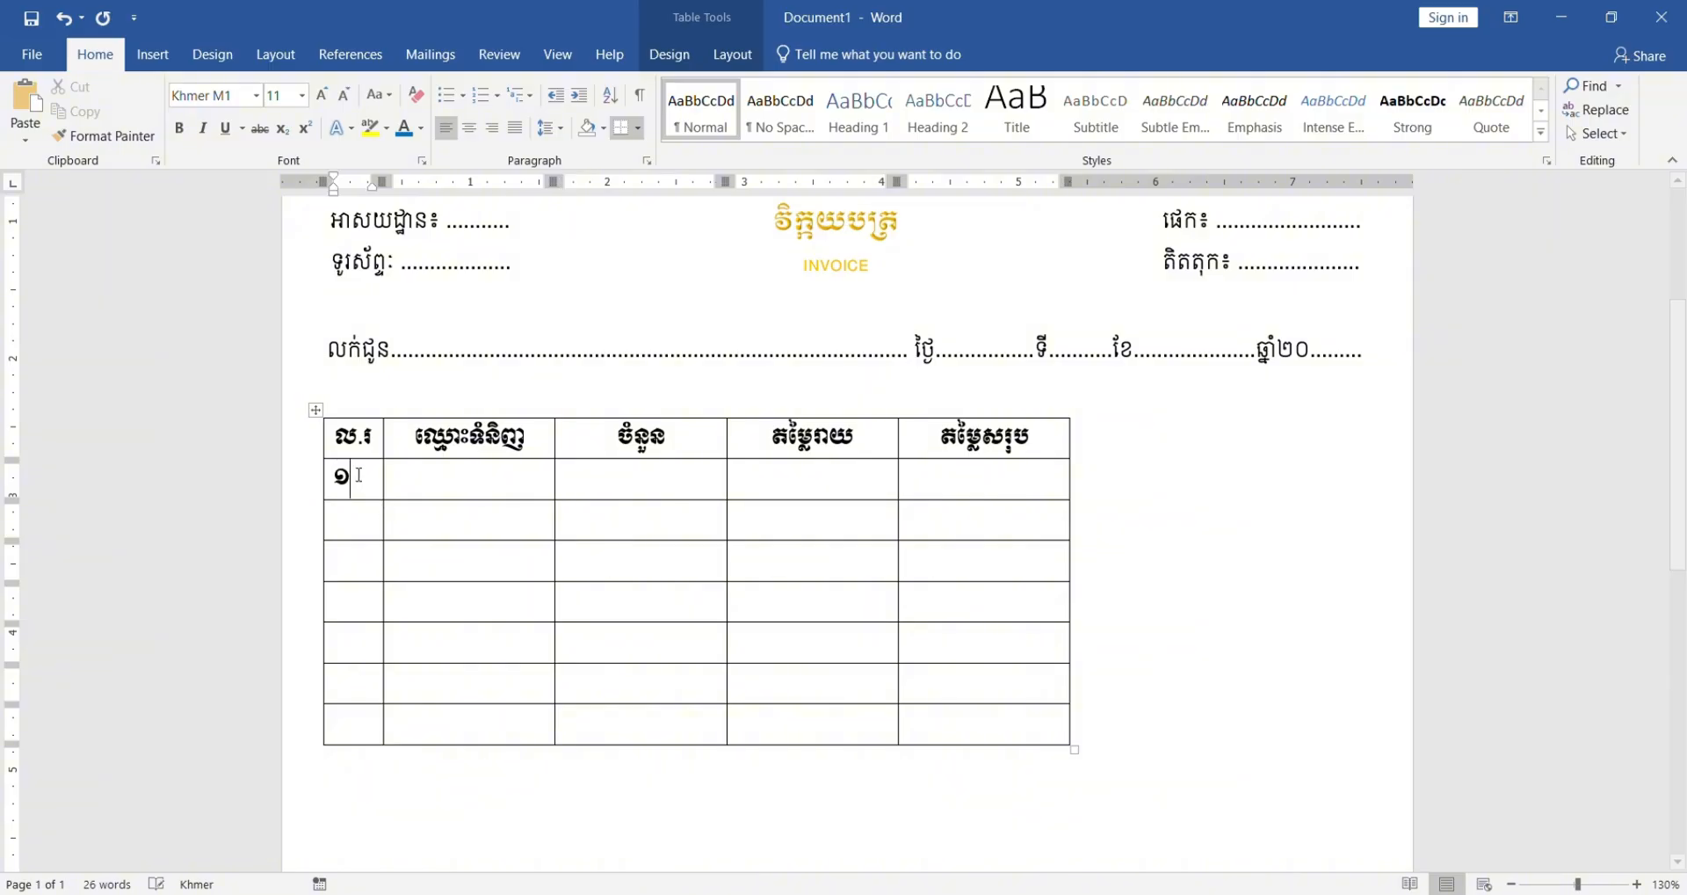
pyautogui.click(356, 522)
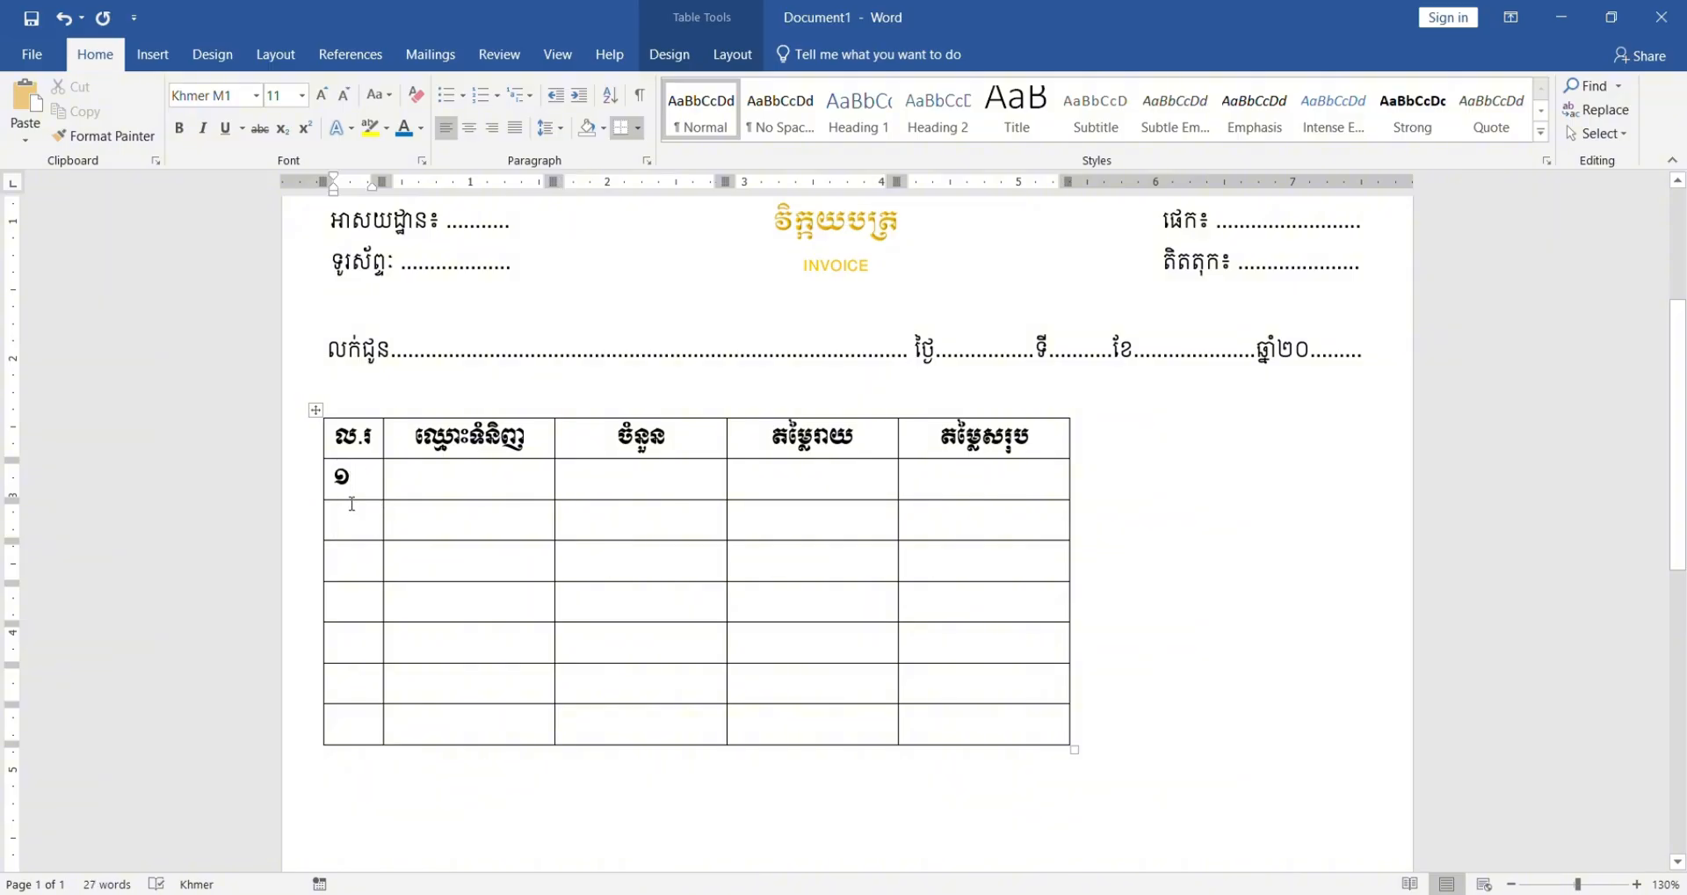
pyautogui.moveTo(343, 475); pyautogui.dragTo(958, 725)
pyautogui.click(255, 95)
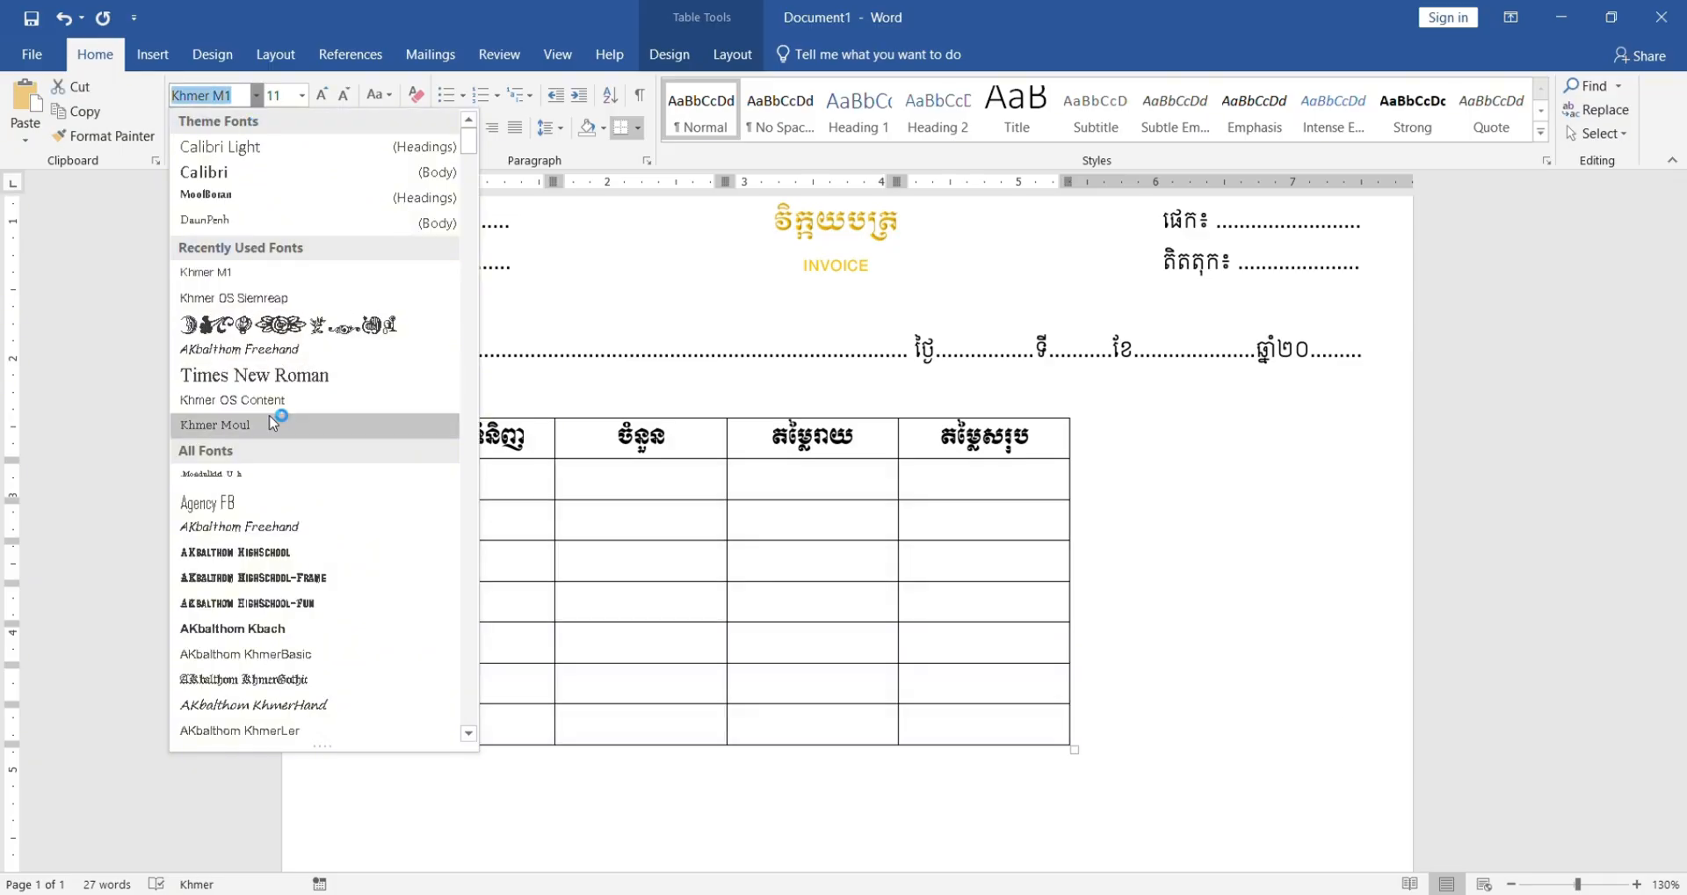
pyautogui.click(259, 298)
# Step: Number the remaining item rows from "២" to "៧" in the first column
pyautogui.click(353, 533)
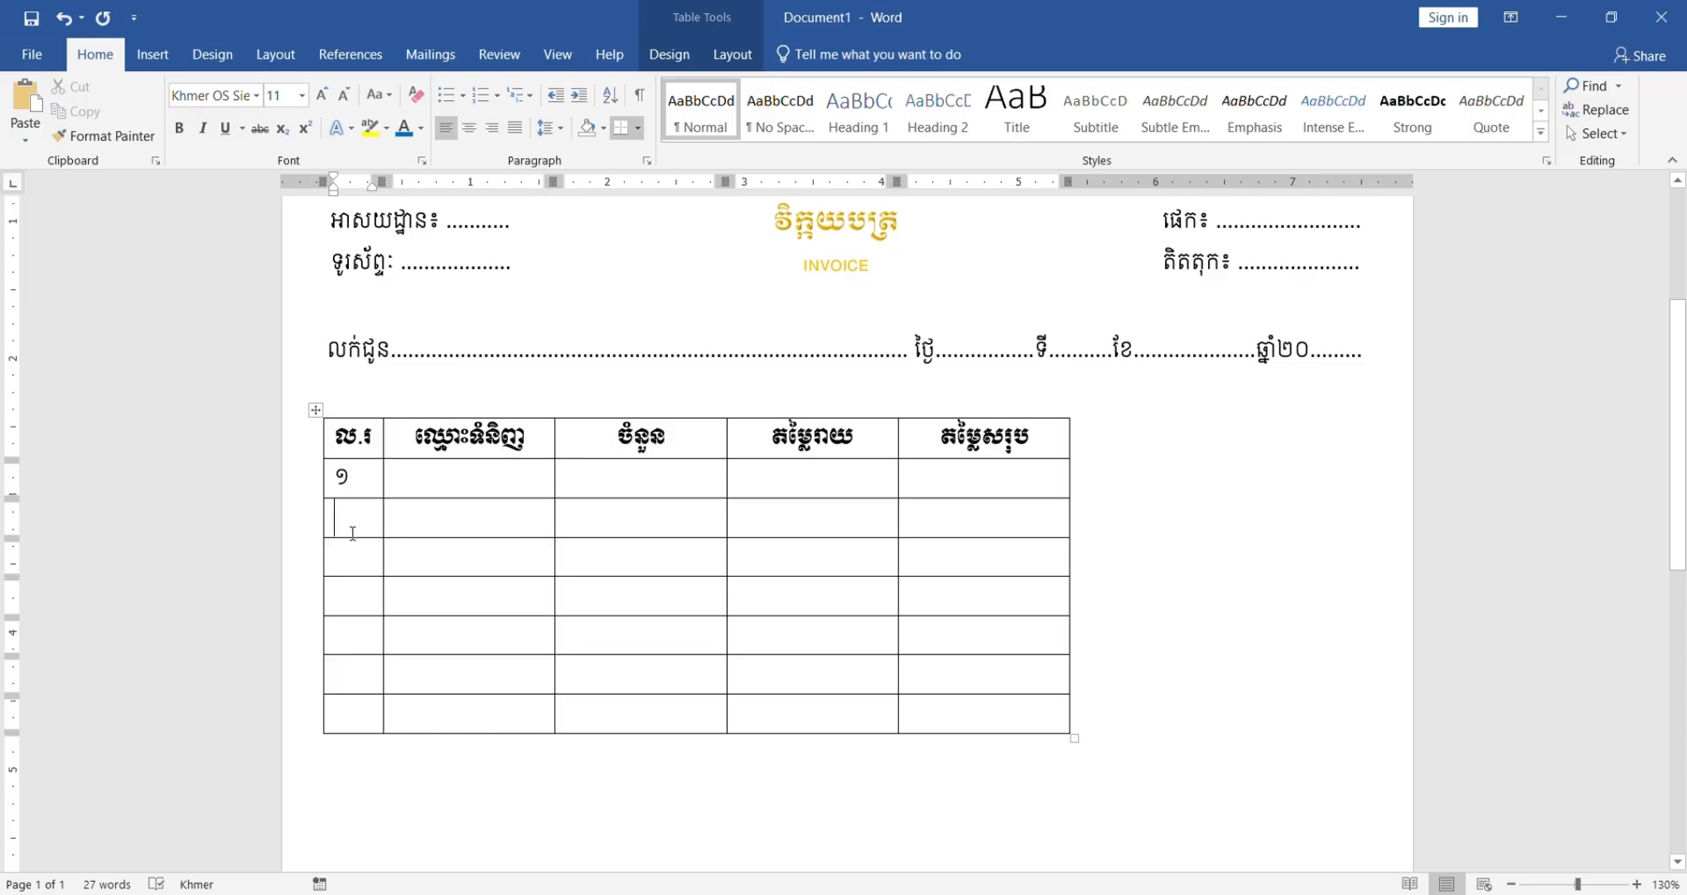
pyautogui.write('២')
pyautogui.click(368, 542)
pyautogui.write('៣')
pyautogui.write('៤')
pyautogui.click(342, 631)
pyautogui.write('៥')
pyautogui.write('៦')
pyautogui.write('៧')
# Step: Widen the "ឈ្មោះទំនិញ" column to more than twice its width
pyautogui.scroll(-8, 648, 689)
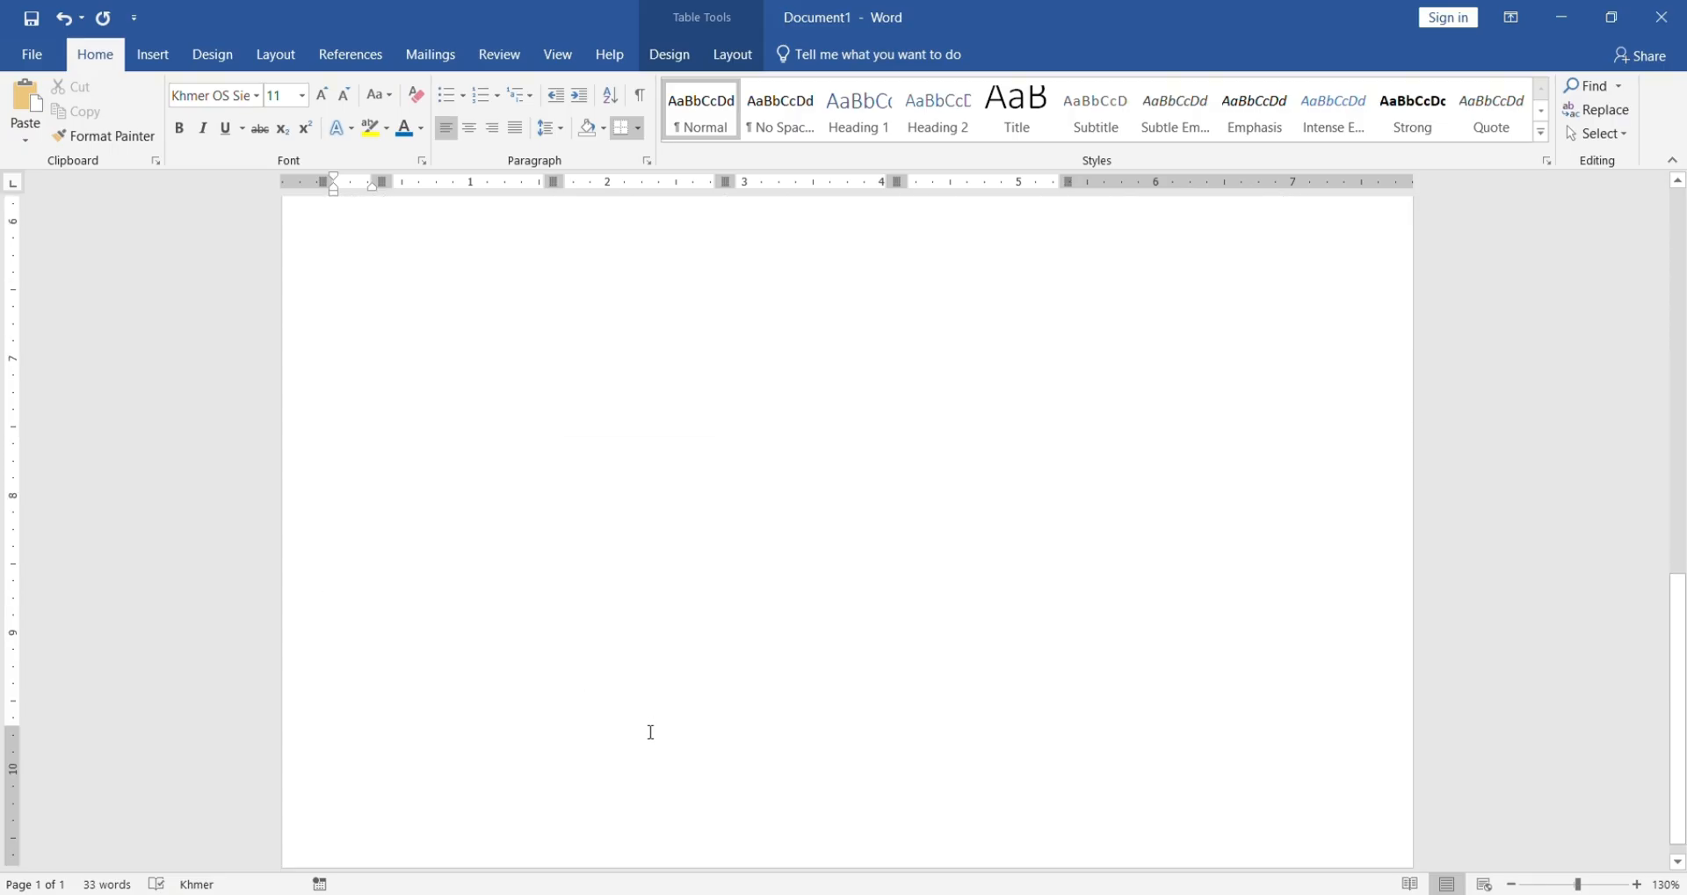
pyautogui.scroll(10, 648, 689)
pyautogui.scroll(-3, 609, 678)
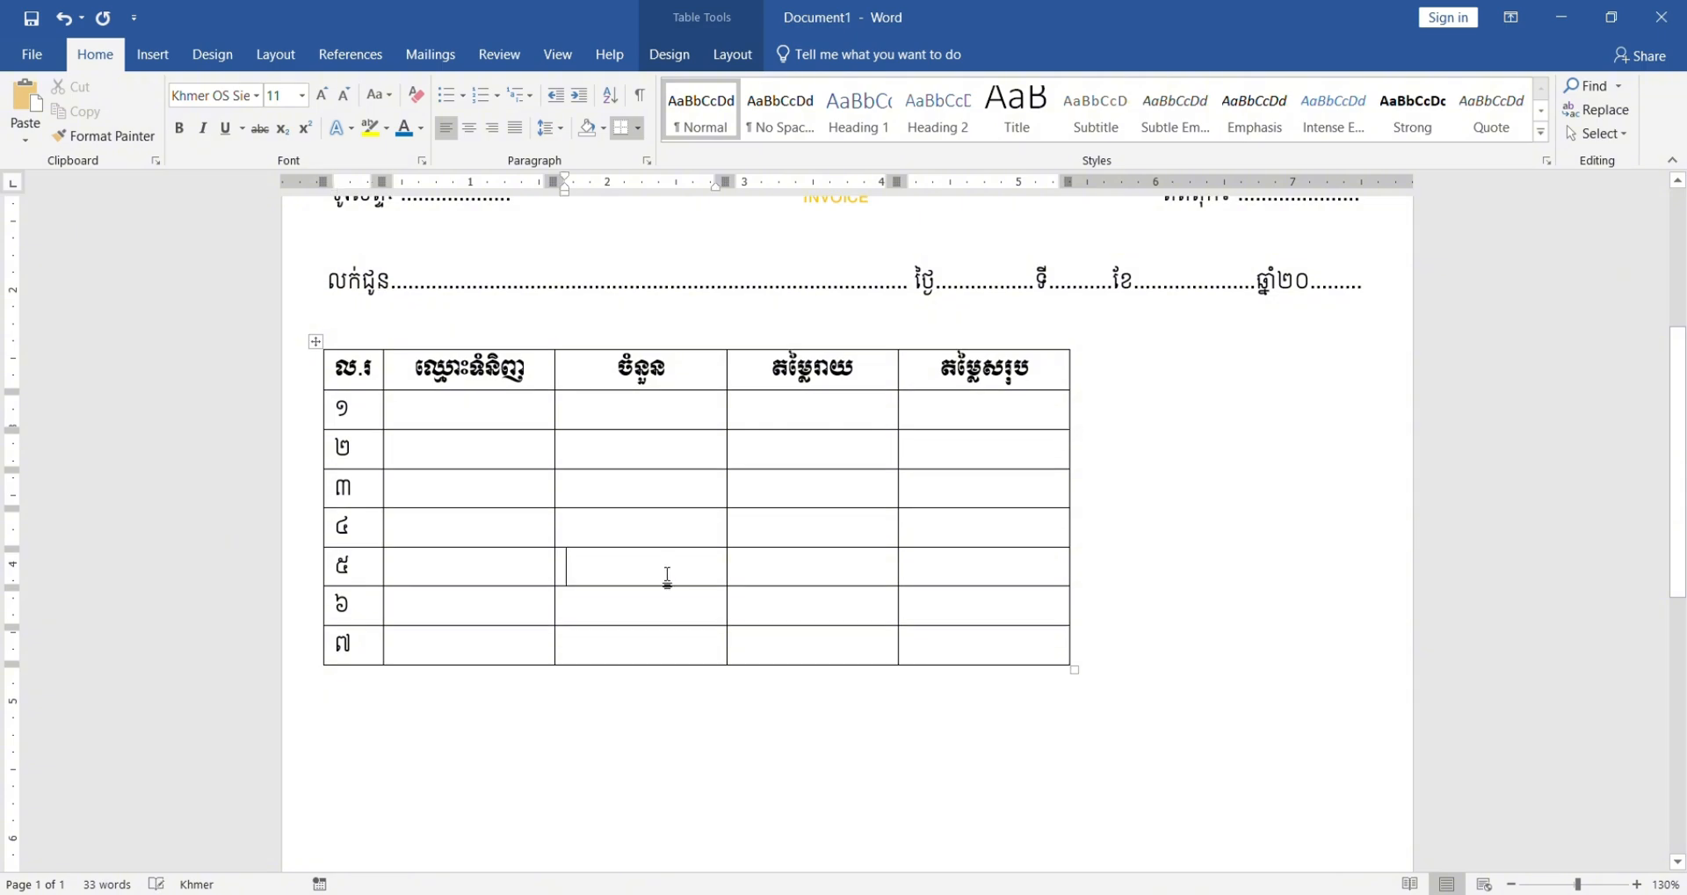
pyautogui.moveTo(568, 340)
pyautogui.moveTo(556, 363); pyautogui.dragTo(783, 209)
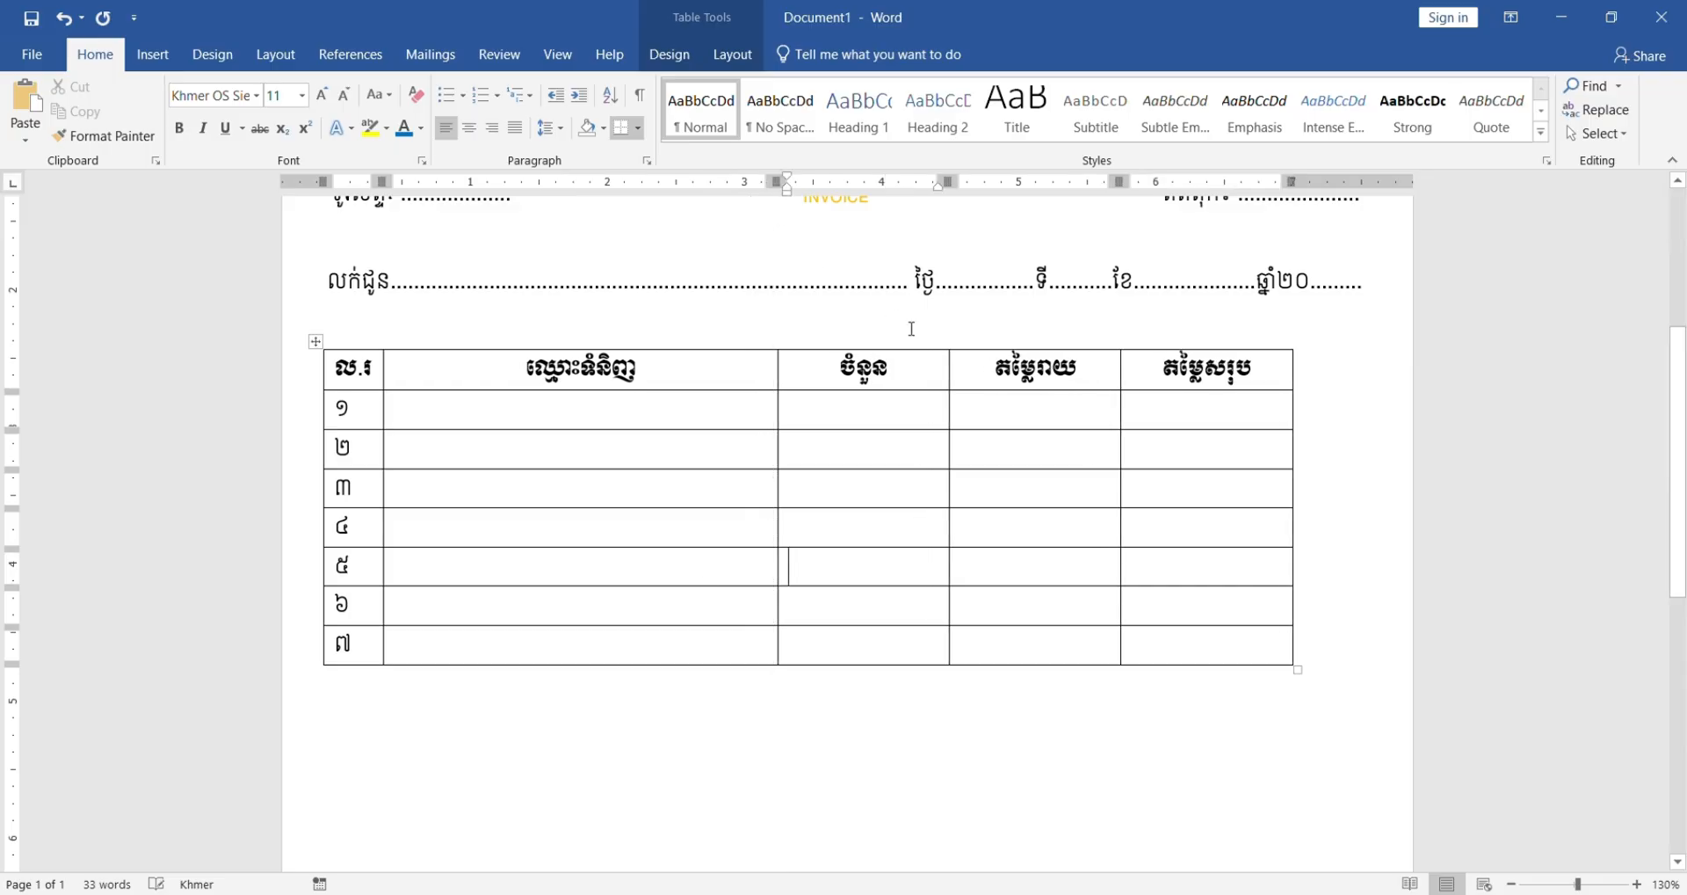
# Step: Widen the "តម្លៃរាយ" and "តម្លៃសរុប" columns and narrow the "ចំនួន" column so the table's right edge lines up with the date line's end
pyautogui.moveTo(1113, 185); pyautogui.dragTo(1147, 185)
pyautogui.moveTo(1315, 182); pyautogui.dragTo(1367, 184)
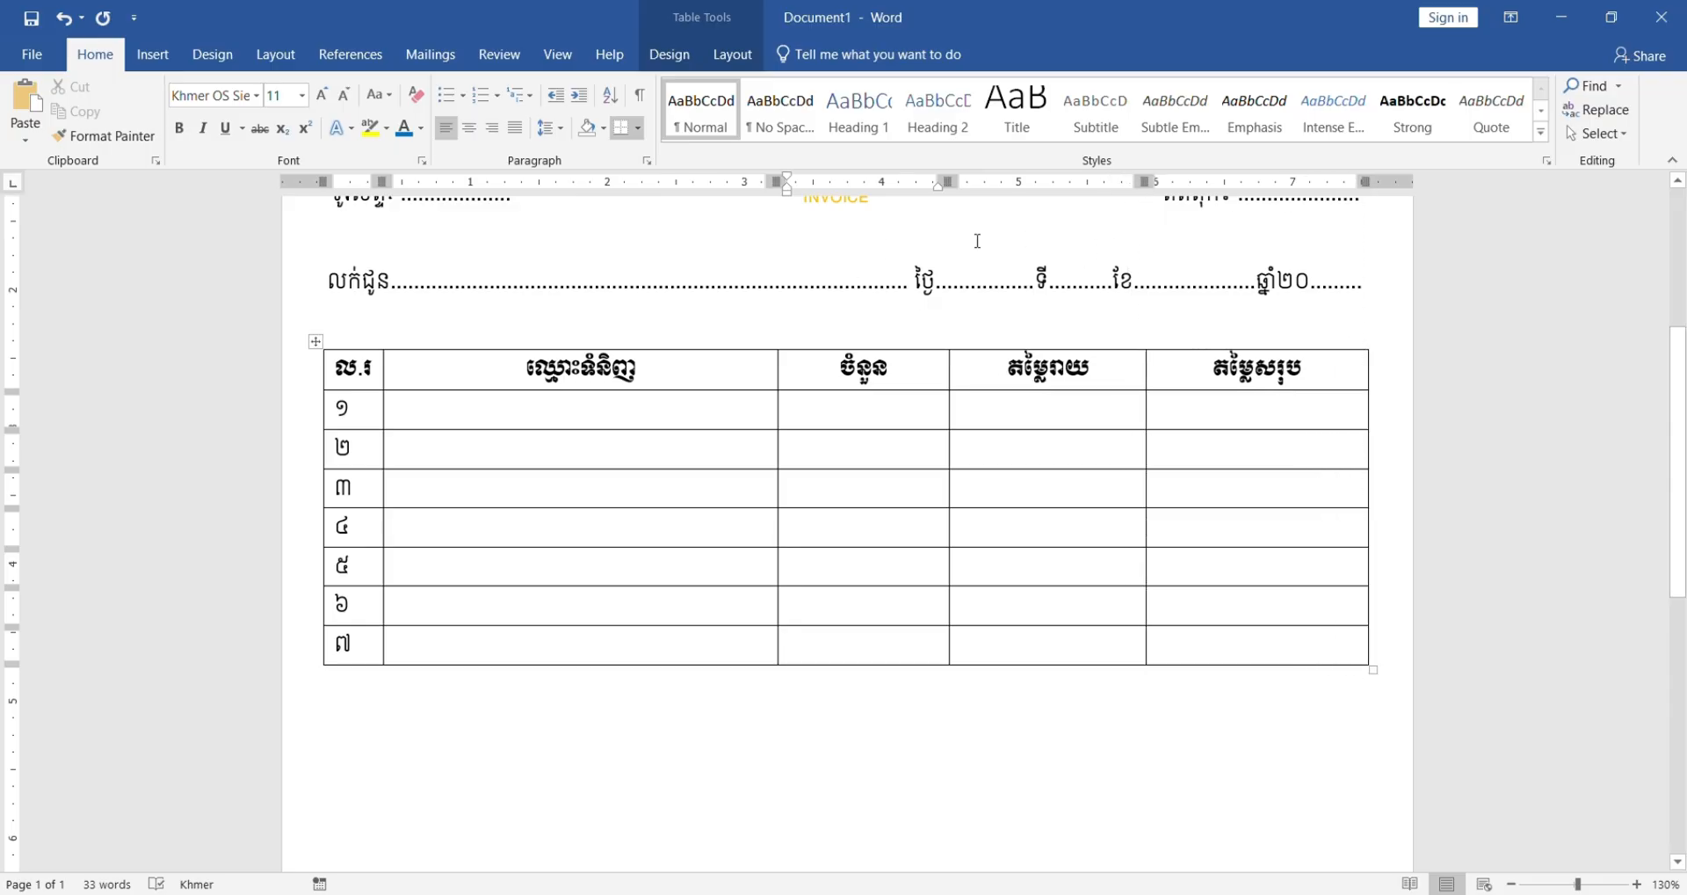
pyautogui.moveTo(949, 182); pyautogui.dragTo(922, 182)
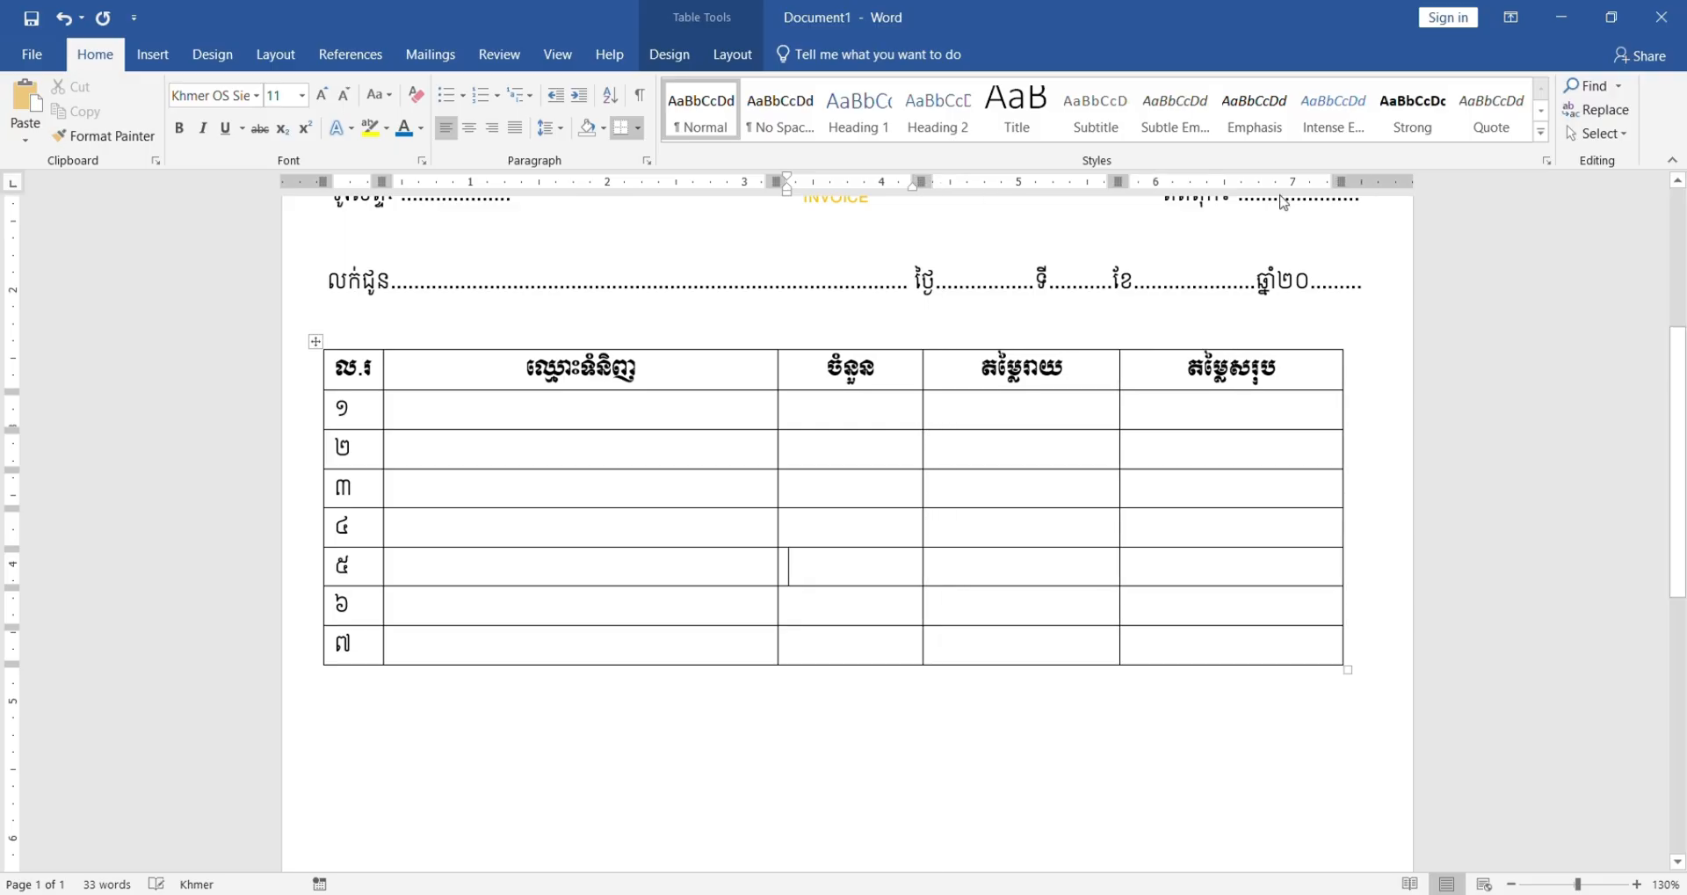
pyautogui.moveTo(1342, 182); pyautogui.dragTo(1369, 183)
pyautogui.scroll(-3, 1139, 576)
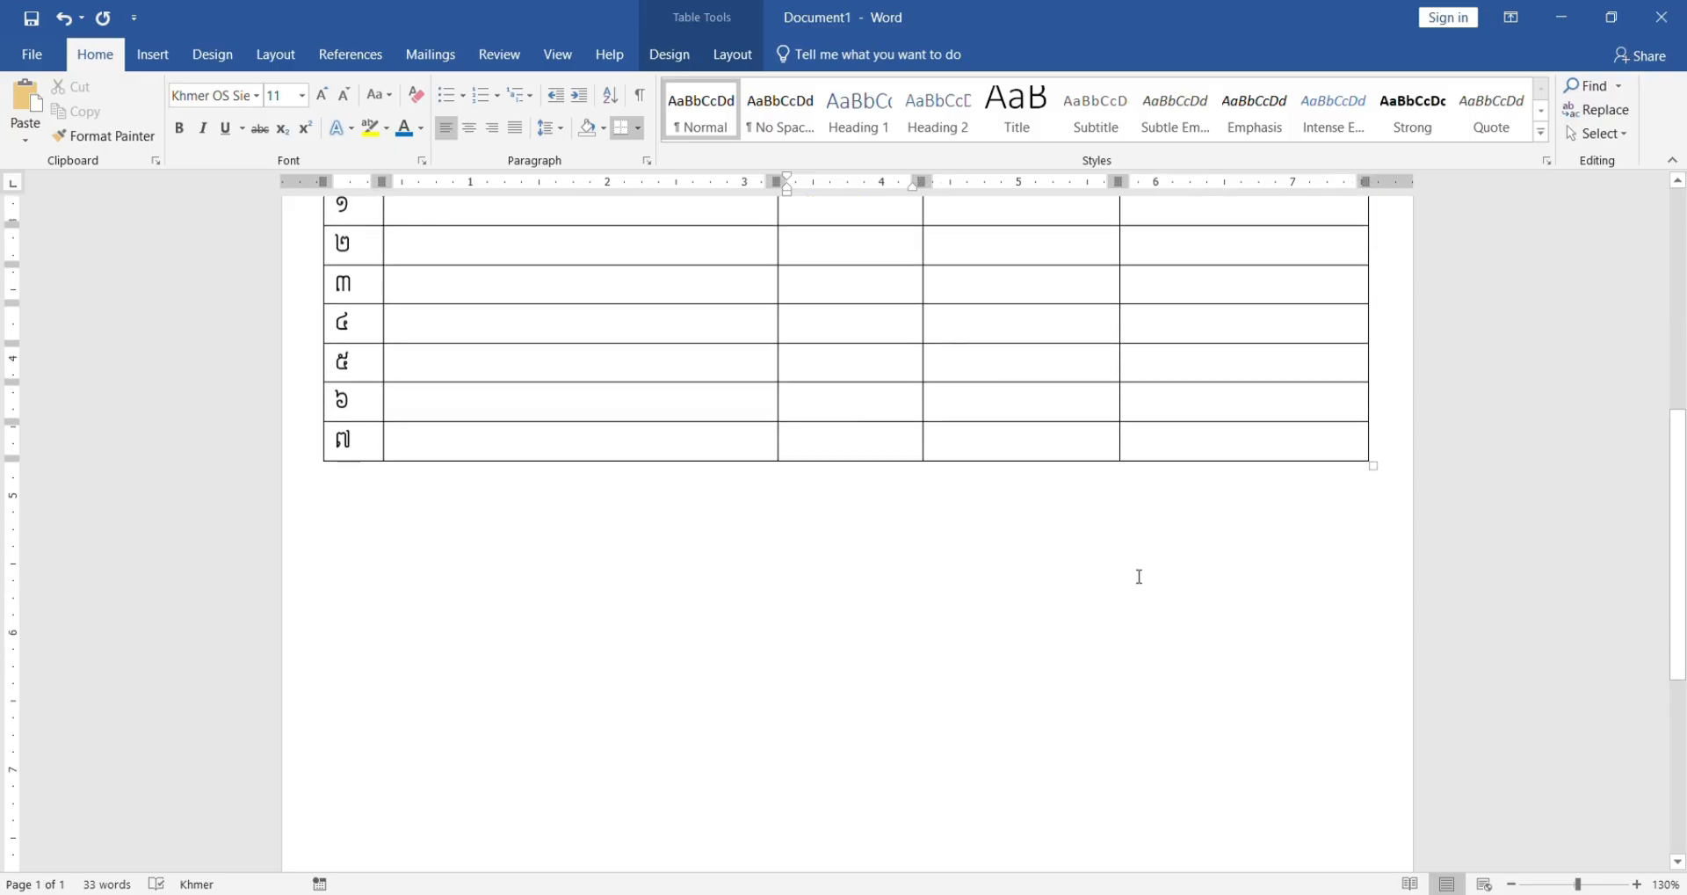
pyautogui.scroll(3, 537, 485)
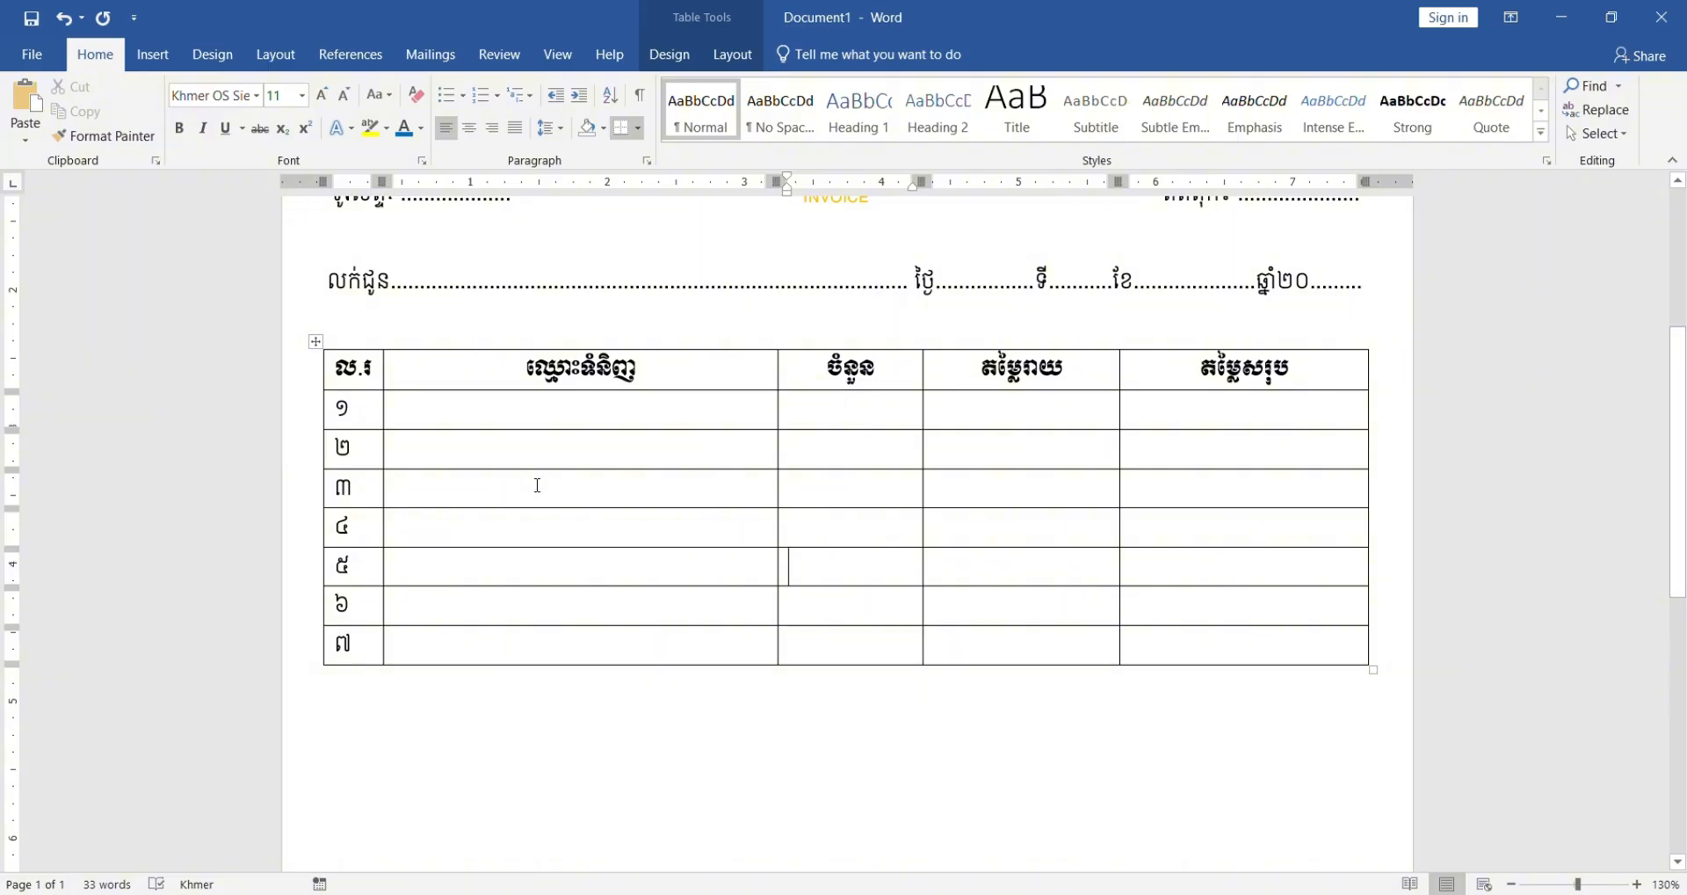
# Step: Set the font colour of the whole goods table to Dark Blue
pyautogui.click(313, 342)
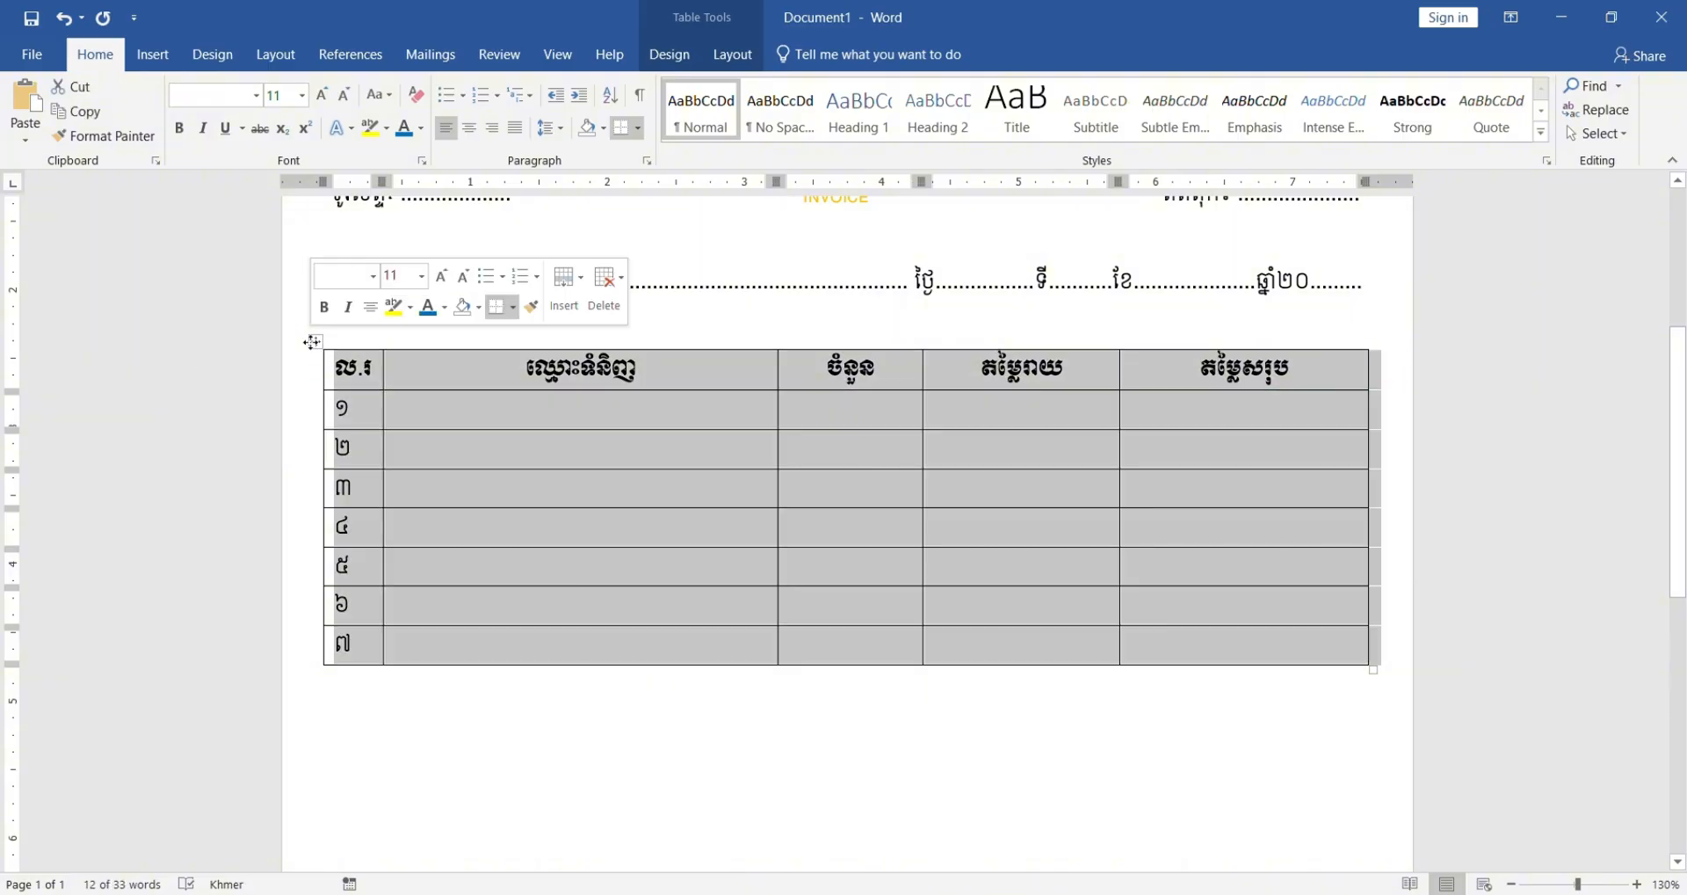
pyautogui.click(422, 130)
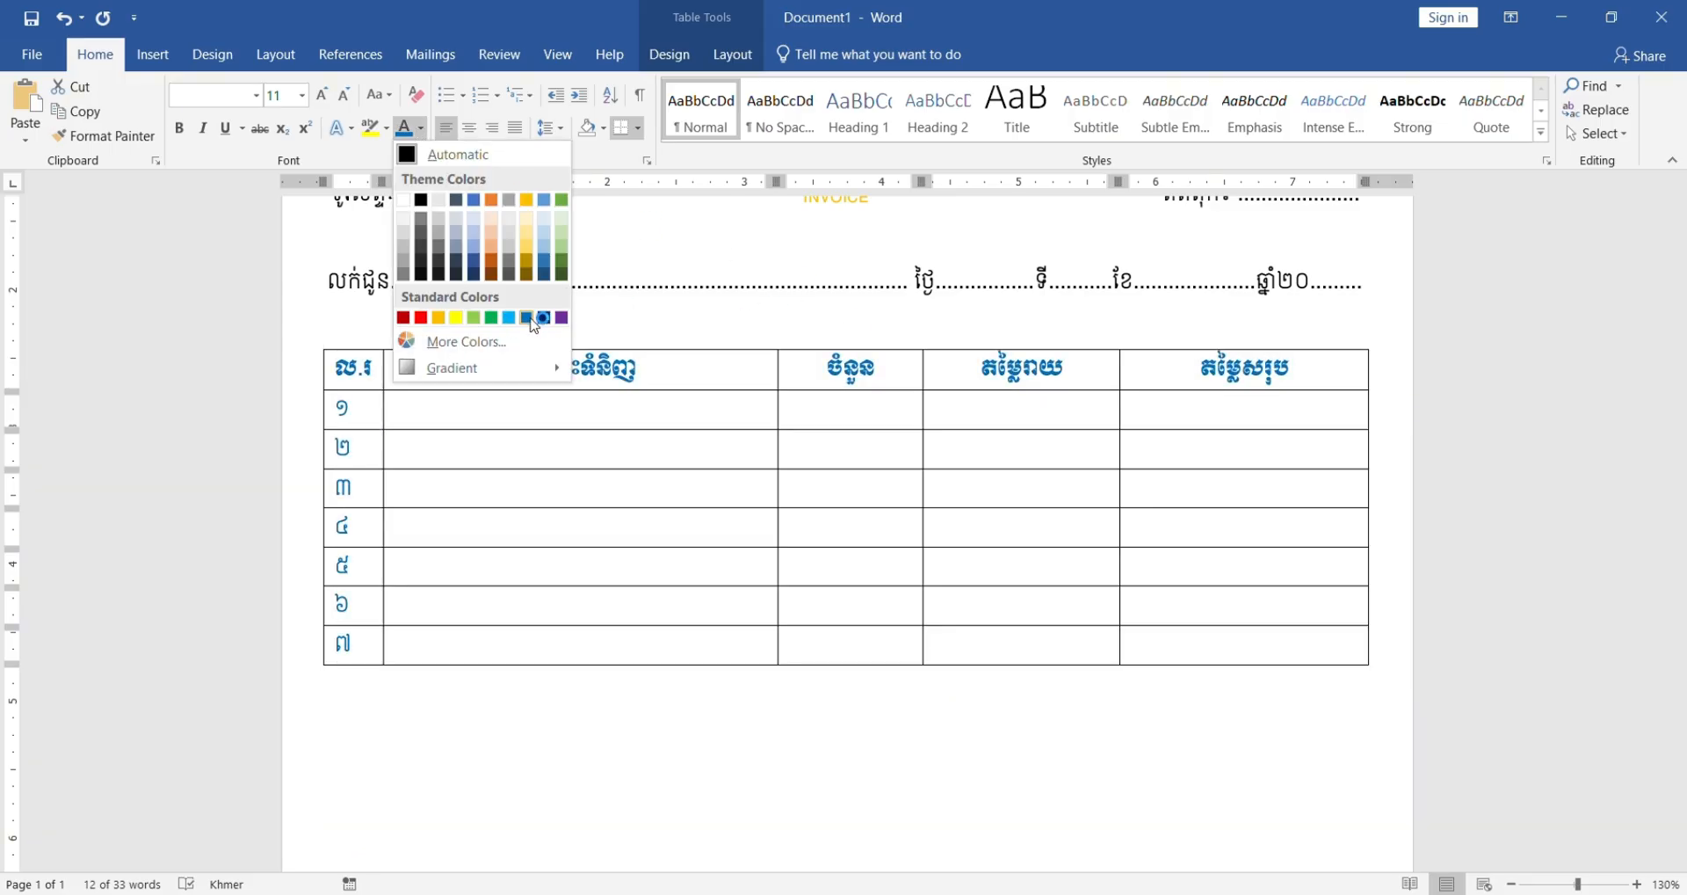
pyautogui.click(542, 318)
pyautogui.click(658, 485)
pyautogui.scroll(4, 584, 516)
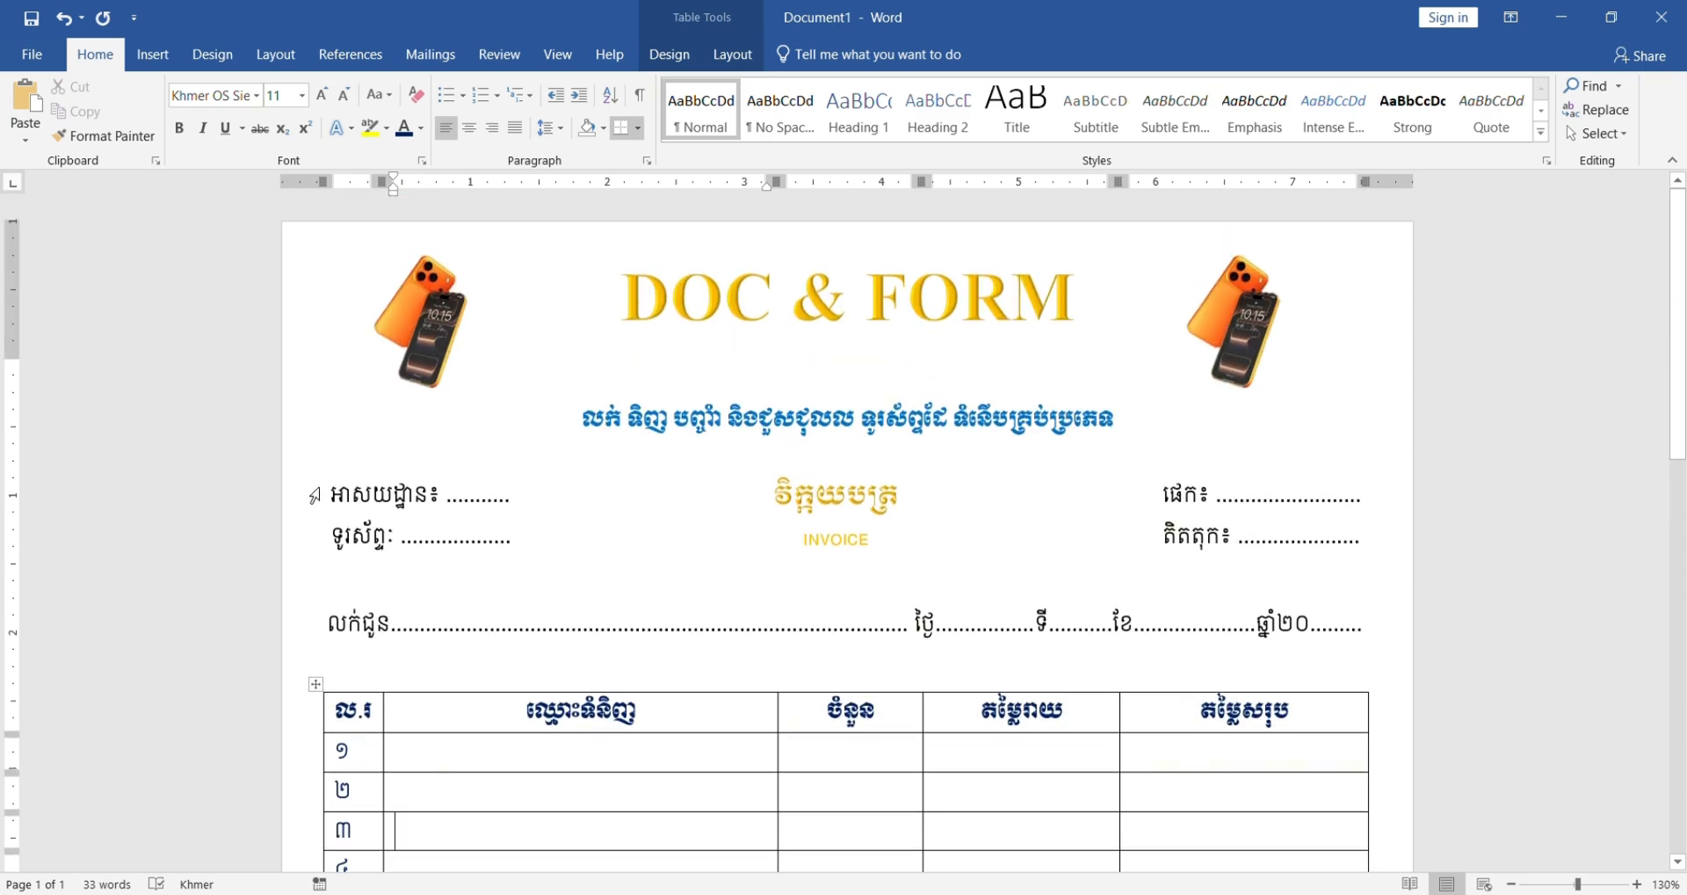
# Step: Apply the same dark blue font colour to the address/phone text box and the page/contact text box opposite it
pyautogui.scroll(-3, 316, 497)
pyautogui.scroll(2, 316, 615)
pyautogui.click(372, 426)
pyautogui.click(362, 398)
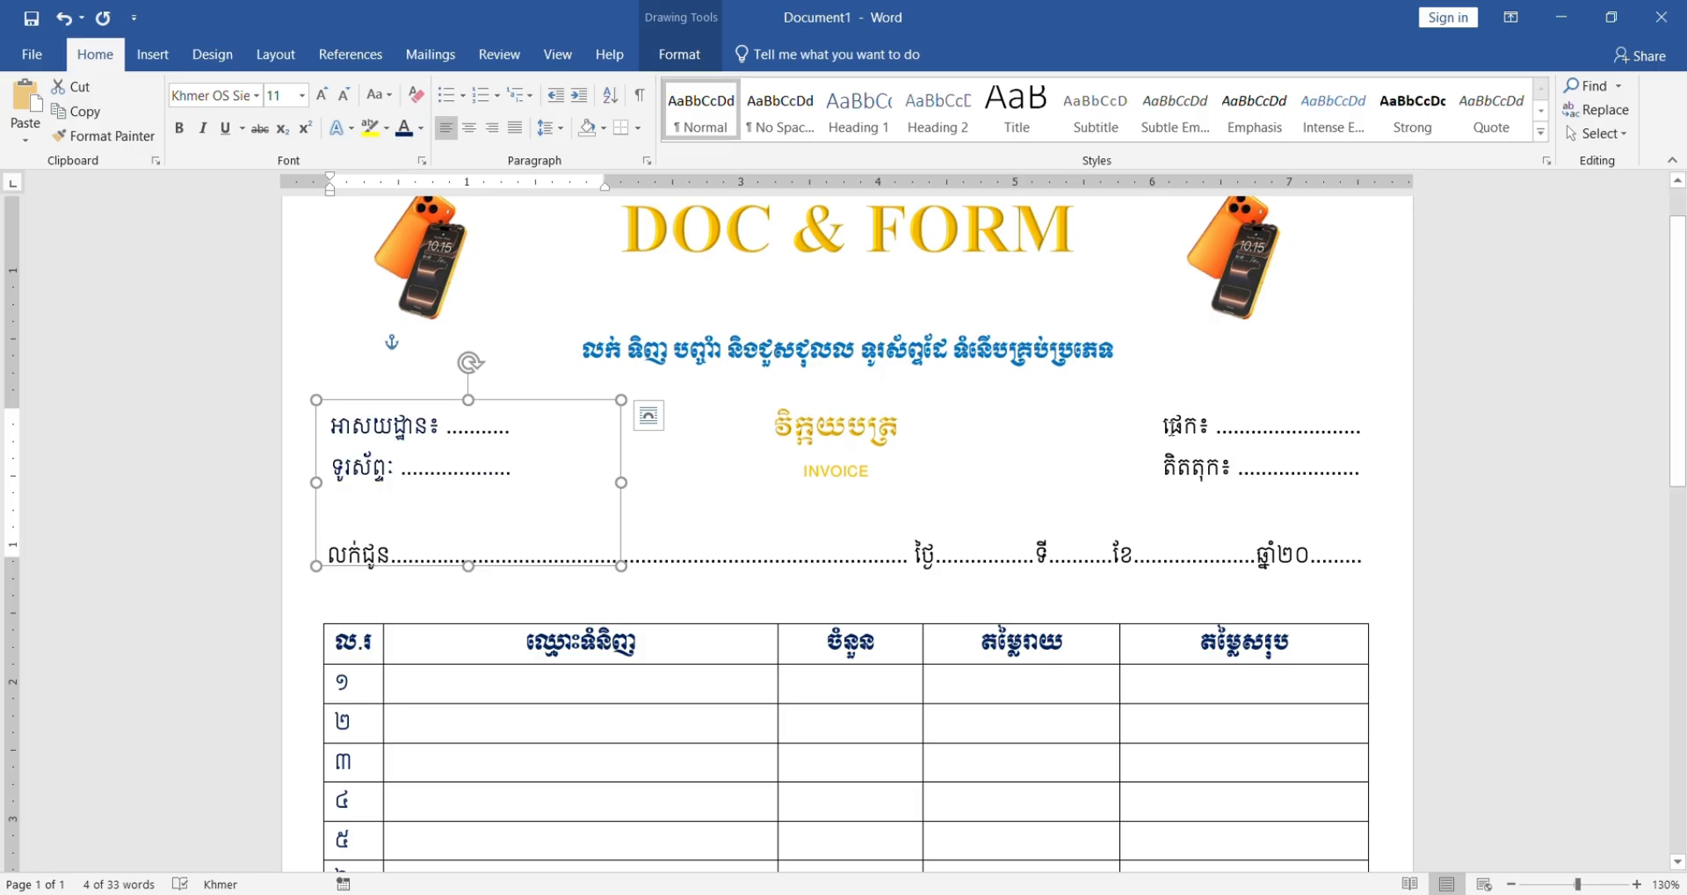
pyautogui.click(1171, 428)
pyautogui.click(1170, 400)
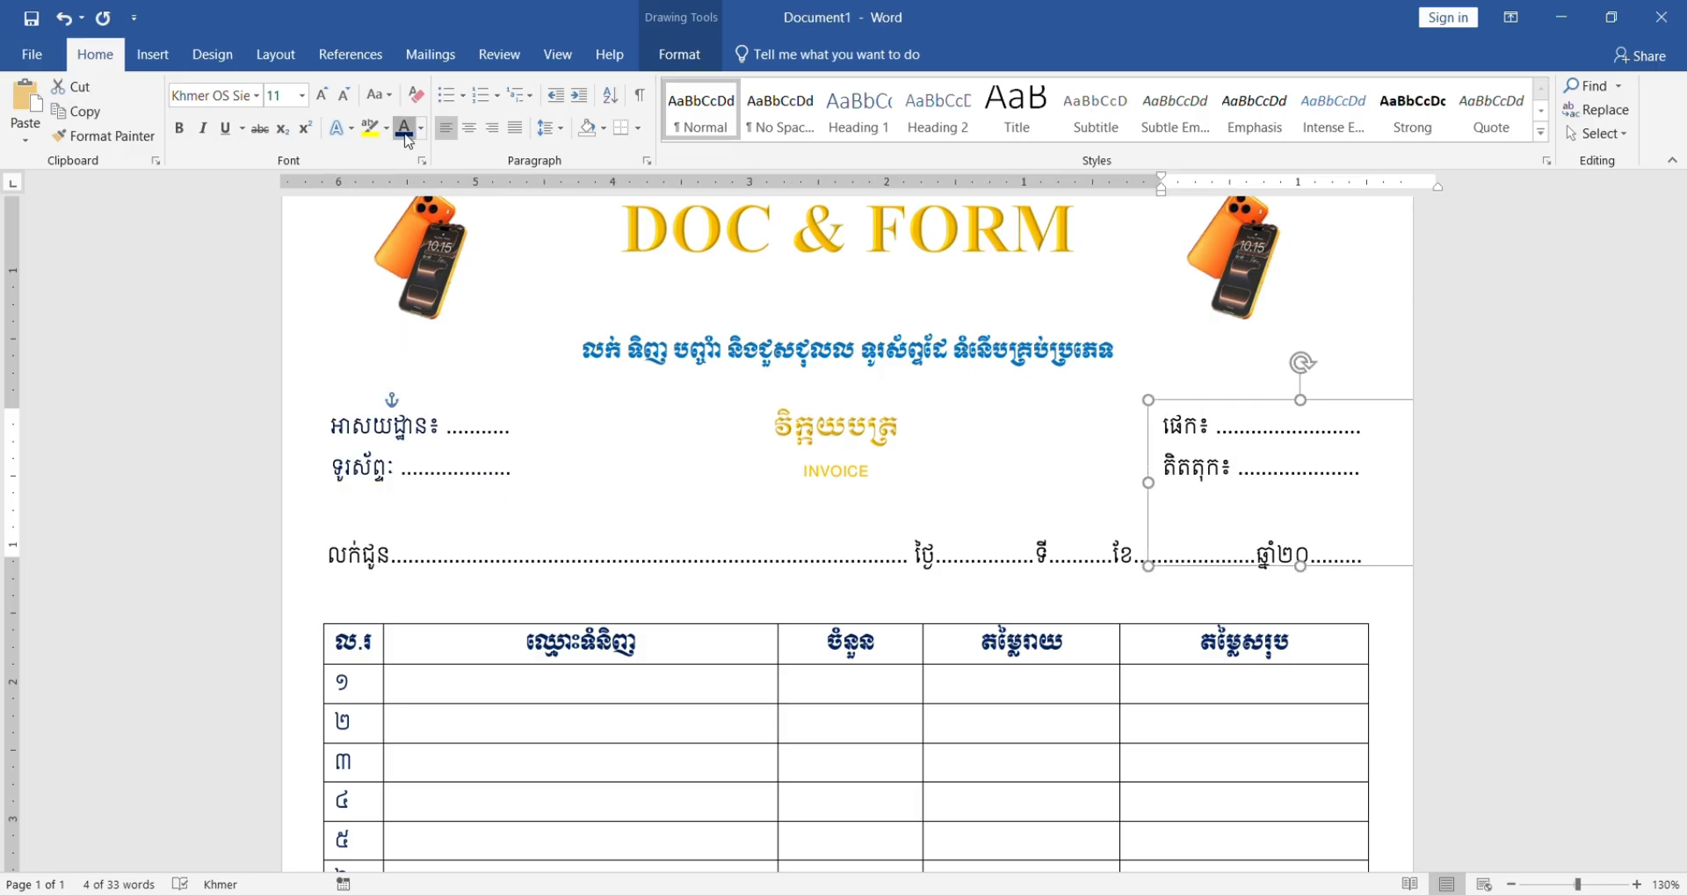
# Step: Apply the dark blue font colour to the customer and date line above the table
pyautogui.click(586, 566)
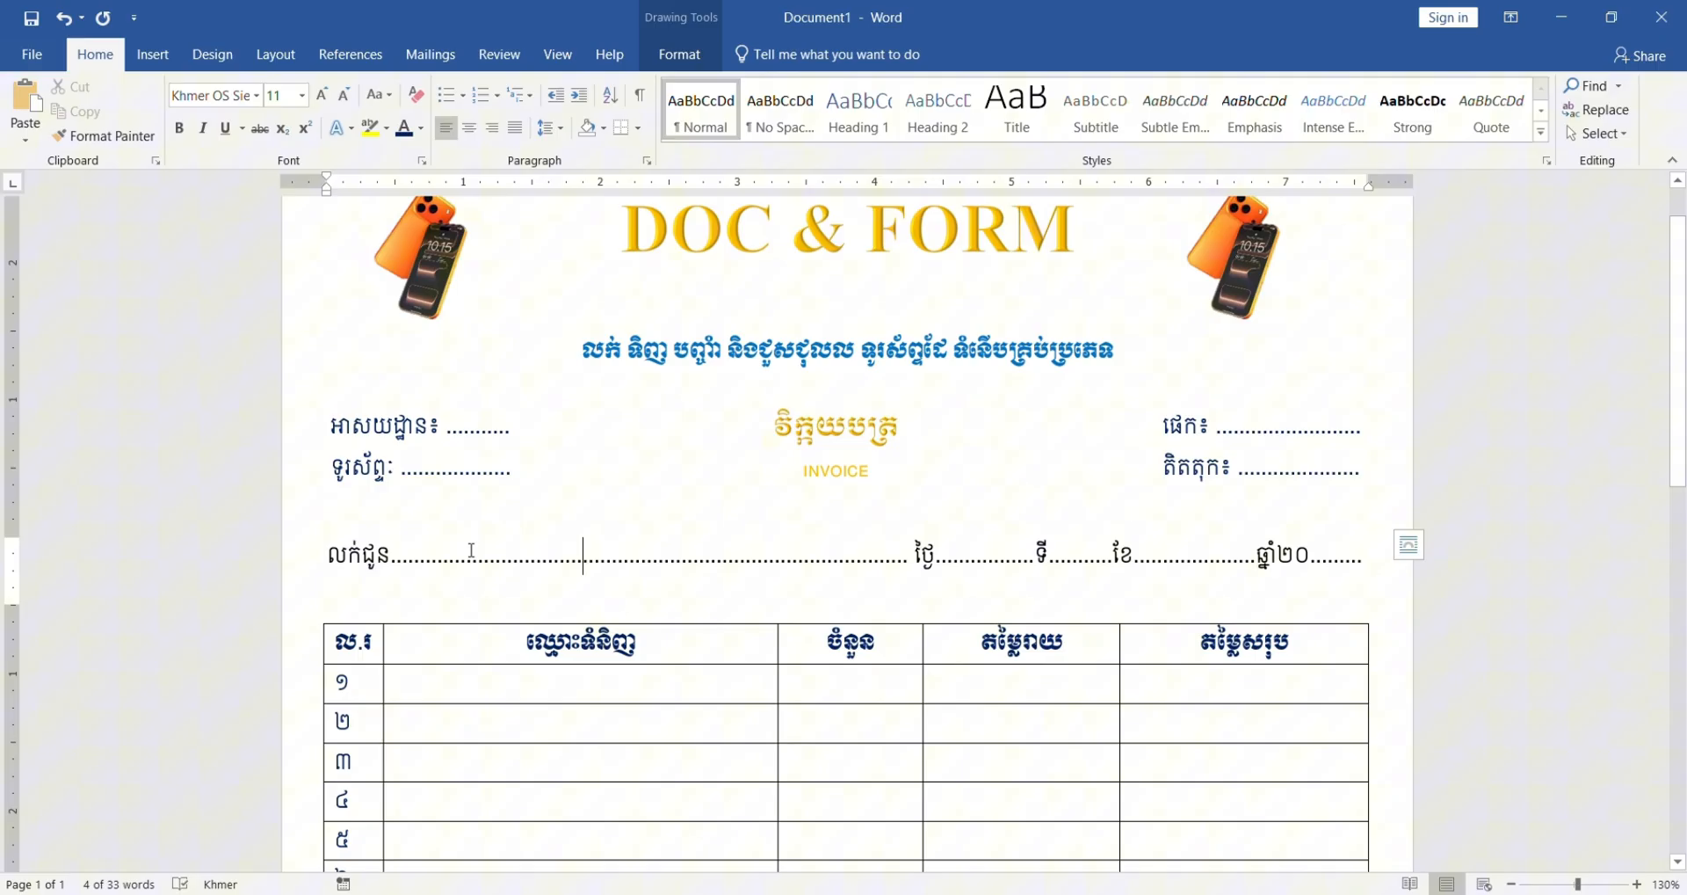
pyautogui.click(355, 567)
pyautogui.press('Escape')
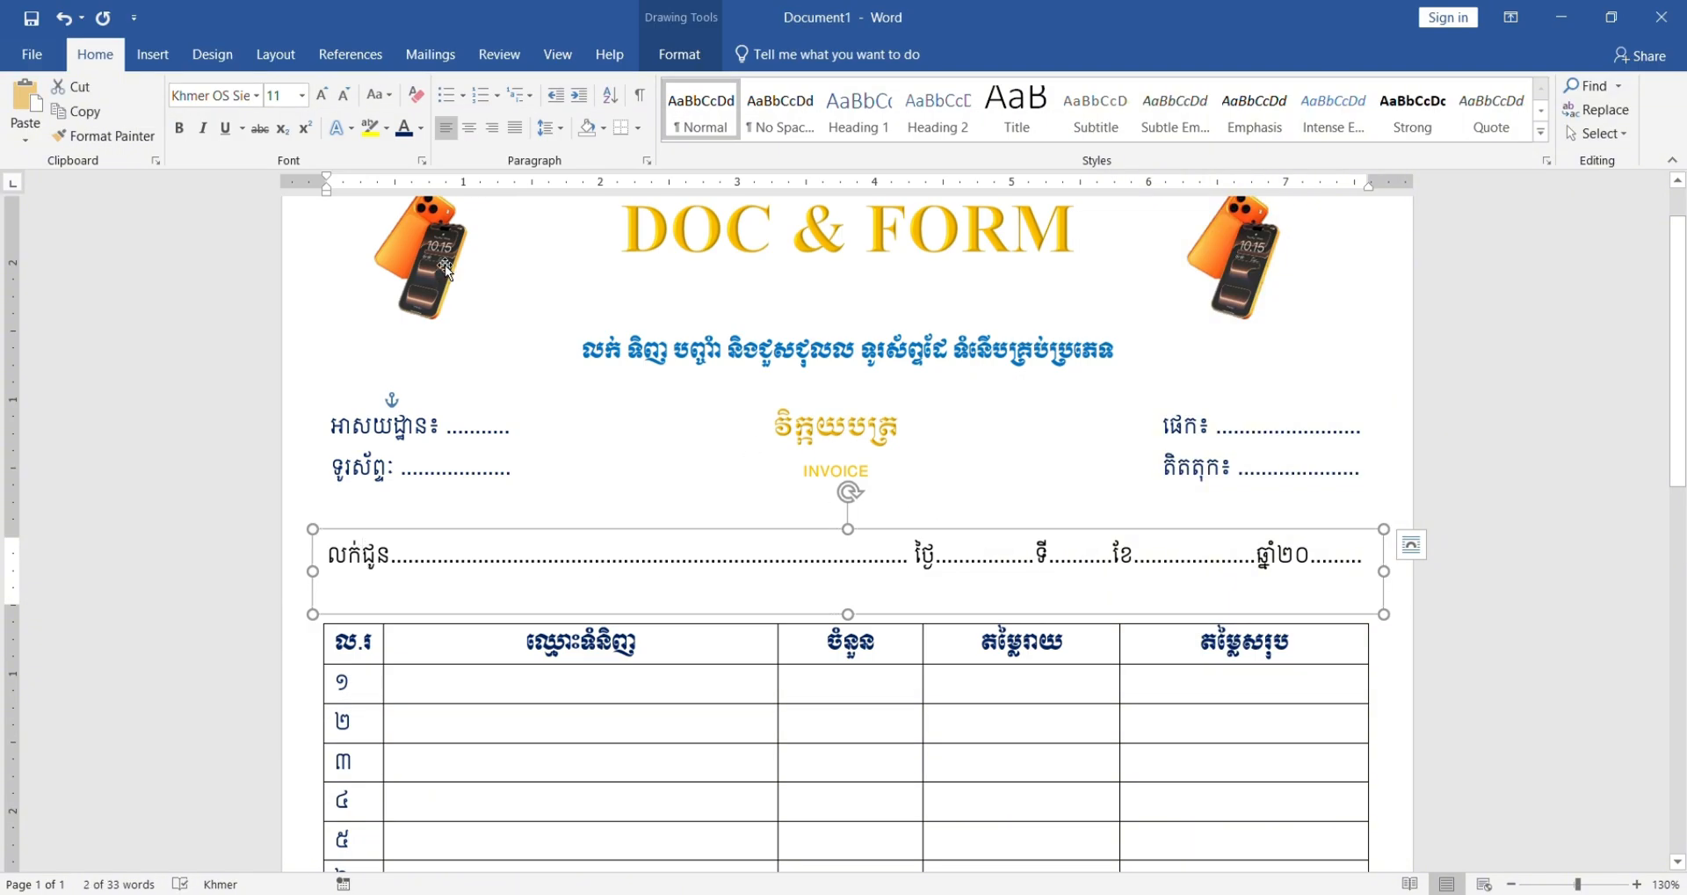
pyautogui.scroll(-3, 694, 658)
pyautogui.scroll(4, 728, 651)
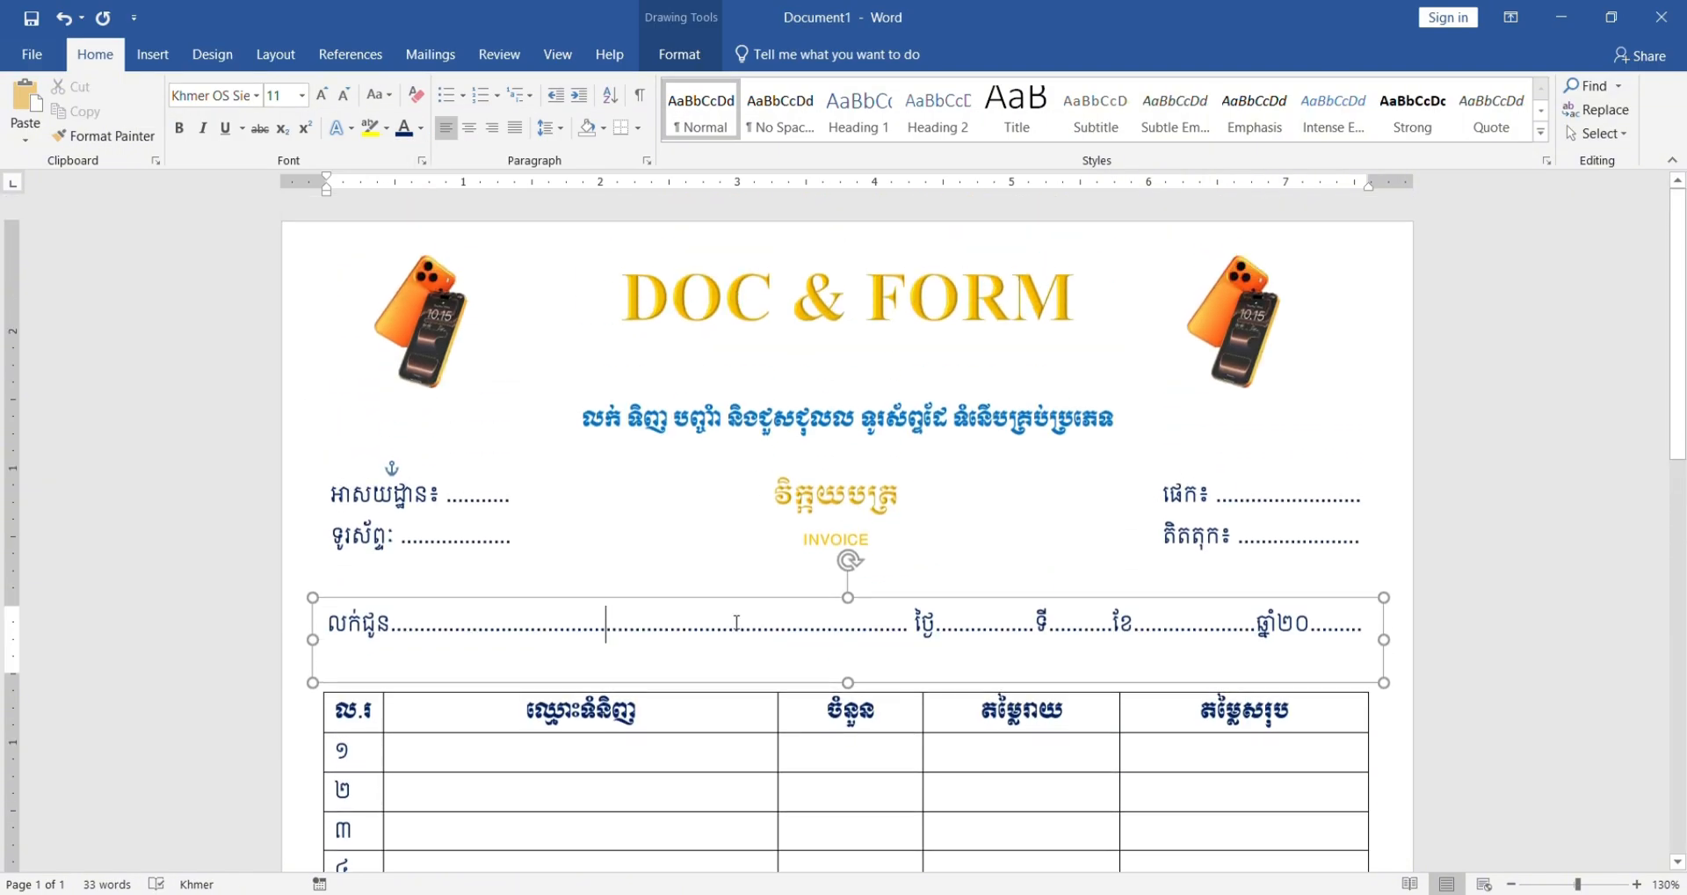
# Step: Add a centred English line "NAME OF GOODS" below the "ឈ្មោះទំនិញ" header
pyautogui.scroll(-3, 739, 636)
pyautogui.scroll(-6, 743, 639)
pyautogui.scroll(3, 739, 652)
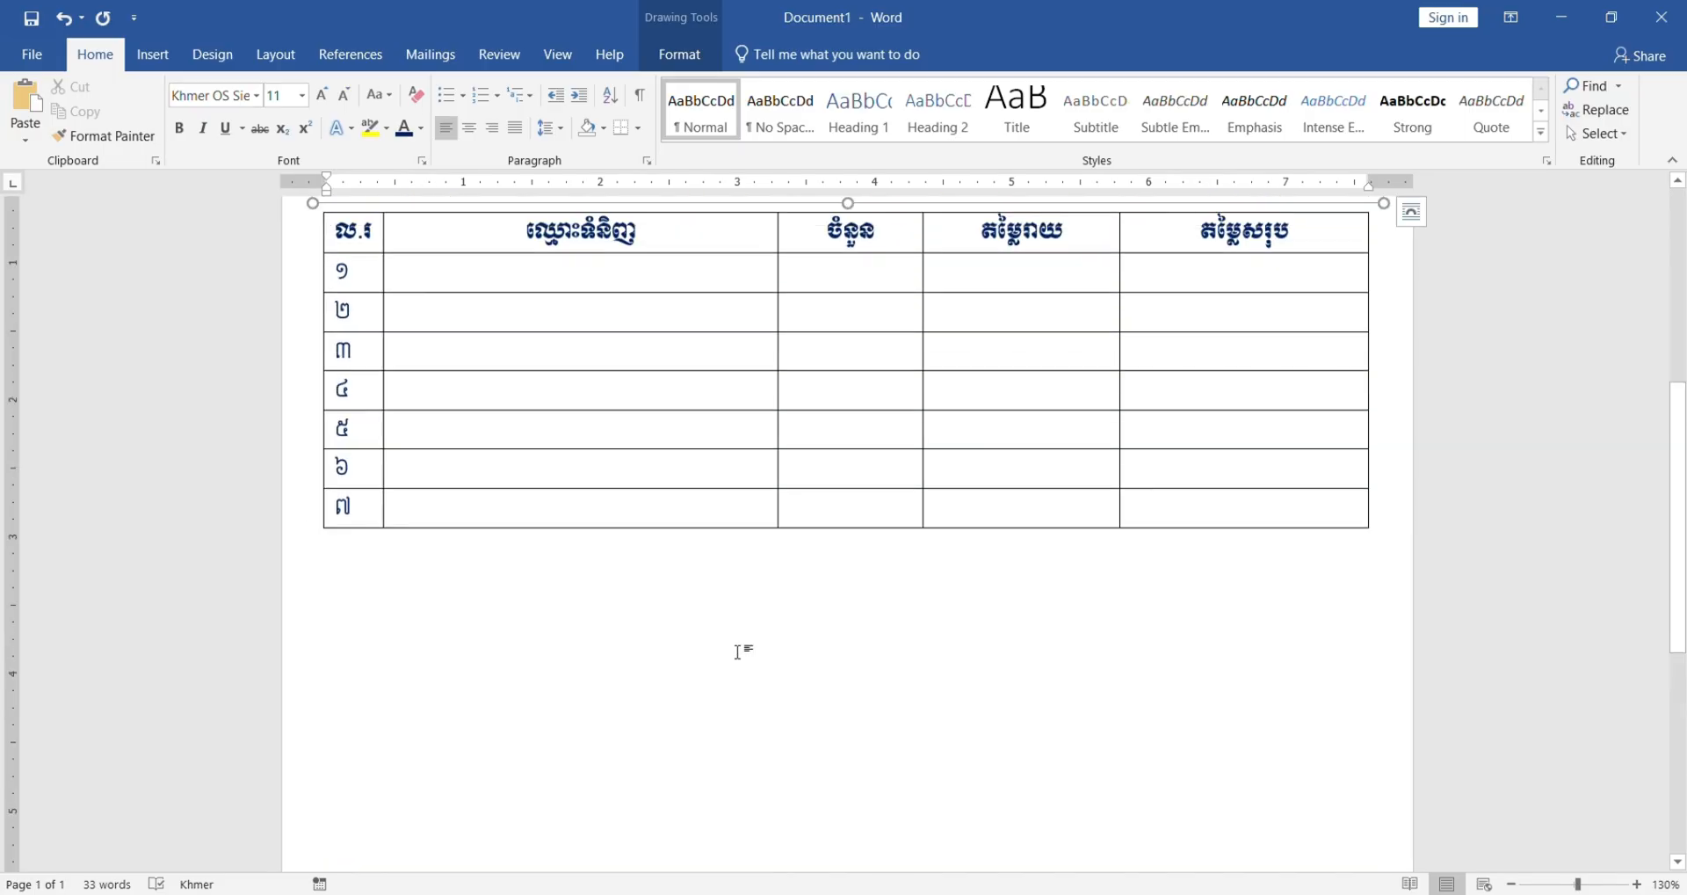
pyautogui.click(650, 243)
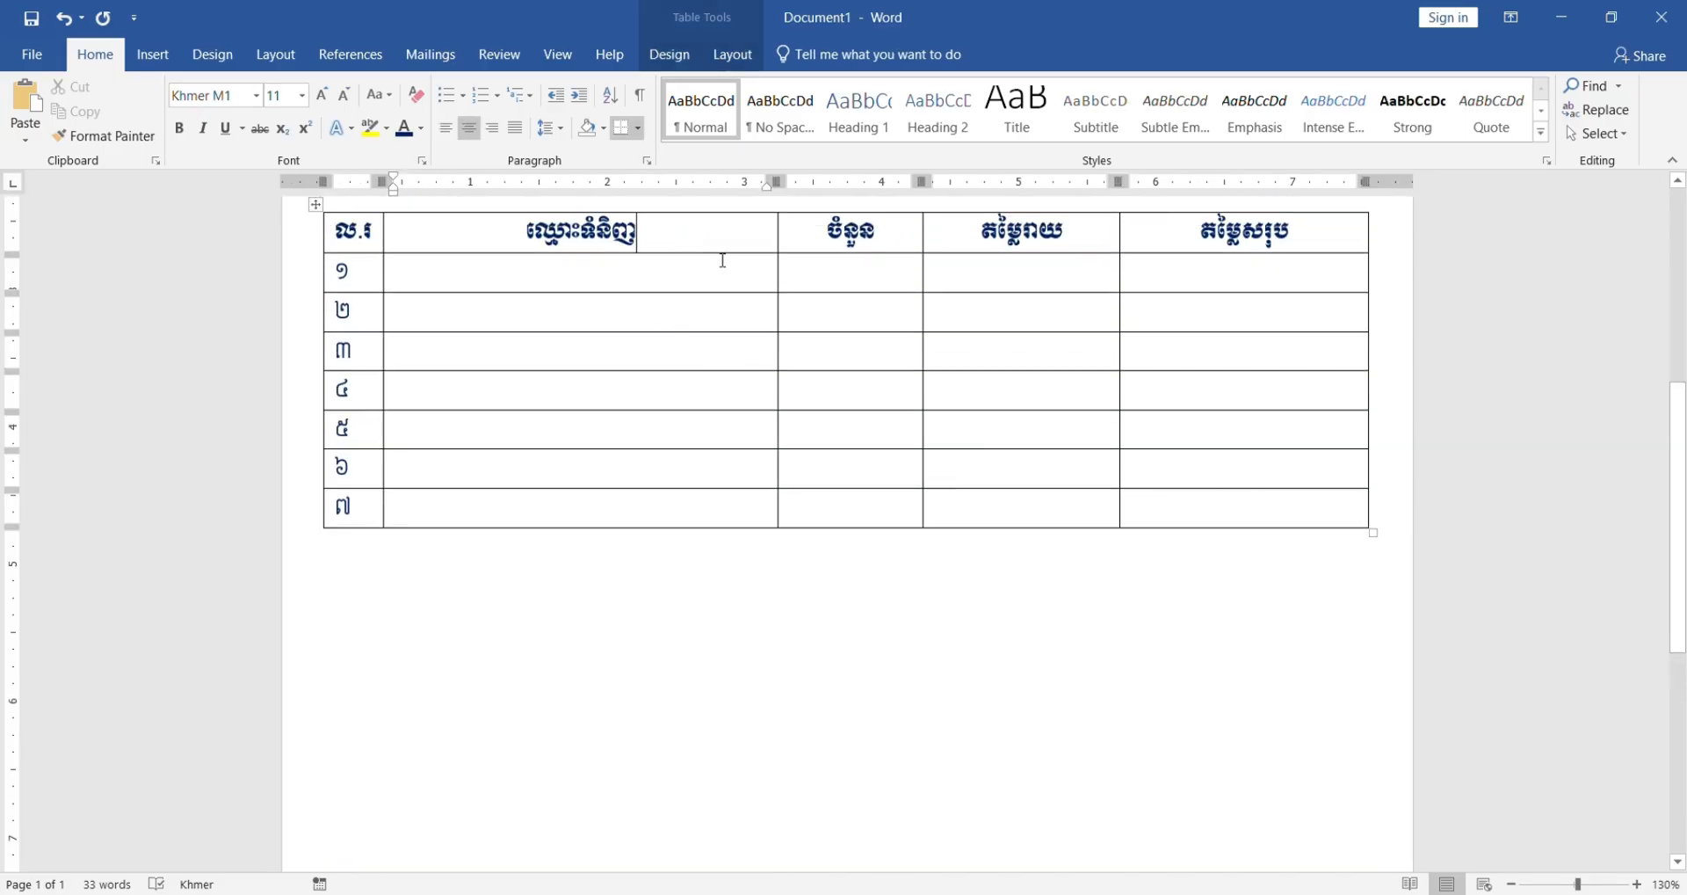
pyautogui.press('Return')
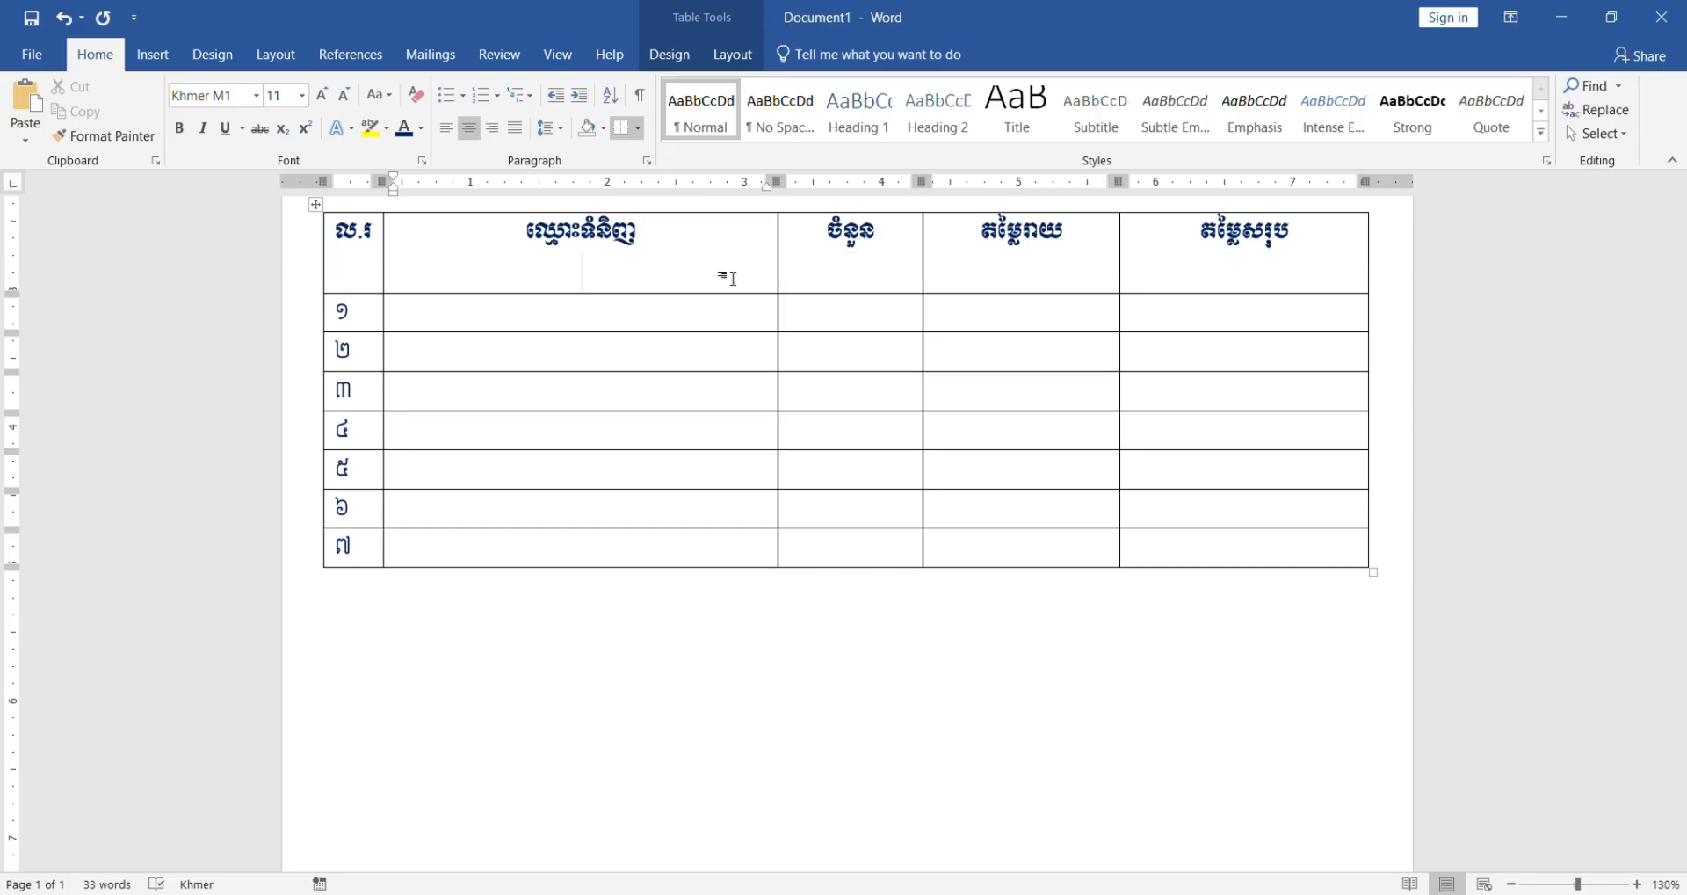
pyautogui.hotkey('alt', 'shift')
pyautogui.write('nam')
pyautogui.press('BackSpace')
pyautogui.press('BackSpace')
pyautogui.press('BackSpace')
pyautogui.hotkey('ctrl', 'l')
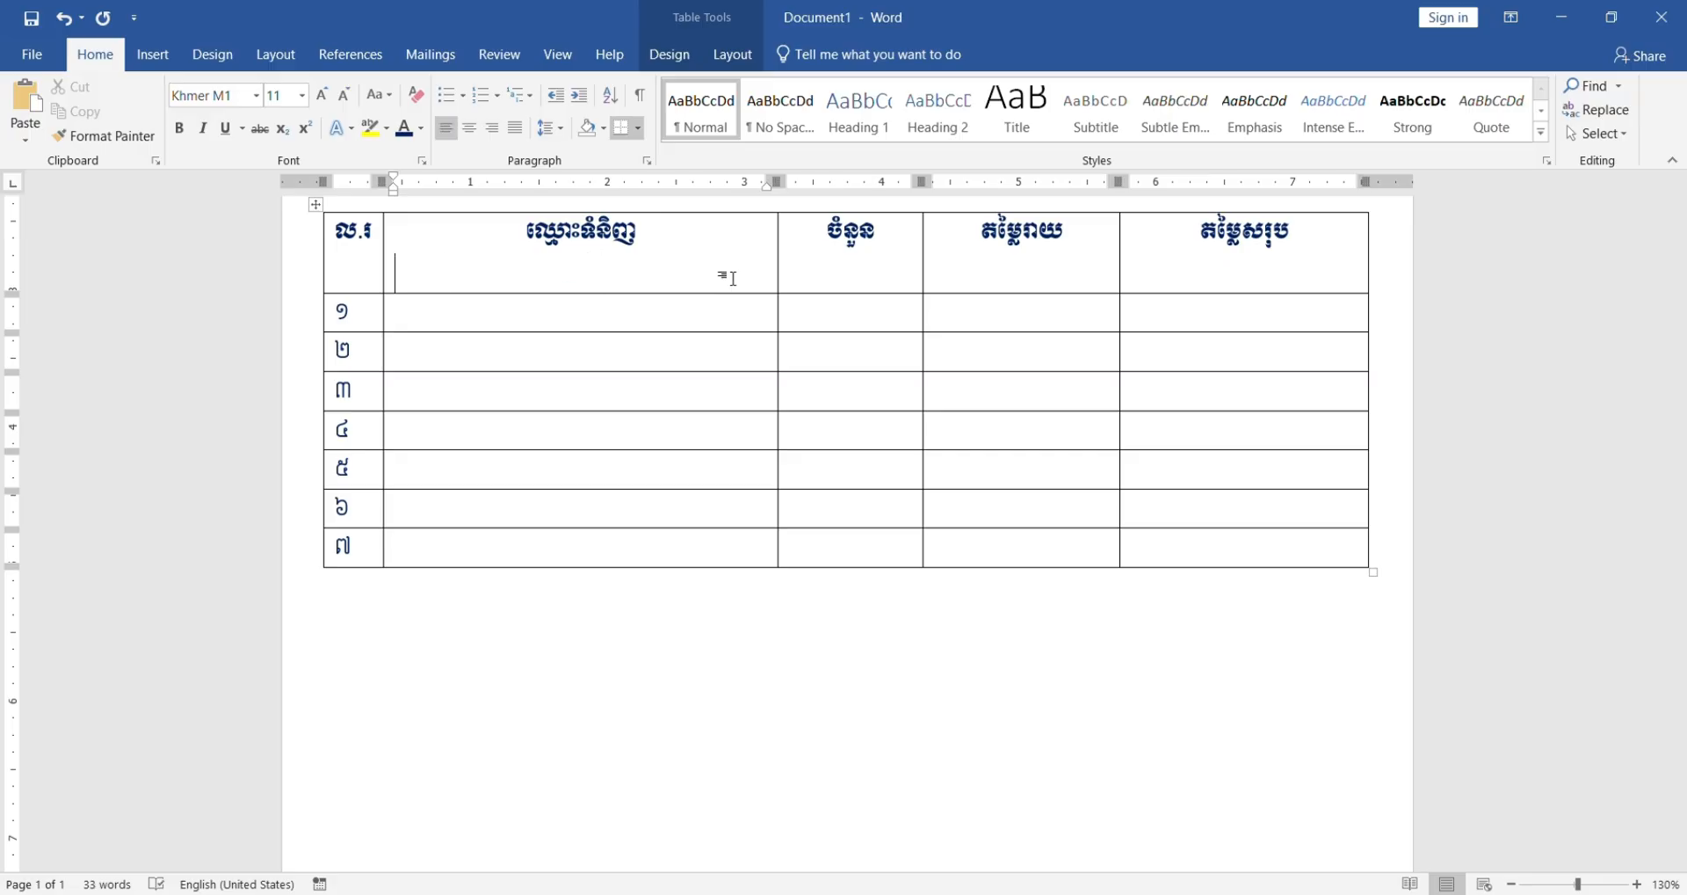
pyautogui.write('NAME OF GOODS')
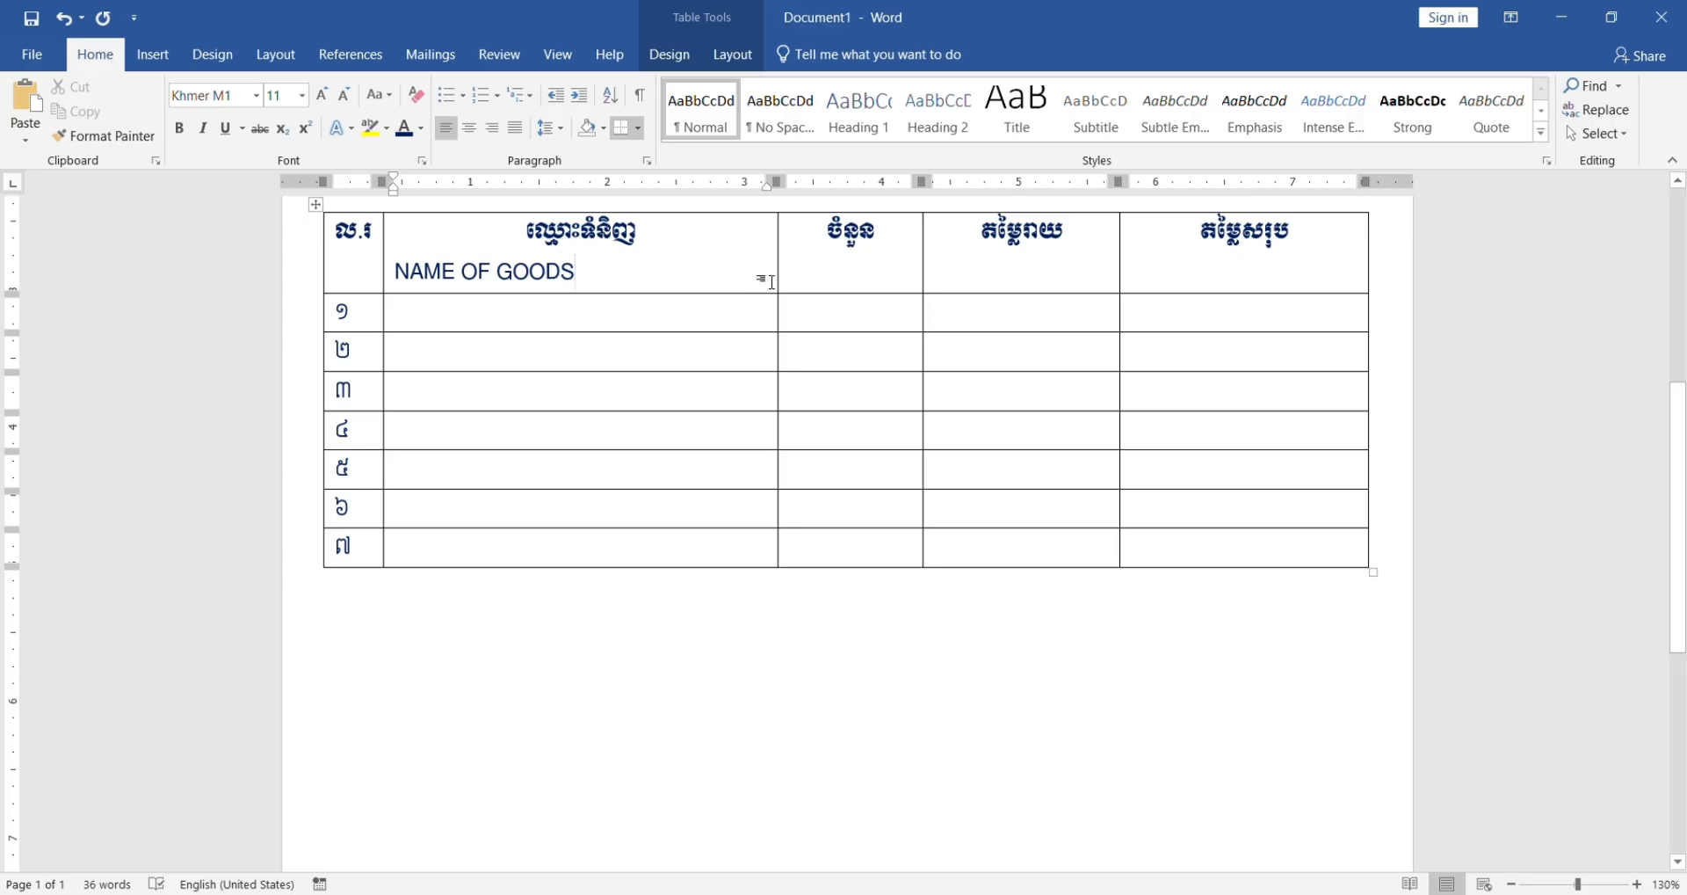
pyautogui.click(399, 273)
pyautogui.click(469, 127)
# Step: Add the English line "QUANTITY" below the "ចំនួន" header
pyautogui.click(845, 272)
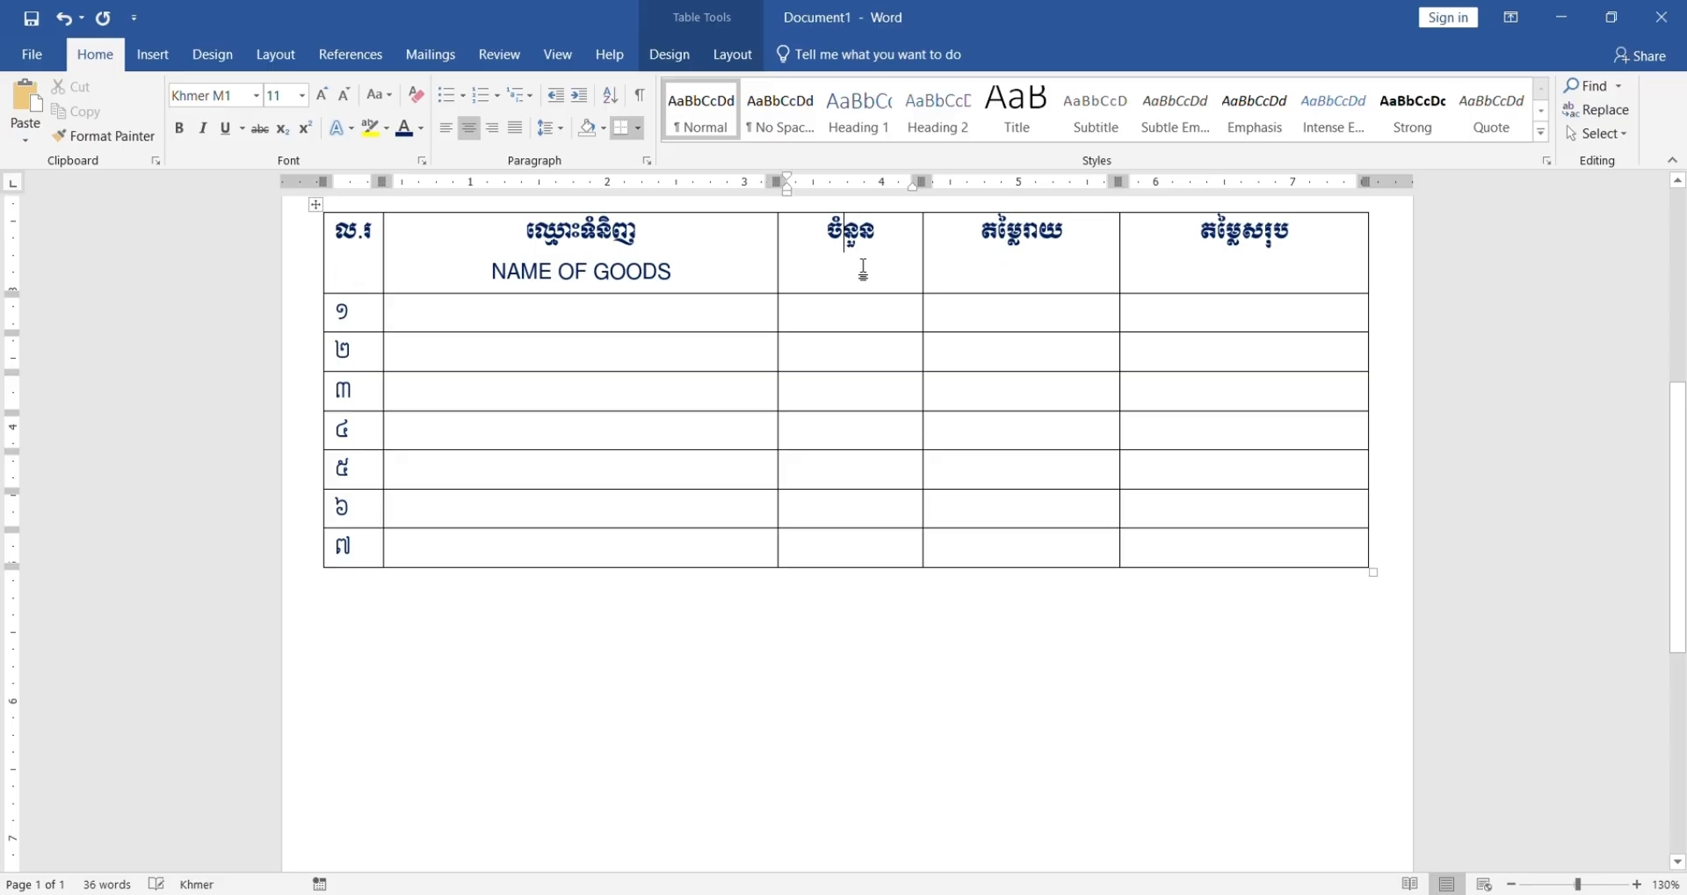
pyautogui.click(879, 241)
pyautogui.press('Return')
pyautogui.write('QU')
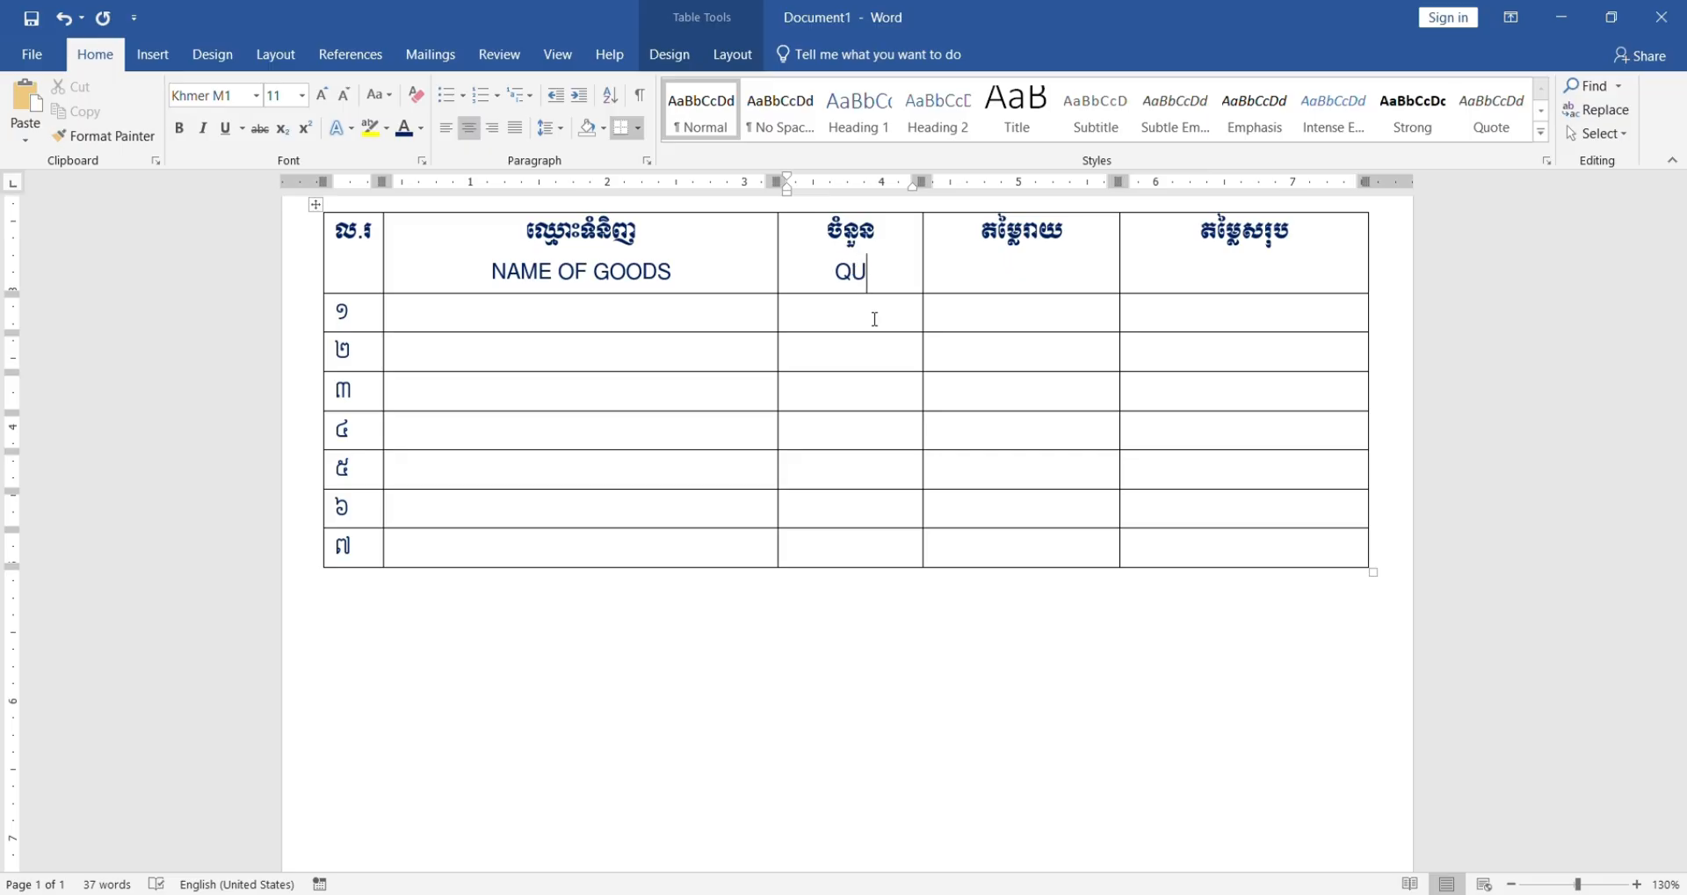
pyautogui.write('ANTITY')
# Step: Add the English line "UNIT PRICE" below the "តម្លៃរាយ" header
pyautogui.click(1000, 266)
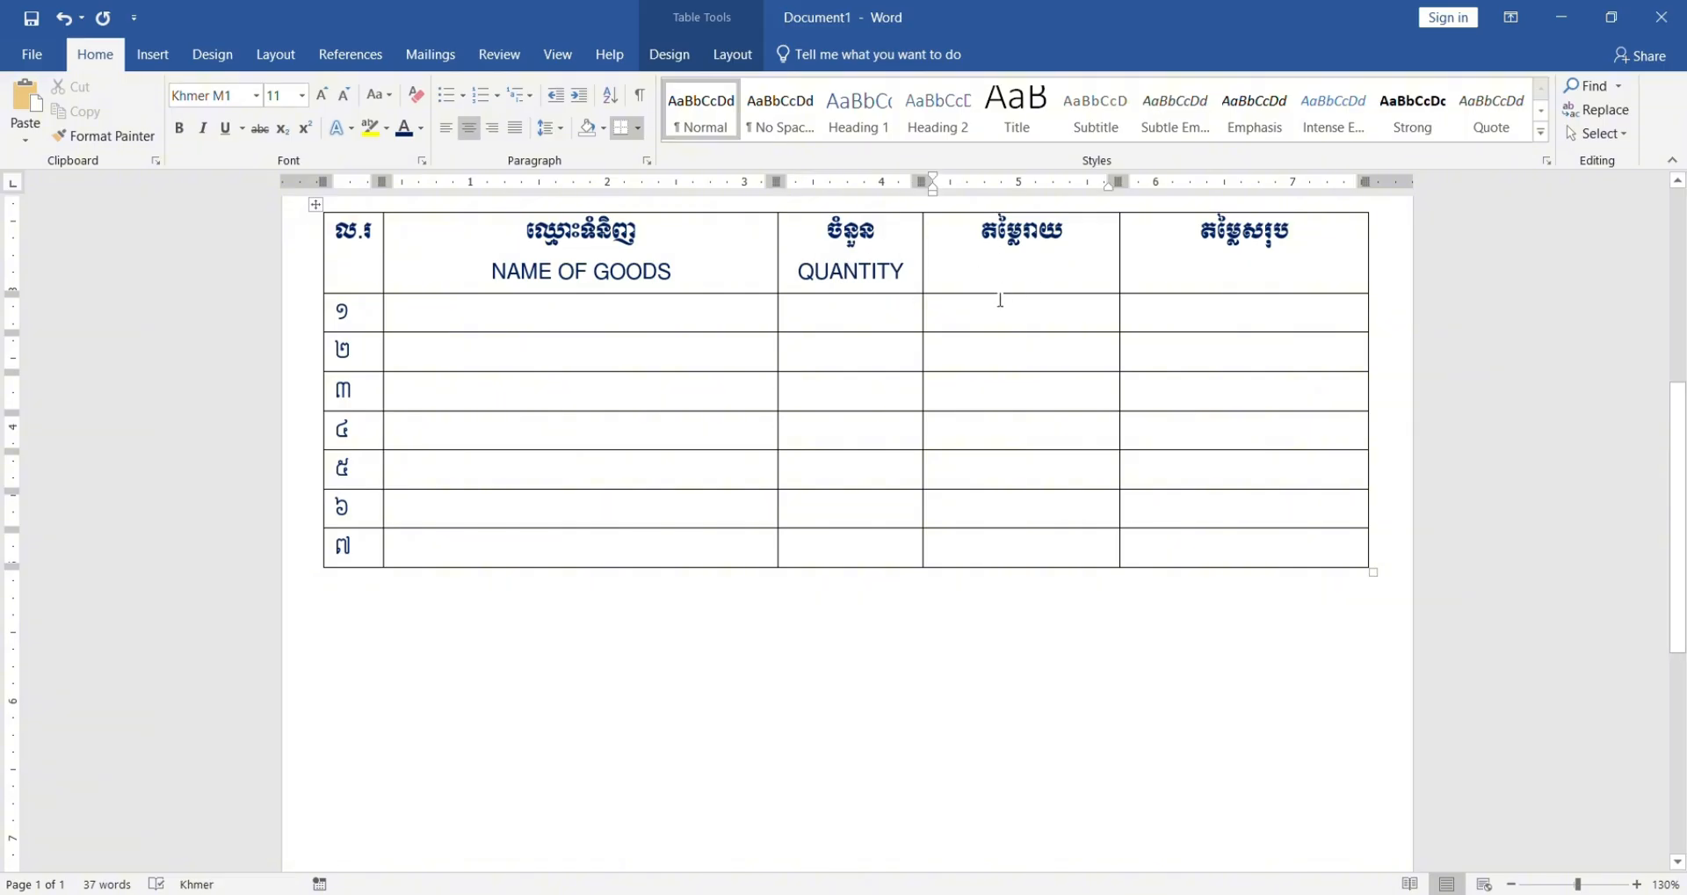
pyautogui.press('Down')
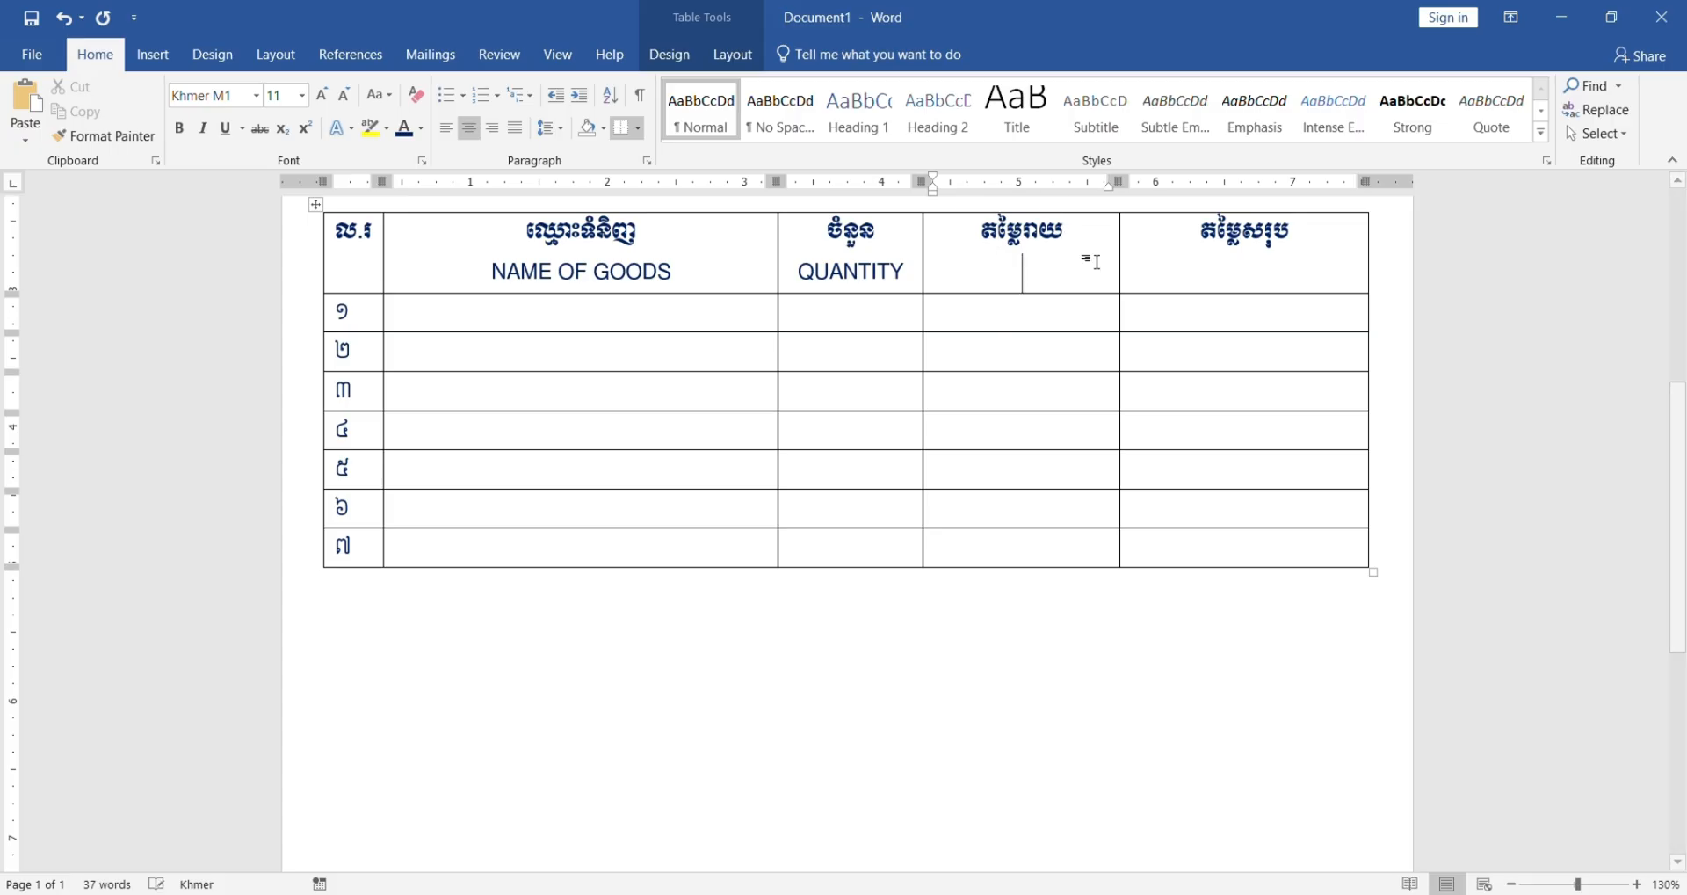
pyautogui.write('UNIOT')
pyautogui.press('BackSpace')
pyautogui.press('BackSpace')
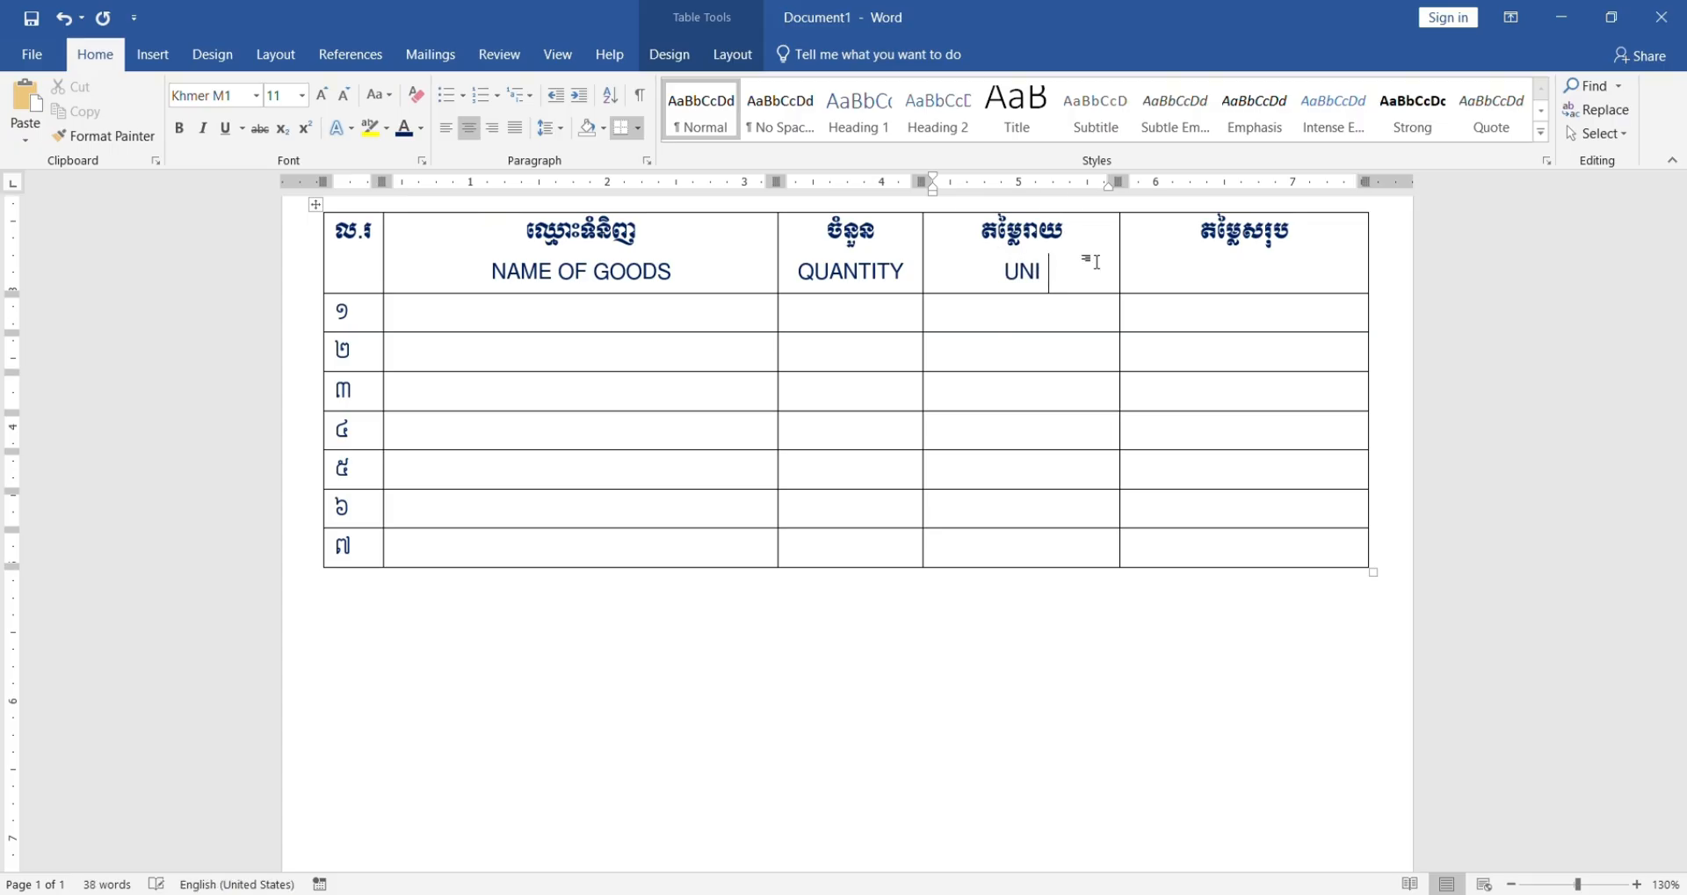
pyautogui.write('T PR')
pyautogui.write('ICE')
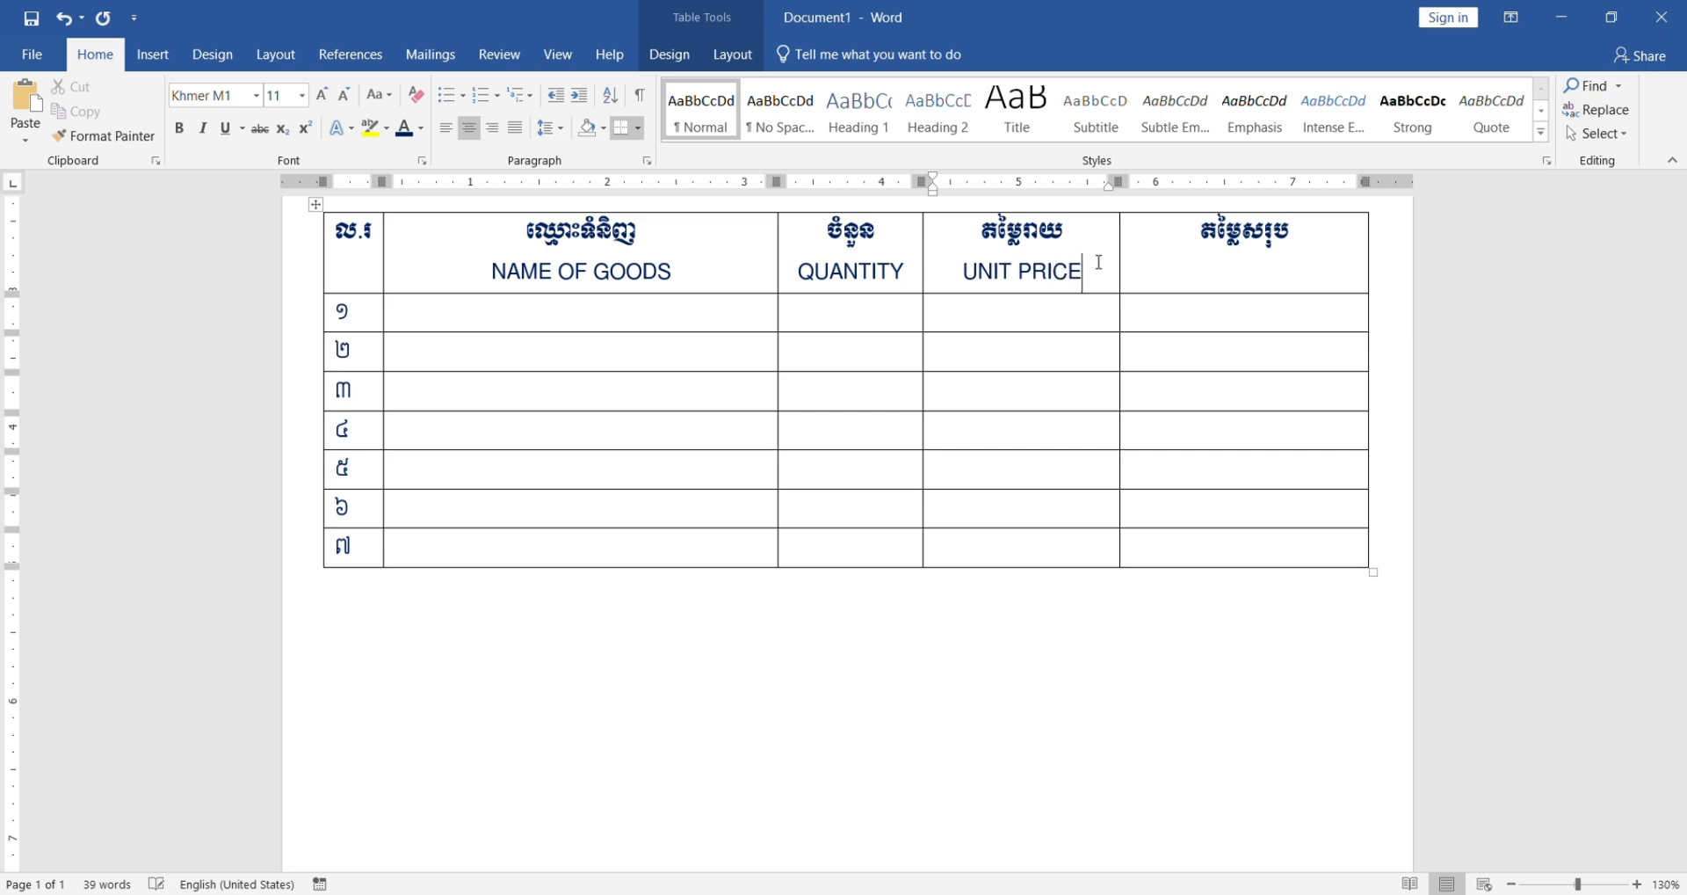
# Step: Add the English line "AMOUNT" below the "តម្លៃសរុប" header
pyautogui.click(1220, 272)
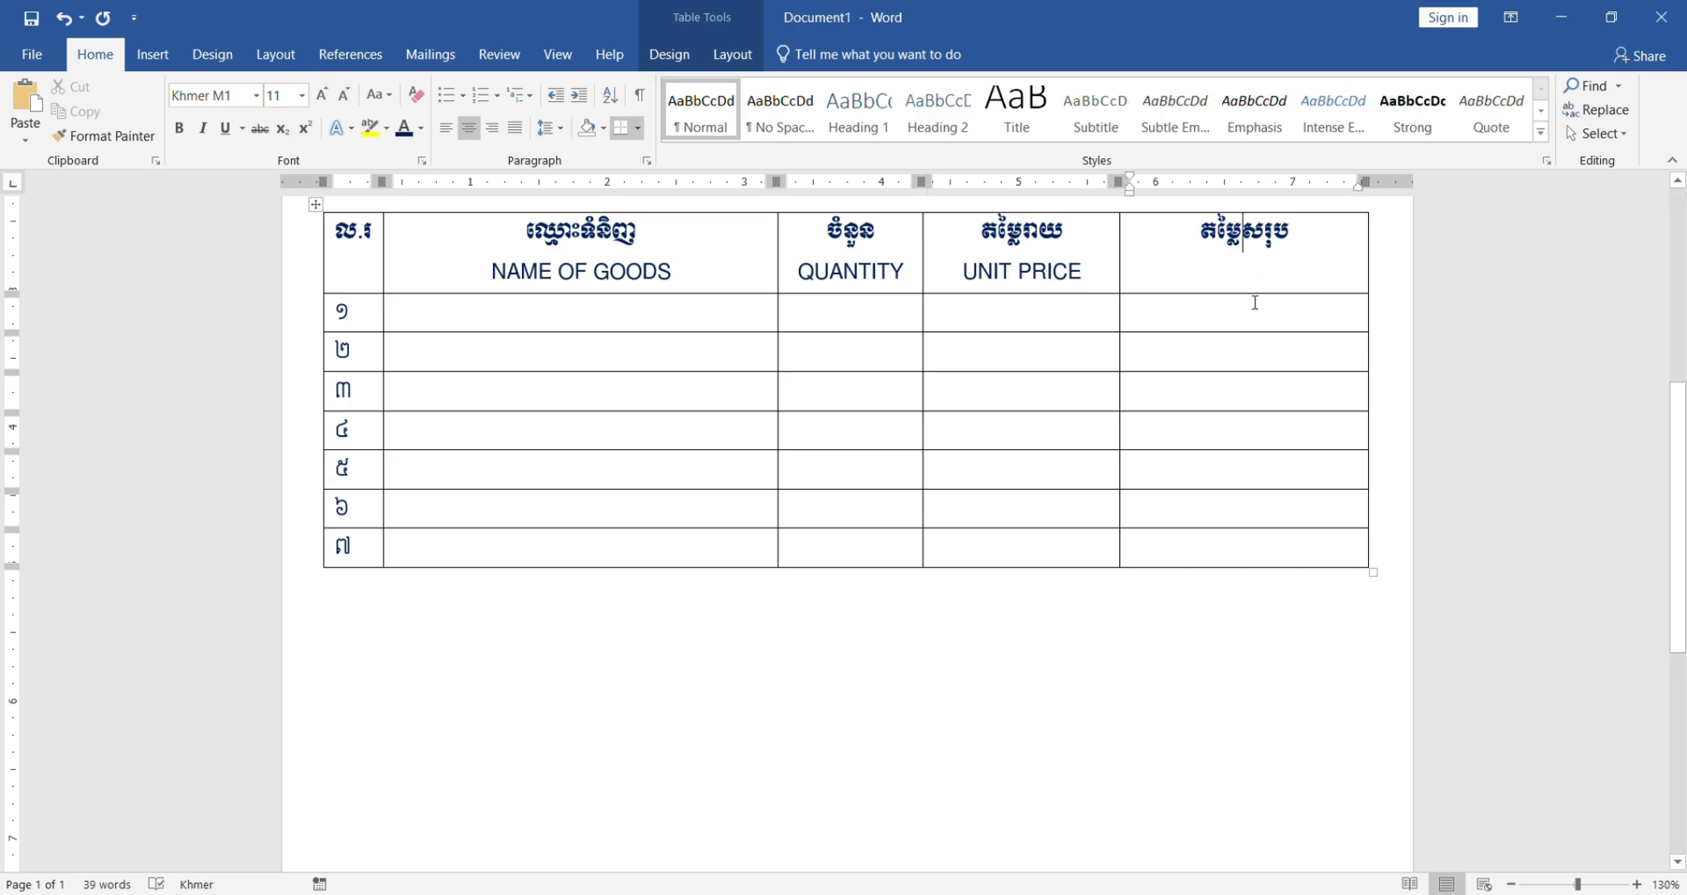
pyautogui.press('Return')
pyautogui.write('AMOUNT')
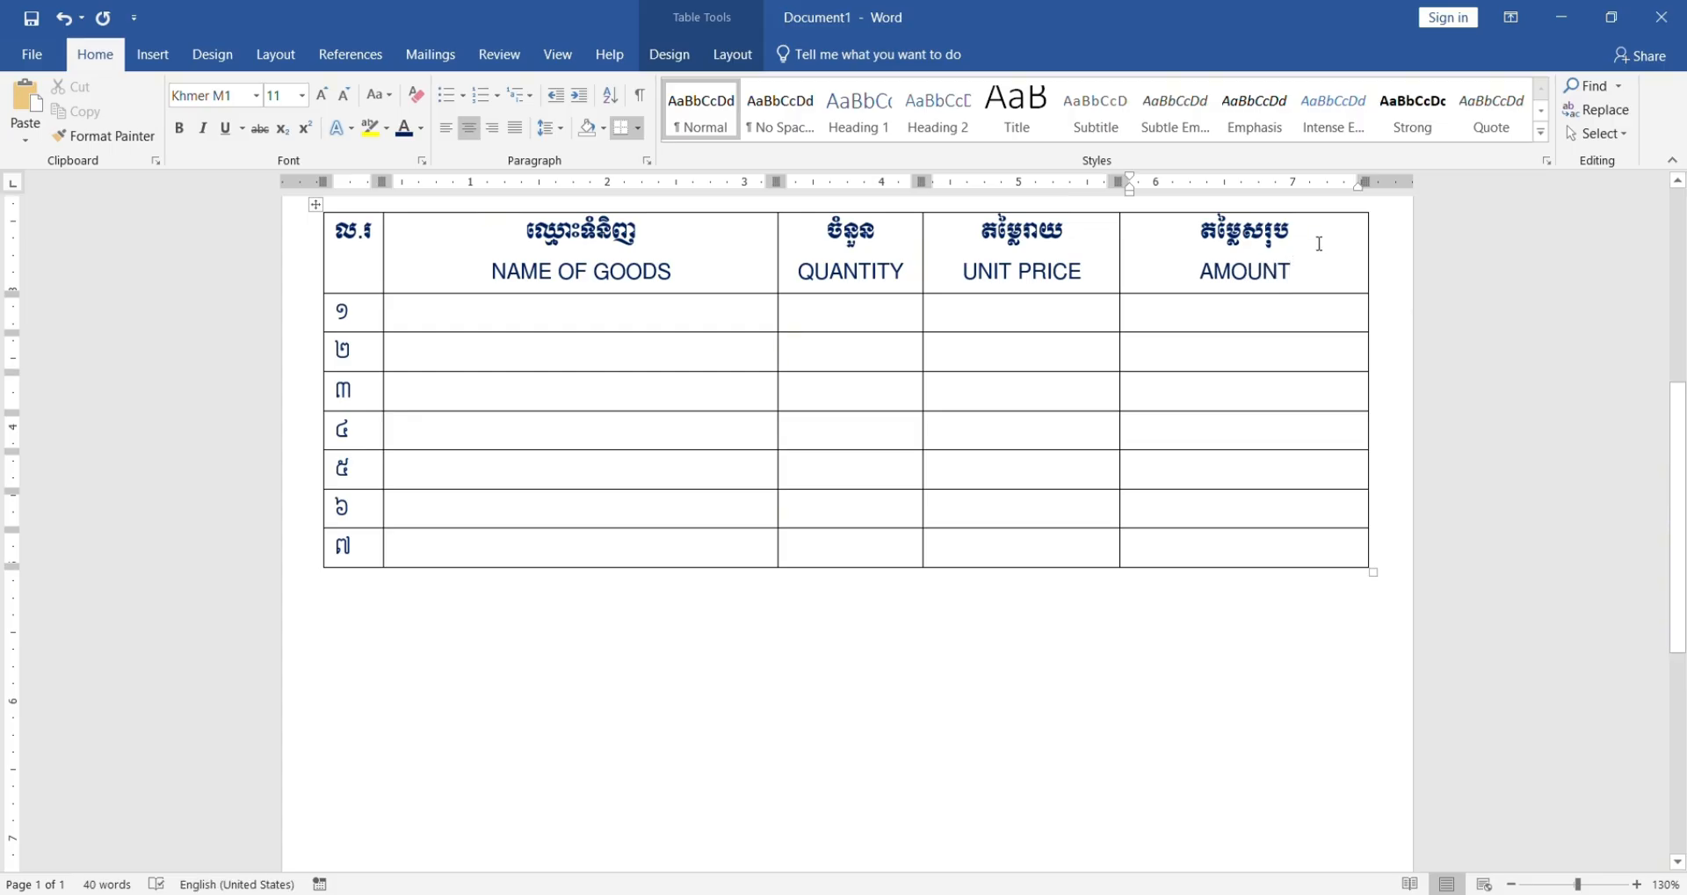
# Step: Reduce the font size of "UNIT PRICE" in the table header and set "AMOUNT" to 10 pt
pyautogui.scroll(1, 1319, 244)
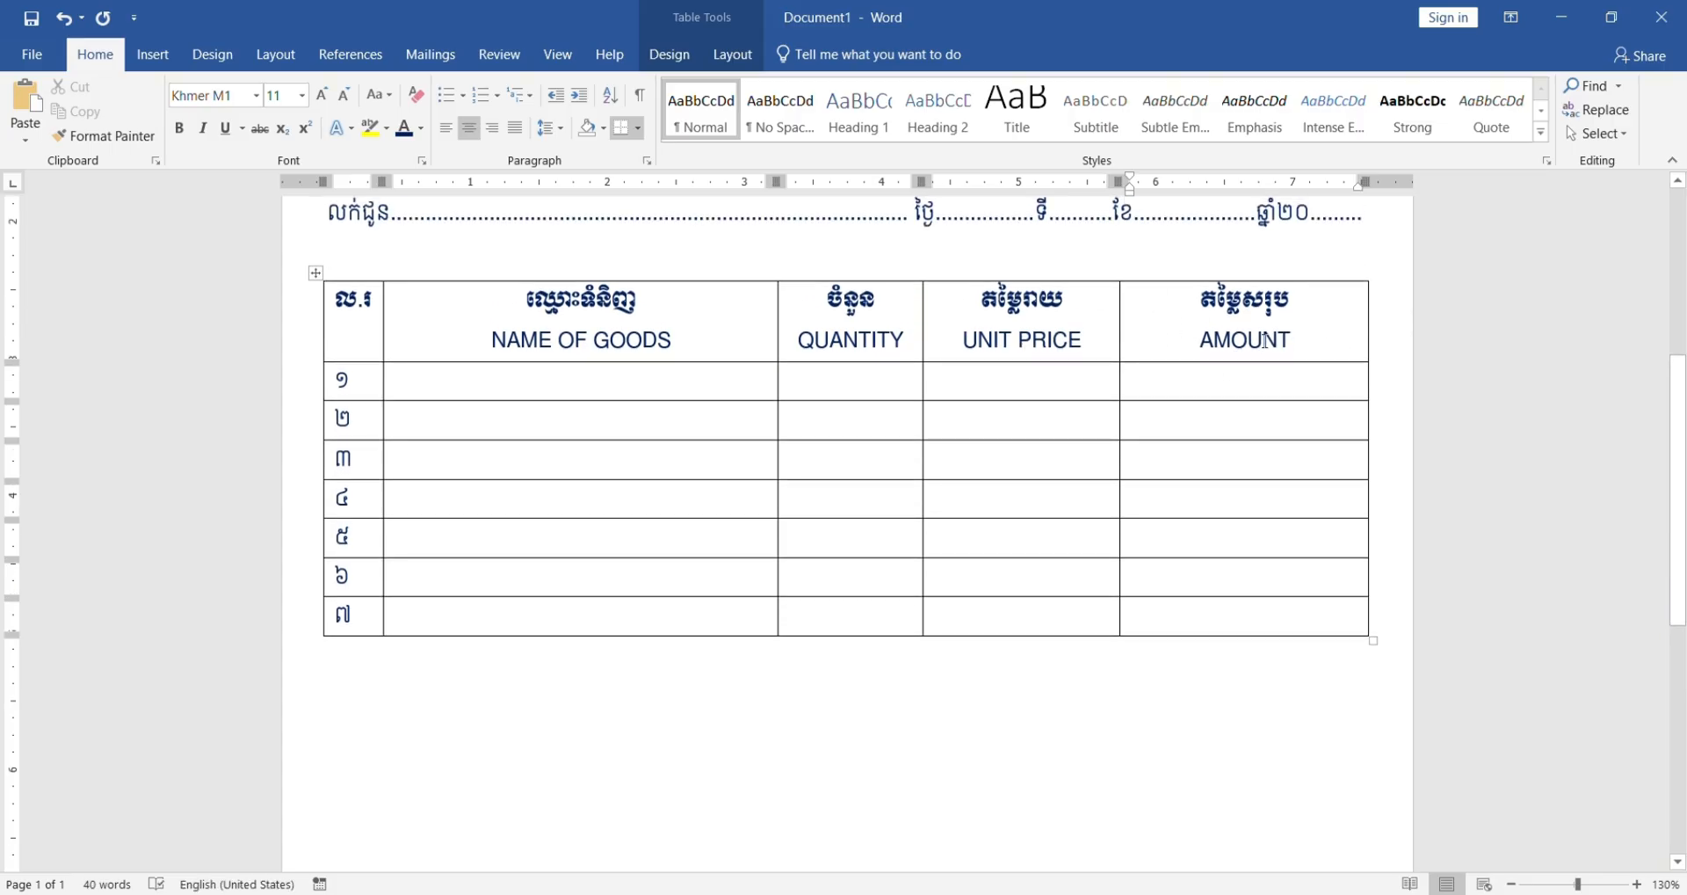
pyautogui.click(602, 386)
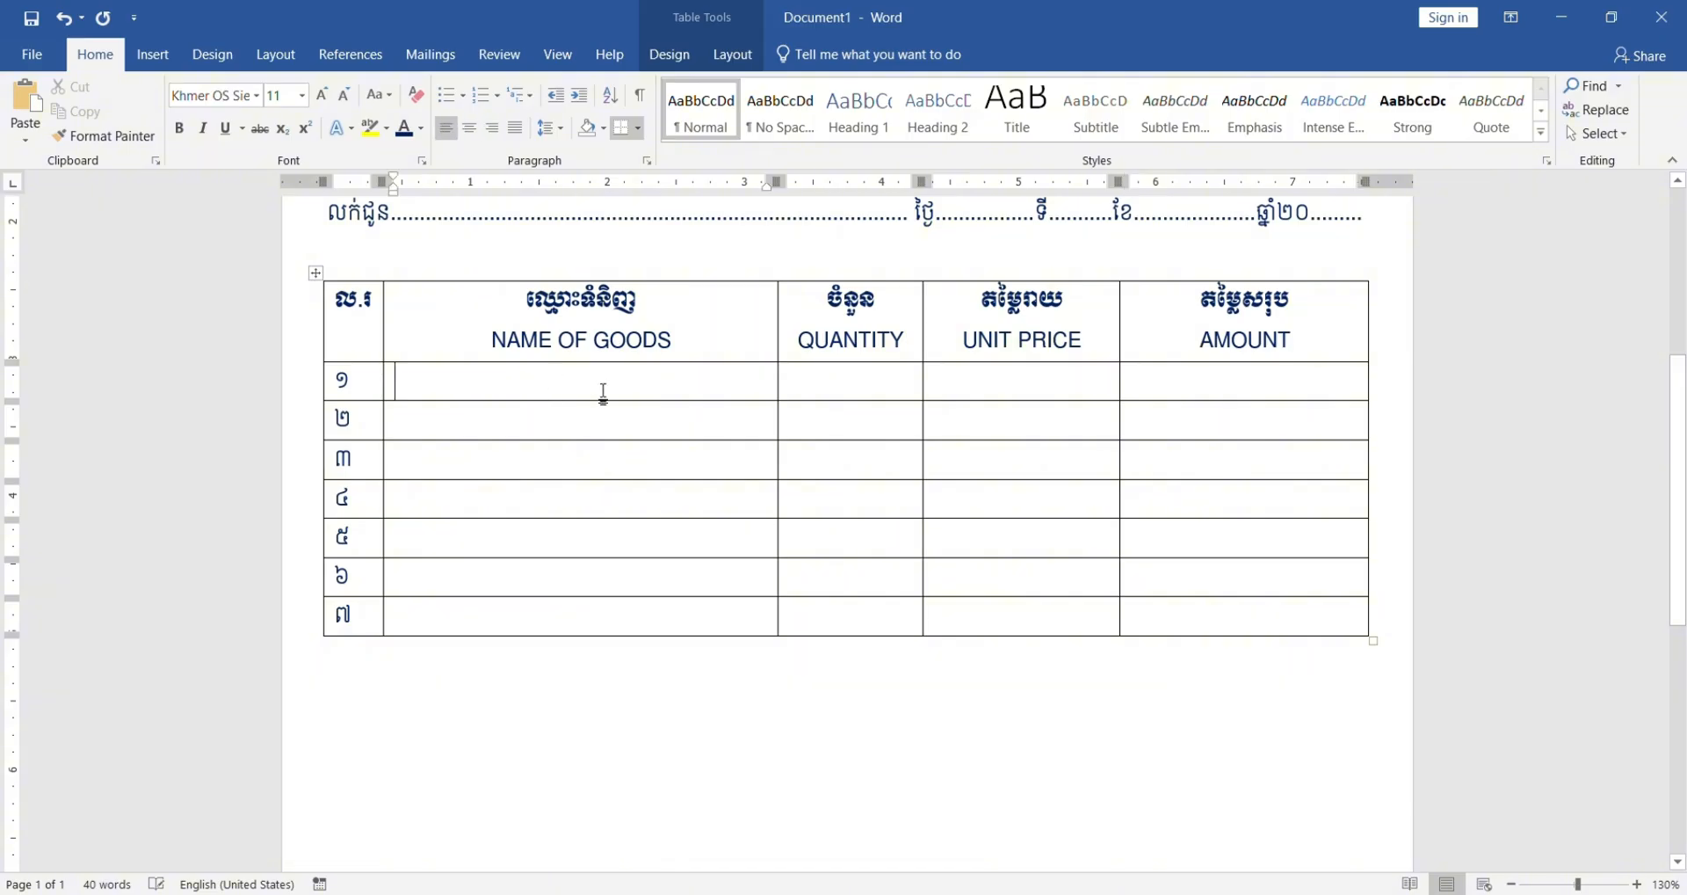
pyautogui.click(1160, 385)
pyautogui.scroll(1, 632, 457)
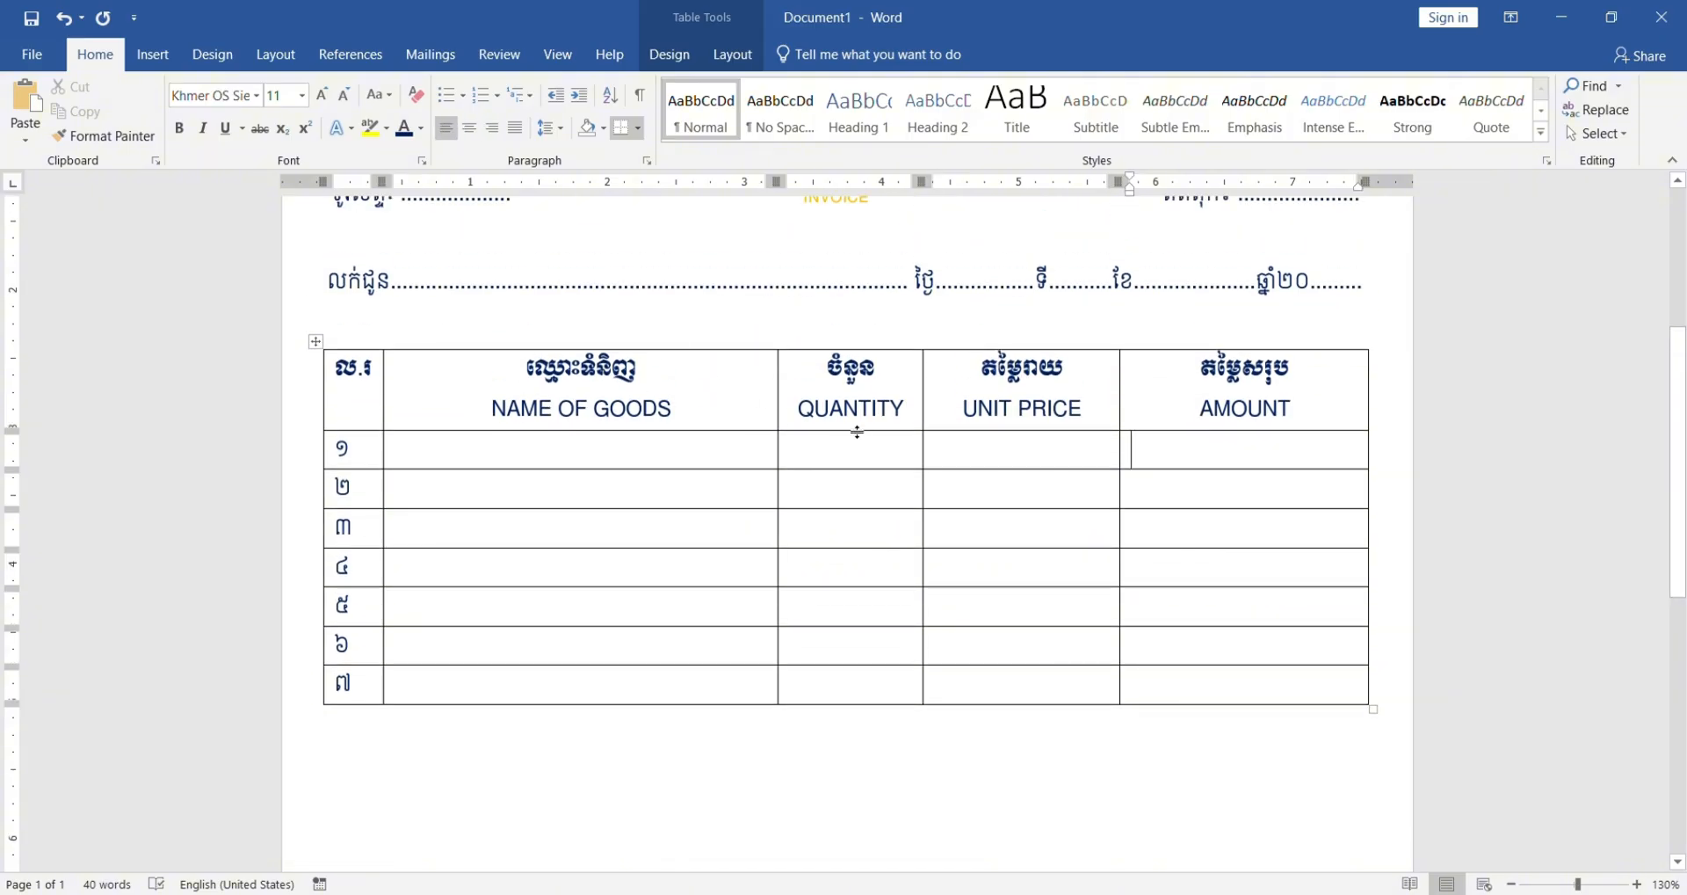
pyautogui.moveTo(962, 409); pyautogui.dragTo(1082, 410)
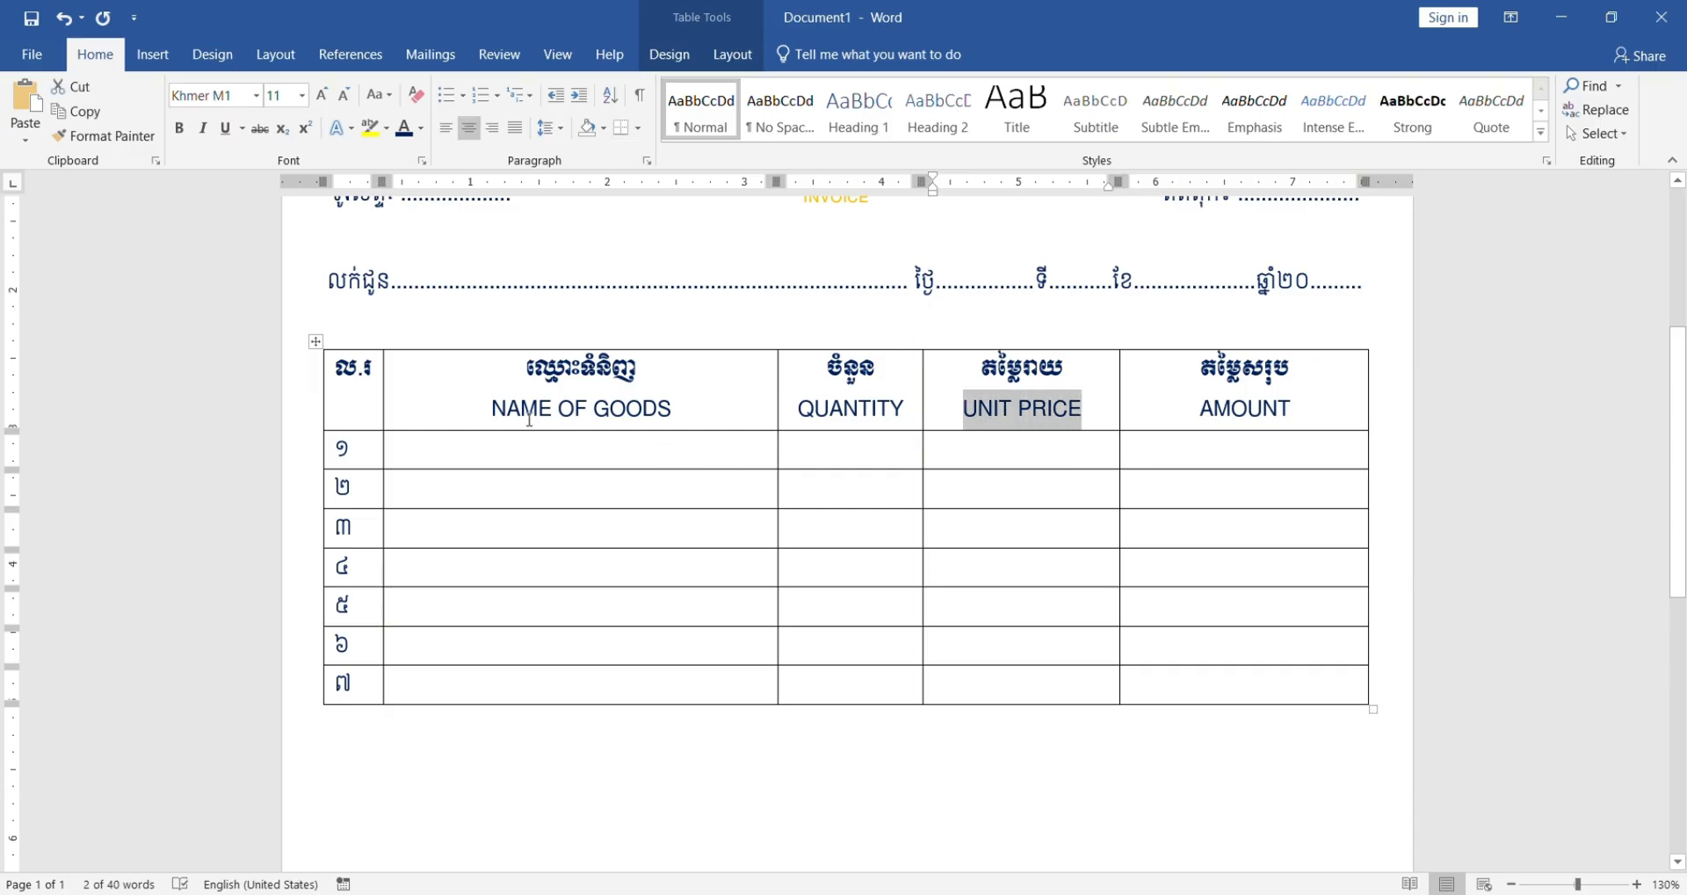
pyautogui.click(349, 104)
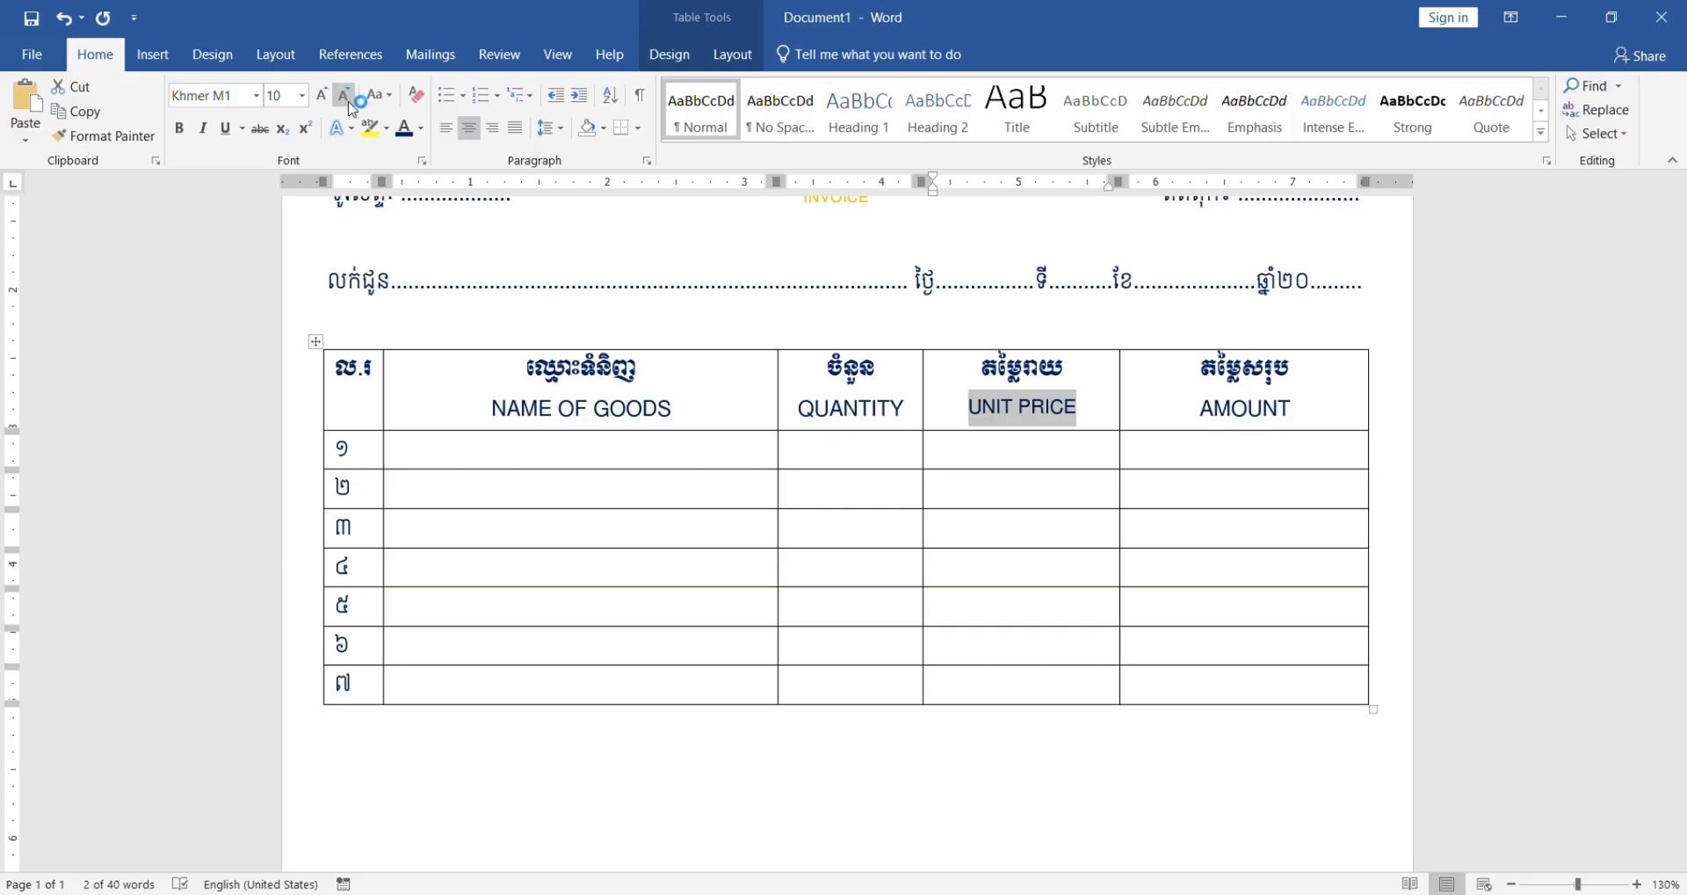
pyautogui.click(1201, 408)
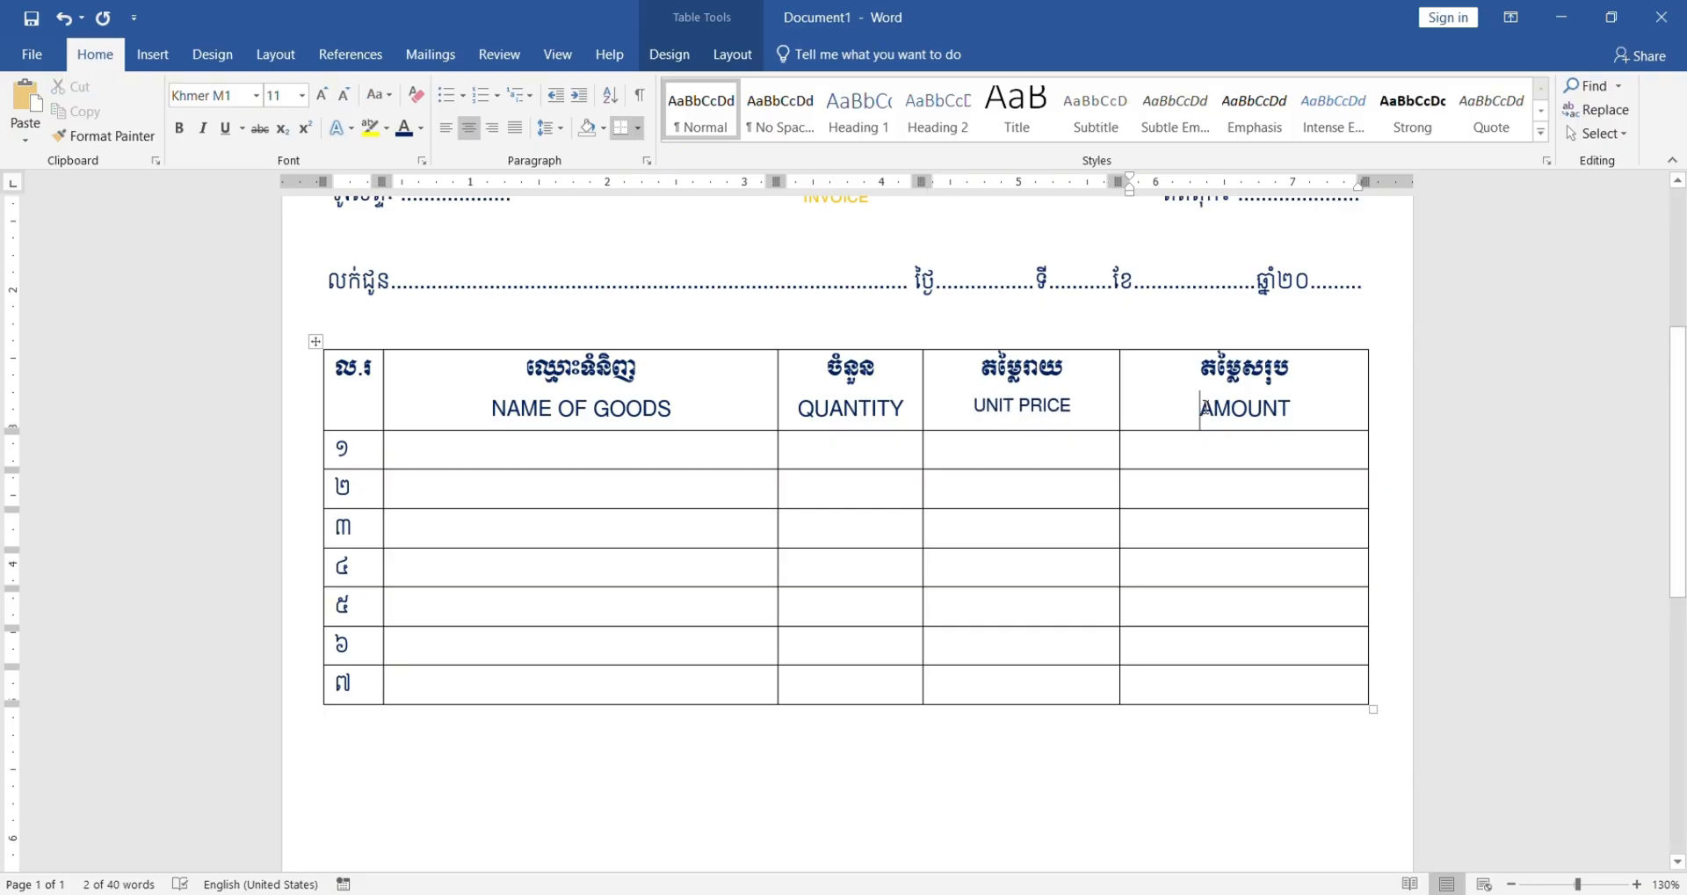
pyautogui.moveTo(1201, 407); pyautogui.dragTo(1290, 409)
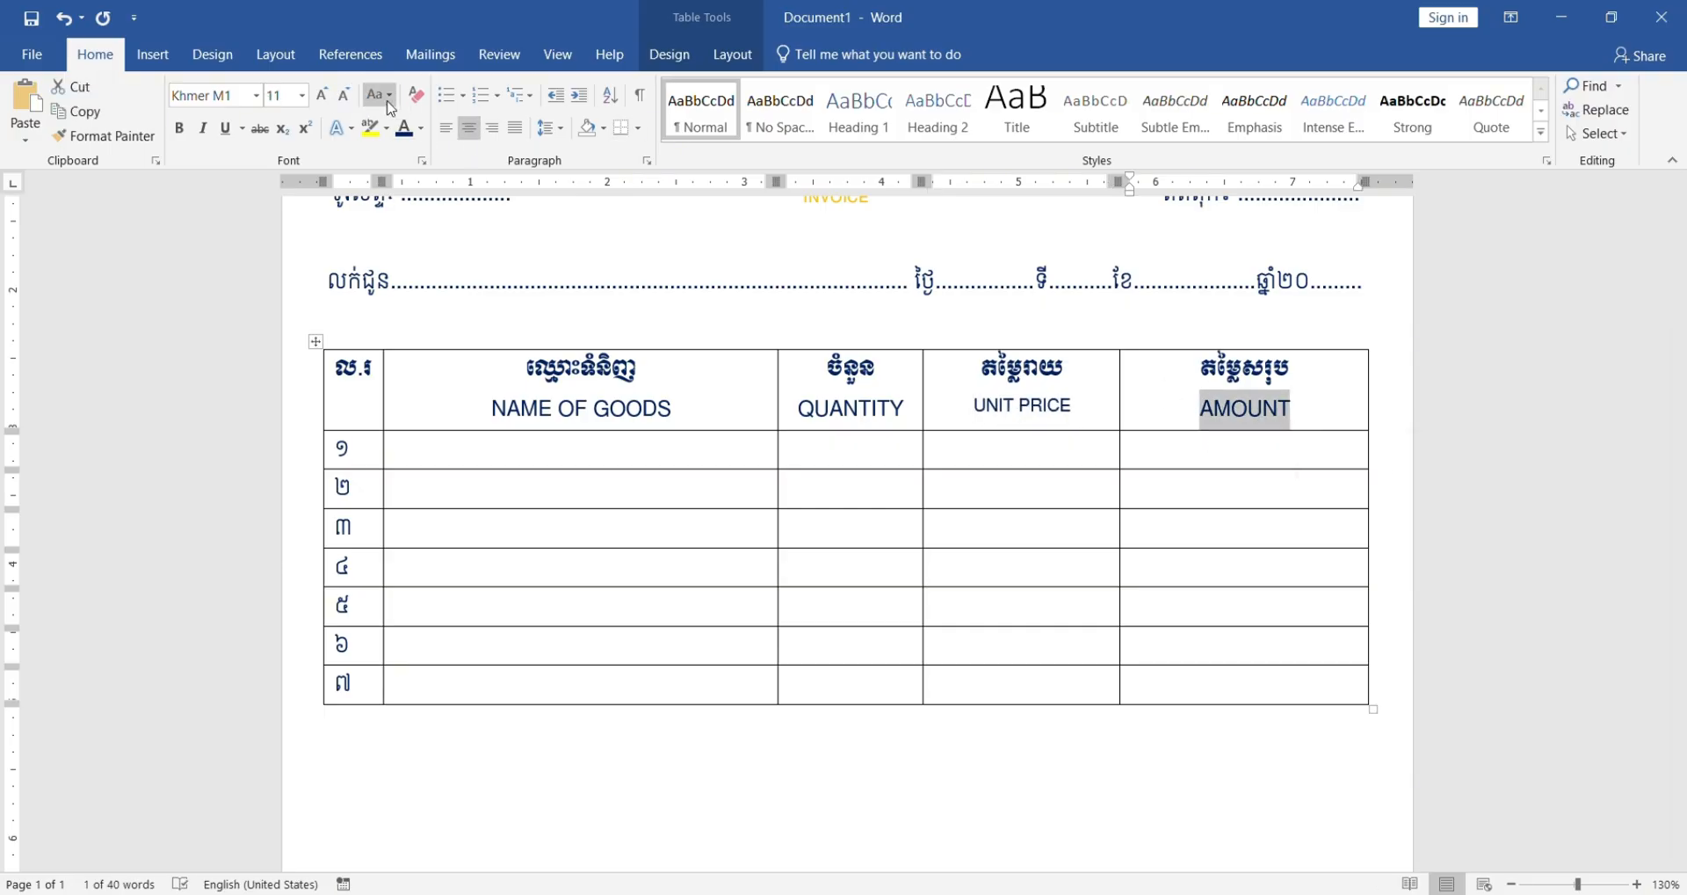
pyautogui.click(345, 95)
# Step: Reduce the font size of "QUANTITY" and "NAME OF GOODS" in the header row to match "UNIT PRICE"
pyautogui.doubleClick(822, 410)
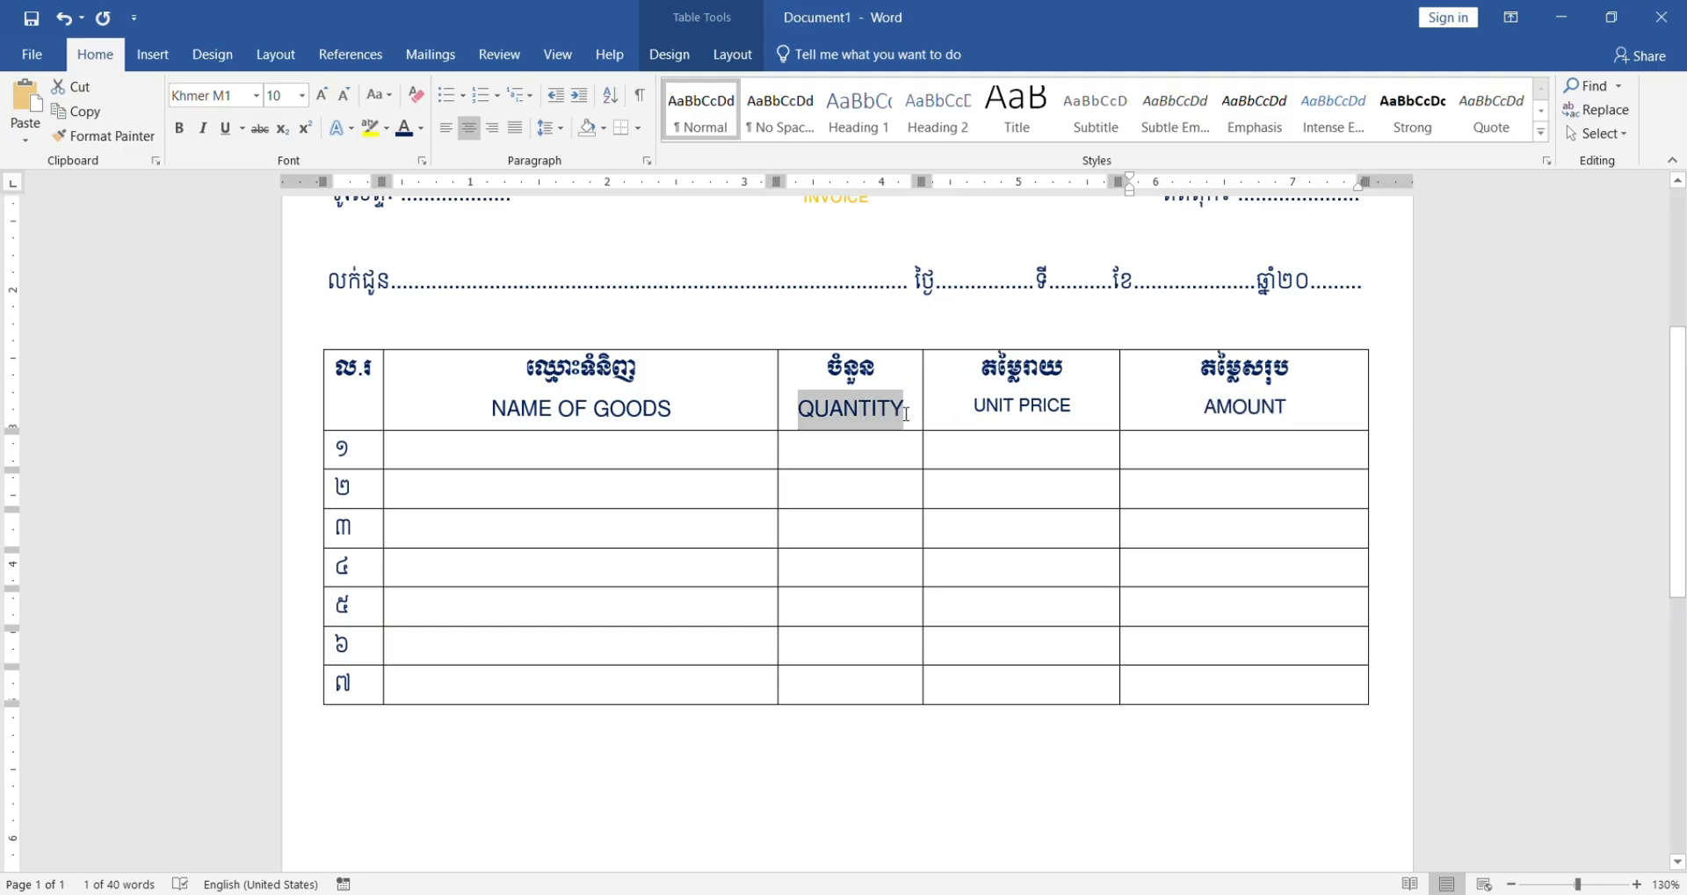
pyautogui.click(344, 94)
pyautogui.click(833, 532)
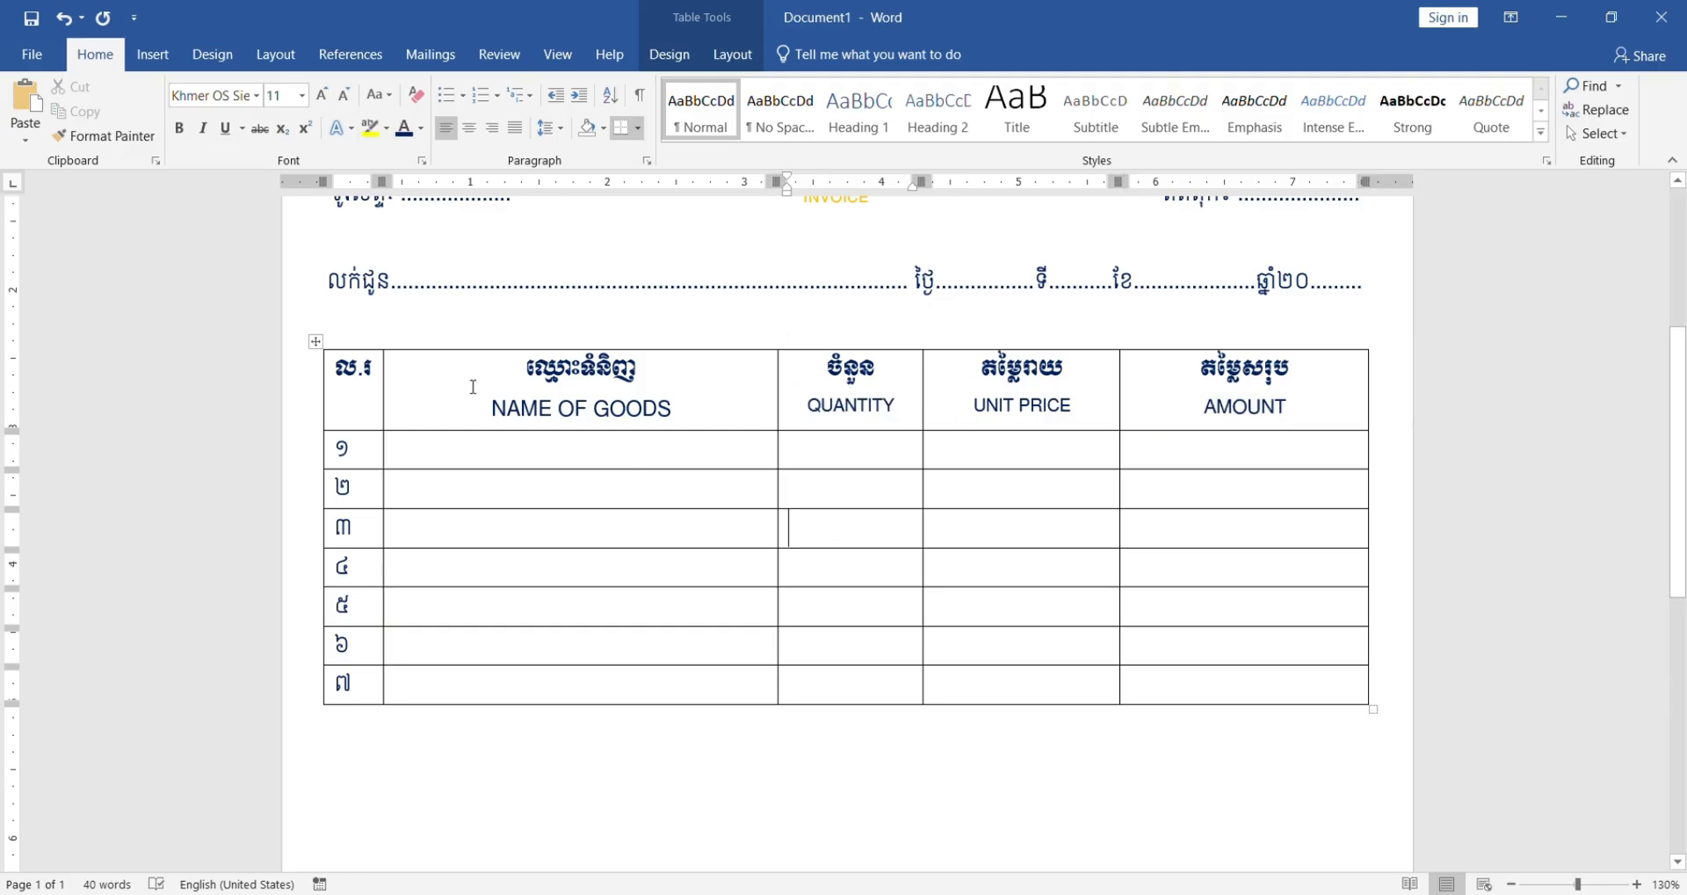
pyautogui.moveTo(497, 407); pyautogui.dragTo(670, 408)
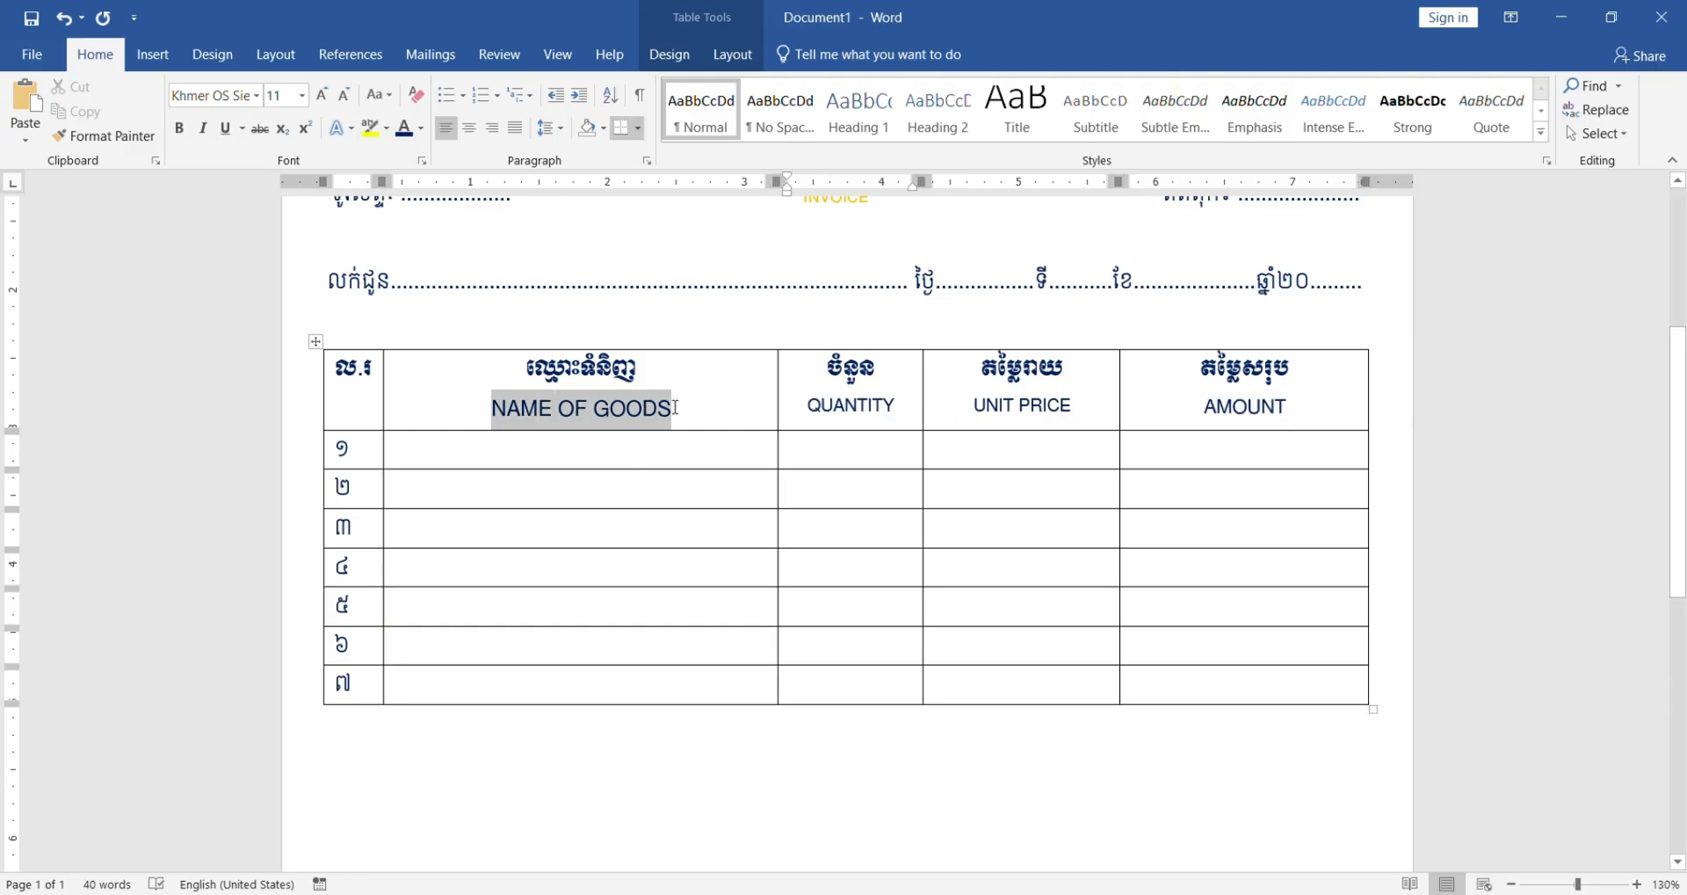
pyautogui.click(344, 95)
pyautogui.click(345, 95)
pyautogui.click(686, 447)
# Step: Add three empty rows to the goods table below row ៧
pyautogui.scroll(10, 966, 567)
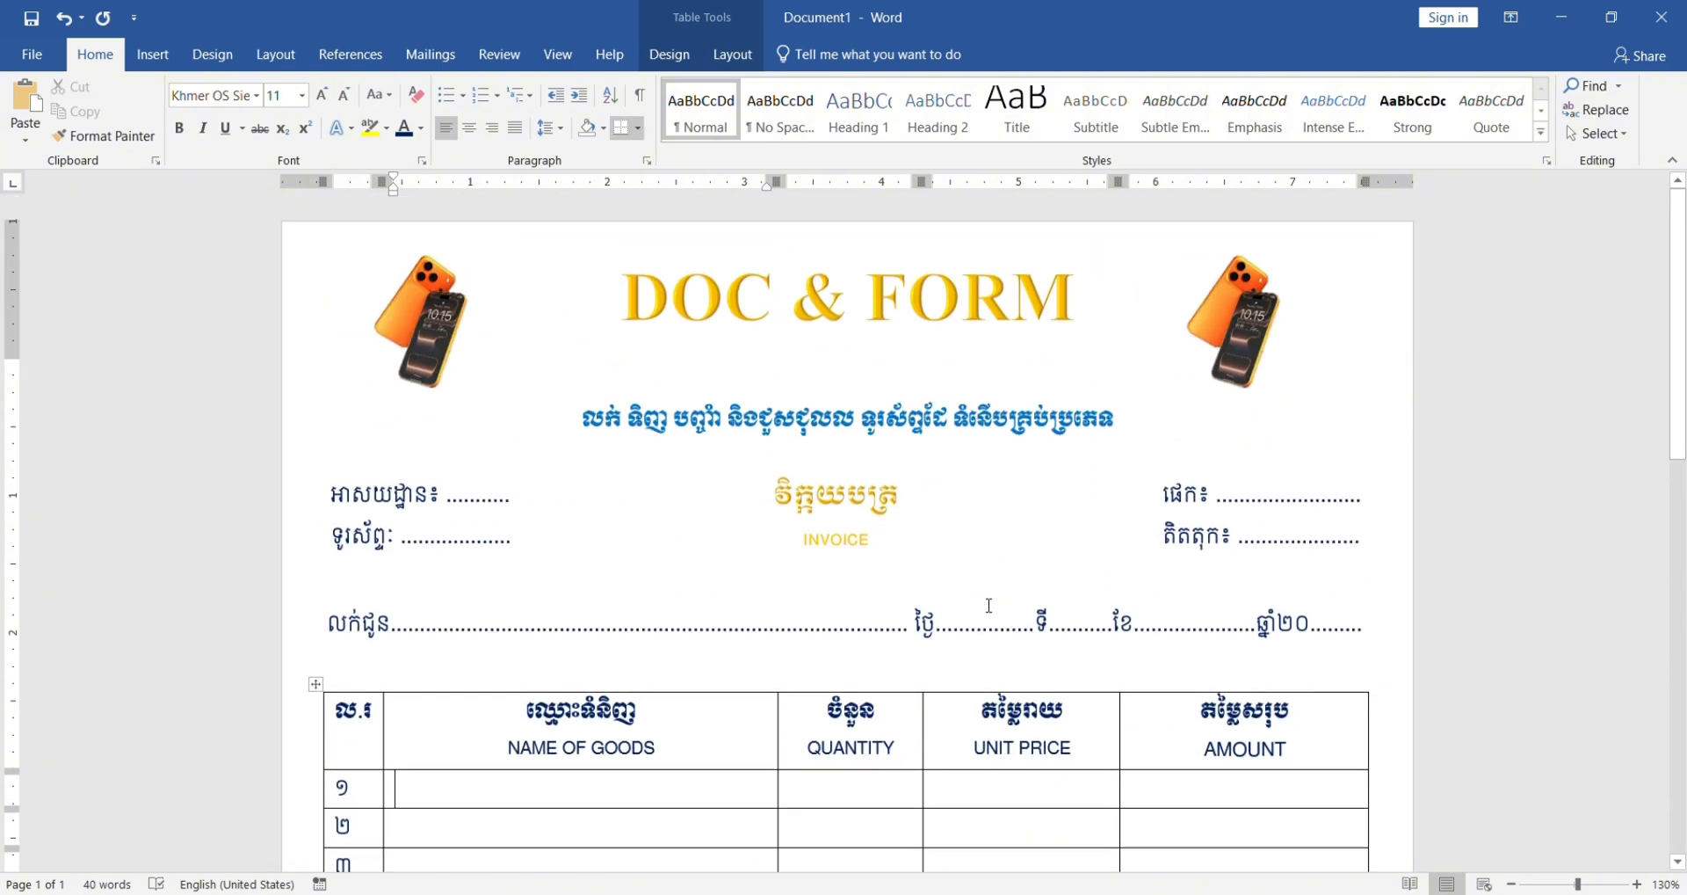
pyautogui.scroll(-7, 949, 608)
pyautogui.scroll(3, 915, 613)
pyautogui.scroll(-7, 913, 619)
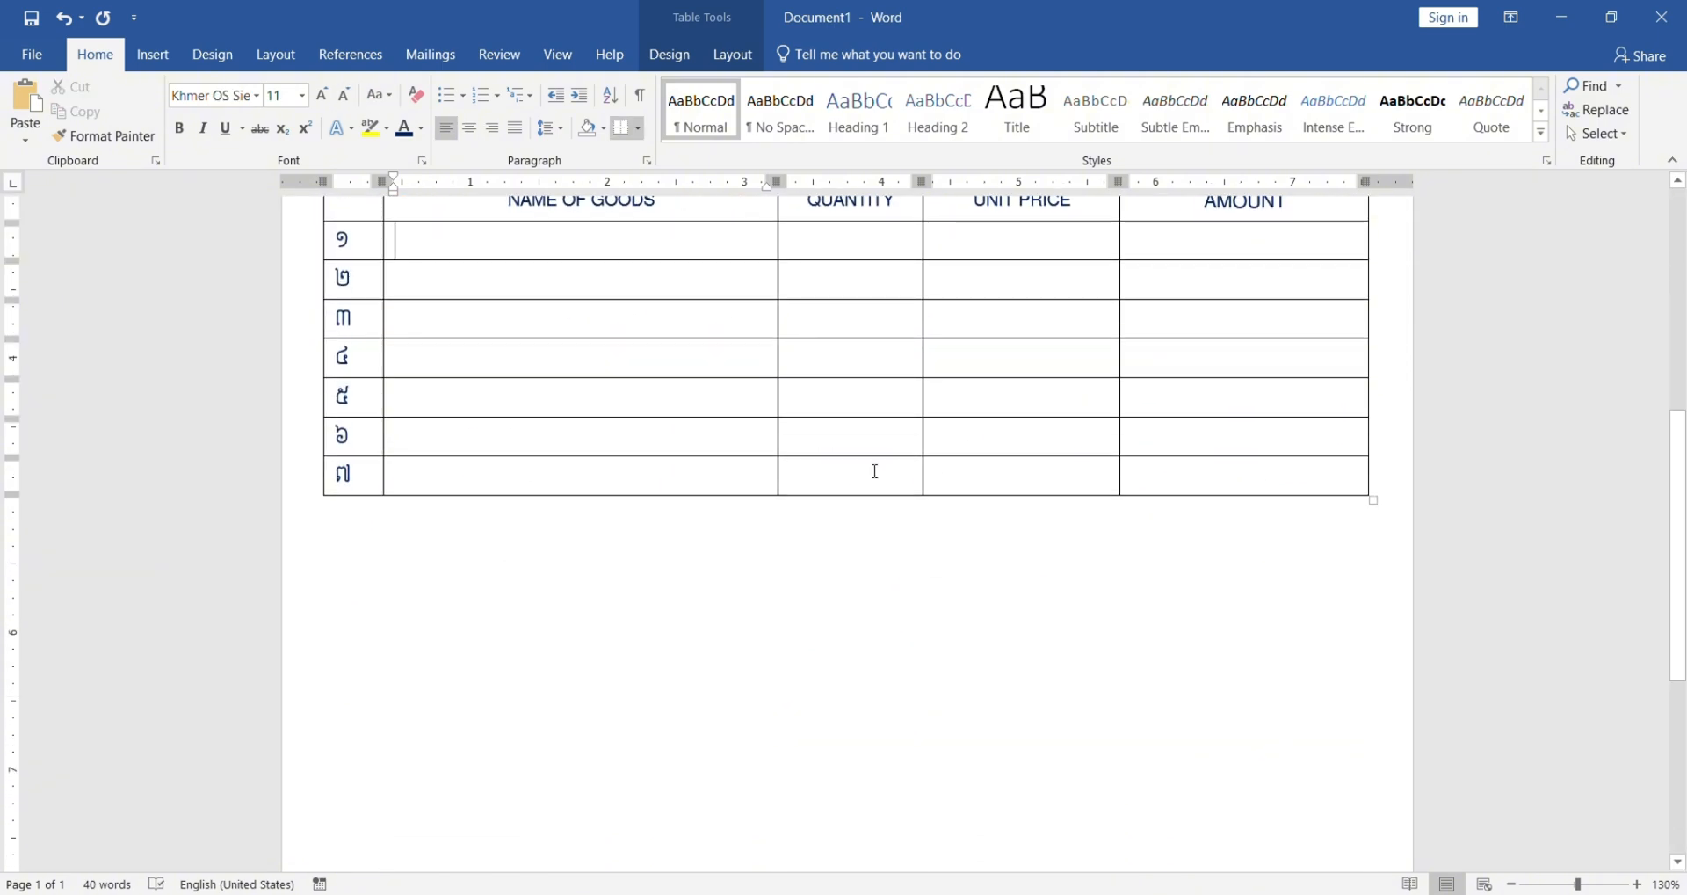
pyautogui.scroll(3, 704, 524)
pyautogui.scroll(-3, 711, 525)
pyautogui.scroll(-1, 1081, 623)
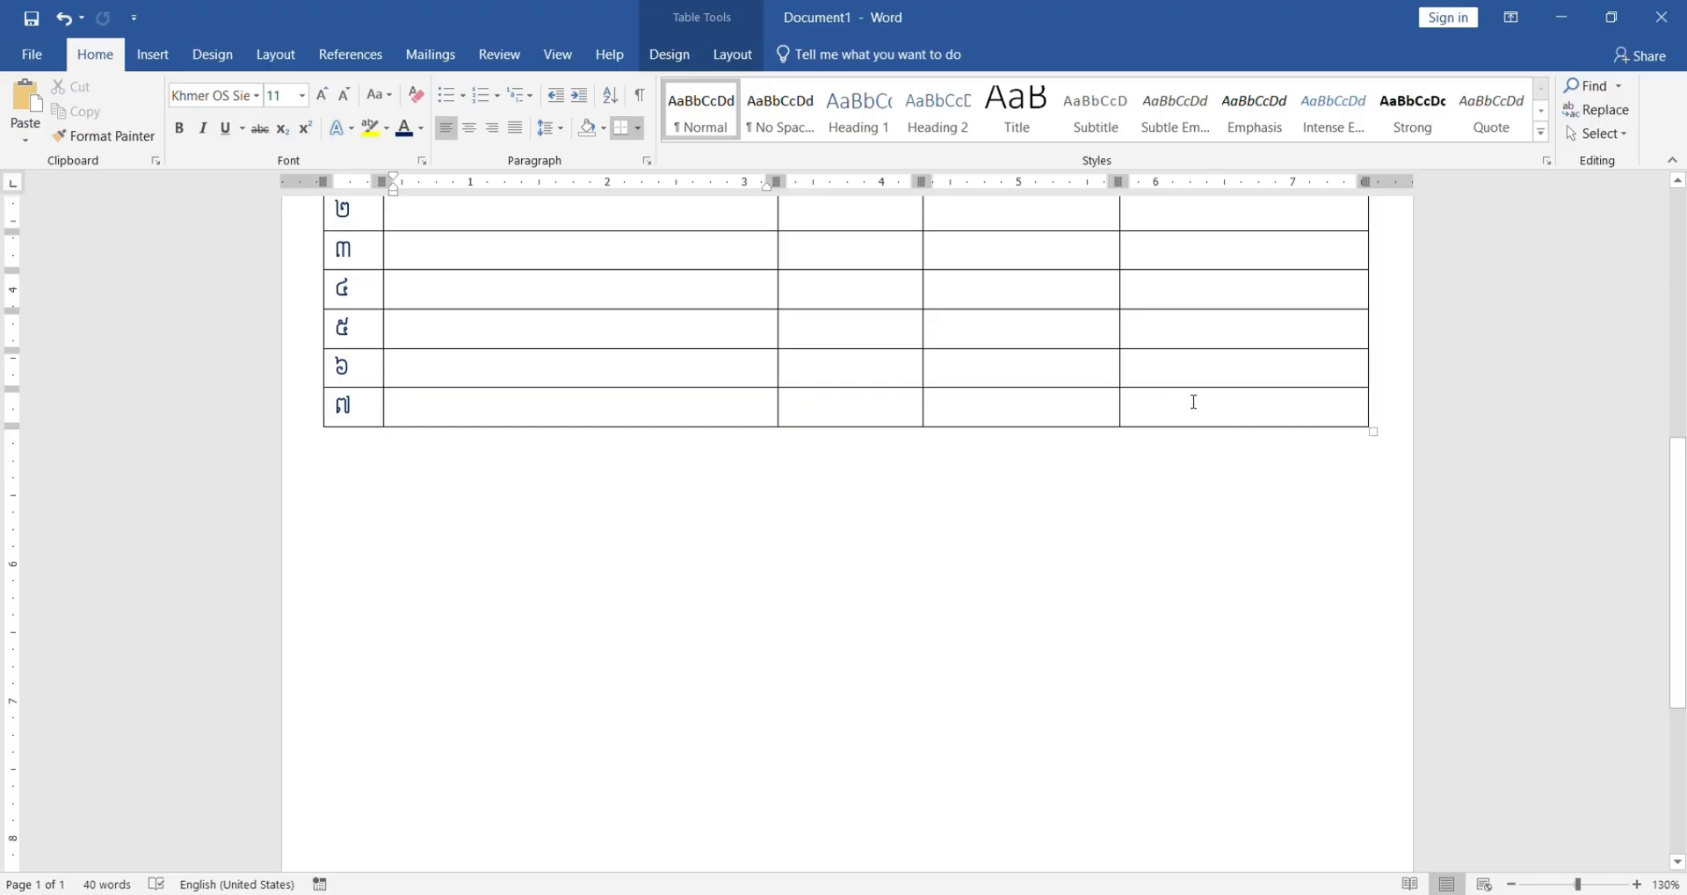
pyautogui.click(1237, 418)
pyautogui.click(1379, 413)
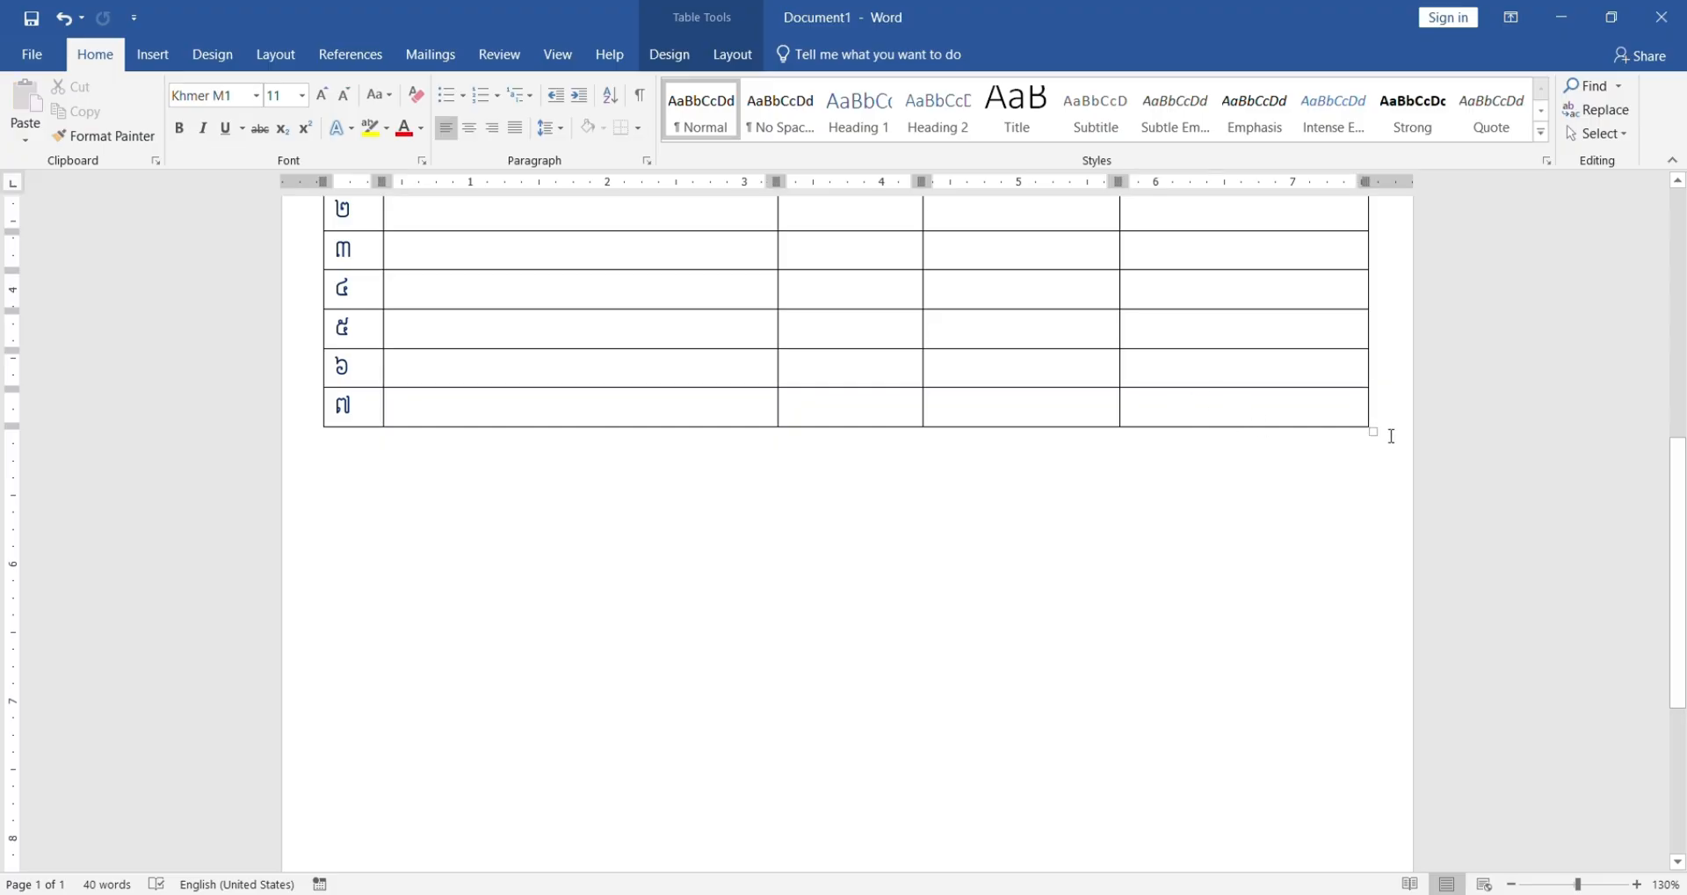
pyautogui.press('Return')
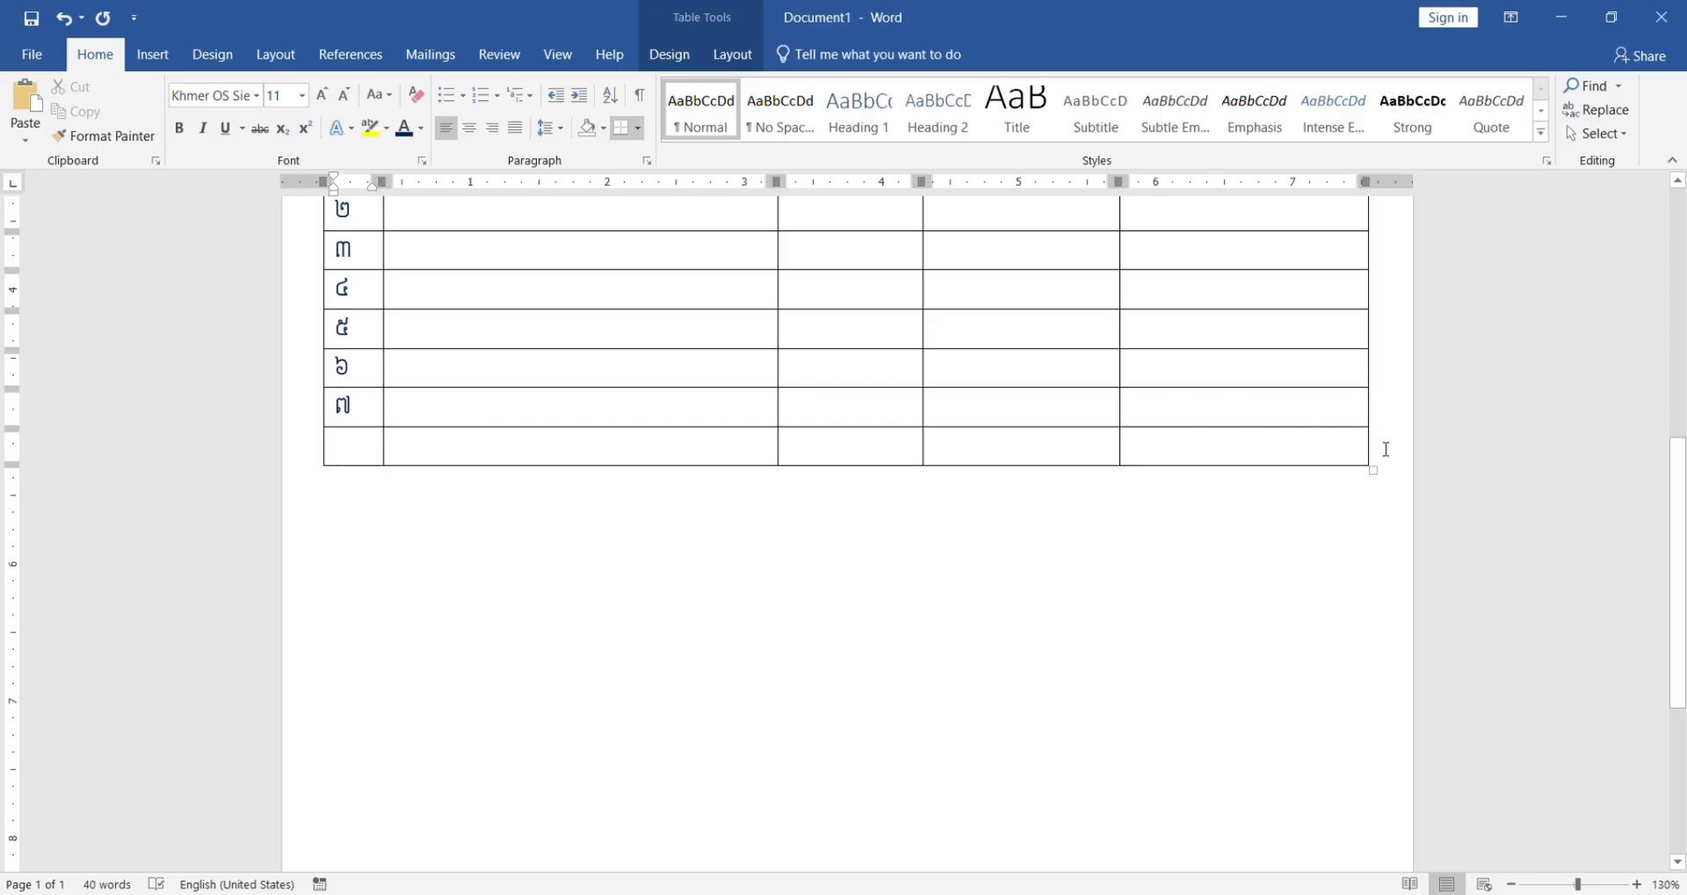
pyautogui.click(1384, 448)
pyautogui.press('Return')
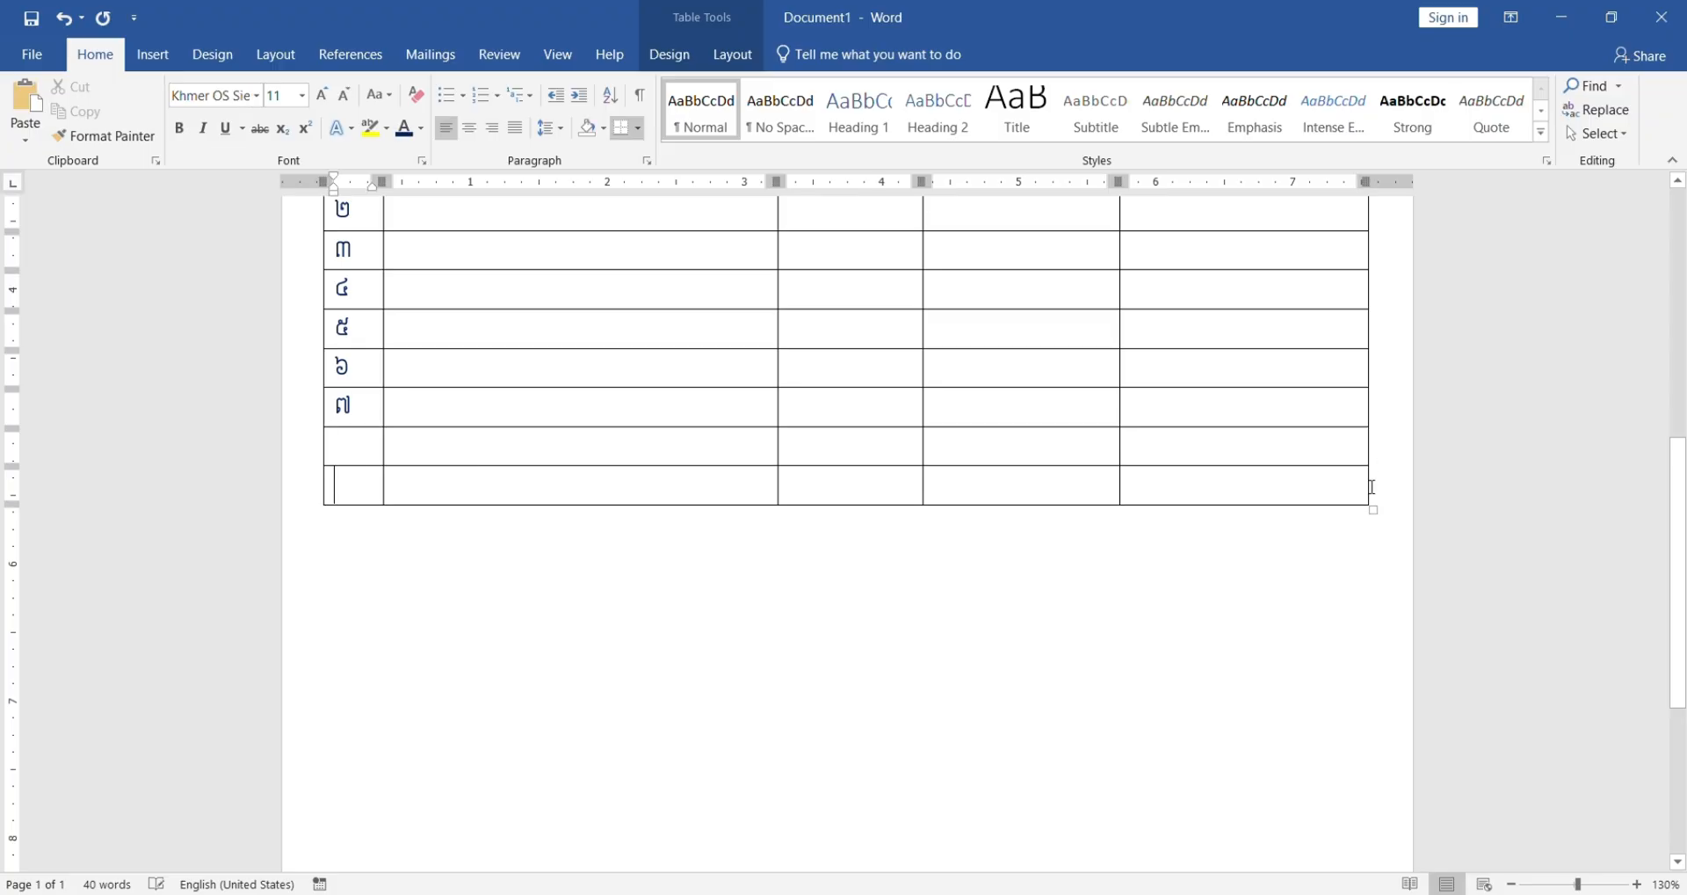
pyautogui.click(1373, 485)
pyautogui.press('Return')
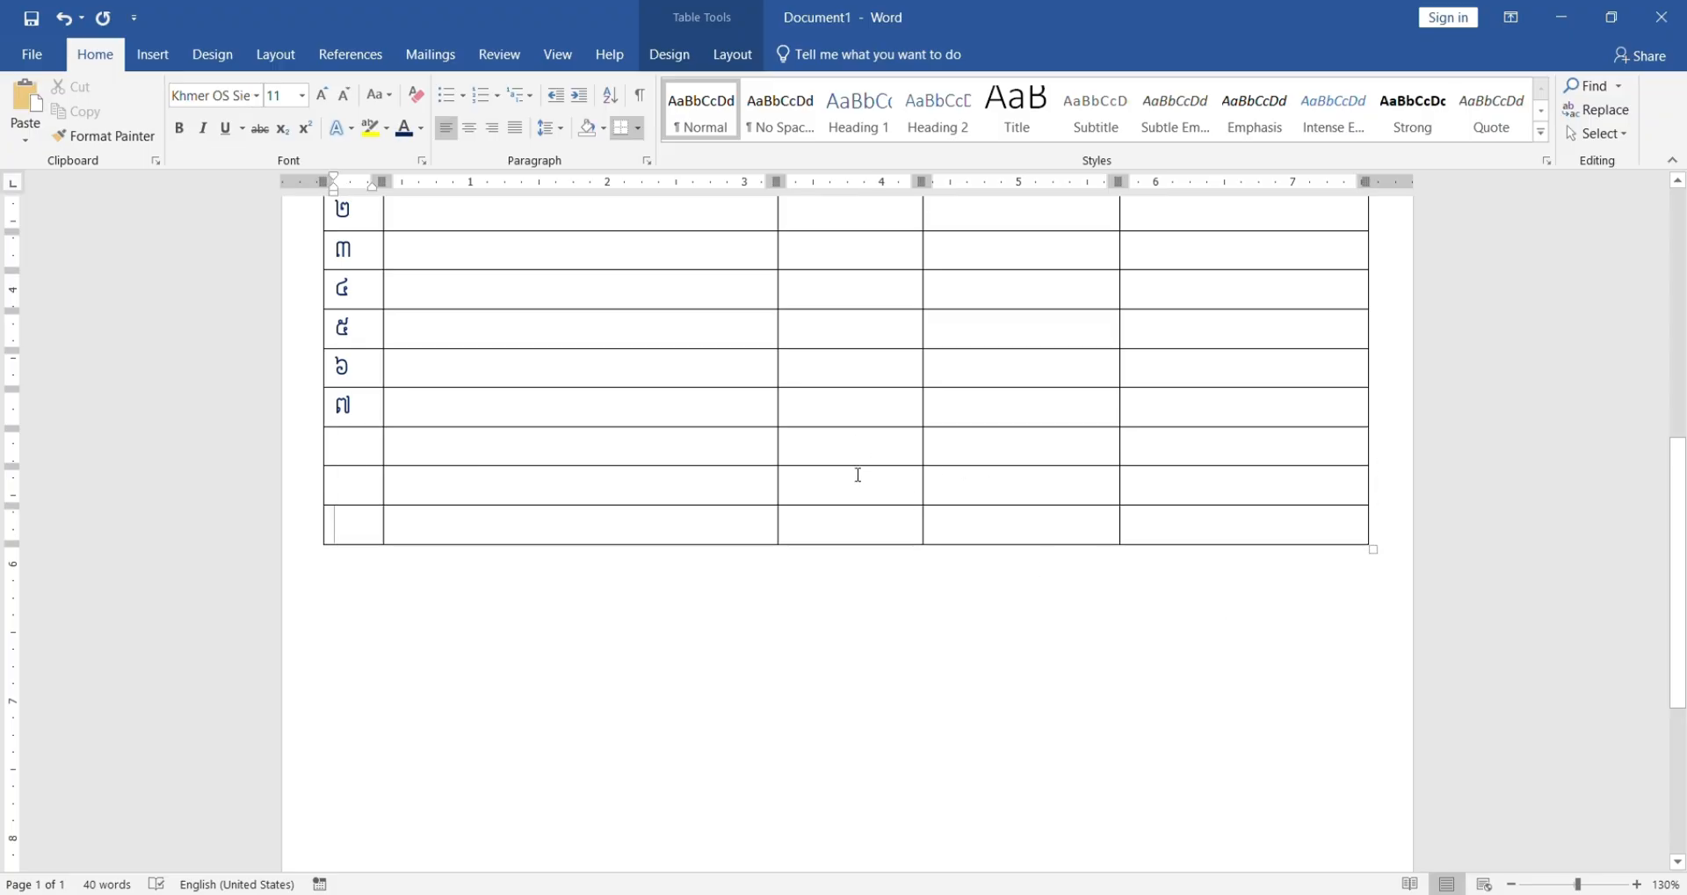
pyautogui.click(669, 54)
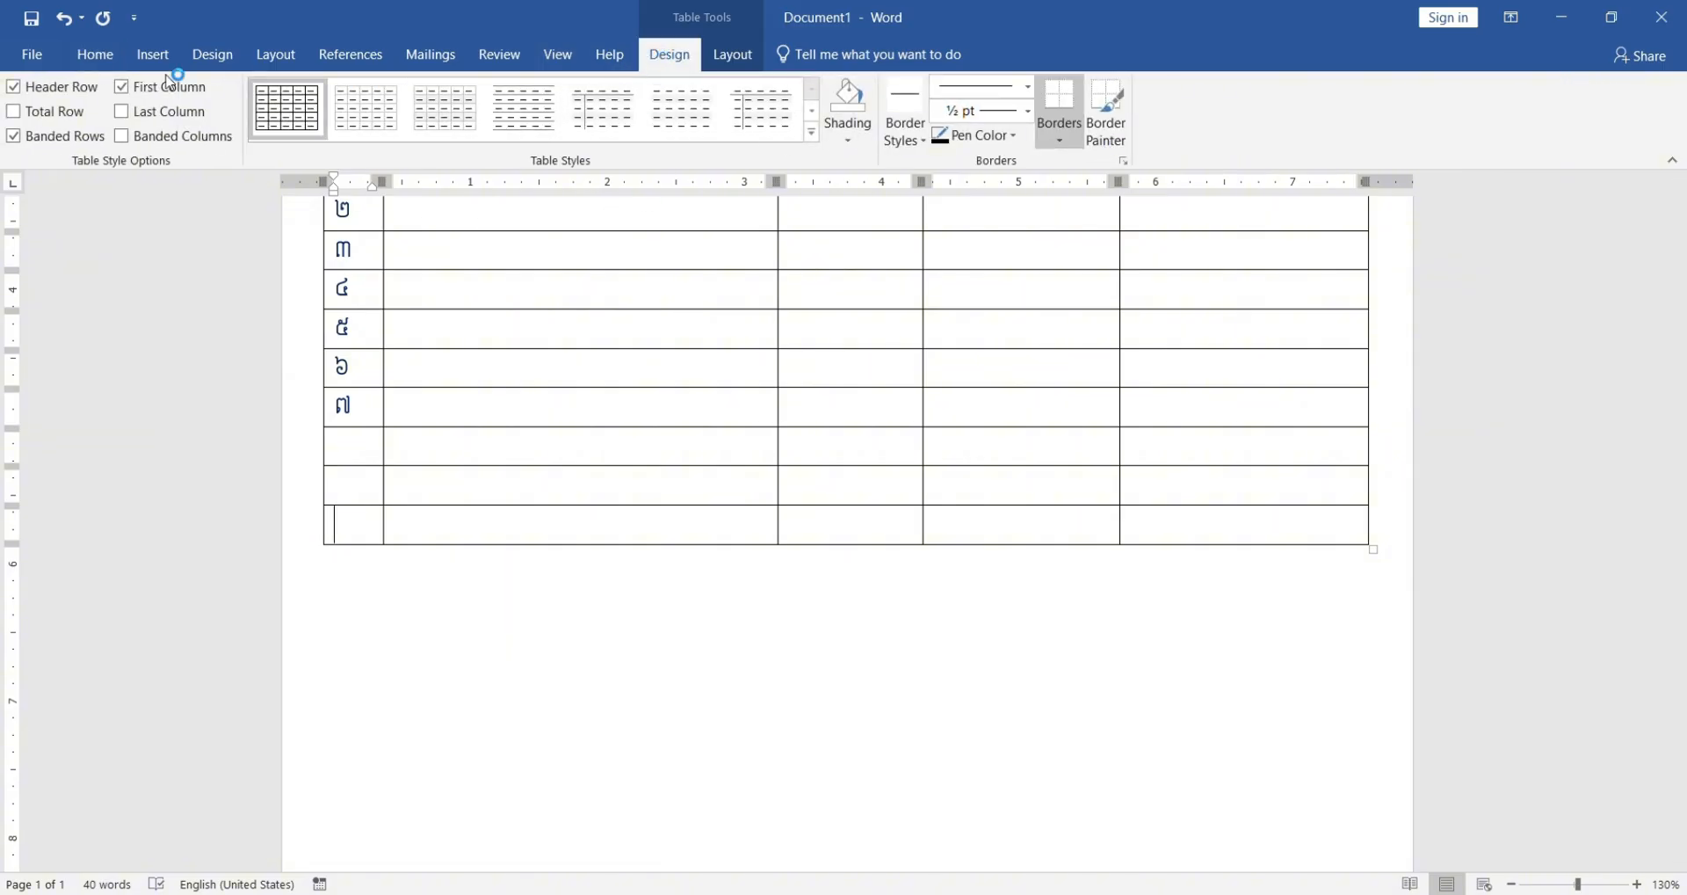
pyautogui.scroll(3, 104, 137)
pyautogui.click(669, 55)
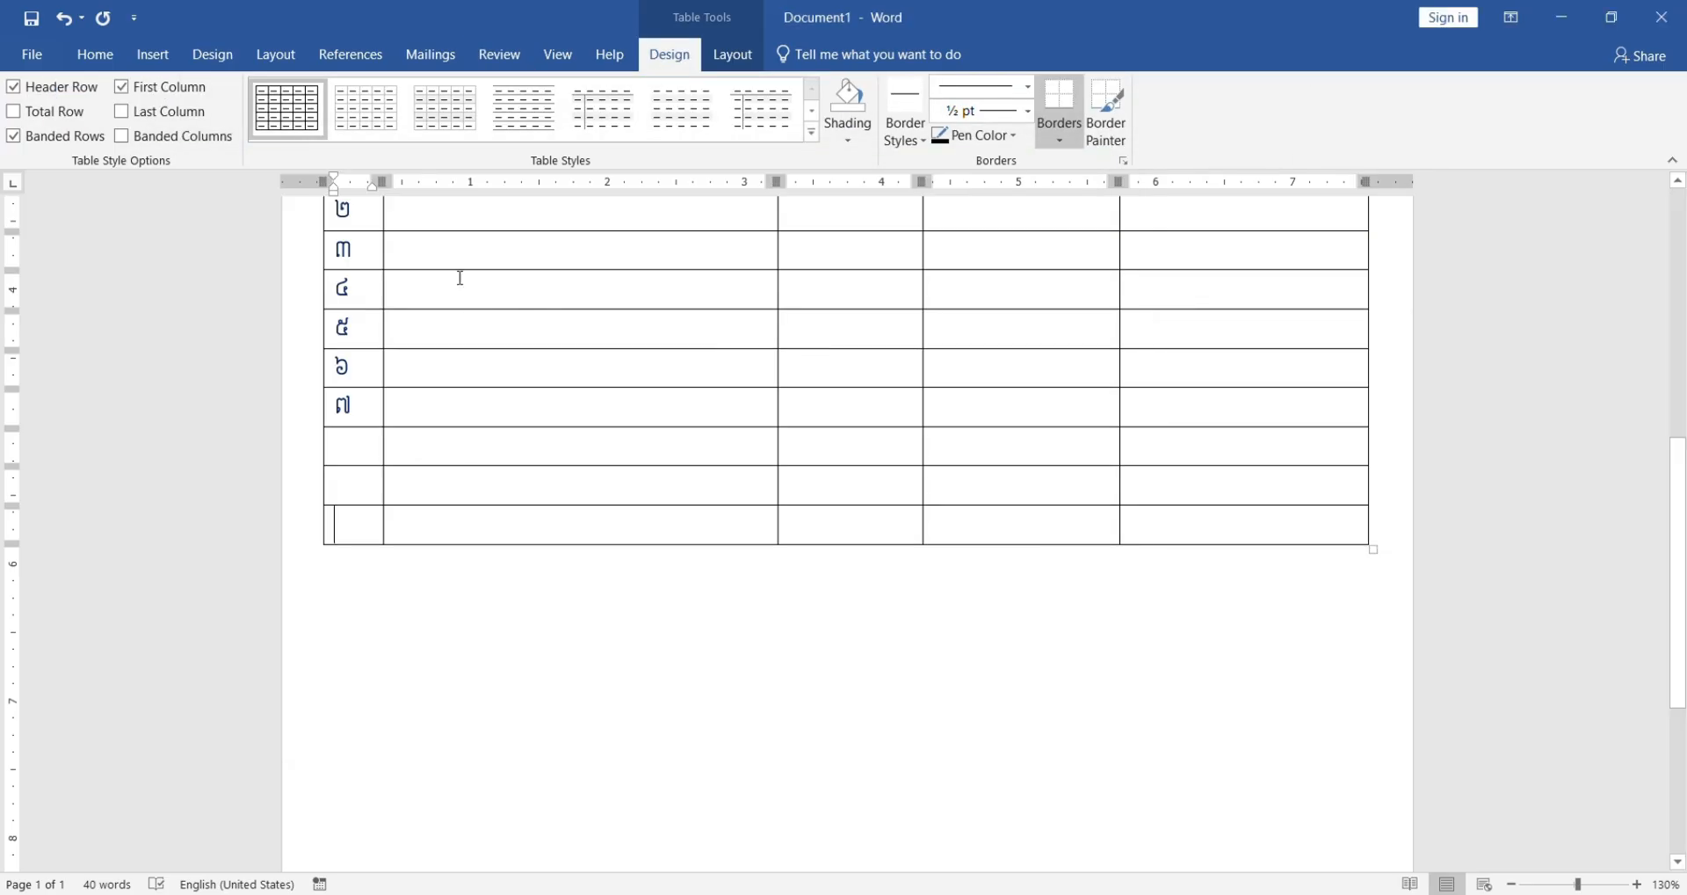
pyautogui.scroll(3, 547, 367)
pyautogui.click(315, 341)
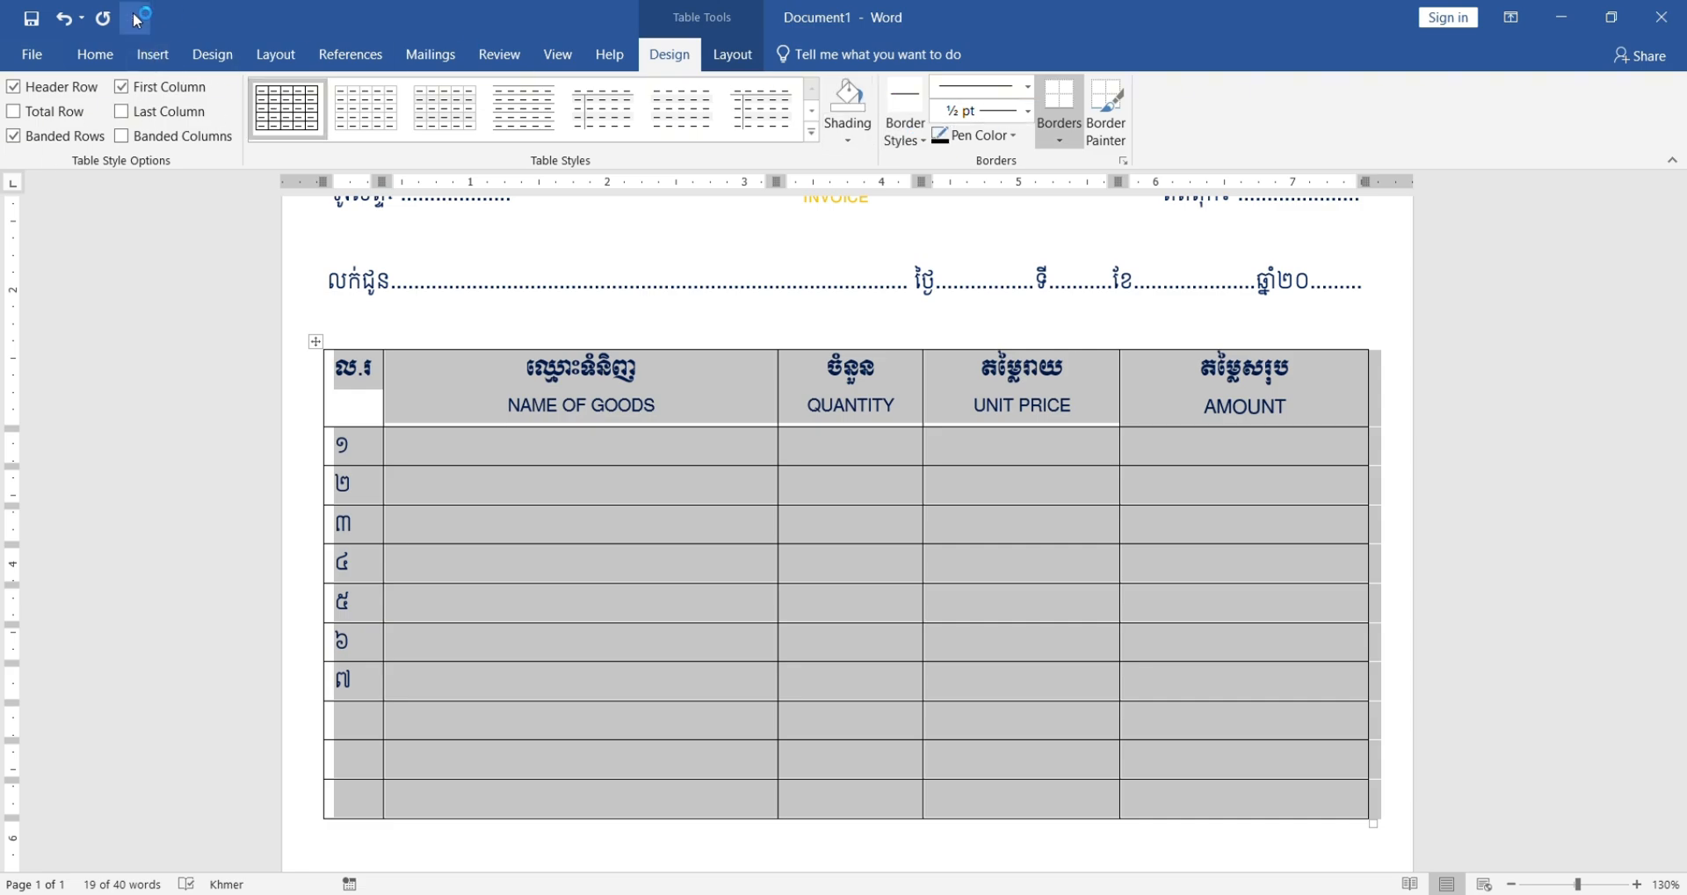
pyautogui.click(164, 60)
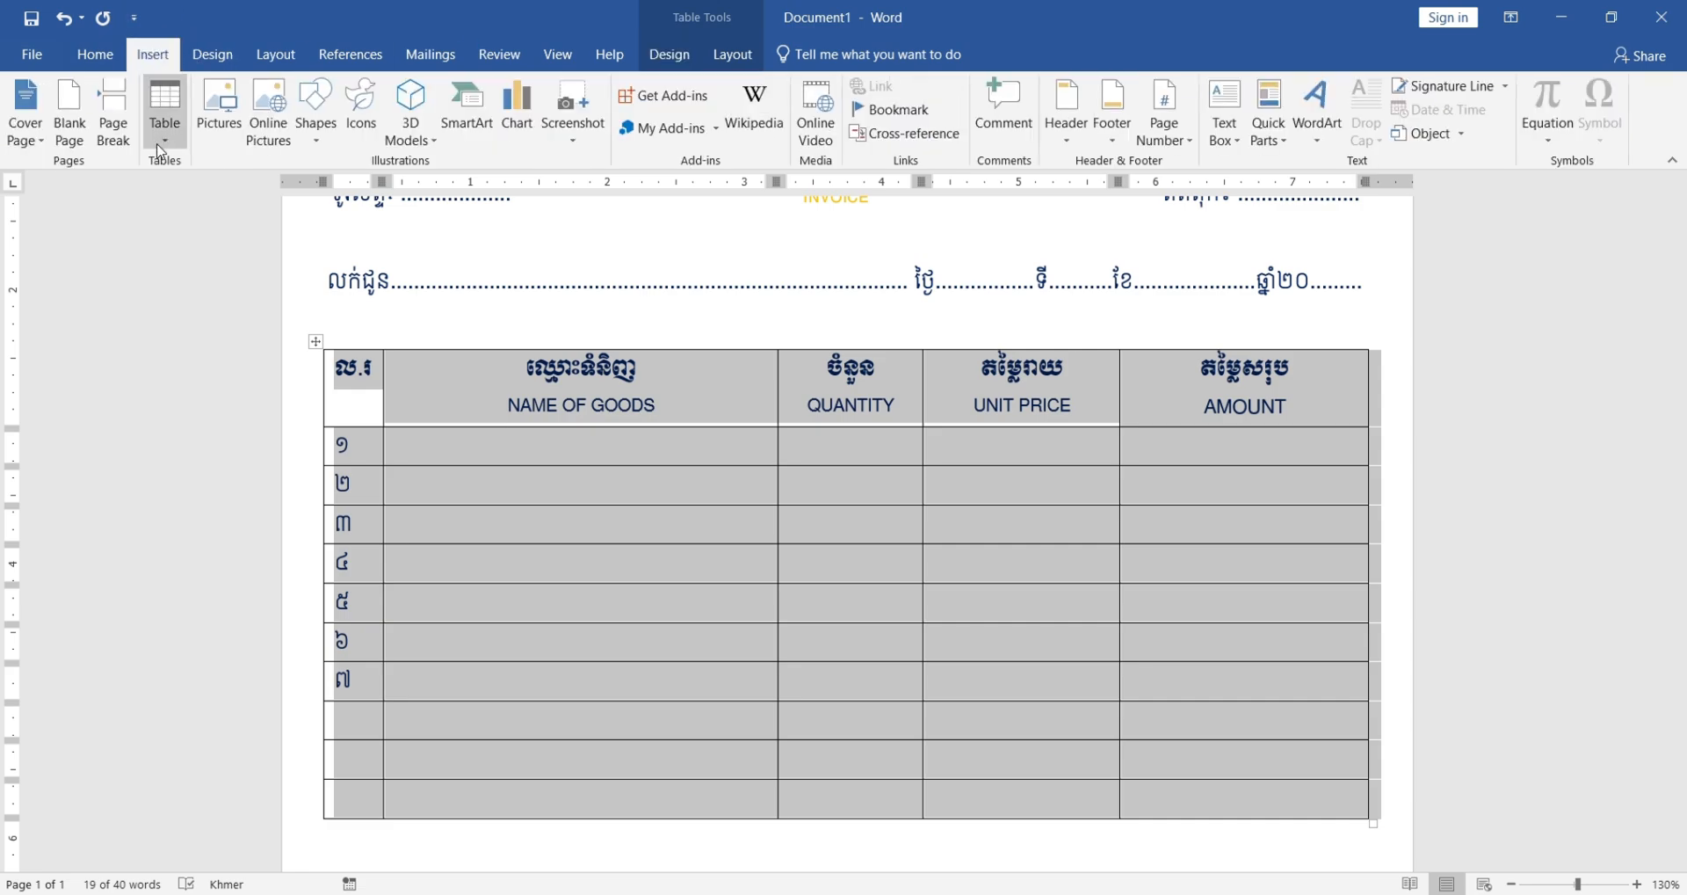
pyautogui.click(162, 141)
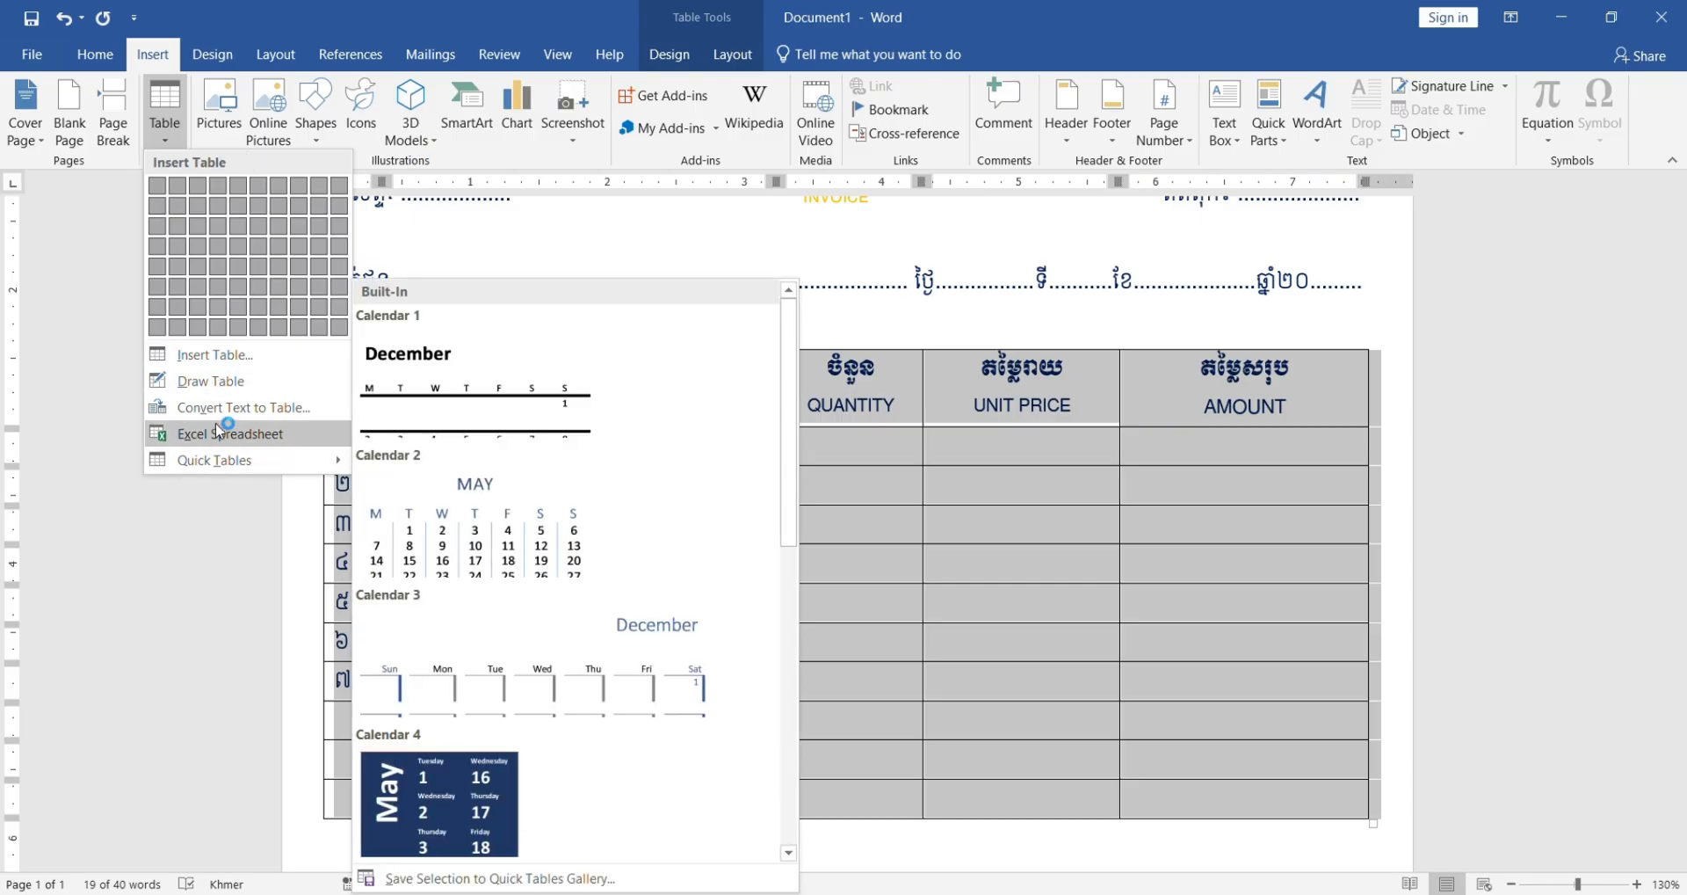
pyautogui.click(657, 52)
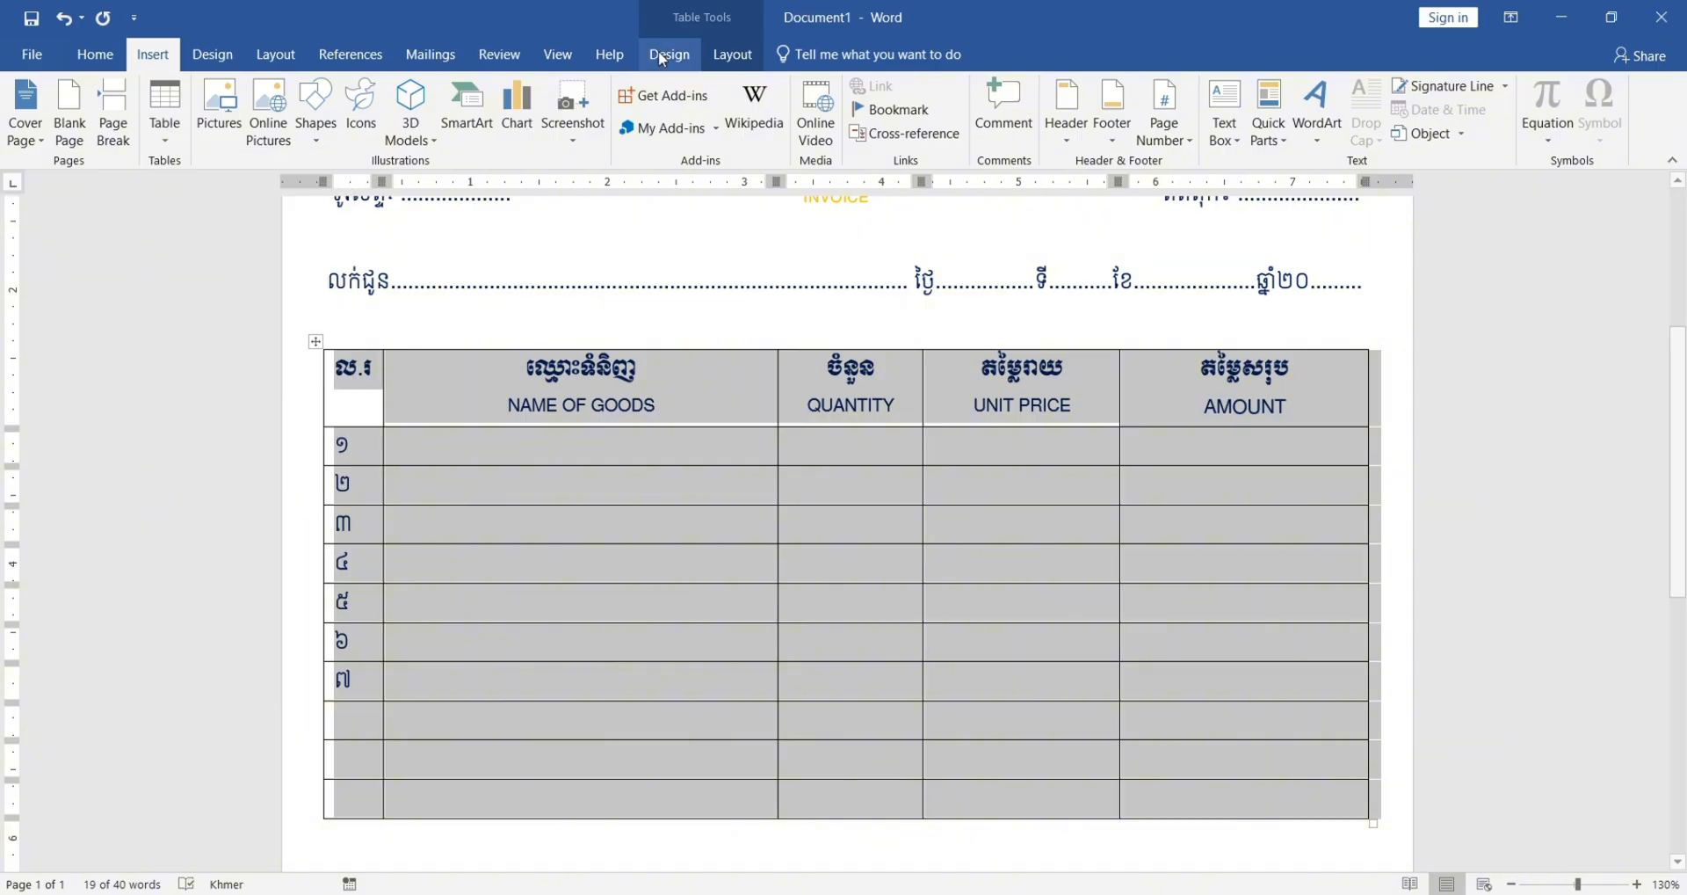
pyautogui.click(668, 54)
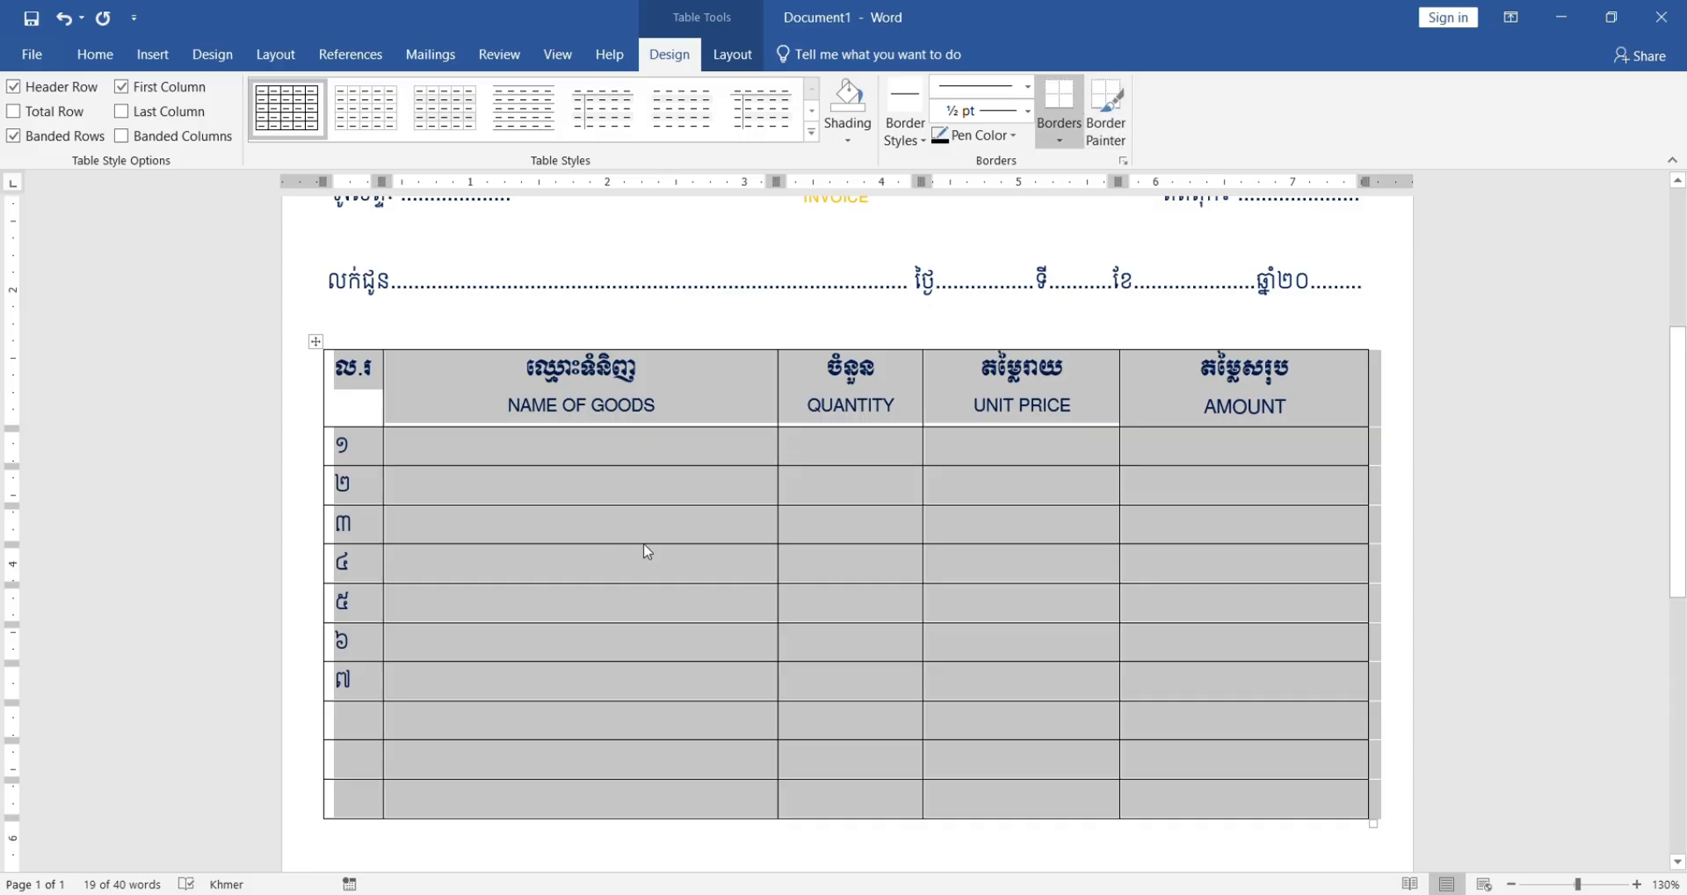
pyautogui.click(581, 490)
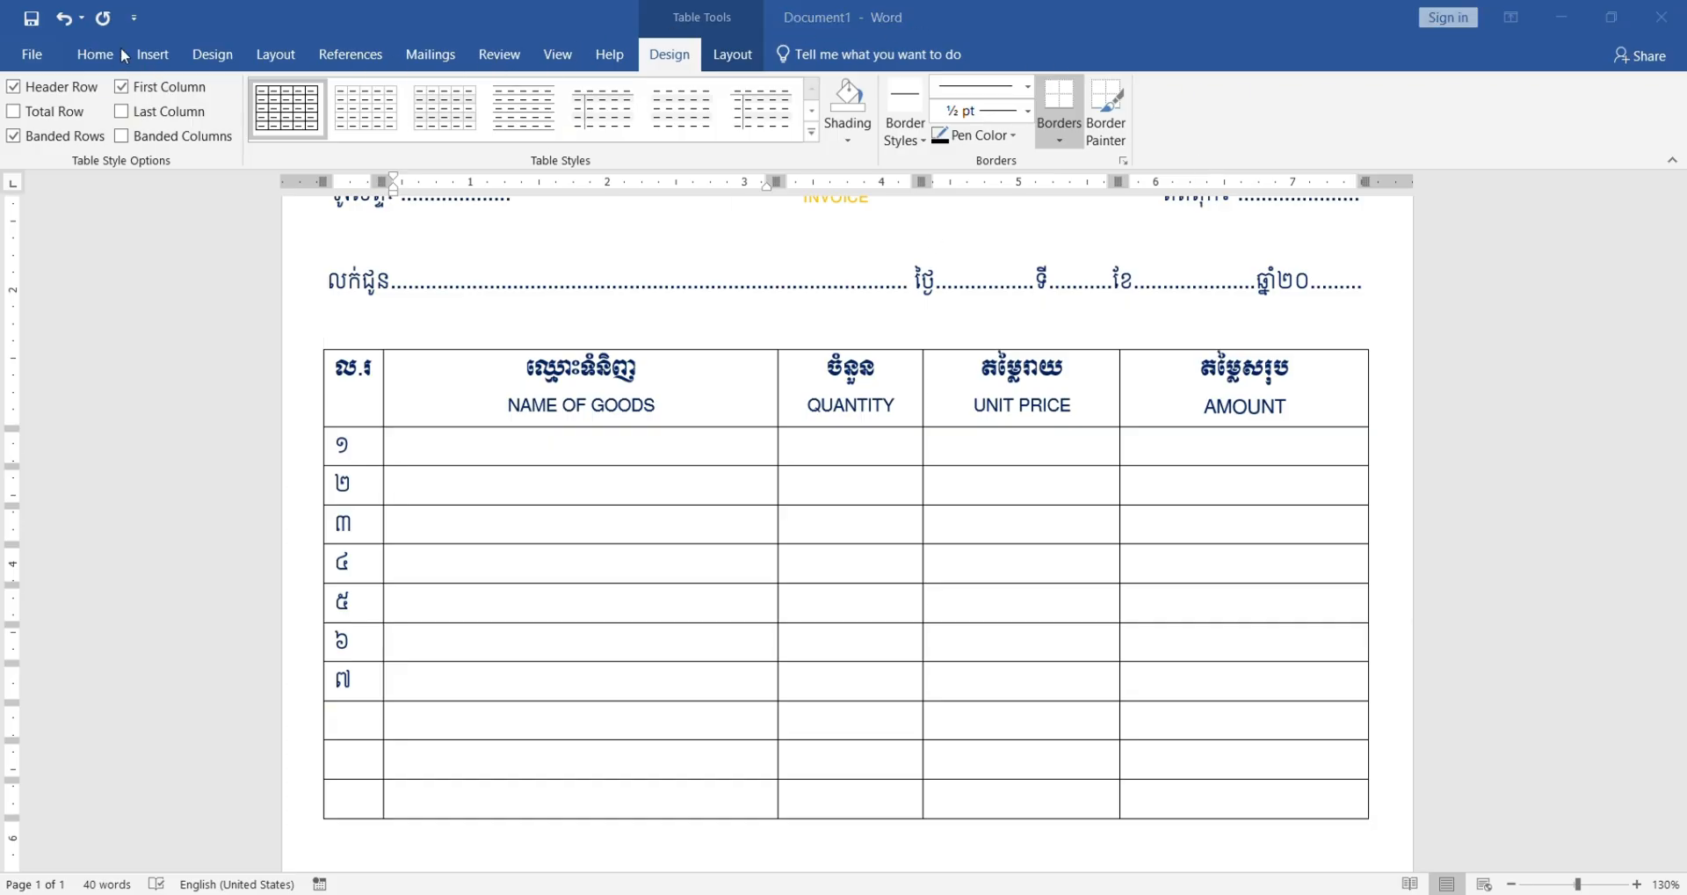
pyautogui.click(152, 55)
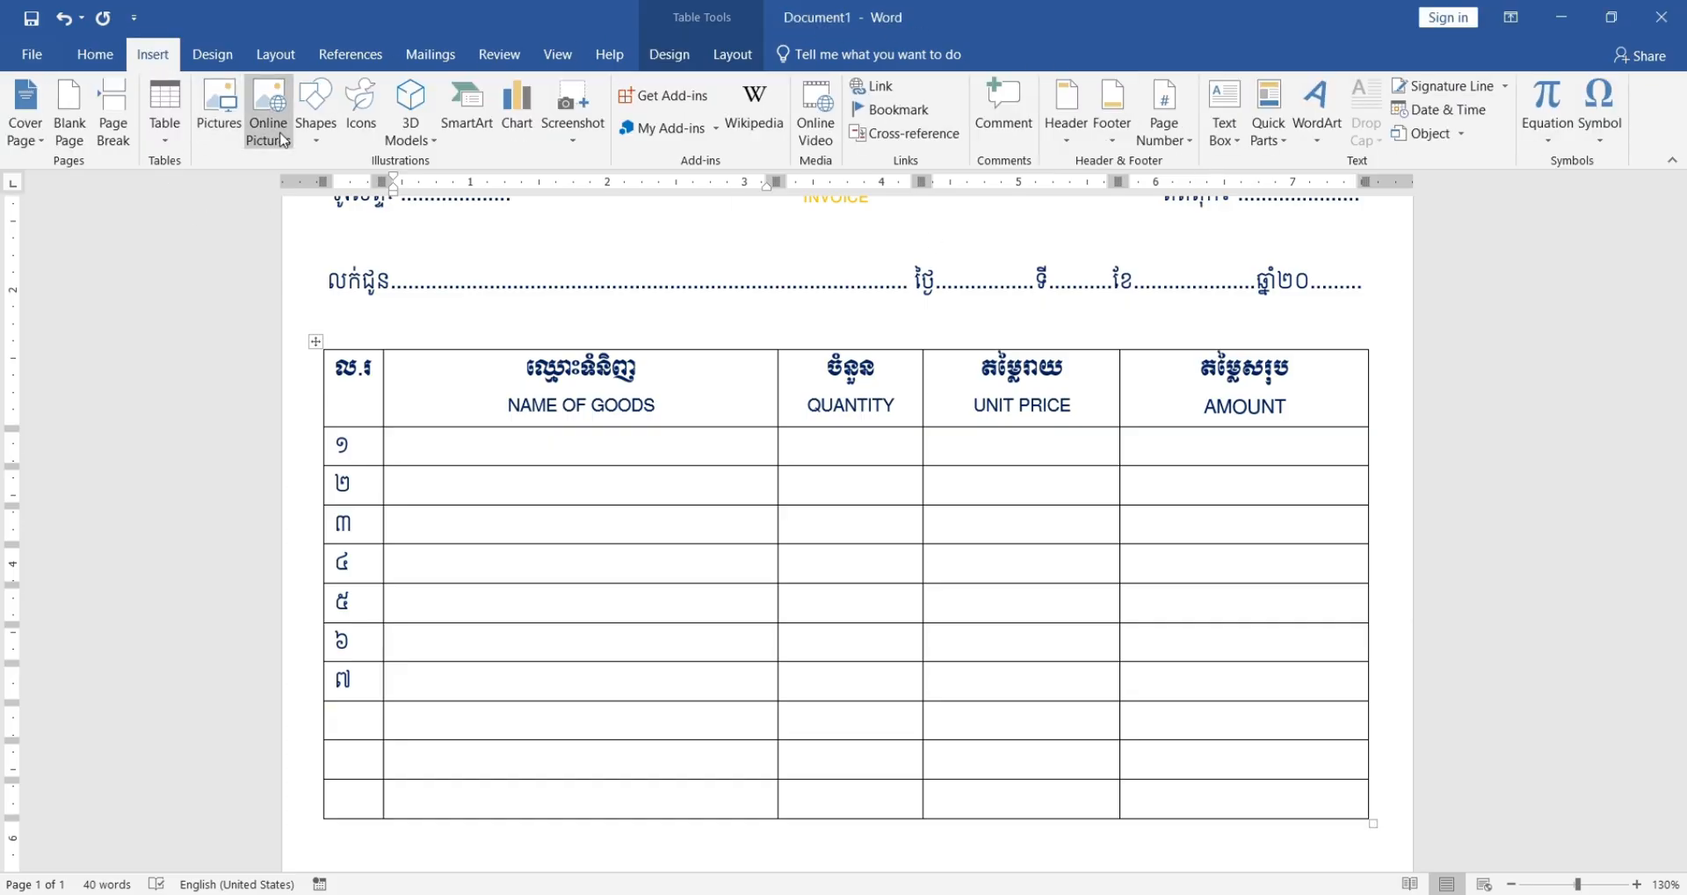
pyautogui.click(164, 132)
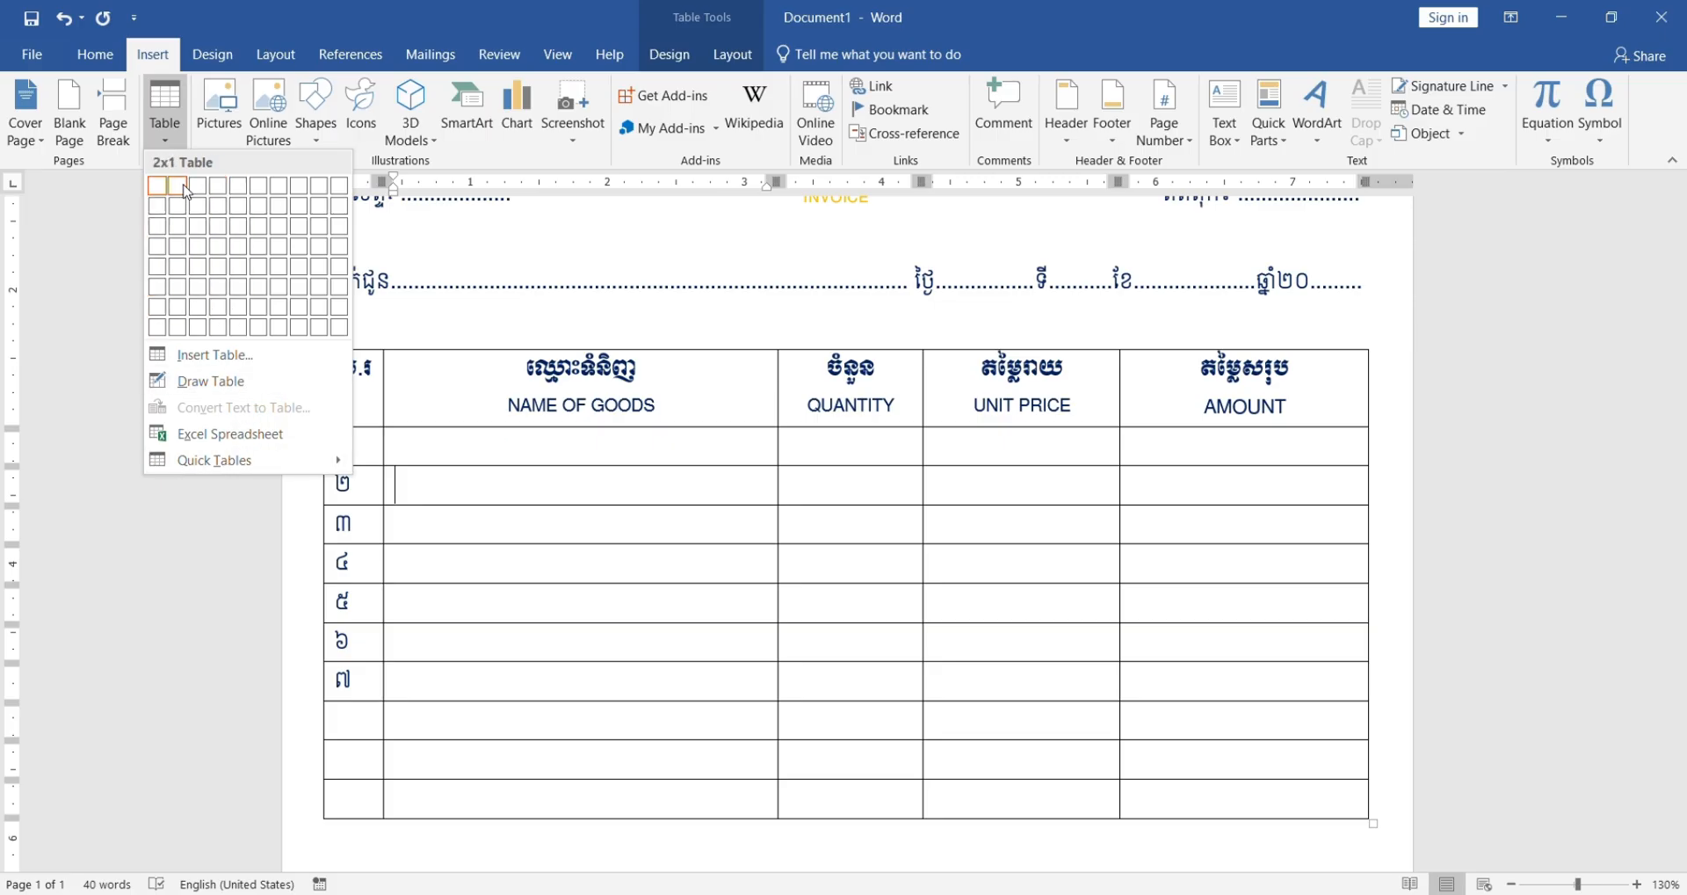
pyautogui.click(661, 58)
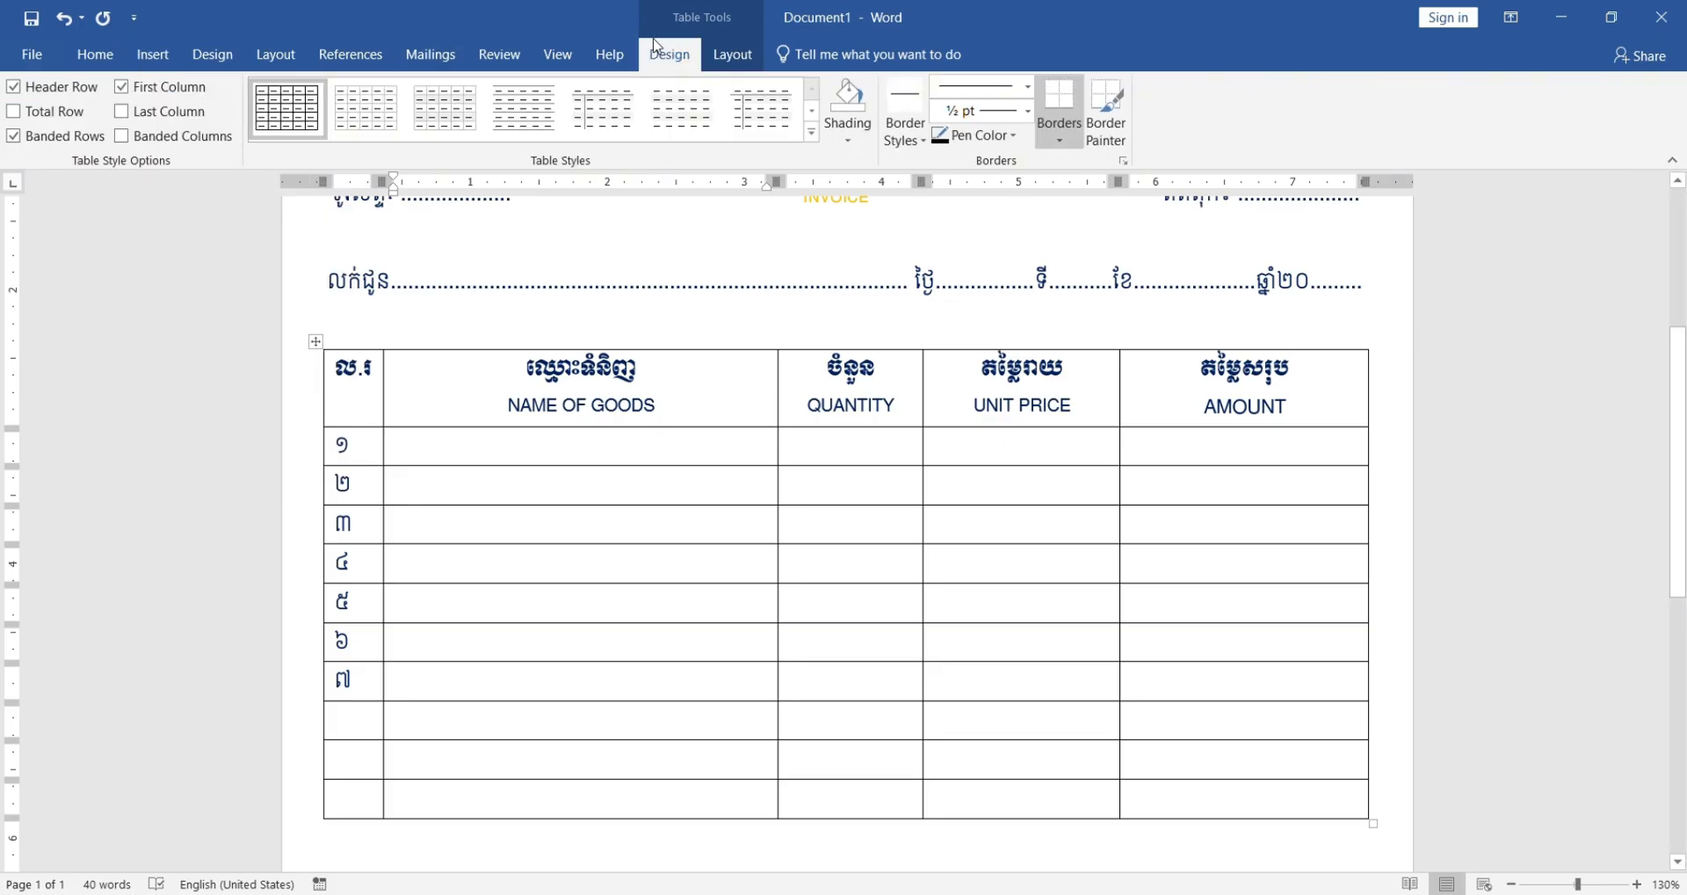
# Step: Erase the cell borders in the table's three empty bottom rows, keeping only the three cells under AMOUNT
pyautogui.click(732, 54)
pyautogui.scroll(-3, 588, 514)
pyautogui.click(240, 111)
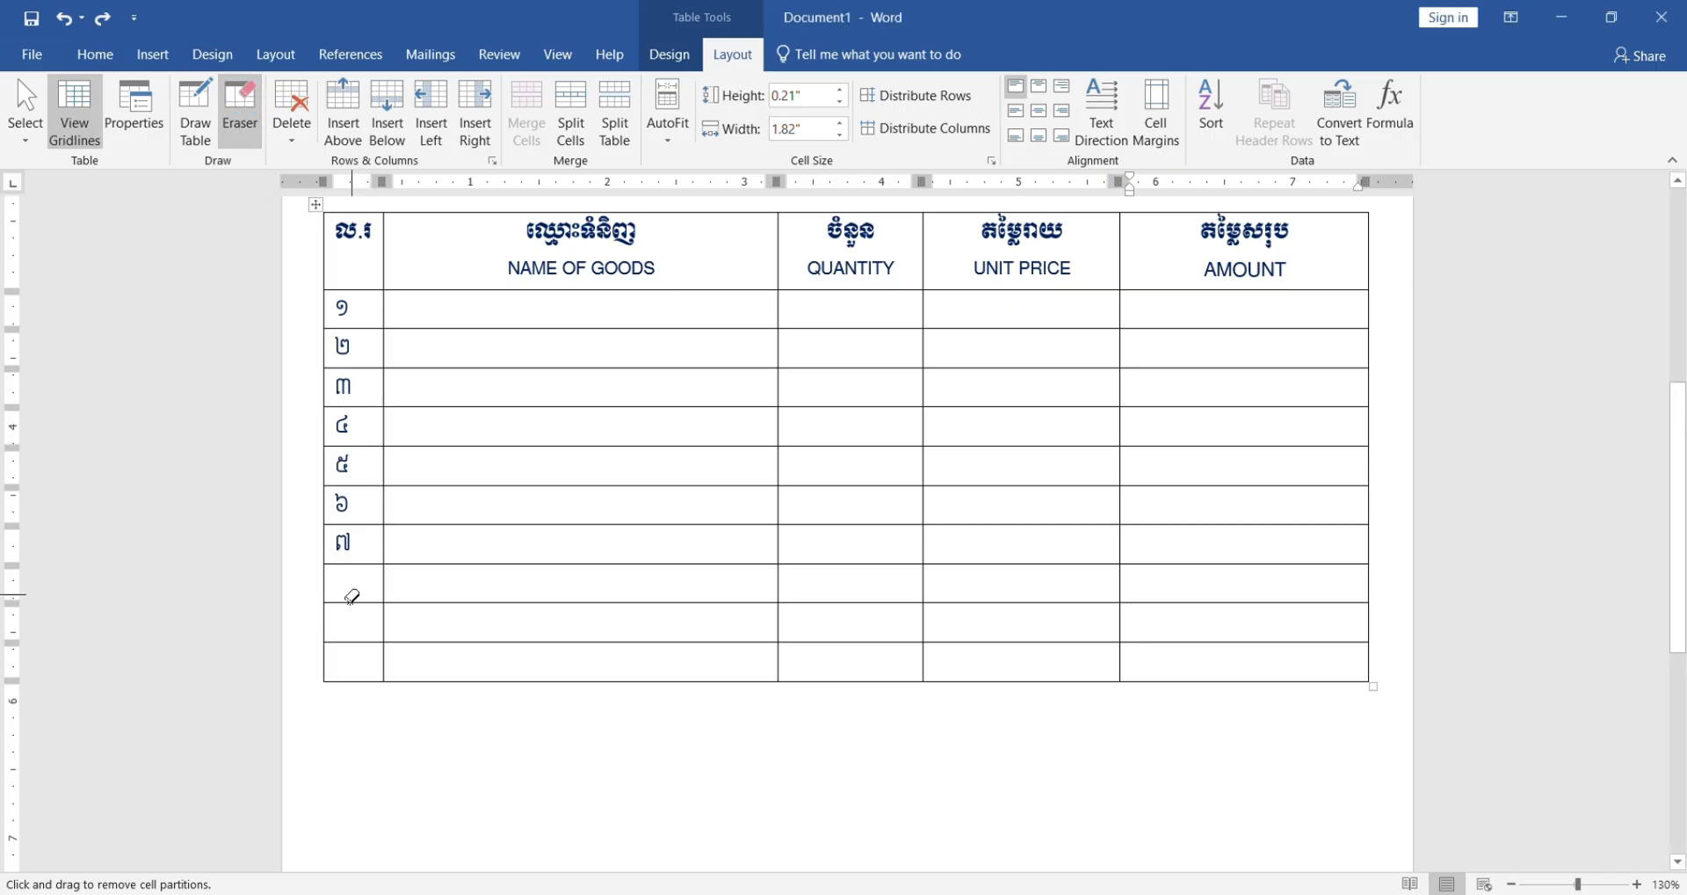
pyautogui.moveTo(322, 577)
pyautogui.mouseDown()
pyautogui.moveTo(427, 589)
pyautogui.moveTo(372, 648)
pyautogui.moveTo(653, 656)
pyautogui.mouseUp()
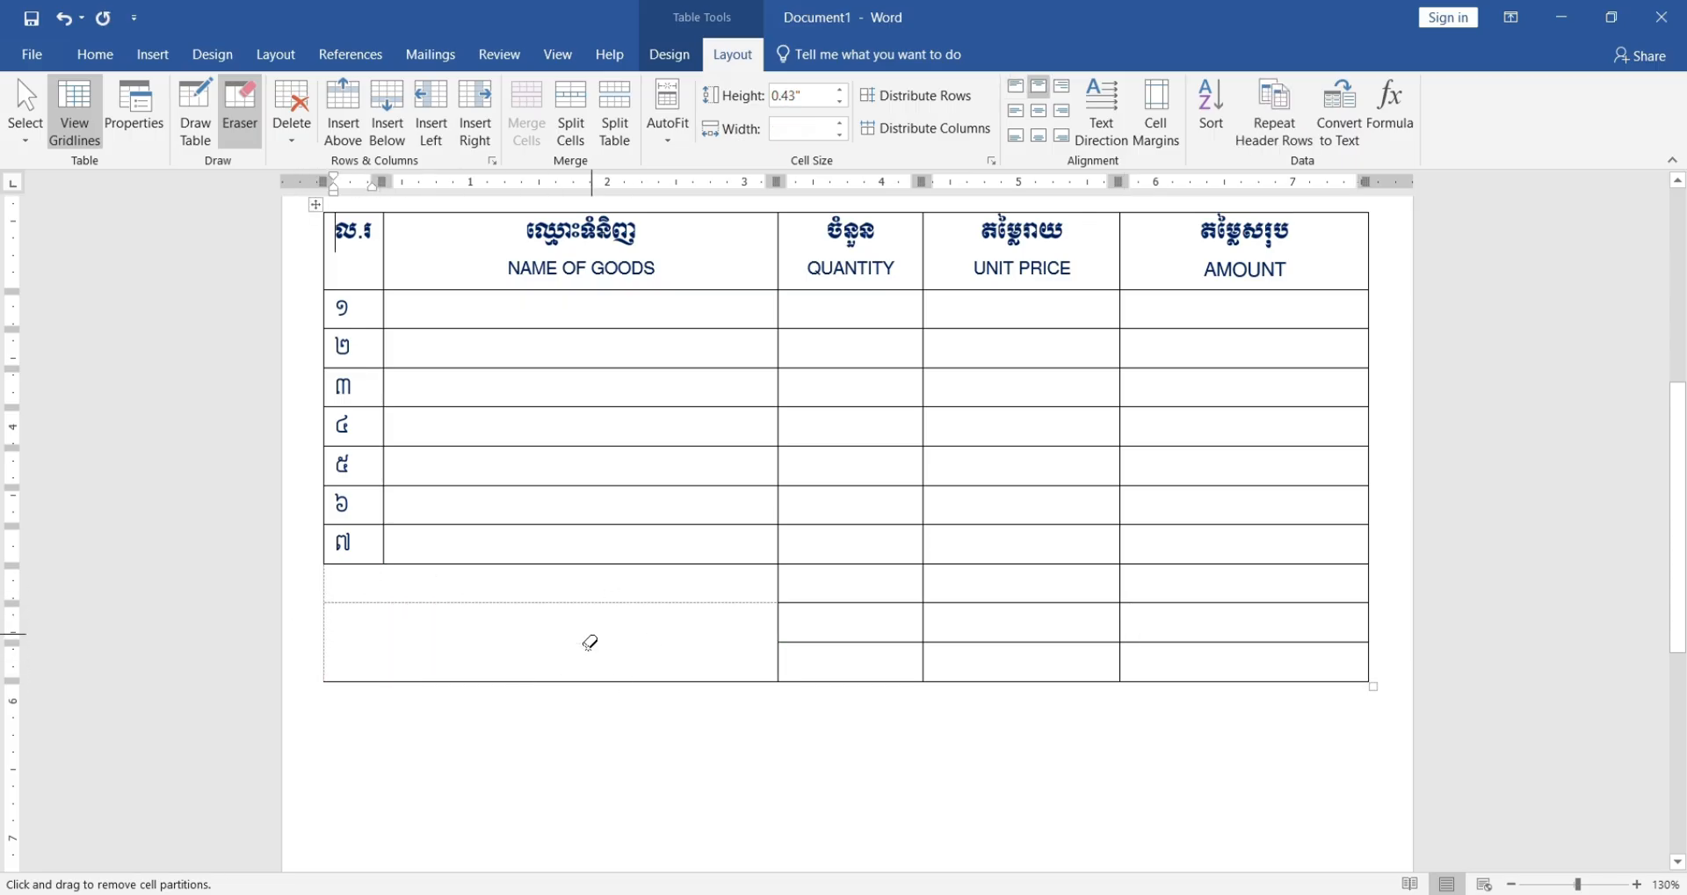
pyautogui.moveTo(577, 722); pyautogui.dragTo(533, 605)
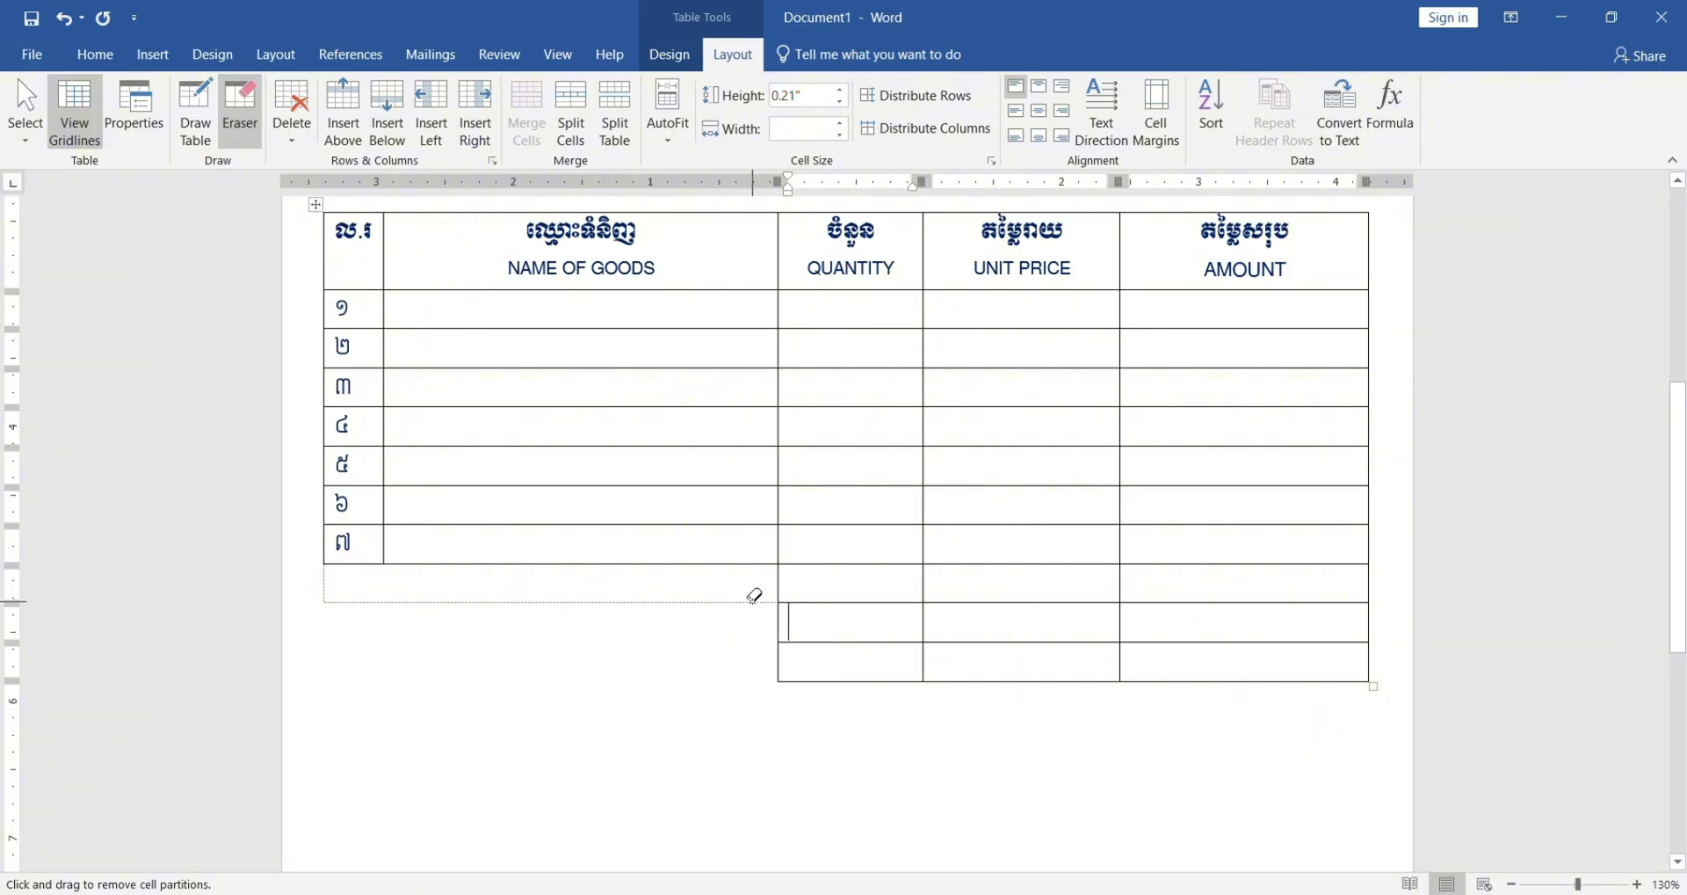
pyautogui.moveTo(730, 588)
pyautogui.mouseDown()
pyautogui.moveTo(915, 584)
pyautogui.moveTo(1024, 694)
pyautogui.mouseUp()
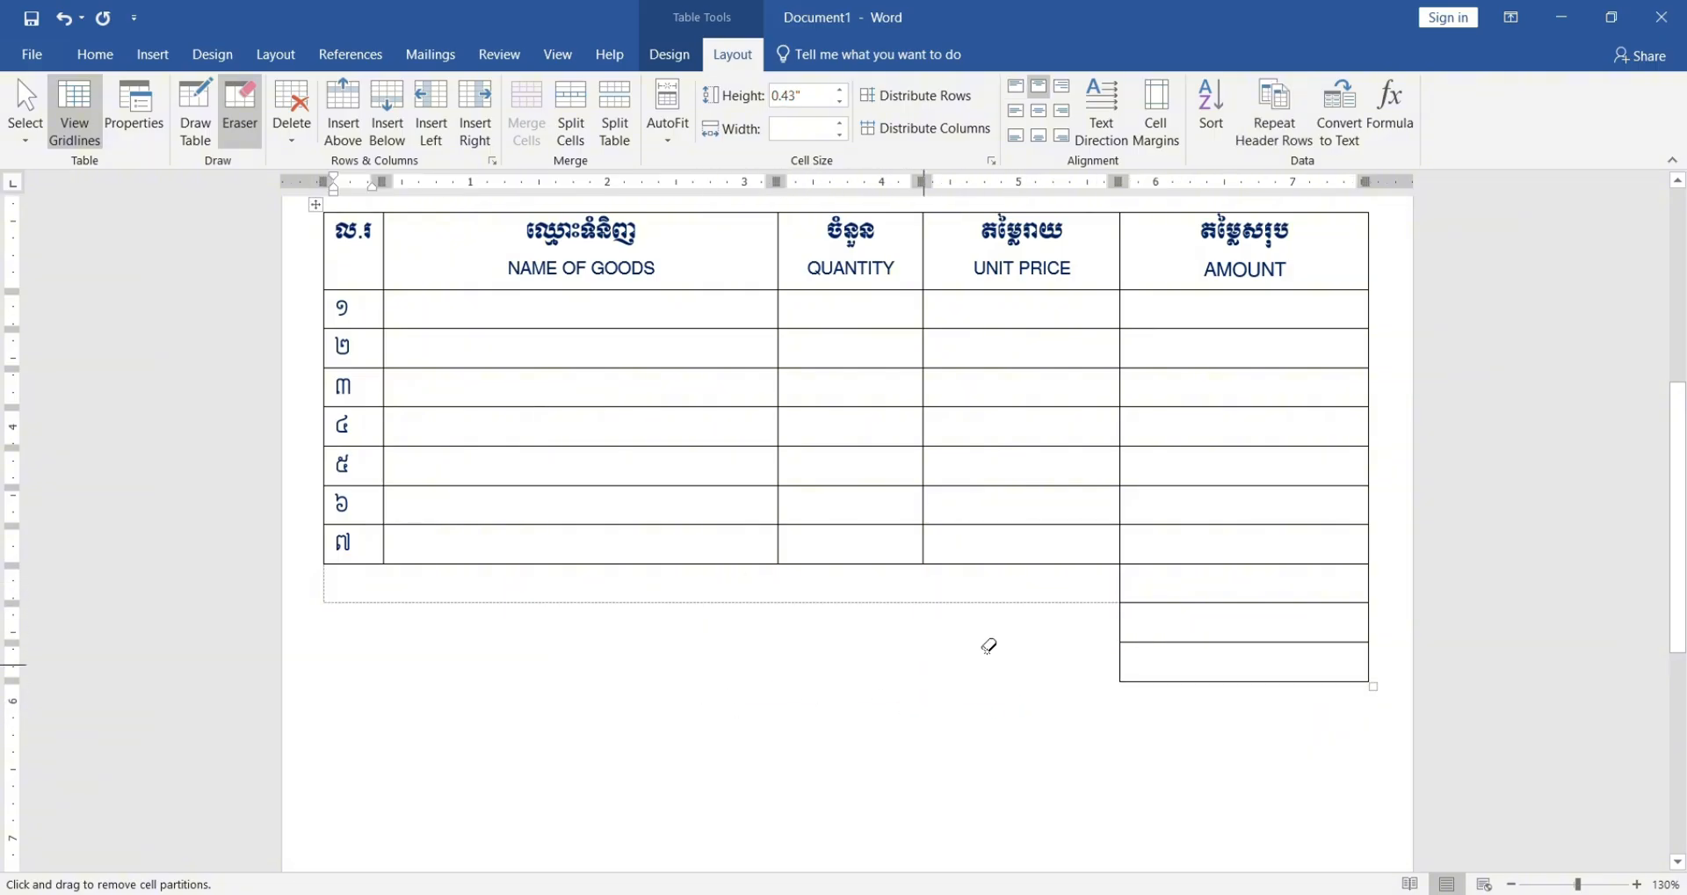
pyautogui.click(25, 123)
pyautogui.press('Escape')
pyautogui.press('Escape')
pyautogui.click(547, 674)
pyautogui.click(1240, 614)
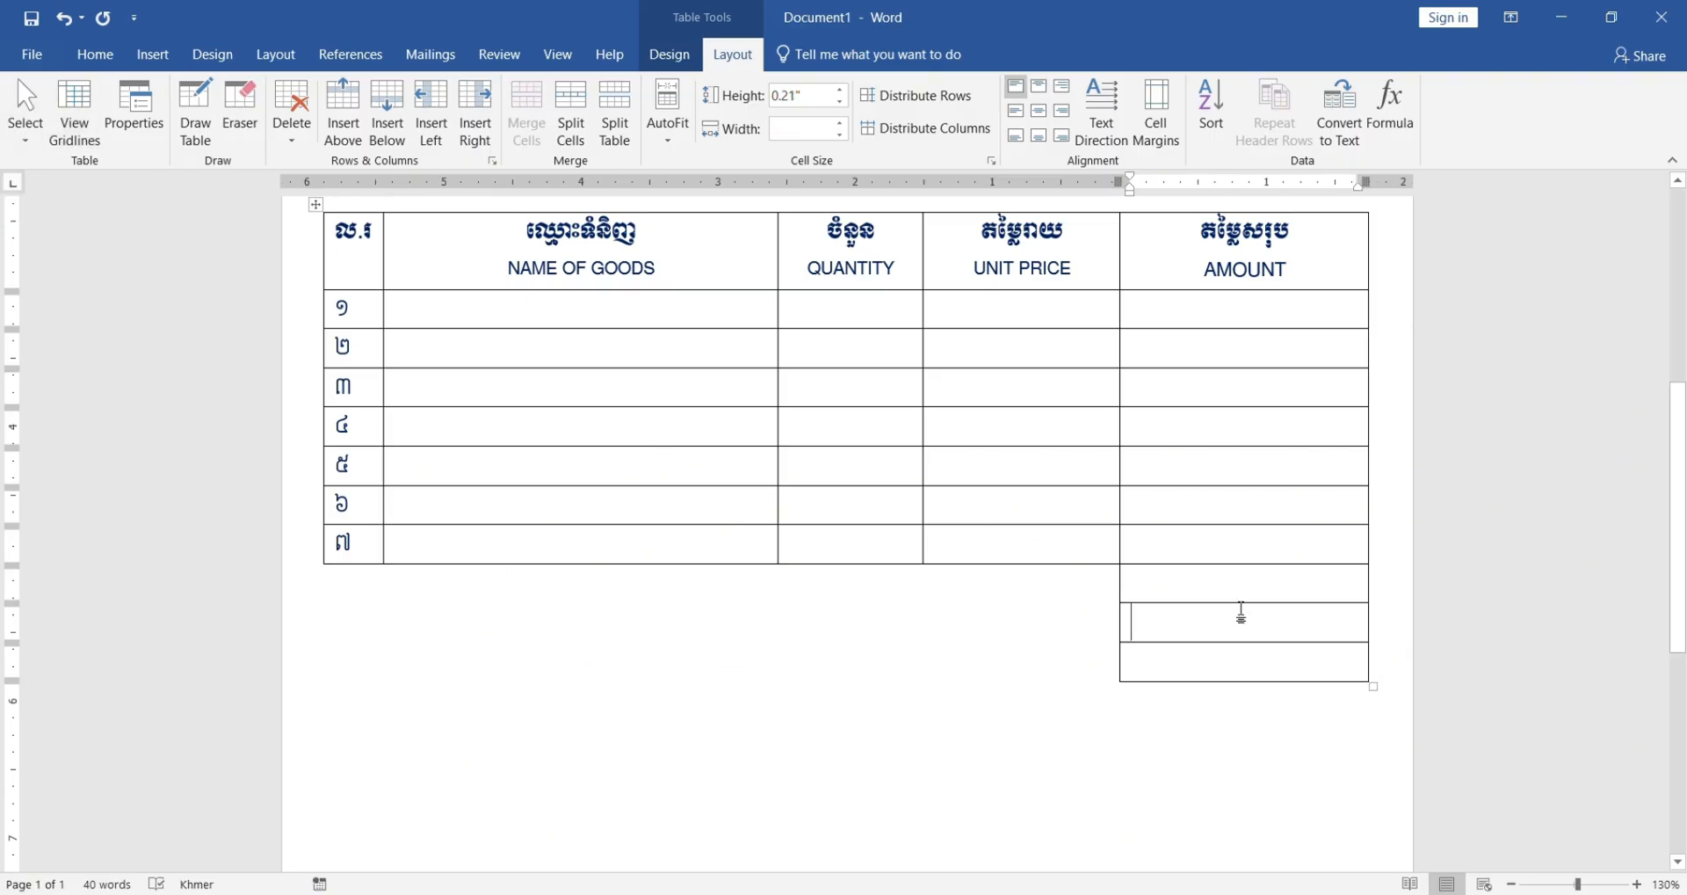
pyautogui.click(1069, 597)
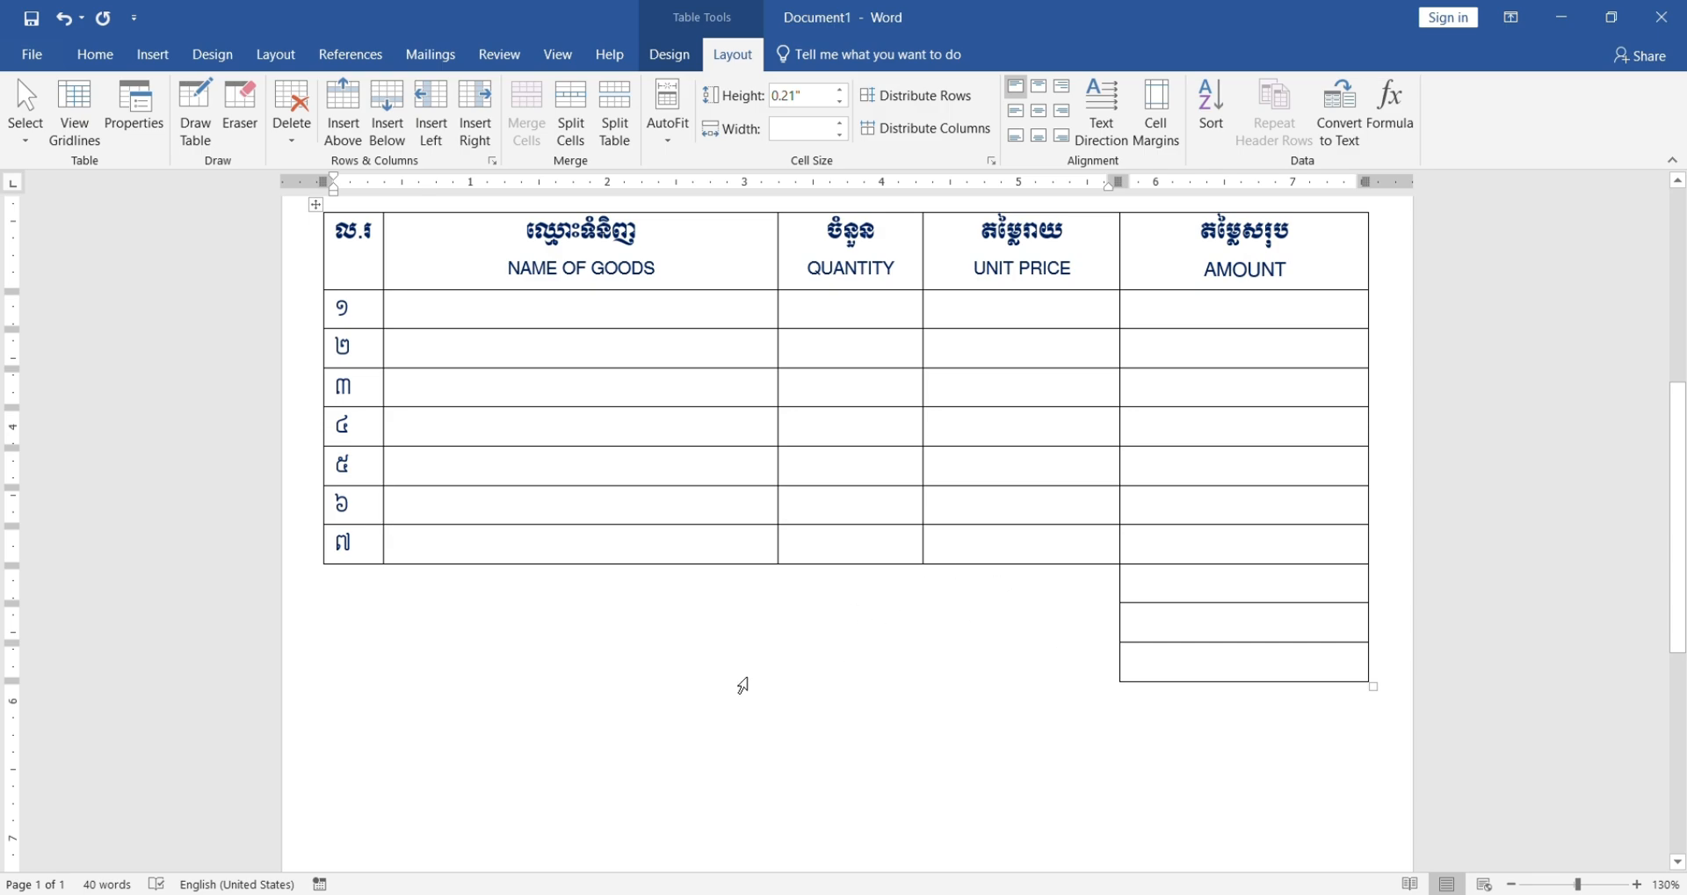
# Step: Place a copy of the customer/date line text box just below row ៧ of the goods table
pyautogui.scroll(3, 859, 455)
pyautogui.click(772, 320)
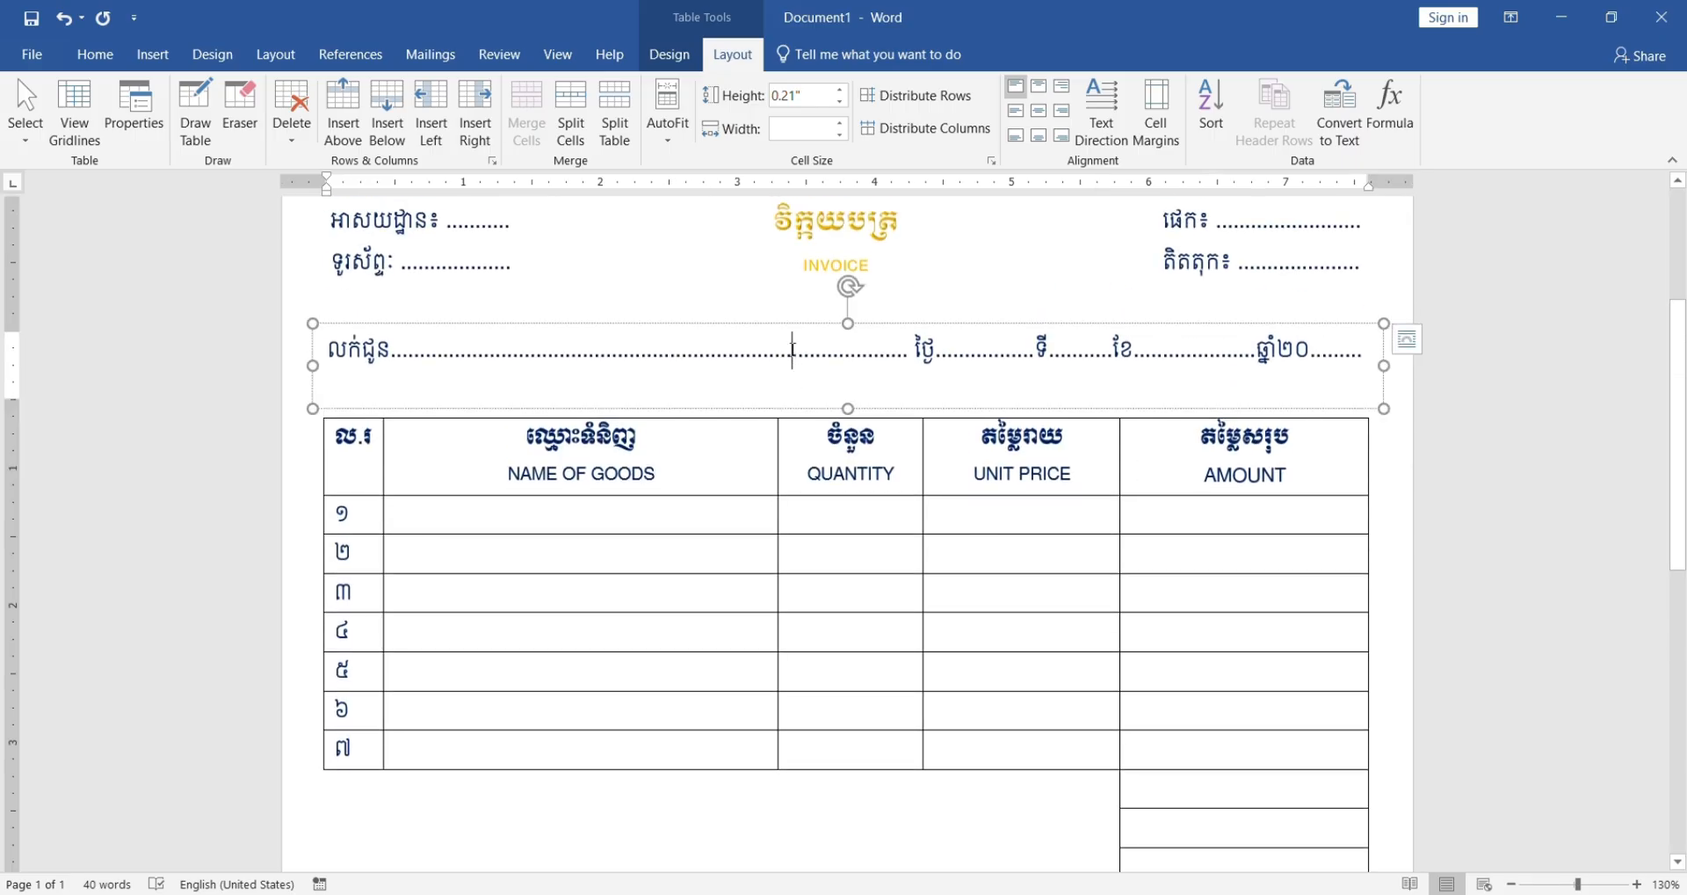
pyautogui.click(772, 325)
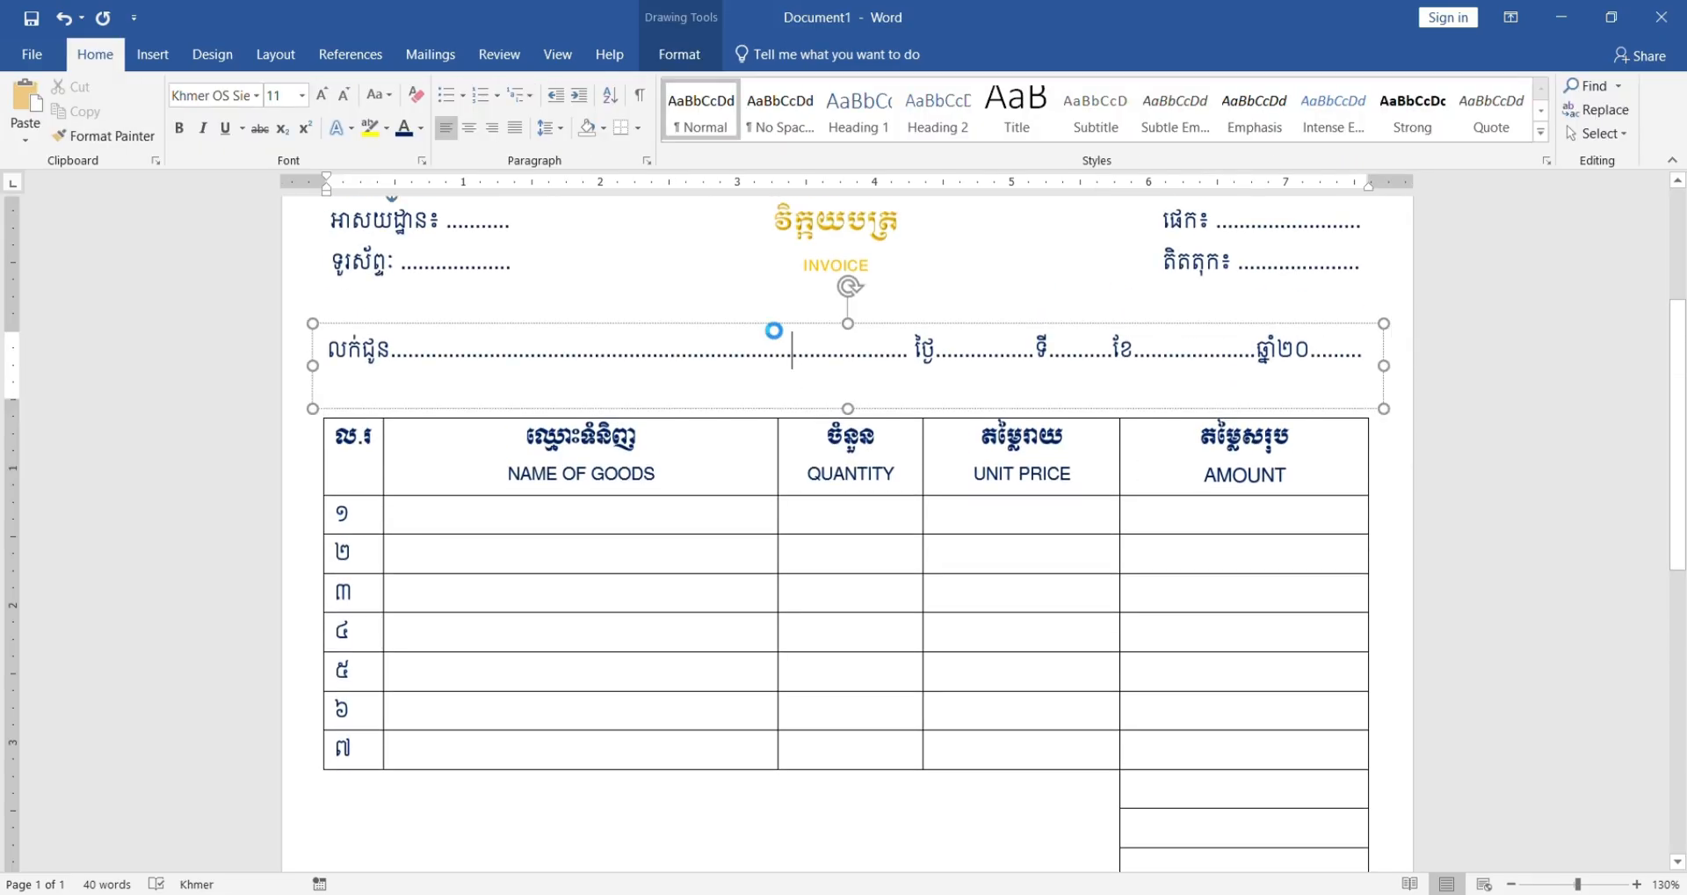
pyautogui.moveTo(772, 328); pyautogui.dragTo(879, 828)
pyautogui.scroll(-5, 911, 741)
pyautogui.scroll(1, 895, 566)
pyautogui.click(805, 435)
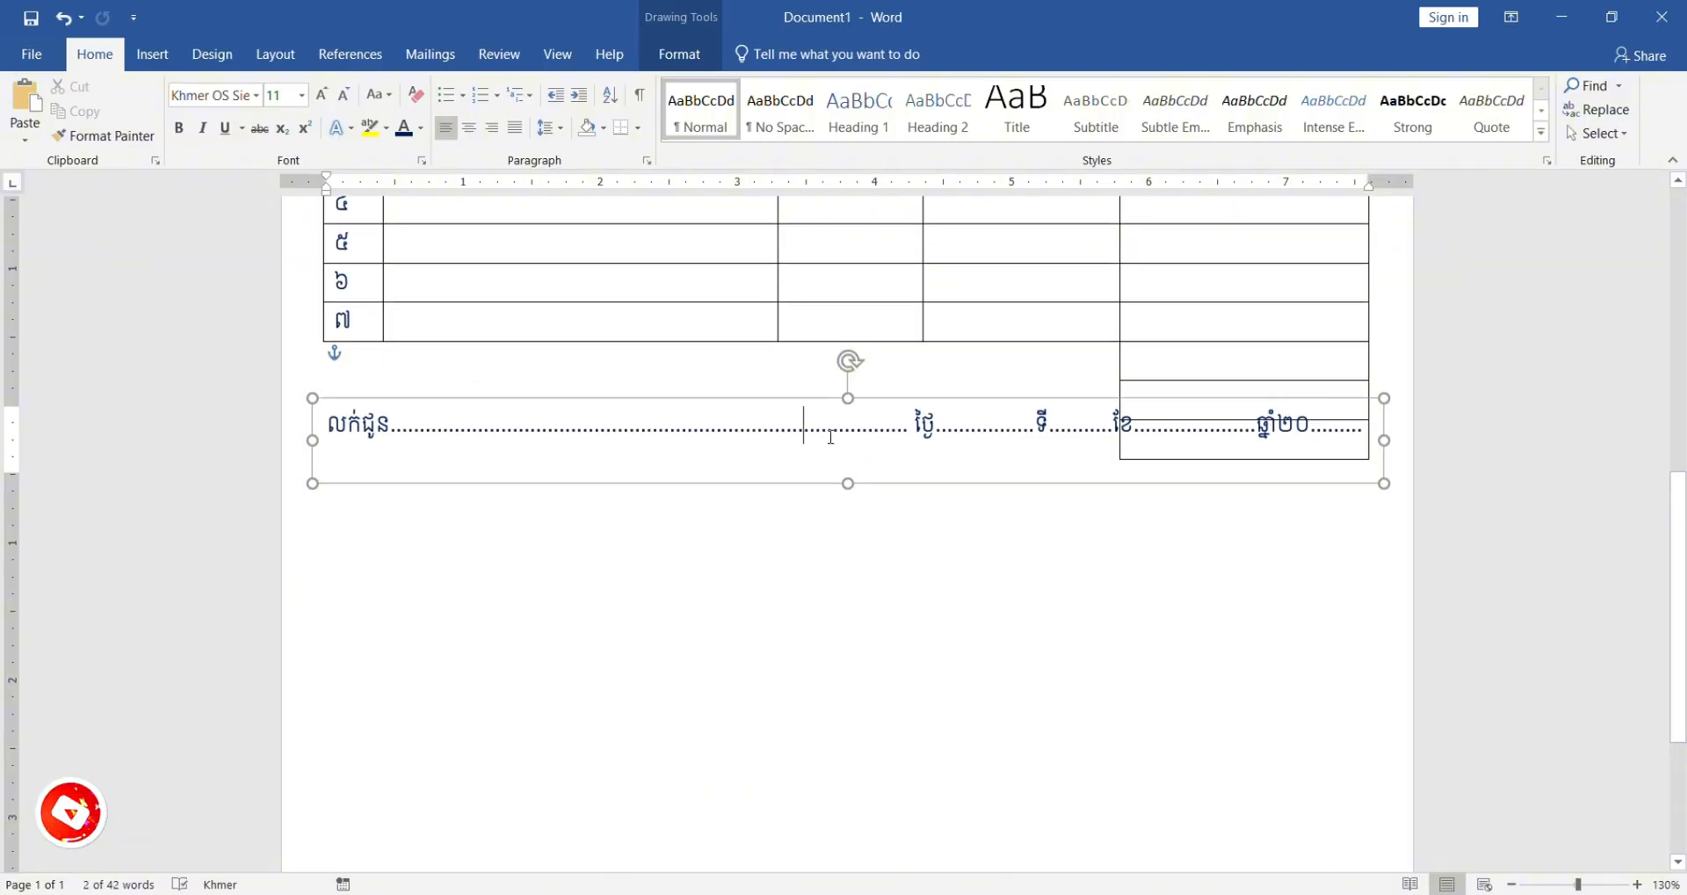
# Step: Replace the copied text box's content with "សរុប/Totall"
pyautogui.hotkey('ctrl', 'a')
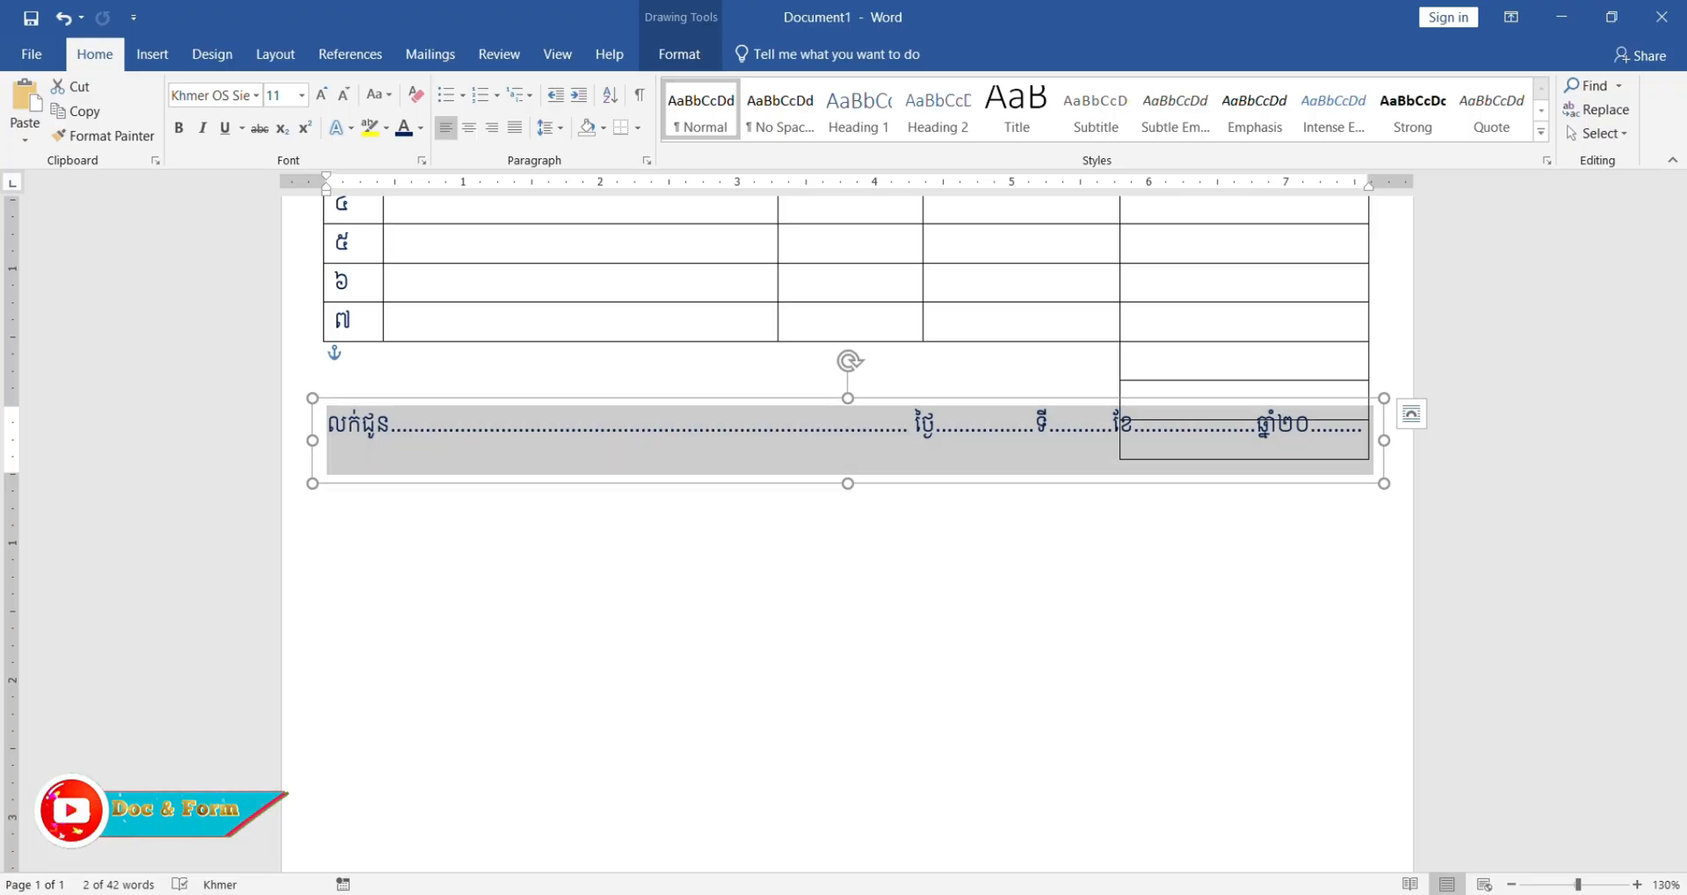
pyautogui.write('សរុប')
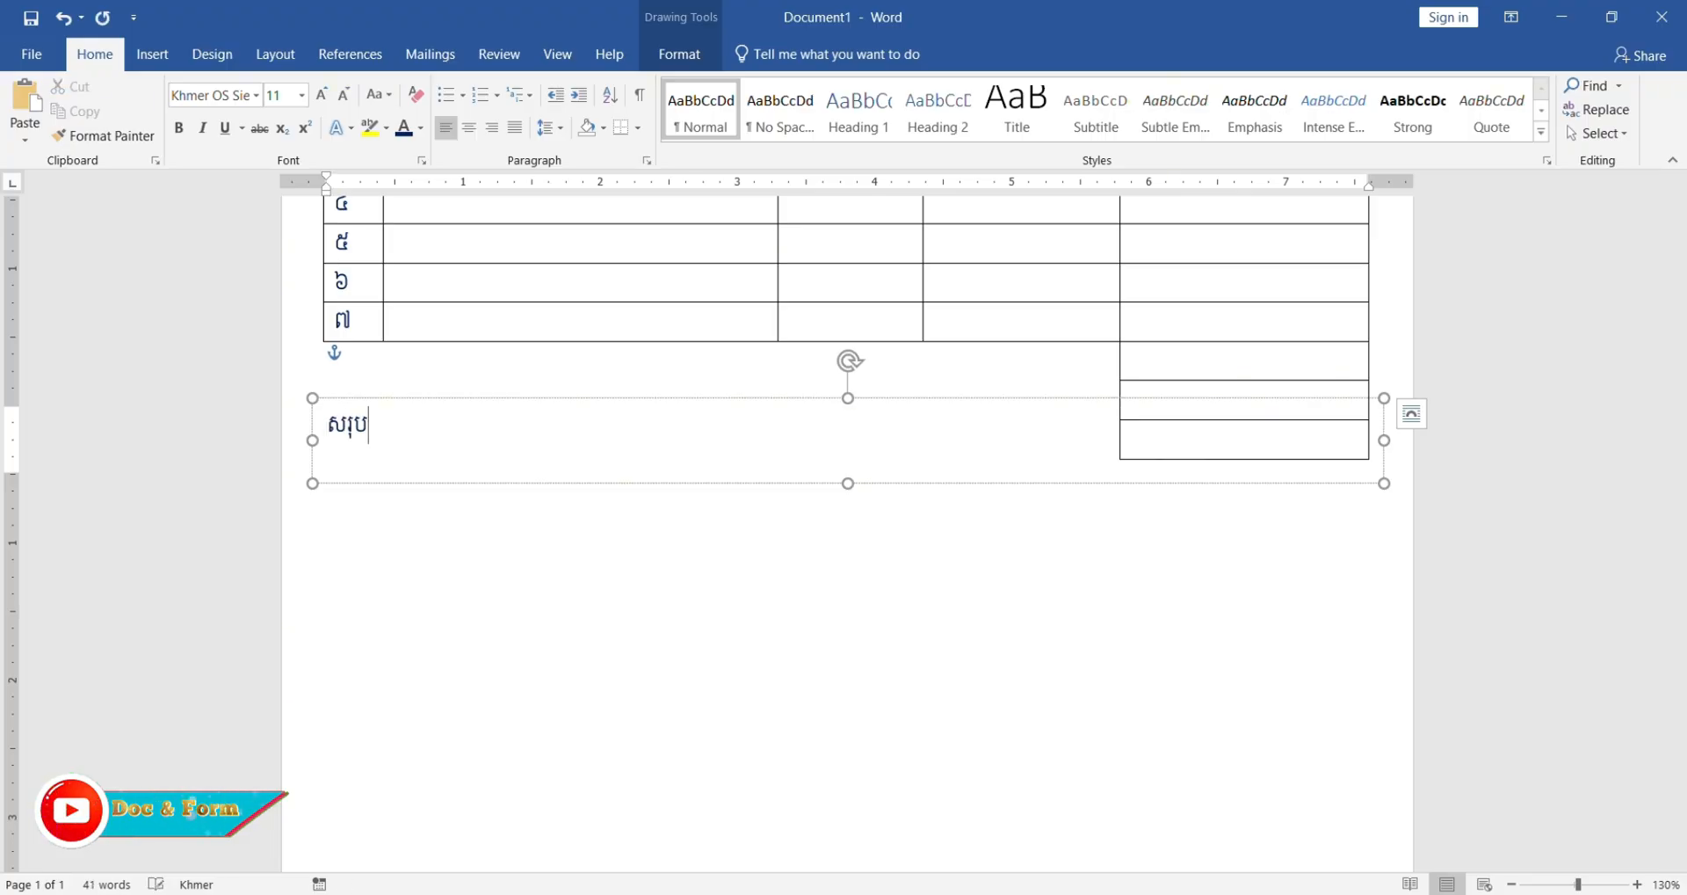
pyautogui.write('/')
pyautogui.hotkey('alt', 'shift')
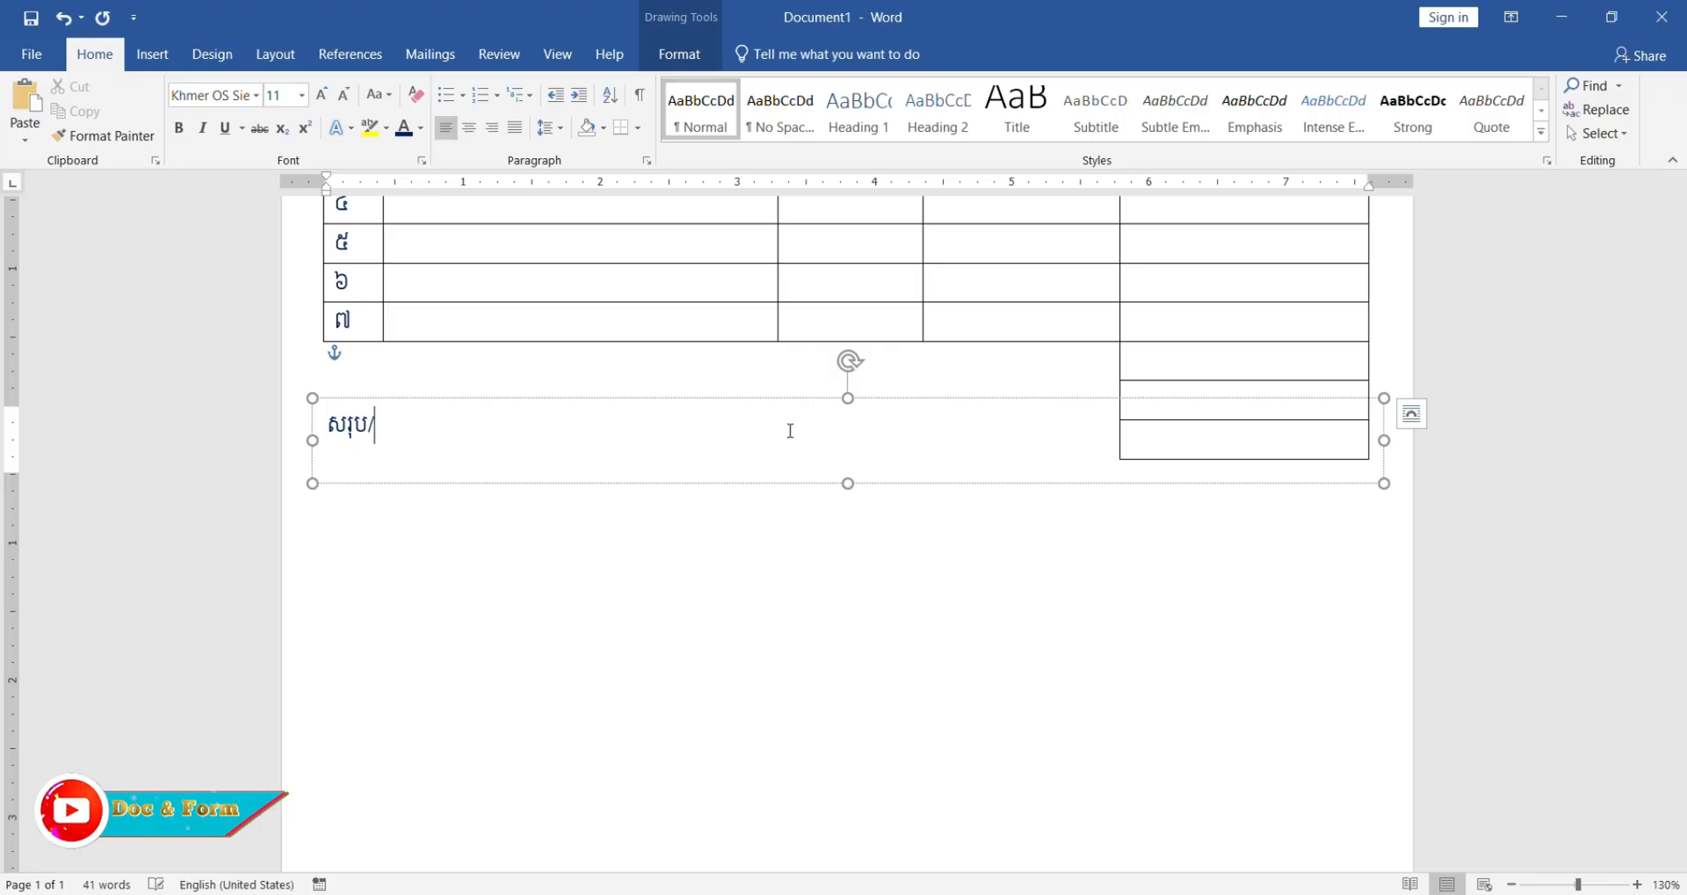
pyautogui.write('Totall')
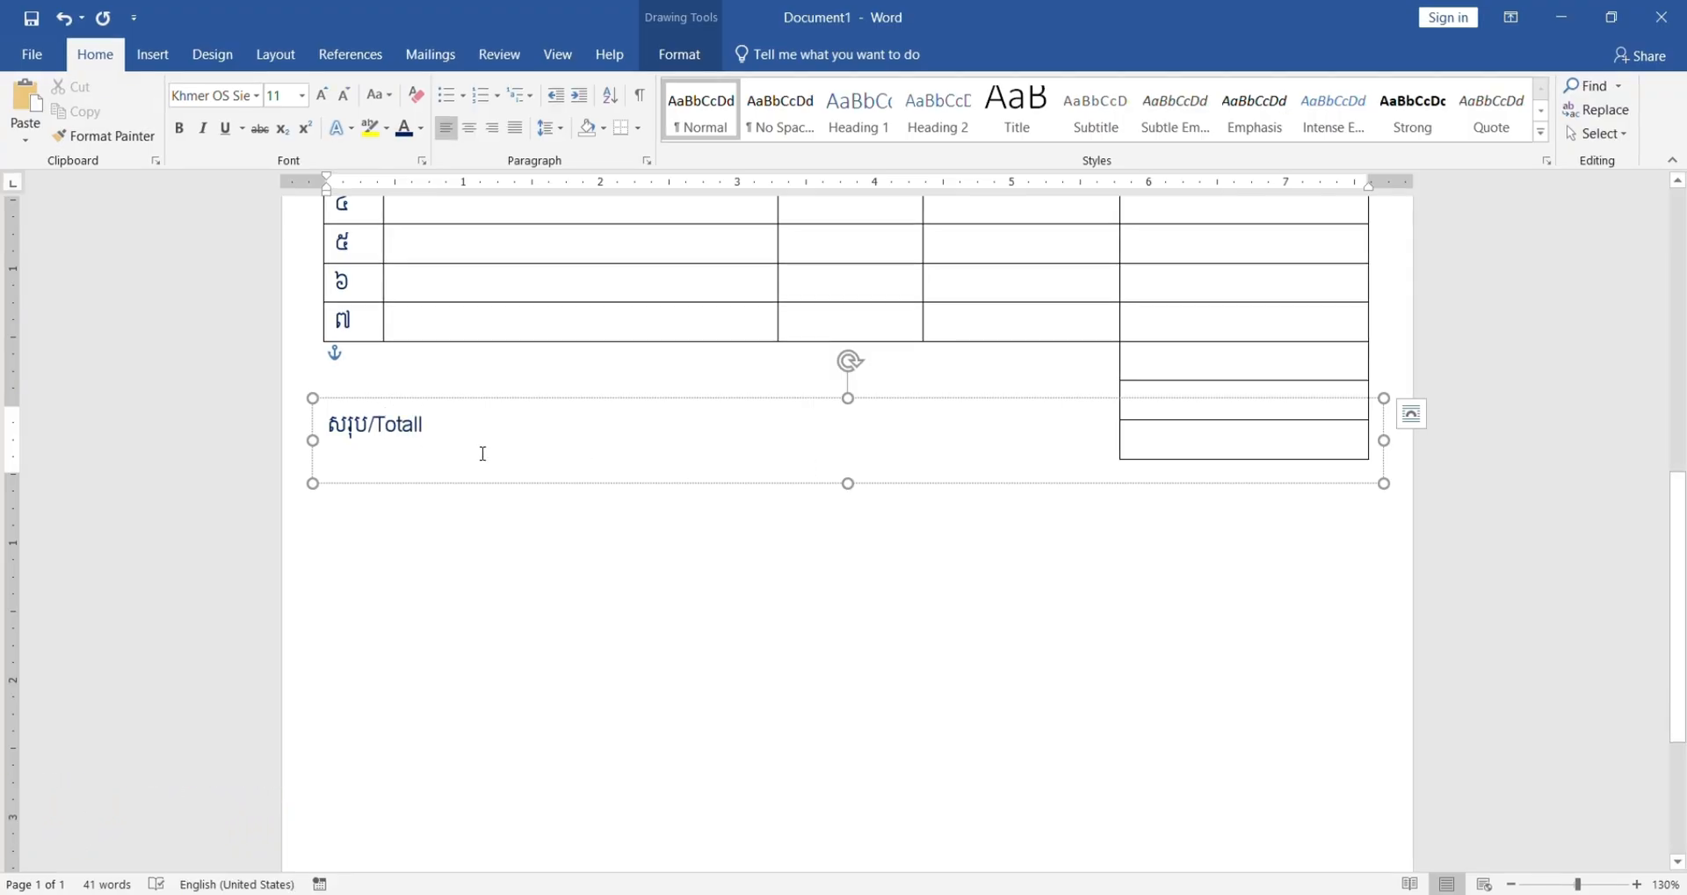
# Step: Enlarge the totals text box downward and add "កក់មុន/ Deposit" as its second line
pyautogui.press('Return')
pyautogui.moveTo(847, 484); pyautogui.dragTo(847, 644)
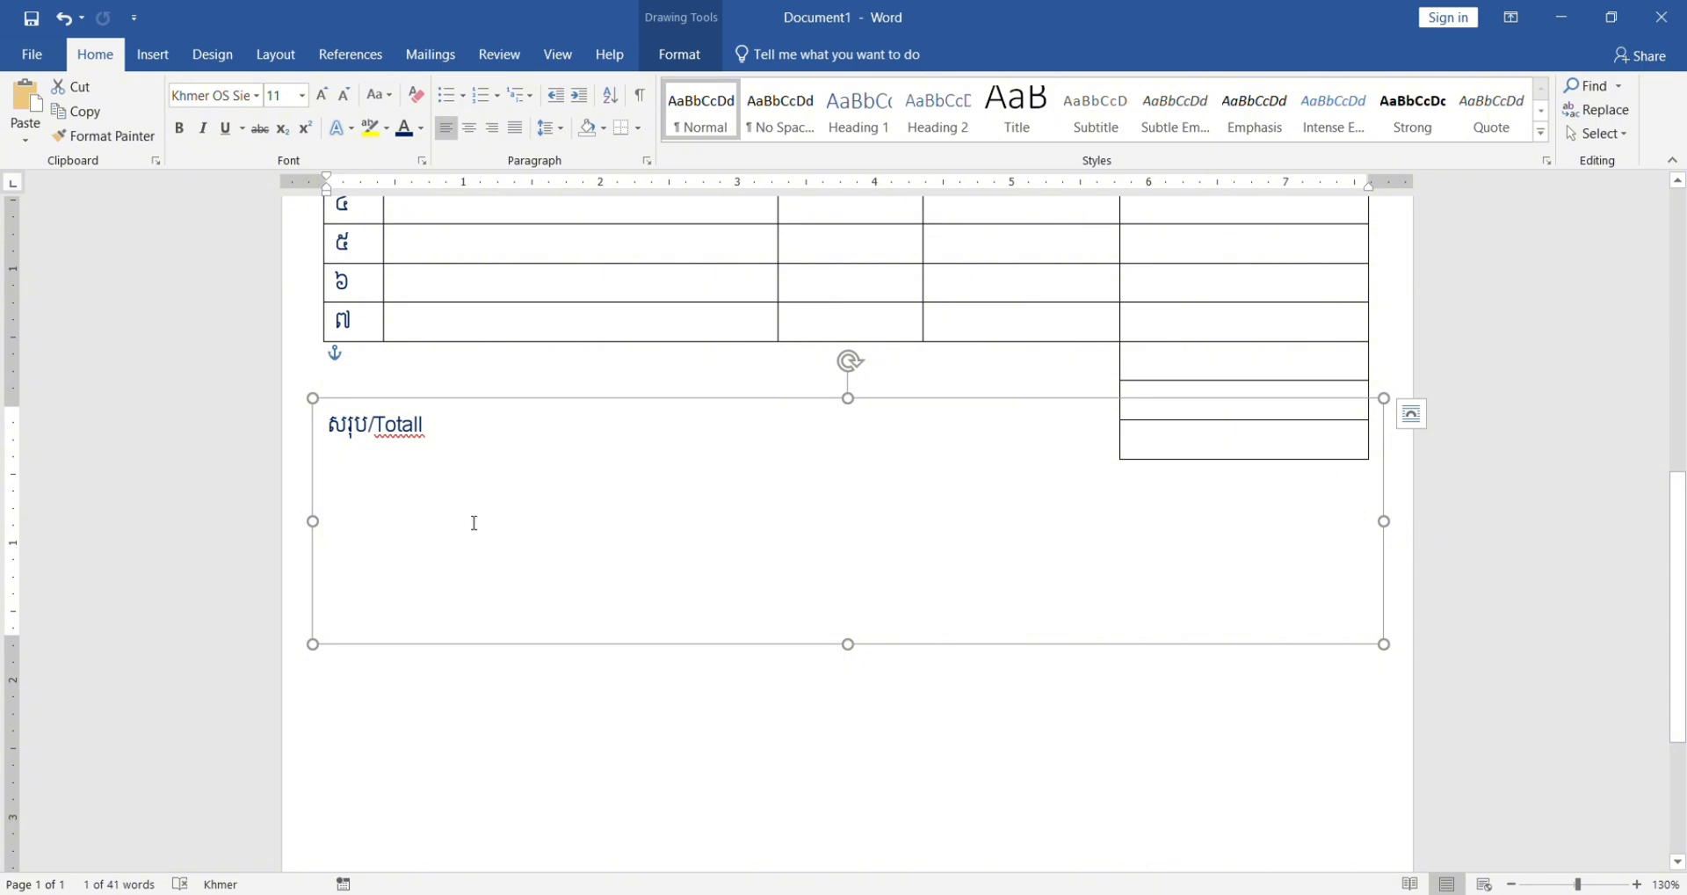
pyautogui.click(355, 478)
pyautogui.write("kk'")
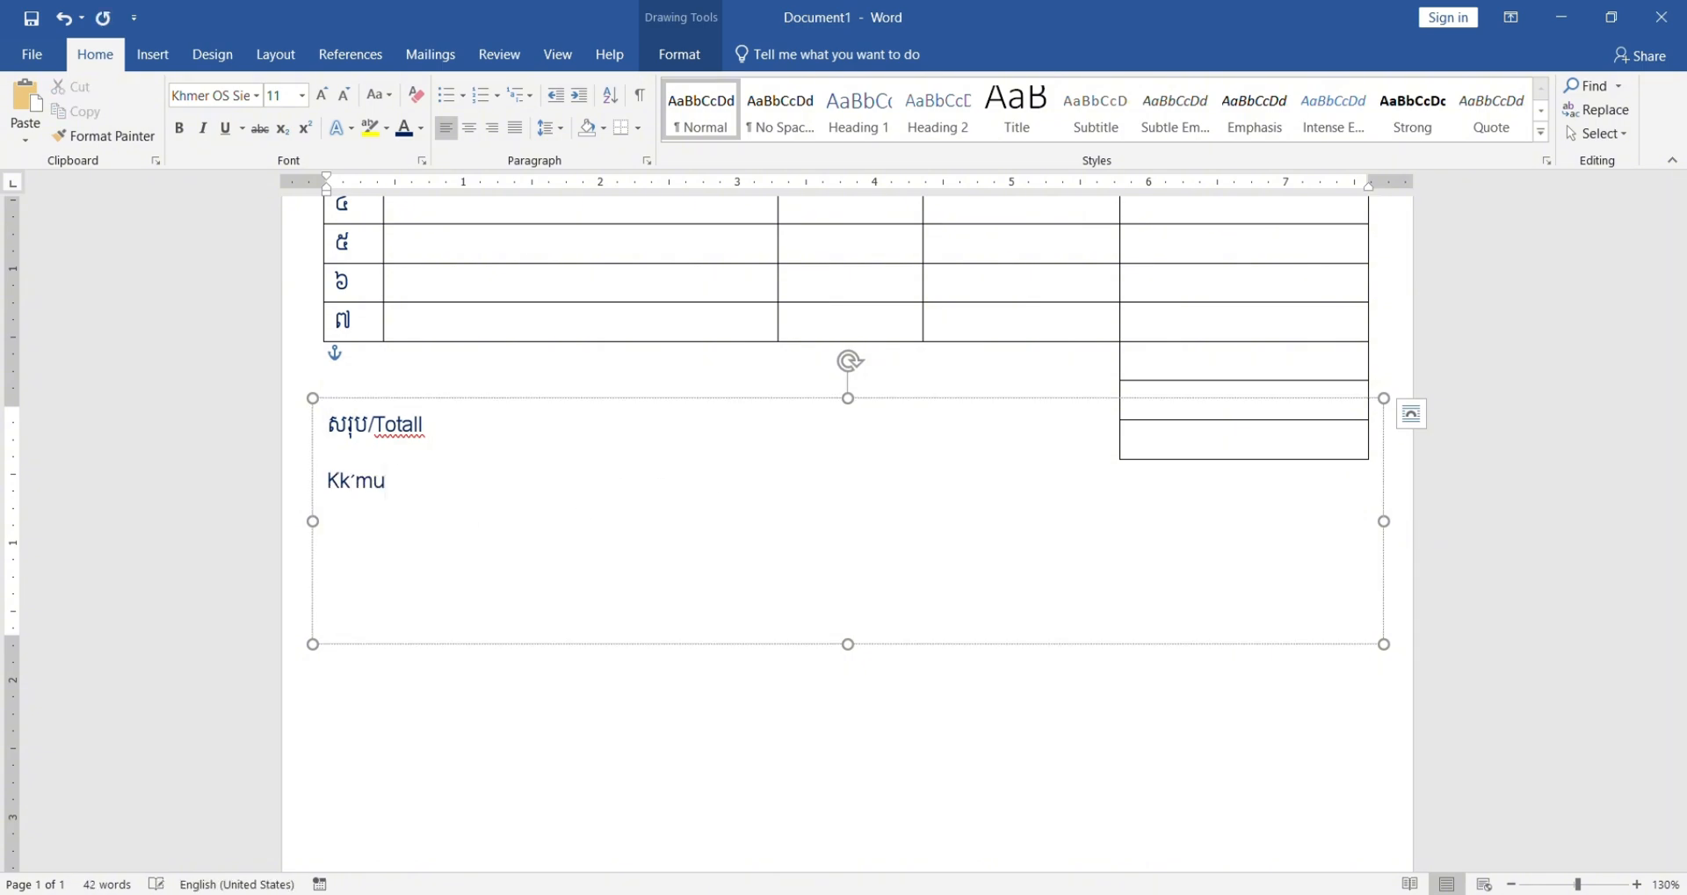
pyautogui.doubleClick(377, 457)
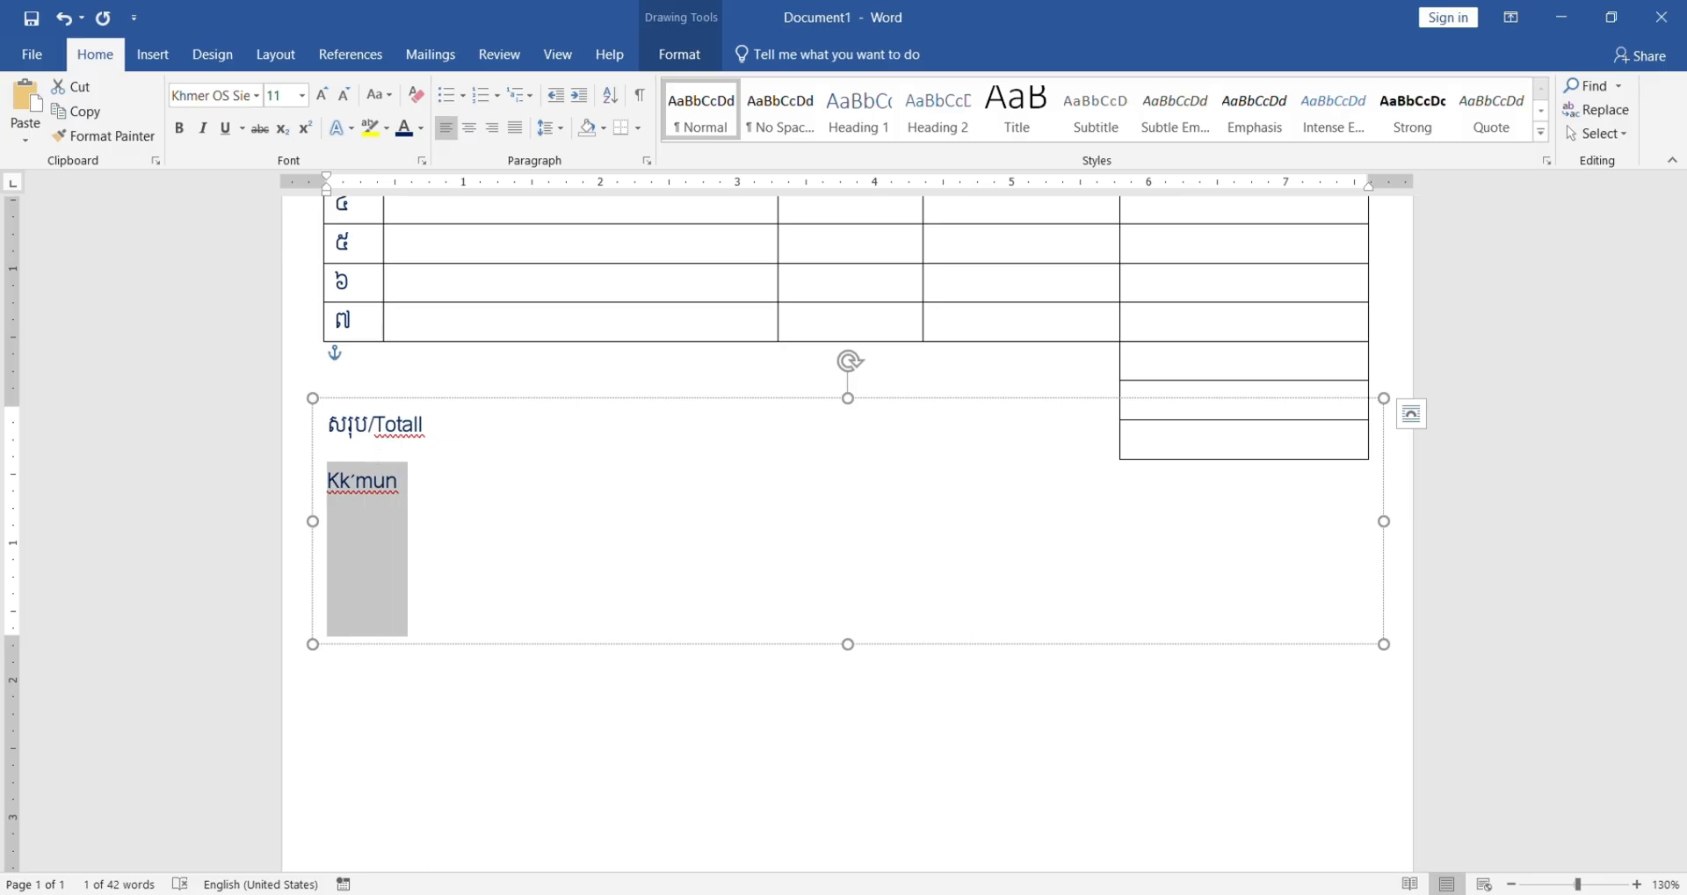
pyautogui.write('កក់មុន/')
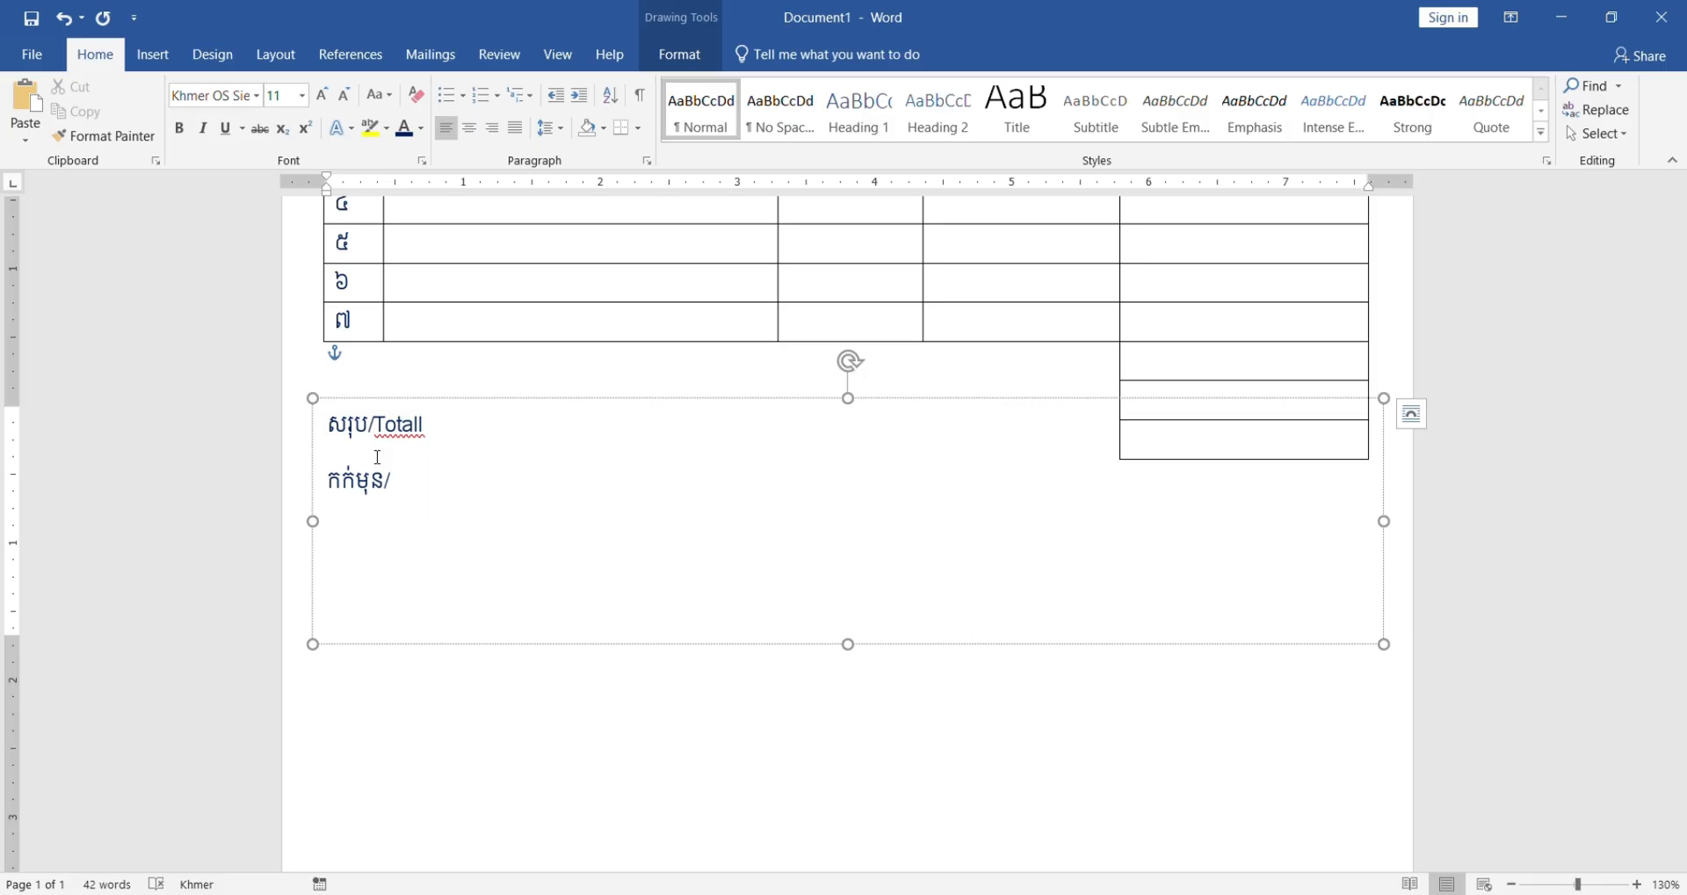
pyautogui.hotkey('alt', 'shift')
pyautogui.write('មុន/ De')
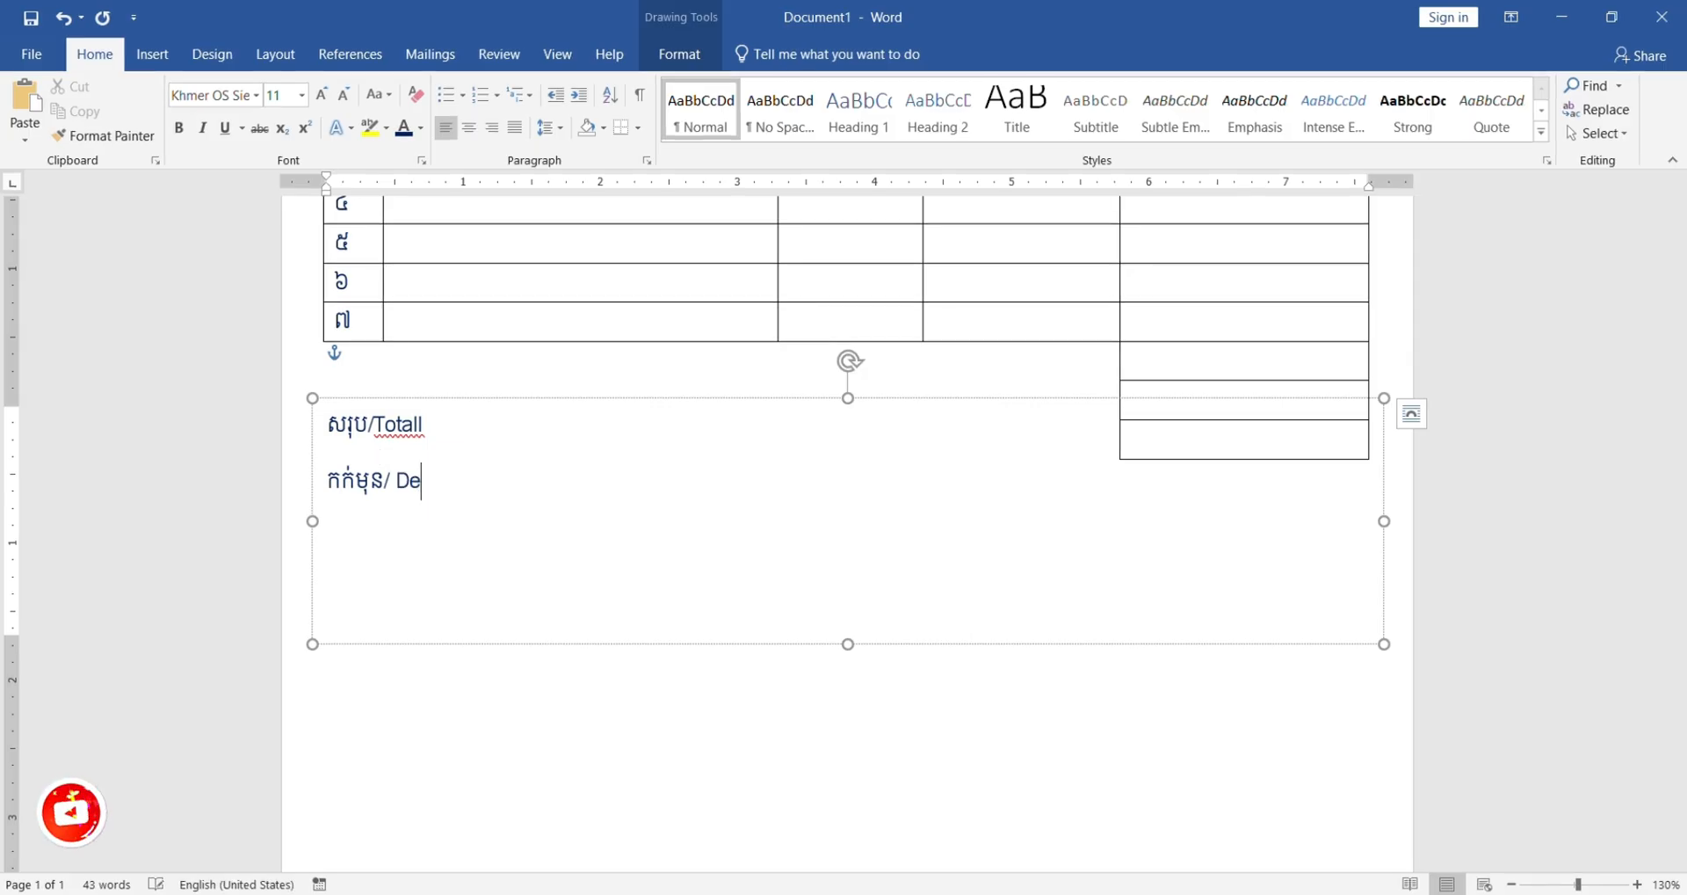
pyautogui.write('posit')
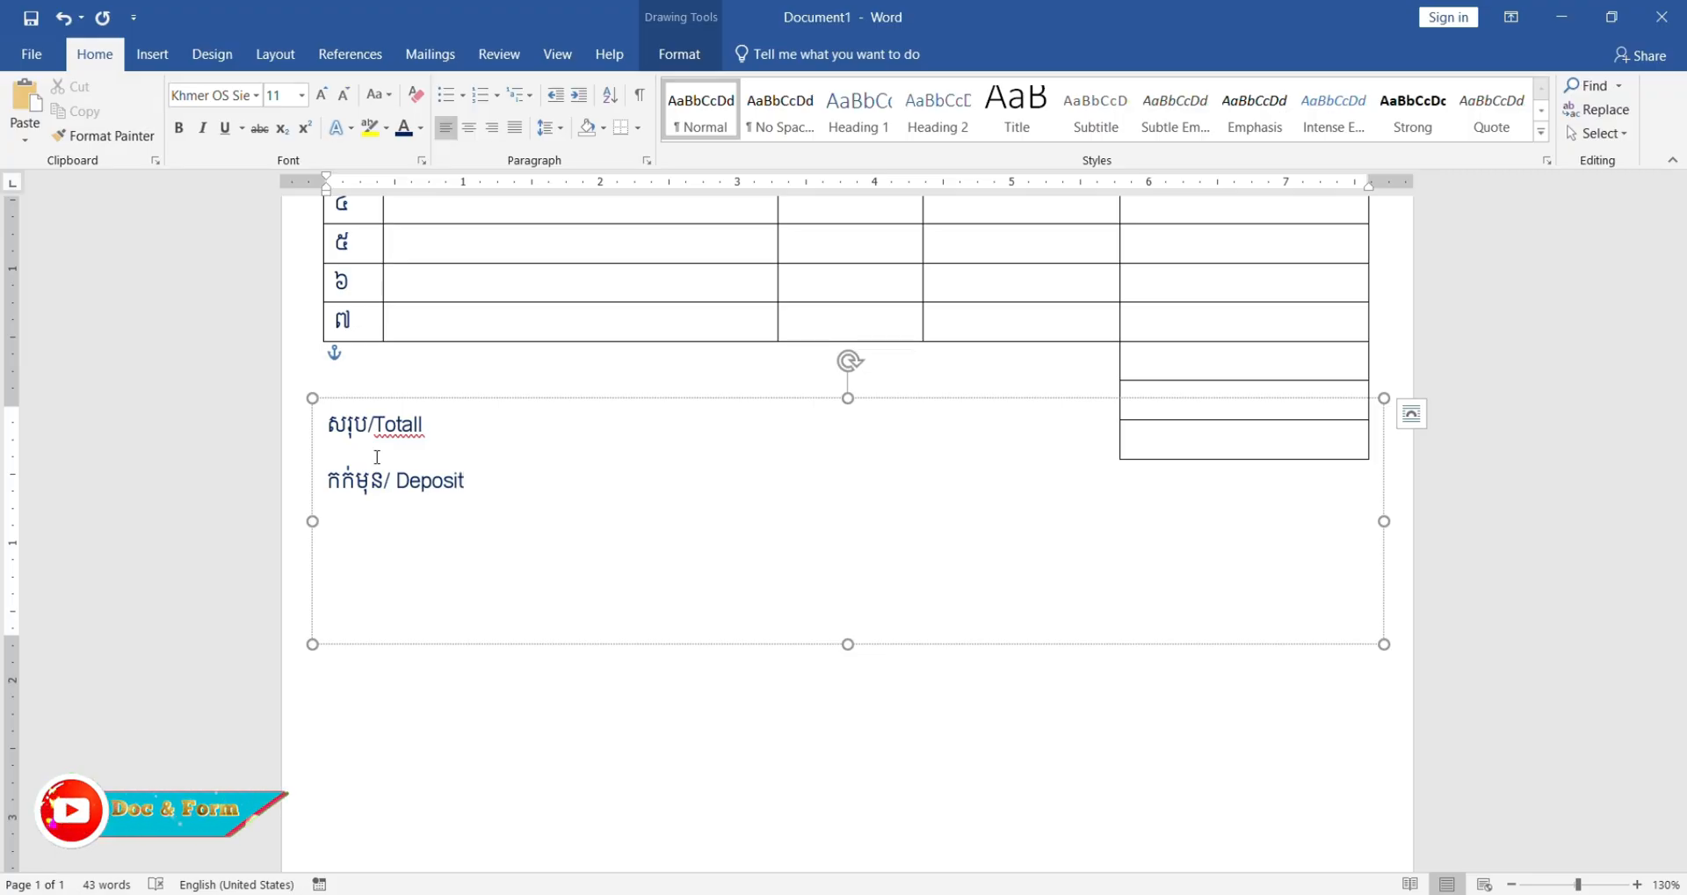
# Step: Add "នៅខ្វះ/Balance" as the third line of the totals text box
pyautogui.press('Return')
pyautogui.hotkey('alt', 'shift')
pyautogui.write('នៅខ្វ')
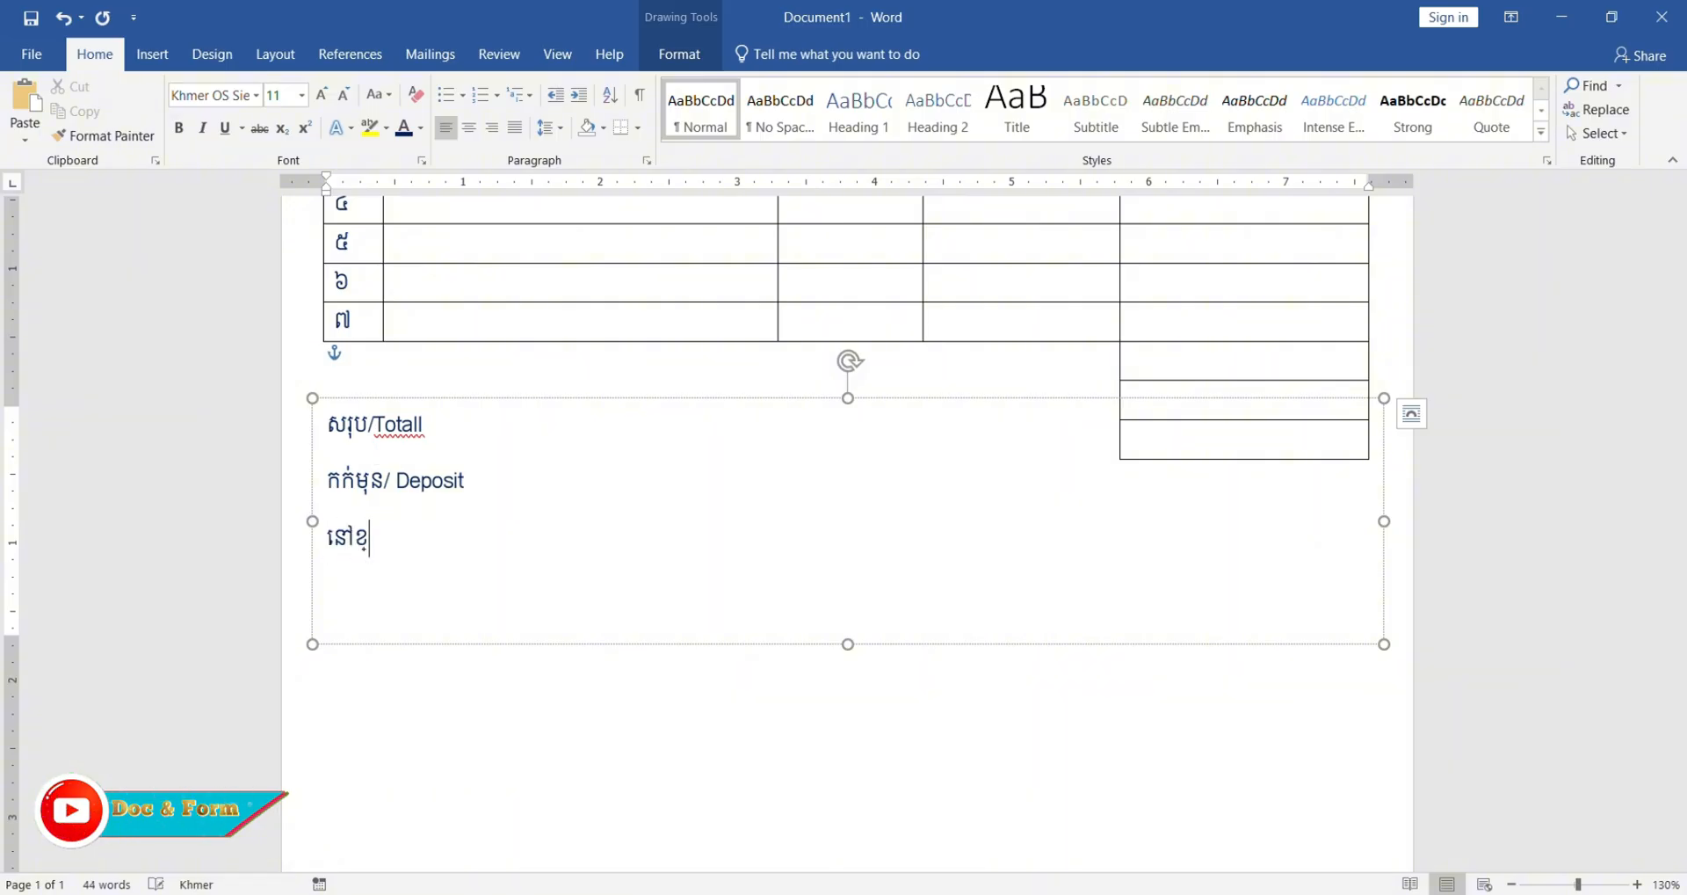
pyautogui.write('ះ/')
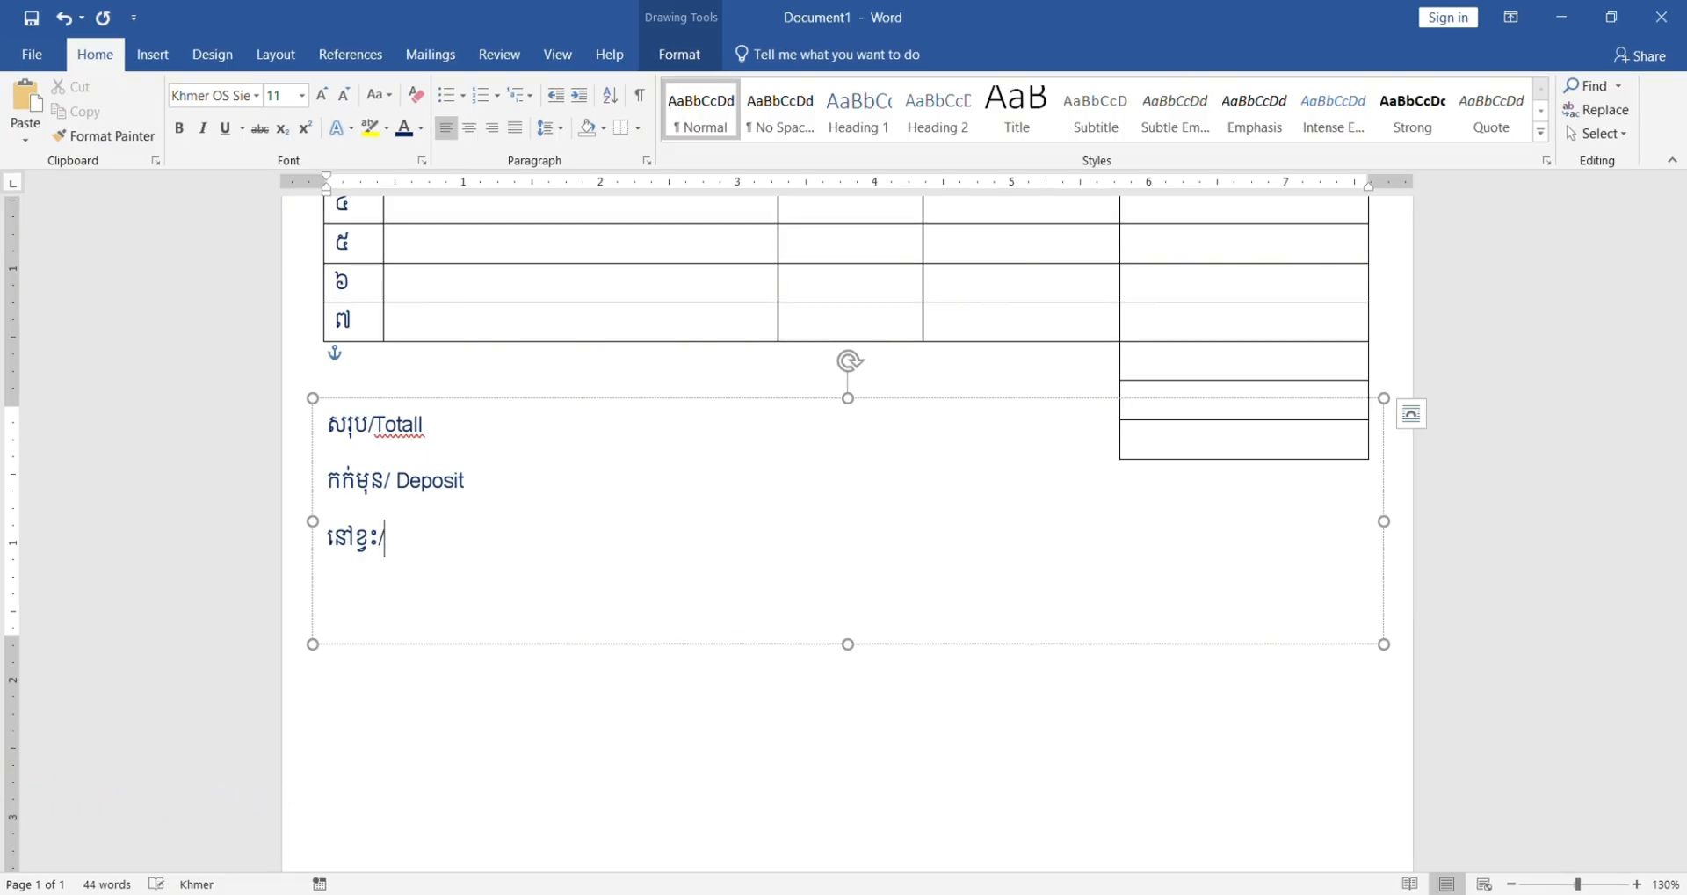
pyautogui.hotkey('alt', 'shift')
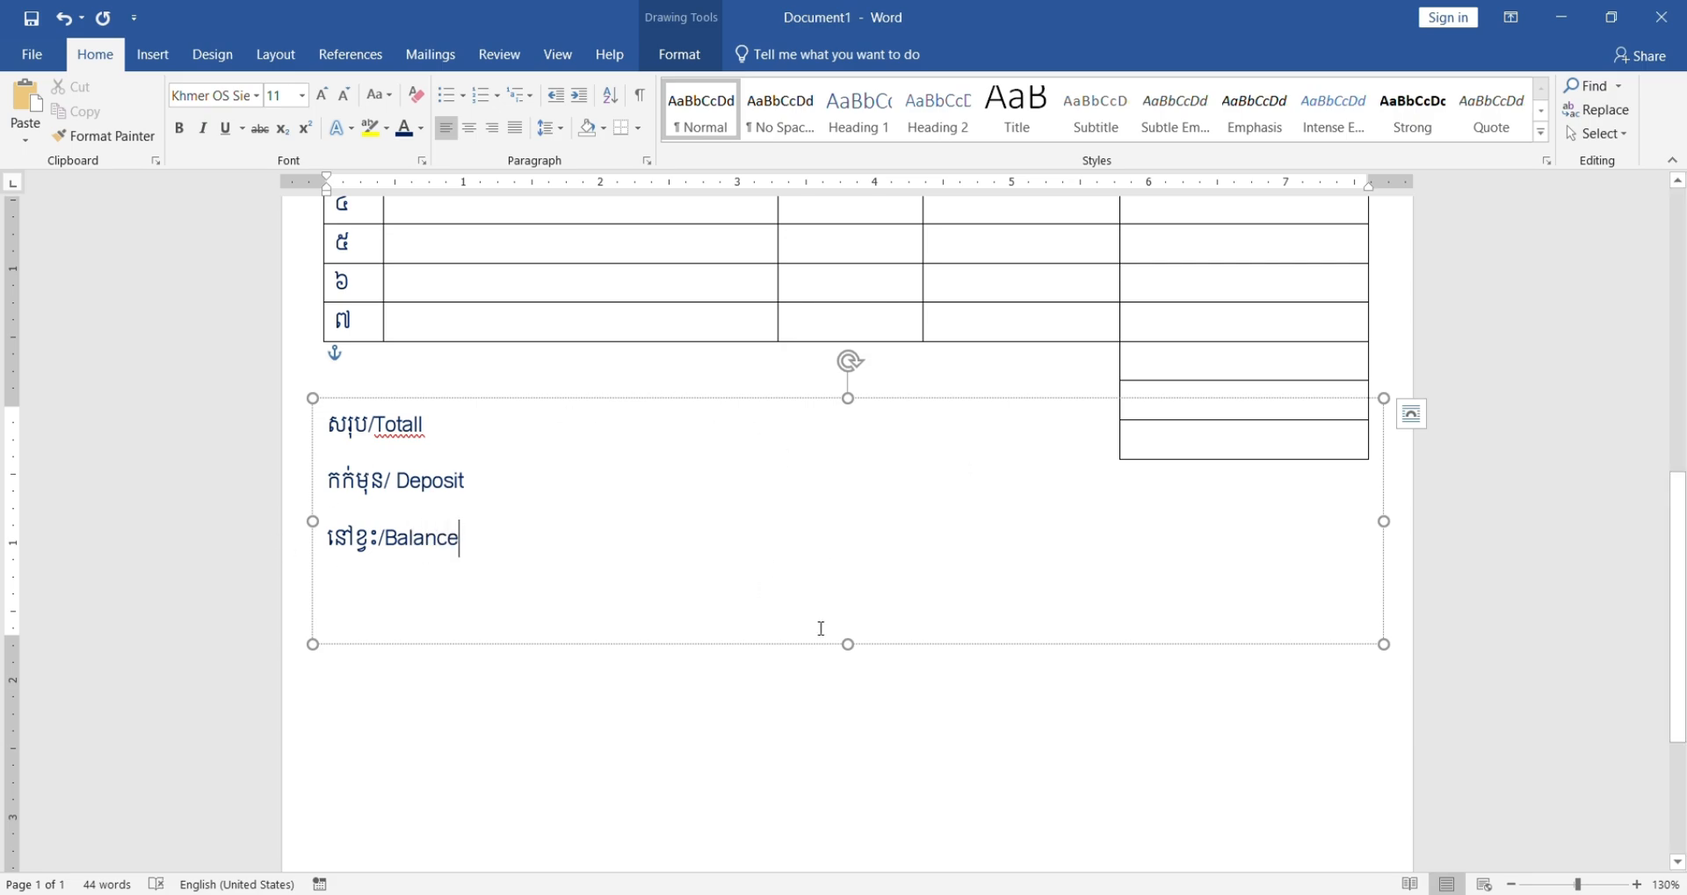
# Step: Right-align the three totals labels and move the reduced text box beside the three empty AMOUNT cells
pyautogui.moveTo(501, 572); pyautogui.dragTo(299, 424)
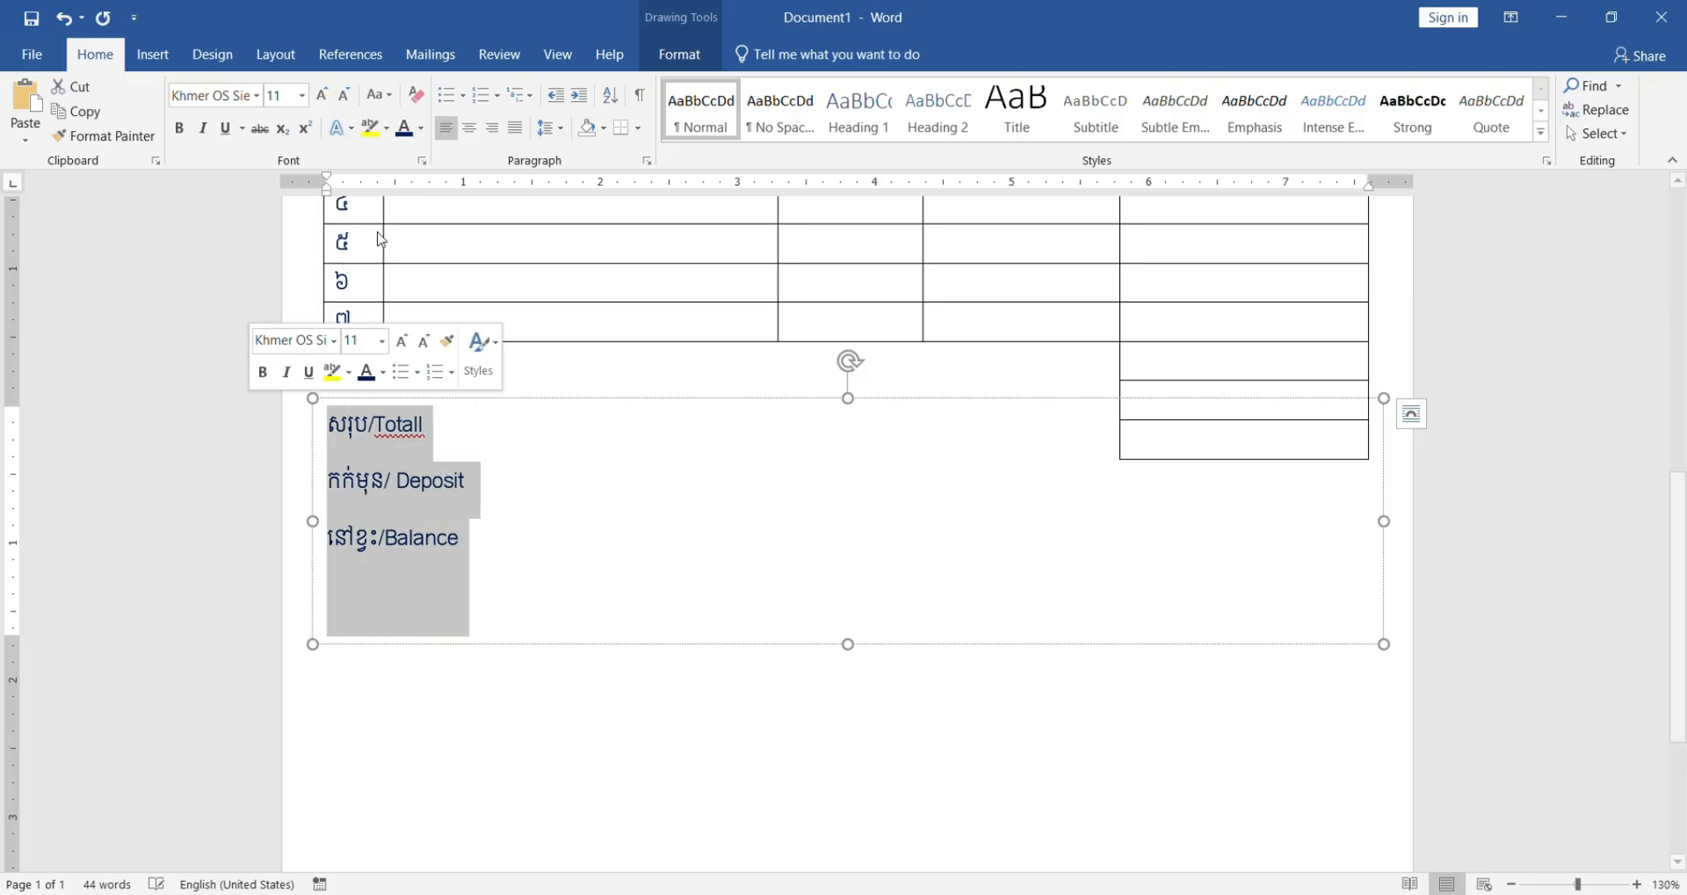
pyautogui.click(492, 129)
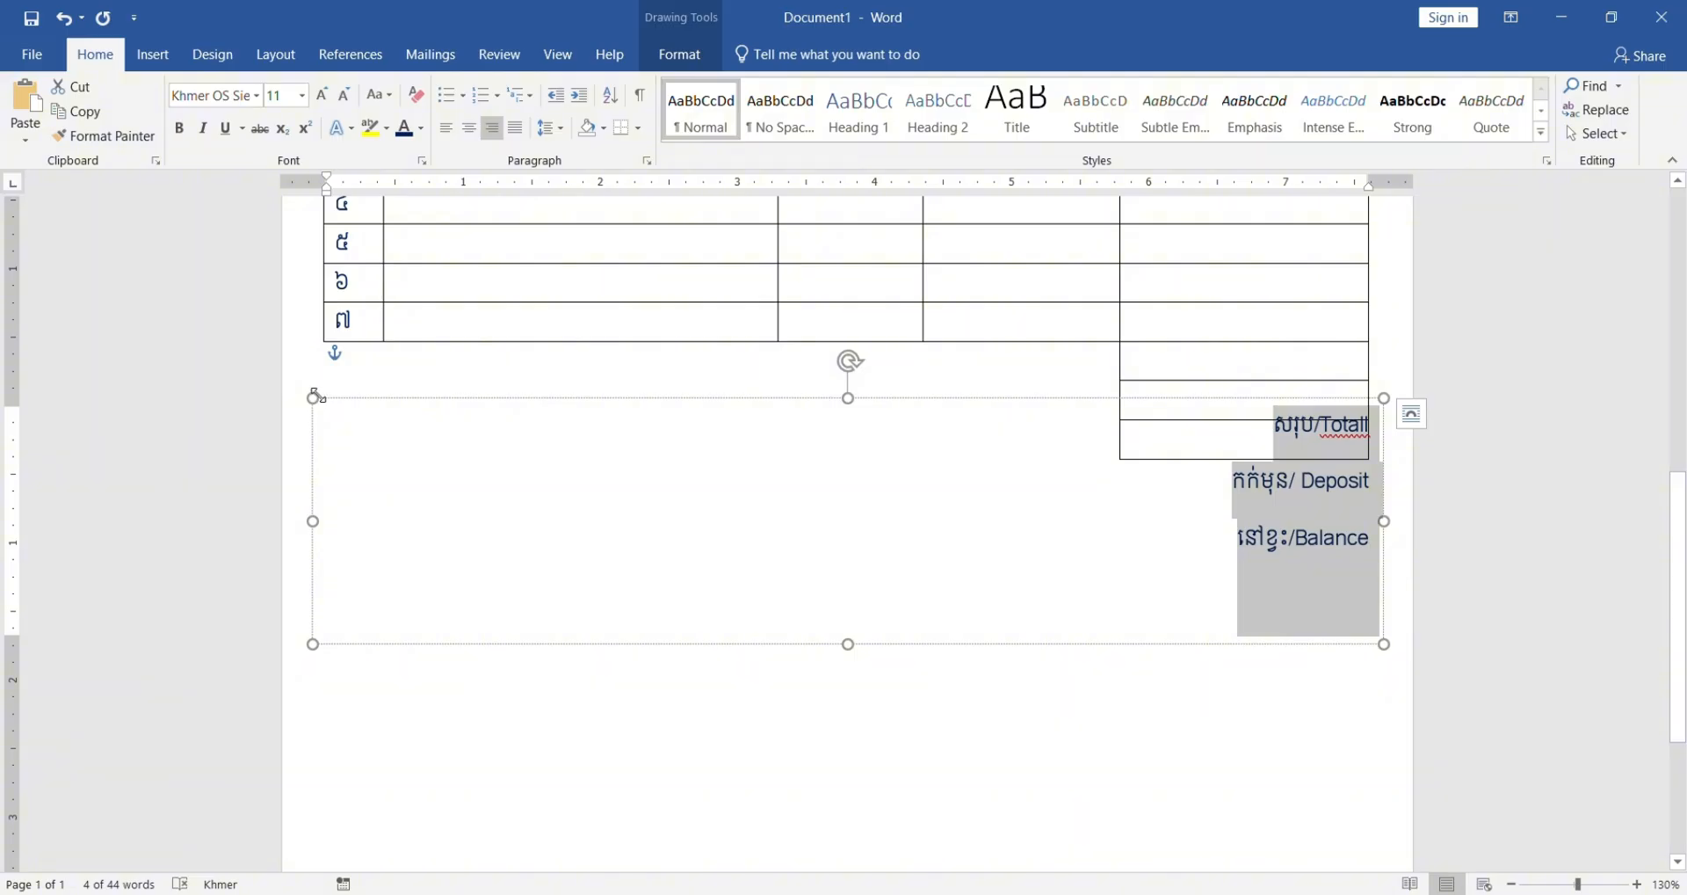
pyautogui.moveTo(314, 400); pyautogui.dragTo(474, 430)
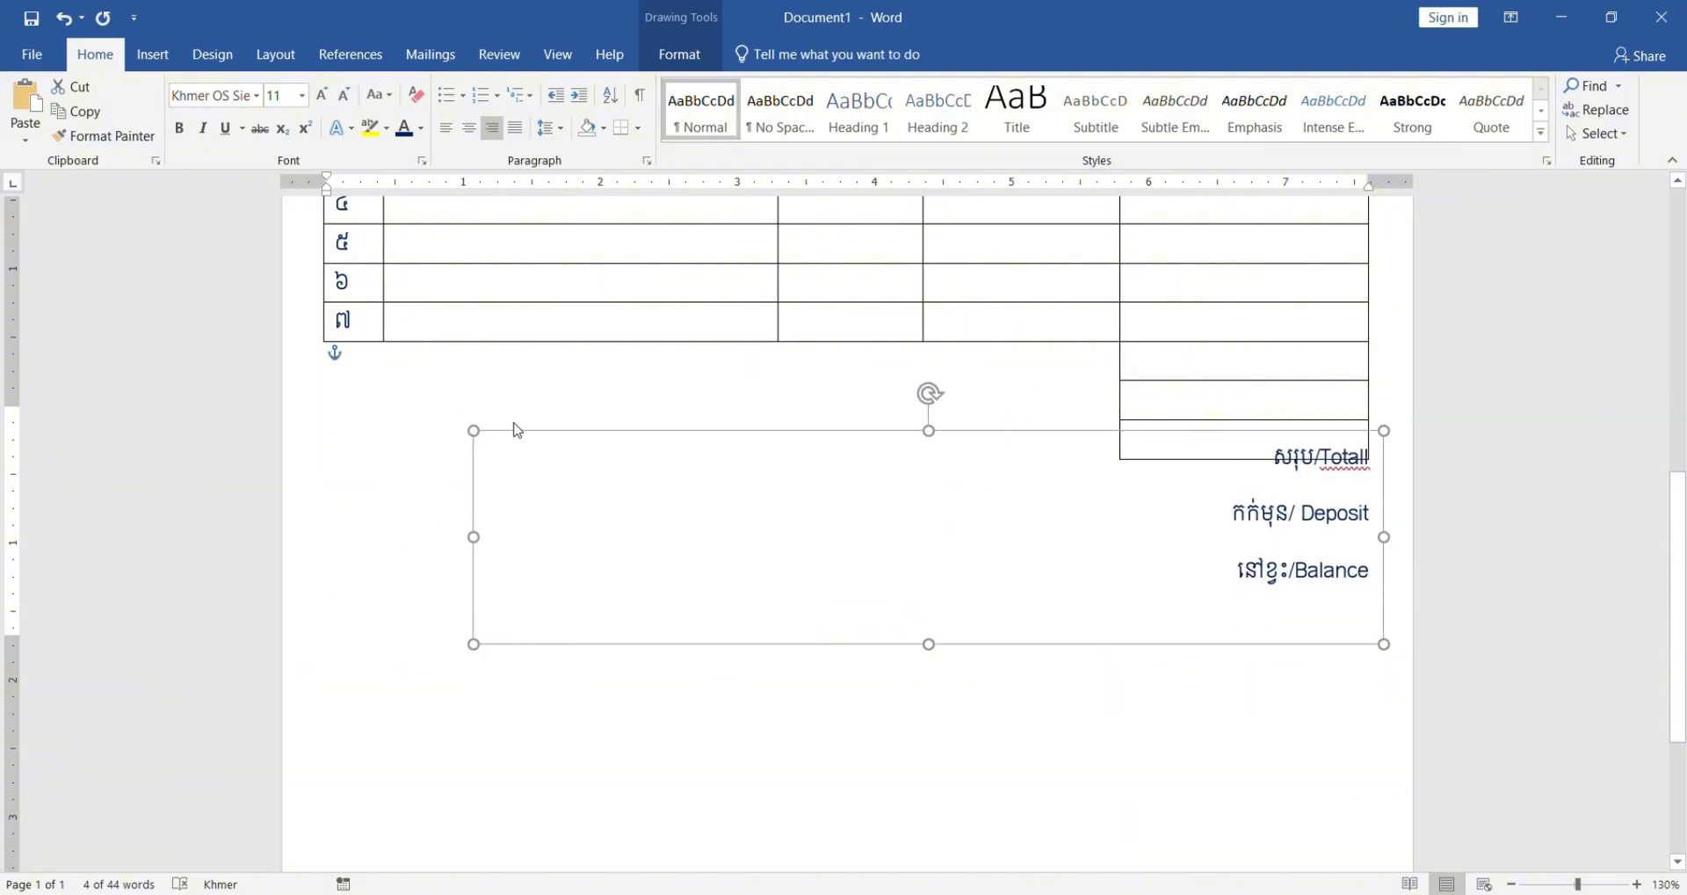
pyautogui.moveTo(756, 426); pyautogui.dragTo(496, 336)
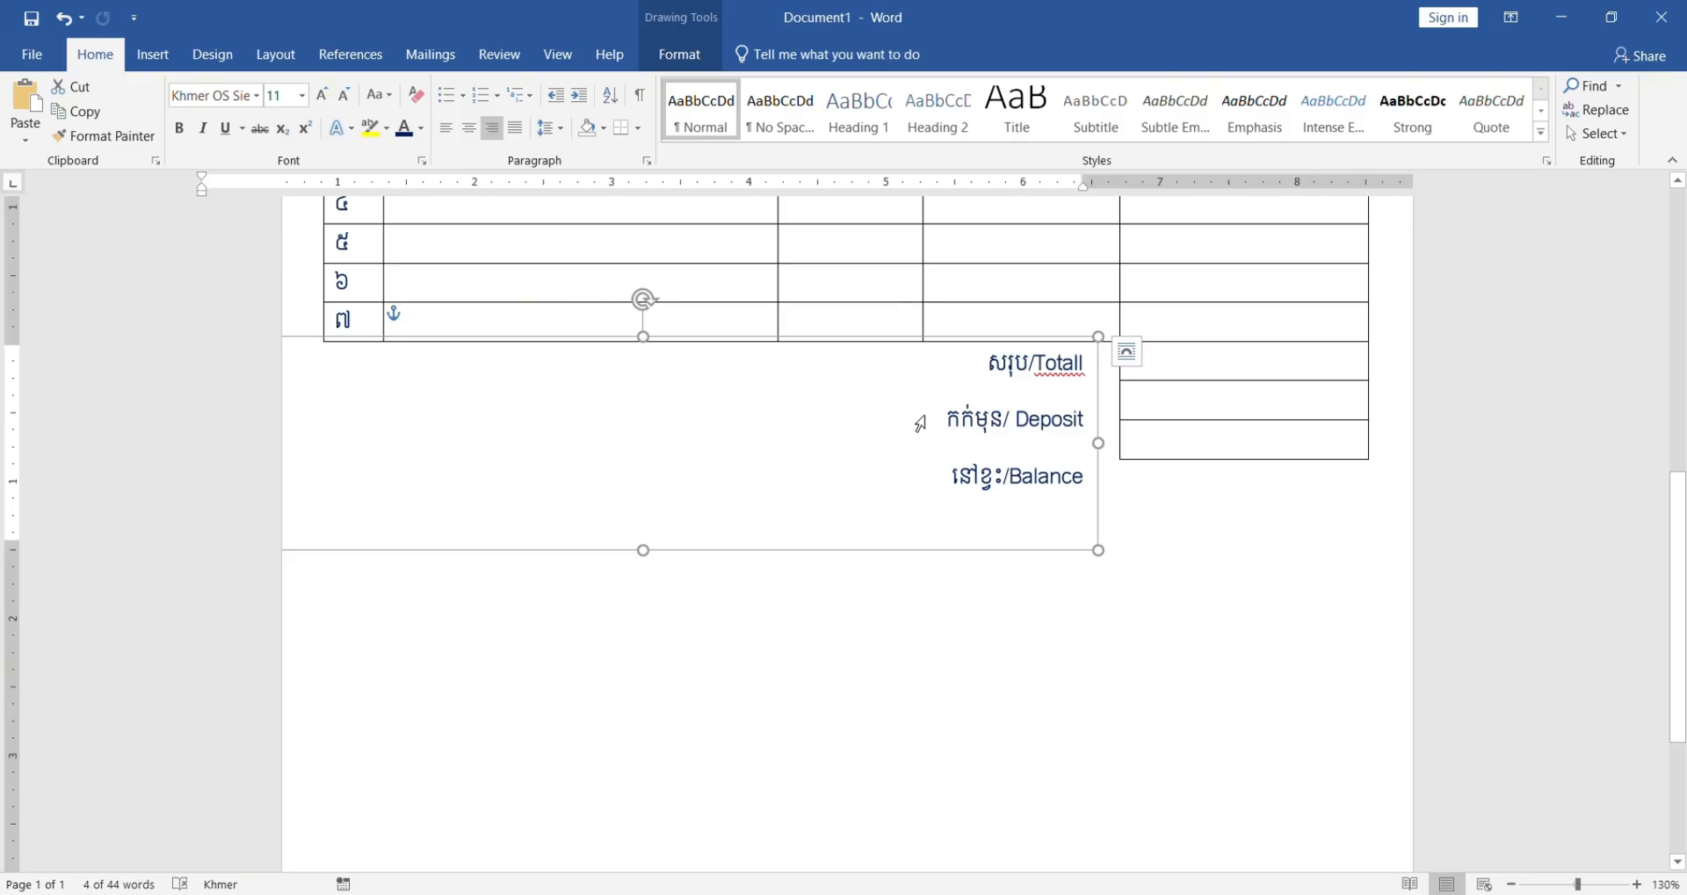
# Step: Set the three totals labels to 1.0 line spacing and remove the space after each paragraph
pyautogui.moveTo(901, 378); pyautogui.dragTo(1040, 488)
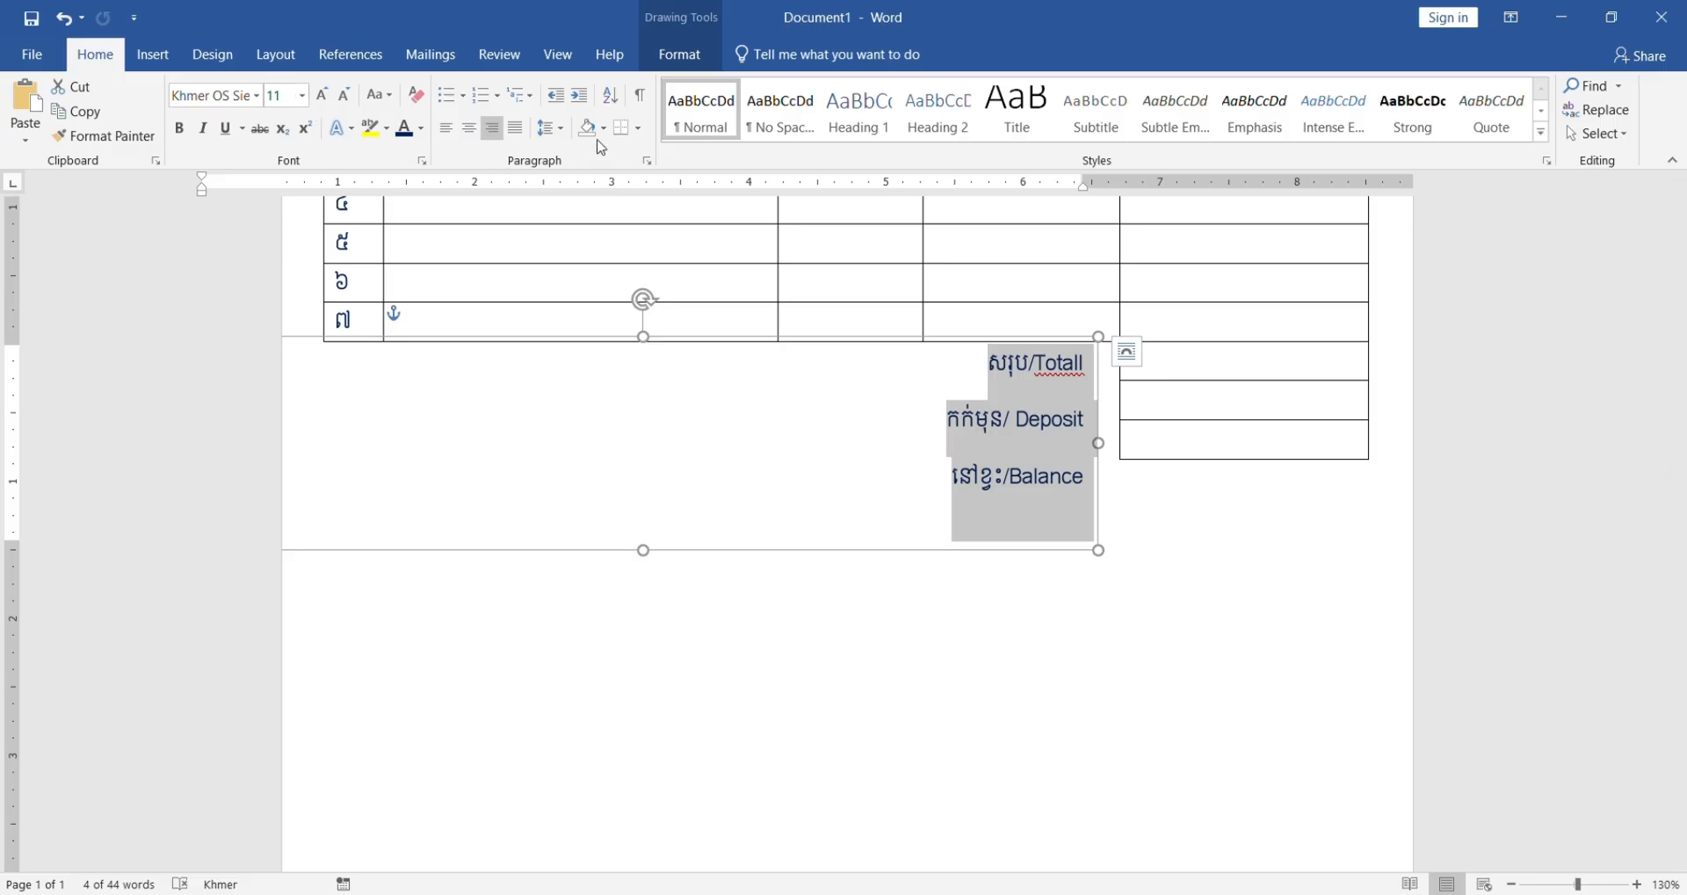
pyautogui.click(550, 127)
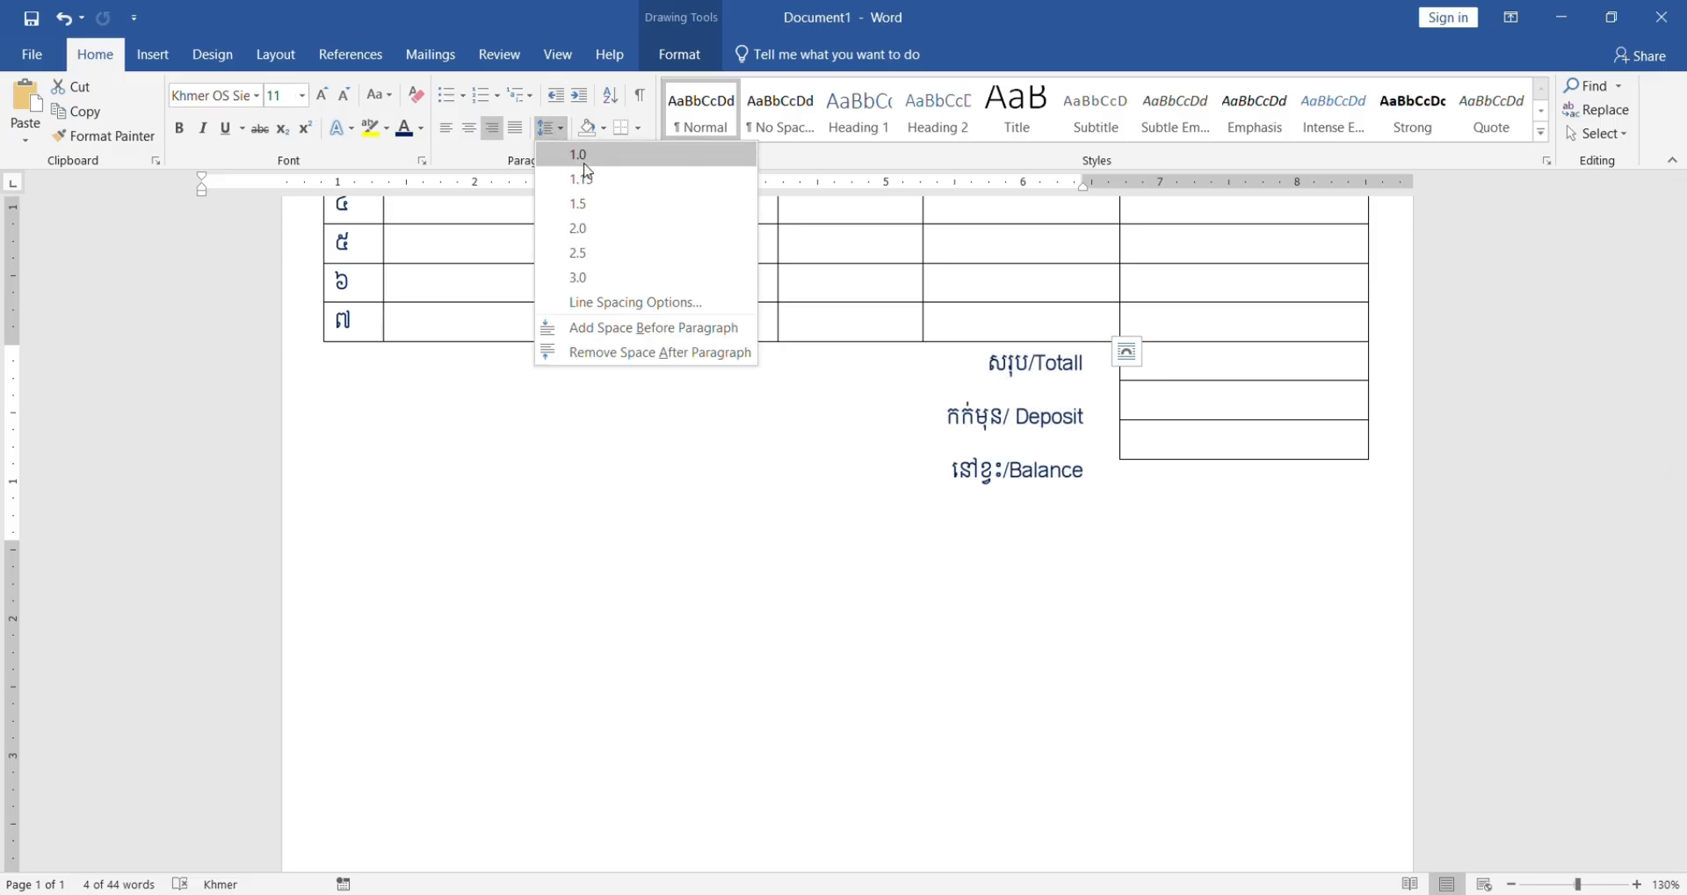
pyautogui.click(586, 167)
pyautogui.click(550, 127)
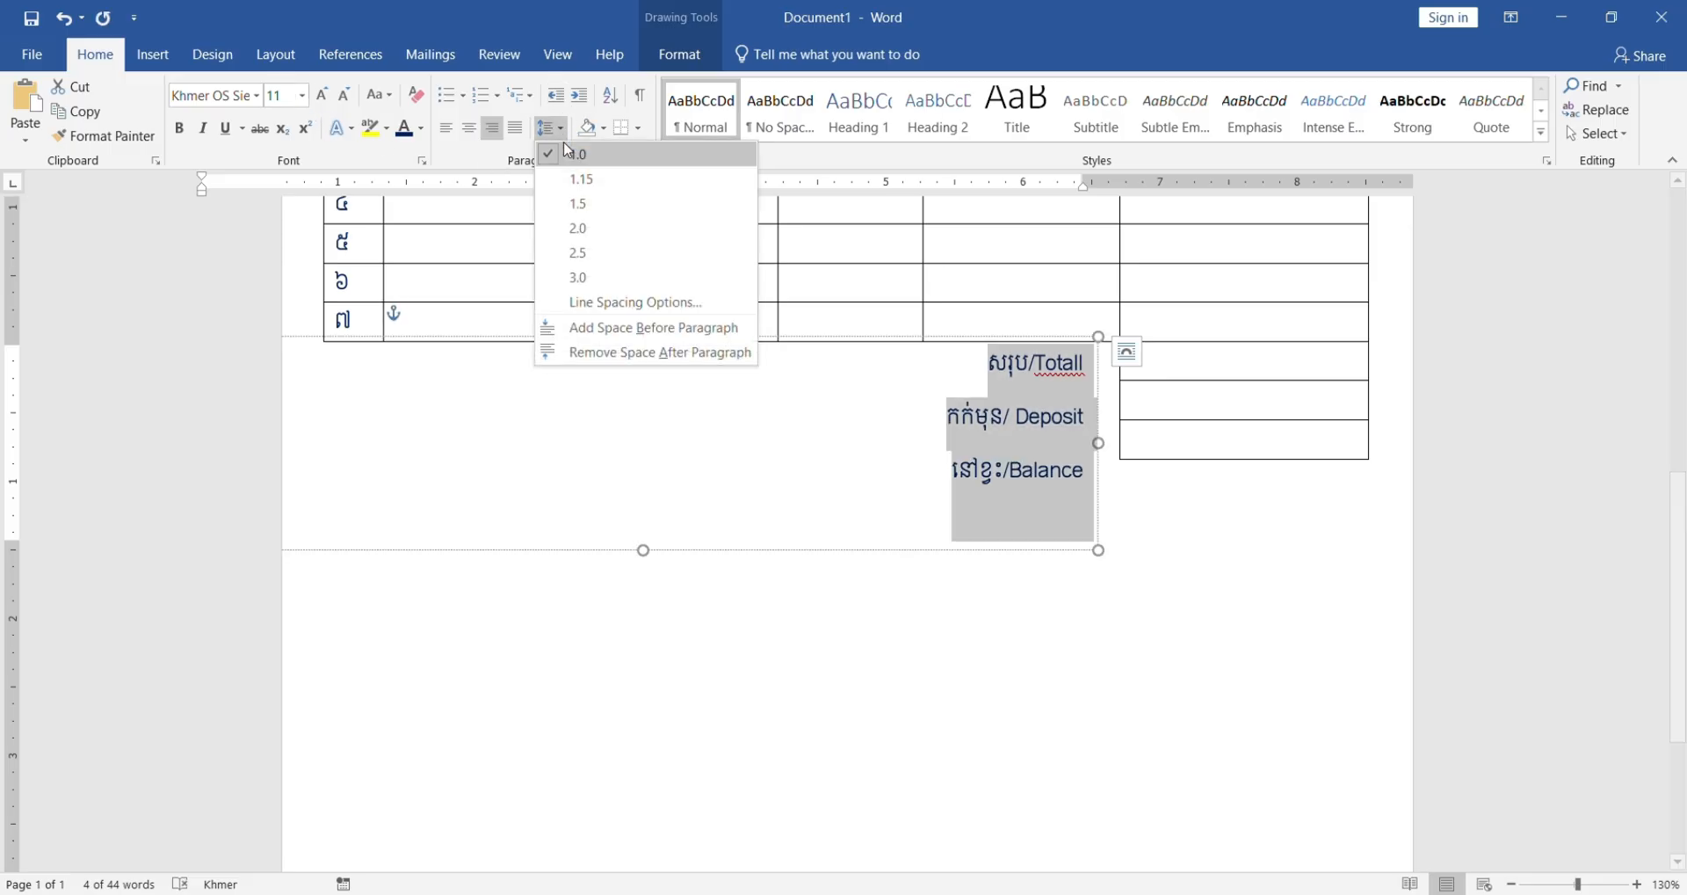
pyautogui.click(601, 352)
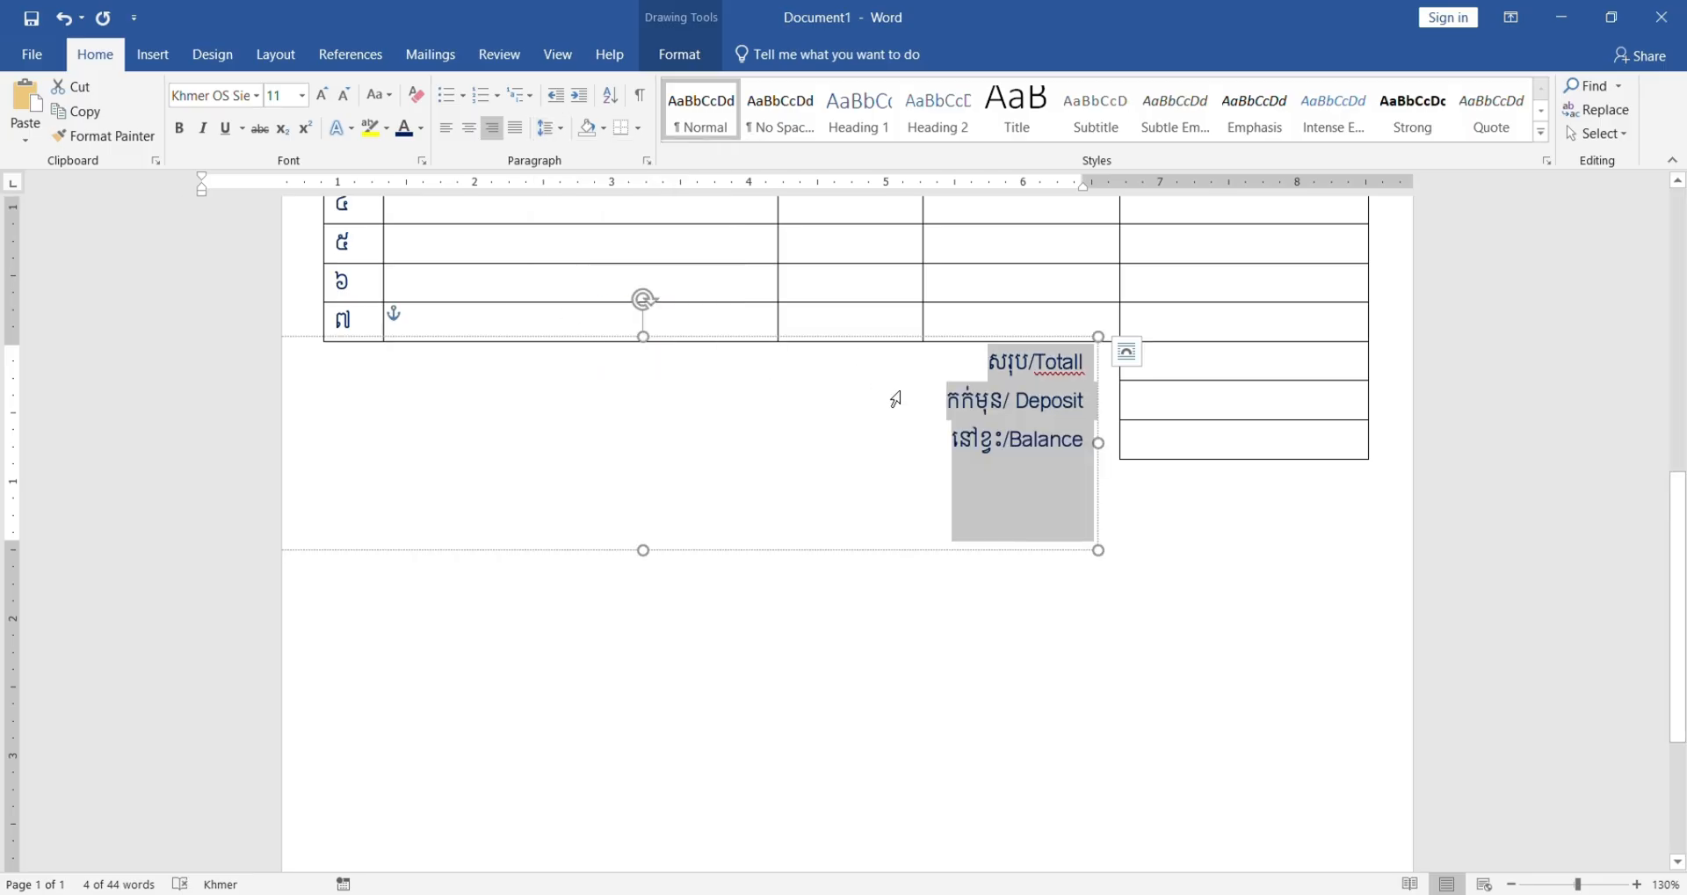
# Step: Narrow the totals text box to its labels and fit it under the UNIT PRICE column, each label level with its AMOUNT cell
pyautogui.moveTo(656, 340); pyautogui.dragTo(679, 347)
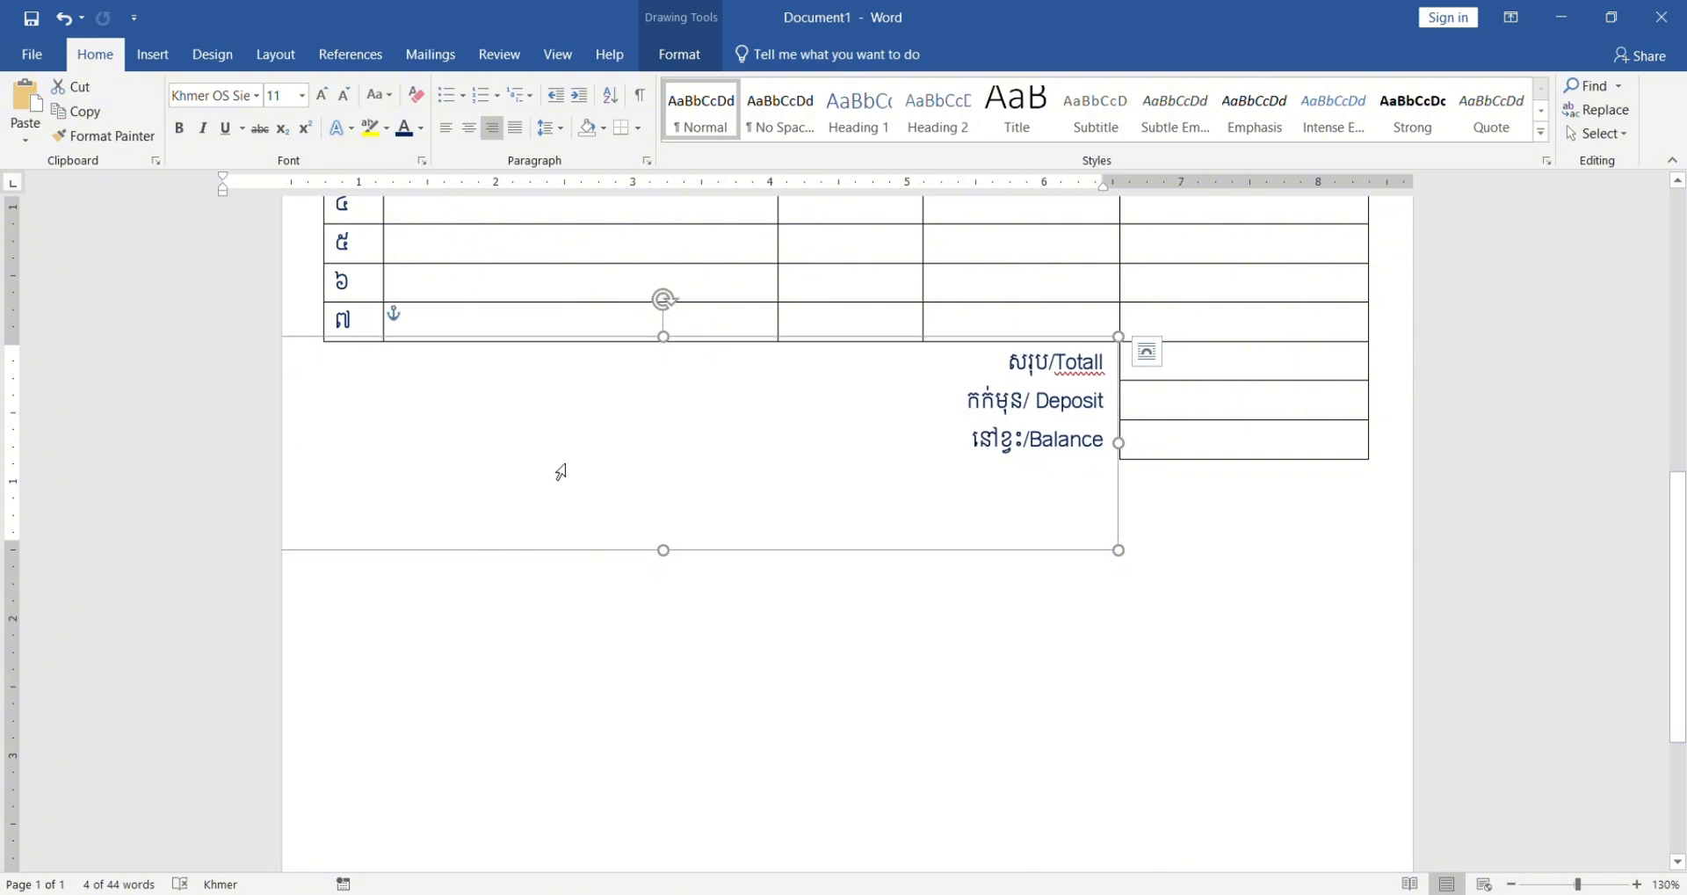
pyautogui.moveTo(707, 552); pyautogui.dragTo(975, 625)
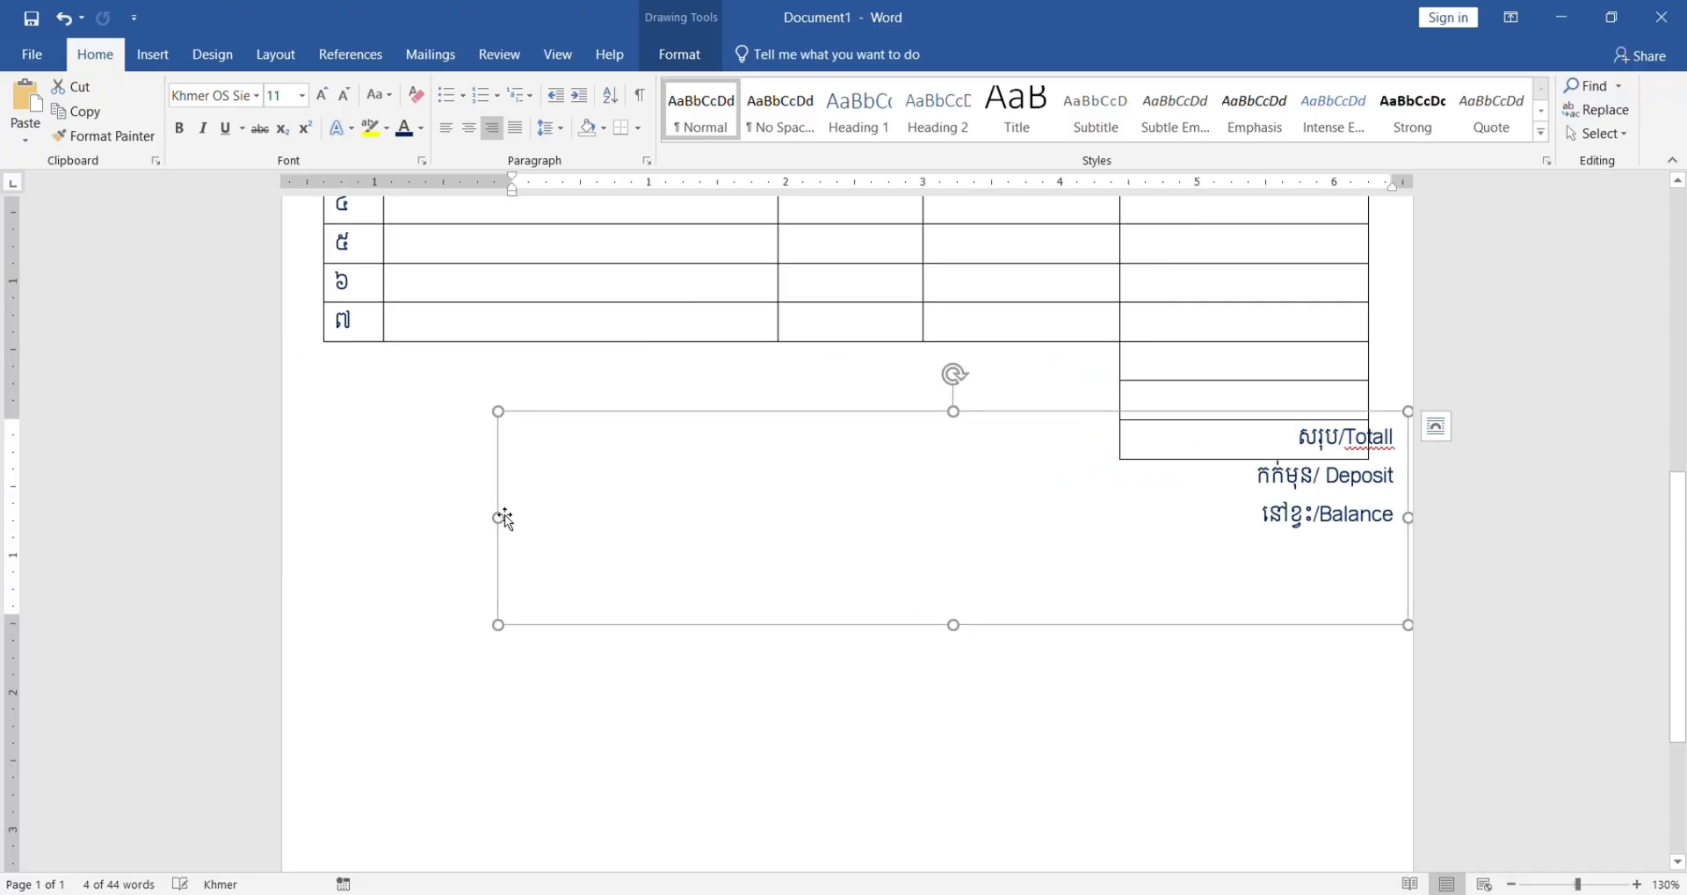
pyautogui.moveTo(501, 520); pyautogui.dragTo(1200, 576)
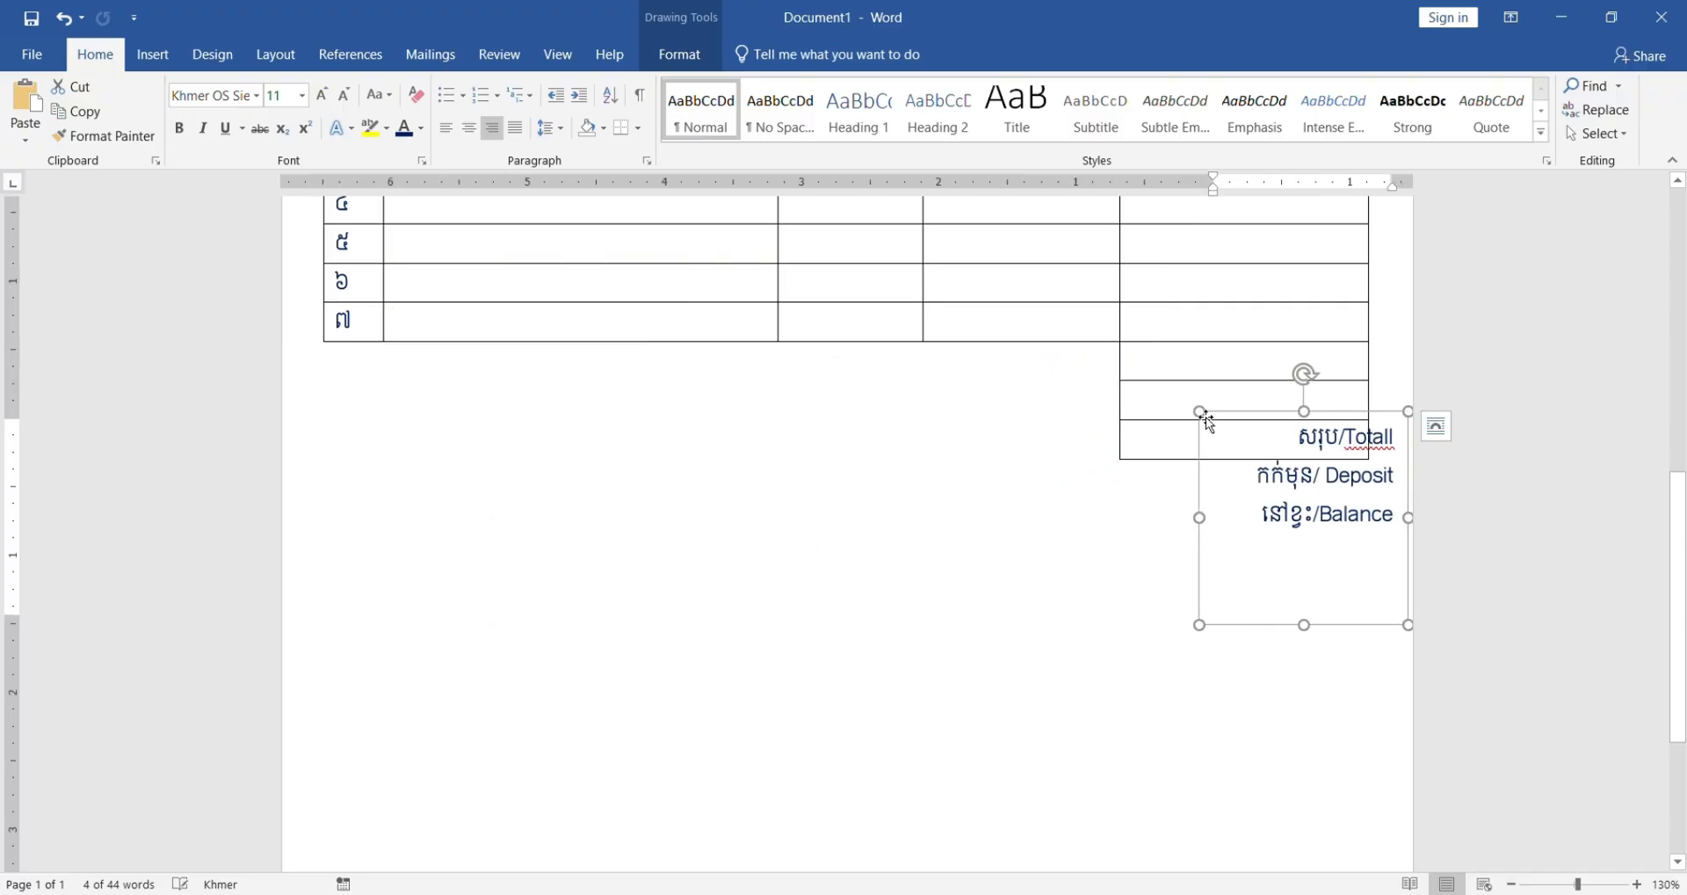
pyautogui.moveTo(1195, 411)
pyautogui.mouseDown()
pyautogui.moveTo(879, 350)
pyautogui.moveTo(928, 350)
pyautogui.mouseUp()
pyautogui.click(609, 518)
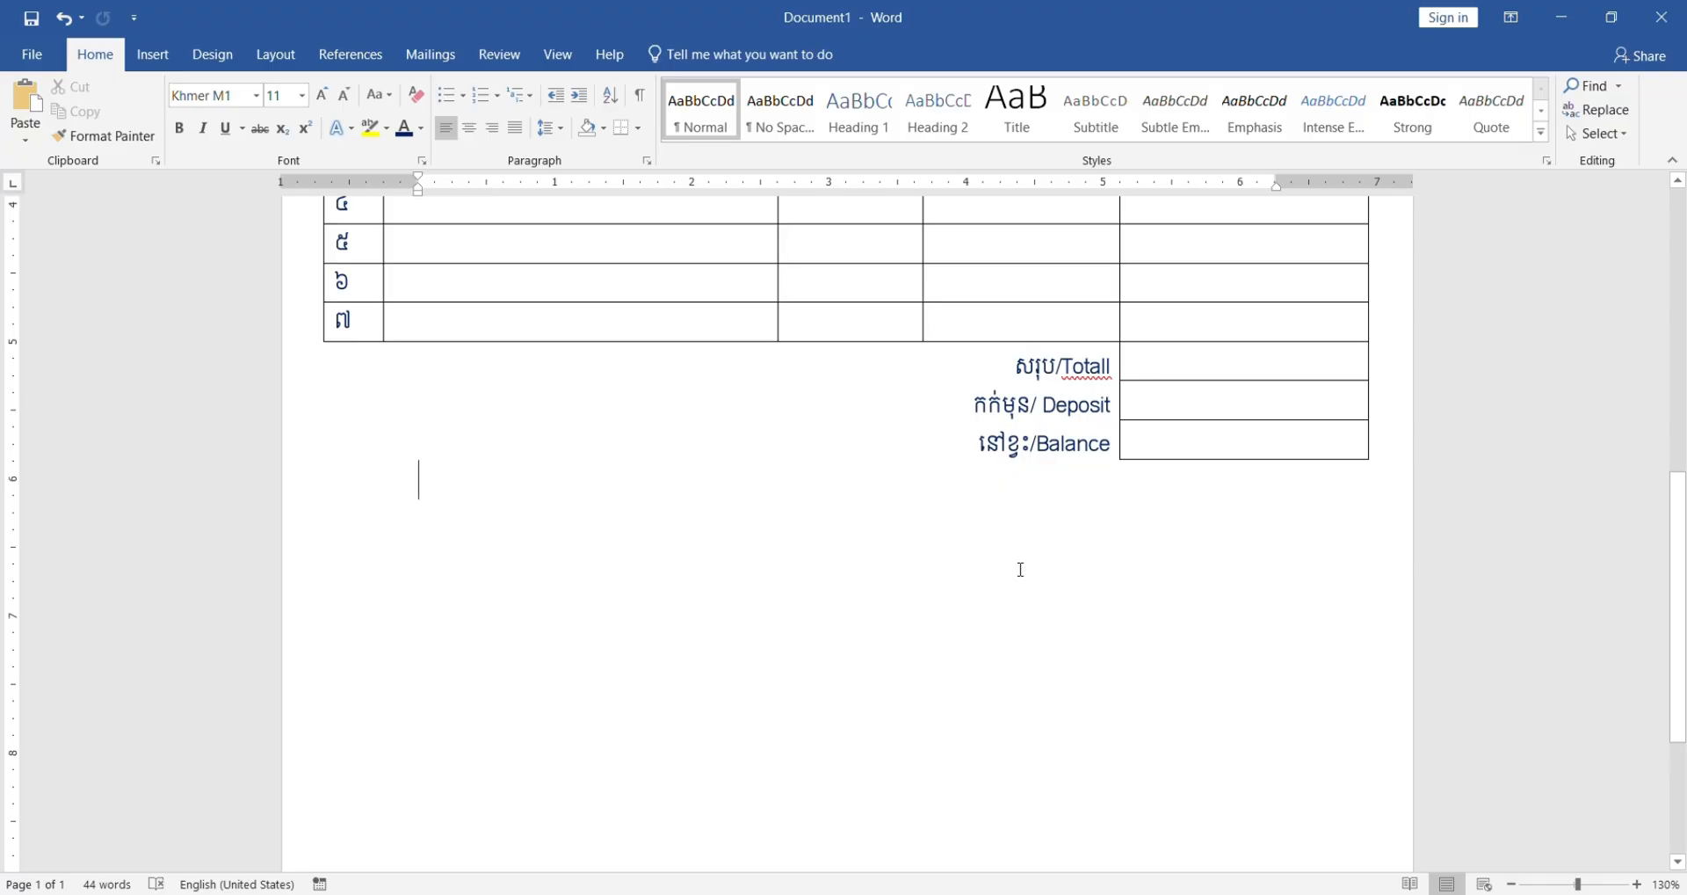
# Step: Make the three totals labels bold
pyautogui.click(1017, 429)
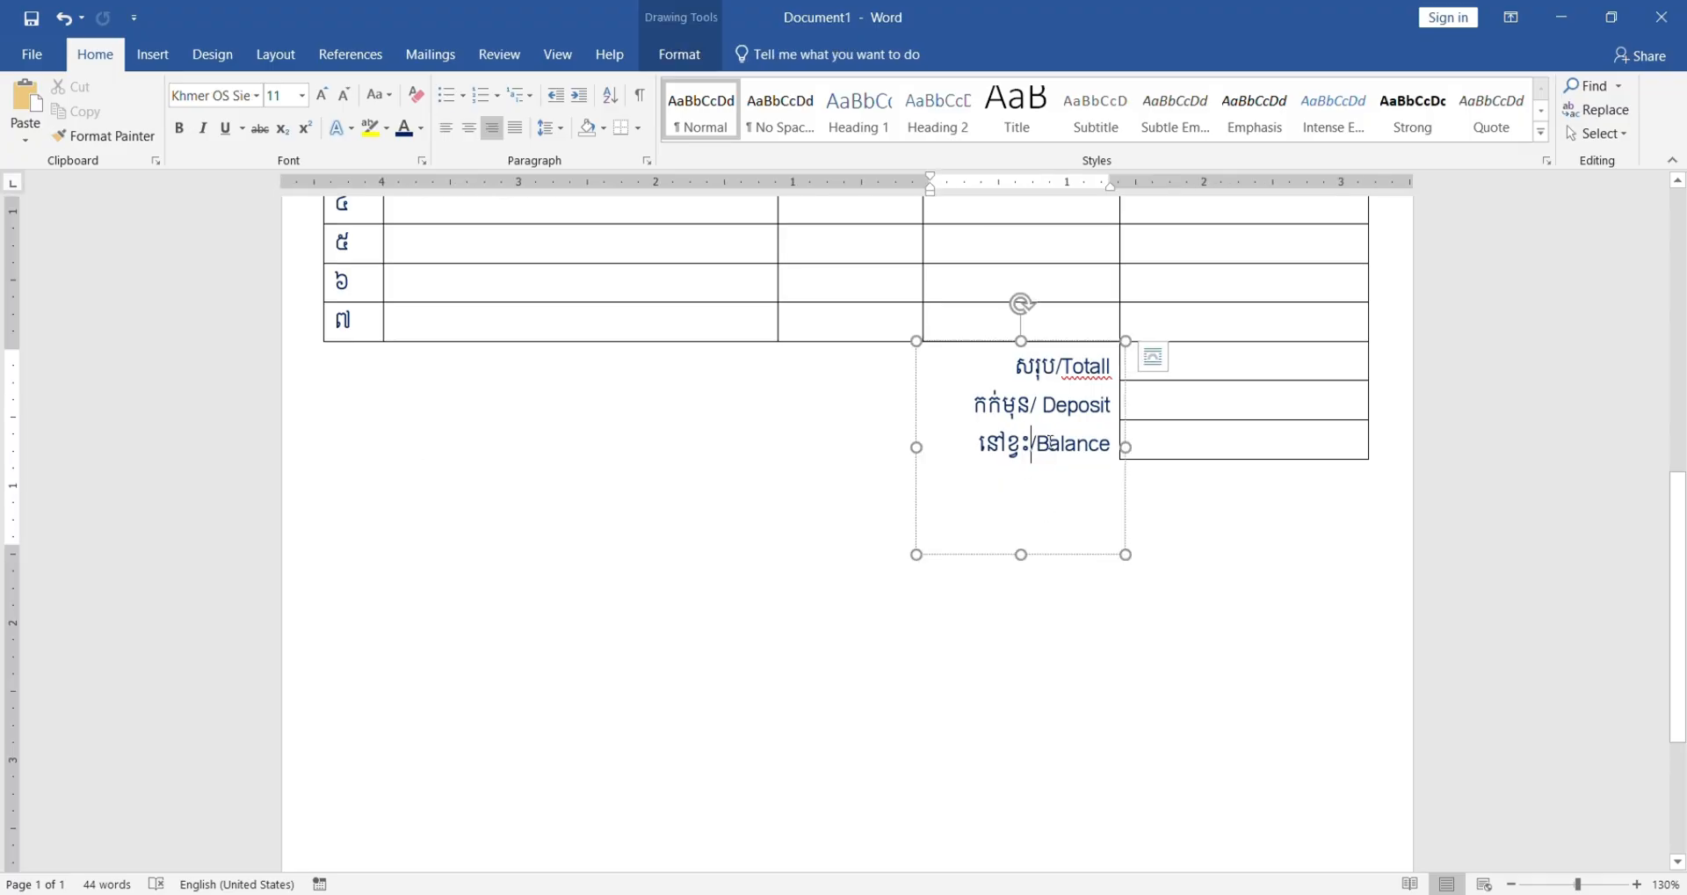
pyautogui.moveTo(1118, 456); pyautogui.dragTo(1002, 357)
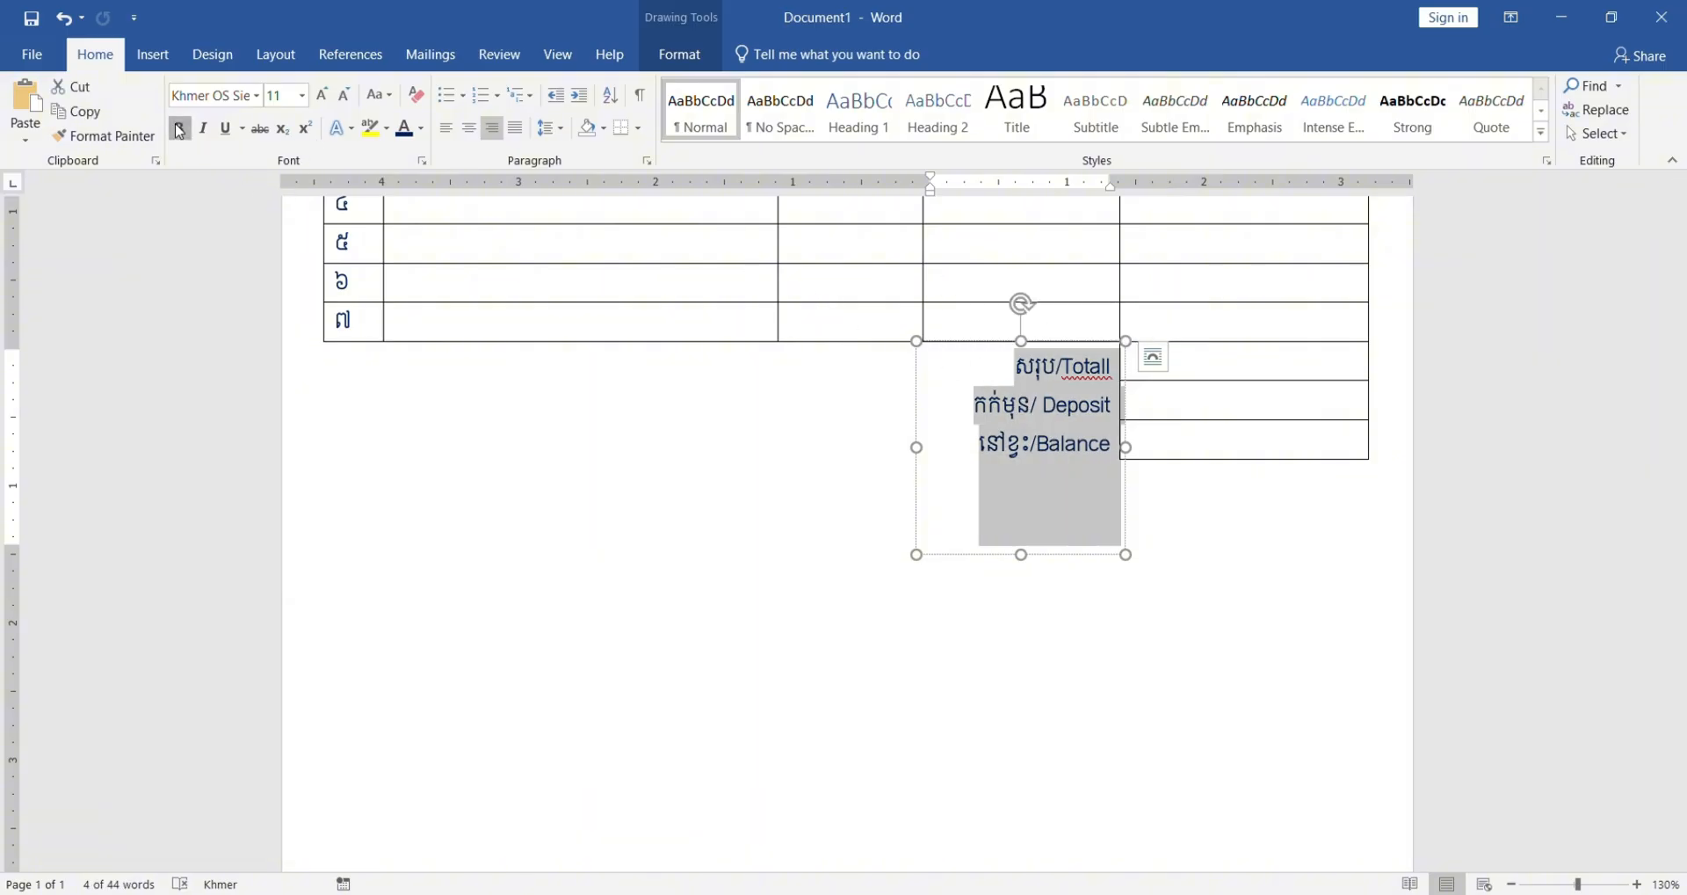
pyautogui.click(1179, 551)
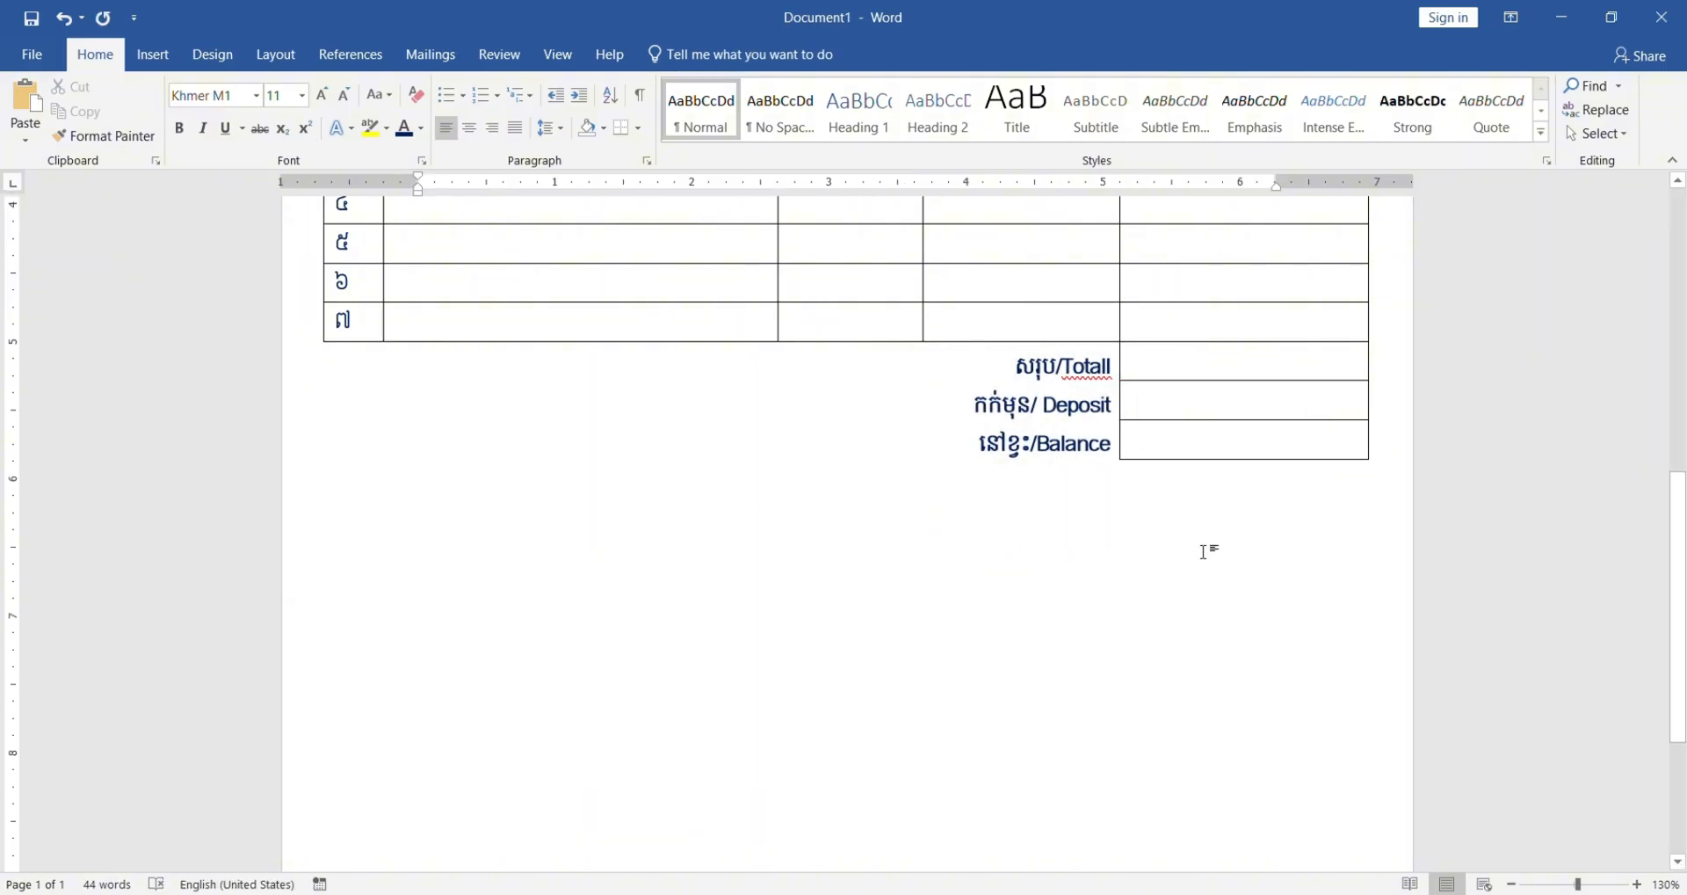
# Step: Review the whole invoice layout from the heading down to the totals labels
pyautogui.scroll(-2, 1201, 553)
pyautogui.scroll(8, 1218, 554)
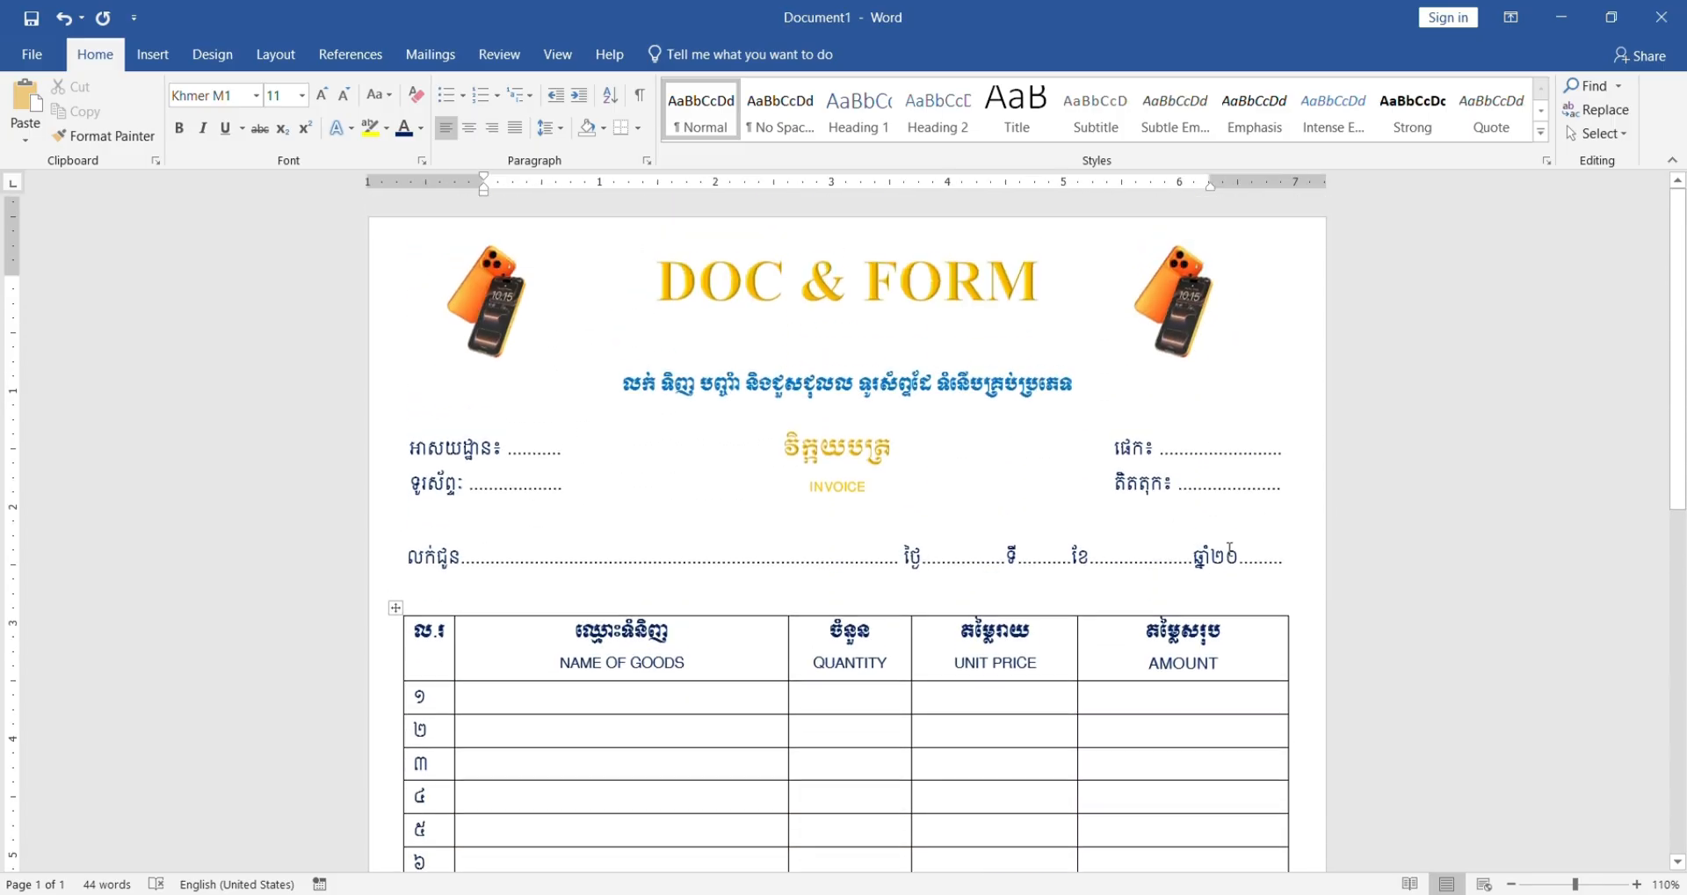
pyautogui.scroll(-4, 1224, 545)
pyautogui.scroll(5, 1230, 545)
pyautogui.scroll(-2, 1230, 545)
pyautogui.scroll(2, 1230, 545)
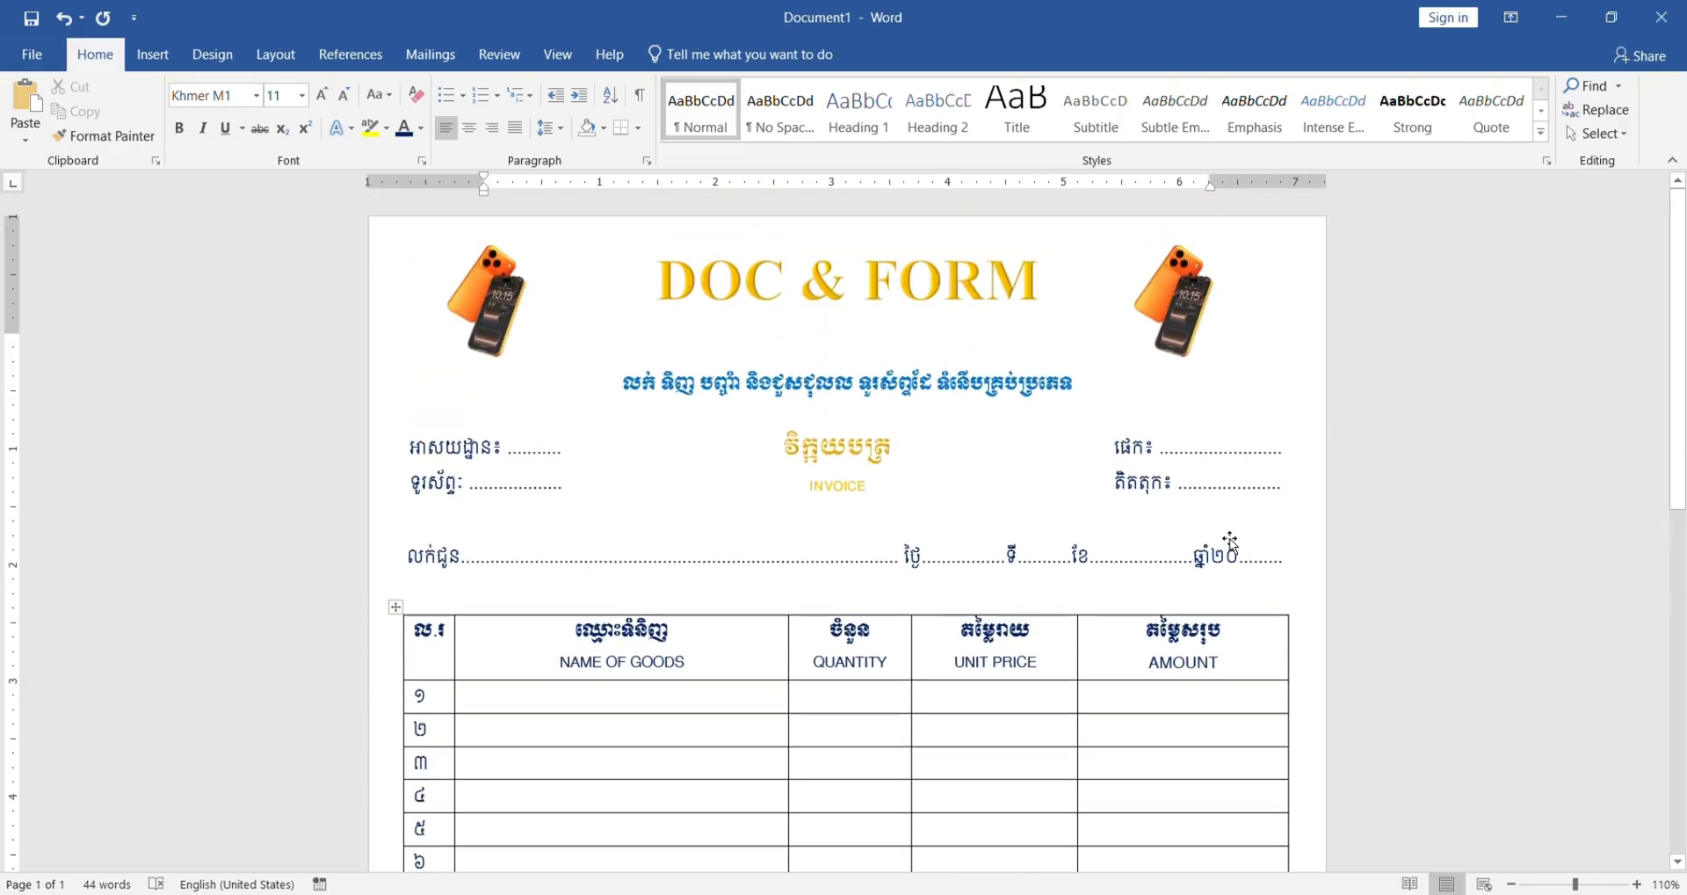
pyautogui.scroll(-4, 1232, 540)
pyautogui.scroll(-3, 1224, 546)
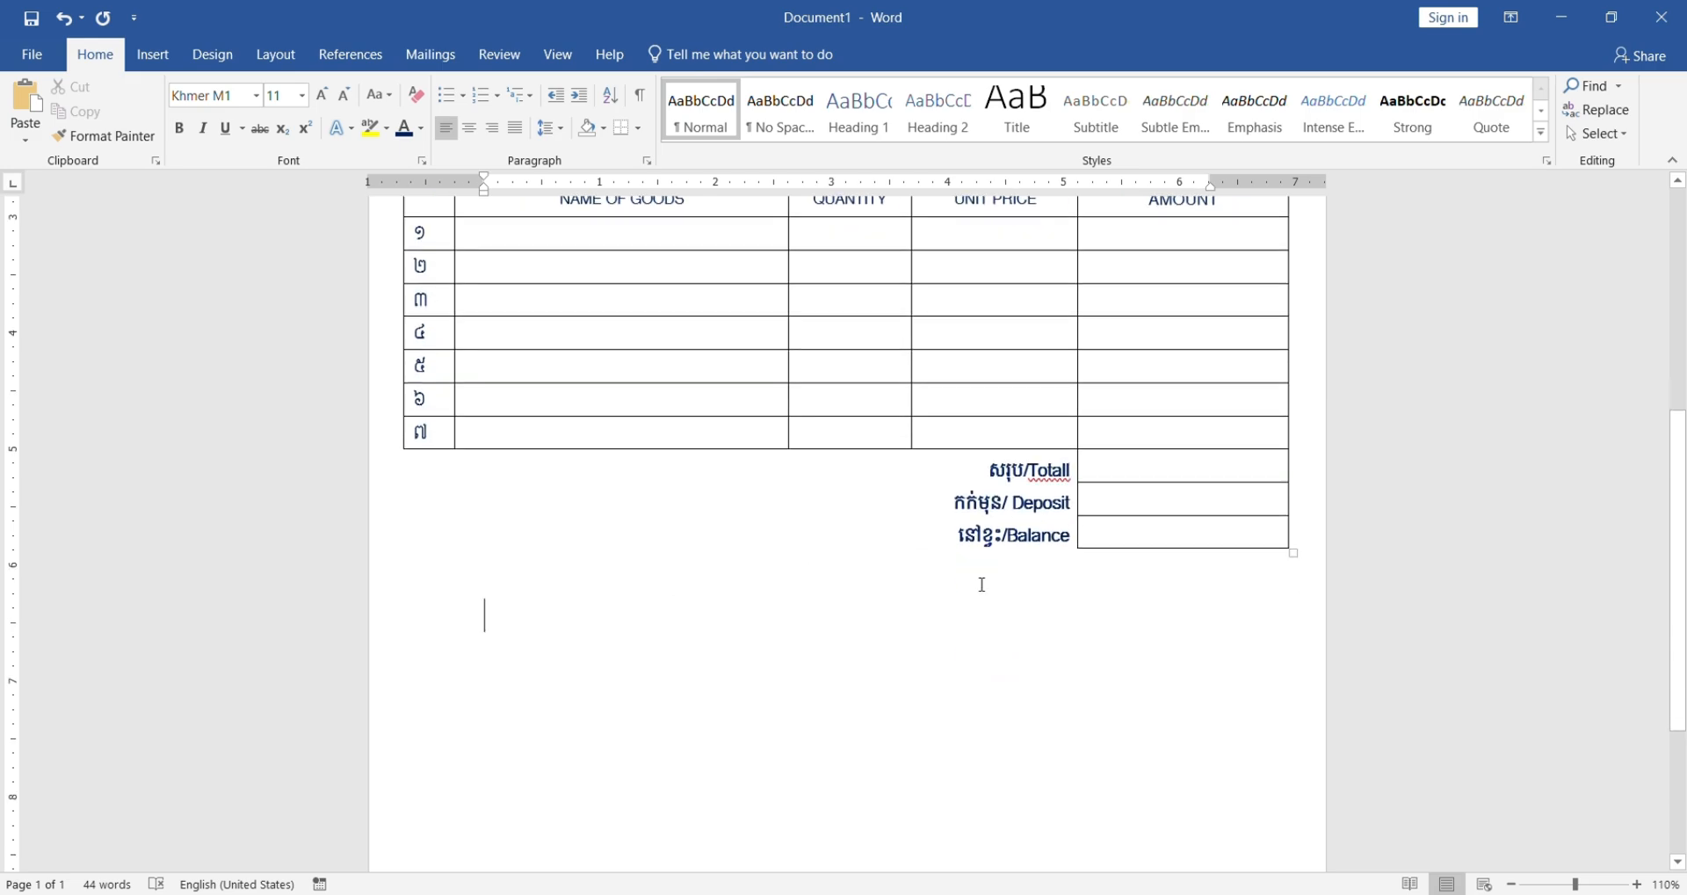
# Step: Place a copy of the totals text box below row ៧ under the goods name column, widen it and left-align its text
pyautogui.click(1026, 536)
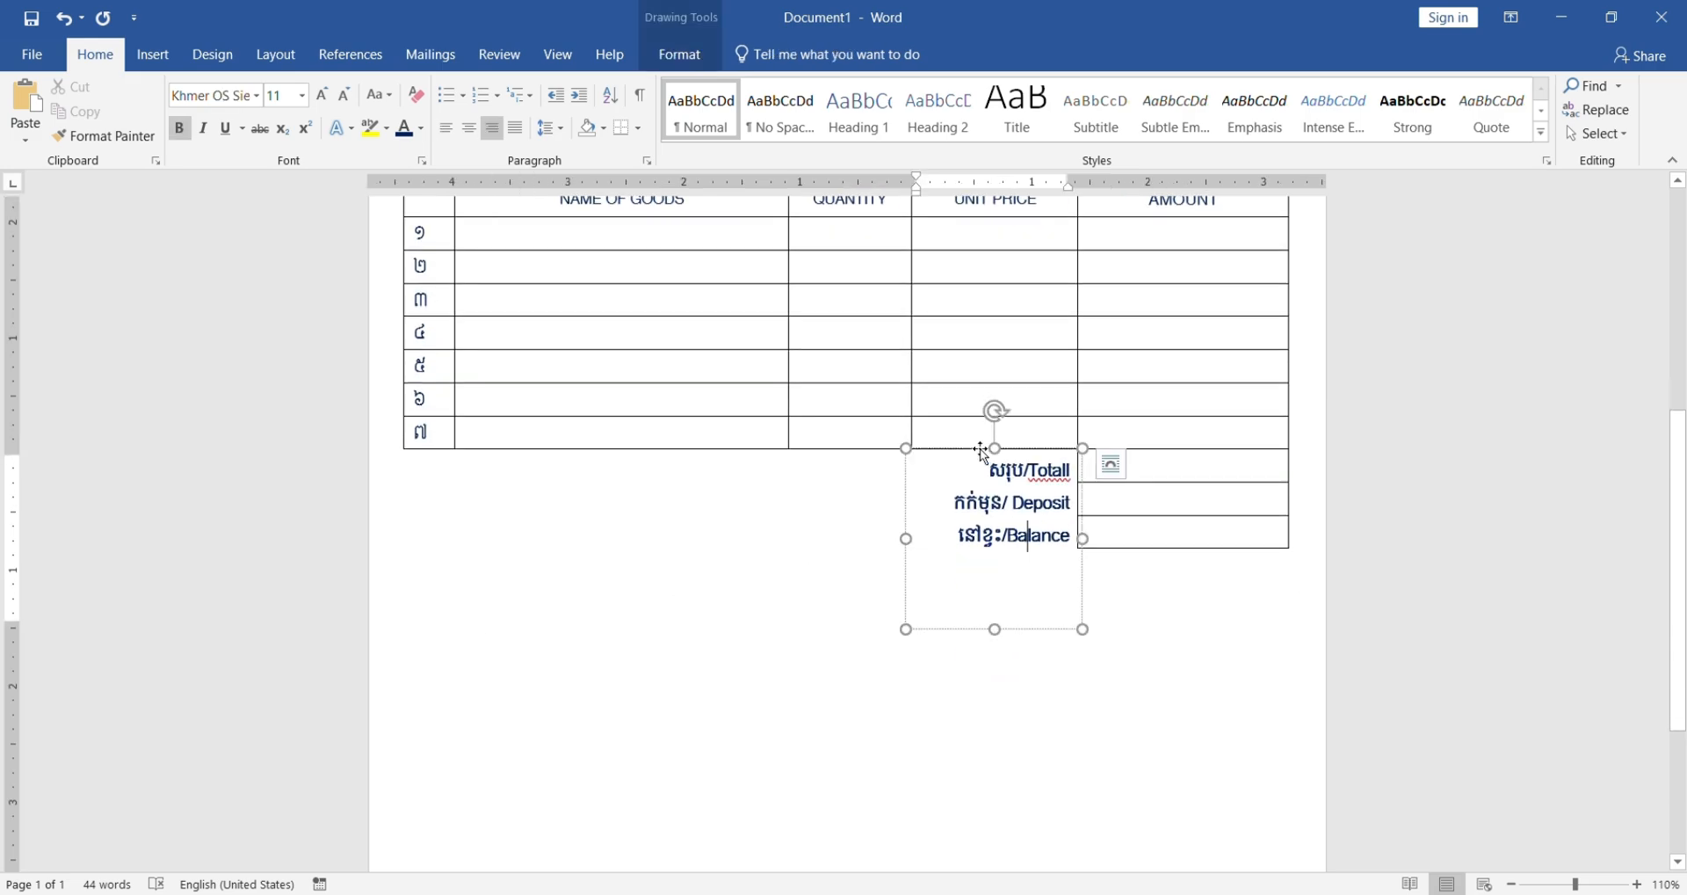
pyautogui.moveTo(981, 450); pyautogui.dragTo(426, 481)
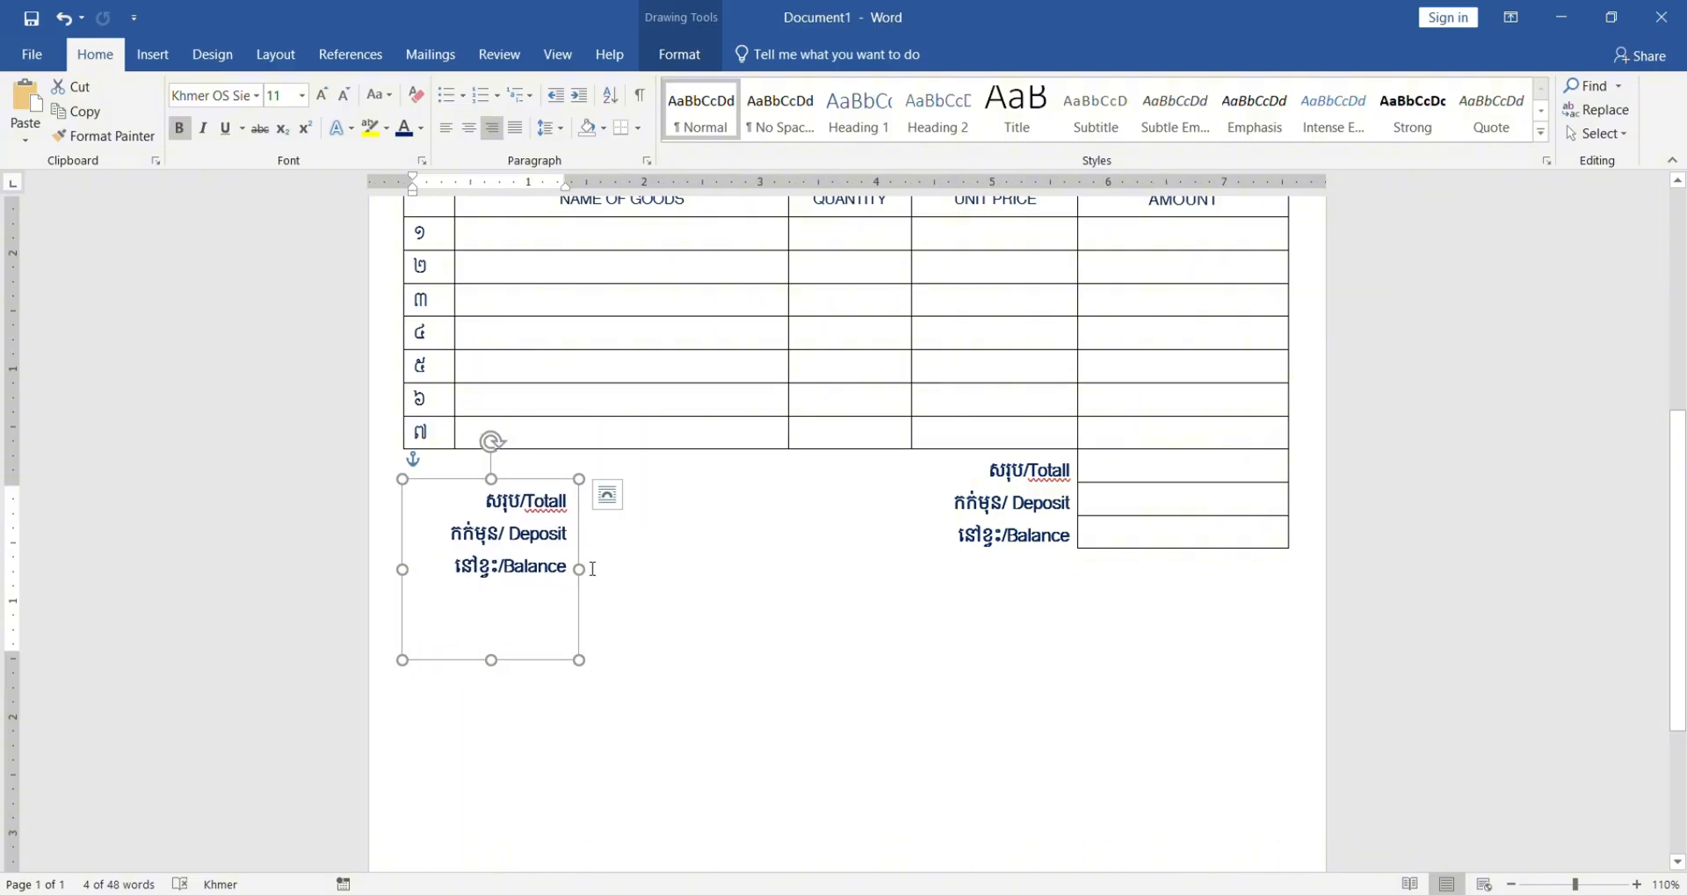
pyautogui.moveTo(580, 569); pyautogui.dragTo(800, 568)
pyautogui.hotkey('ctrl', 'a')
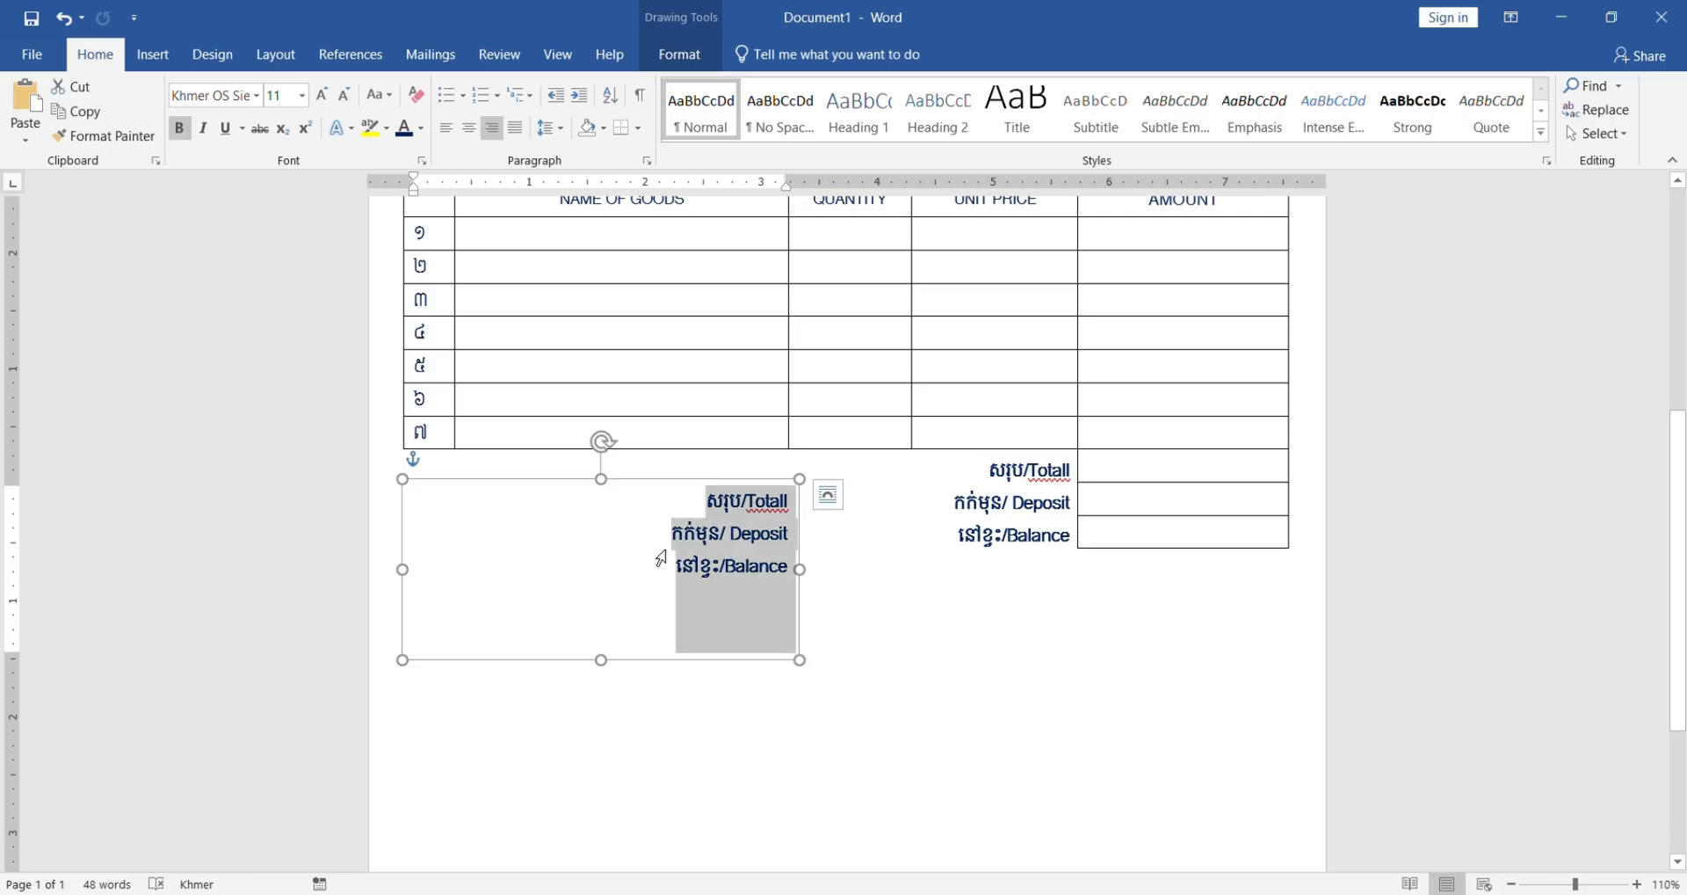
pyautogui.click(446, 127)
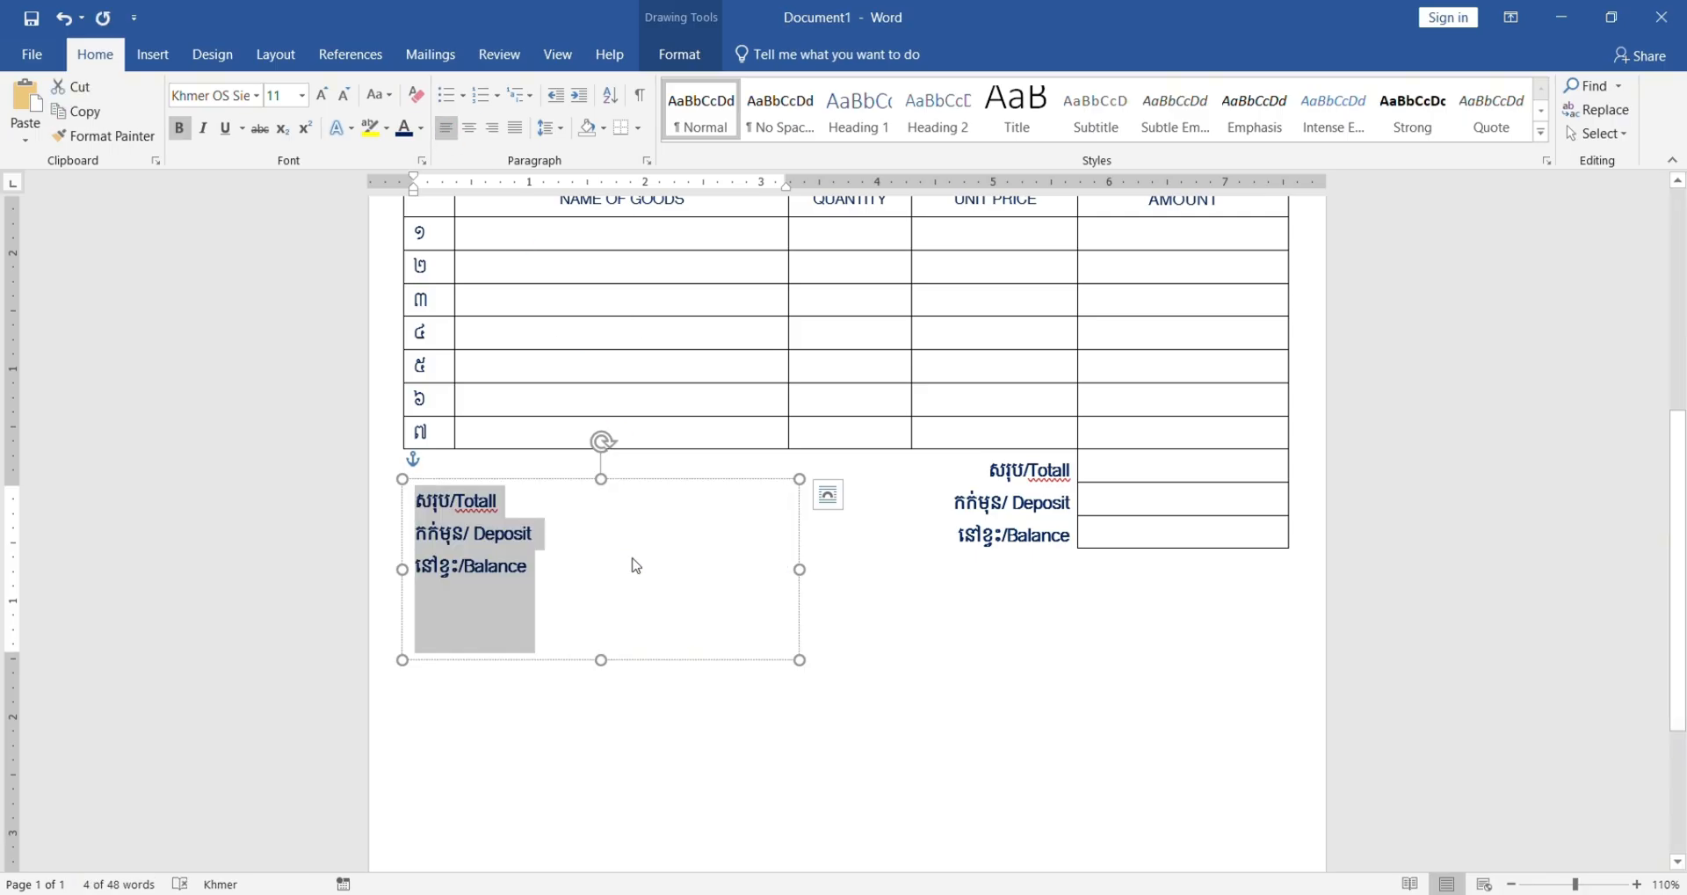
# Step: Replace the copied text box's first line with "បញ្ជាក់៖"
pyautogui.click(511, 498)
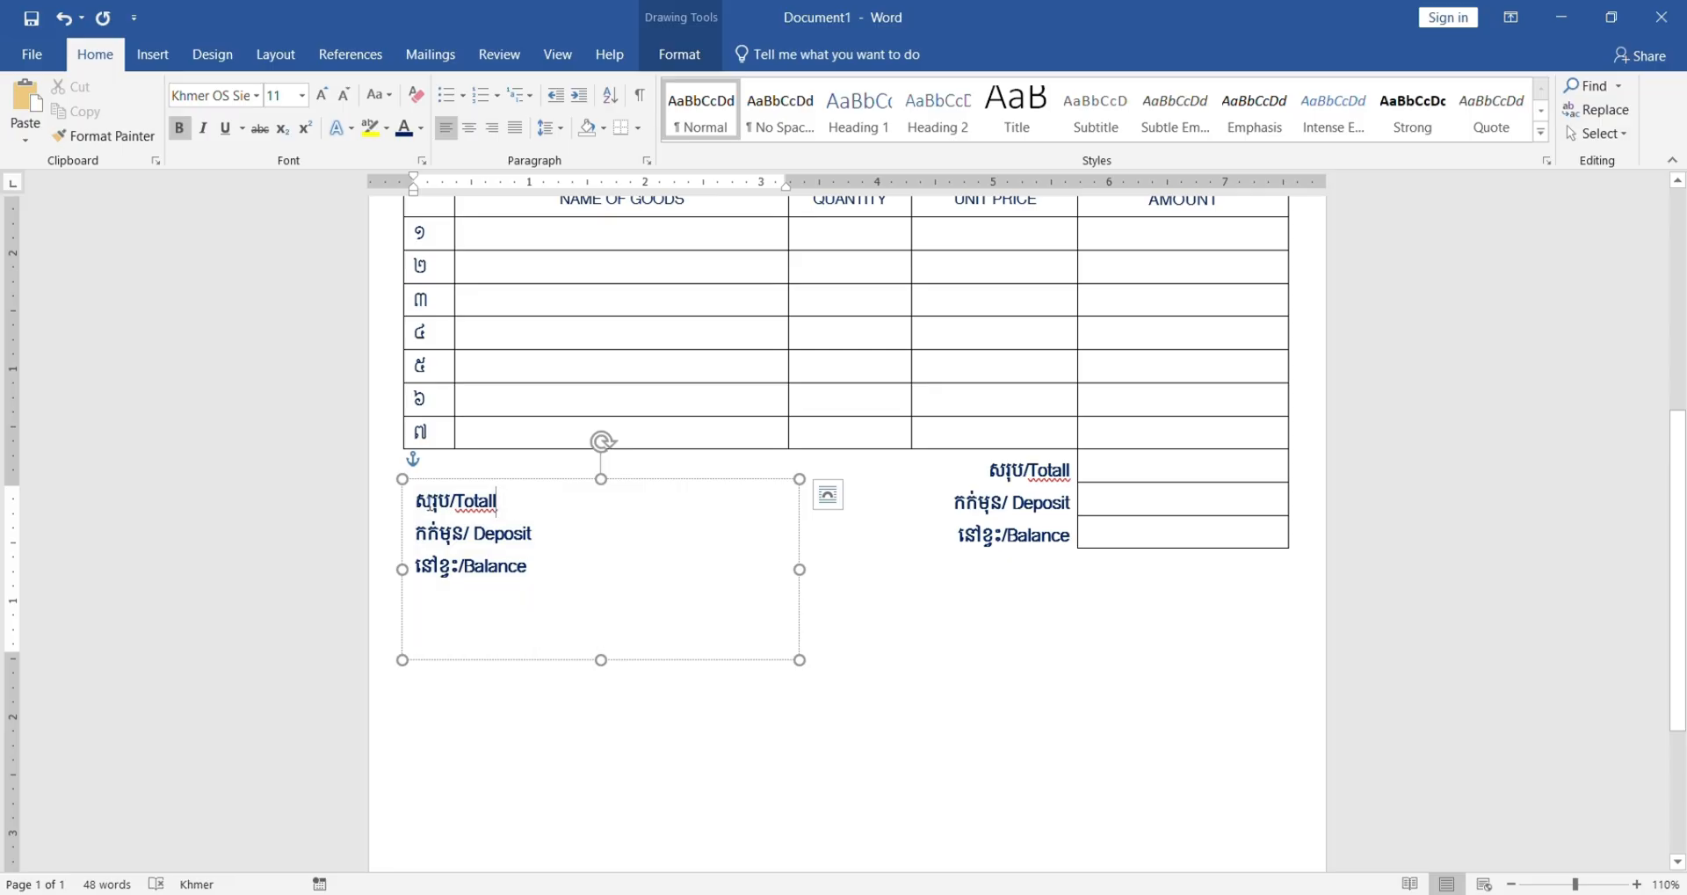
pyautogui.click(381, 501)
pyautogui.write('b')
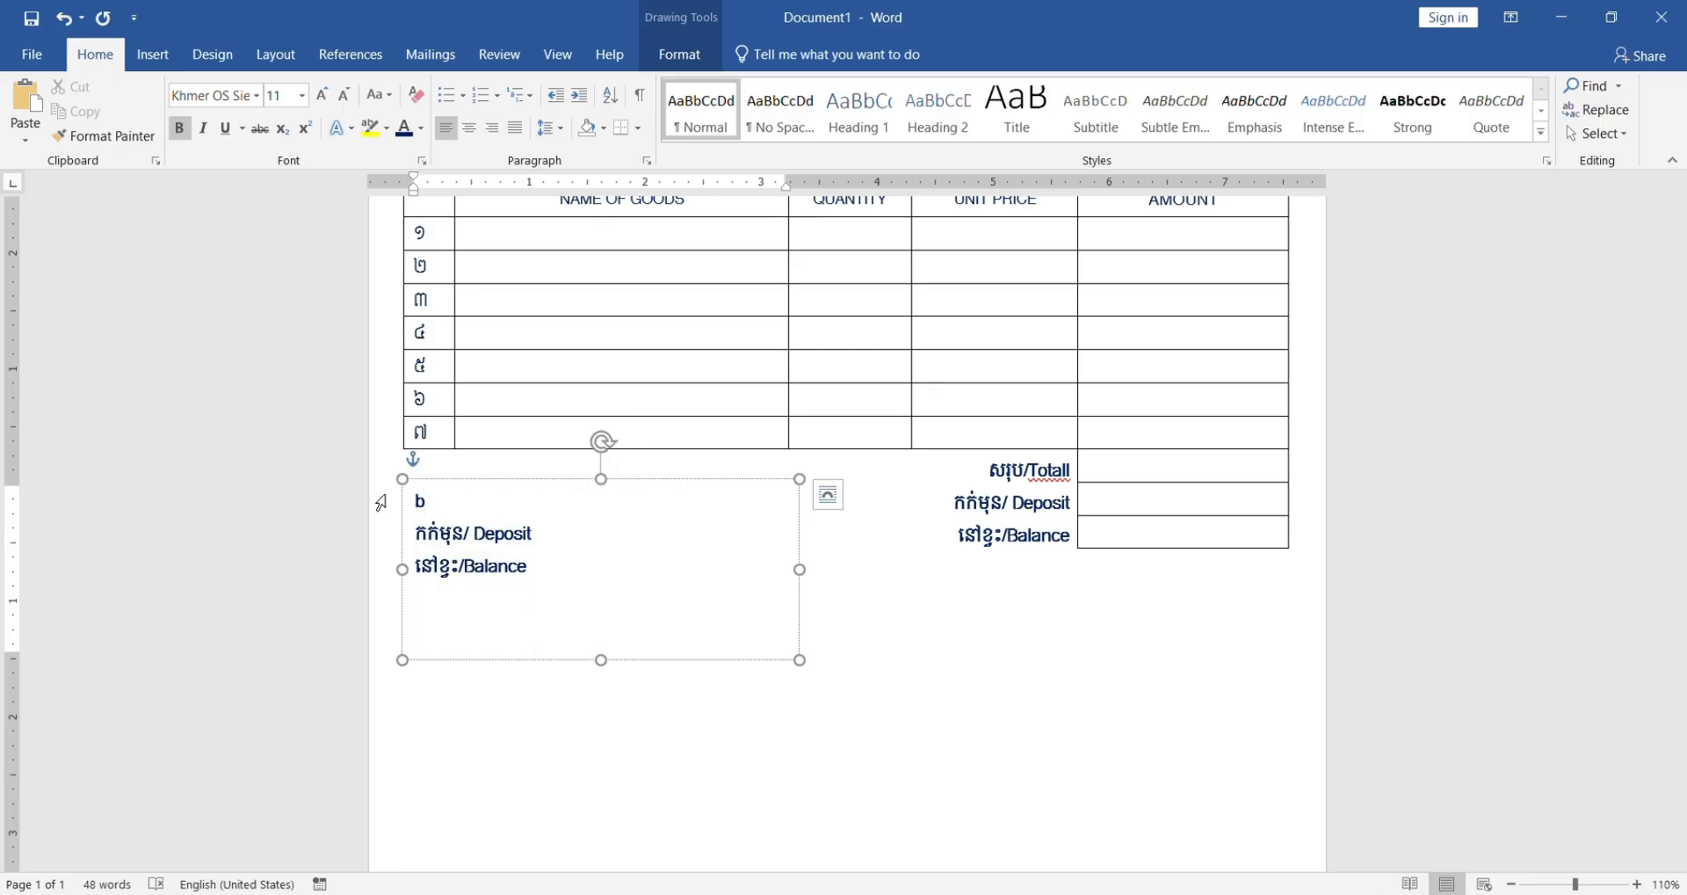
pyautogui.click(380, 503)
pyautogui.write('បញ្ជាក់ៈ')
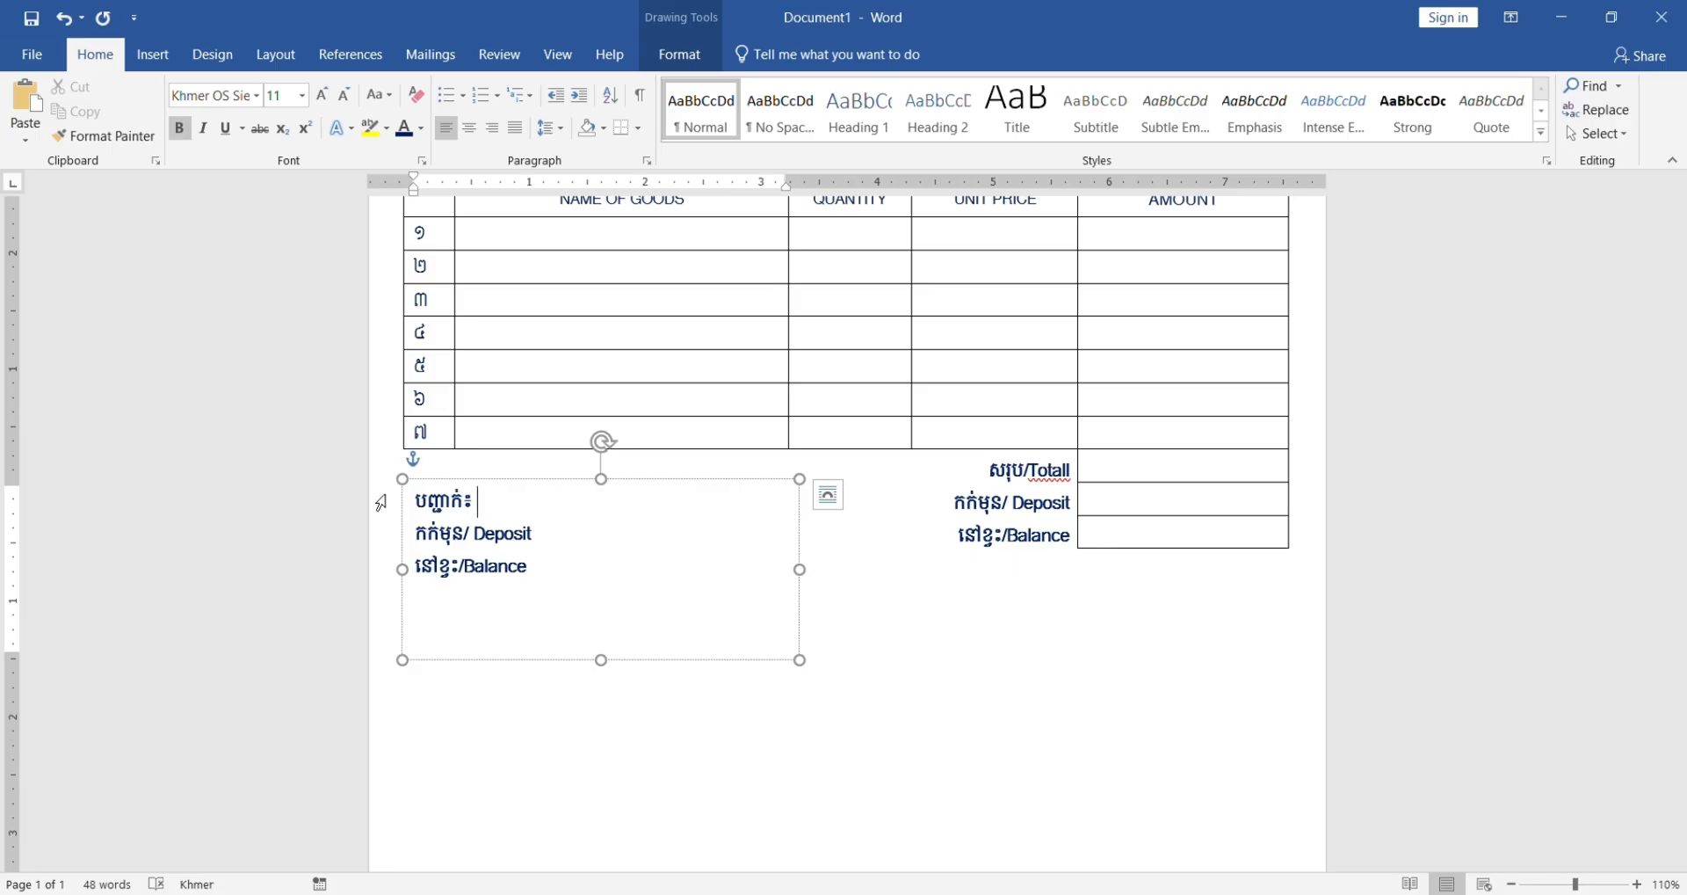
# Step: Replace the second line of the notes text box with "- ទំនិញទិញហើយ មិនអាចប្តូរយកលុយវិញបាន។"
pyautogui.moveTo(543, 536); pyautogui.dragTo(414, 533)
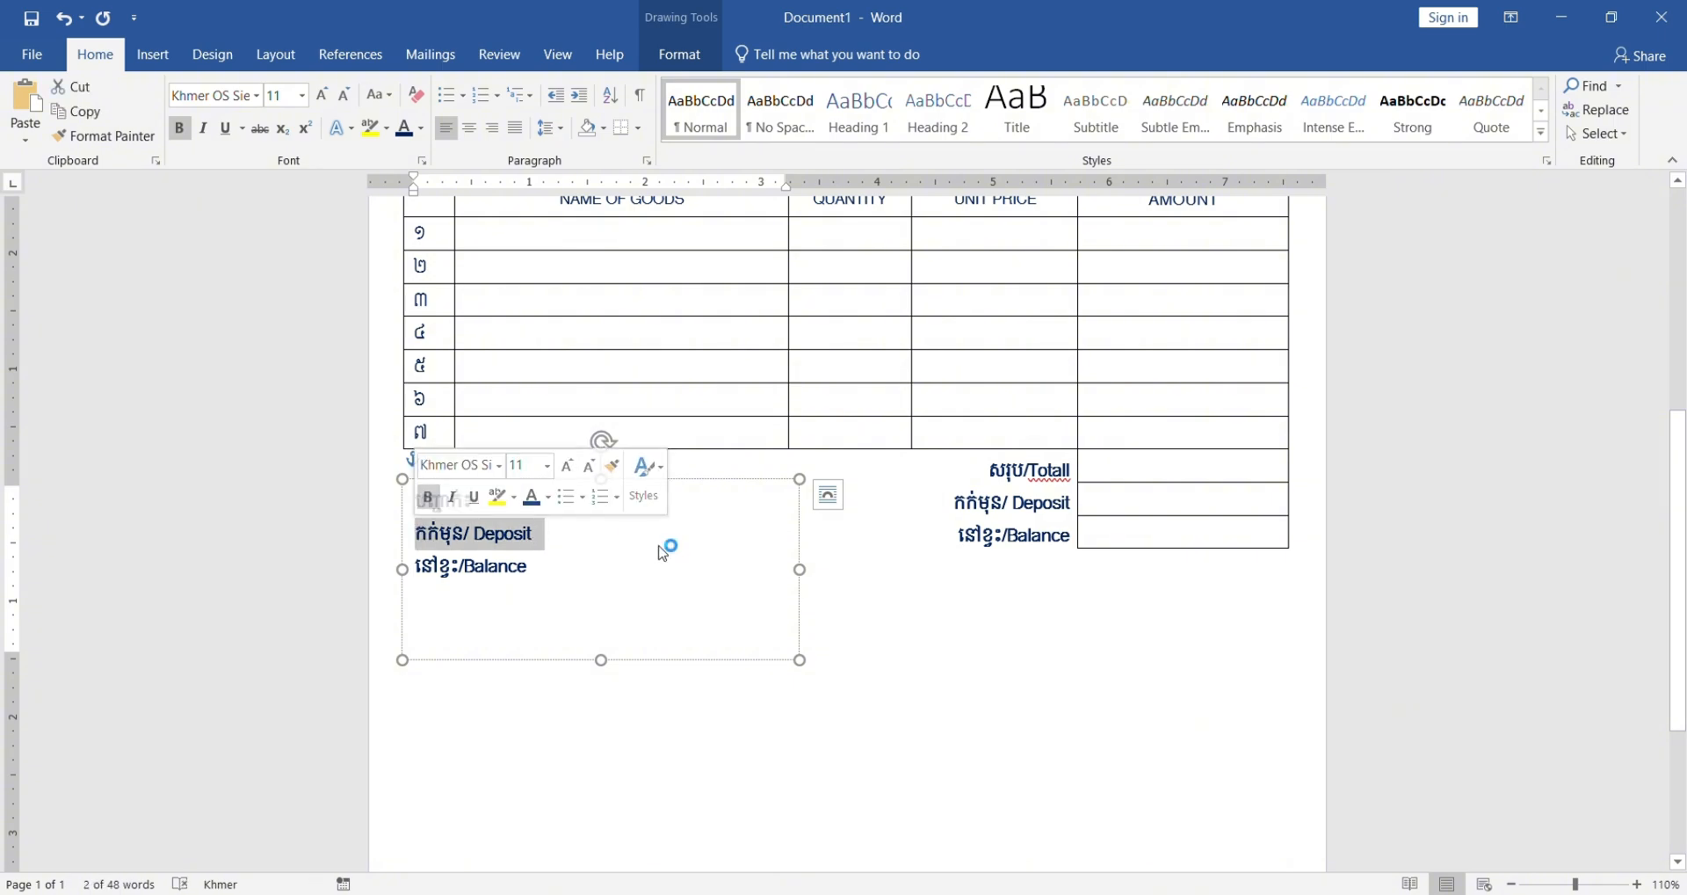
pyautogui.press('Delete')
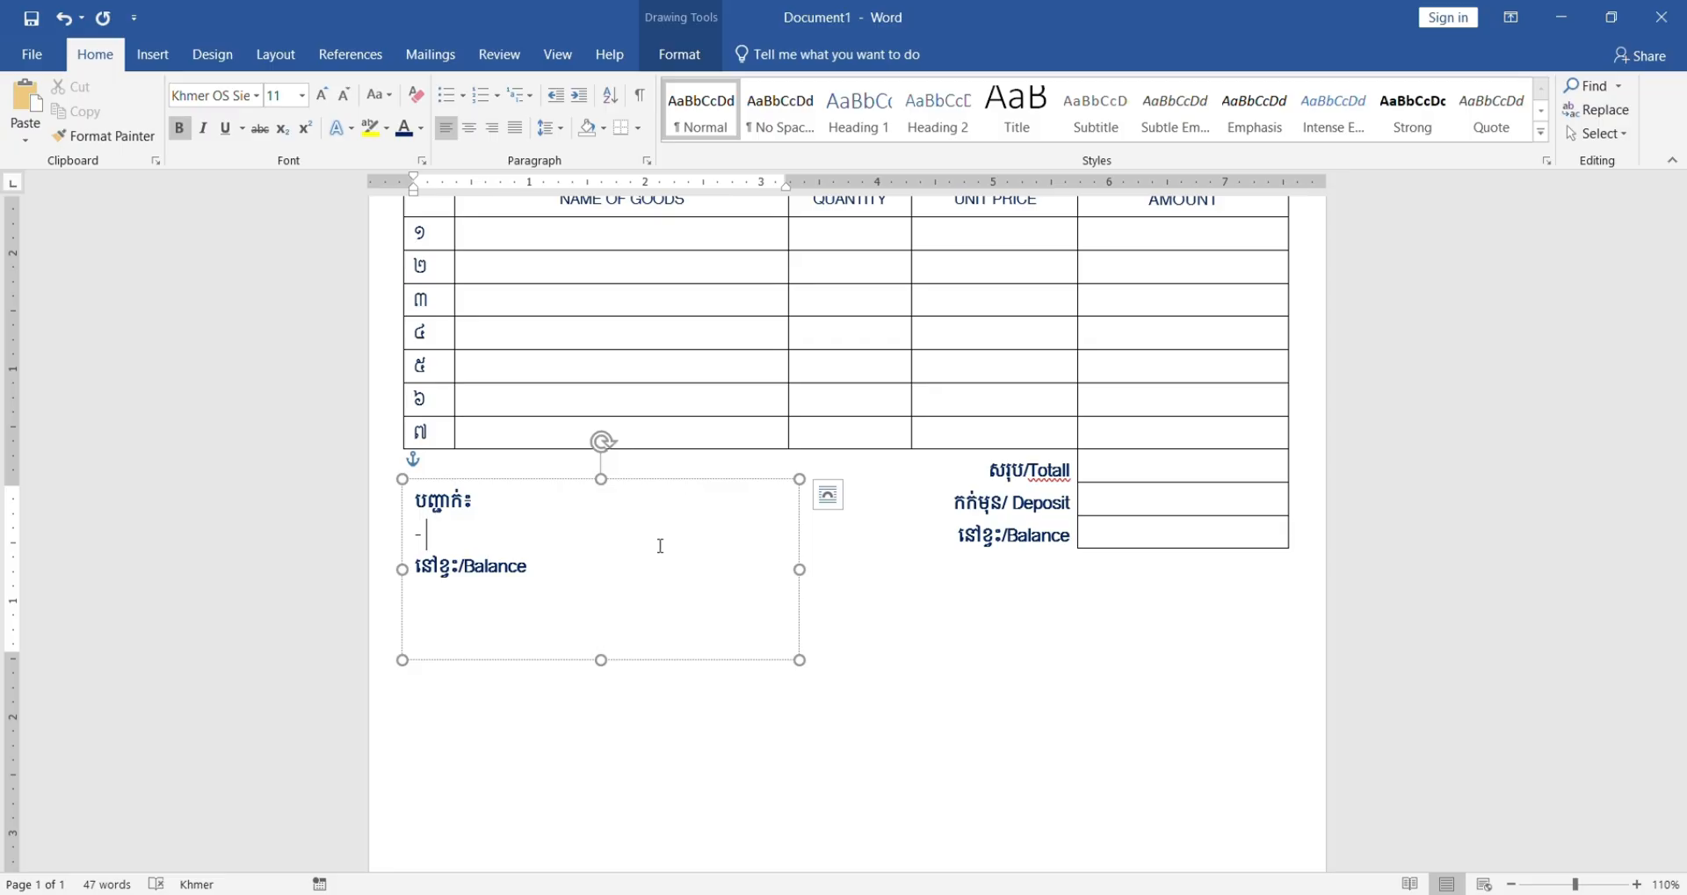
pyautogui.write('- ខ')
pyautogui.write('និន')
pyautogui.press('BackSpace')
pyautogui.write('ញទិញ')
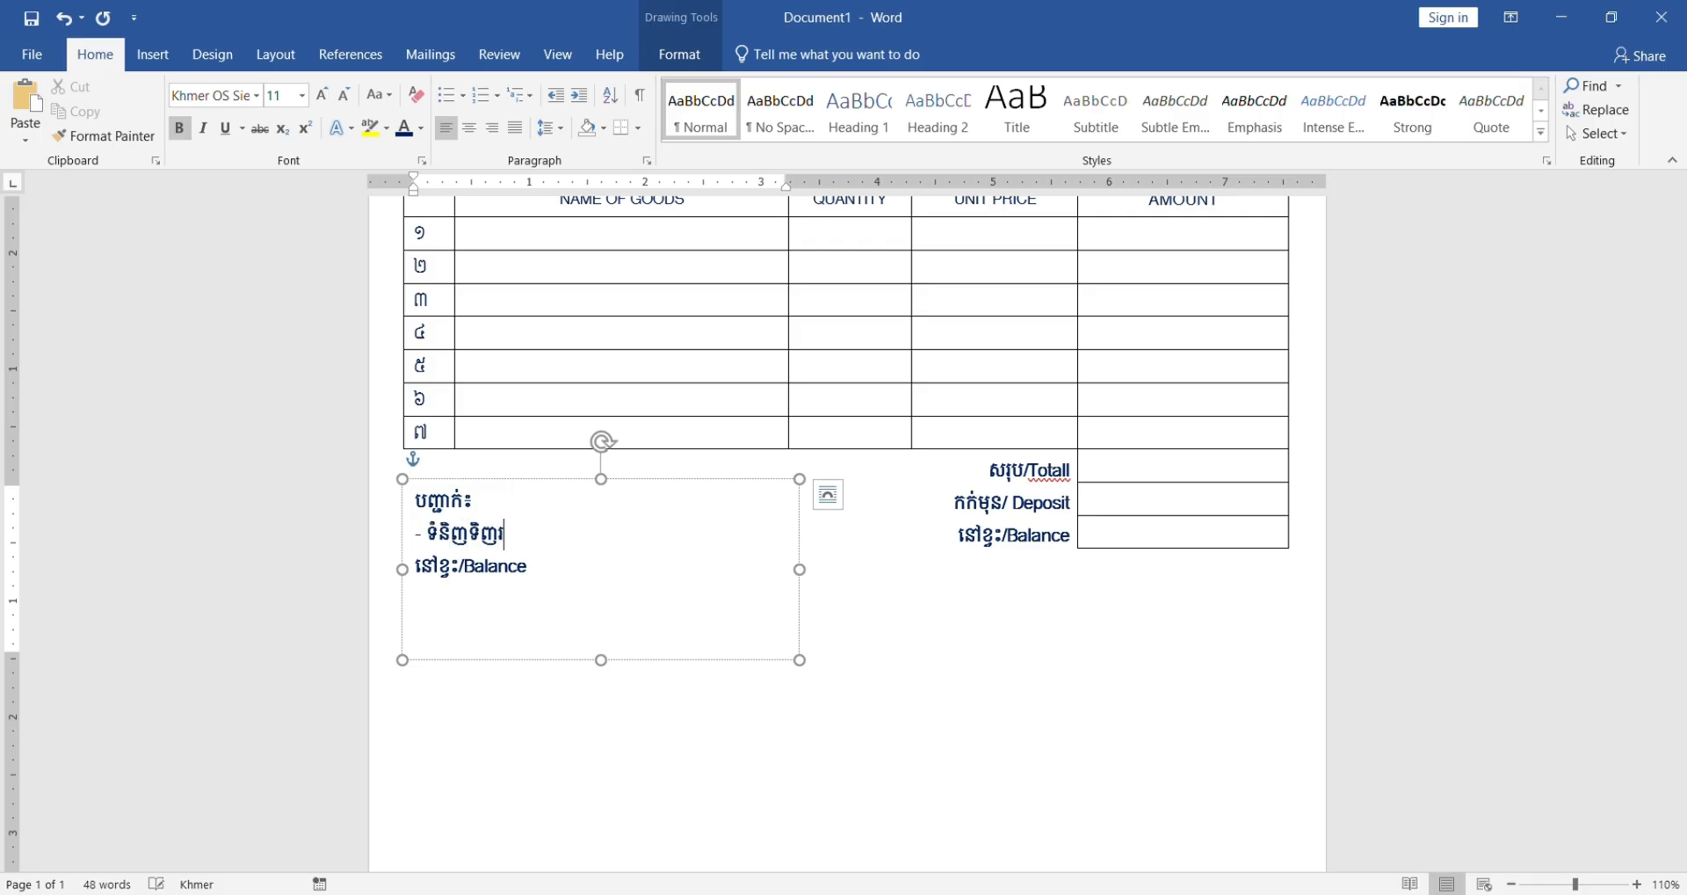
pyautogui.write('រួច មិន')
pyautogui.press('BackSpace')
pyautogui.press('BackSpace')
pyautogui.press('BackSpace')
pyautogui.press('BackSpace')
pyautogui.press('BackSpace')
pyautogui.write('ហើយ មិនអាចប្តូរ')
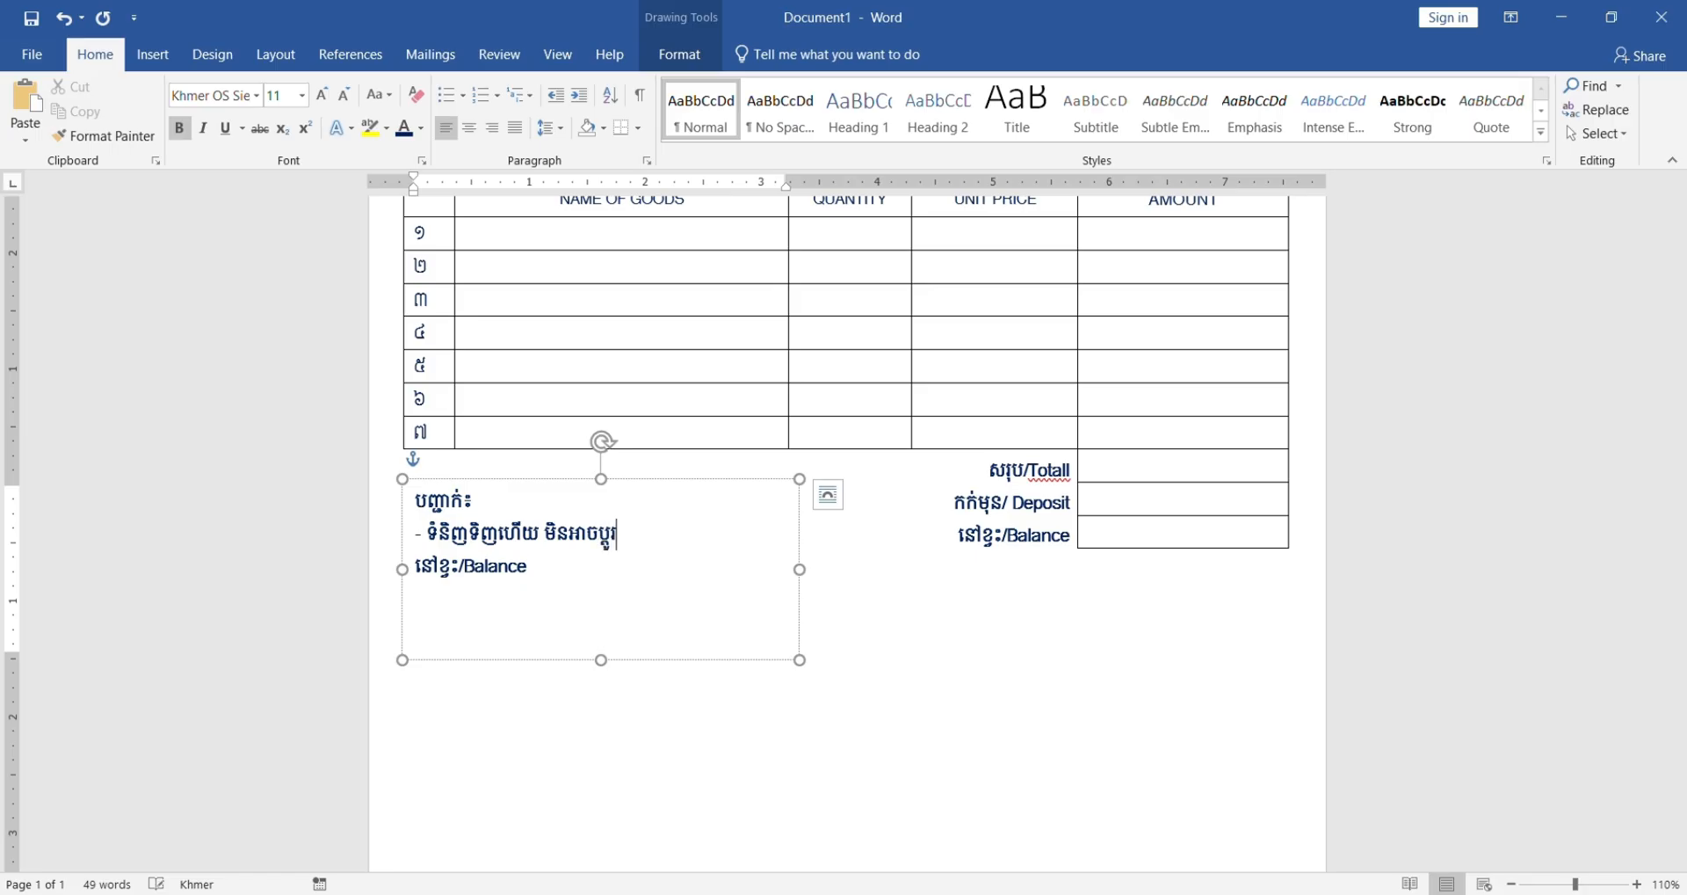
pyautogui.write('យកលុយវិញបាន។')
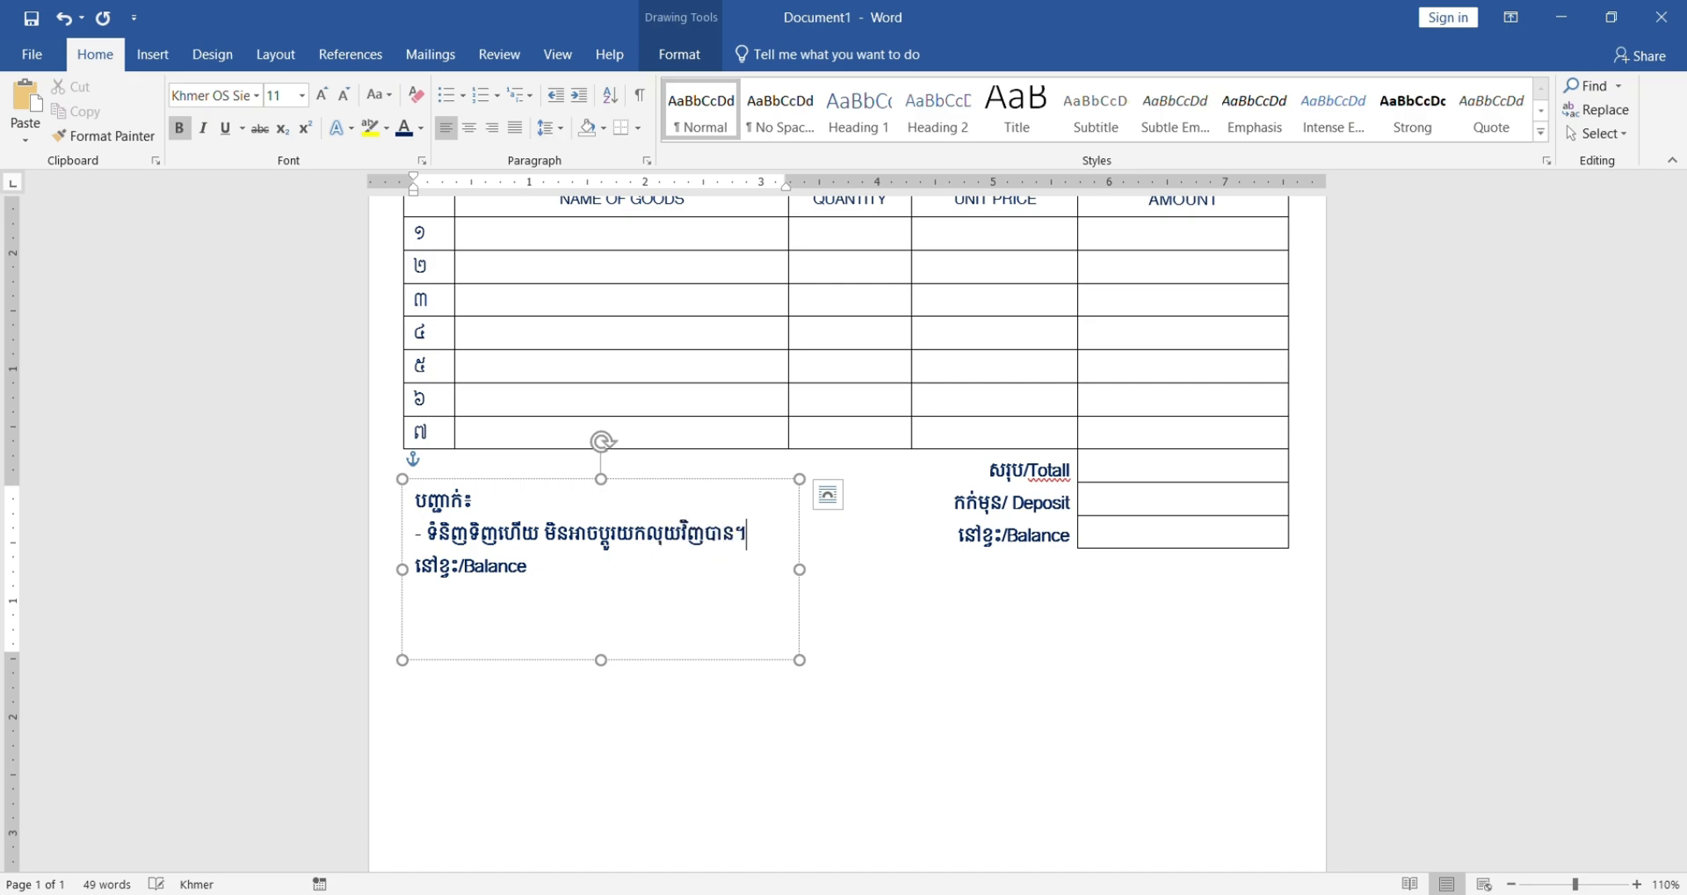
# Step: Replace the notes box's third line with "- សូមពិនិត្យទំនិញឱ្យច្បាស់មុននឹងចាកចេញ។។" and move the box up directly beneath row ៧
pyautogui.moveTo(552, 572); pyautogui.dragTo(392, 556)
pyautogui.press('Delete')
pyautogui.write('- ')
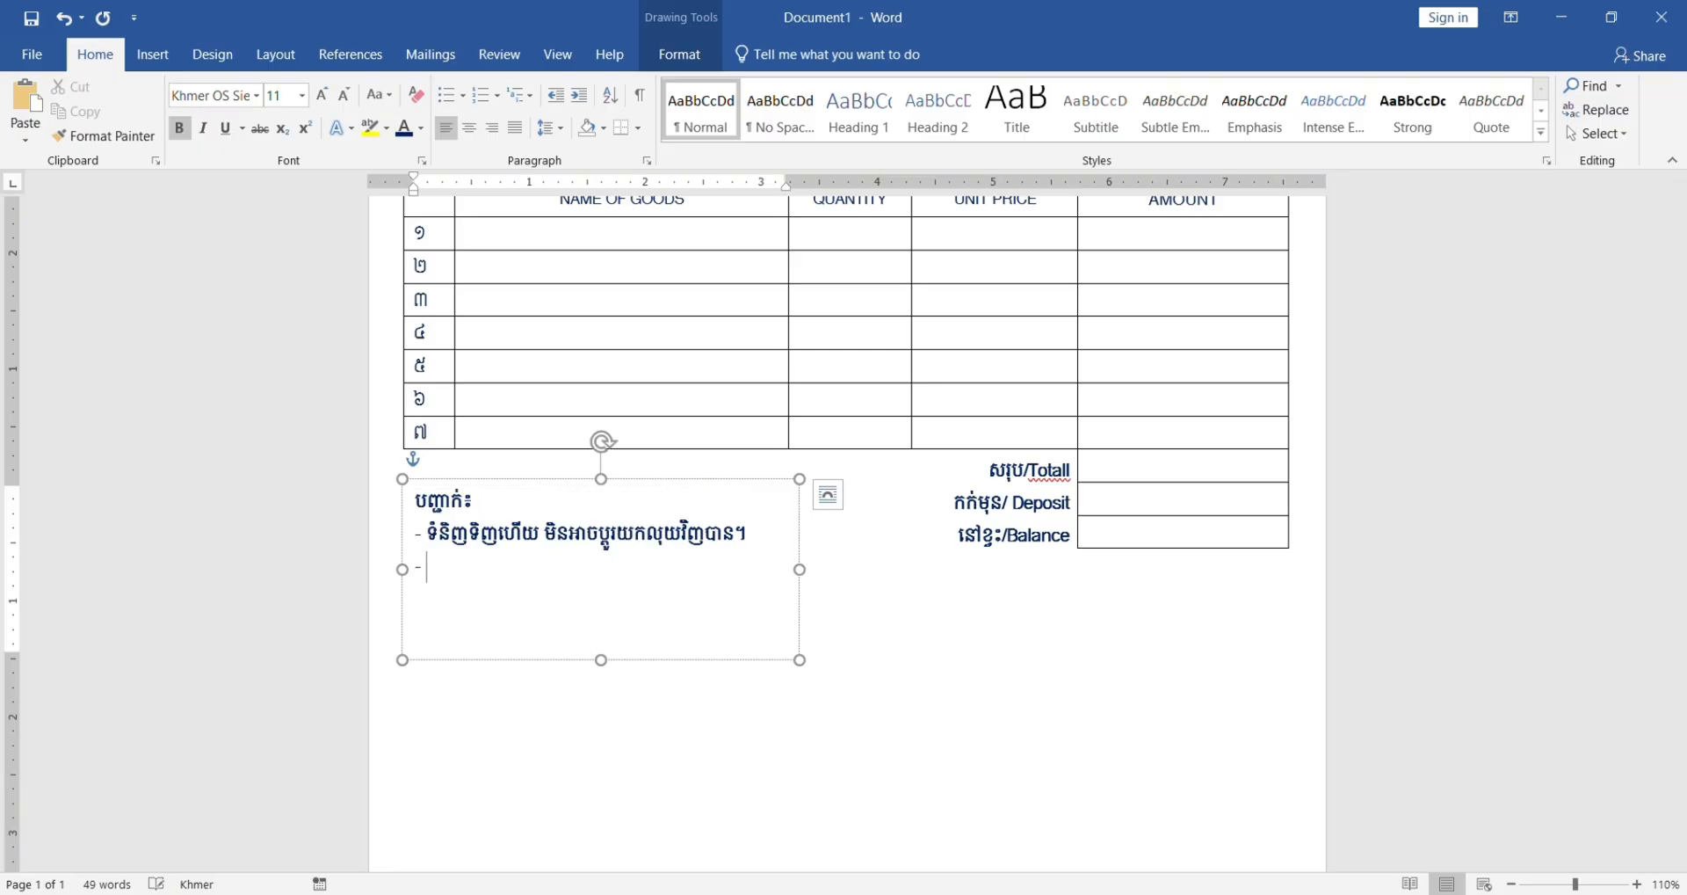
pyautogui.write('សូមពិនិត្យទ')
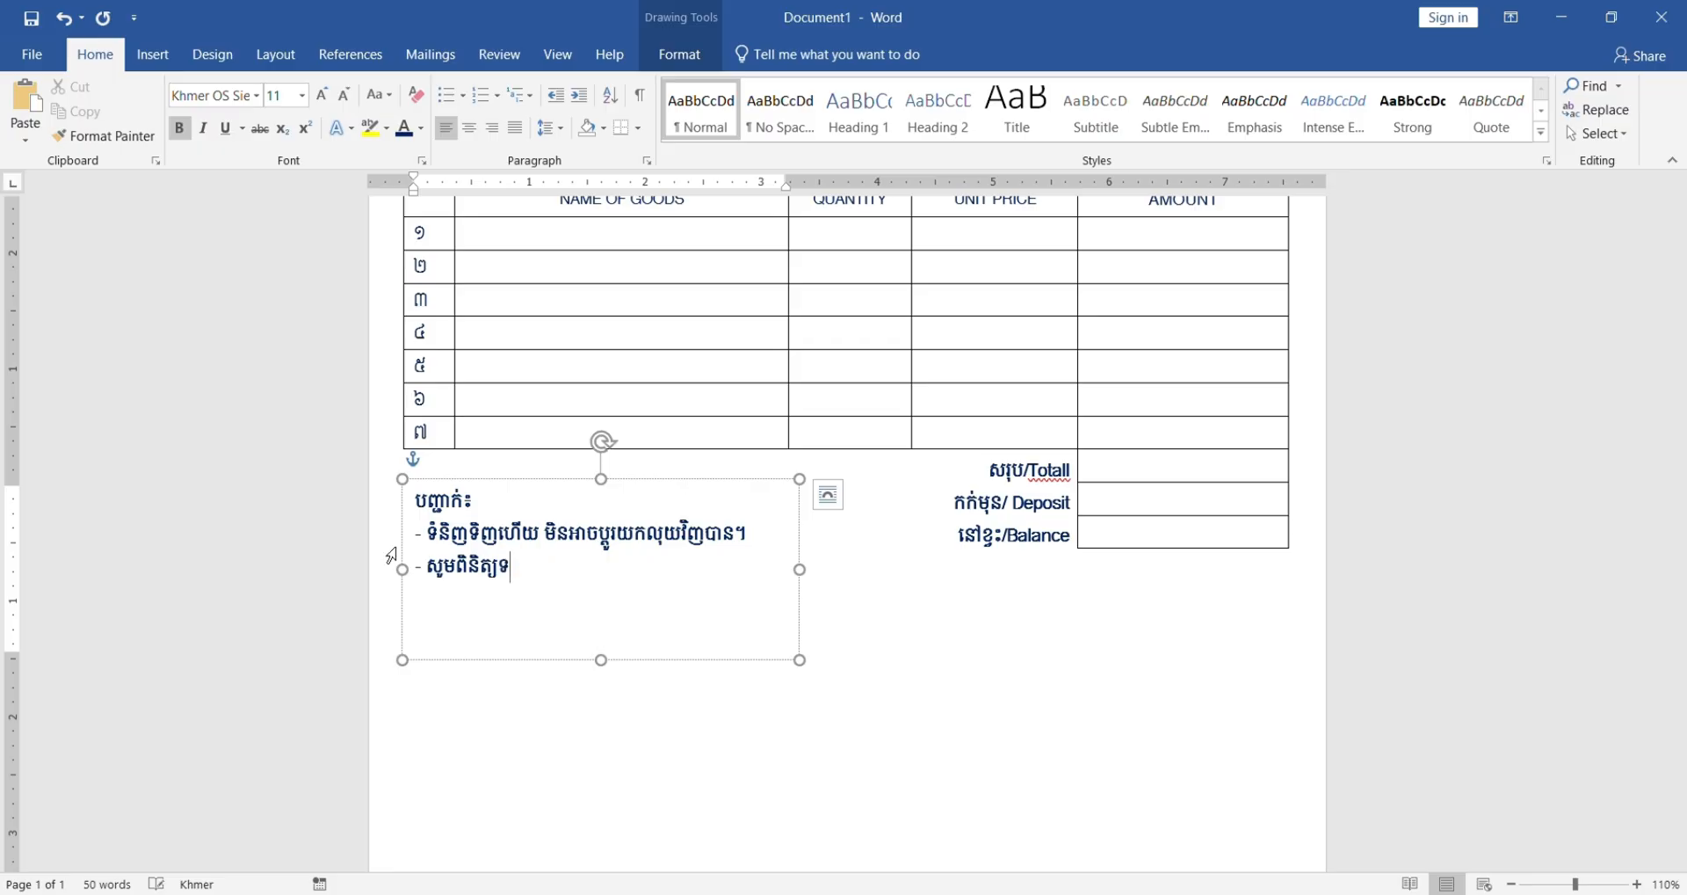
pyautogui.write('ំនិញឱ្យច្បាស')
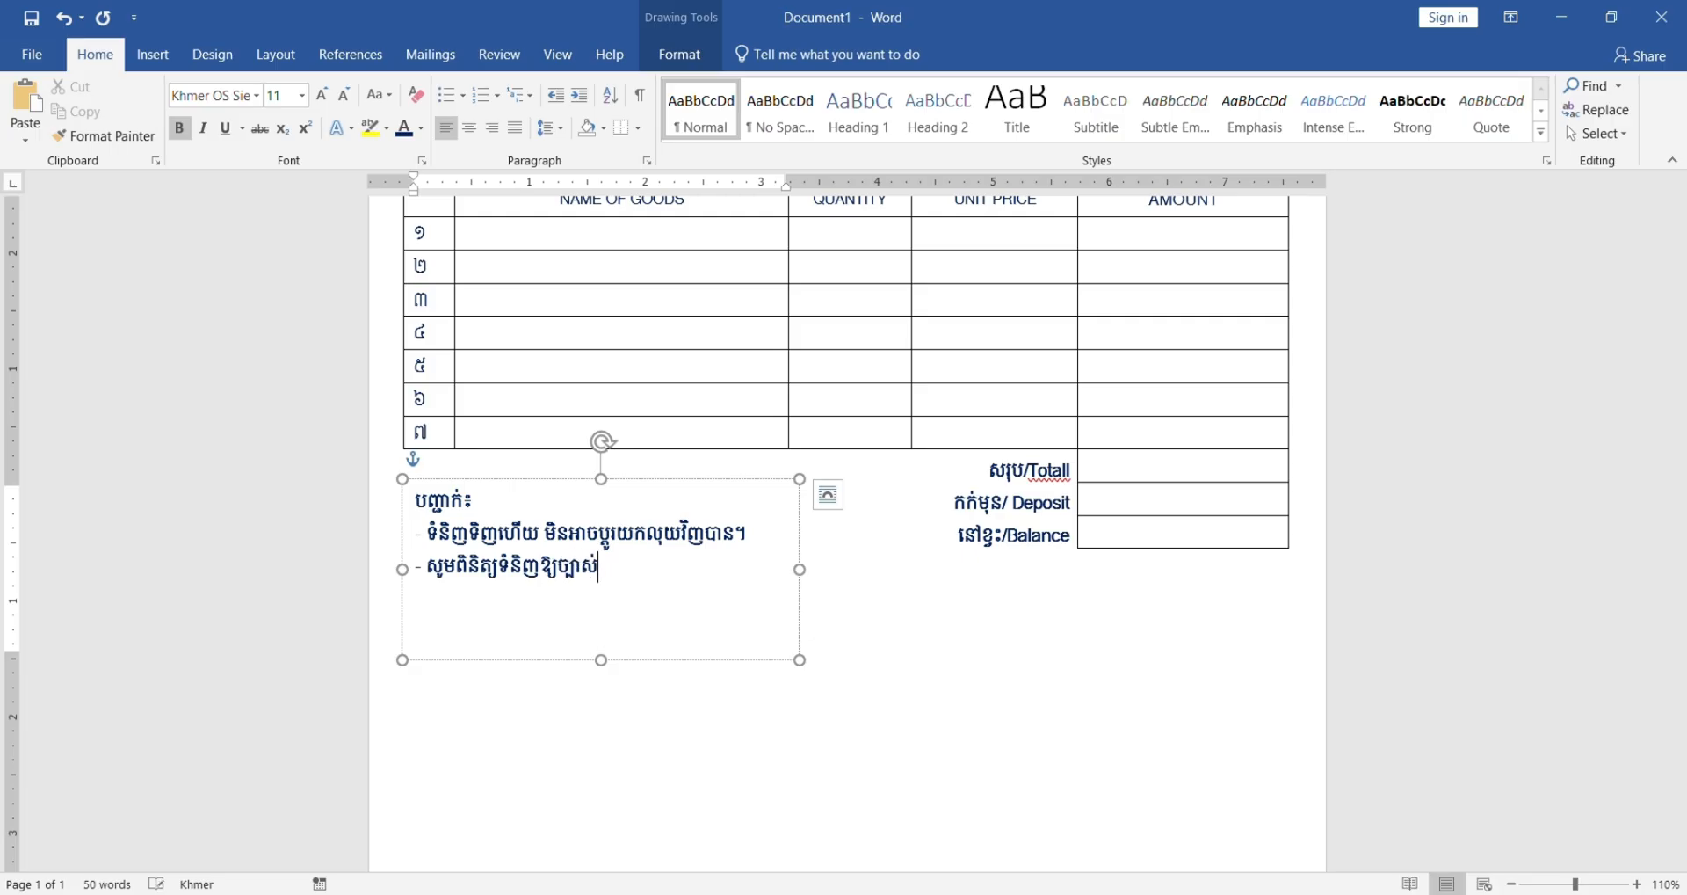
pyautogui.write('់មុននឹងចាកចេញ។។')
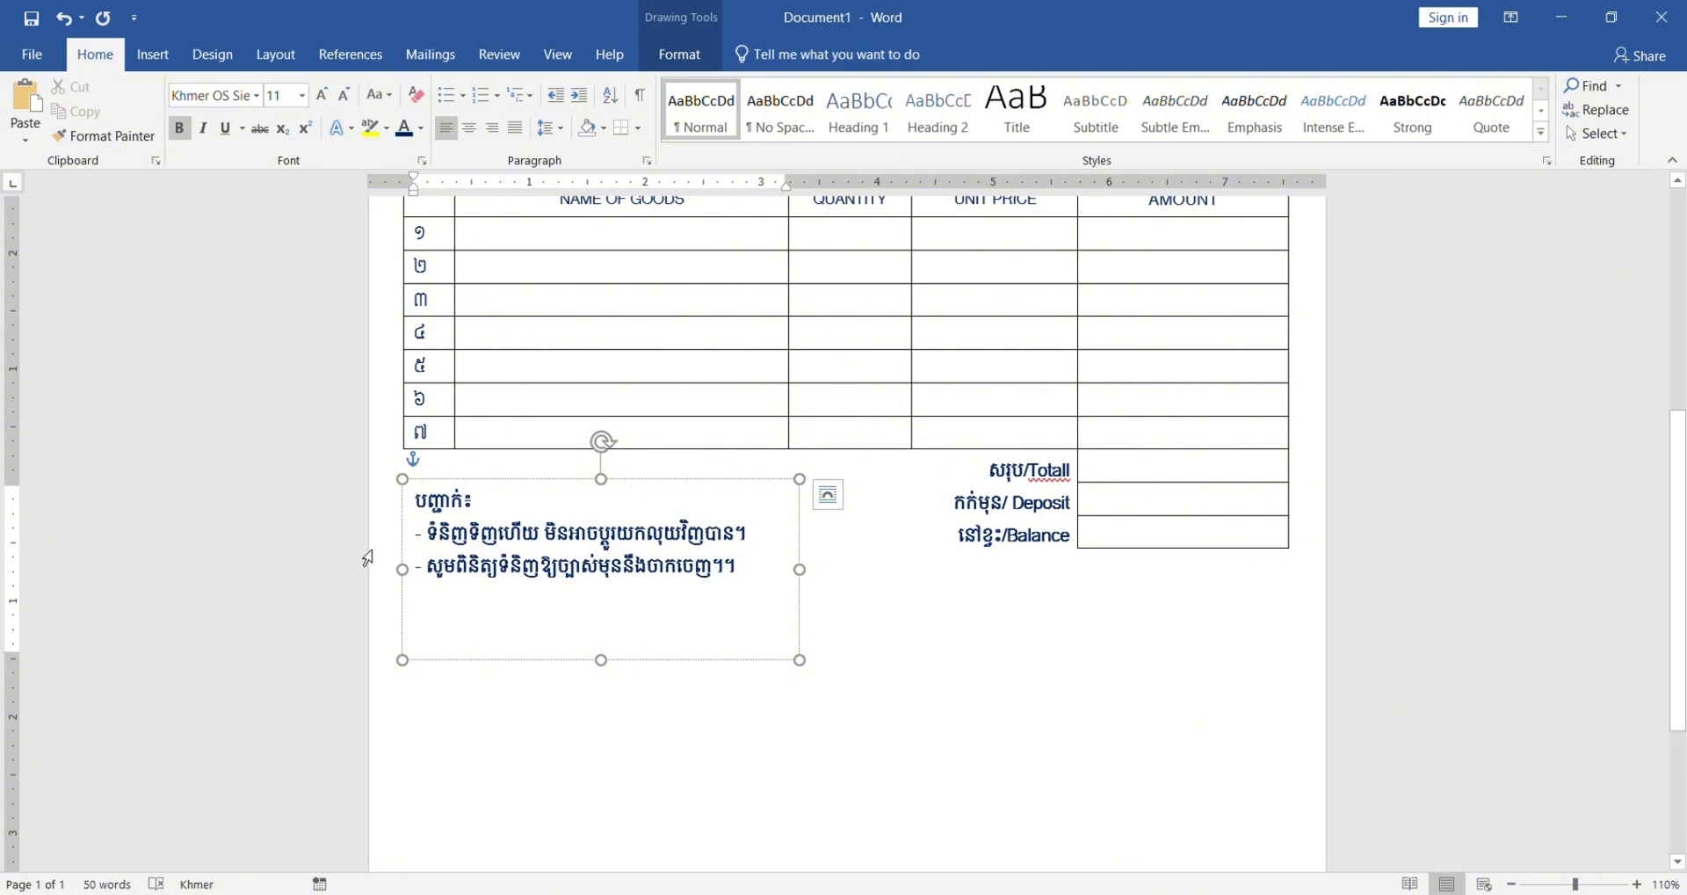
pyautogui.moveTo(486, 479); pyautogui.dragTo(488, 447)
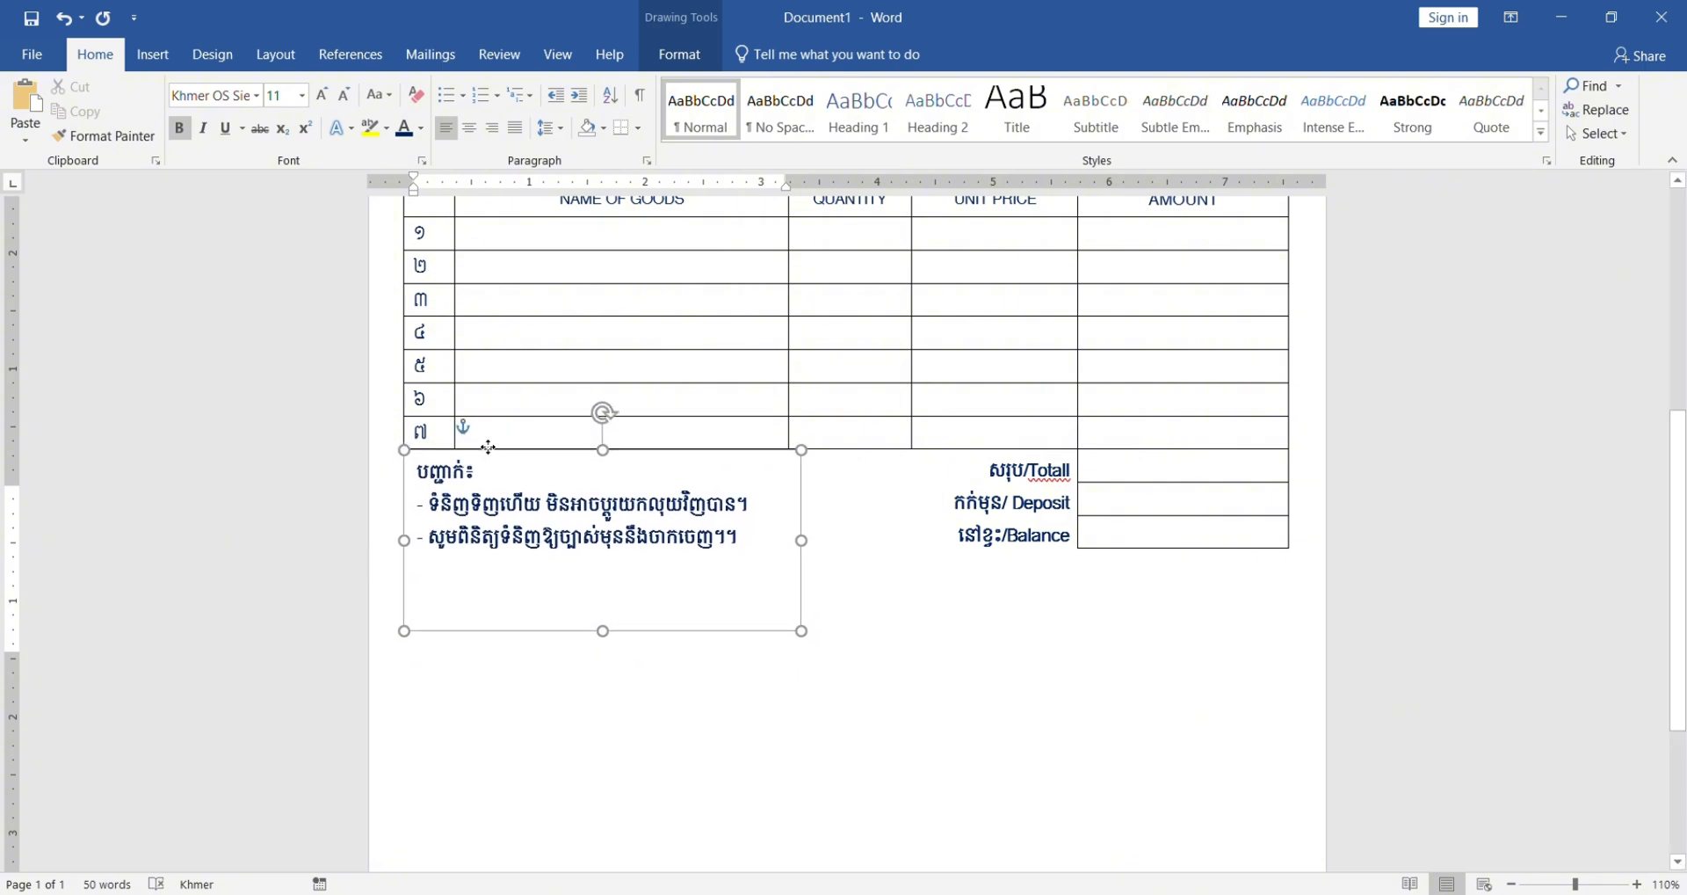
pyautogui.click(987, 736)
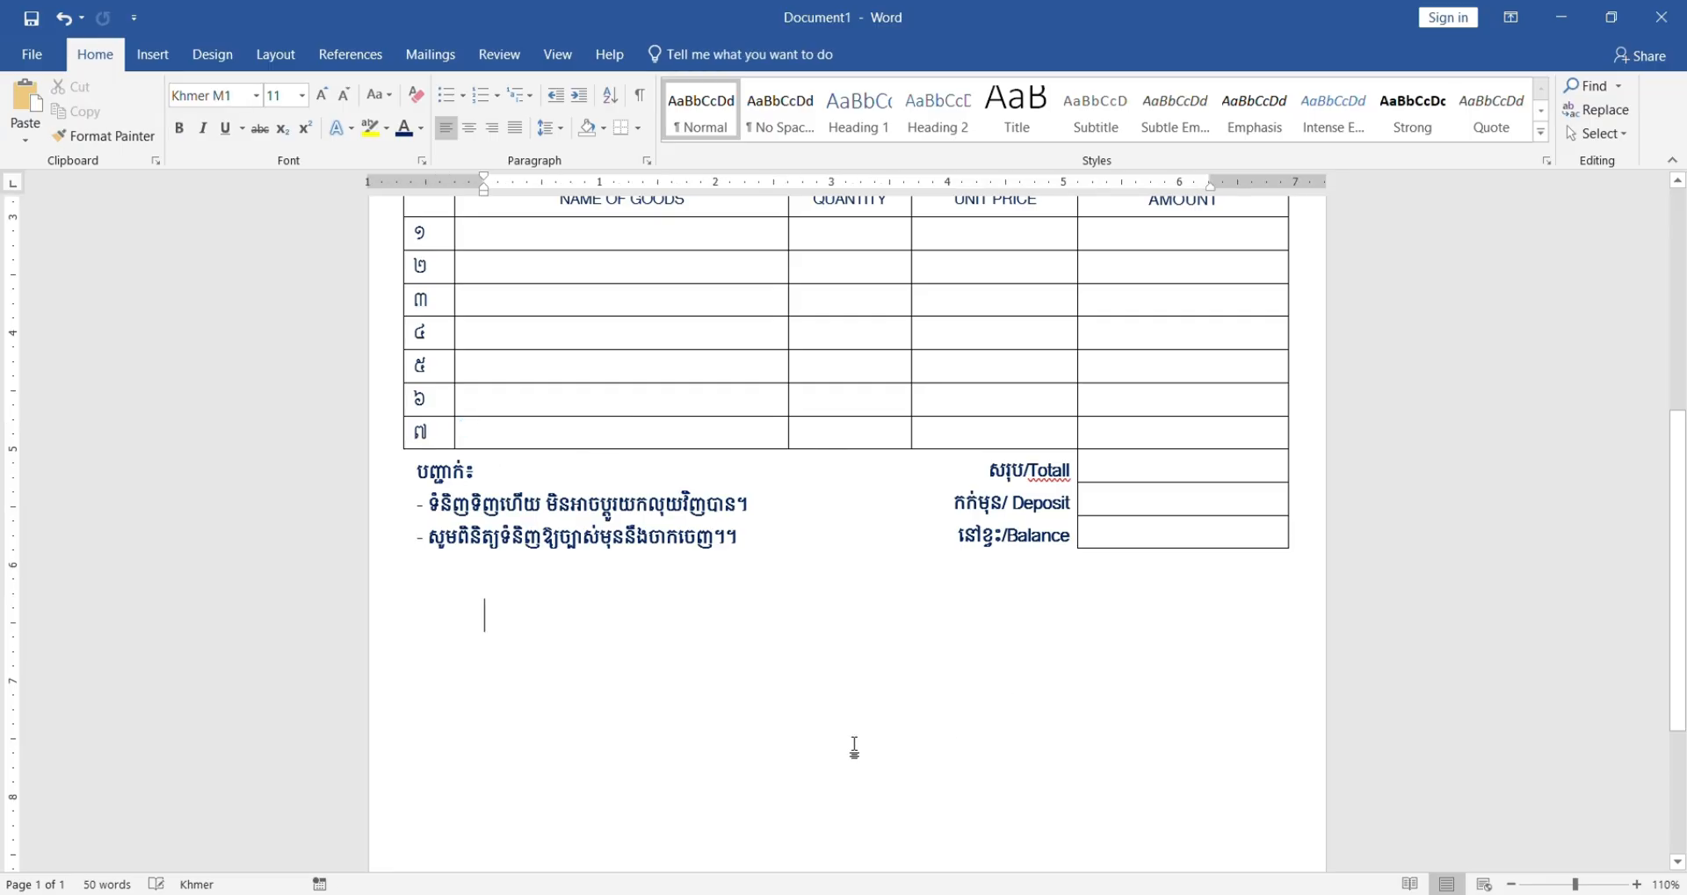
# Step: Review the whole invoice layout from the heading down to the notes and totals
pyautogui.scroll(5, 854, 747)
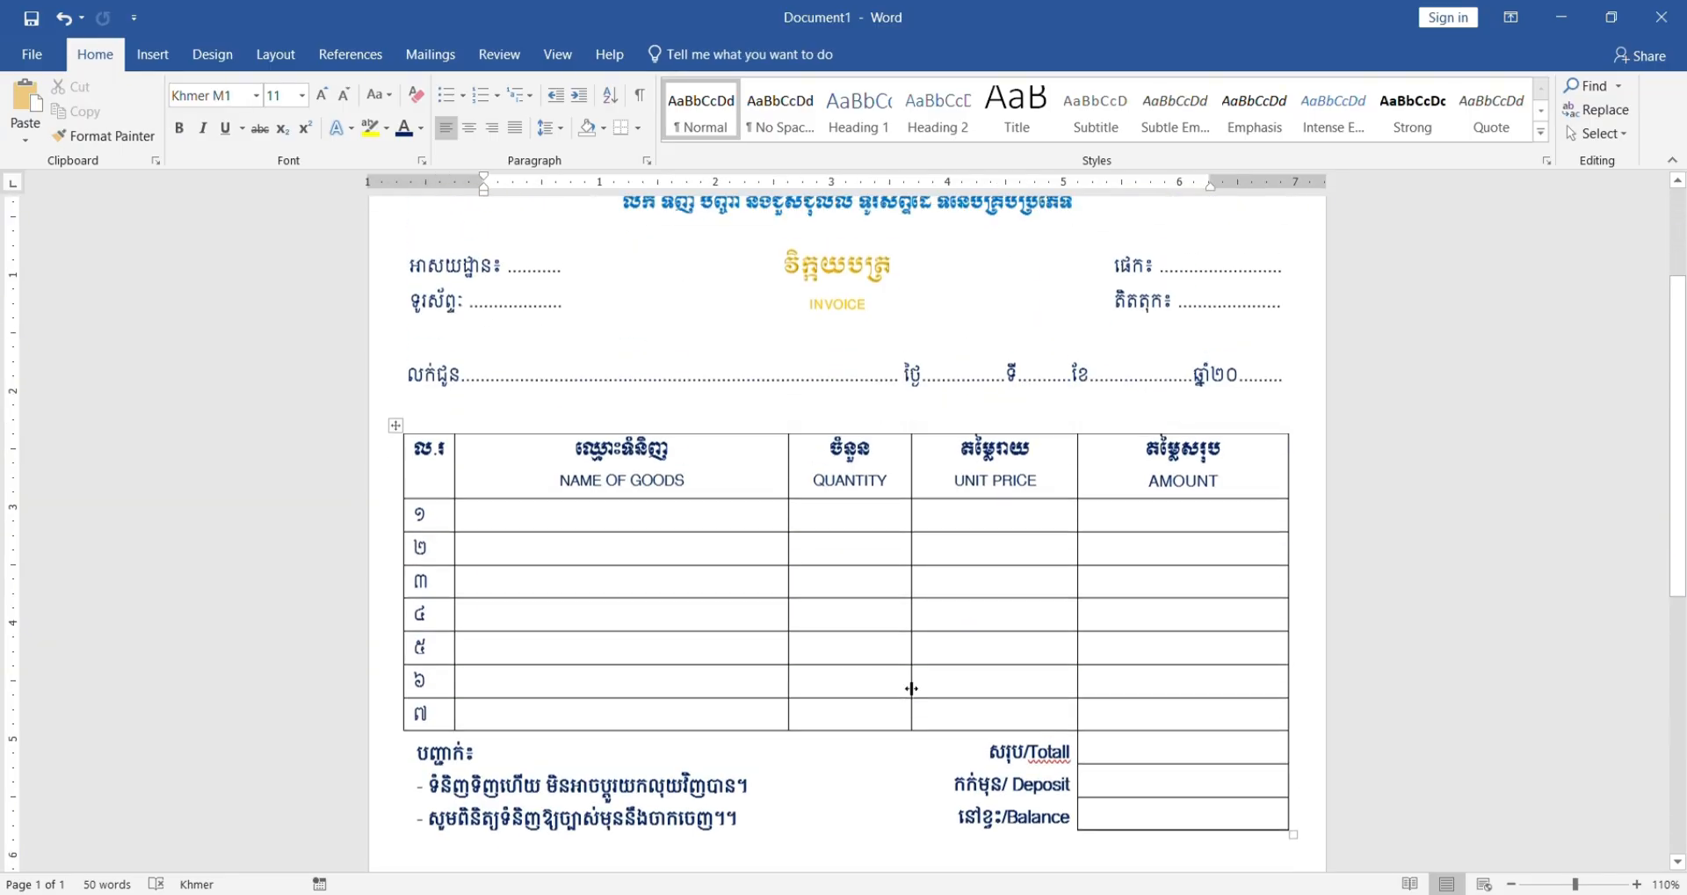
pyautogui.scroll(3, 911, 688)
pyautogui.scroll(-5, 912, 688)
pyautogui.keyDown('ctrl'); pyautogui.scroll(-4, 911, 687); pyautogui.keyUp('ctrl')
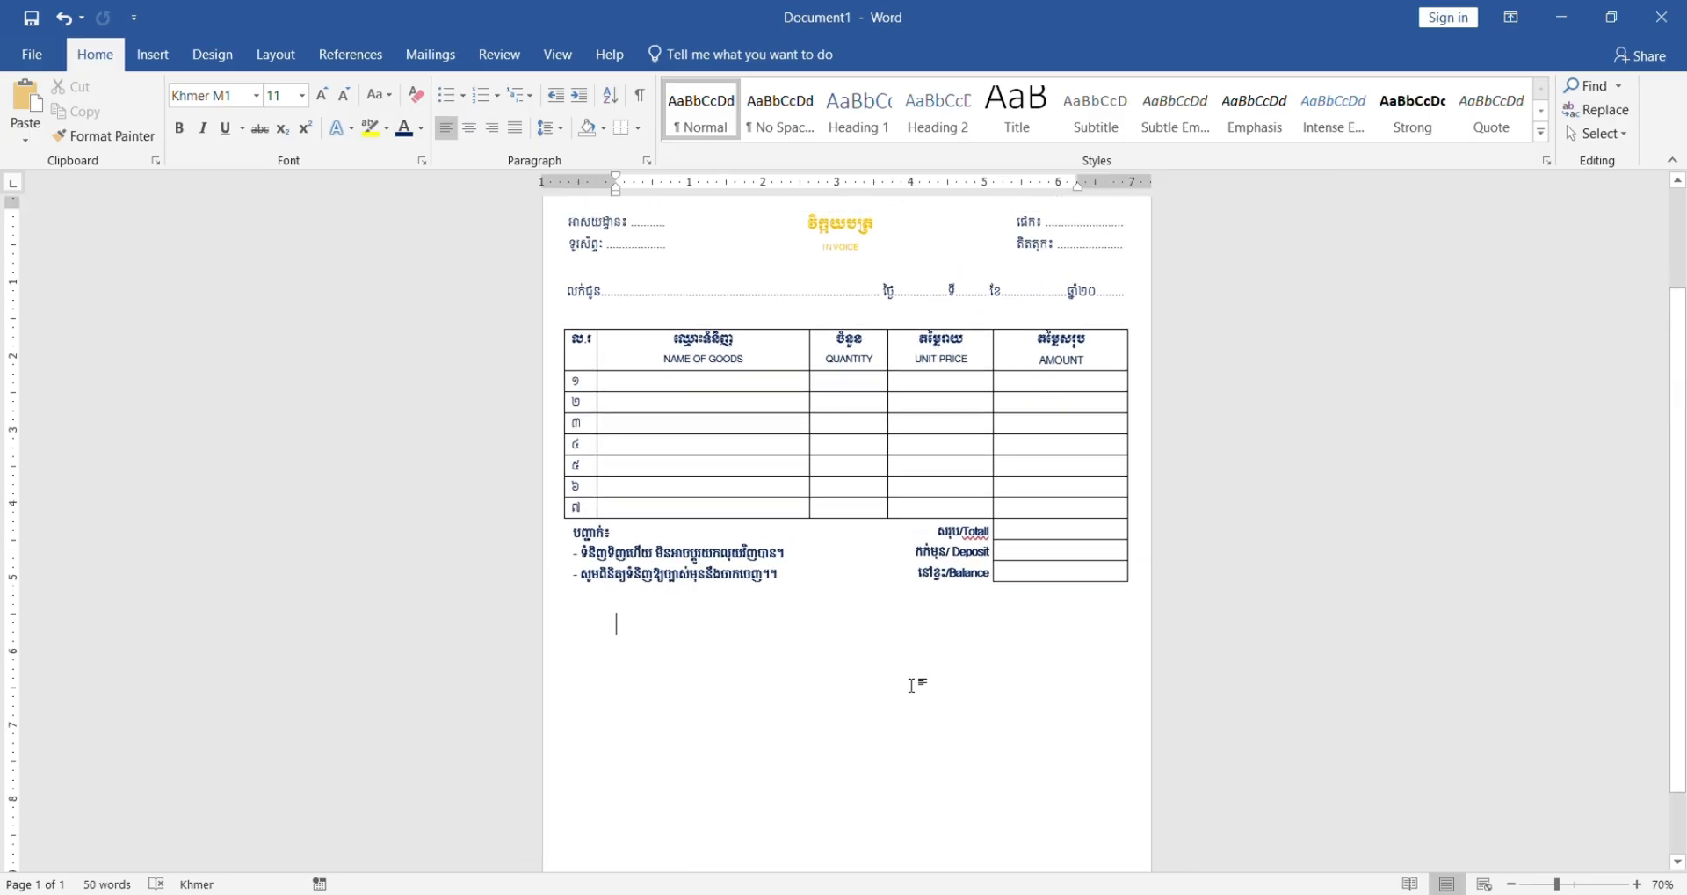
pyautogui.scroll(3, 912, 684)
pyautogui.scroll(-2, 915, 678)
pyautogui.scroll(2, 915, 679)
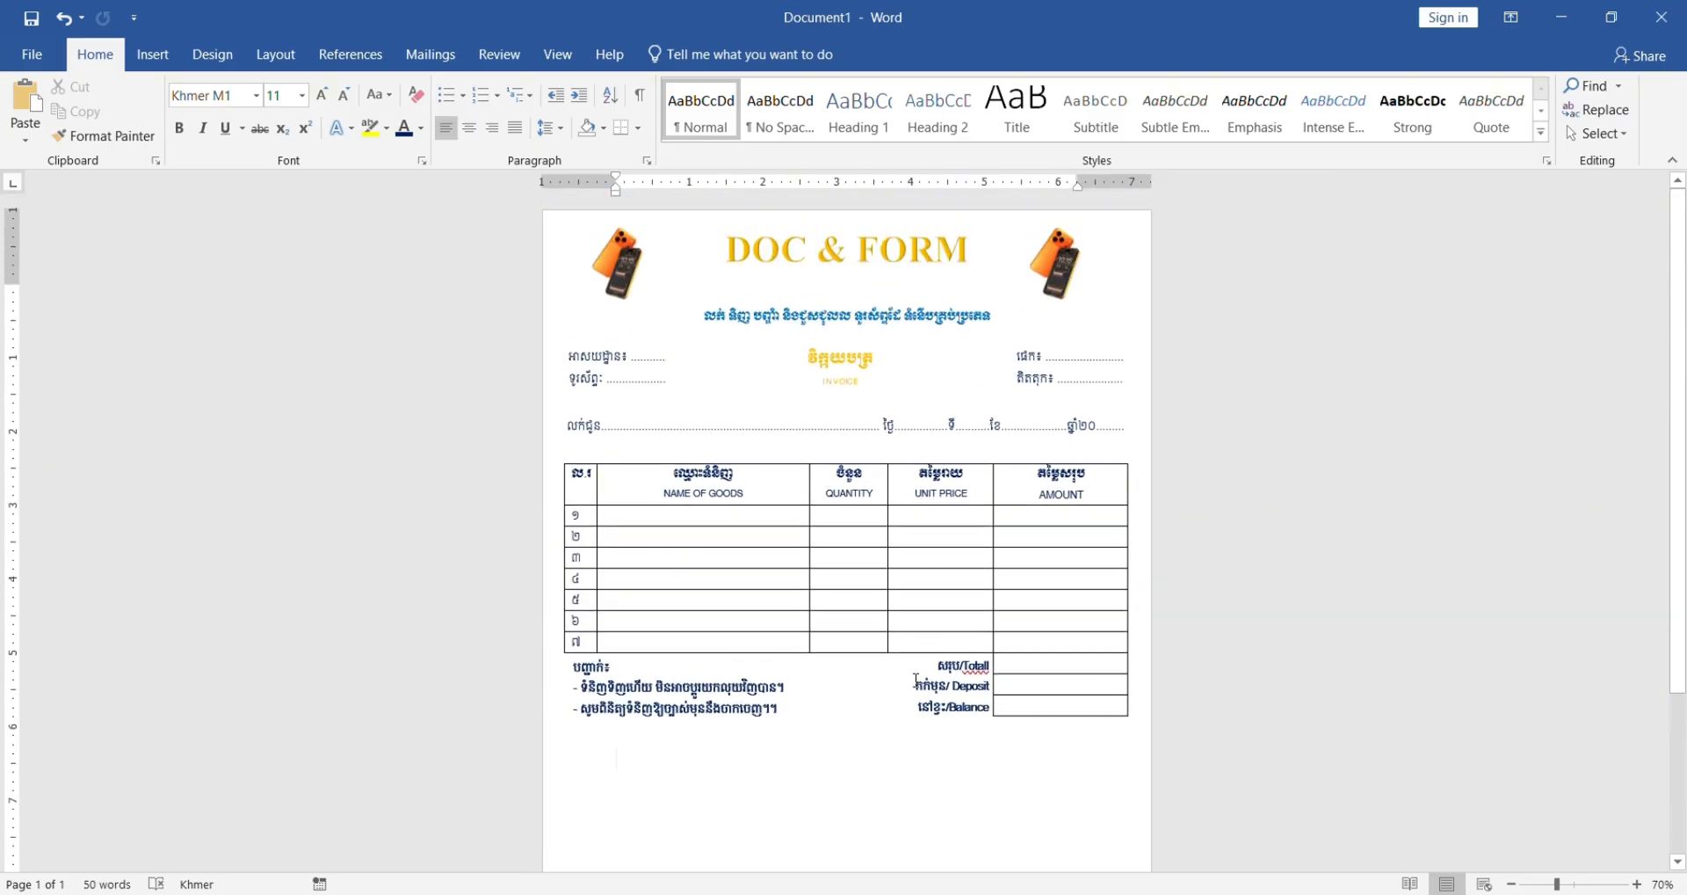
pyautogui.scroll(-5, 911, 677)
pyautogui.keyDown('ctrl'); pyautogui.scroll(4, 795, 728); pyautogui.keyUp('ctrl')
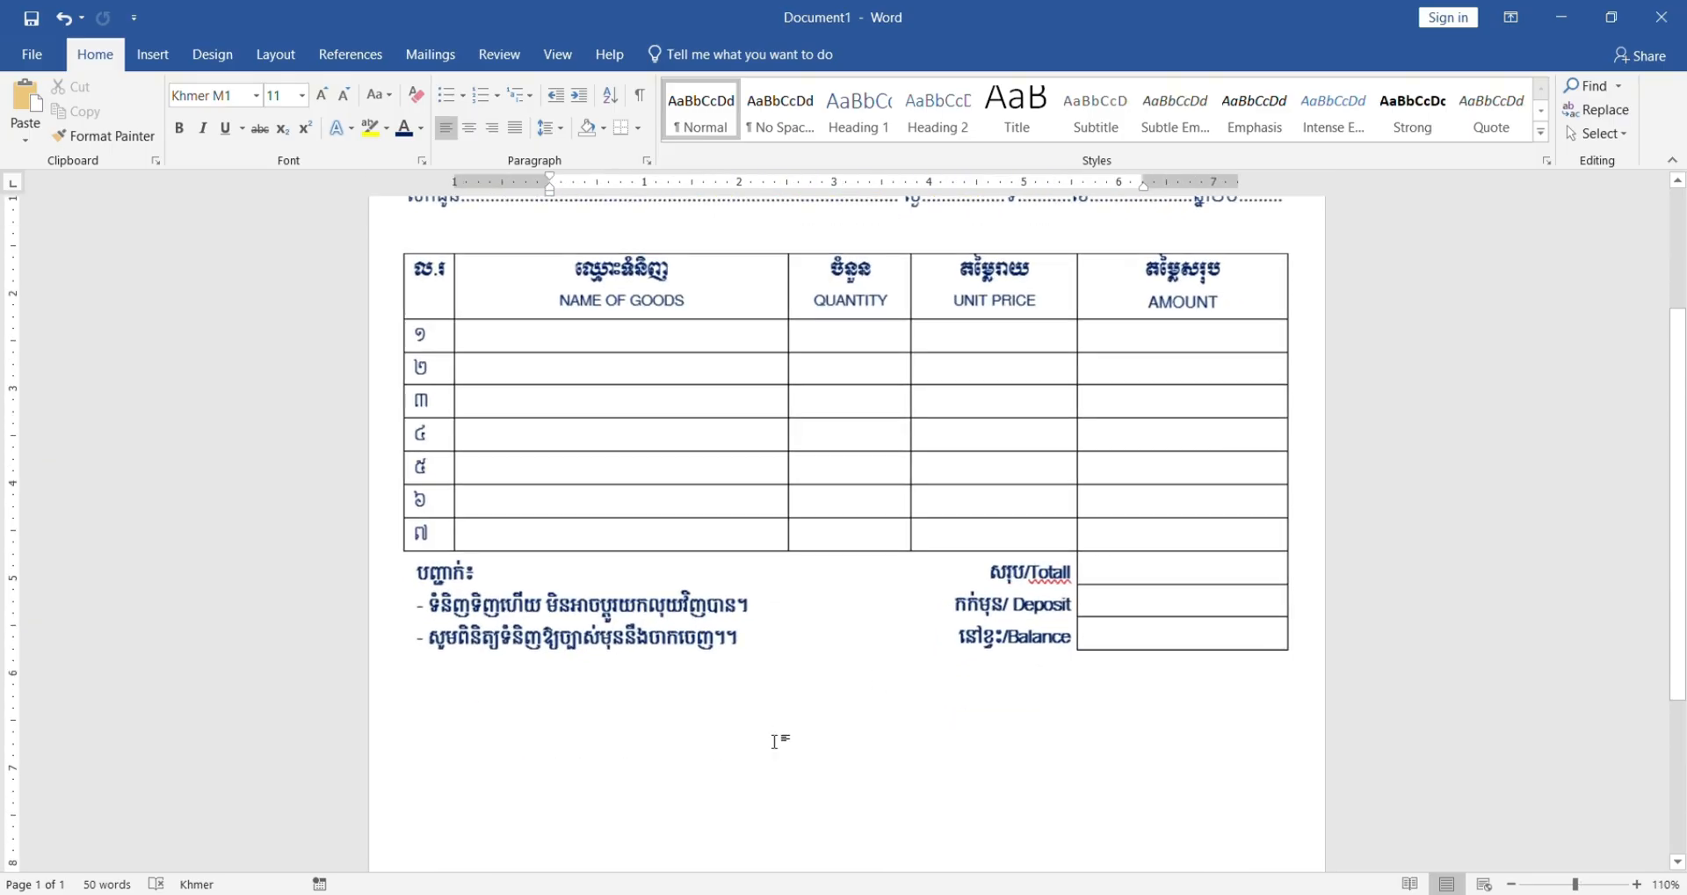
pyautogui.scroll(-3, 625, 738)
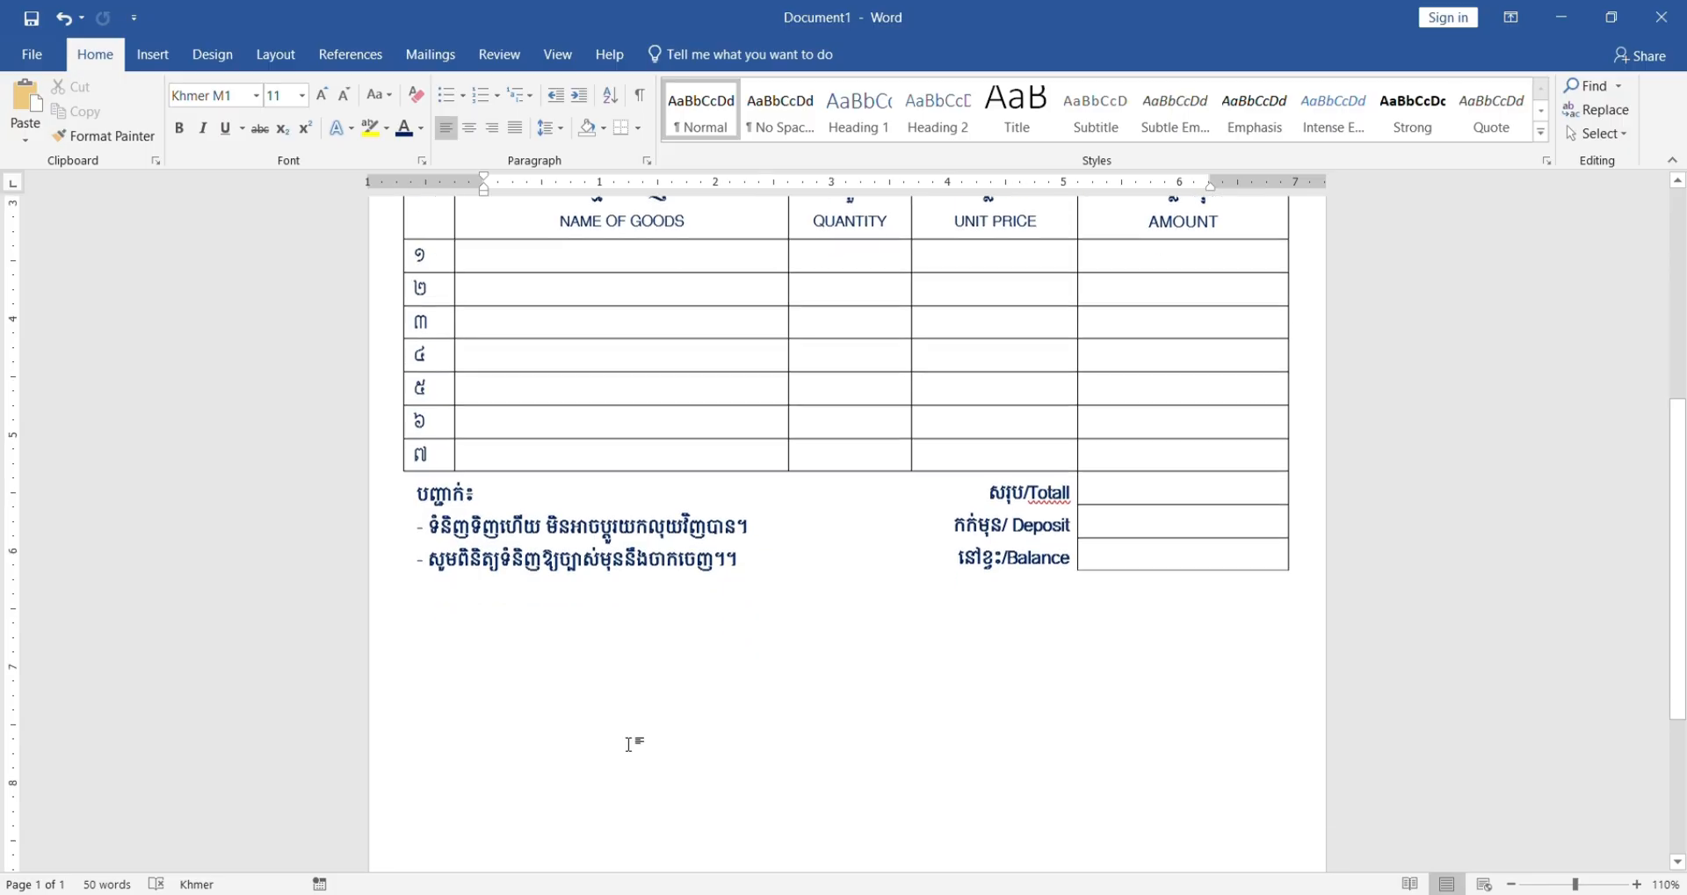
# Step: Duplicate the notes text box and place the copy in the empty area below the original
pyautogui.click(583, 531)
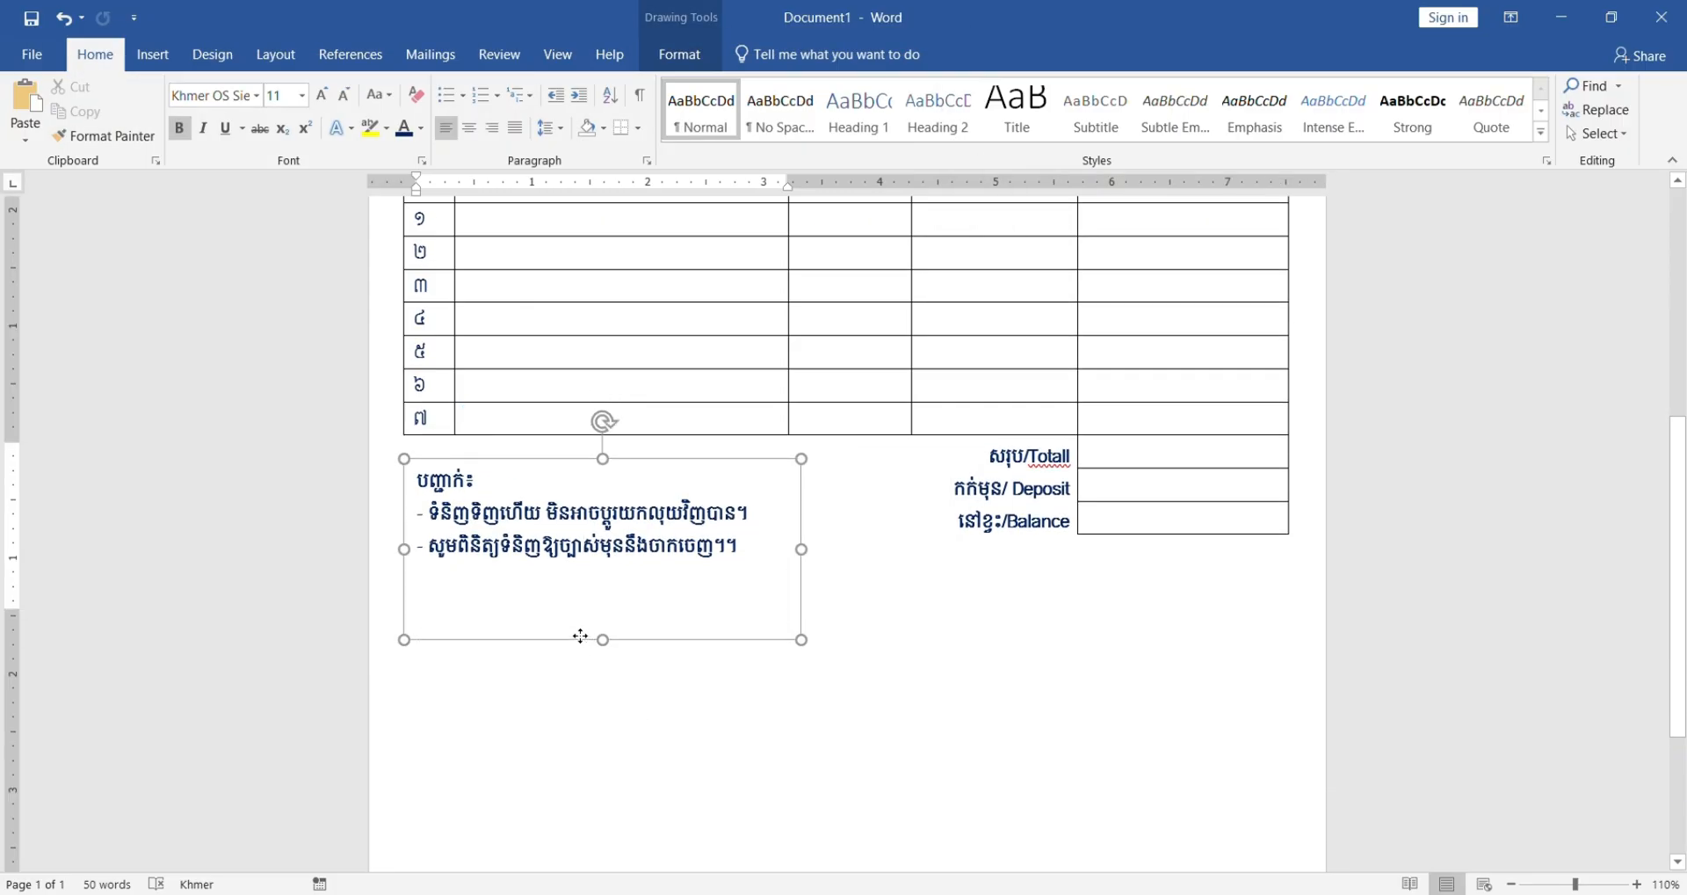
pyautogui.click(577, 618)
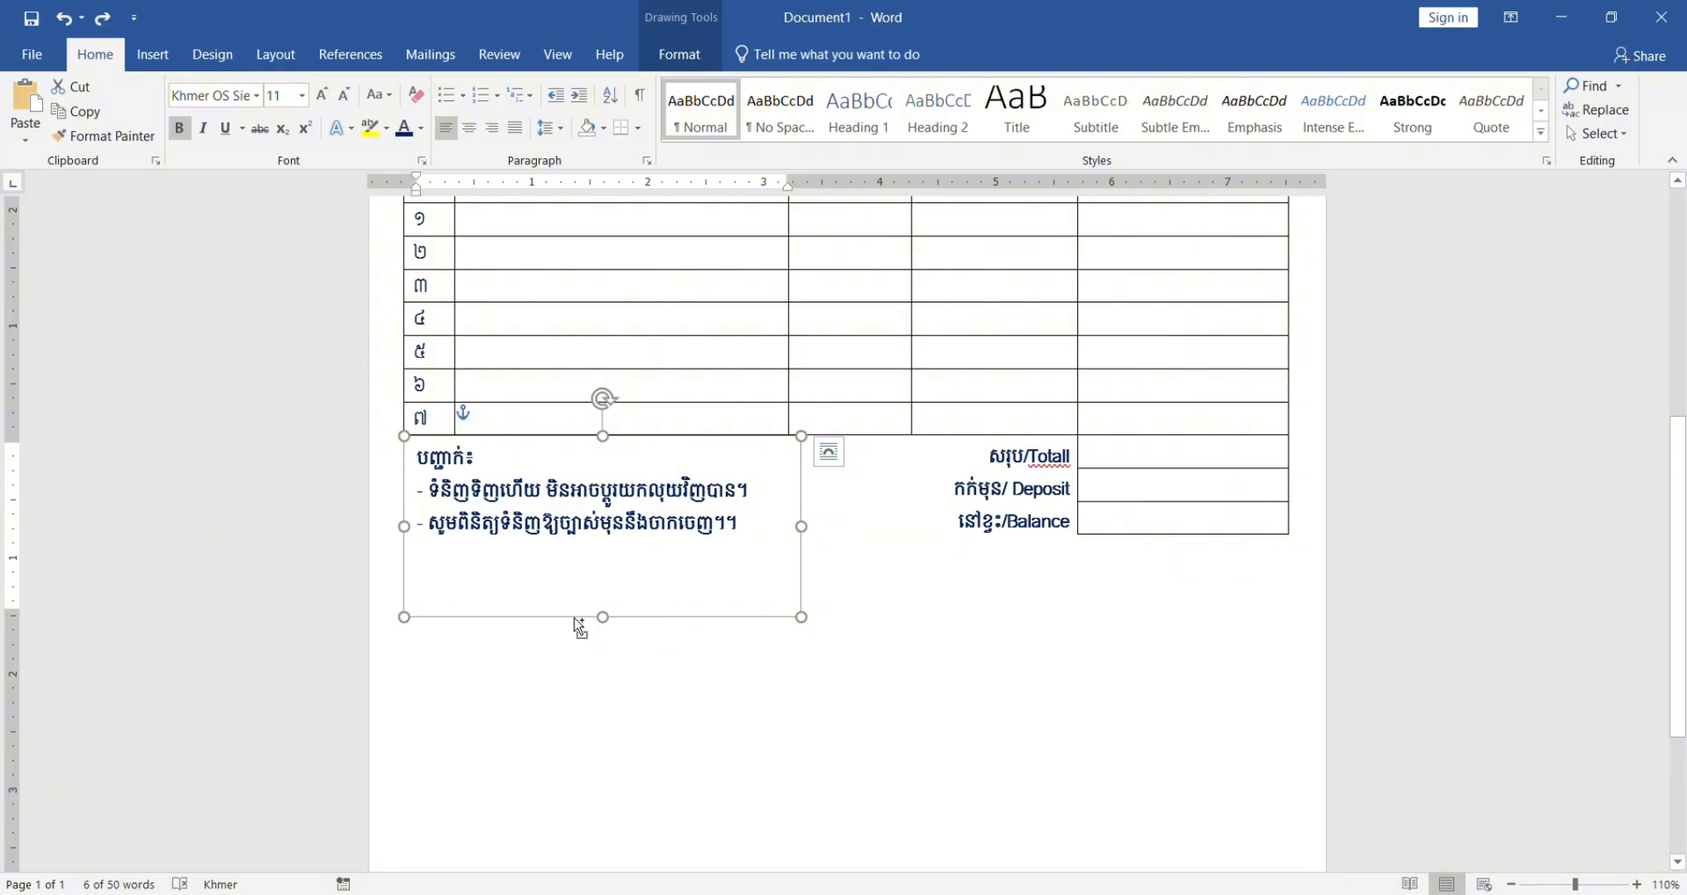
pyautogui.hotkey('ctrl', 'c')
pyautogui.hotkey('ctrl', 'v')
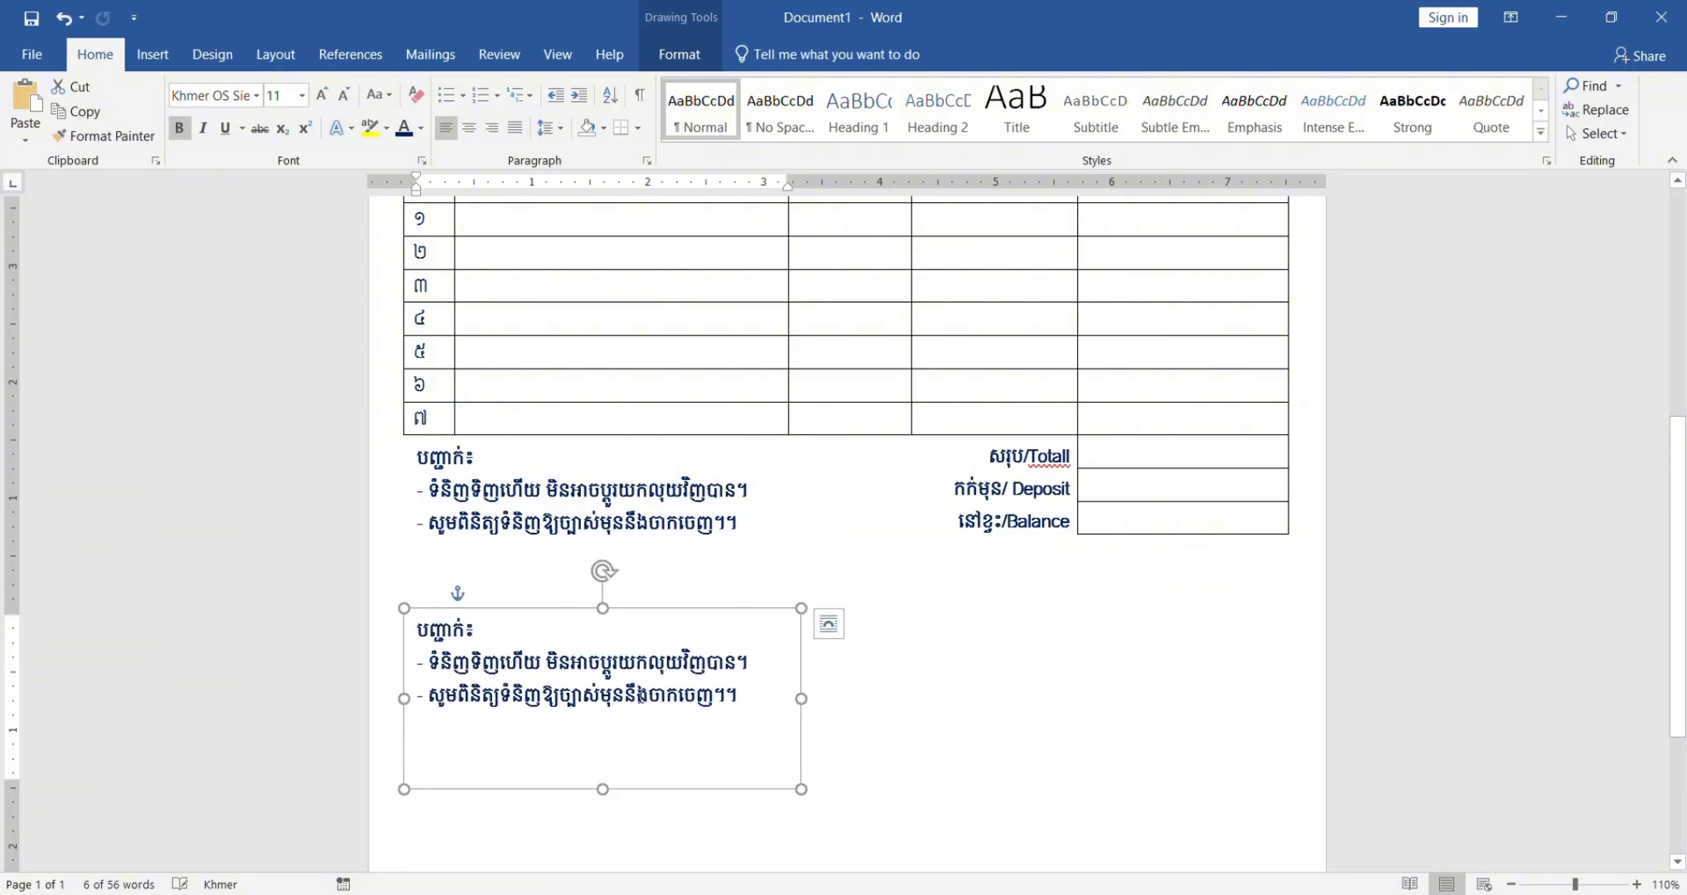
# Step: Remove the extra "។" at the end of the last line in the original notes box
pyautogui.click(640, 694)
pyautogui.moveTo(766, 696); pyautogui.dragTo(478, 665)
pyautogui.click(708, 530)
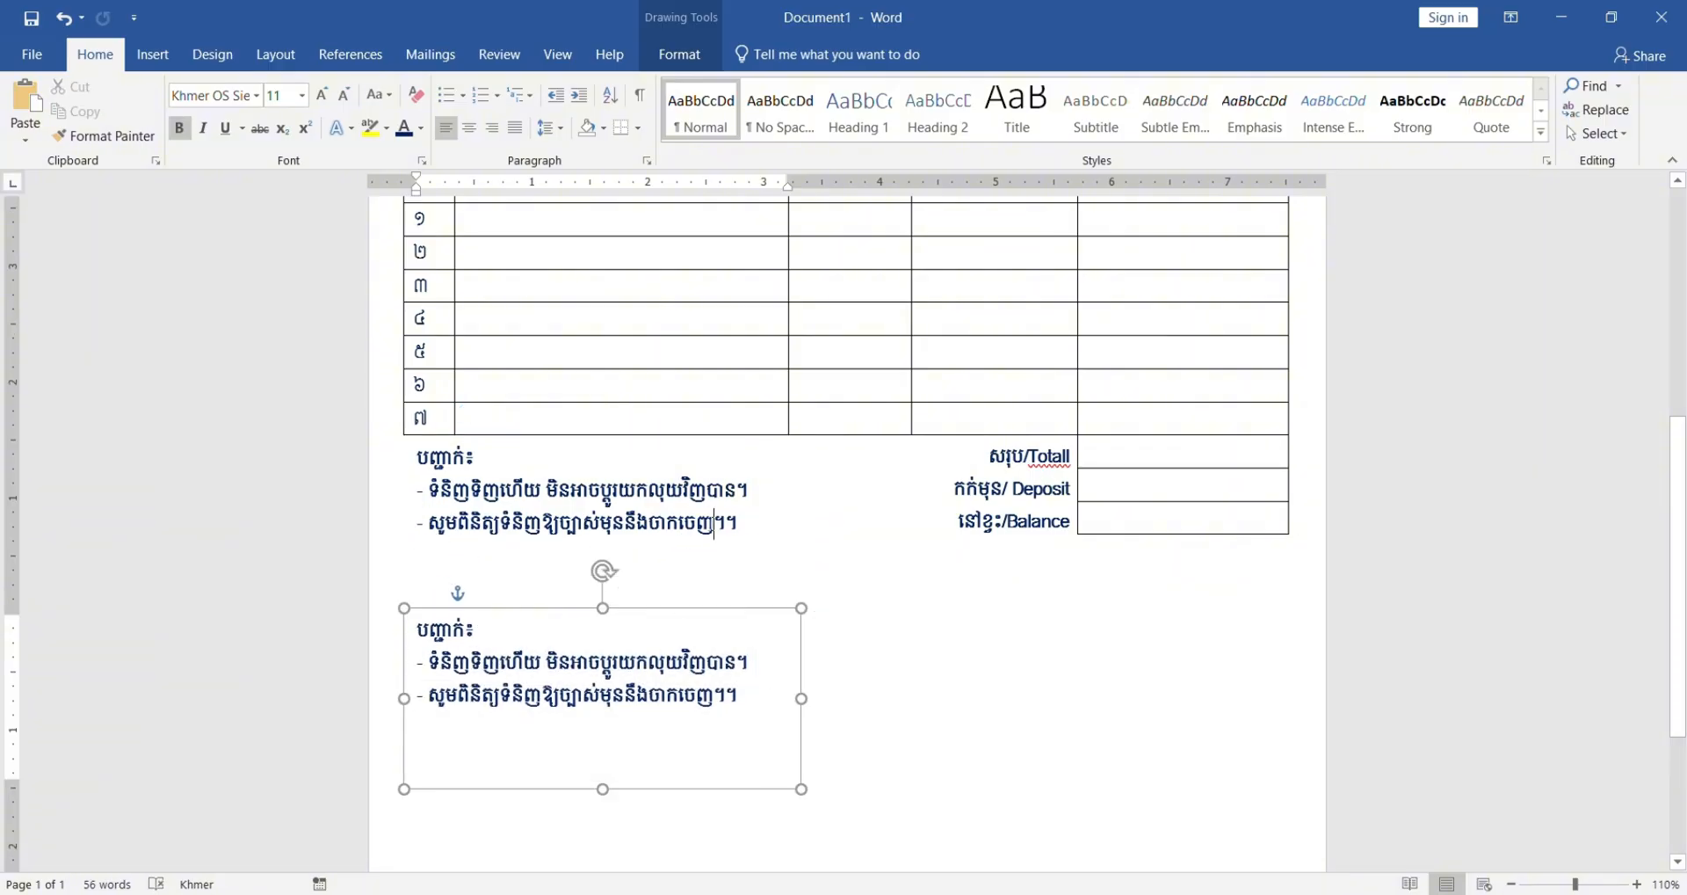
# Step: Replace all text in the copied notes box with "អ្នកទិញ / The buyer" and centre it
pyautogui.click(694, 706)
pyautogui.moveTo(748, 696); pyautogui.dragTo(359, 646)
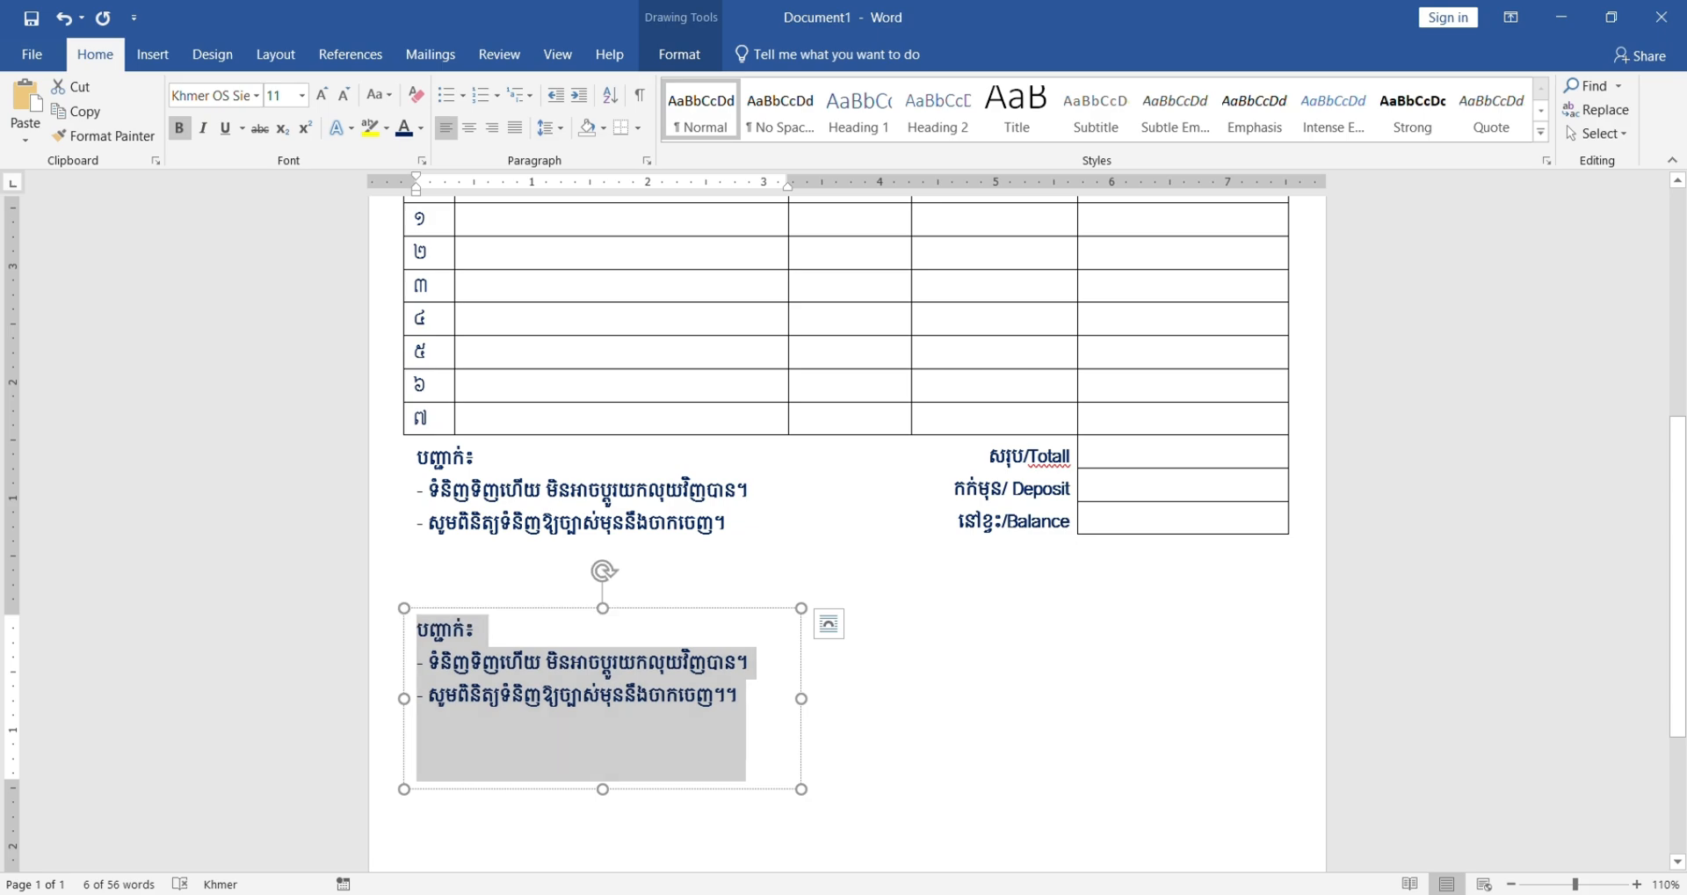
pyautogui.write('អ្នកទិញ')
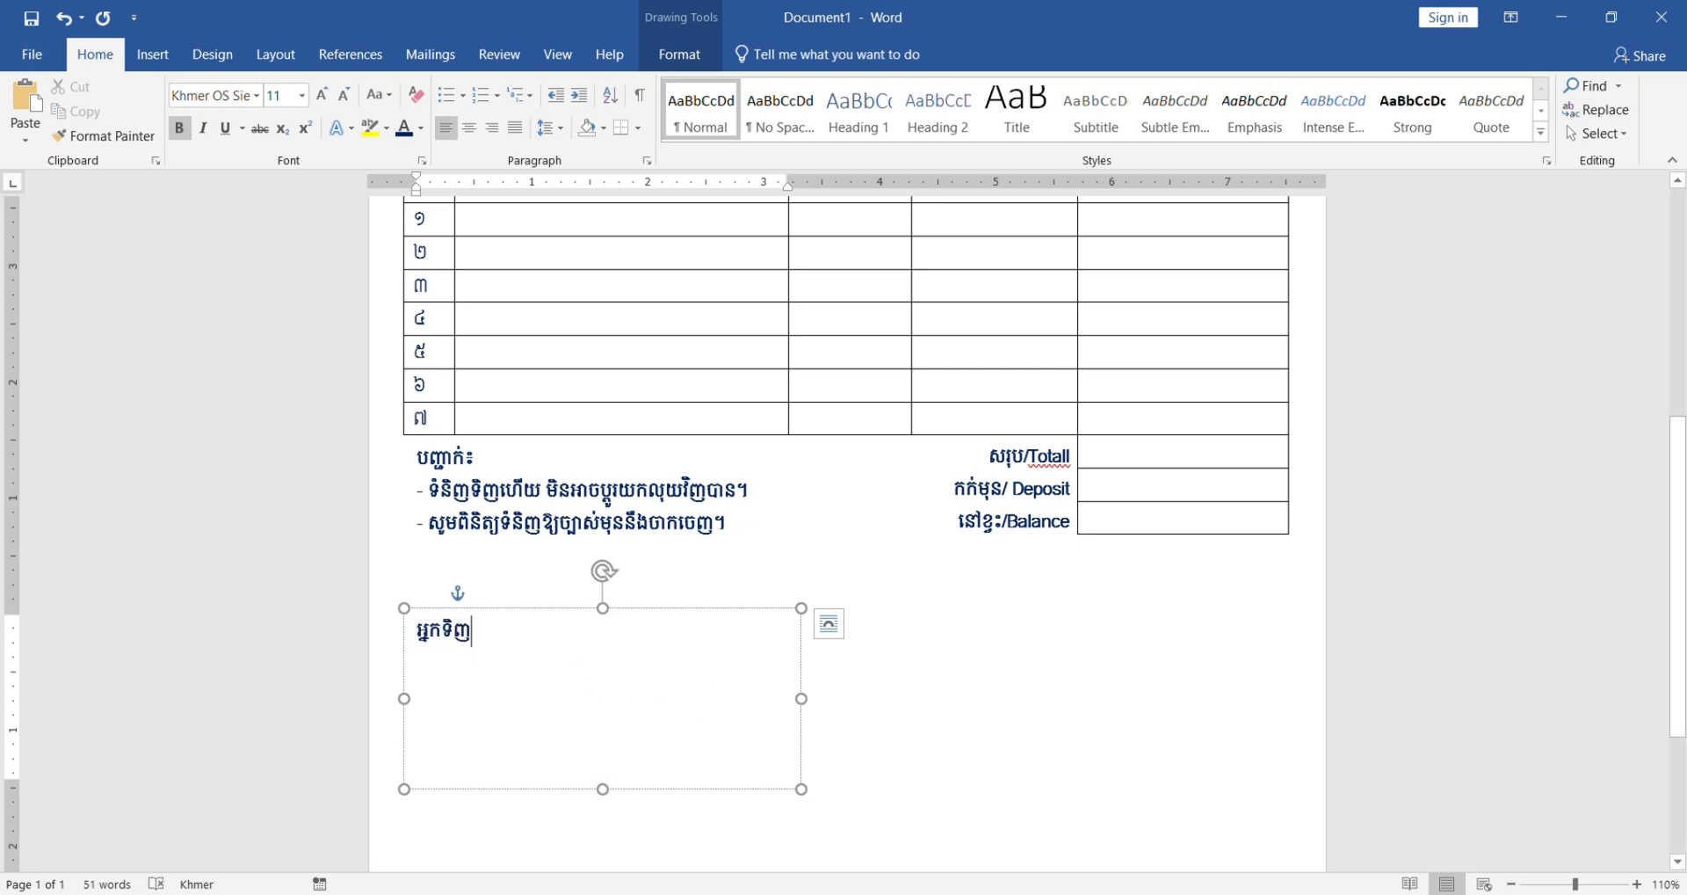
pyautogui.write(' /')
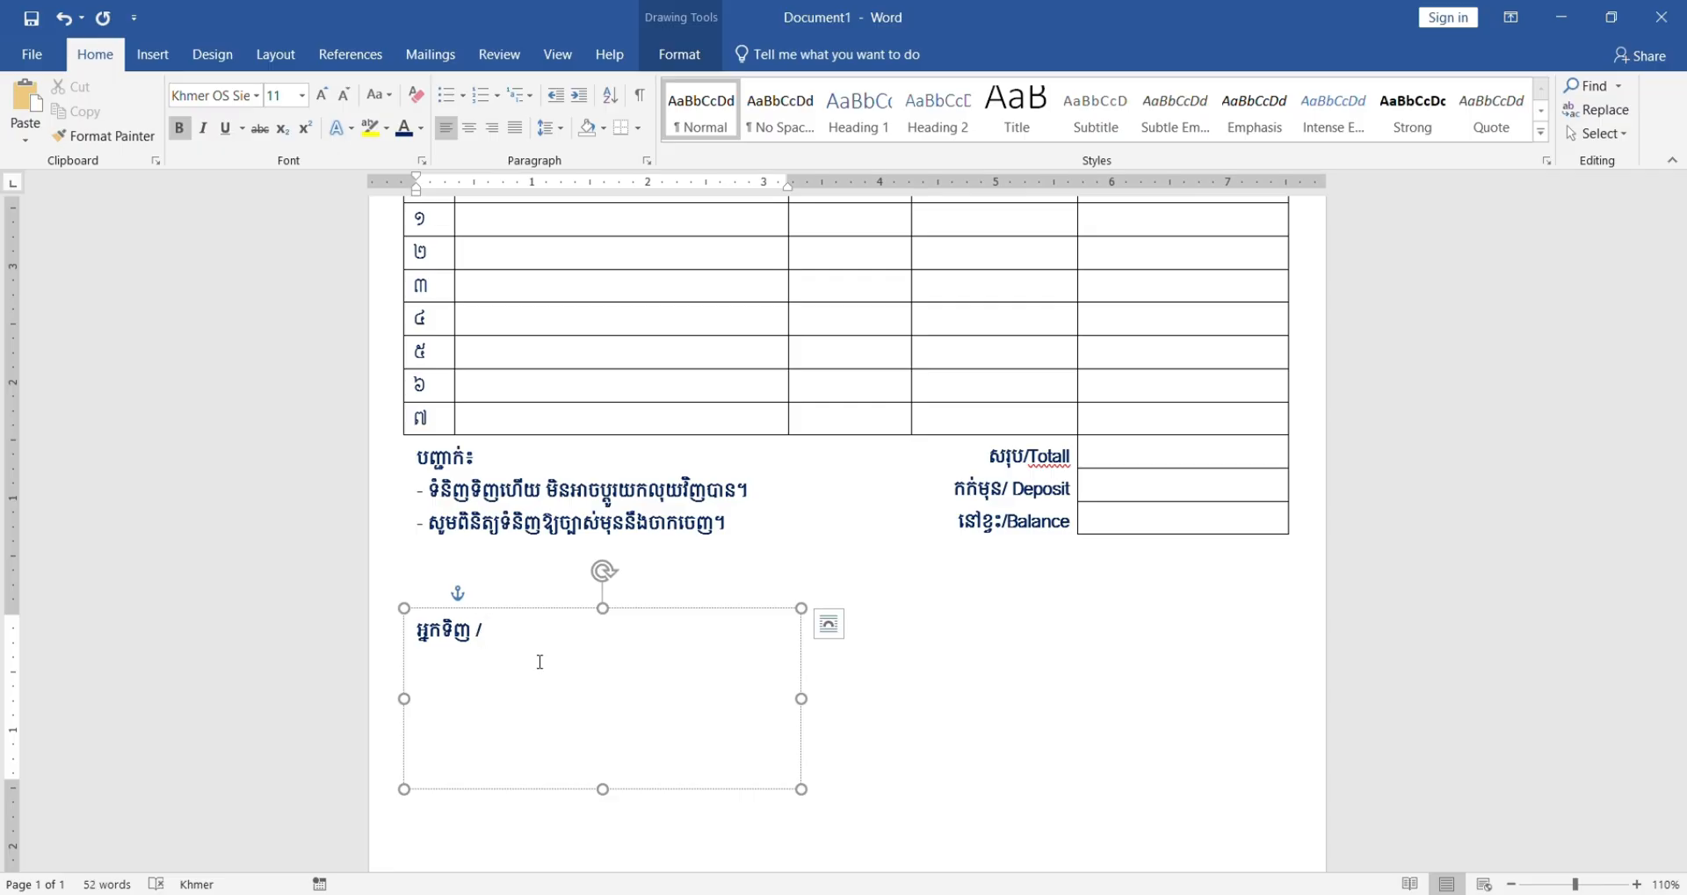
pyautogui.write('ពុយេរ')
pyautogui.press('BackSpace')
pyautogui.press('BackSpace')
pyautogui.press('BackSpace')
pyautogui.press('BackSpace')
pyautogui.press('BackSpace')
pyautogui.hotkey('alt', 'shift')
pyautogui.write('The bu')
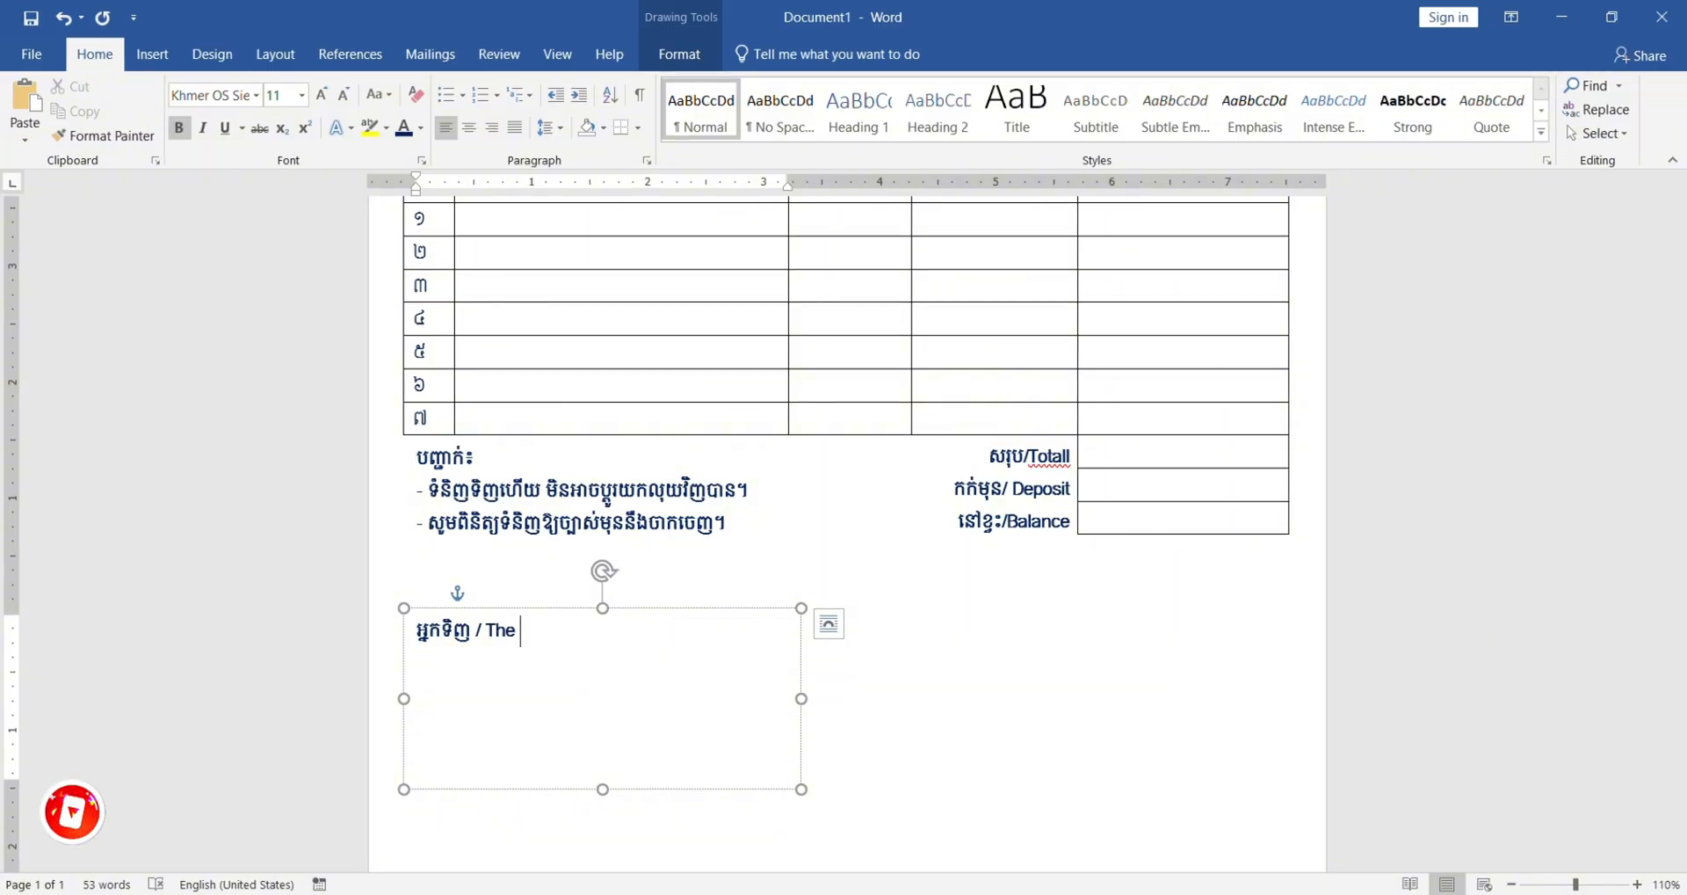
pyautogui.write('yer')
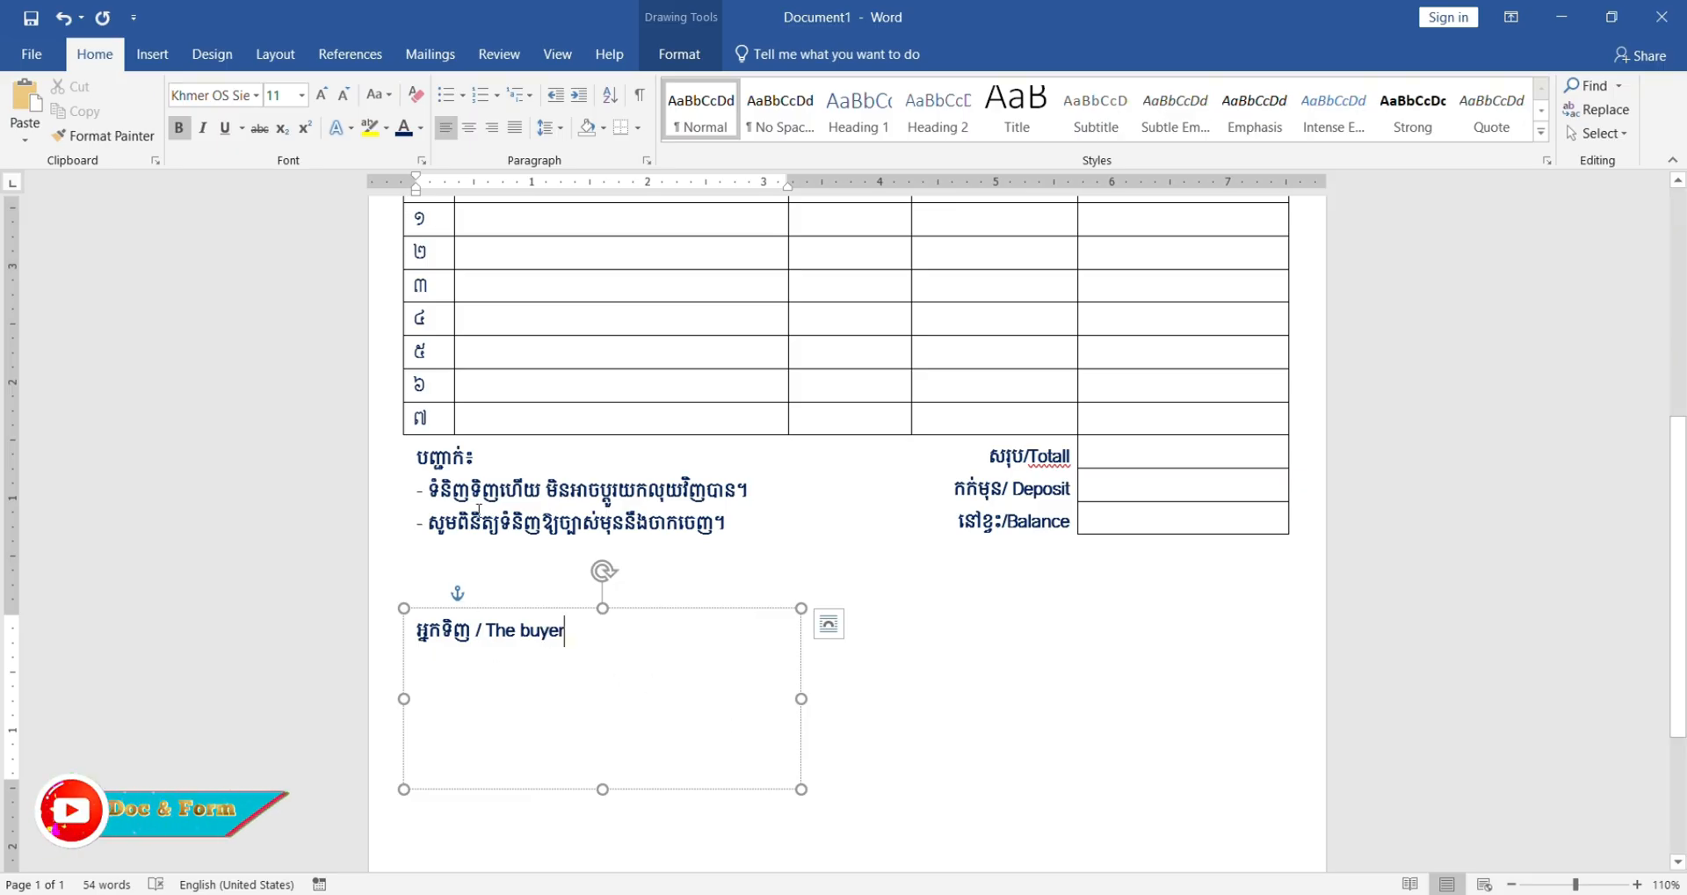
pyautogui.click(468, 127)
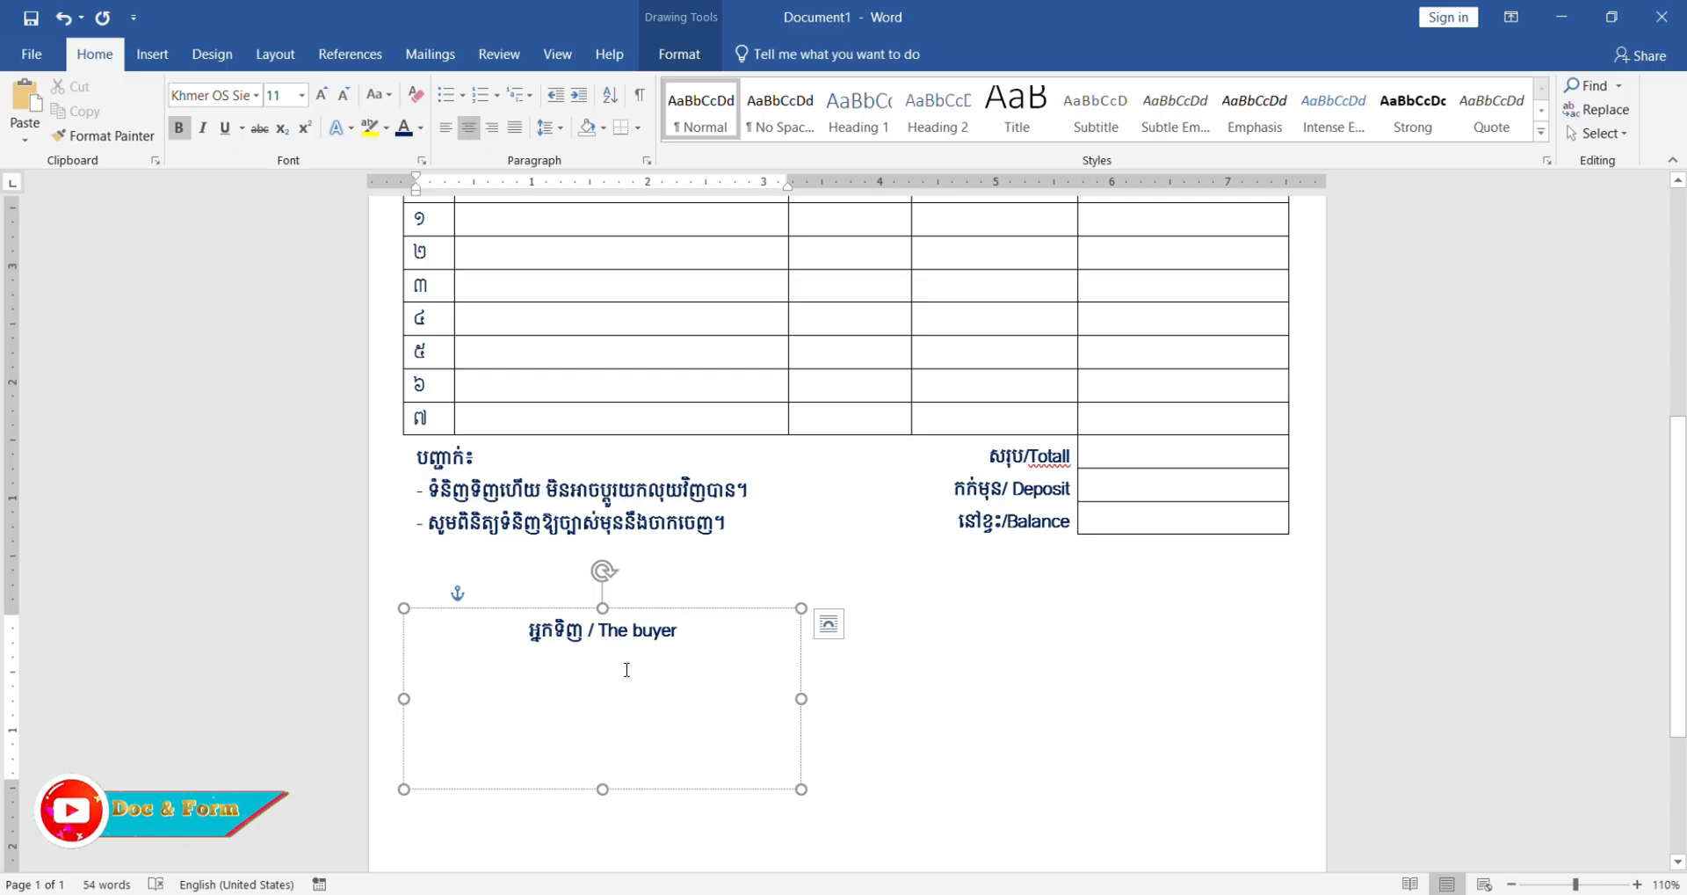
# Step: Move the buyer box slightly up and add a dotted signature line under its heading with blank space between
pyautogui.moveTo(559, 605)
pyautogui.mouseDown()
pyautogui.moveTo(544, 563)
pyautogui.moveTo(549, 592)
pyautogui.mouseUp()
pyautogui.click(704, 618)
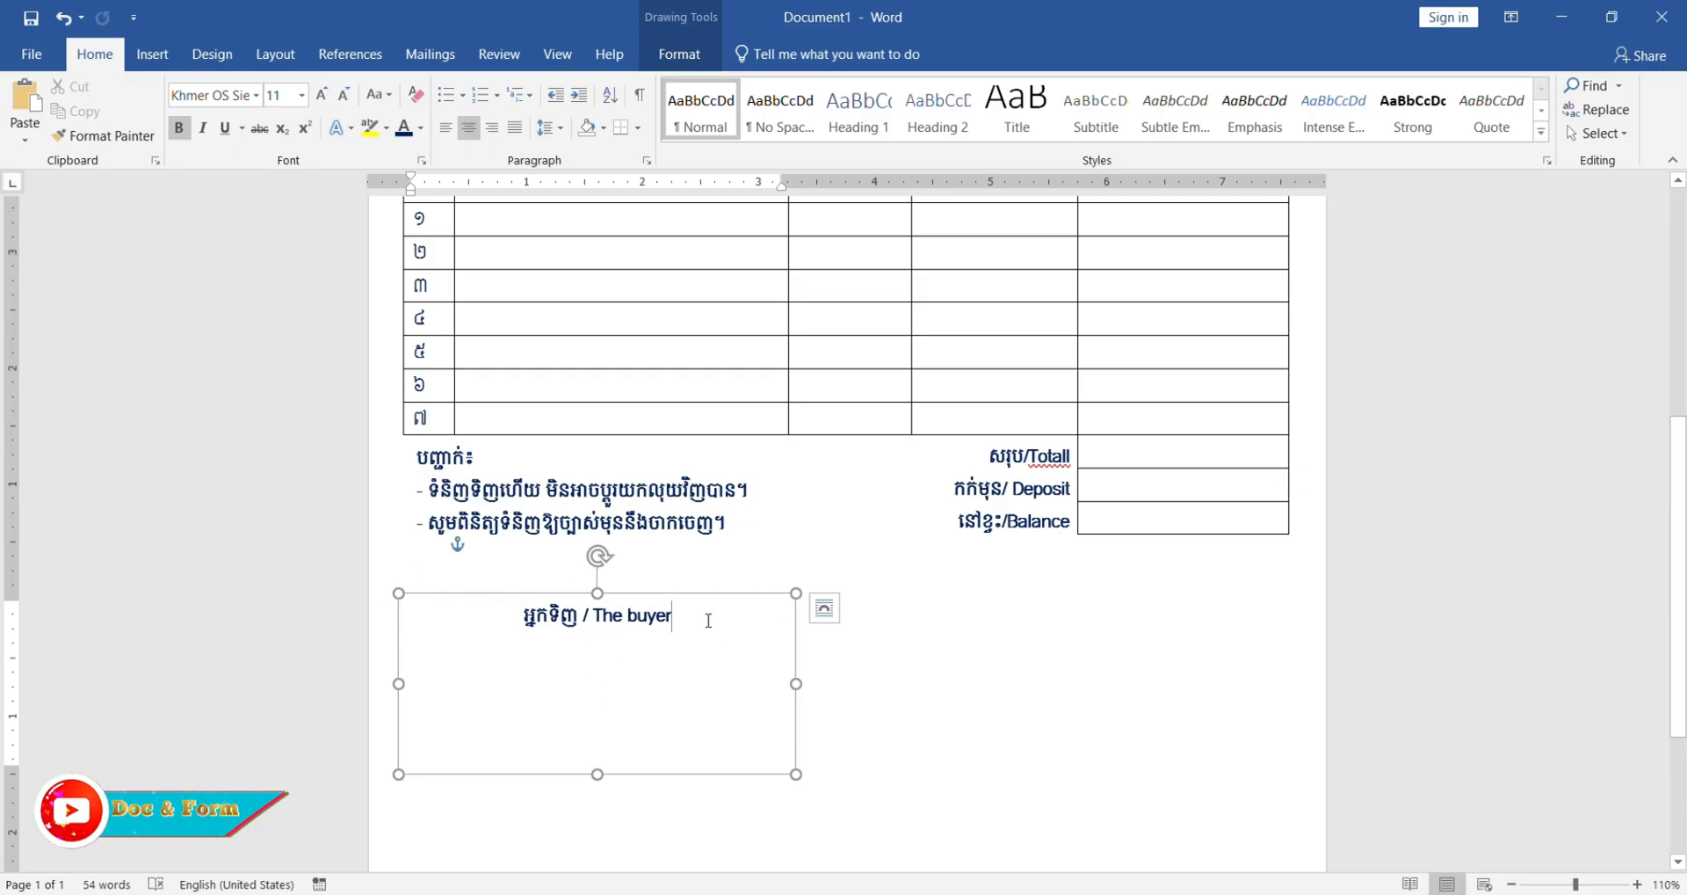
pyautogui.press('Return')
pyautogui.press('Return')
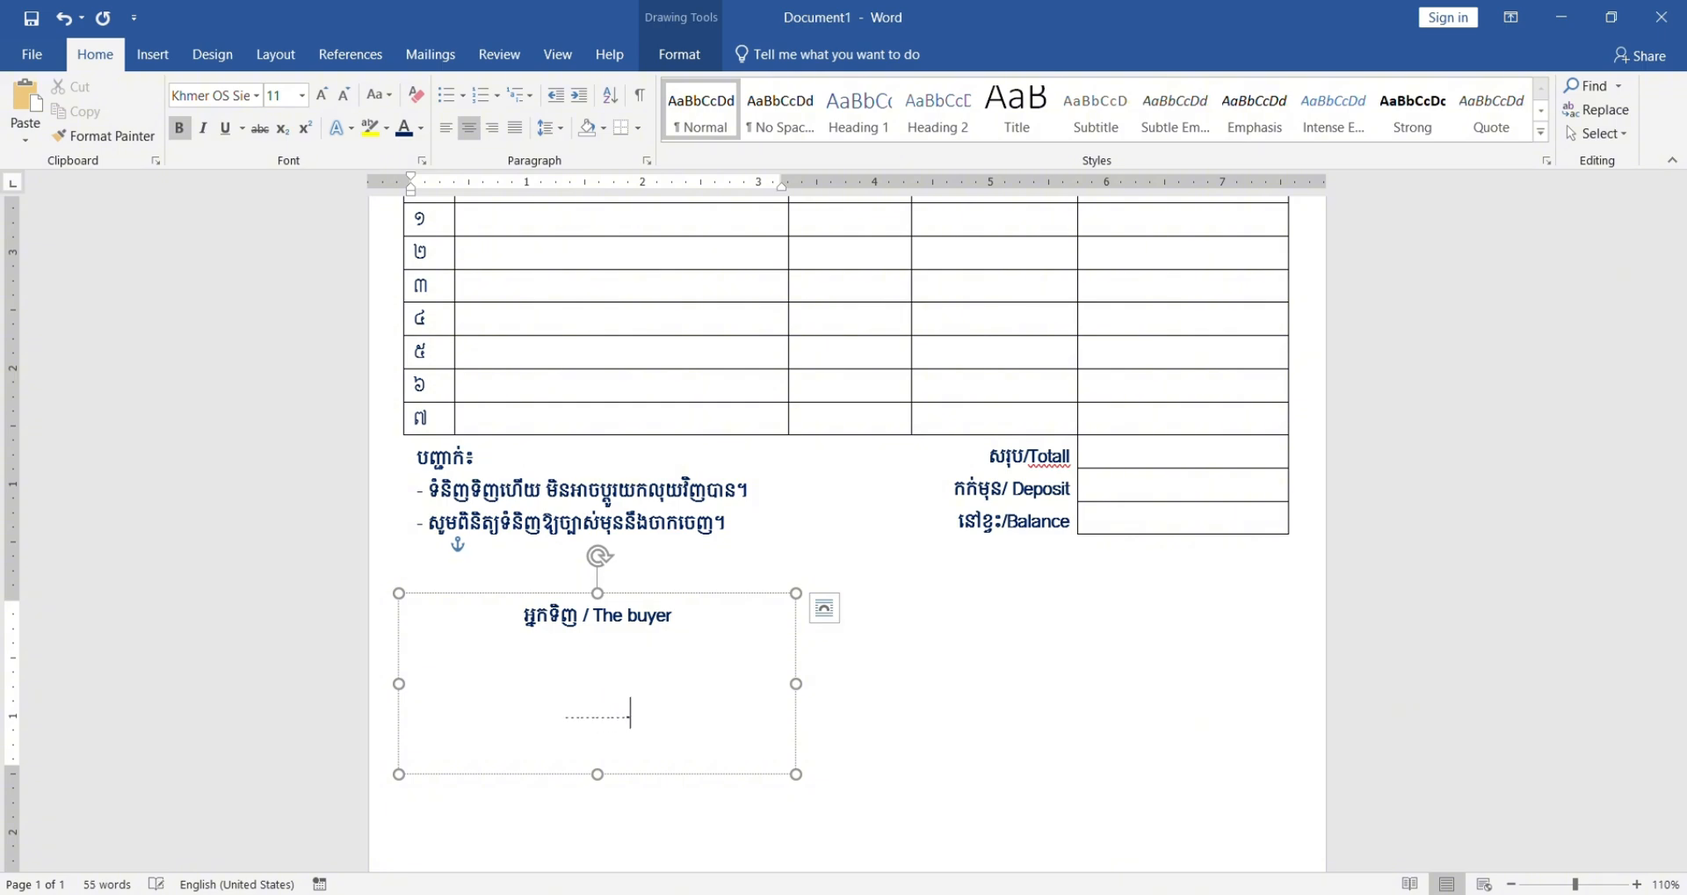
pyautogui.write('.............................')
pyautogui.press('BackSpace')
pyautogui.press('BackSpace')
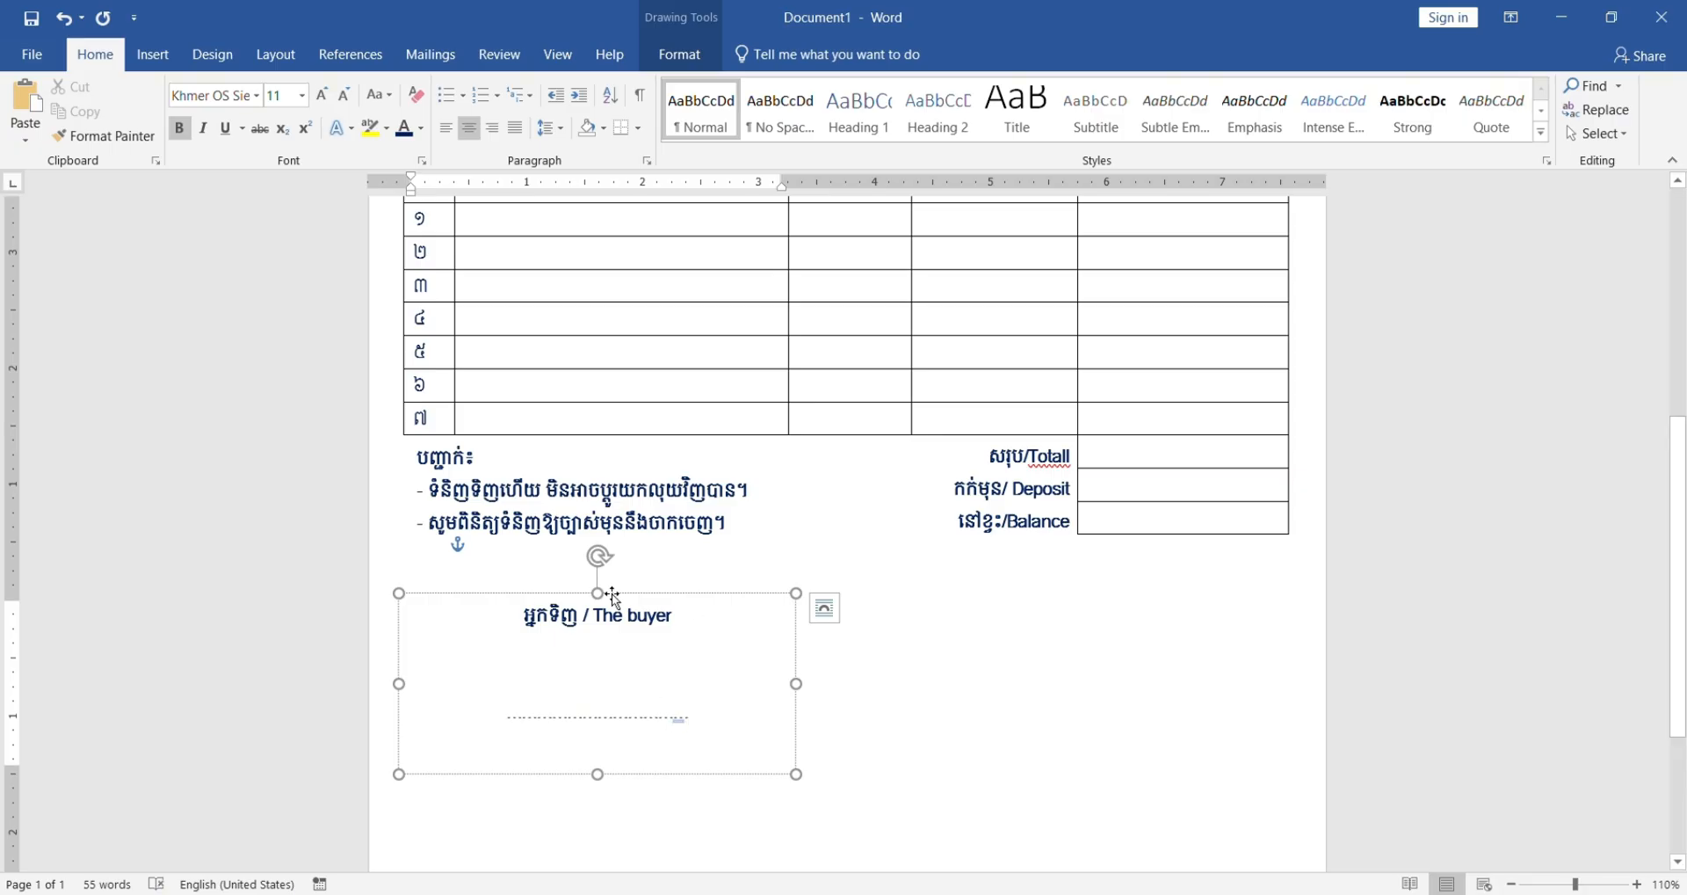
# Step: Place a copy of the buyer signature box beneath the totals and adjust both boxes to nearly the same height
pyautogui.moveTo(554, 589); pyautogui.dragTo(1014, 612)
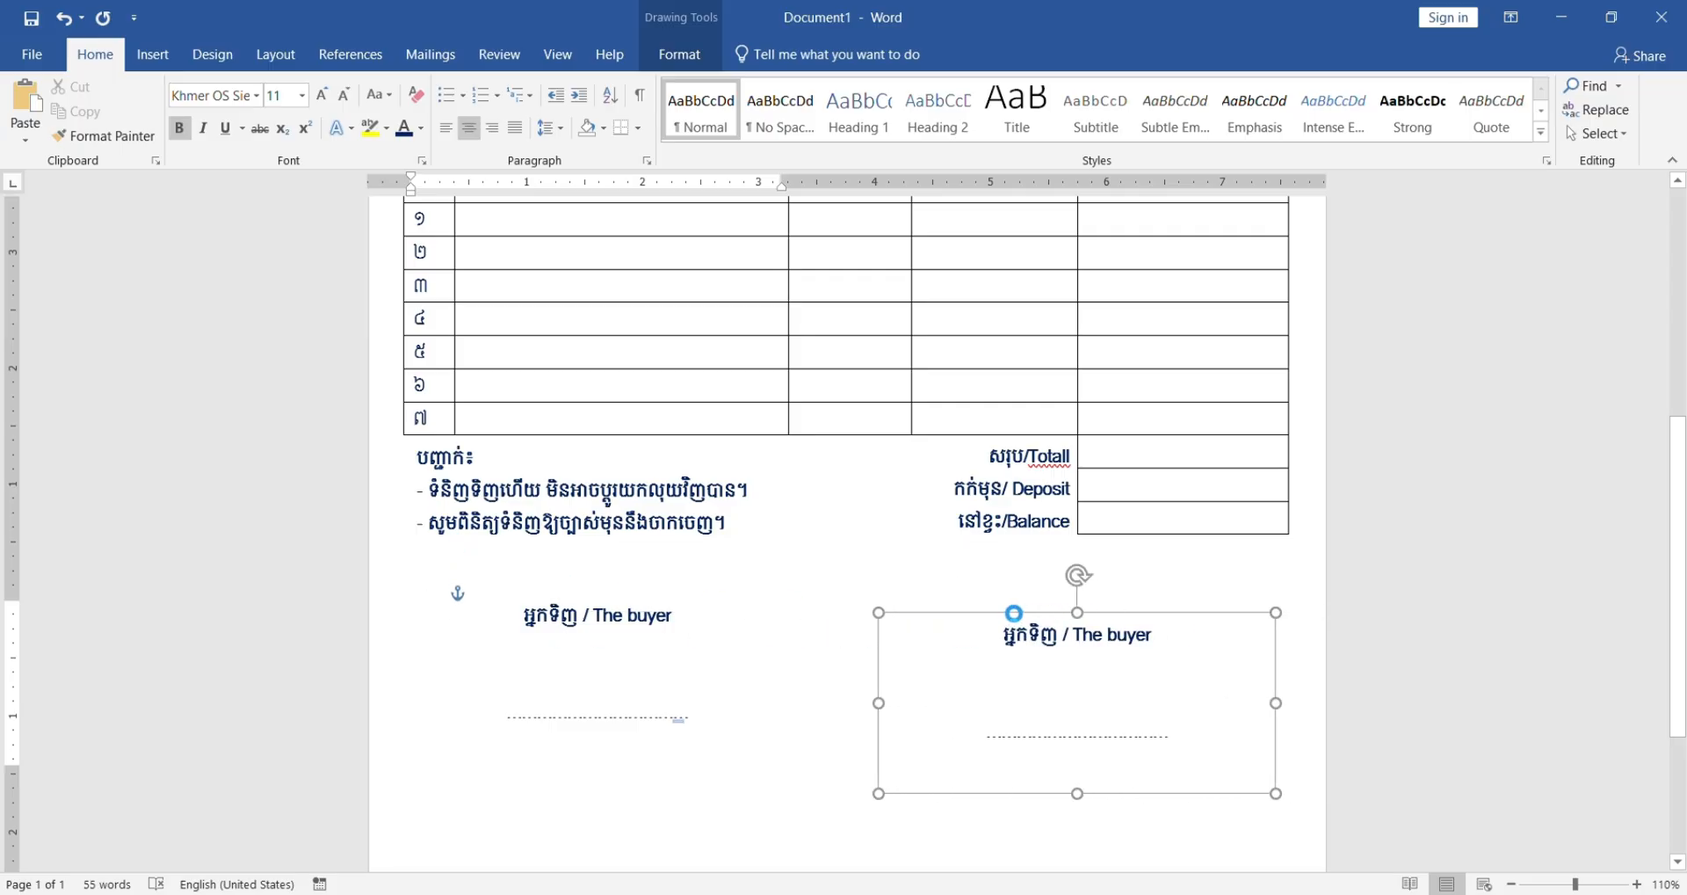
pyautogui.click(602, 649)
pyautogui.click(569, 606)
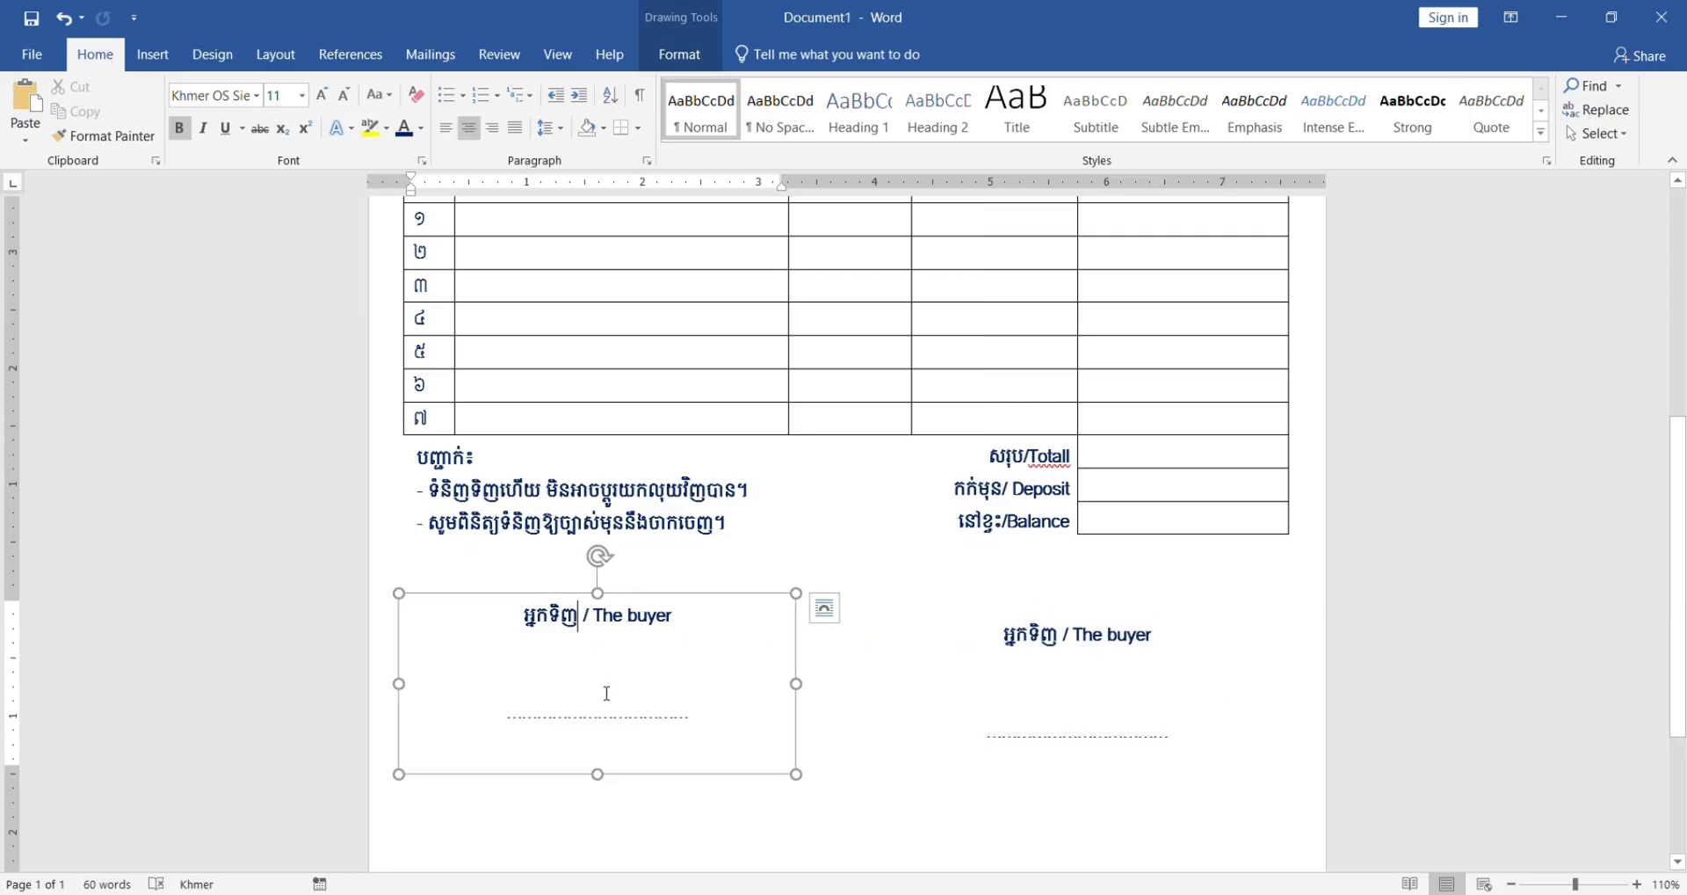
pyautogui.moveTo(643, 594); pyautogui.dragTo(624, 610)
pyautogui.click(1086, 658)
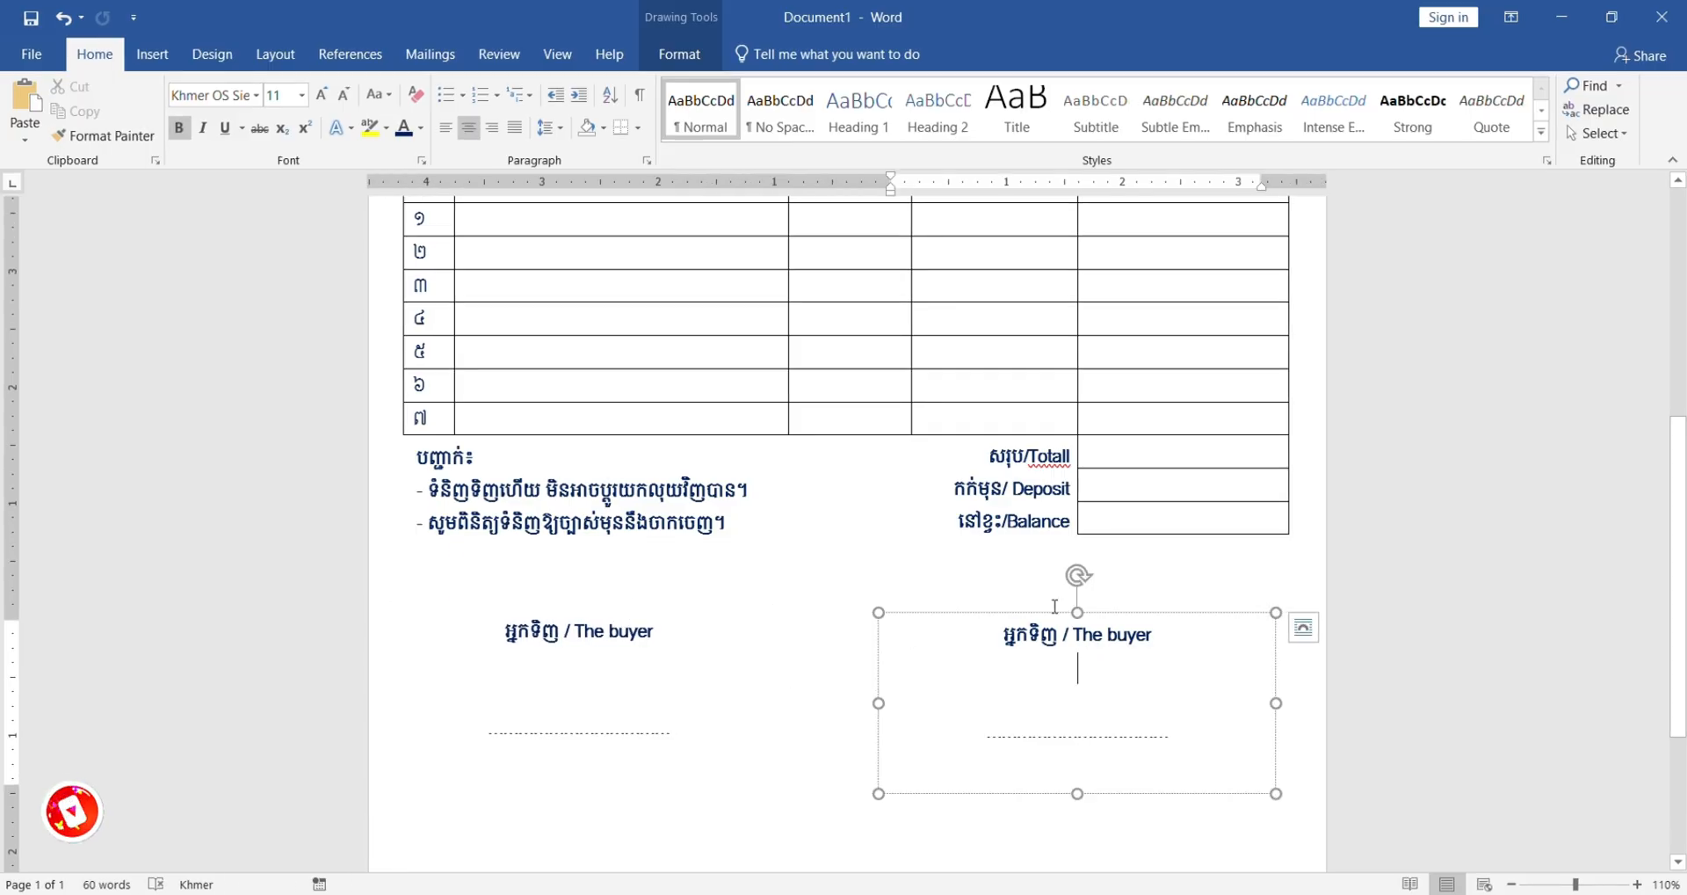
pyautogui.moveTo(1047, 608); pyautogui.dragTo(1046, 594)
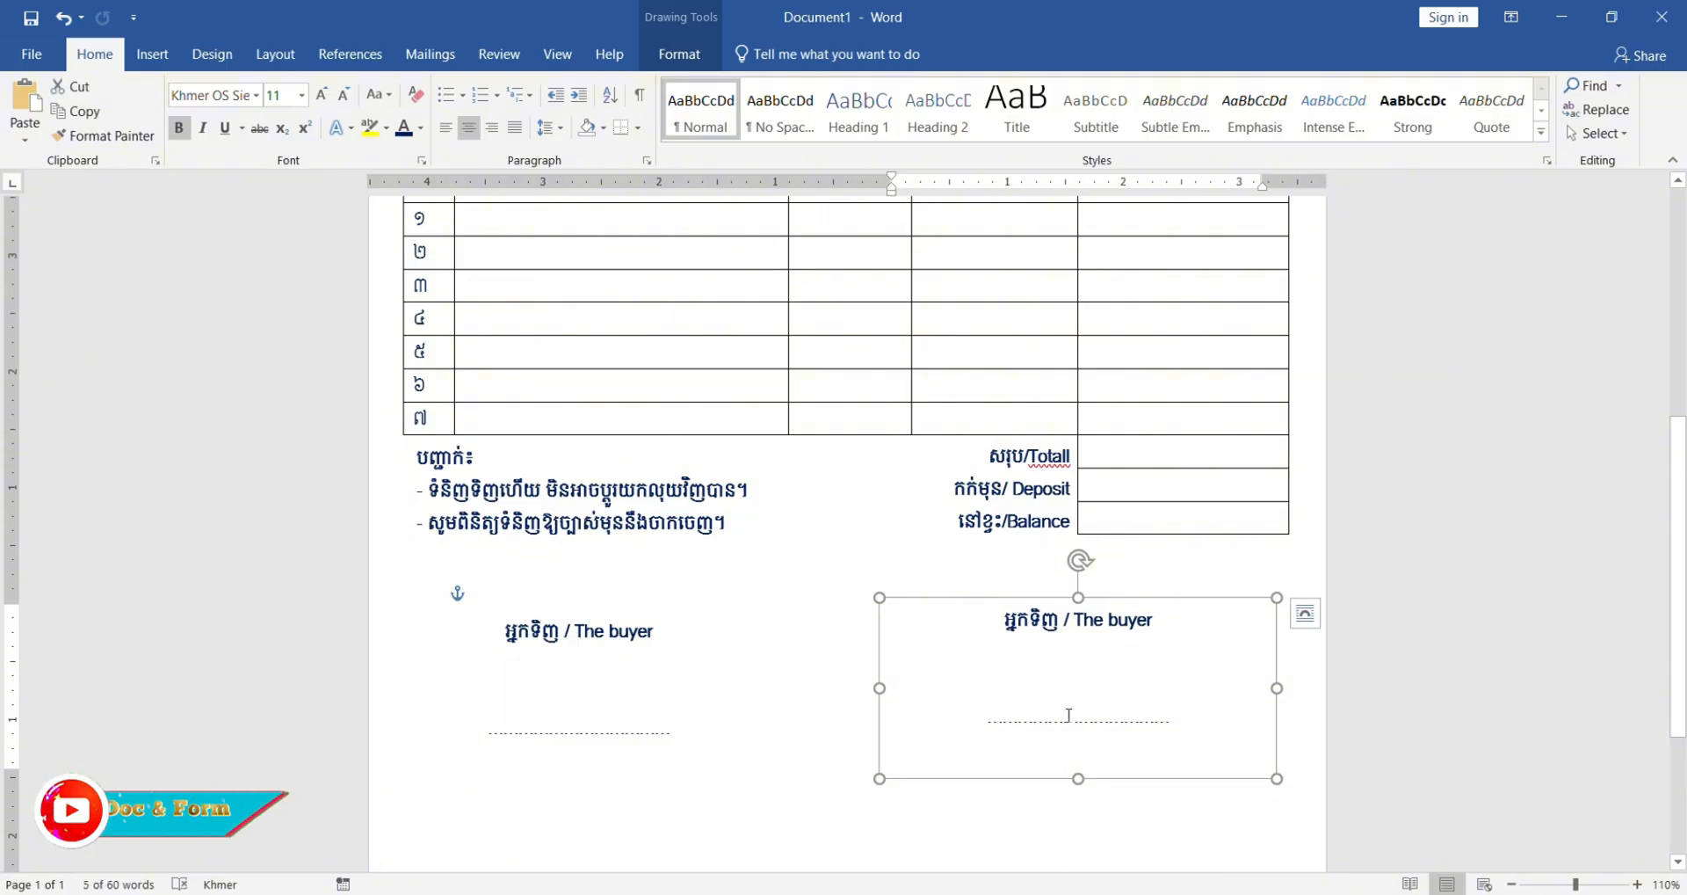
# Step: Change the Khmer part of the heading in the copied signature box beneath the totals to "អ្នកលក់"
pyautogui.doubleClick(1094, 656)
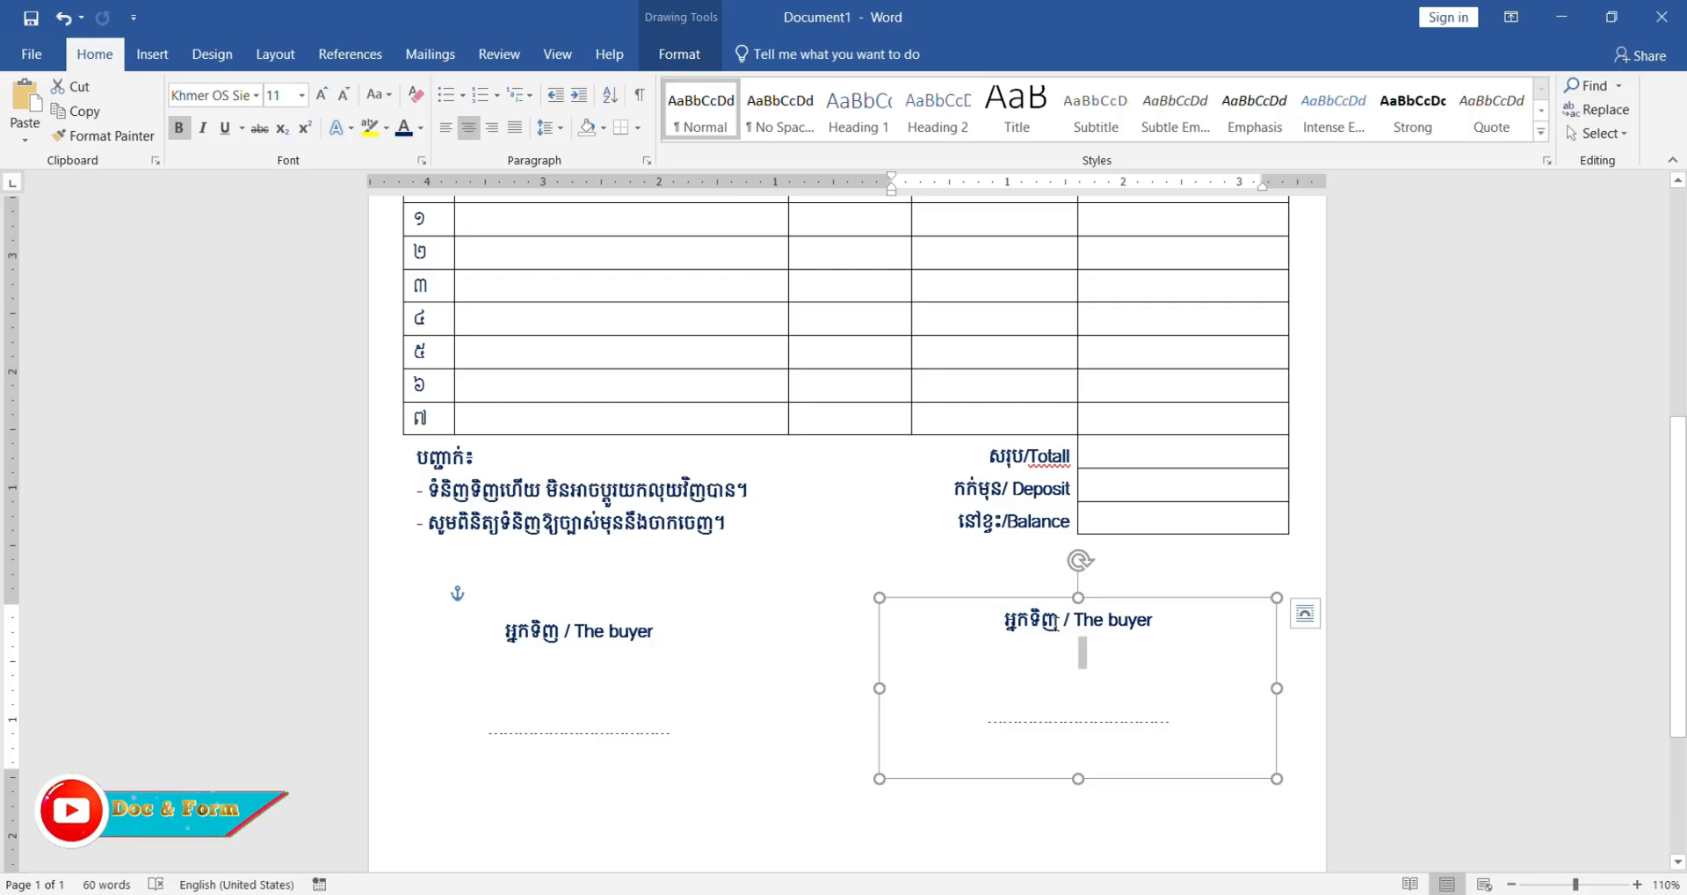
pyautogui.moveTo(1057, 620); pyautogui.dragTo(1030, 620)
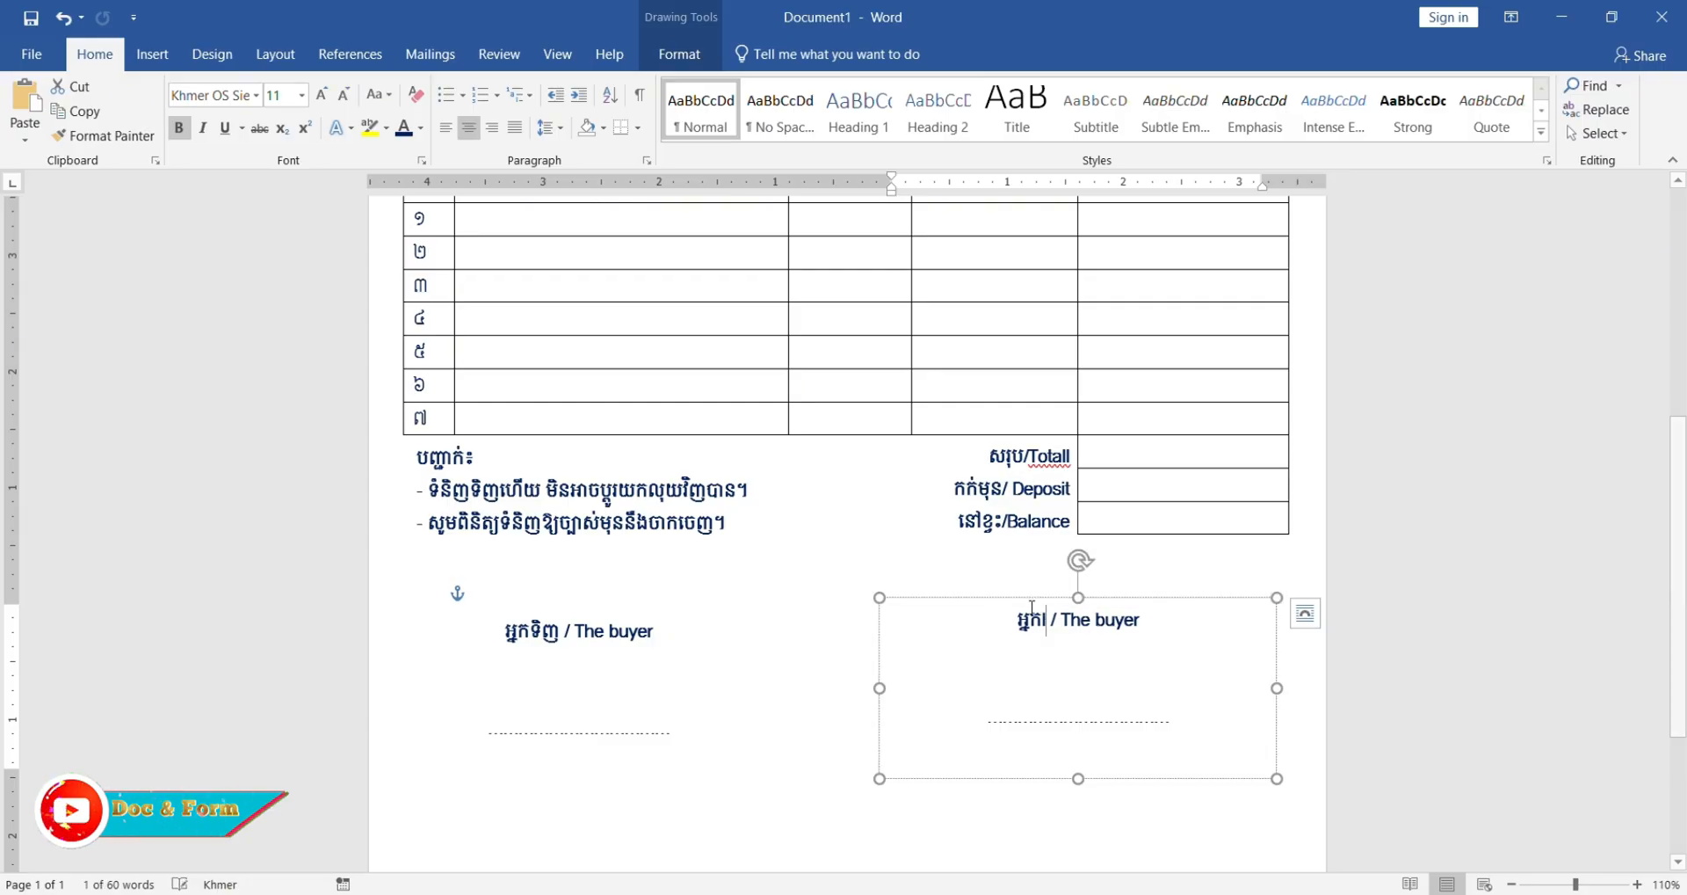
pyautogui.press('BackSpace')
pyautogui.hotkey('alt', 'shift')
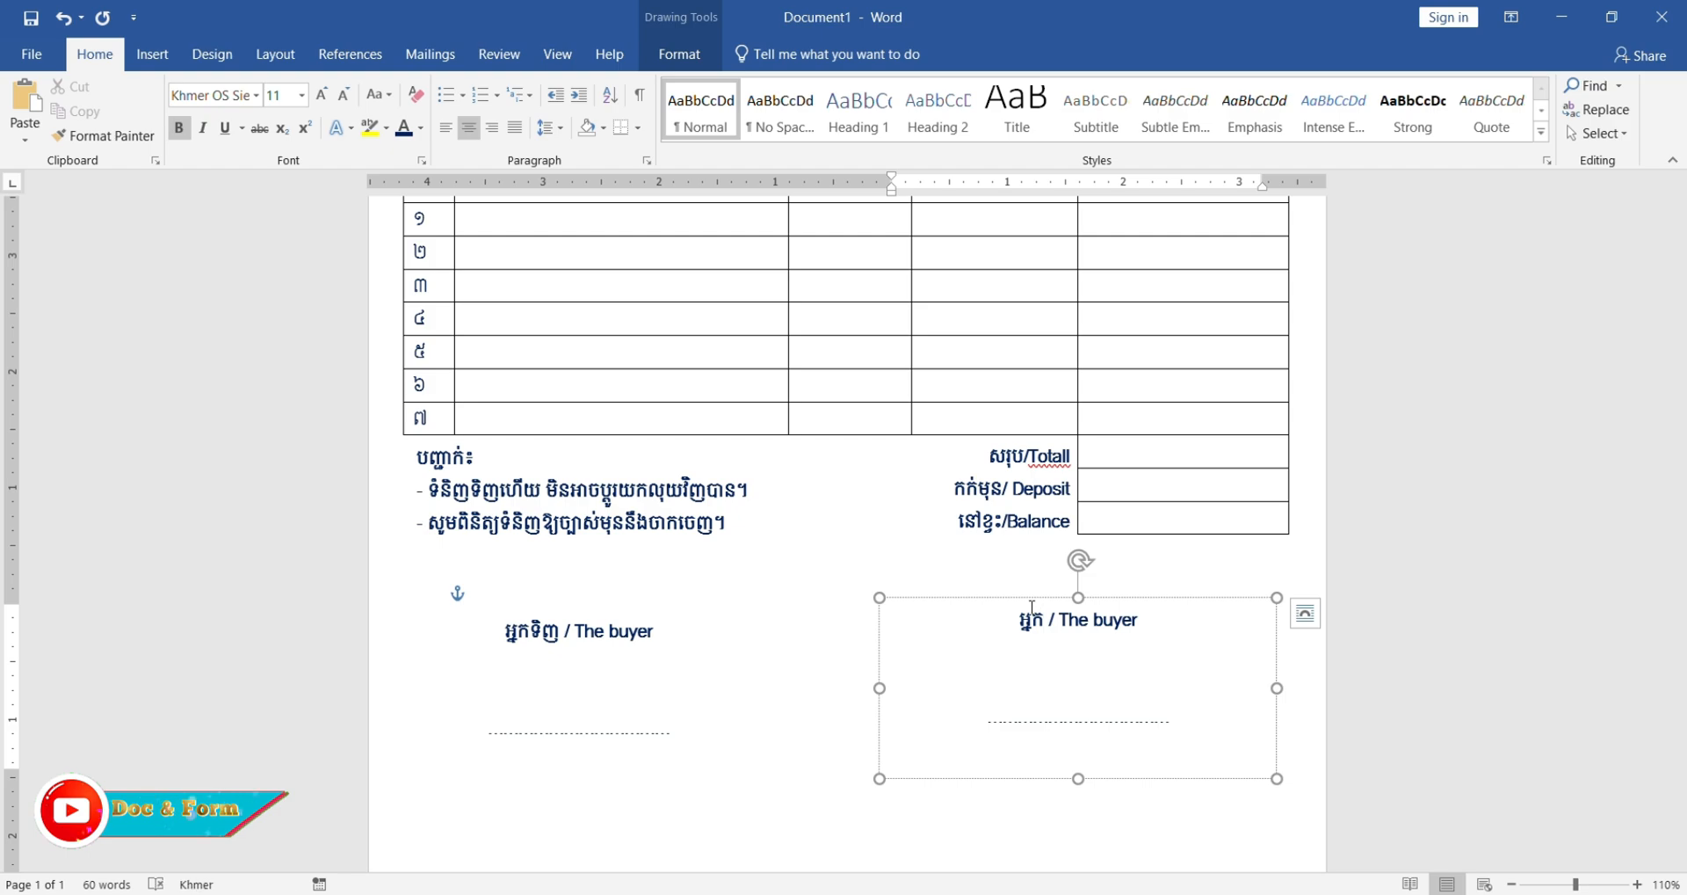
pyautogui.write('លក់')
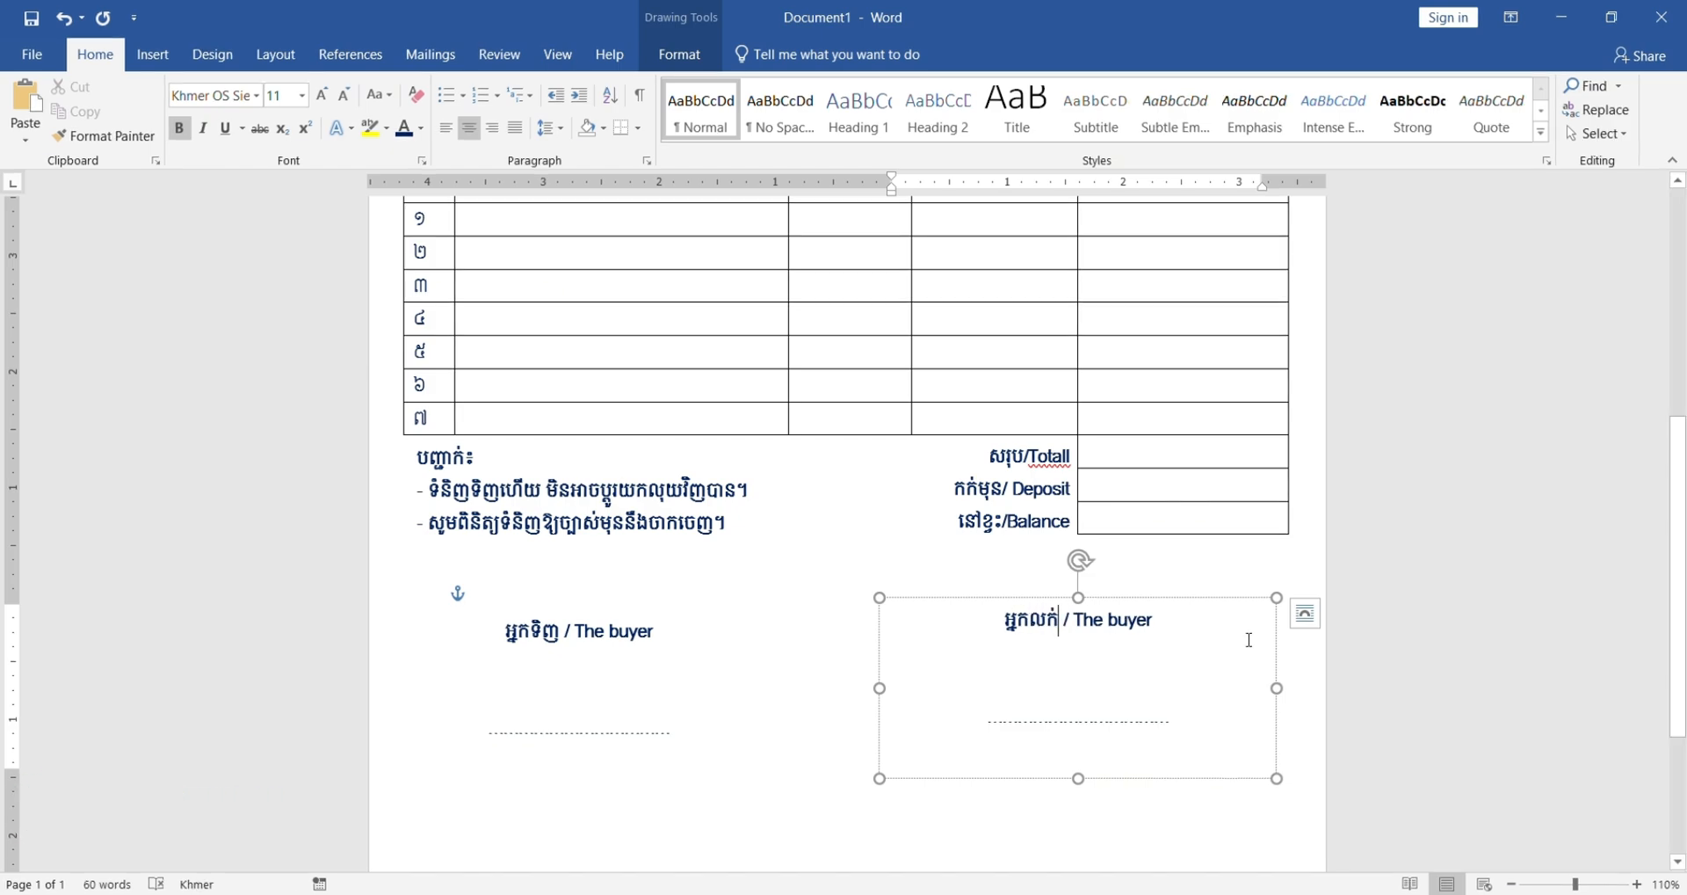
# Step: Replace "buyer" with "Seller" in the English part of the same heading so that it reads "The Seller"
pyautogui.moveTo(1153, 620); pyautogui.dragTo(1102, 619)
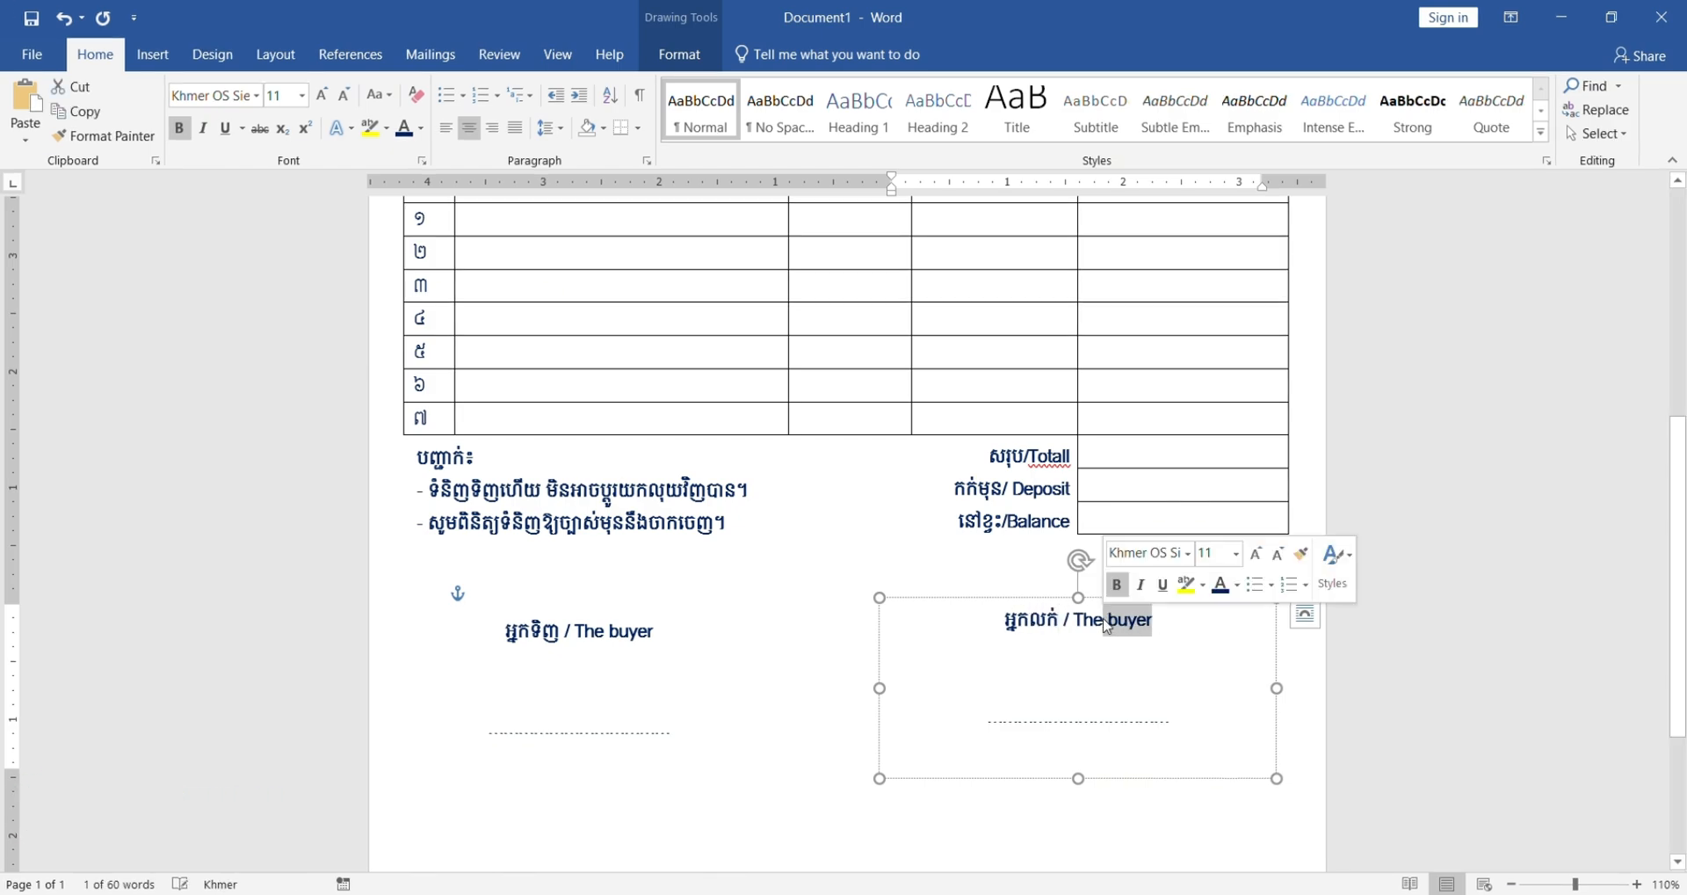
pyautogui.write('ស')
pyautogui.press('BackSpace')
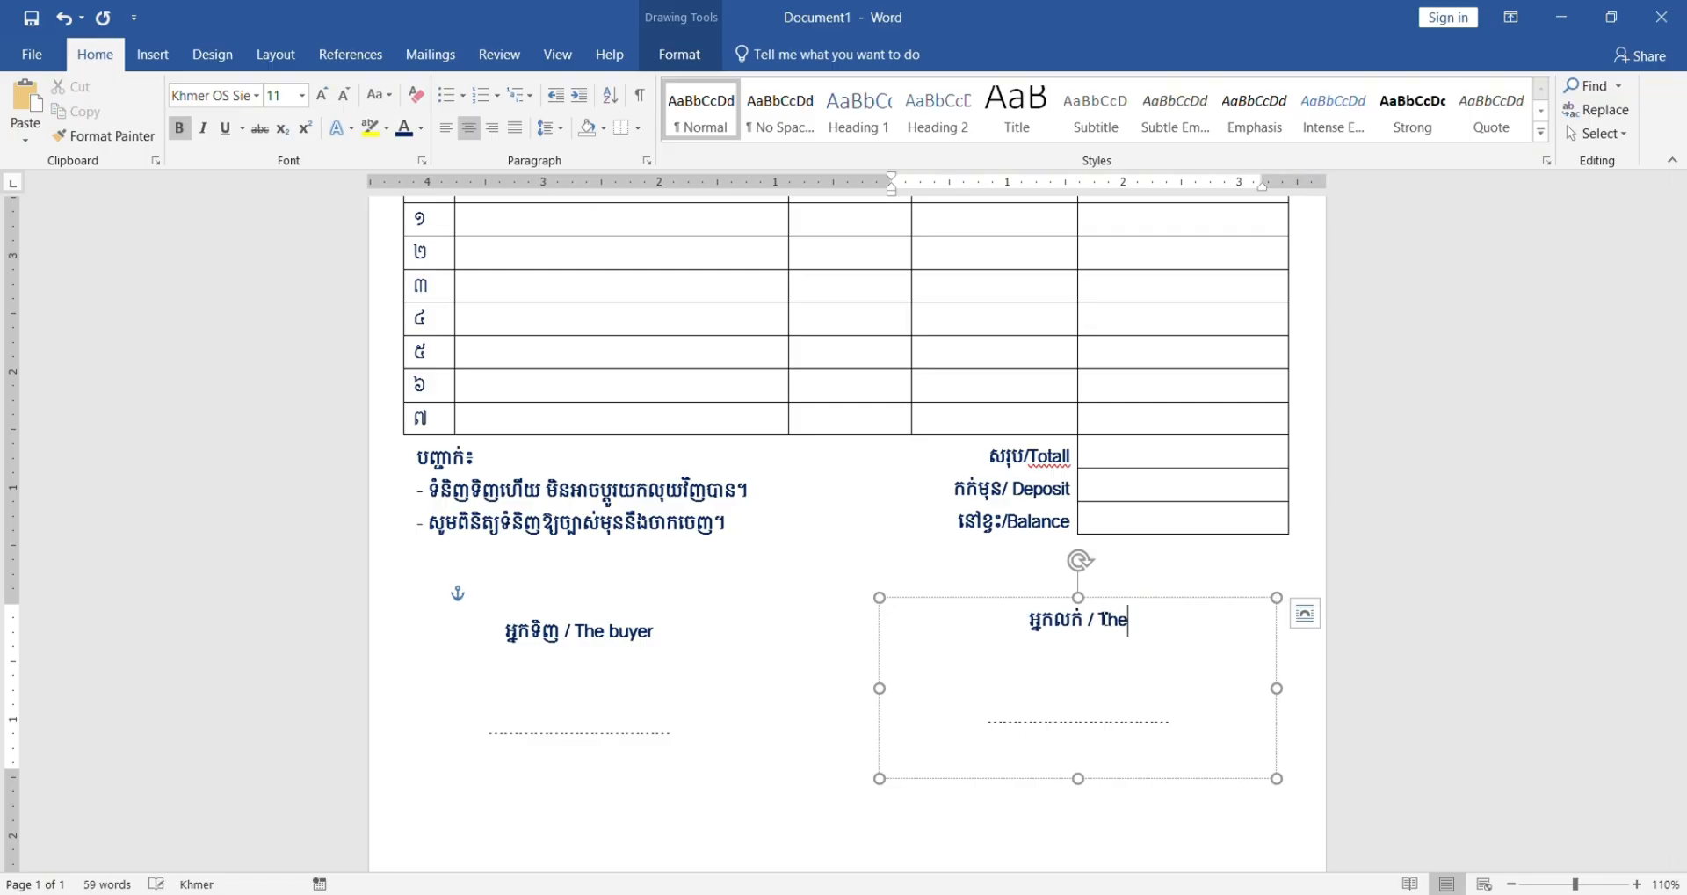
pyautogui.hotkey('alt', 'shift')
pyautogui.write('S')
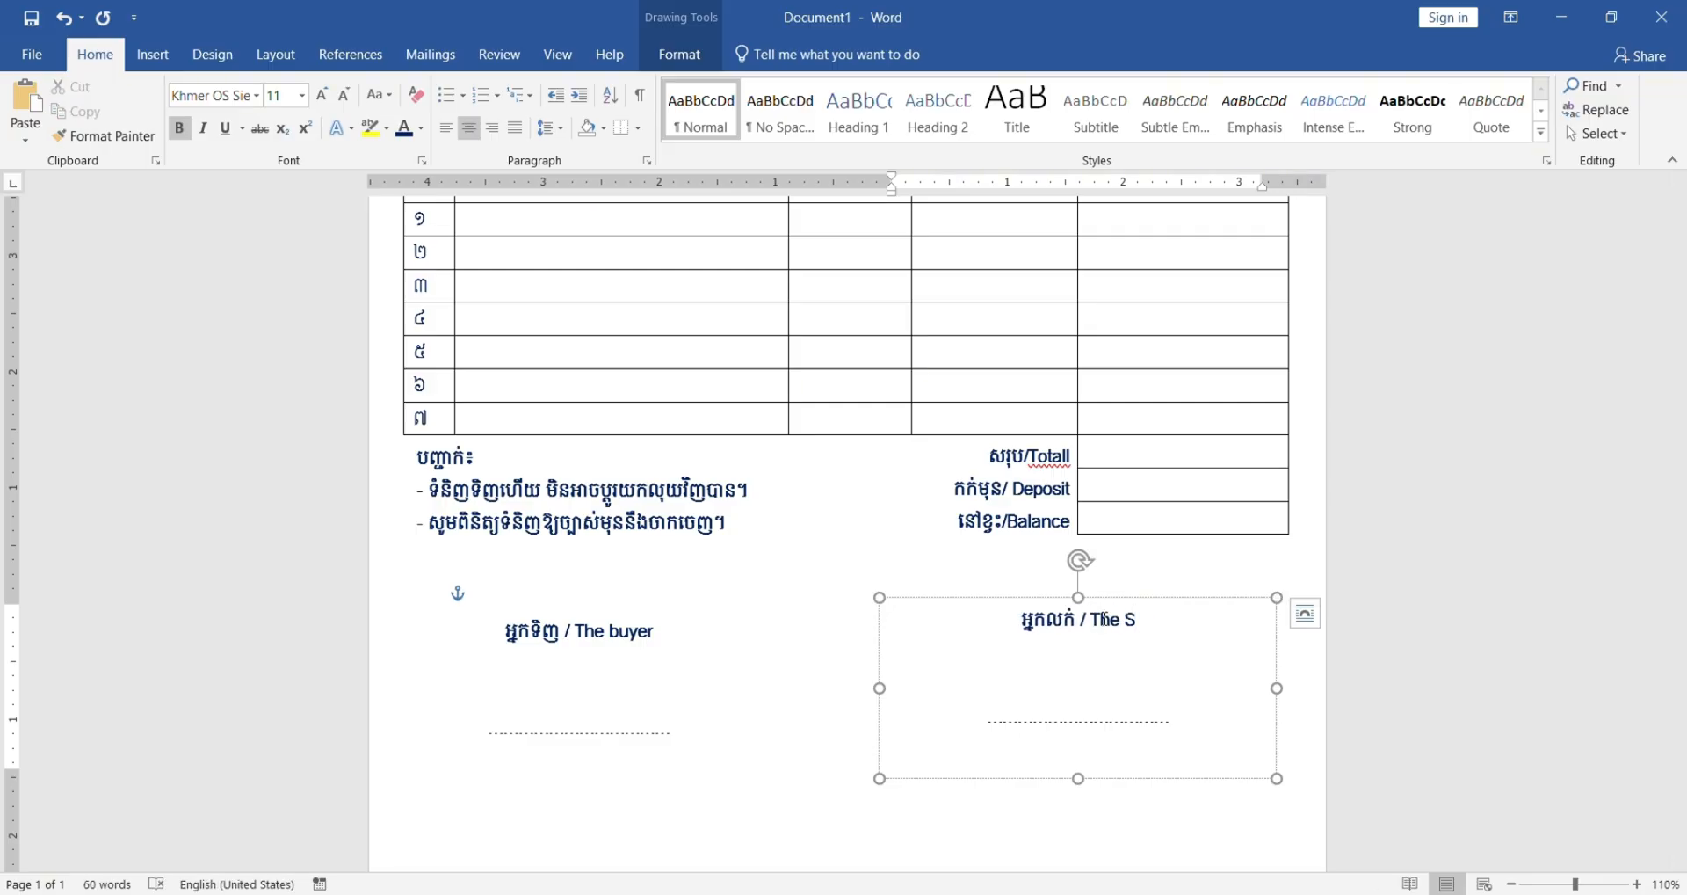
pyautogui.write('ellller')
pyautogui.press('BackSpace')
pyautogui.press('BackSpace')
pyautogui.press('BackSpace')
pyautogui.press('BackSpace')
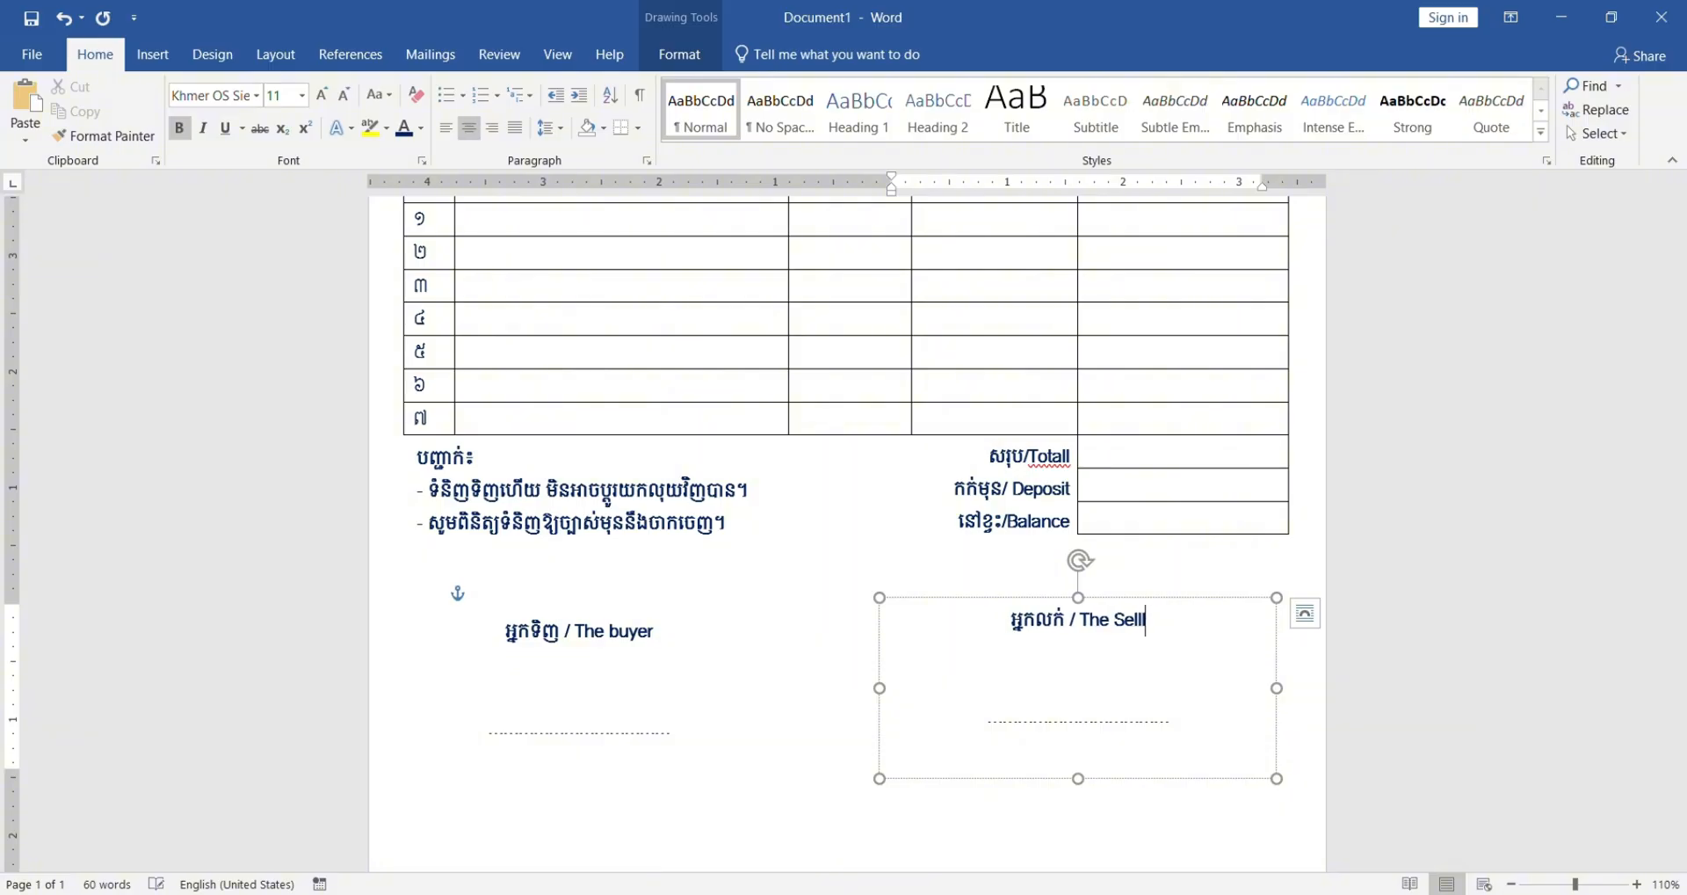
pyautogui.write('er')
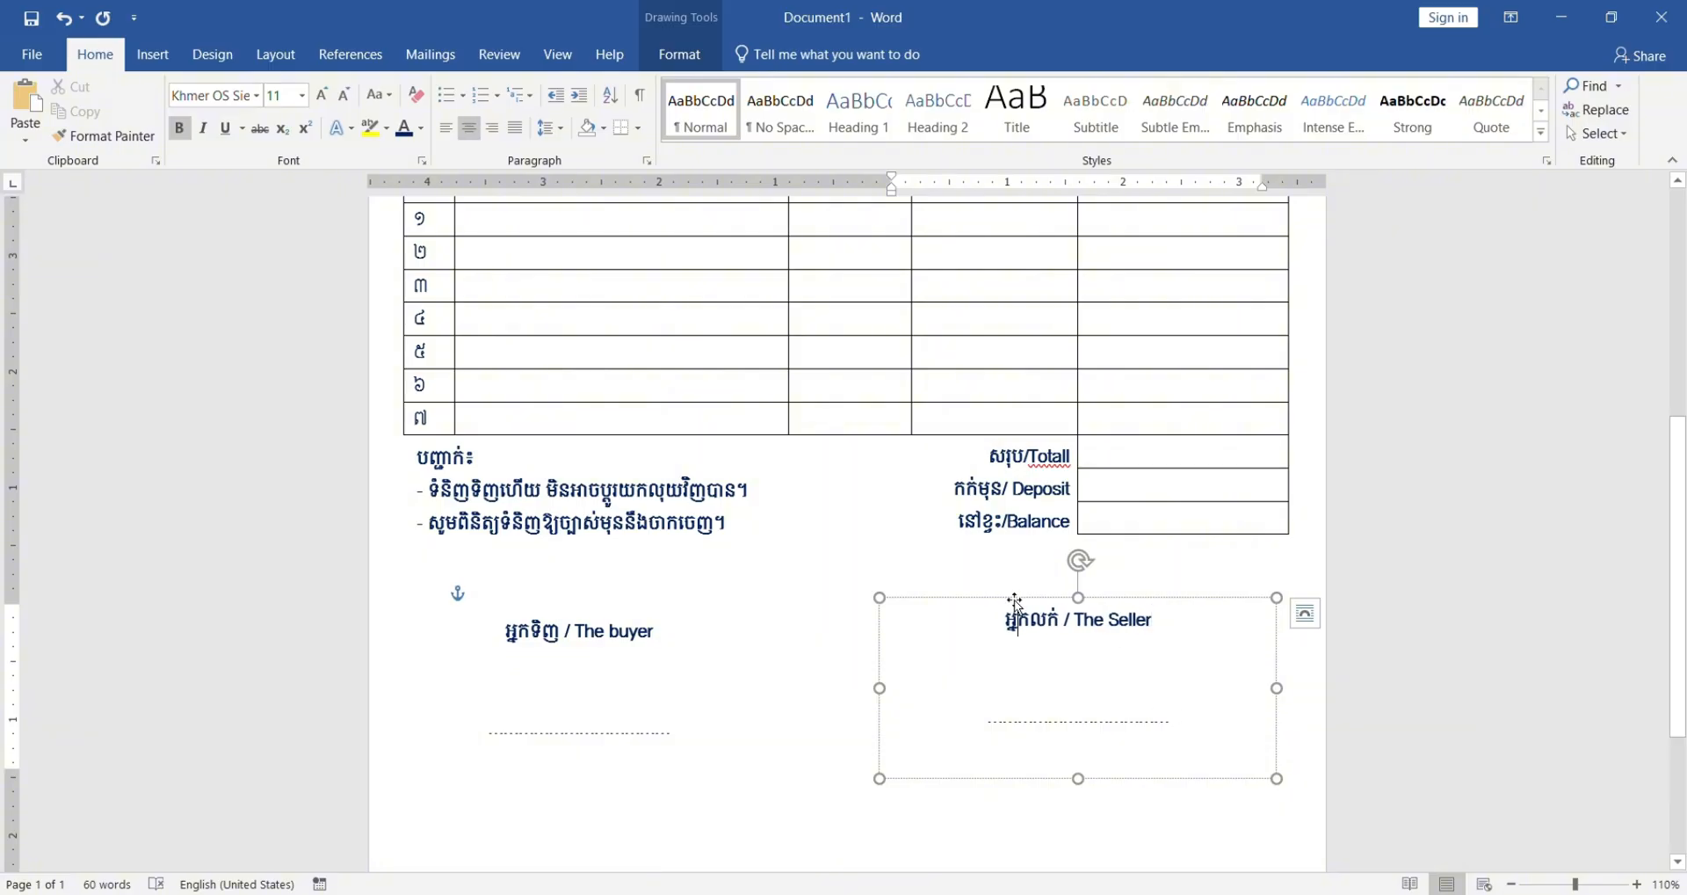
pyautogui.click(1412, 569)
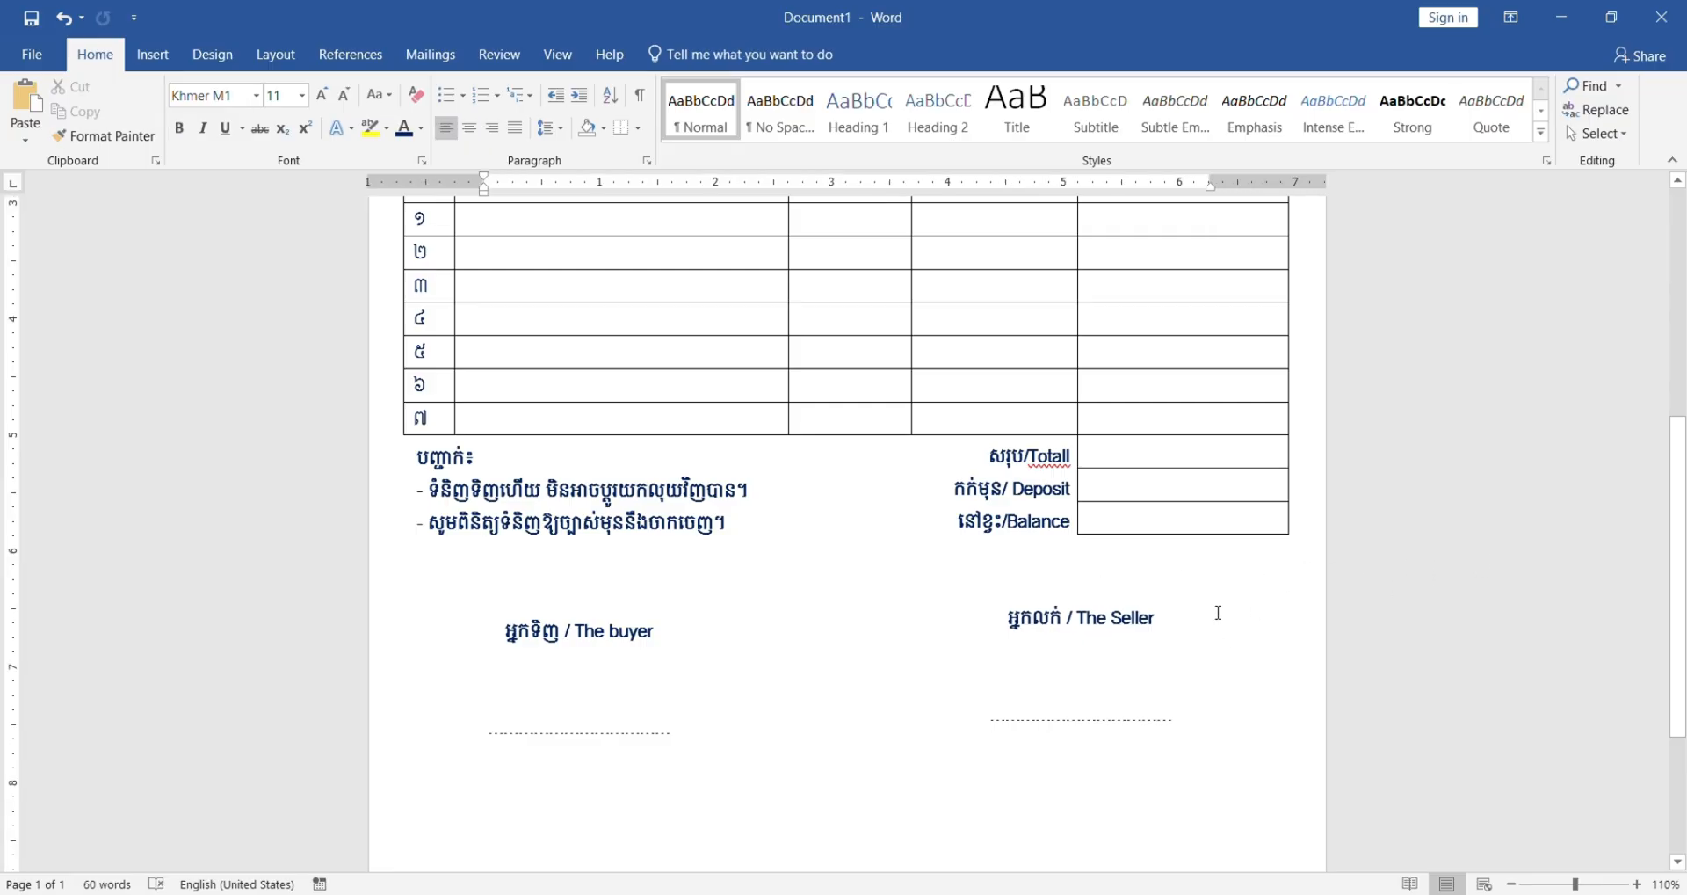
pyautogui.keyDown('ctrl'); pyautogui.scroll(-5, 1218, 613); pyautogui.keyUp('ctrl')
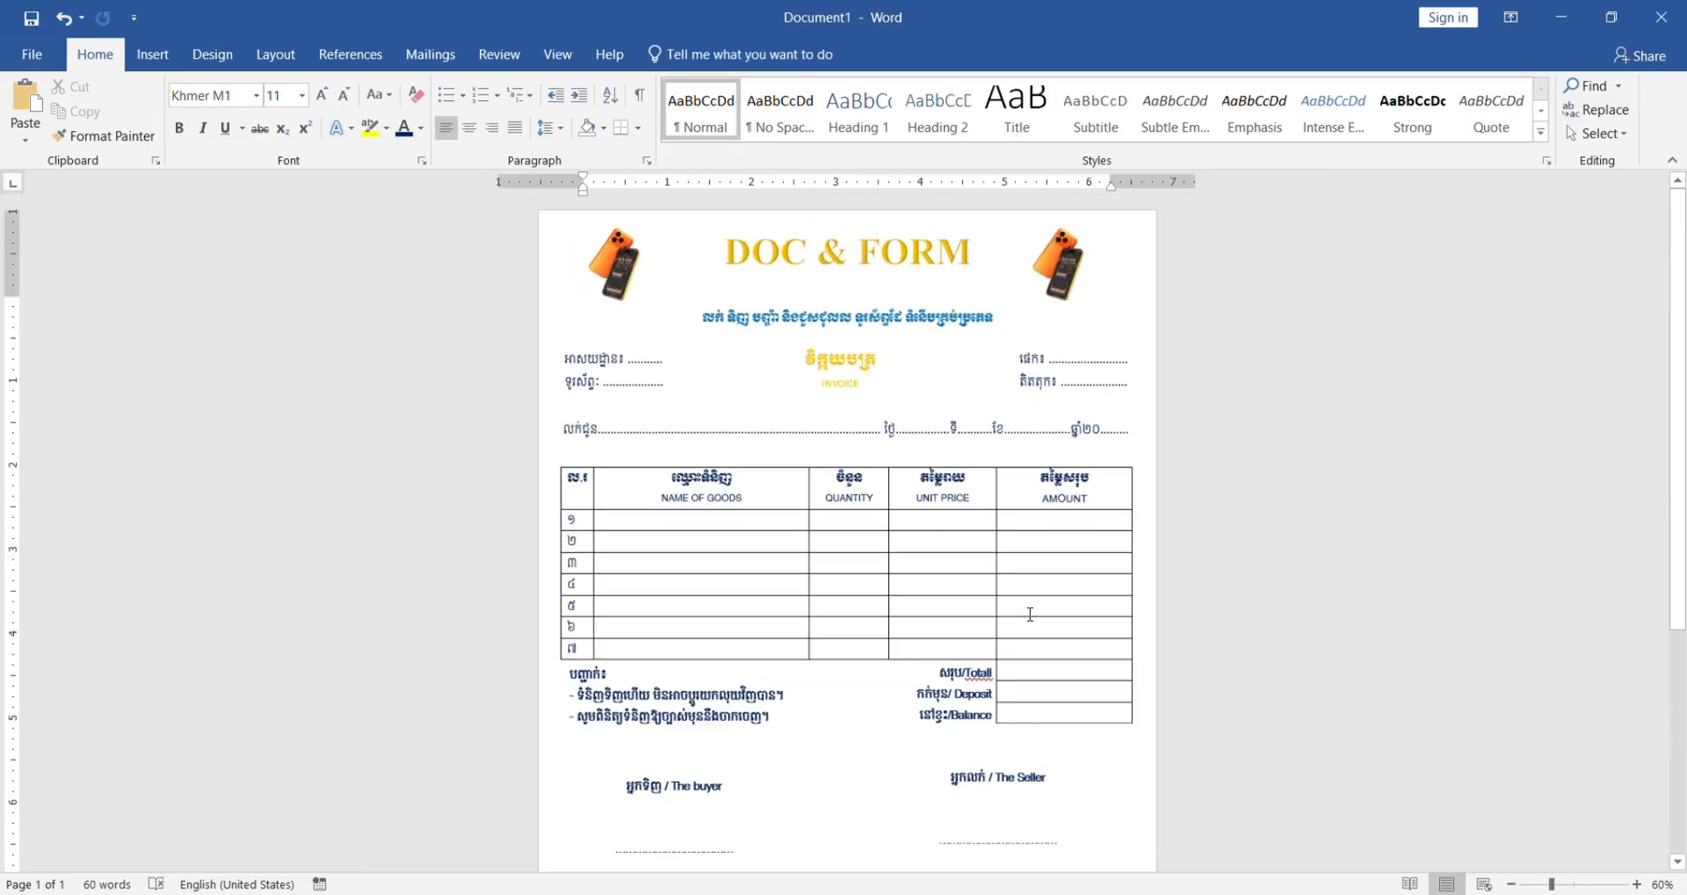
pyautogui.keyDown('ctrl'); pyautogui.scroll(-2, 1030, 614); pyautogui.keyUp('ctrl')
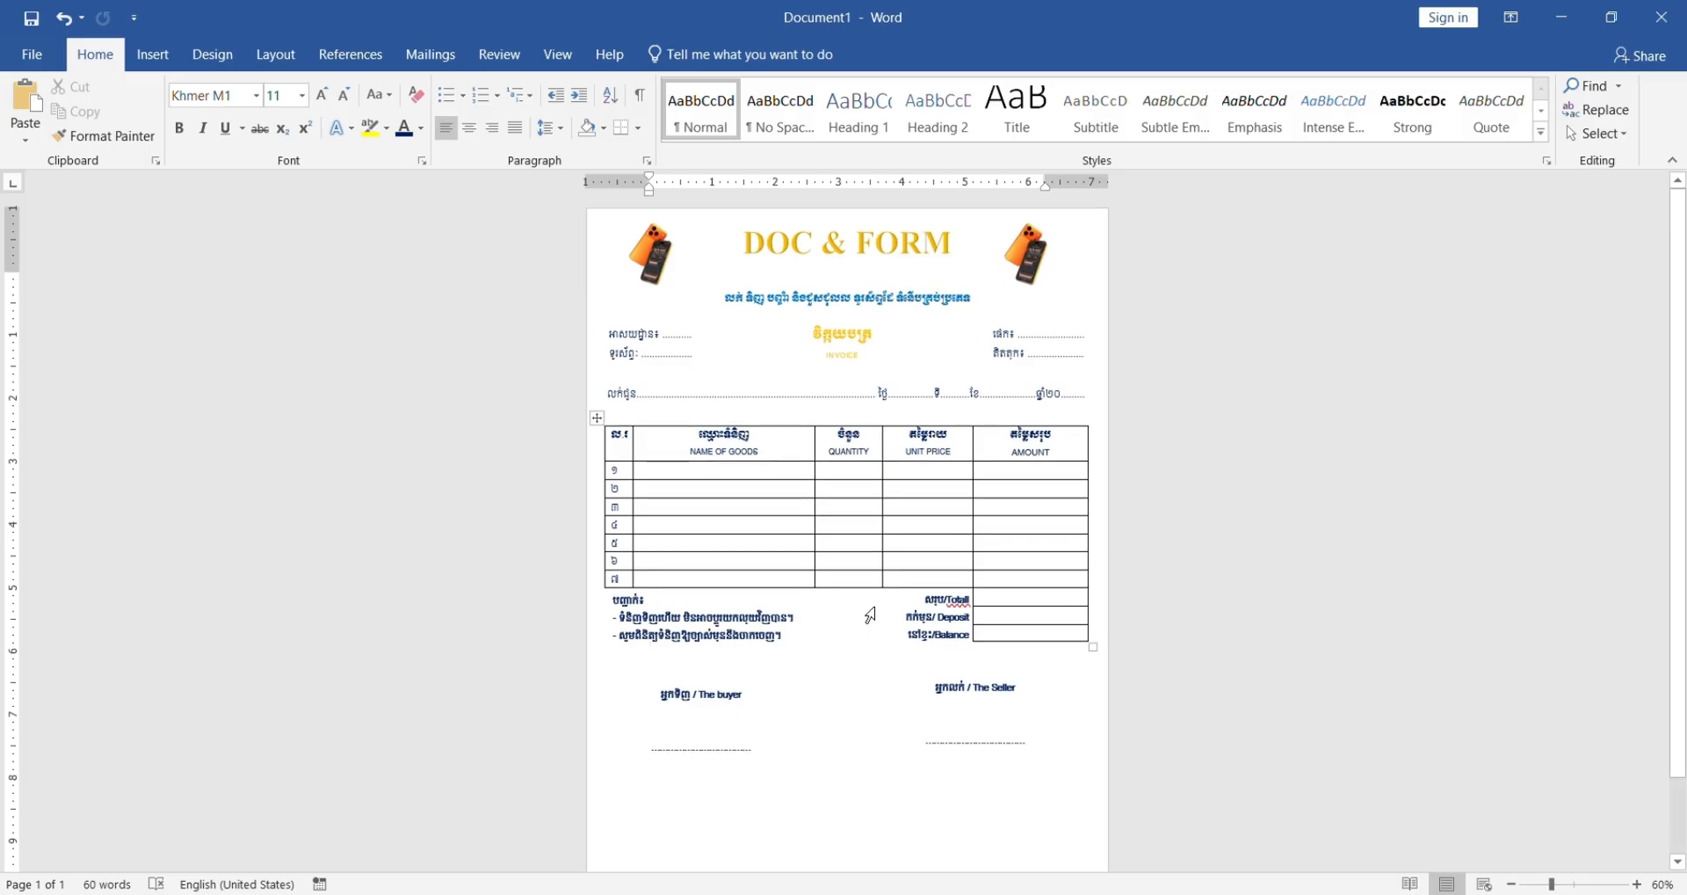